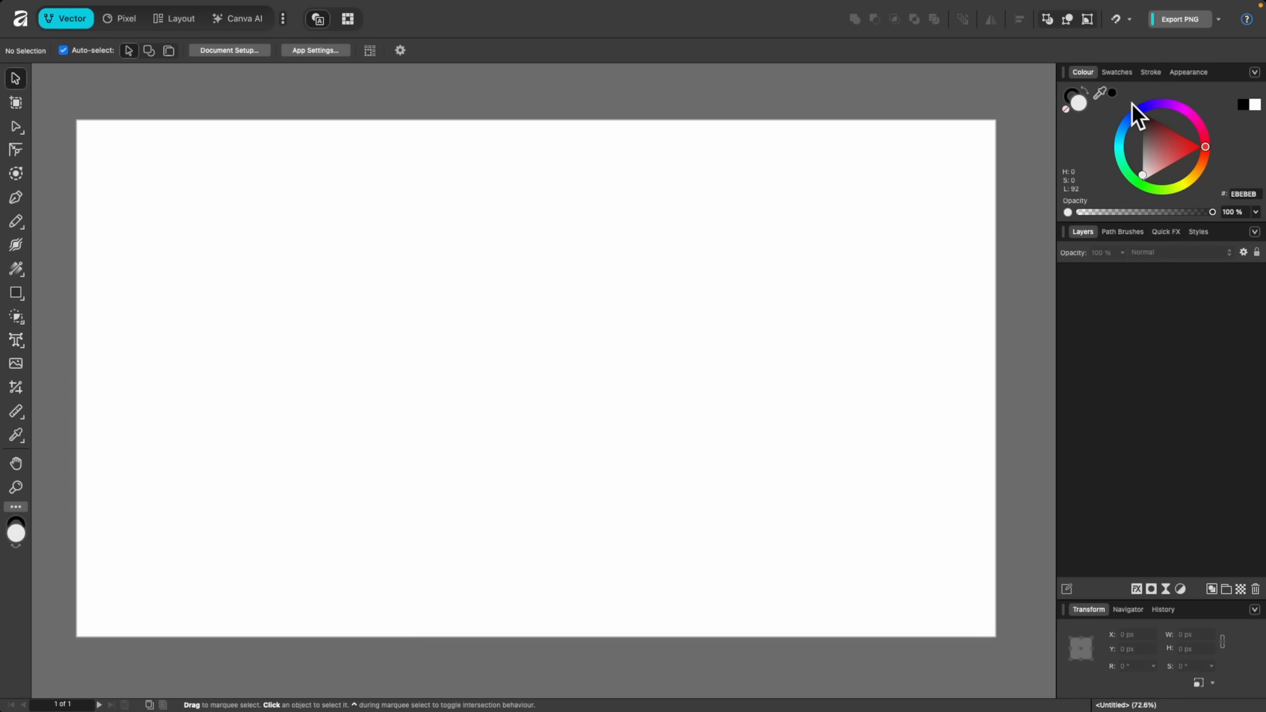
# Look through the swatch, stroke and appearance settings, and return to the colour wheel
pyautogui.click(1114, 72)
pyautogui.click(1150, 72)
pyautogui.click(1184, 72)
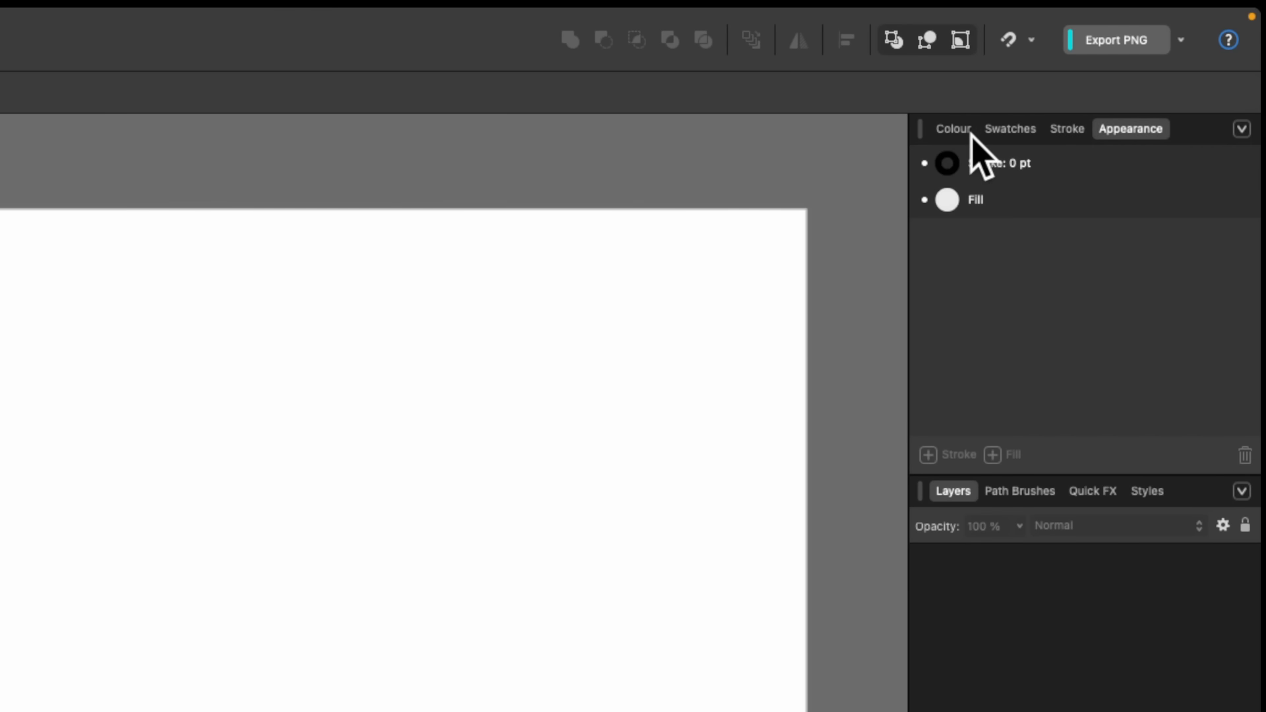
pyautogui.click(956, 131)
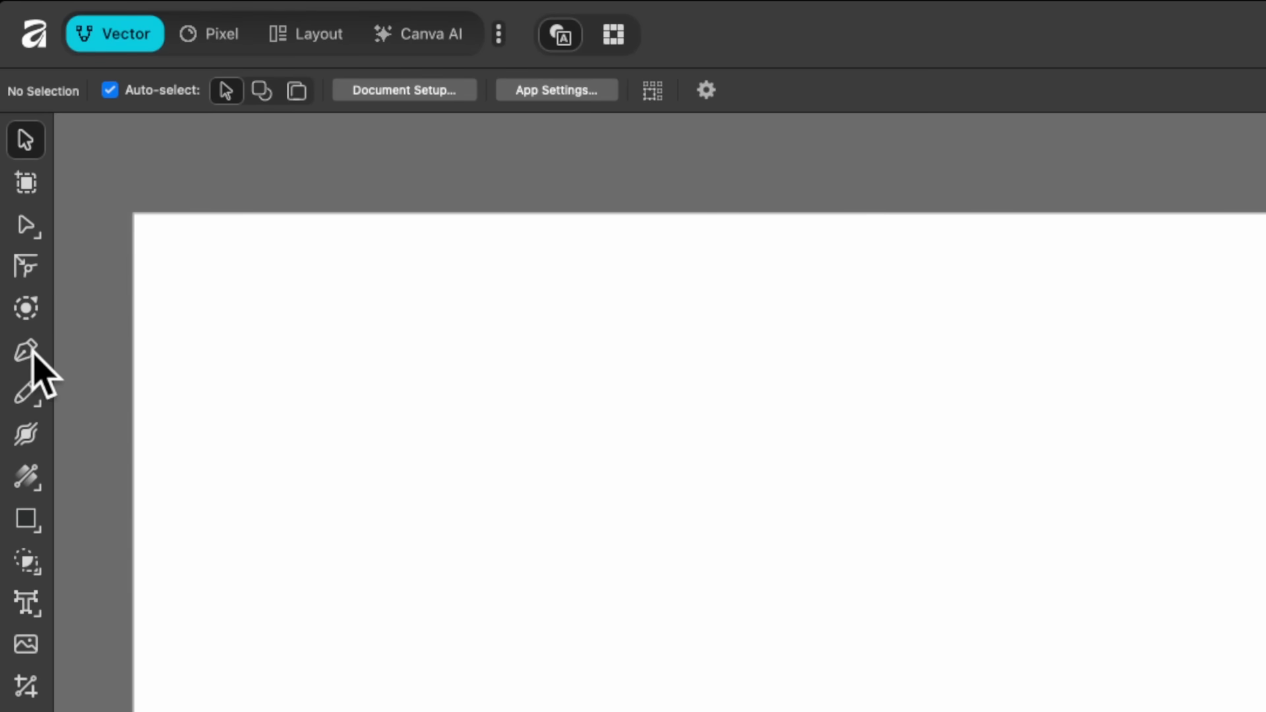
# Examine the context options of the Pen and Pencil tools, and return to the Move tool
pyautogui.click(28, 351)
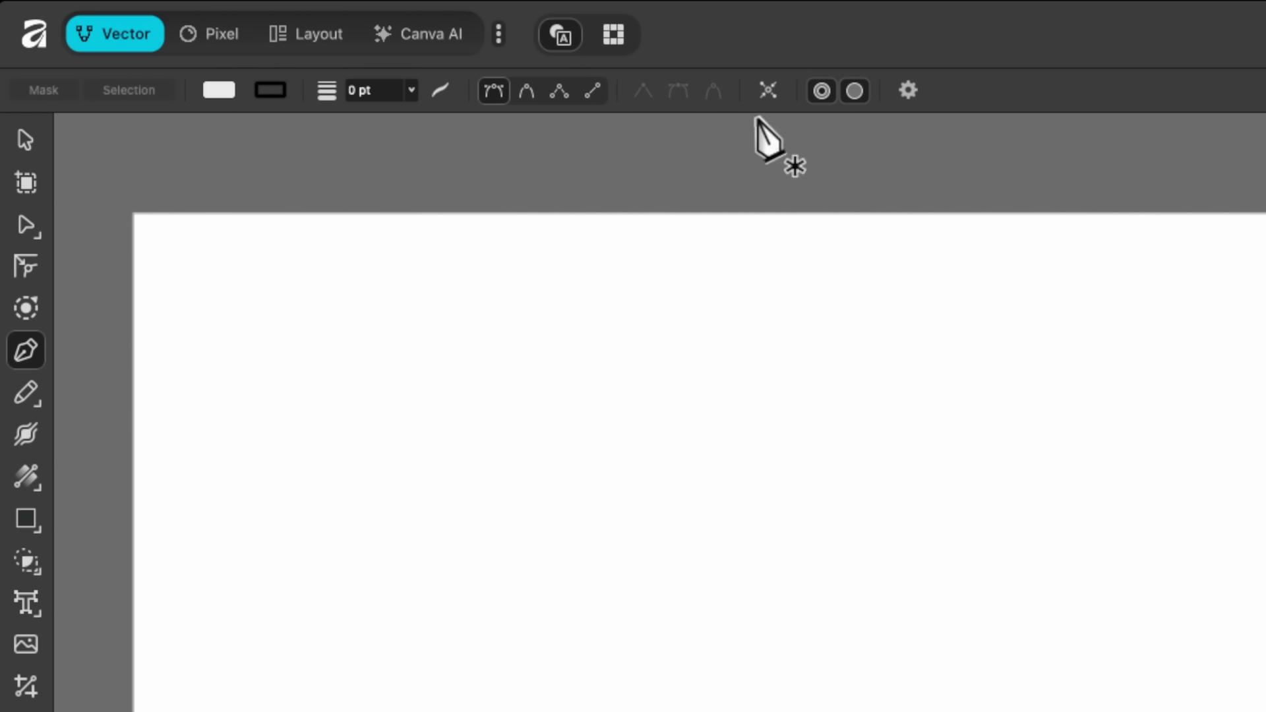
pyautogui.click(26, 393)
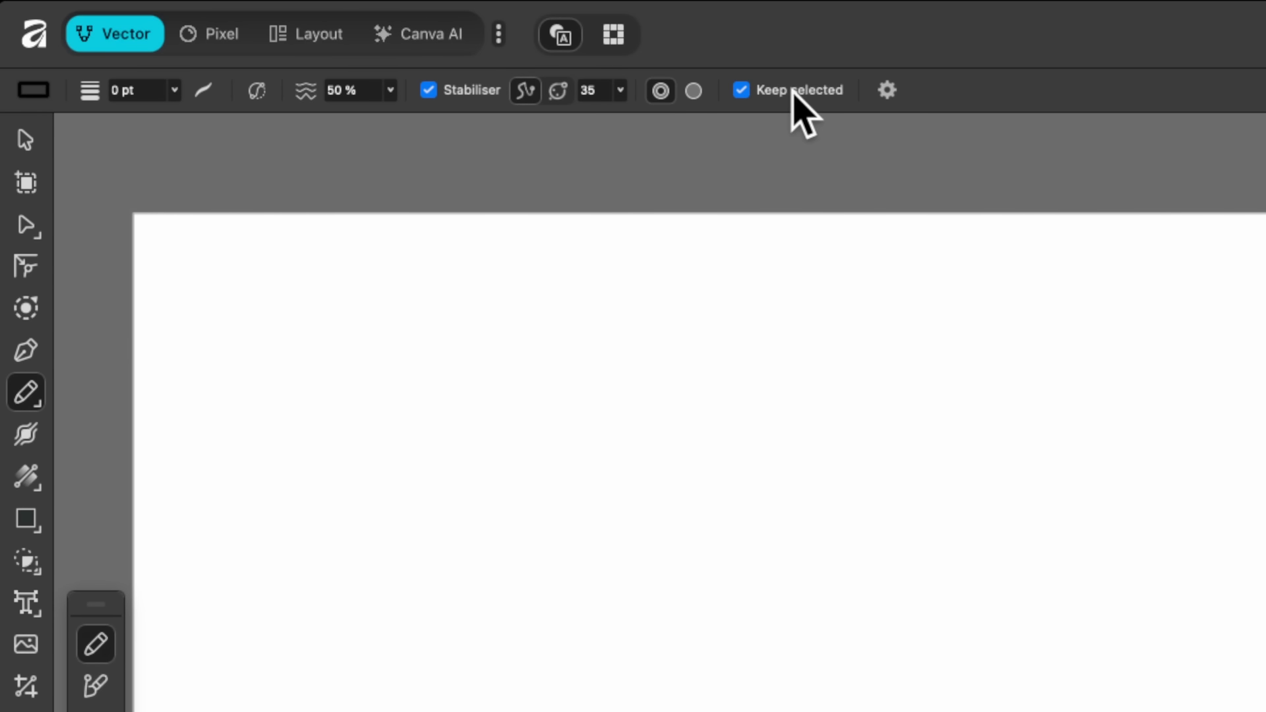
pyautogui.click(24, 137)
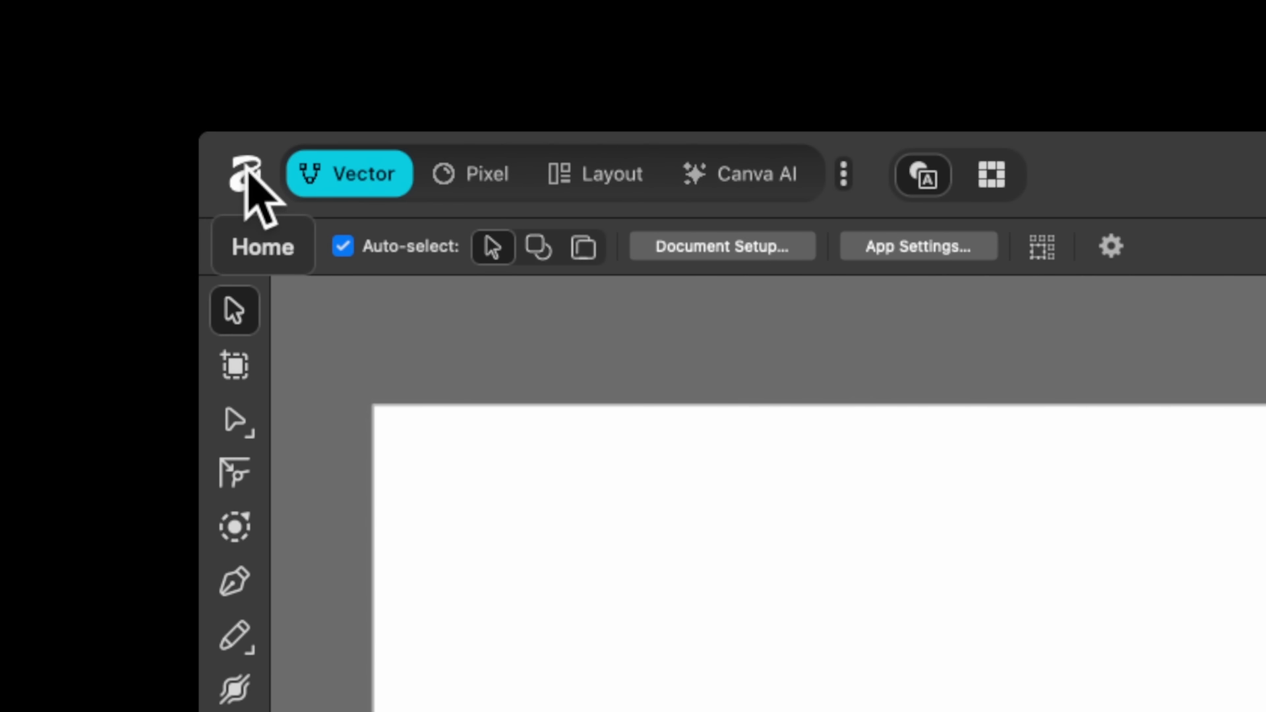
# Visit the home screen and compare the tools and panels of the Vector, Pixel, Layout and Canva AI studios, ending in Vector
pyautogui.click(248, 173)
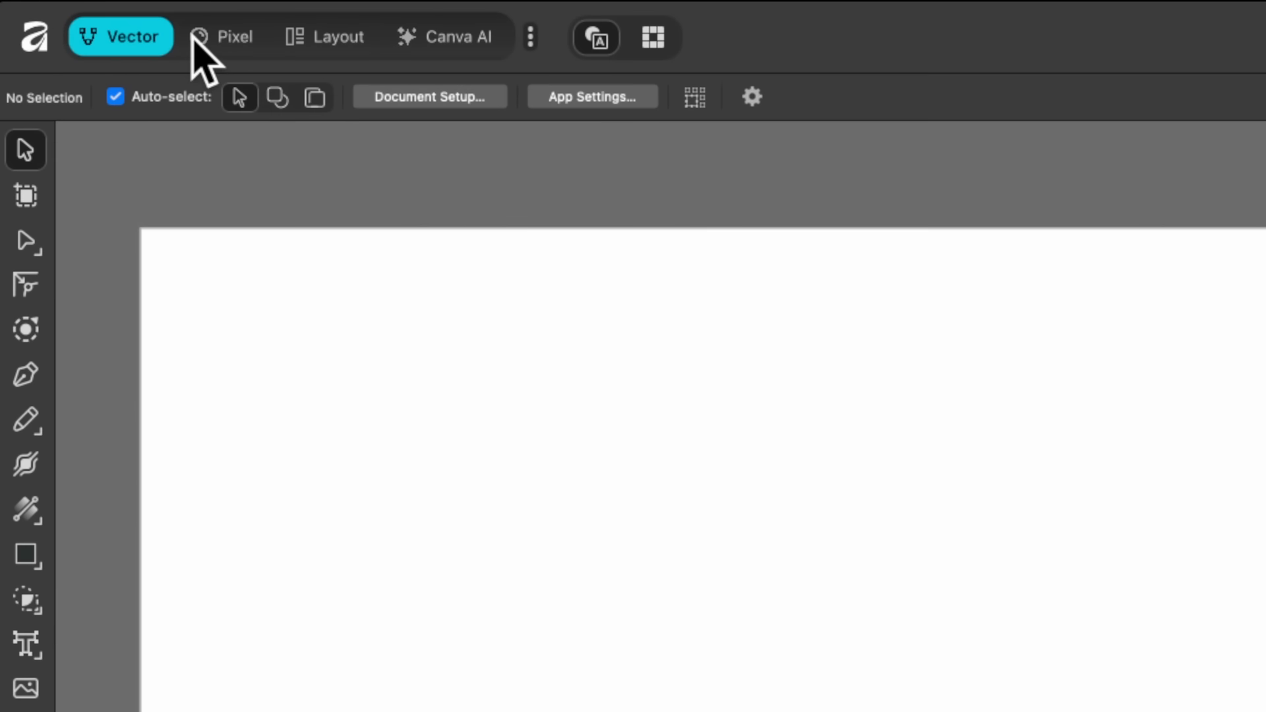
pyautogui.click(237, 36)
pyautogui.click(318, 36)
pyautogui.click(446, 37)
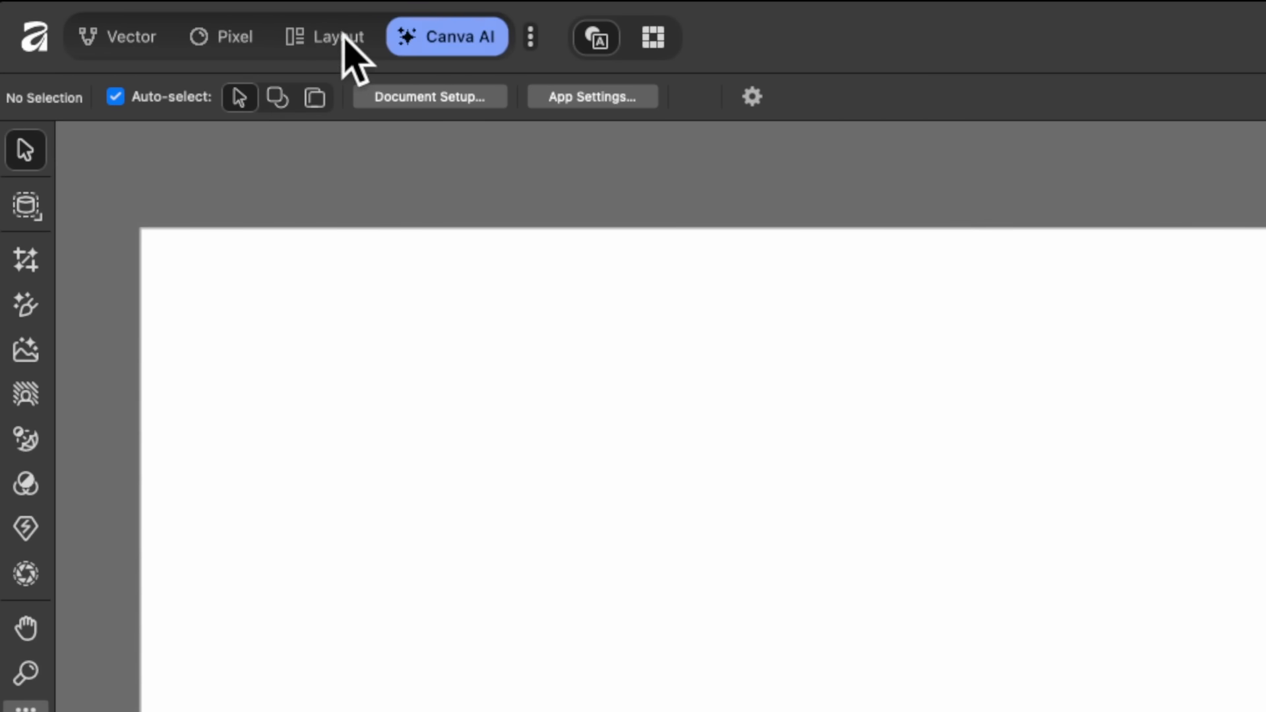
pyautogui.click(130, 37)
pyautogui.click(116, 21)
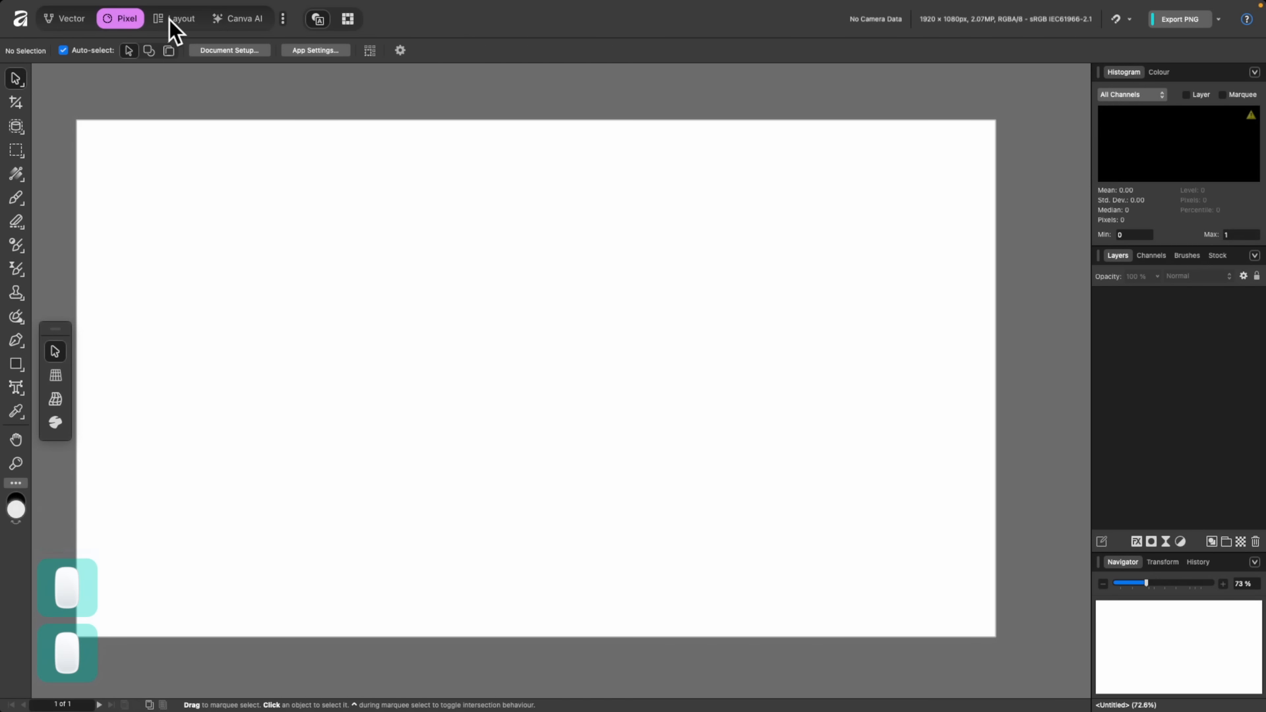
pyautogui.click(180, 19)
pyautogui.click(236, 19)
pyautogui.click(80, 18)
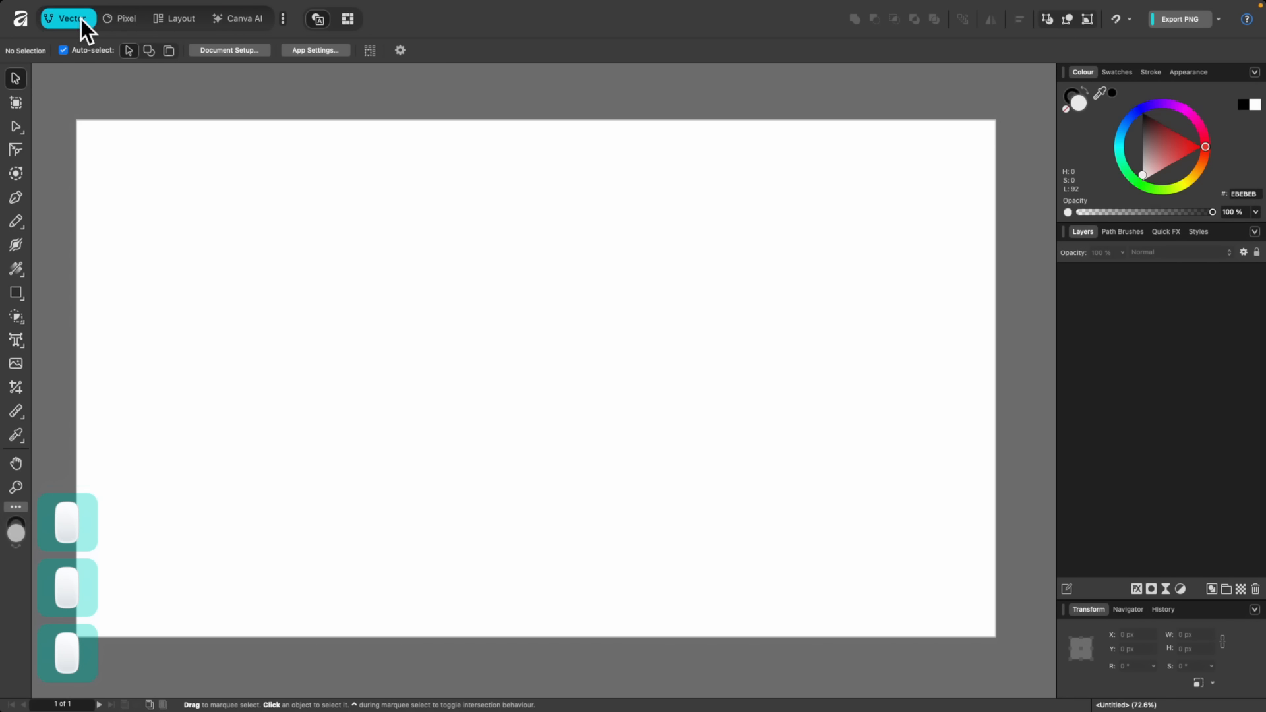
pyautogui.click(118, 17)
pyautogui.click(168, 19)
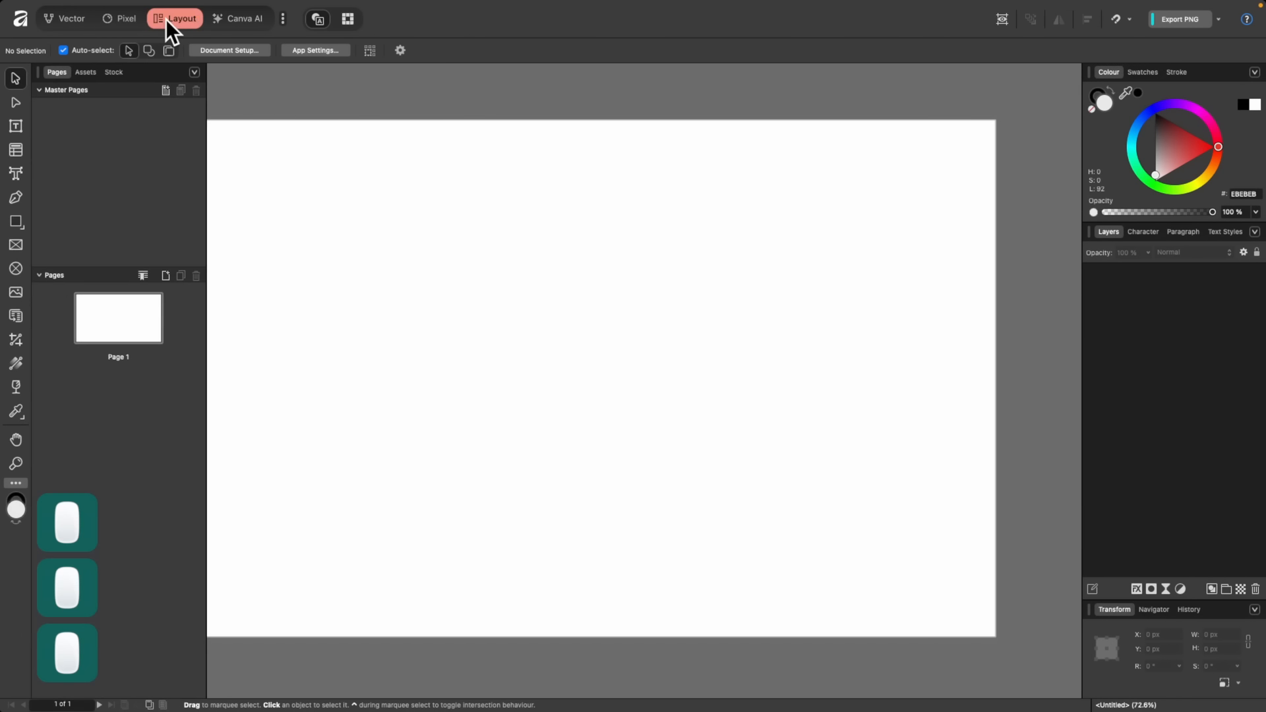
pyautogui.click(232, 21)
pyautogui.click(74, 22)
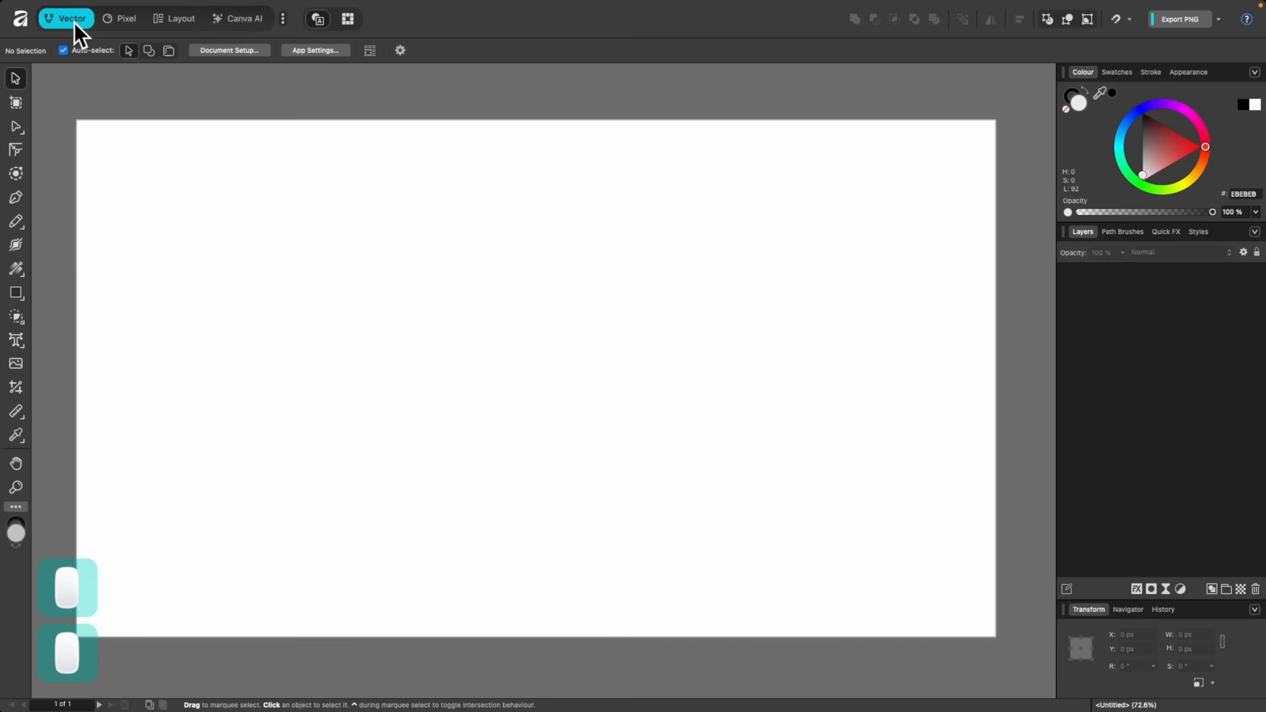
pyautogui.click(177, 20)
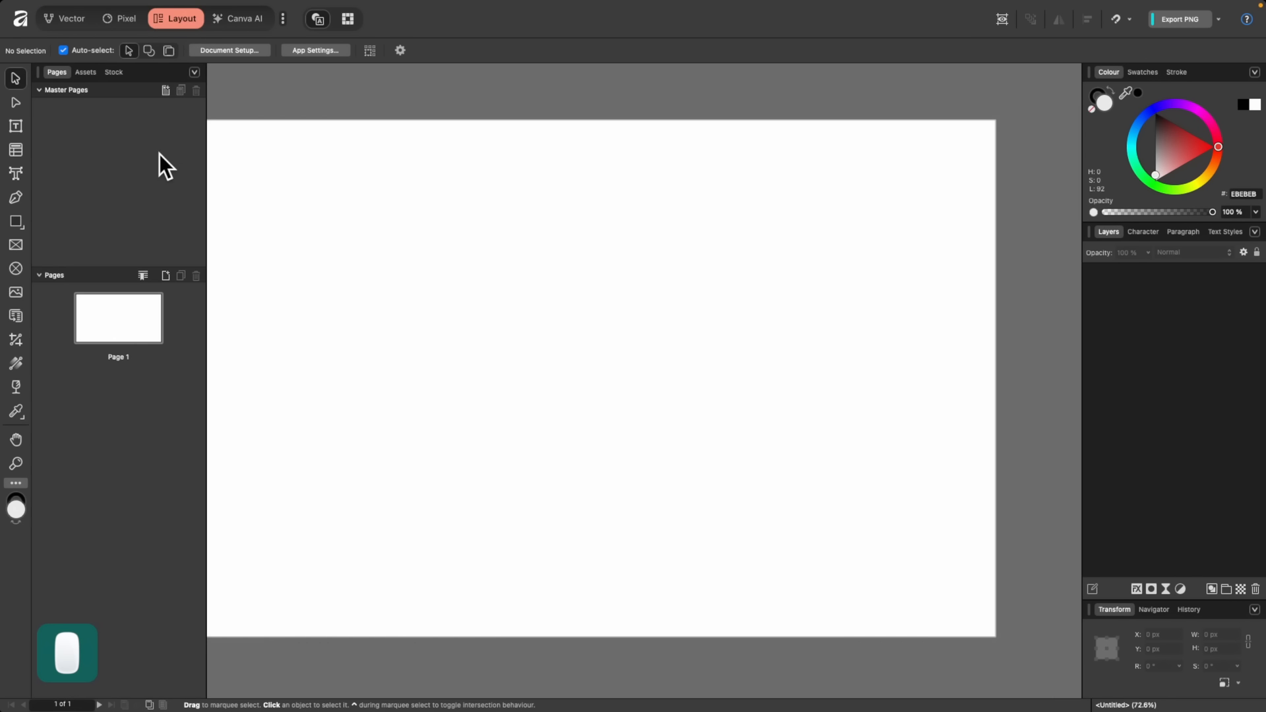
pyautogui.click(69, 19)
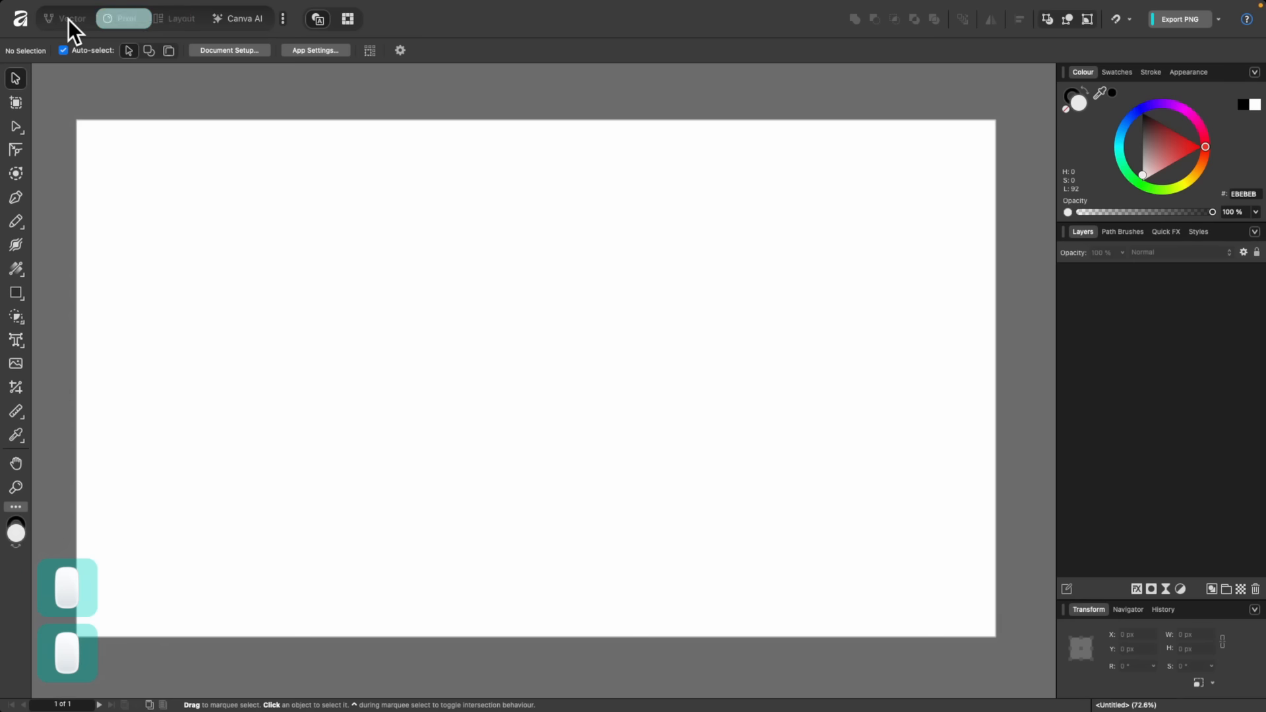
pyautogui.click(120, 21)
pyautogui.click(181, 18)
pyautogui.click(234, 19)
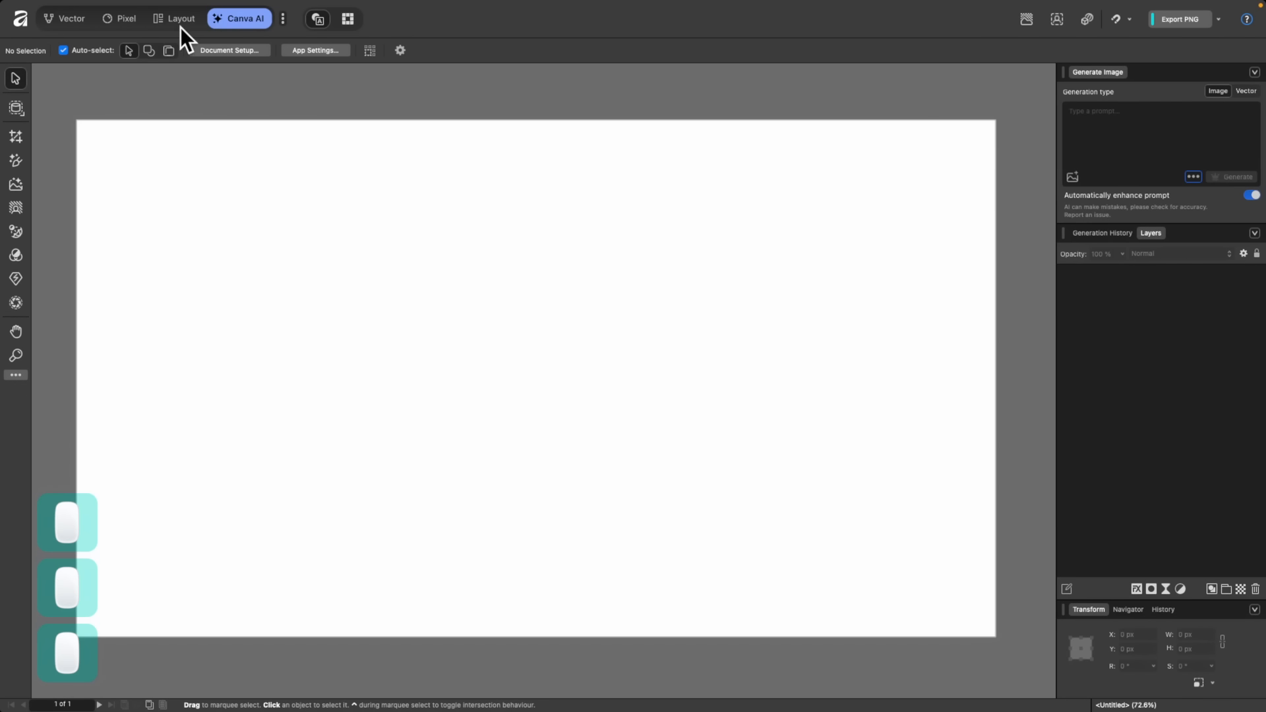
pyautogui.click(69, 23)
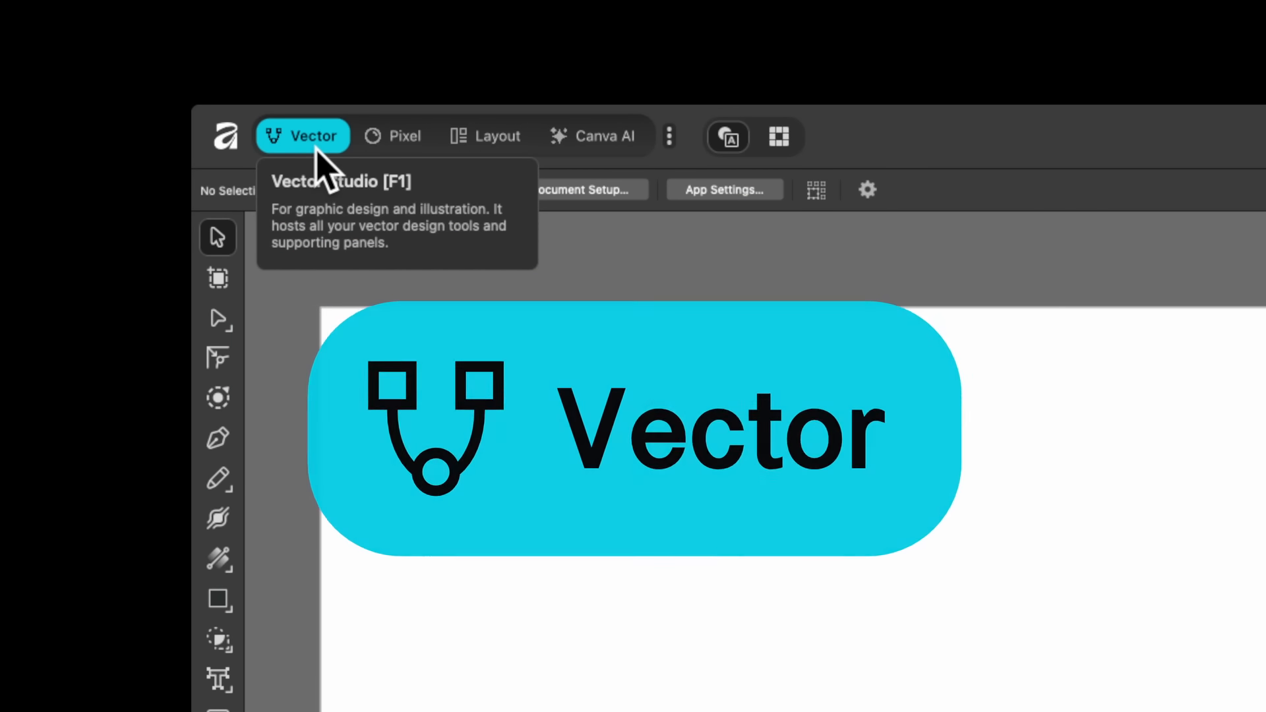
# Read the descriptions of the Pixel and Layout studios, and open the Canva AI studio
pyautogui.click(400, 141)
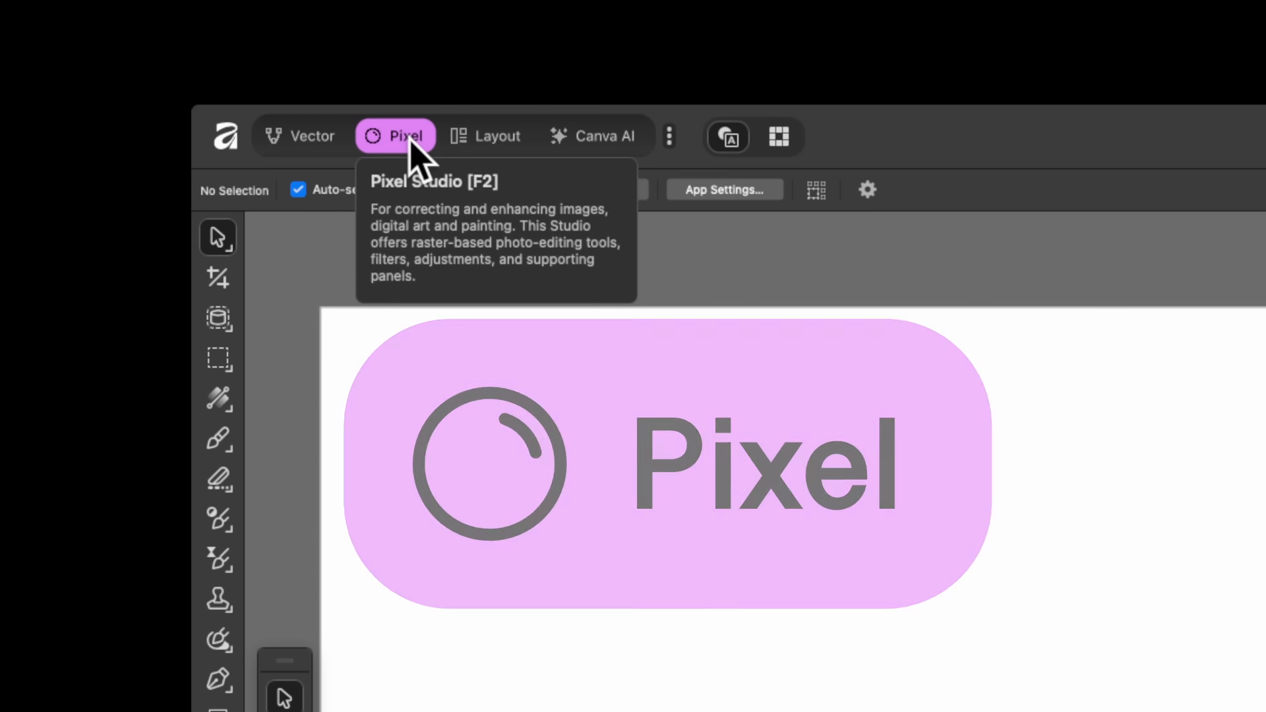
pyautogui.click(500, 141)
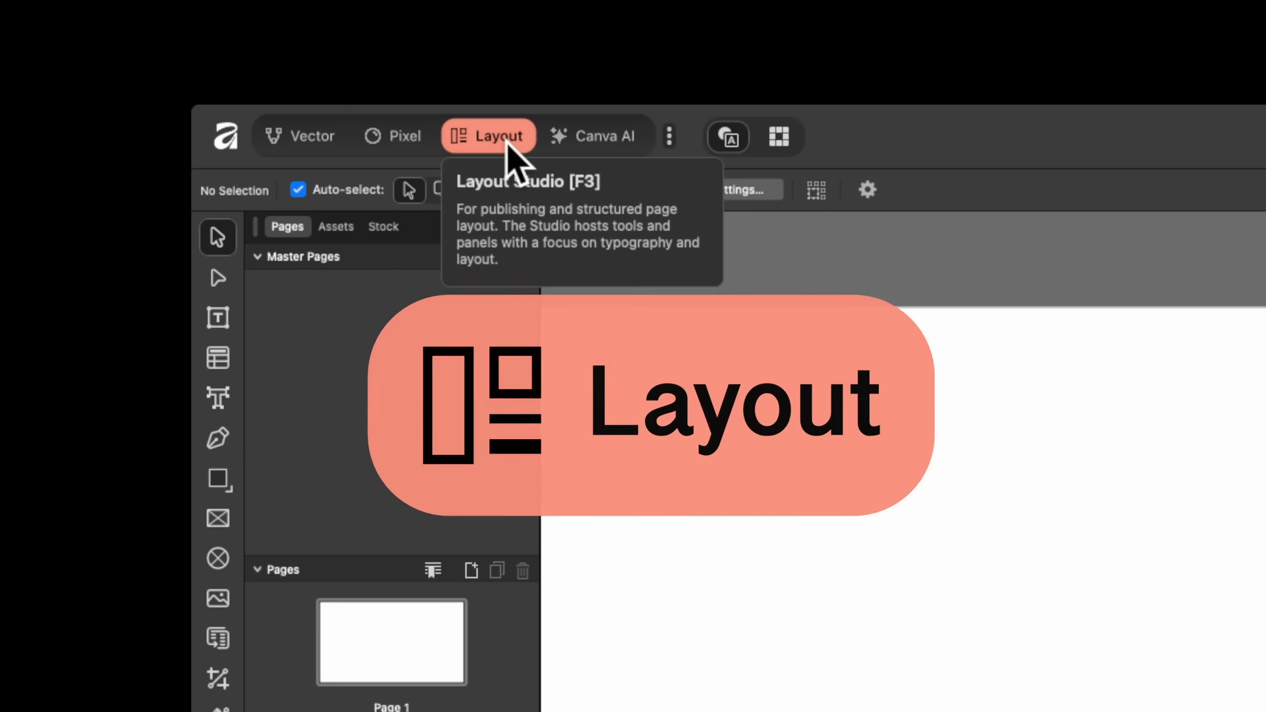
pyautogui.click(598, 136)
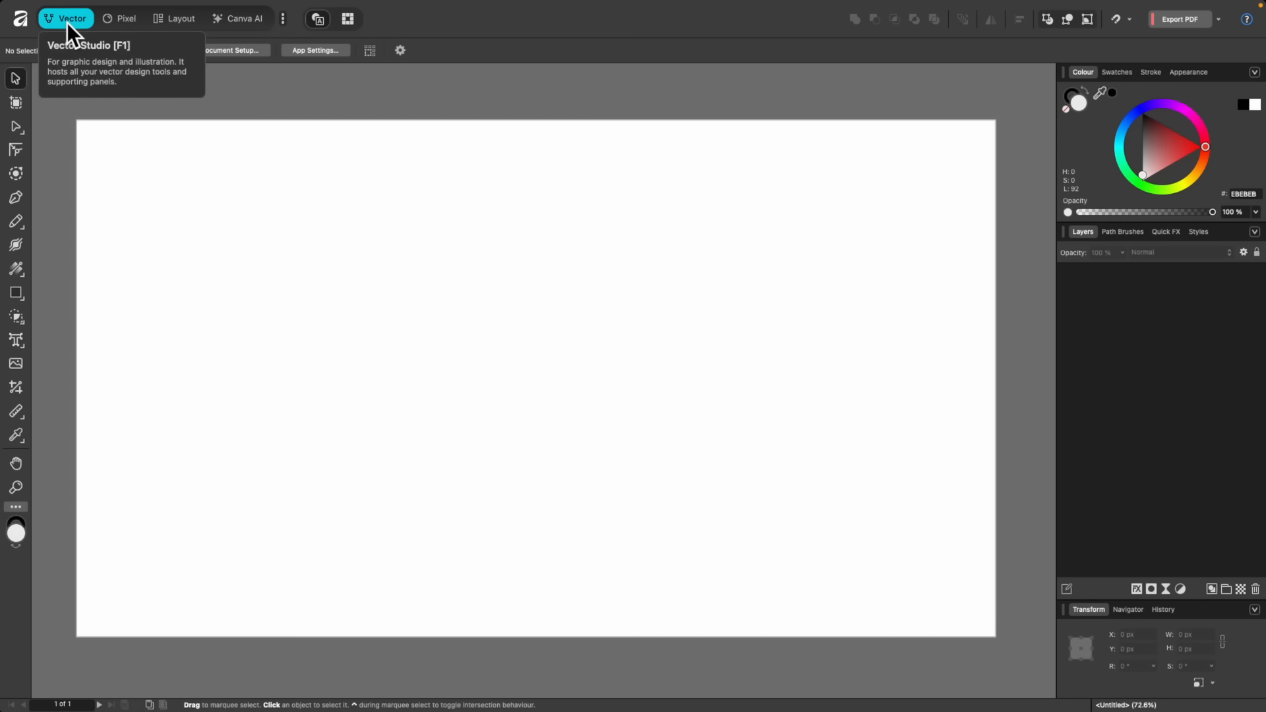
# Cycle from Vector through the Pixel, Layout and Canva AI studios again, and return to the Vector studio
pyautogui.click(126, 18)
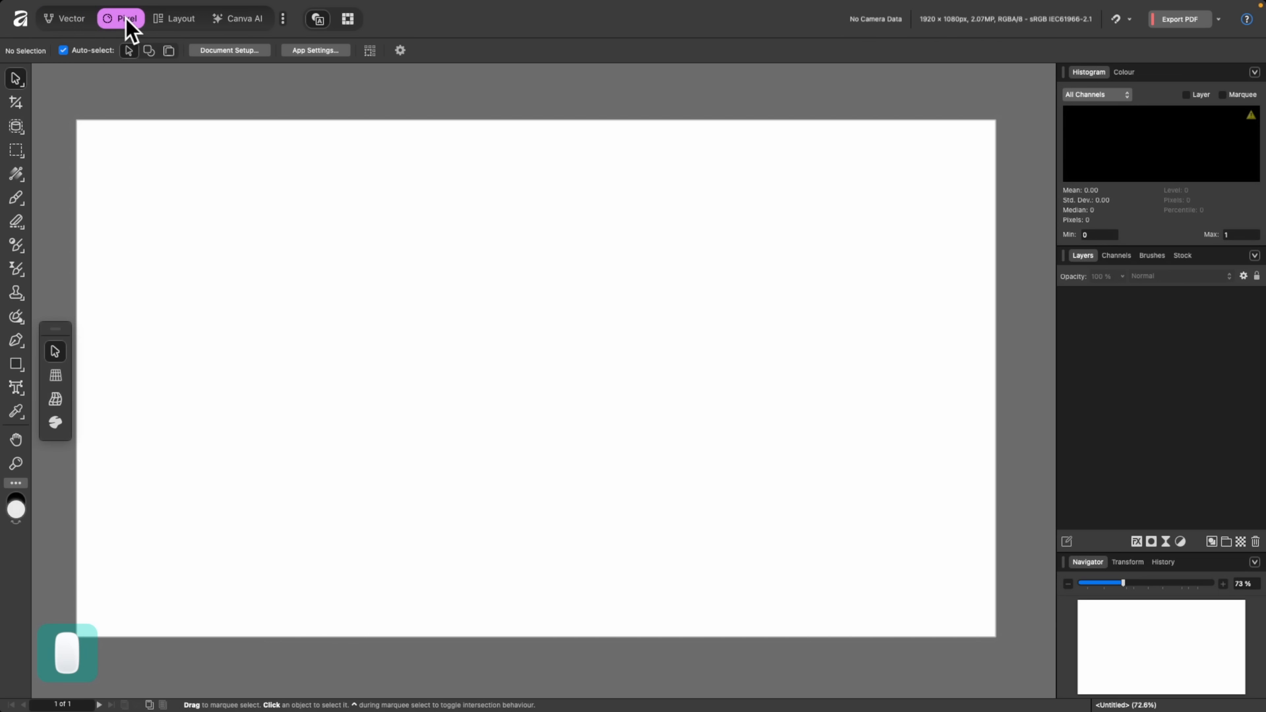
pyautogui.click(180, 17)
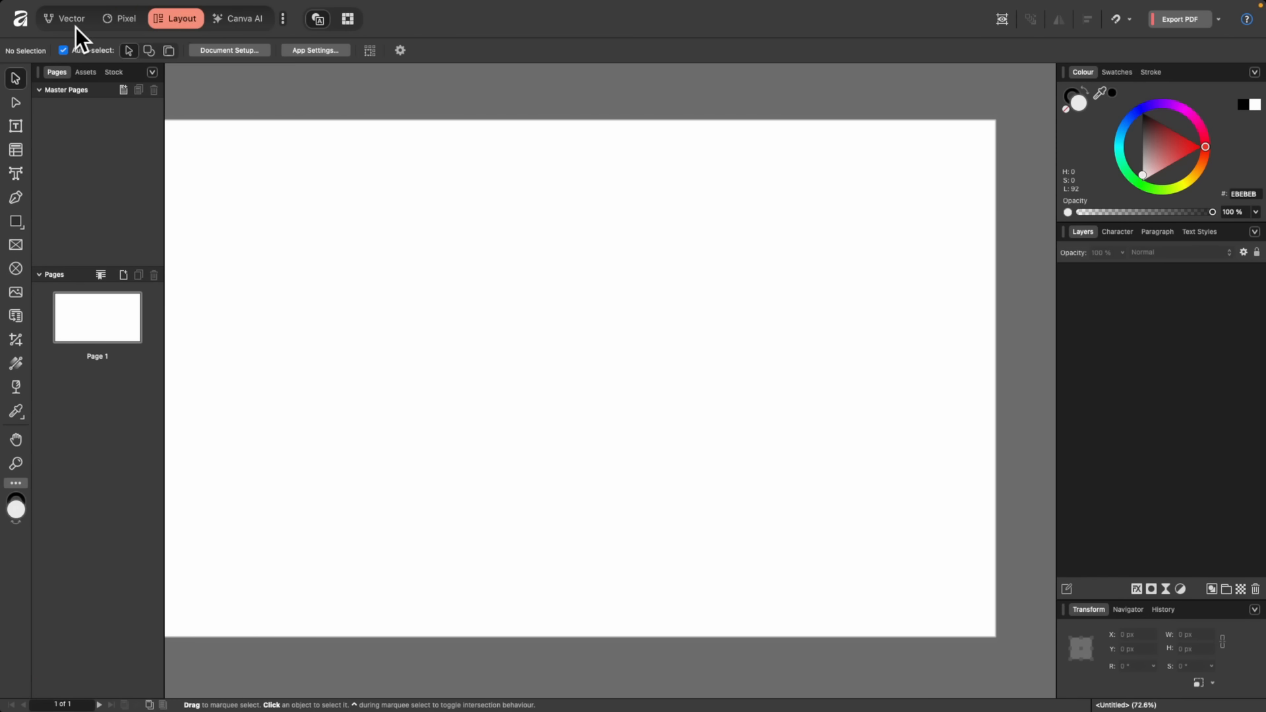
pyautogui.click(62, 26)
pyautogui.click(122, 17)
pyautogui.click(190, 16)
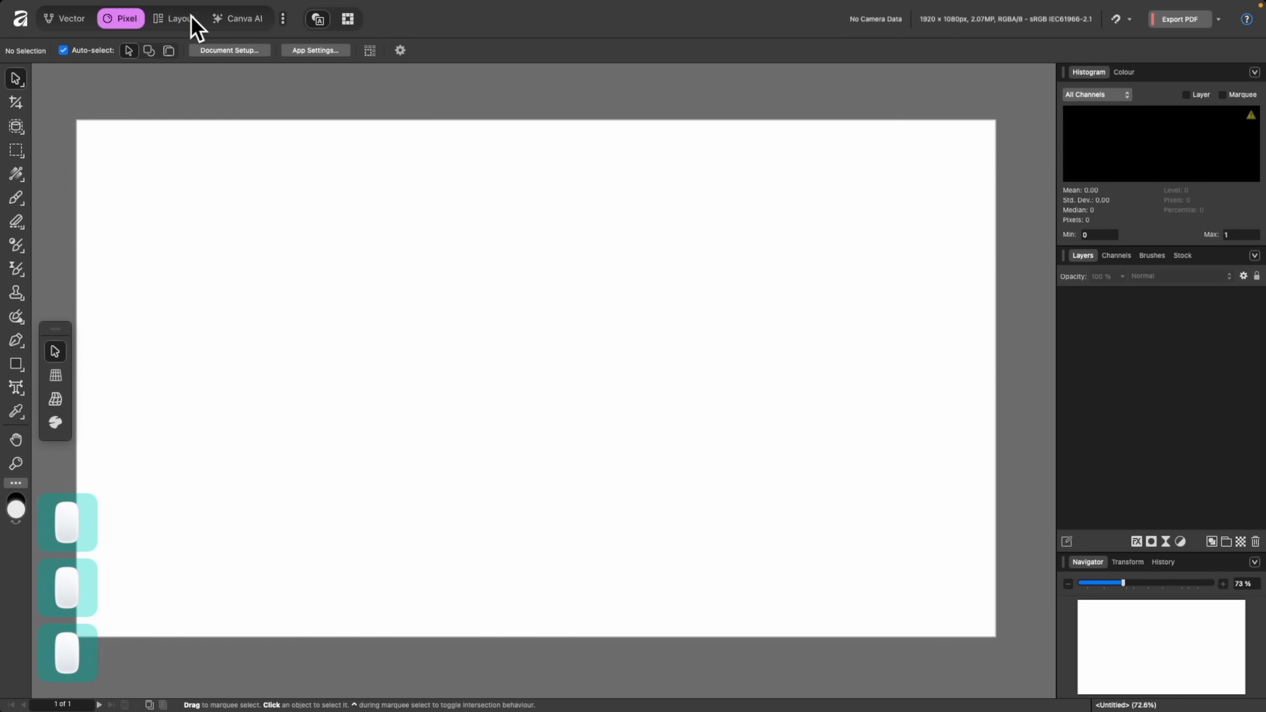
pyautogui.click(236, 17)
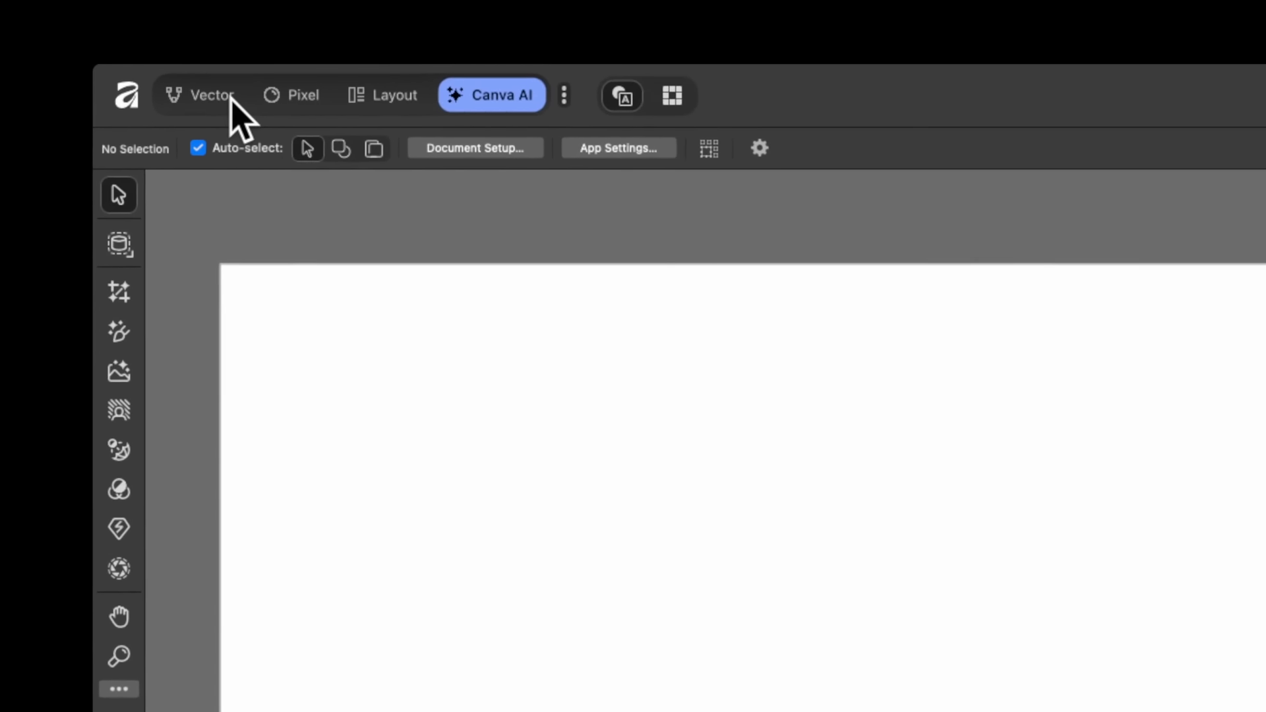
pyautogui.click(74, 20)
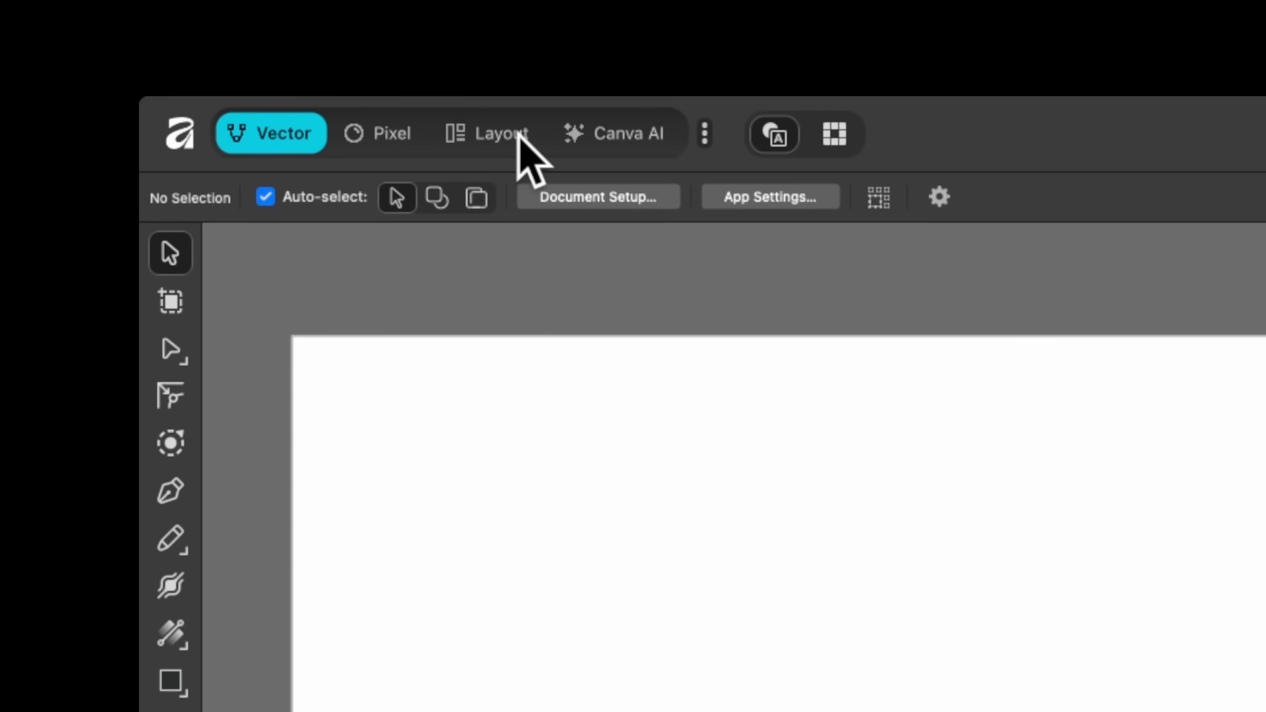
# Toggle the Vector studio's visibility off and back on, and enable the Slice studio in the studio switcher
pyautogui.click(707, 133)
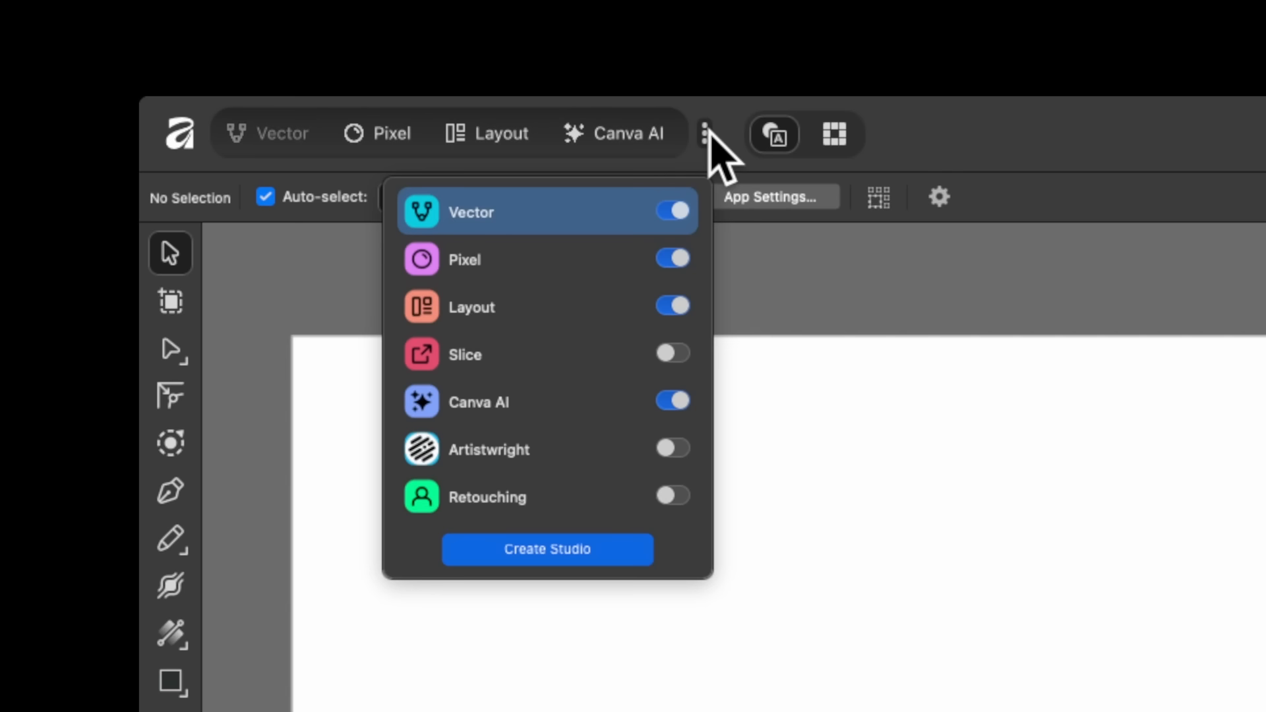
pyautogui.click(668, 212)
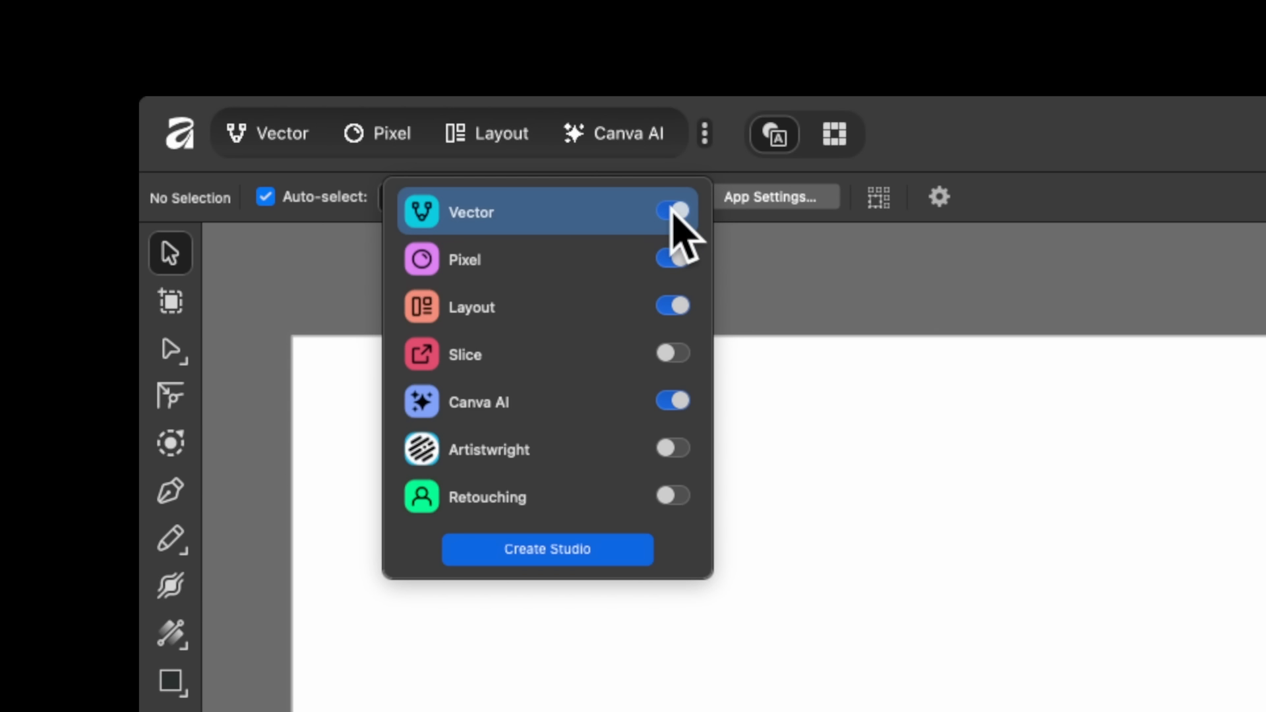
pyautogui.click(672, 215)
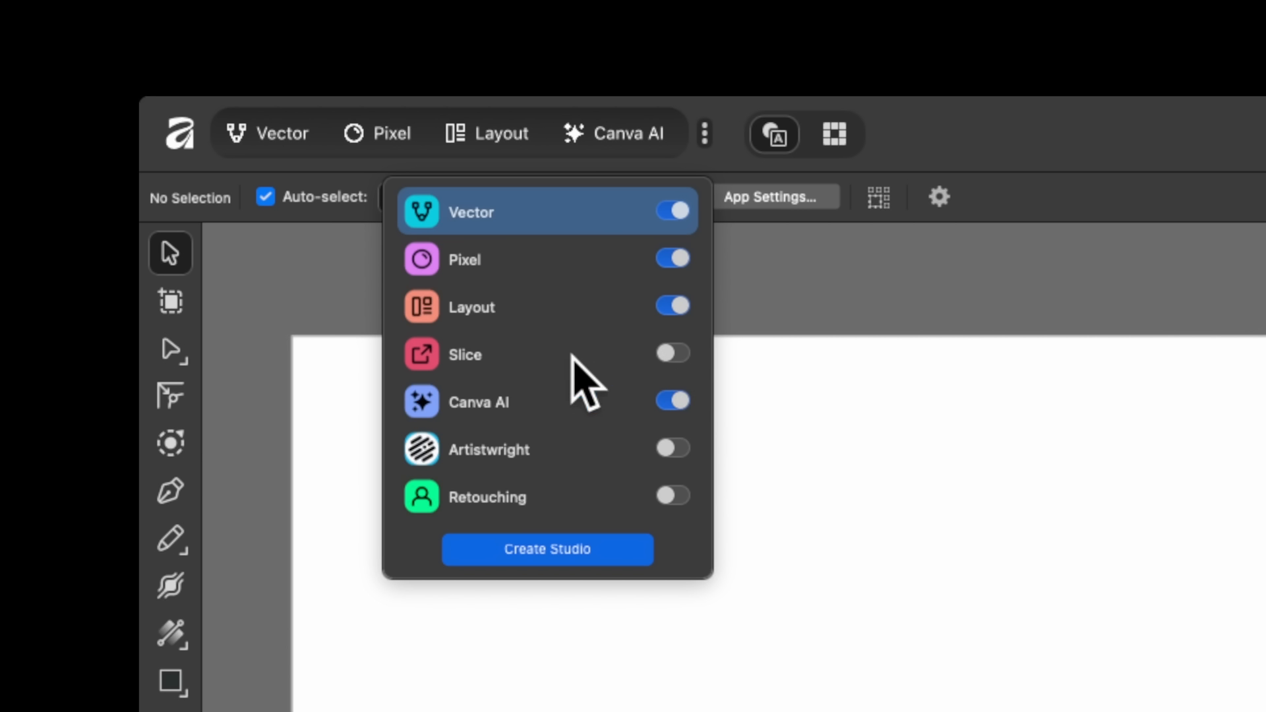
pyautogui.click(667, 356)
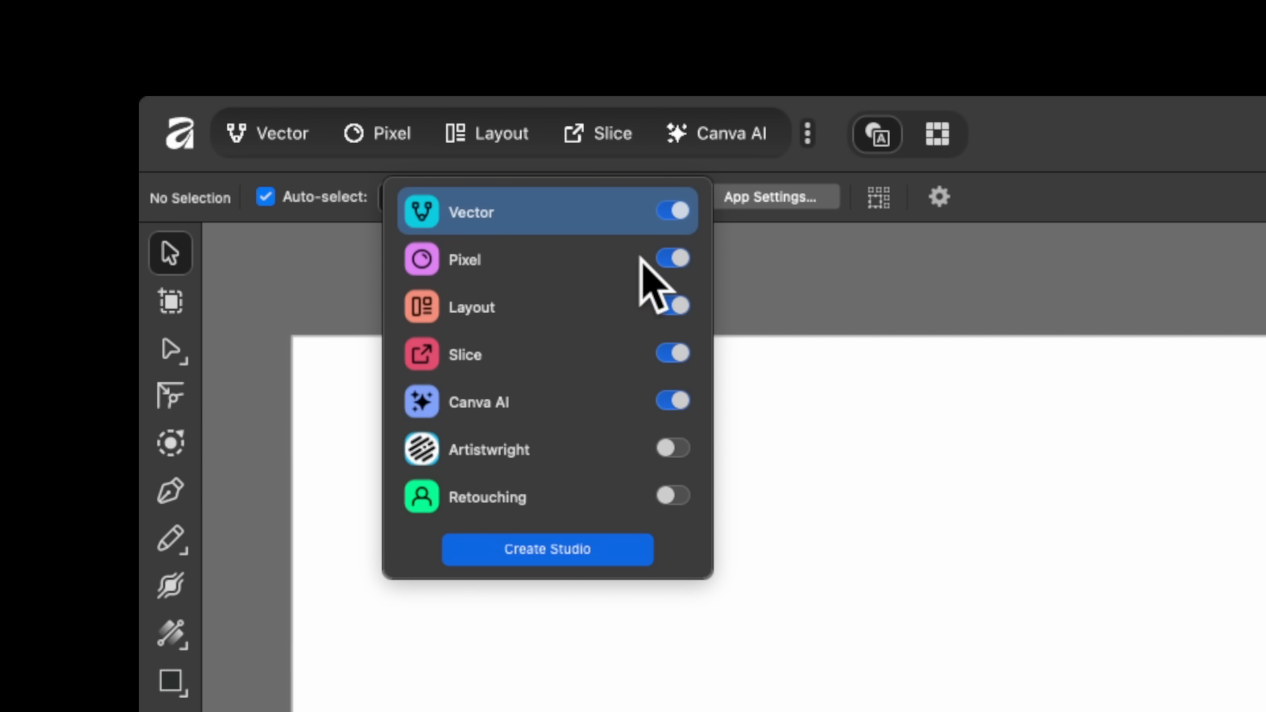
# Try adding the Retouching, Colour Grading, Typography and Compositing studios to the switcher, and disable them again
pyautogui.scroll(-3, 646, 396)
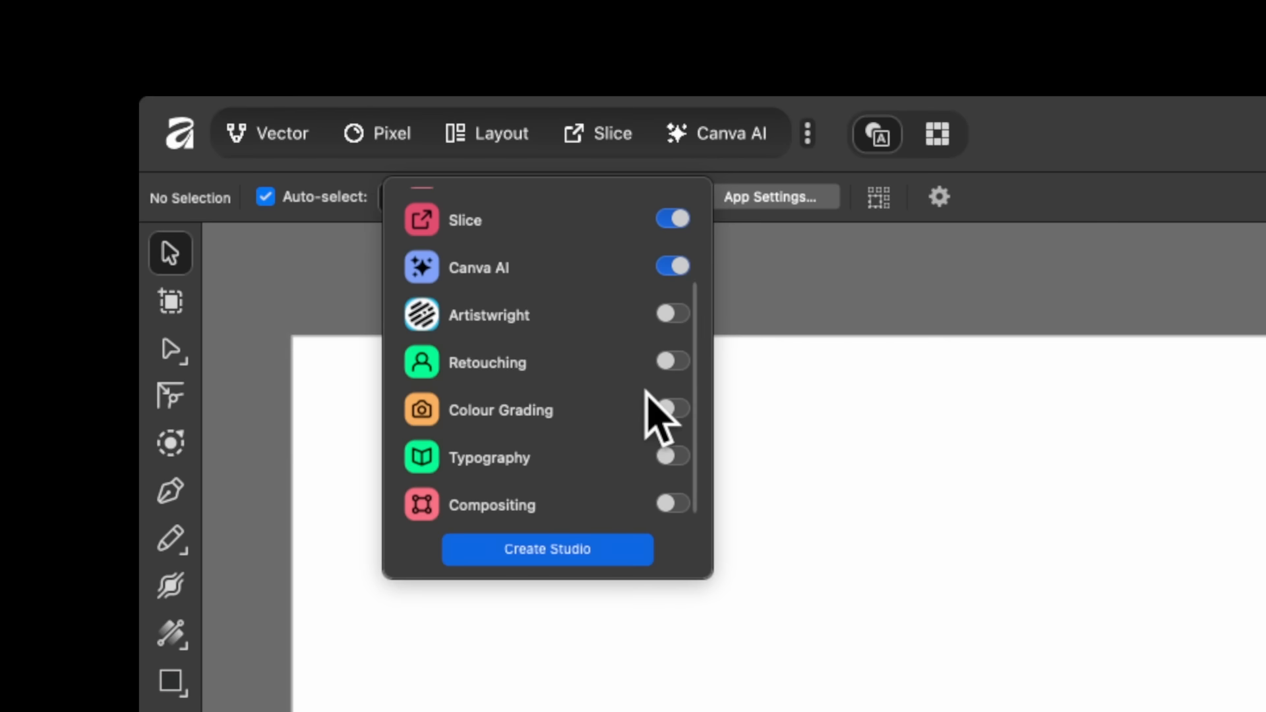
pyautogui.click(672, 355)
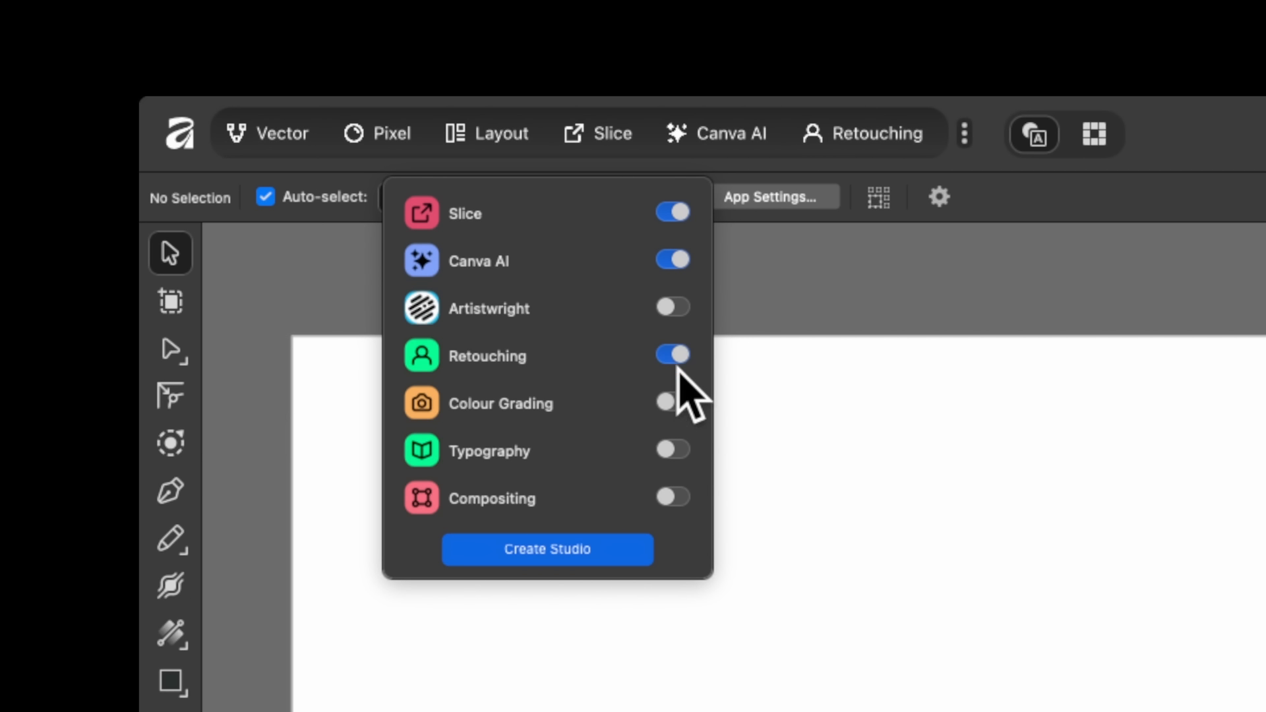
pyautogui.click(672, 402)
pyautogui.click(673, 450)
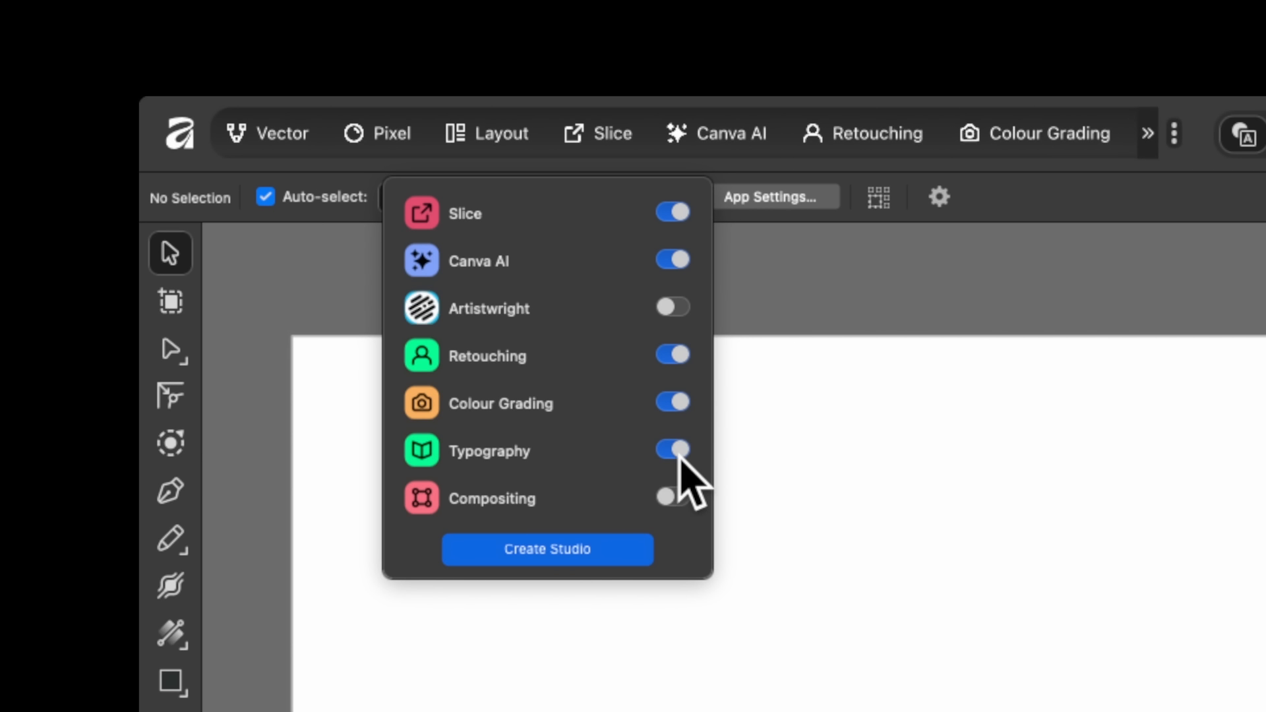
pyautogui.click(672, 496)
pyautogui.click(674, 450)
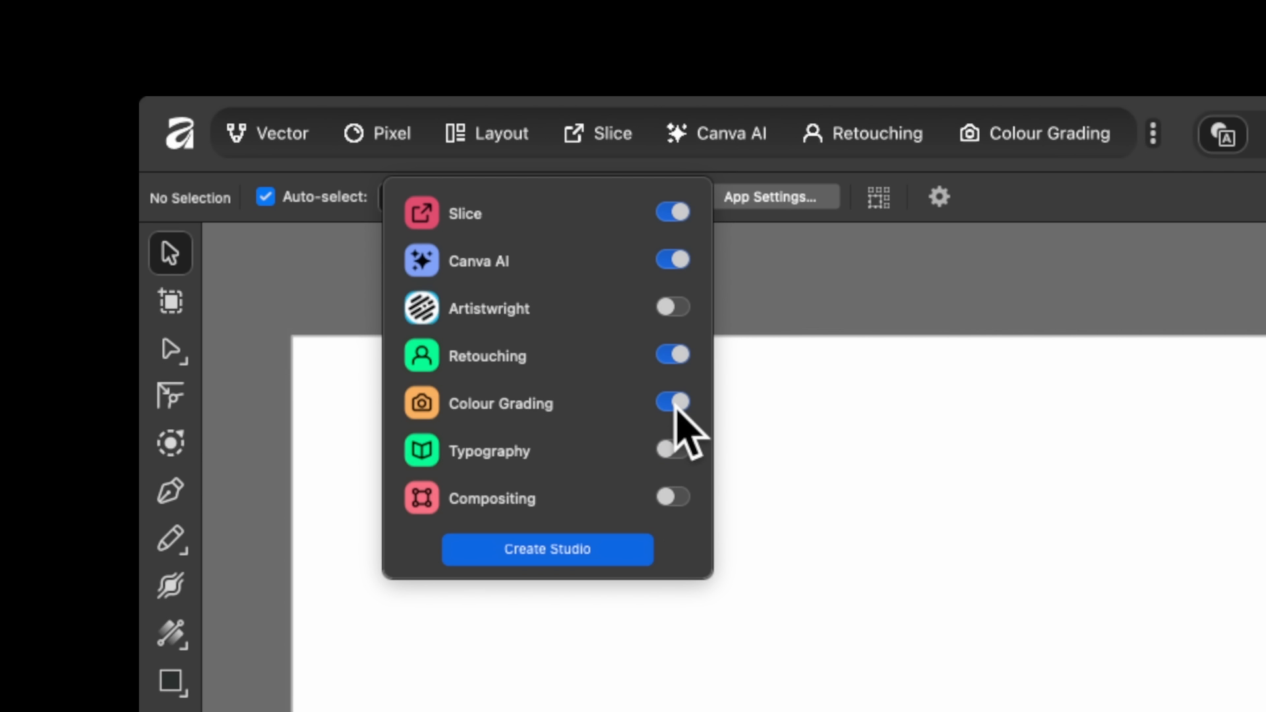
pyautogui.click(672, 402)
pyautogui.click(674, 354)
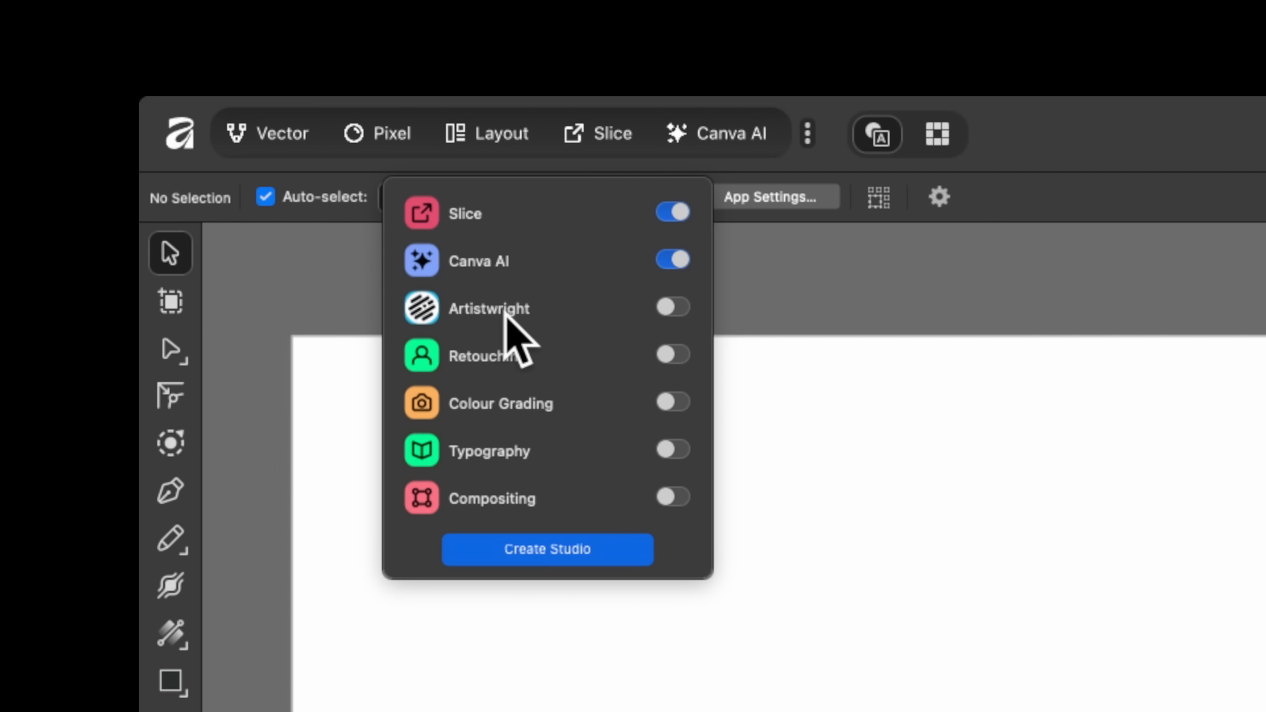
# Enable the custom Artistwright studio in the studio switcher and make it the active studio
pyautogui.click(670, 307)
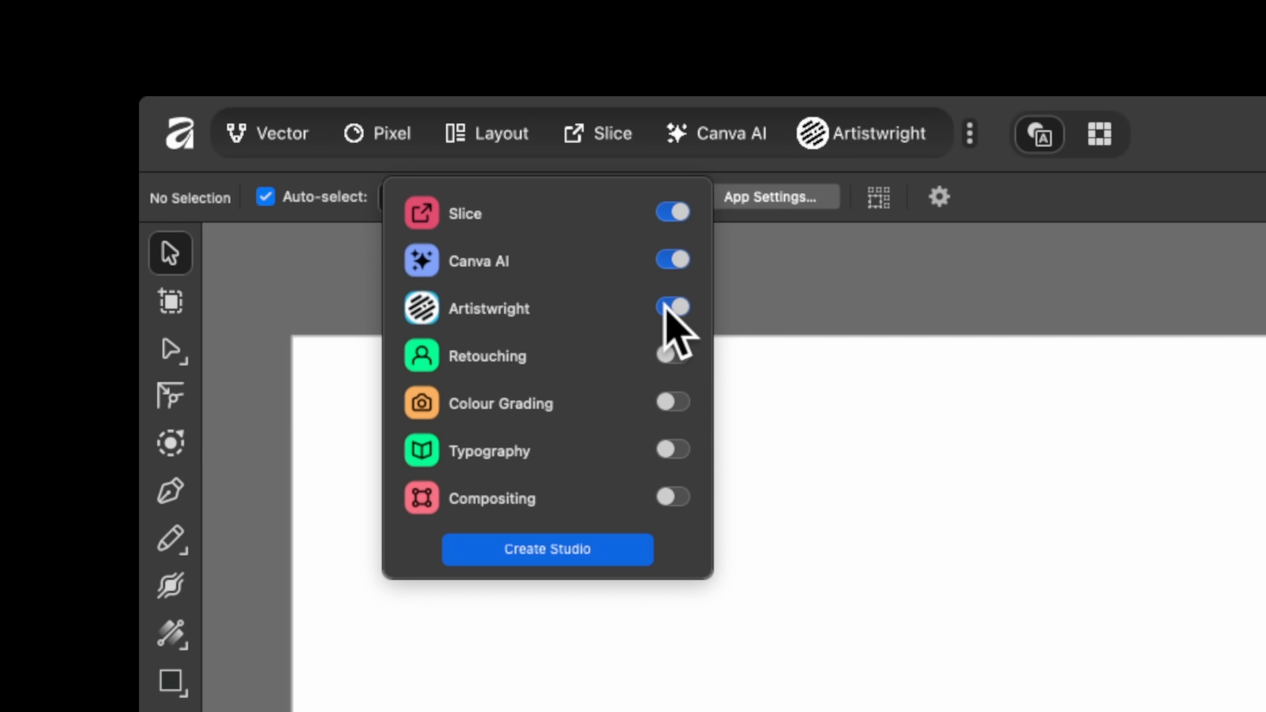
pyautogui.click(852, 142)
pyautogui.click(852, 141)
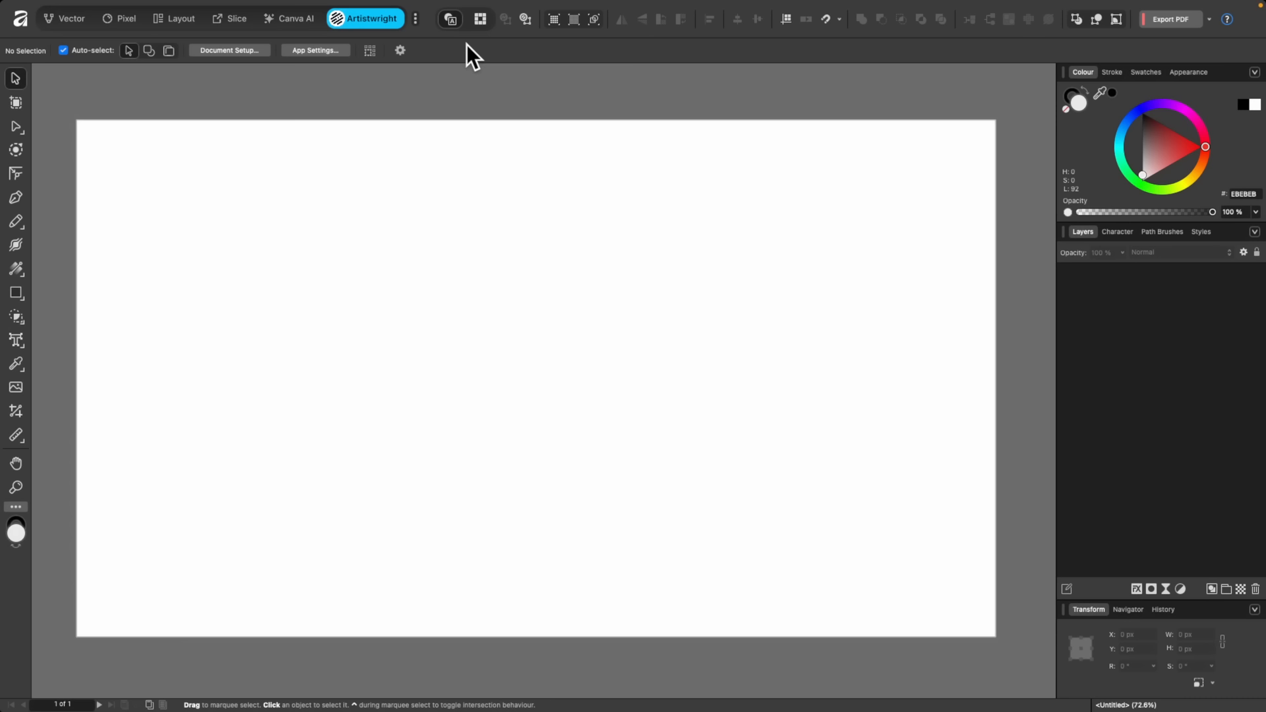
# Switch through the Vector, Pixel and Layout studios to compare their tools and panels
pyautogui.click(66, 19)
pyautogui.click(125, 20)
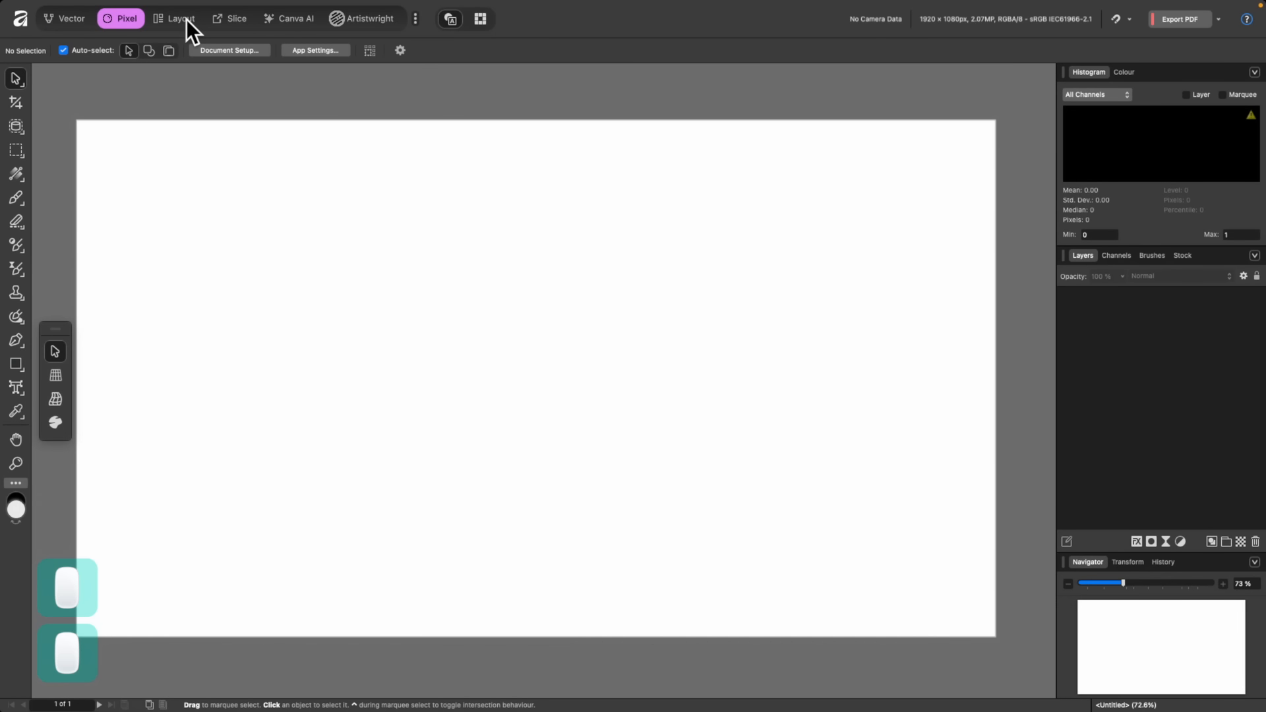
pyautogui.click(186, 18)
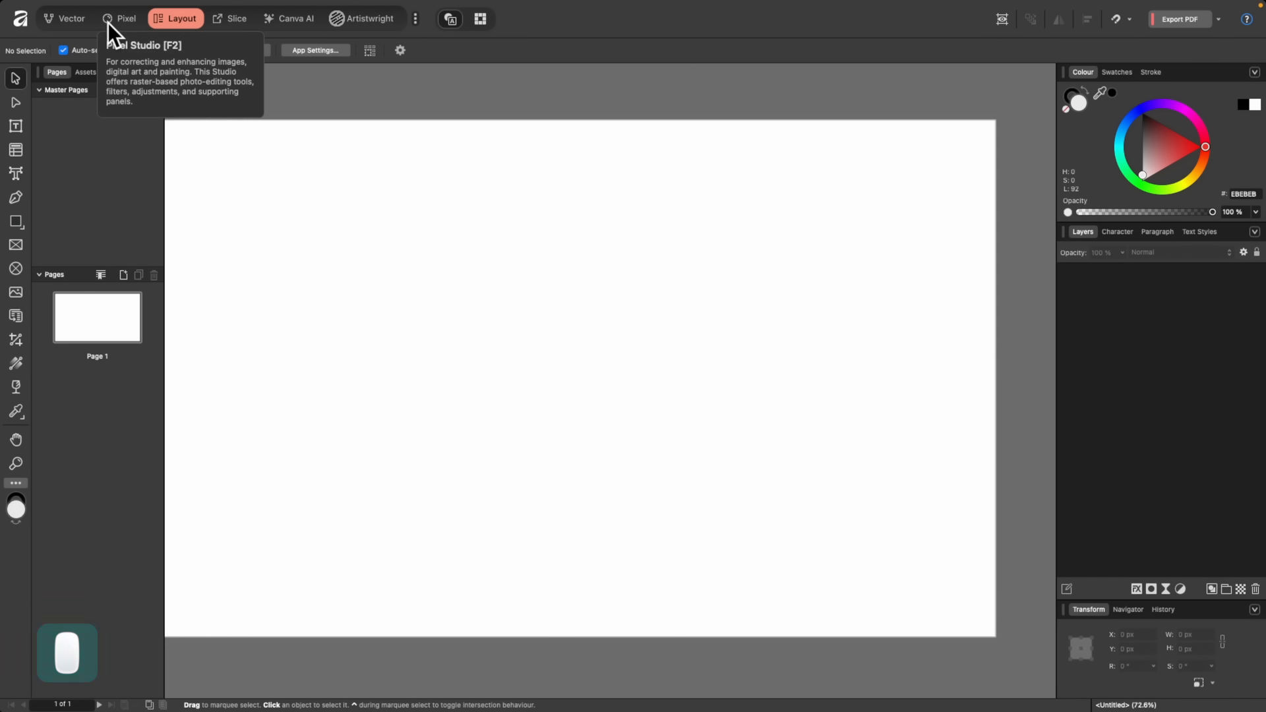
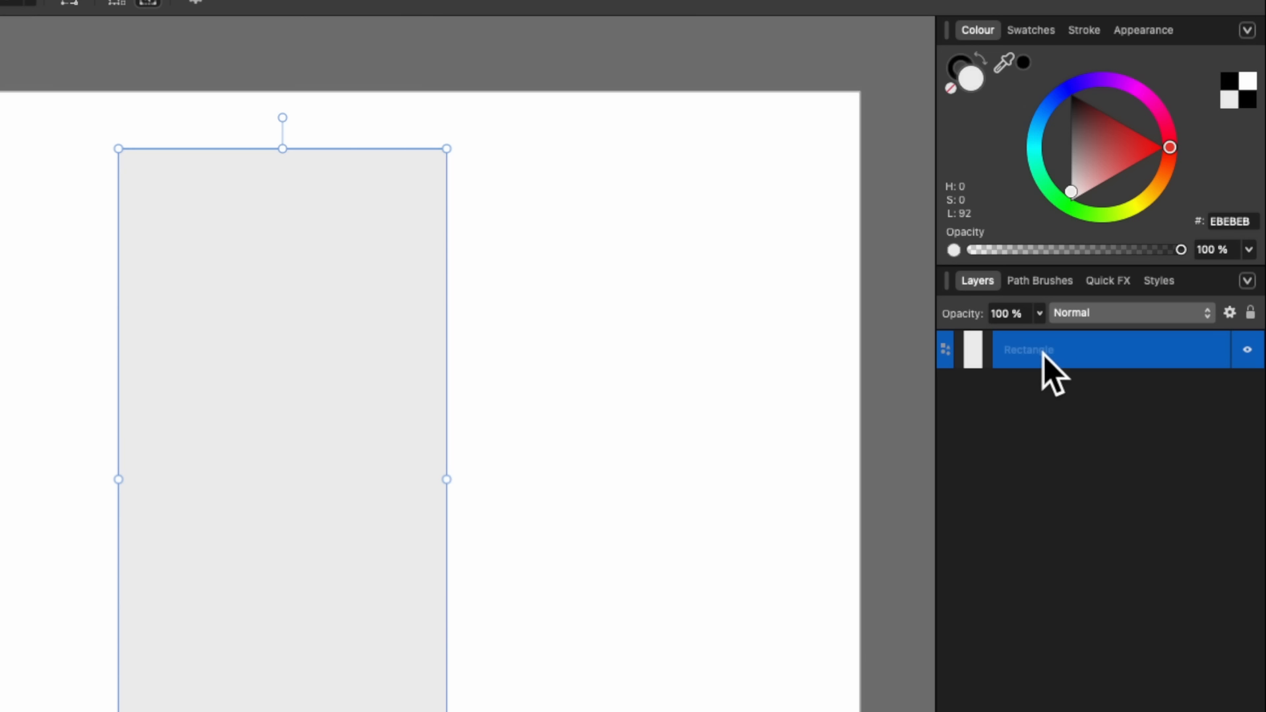
# Rename the tall rectangle's layer as "Layer 1"
pyautogui.doubleClick(1043, 354)
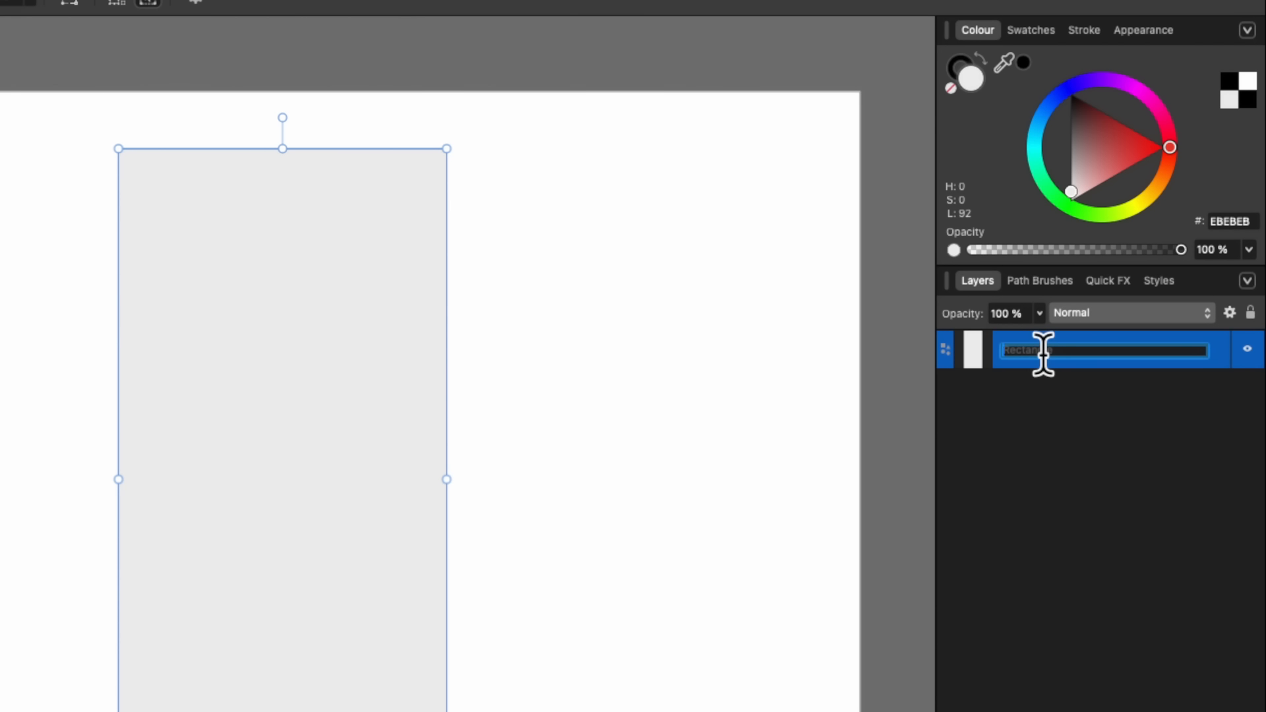
pyautogui.write('Layer 1')
pyautogui.press('Return')
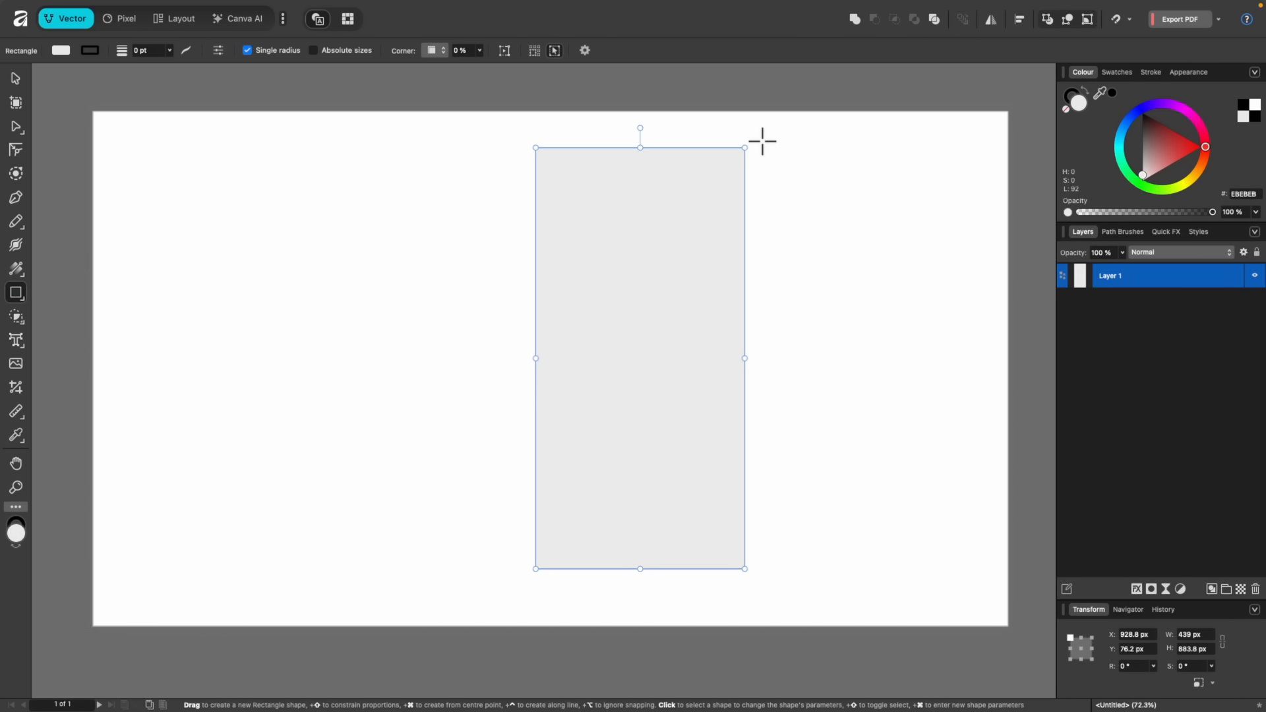
# Draw a square about 422 px wide beside the tall rectangle, and alternately select the two shapes with the Move tool
pyautogui.moveTo(762, 145); pyautogui.dragTo(969, 339)
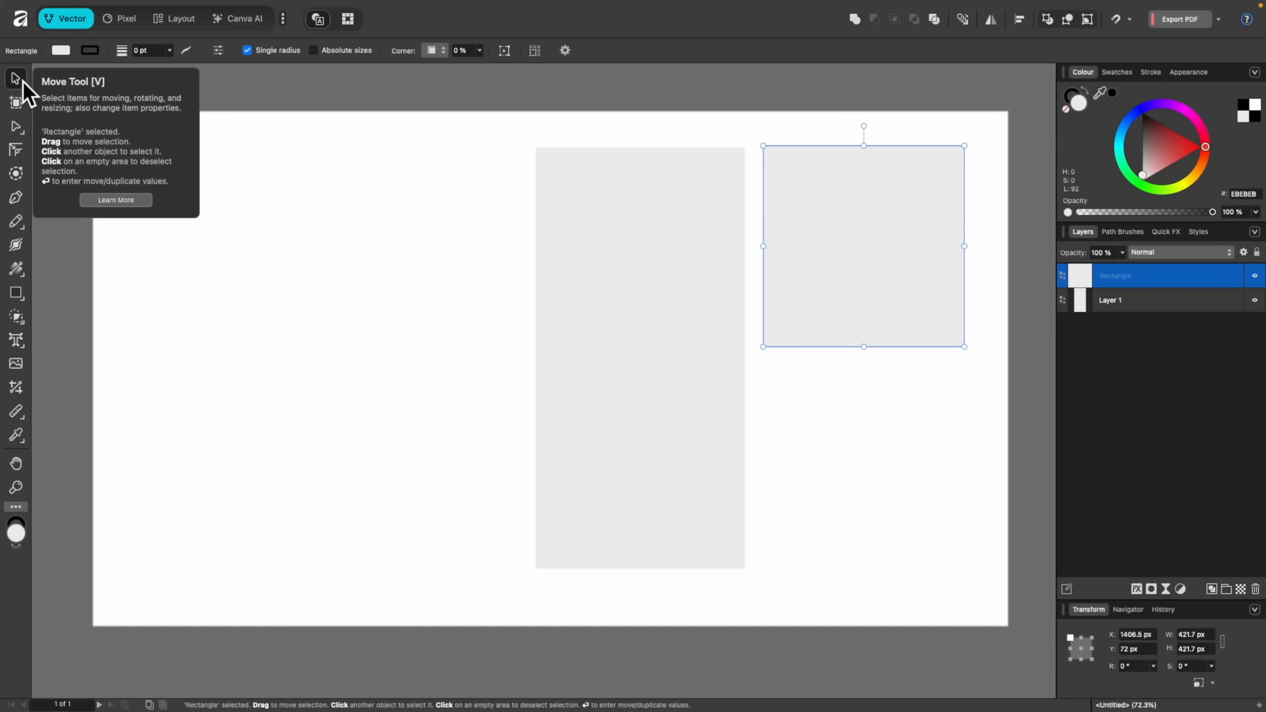
pyautogui.click(47, 156)
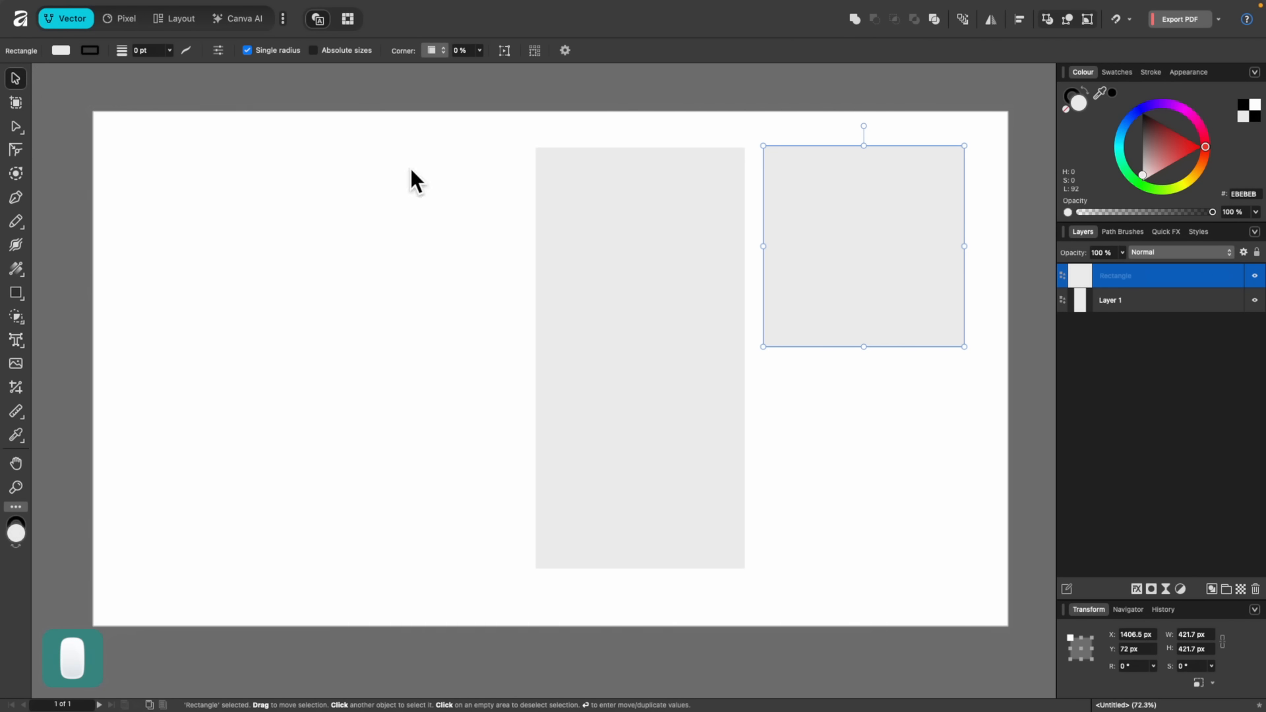
pyautogui.click(694, 215)
pyautogui.click(821, 239)
pyautogui.click(656, 255)
pyautogui.click(832, 242)
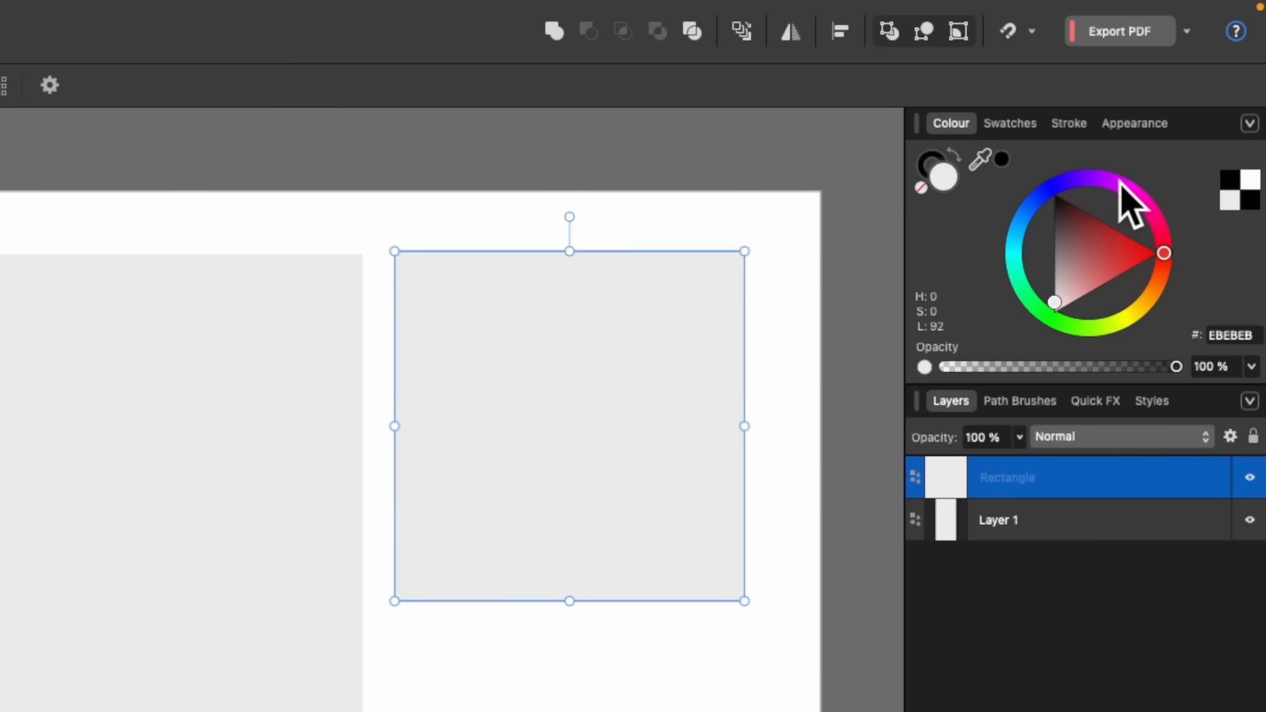
# Fill the square with magenta ED65FF and the tall rectangle with orange FFA057
pyautogui.click(1153, 106)
pyautogui.moveTo(1074, 188); pyautogui.dragTo(1121, 234)
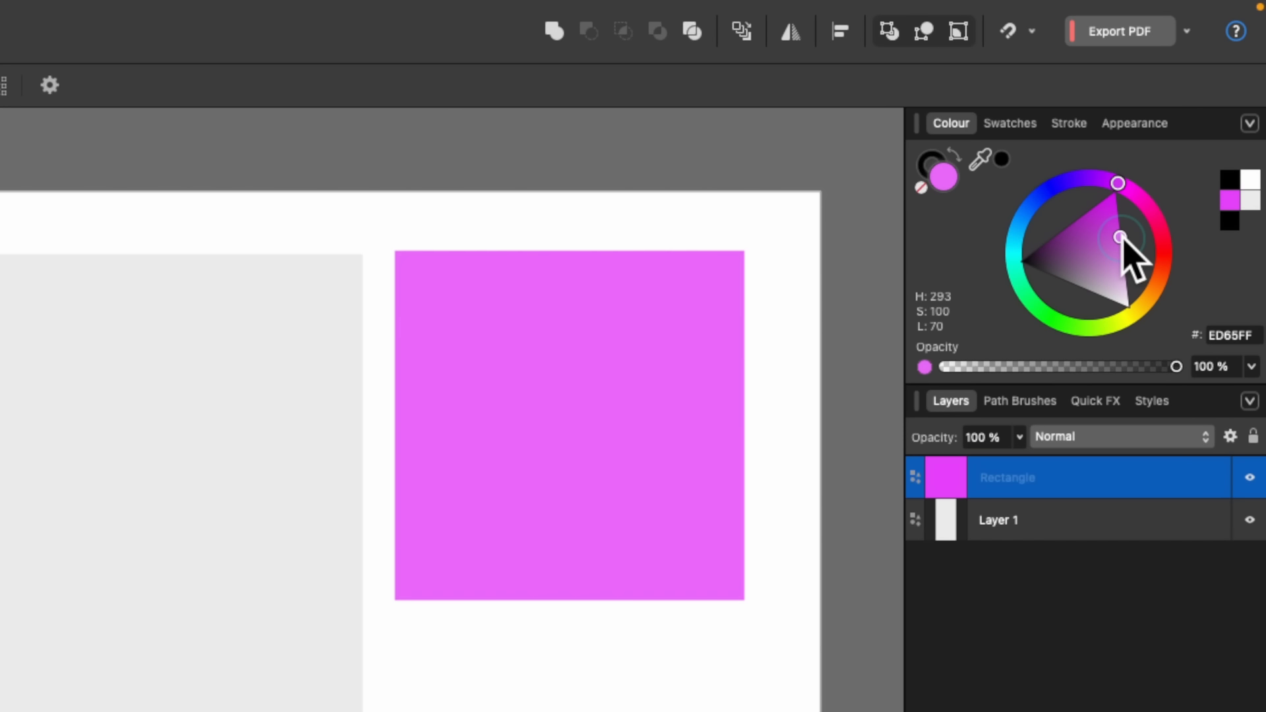
pyautogui.click(248, 381)
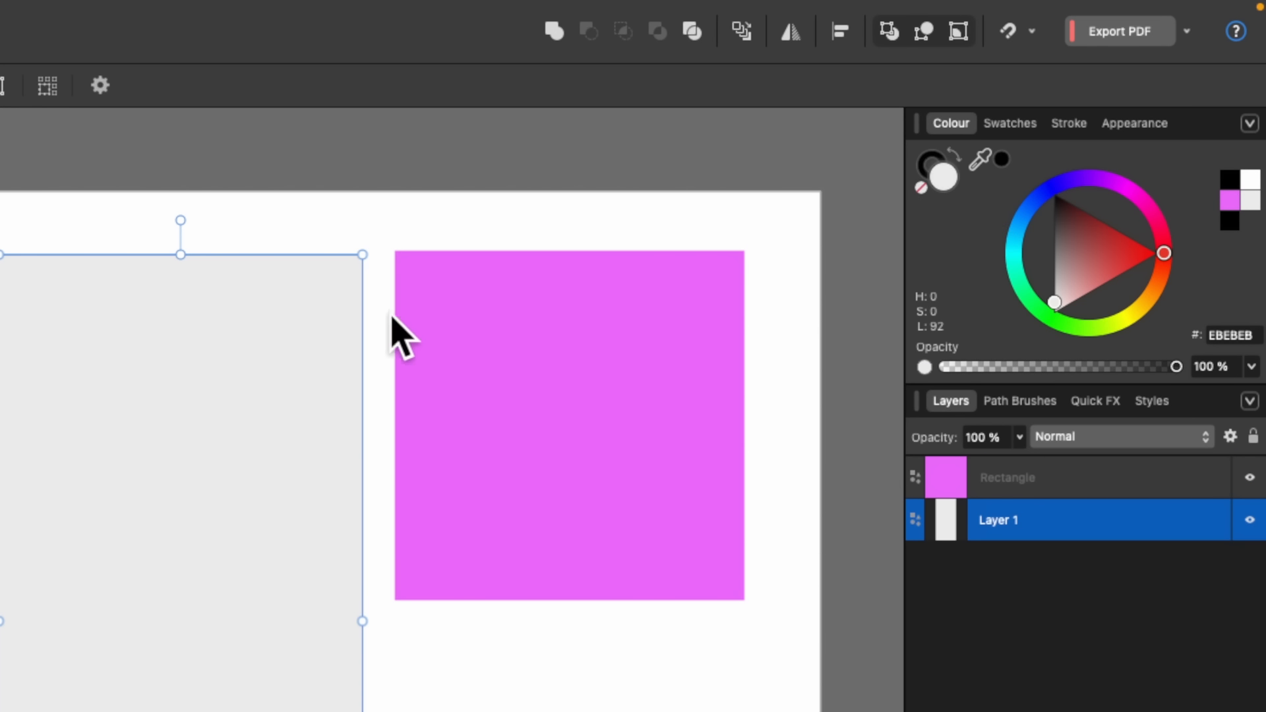
pyautogui.moveTo(1076, 177); pyautogui.dragTo(1110, 288)
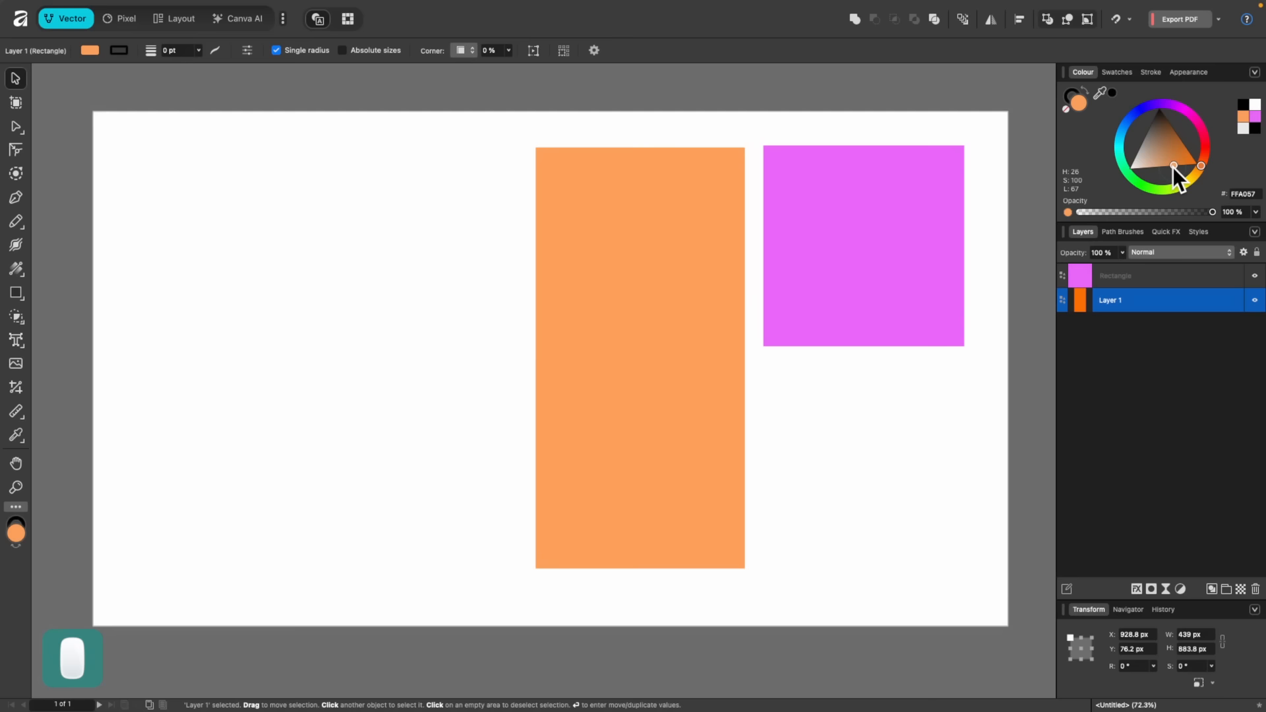
# Move the orange rectangle towards the left of the page and resize it to be shorter and wider
pyautogui.moveTo(653, 250); pyautogui.dragTo(574, 275)
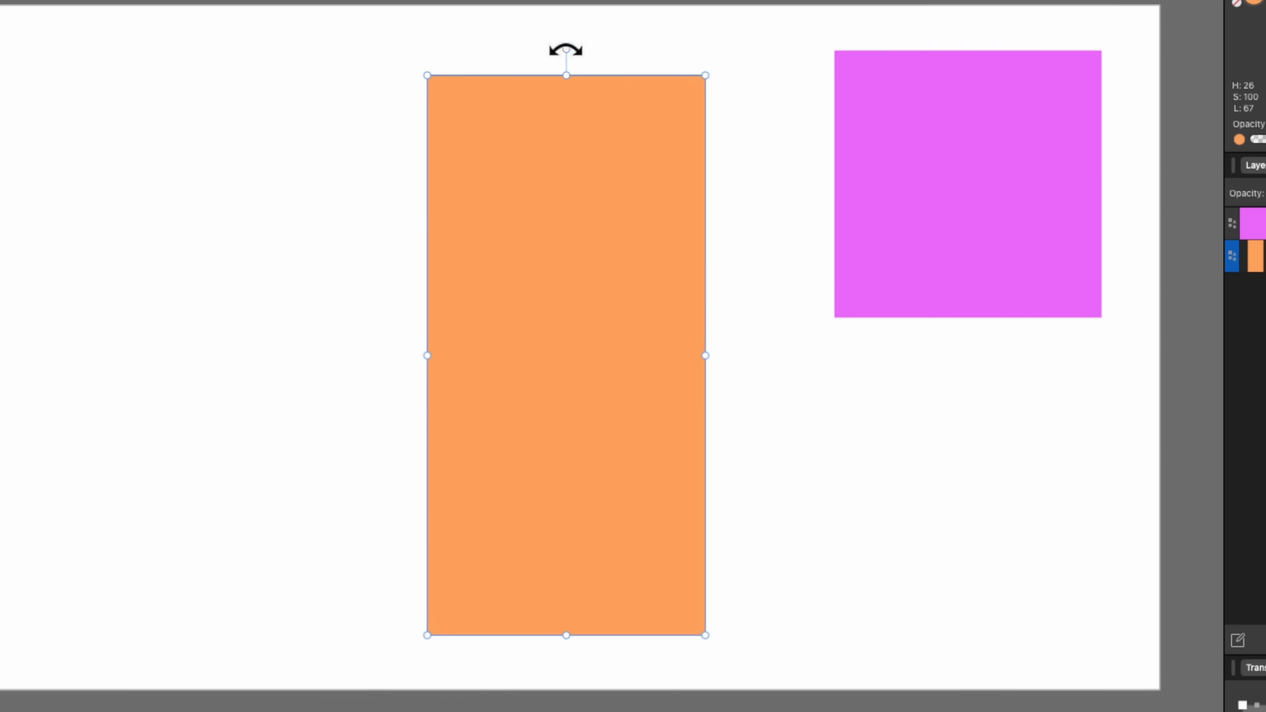
pyautogui.moveTo(566, 50); pyautogui.dragTo(566, 105)
pyautogui.moveTo(704, 368); pyautogui.dragTo(748, 372)
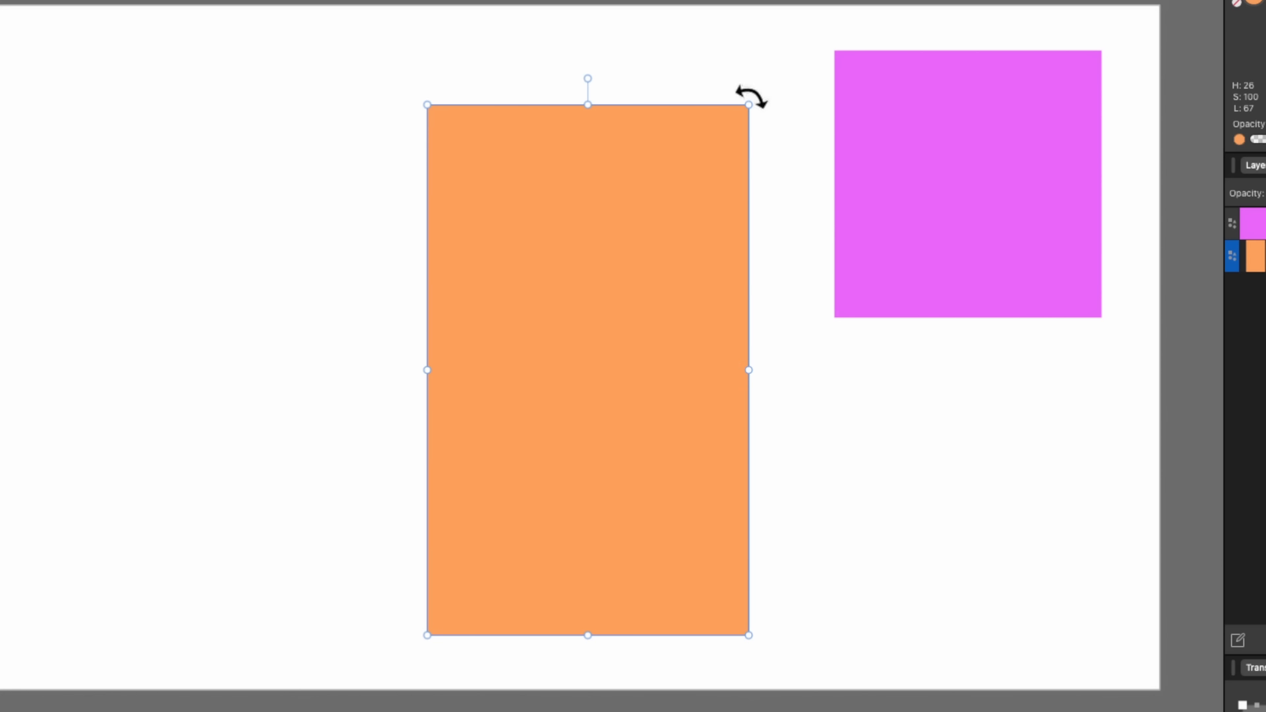
# Move the magenta square so that it overlaps the orange rectangle's upper-right corner
pyautogui.moveTo(751, 99); pyautogui.dragTo(551, 145)
pyautogui.click(927, 122)
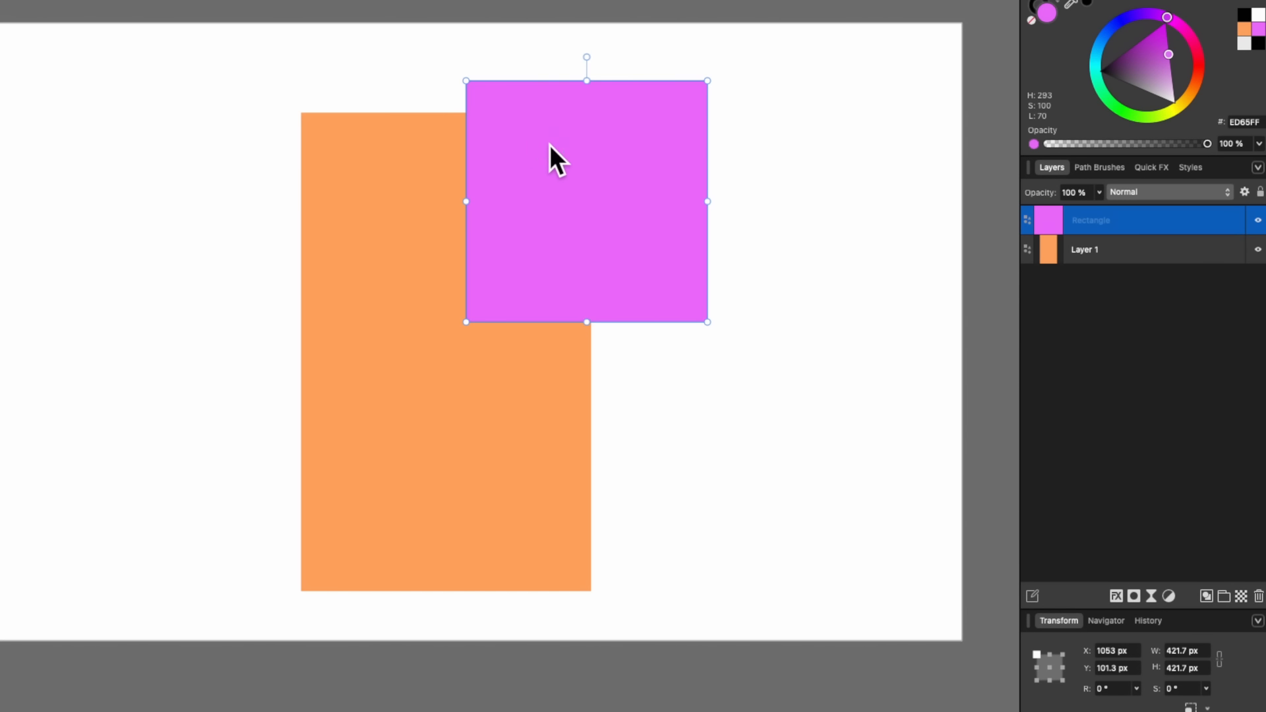
pyautogui.scroll(3, 583, 184)
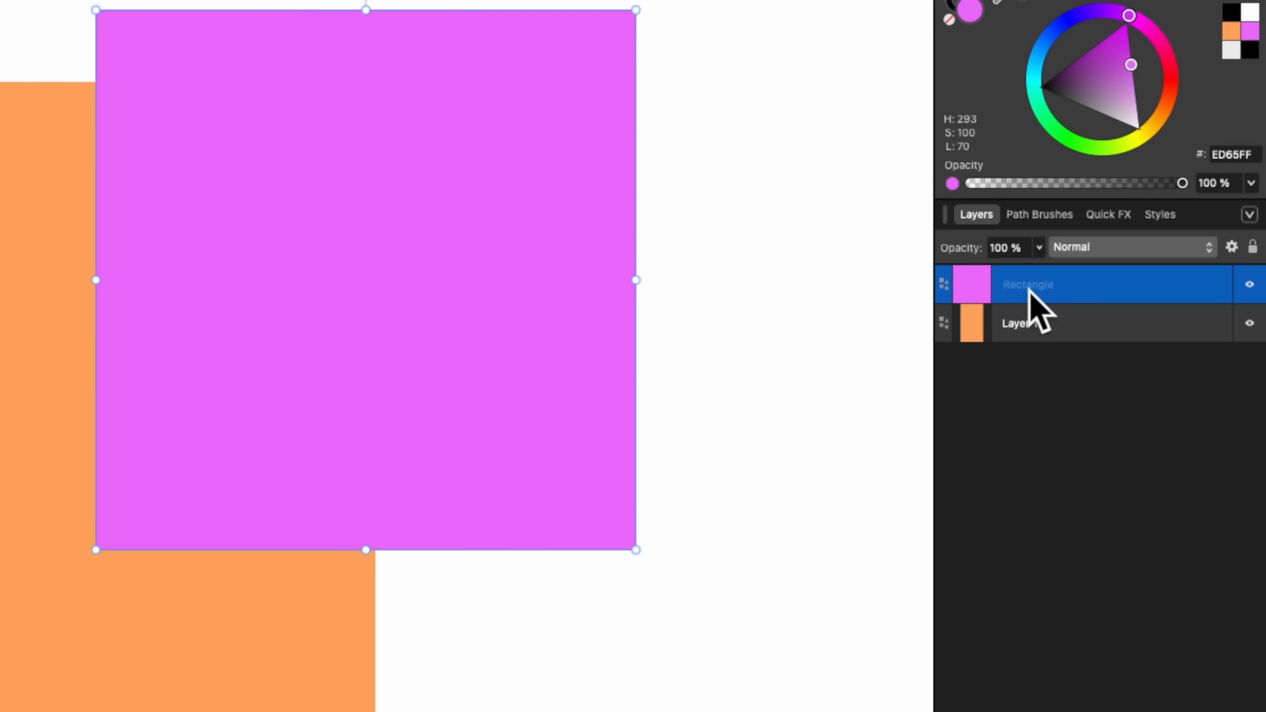
# Send the magenta square behind Layer 1 and bring it forward by one, then repeat both reorderings
pyautogui.moveTo(1030, 291); pyautogui.dragTo(1031, 335)
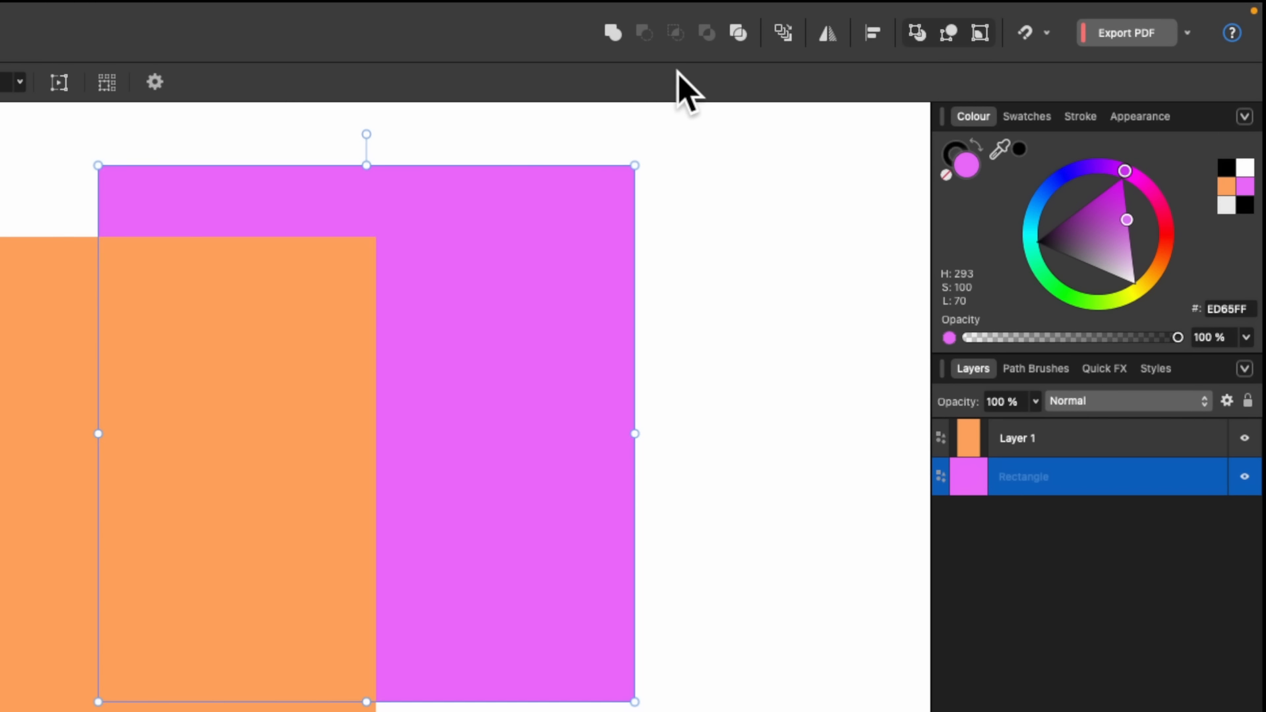
pyautogui.click(789, 39)
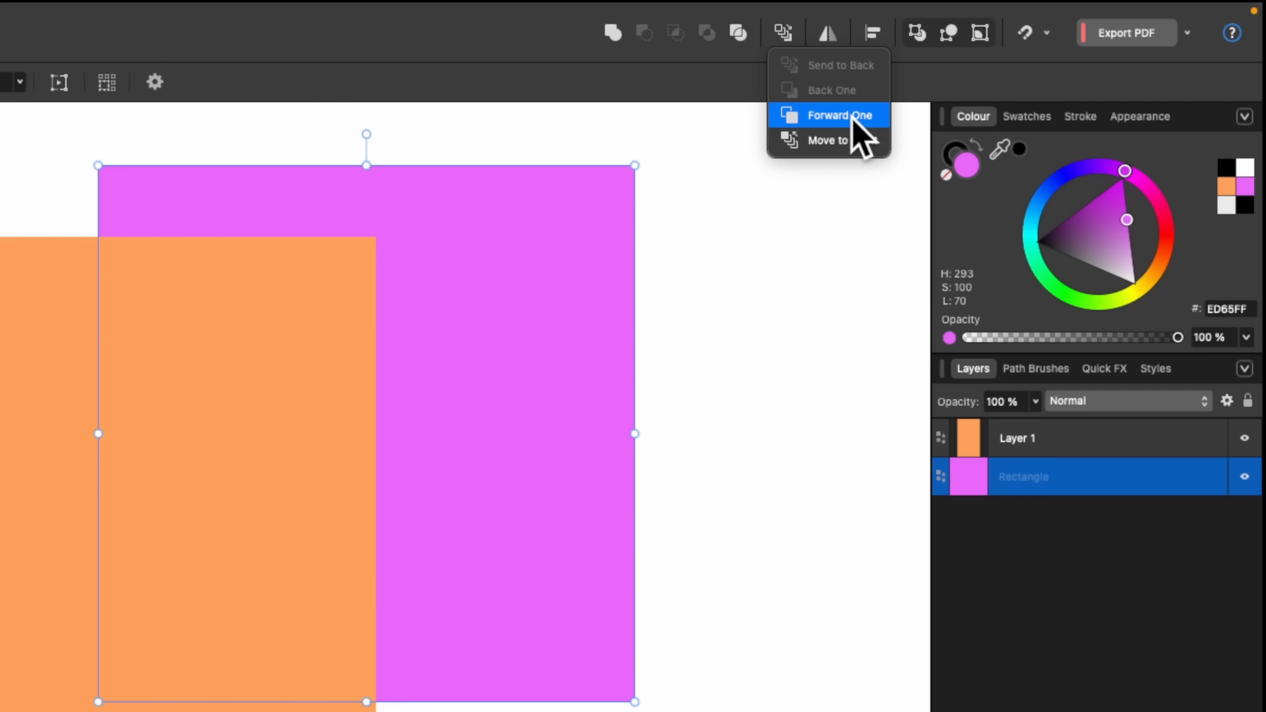
pyautogui.click(852, 118)
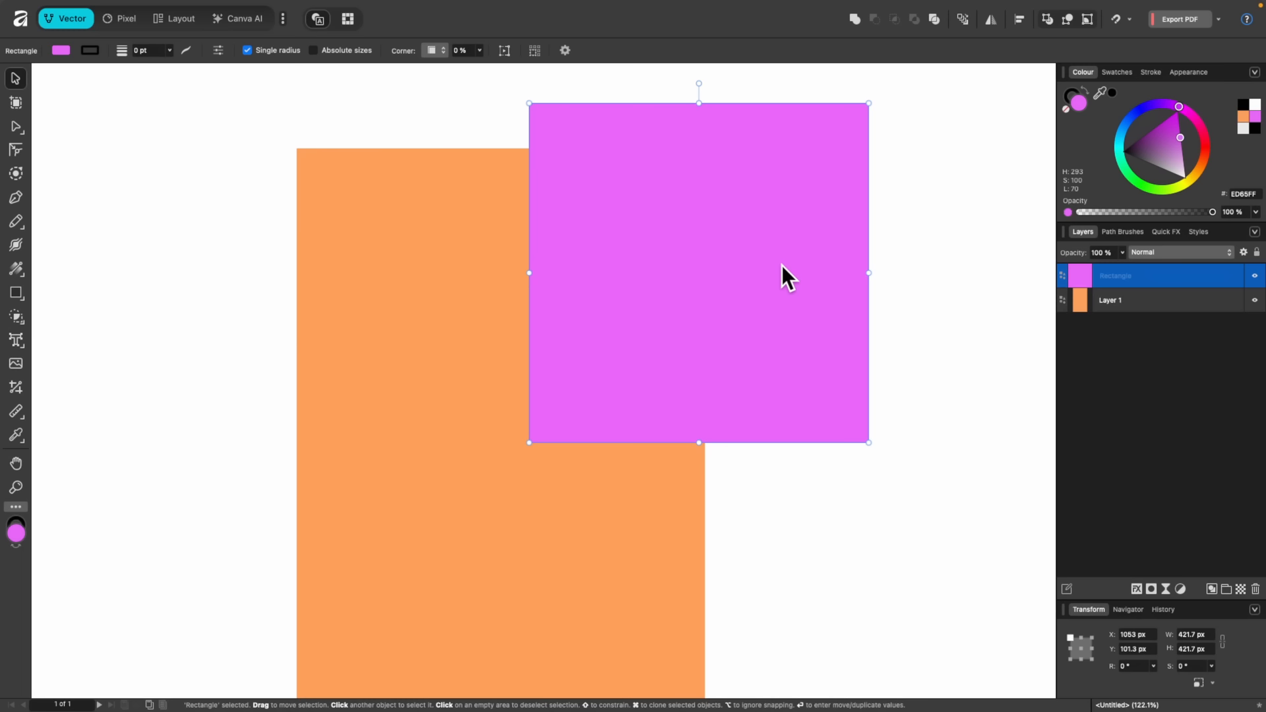
pyautogui.press('super+bracketleft')
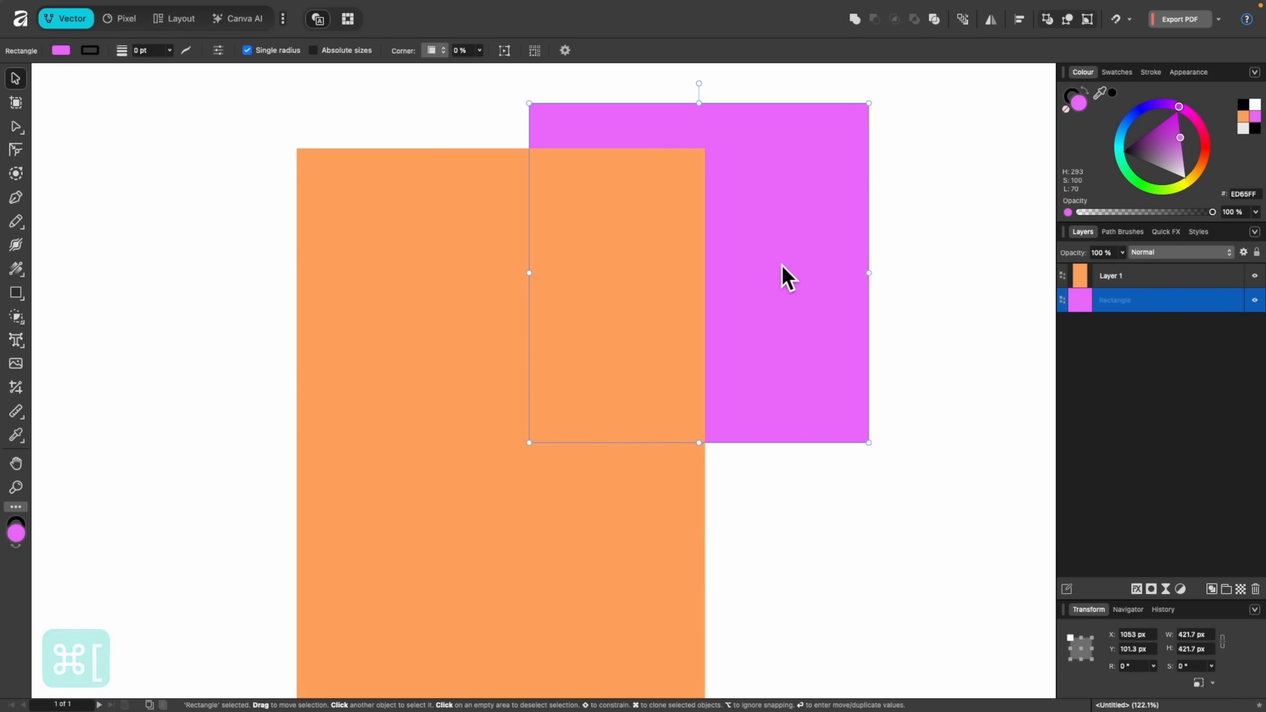
pyautogui.press('super+bracketright')
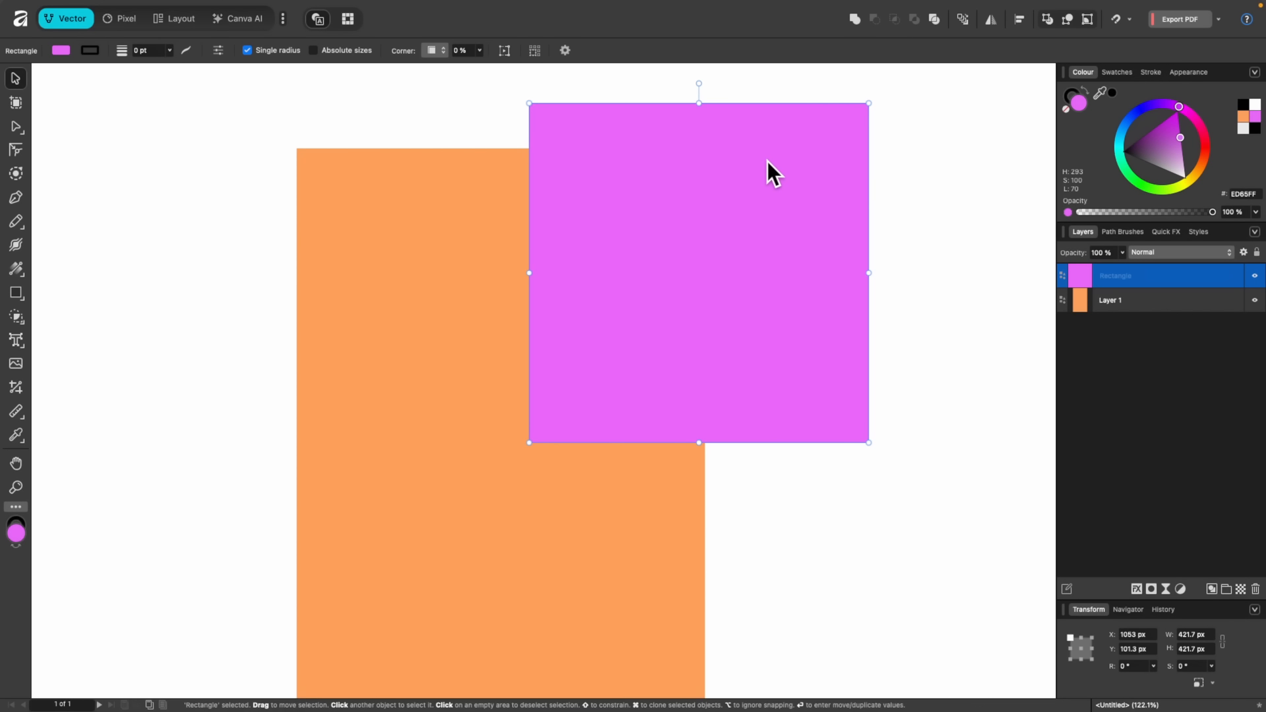
# Rotate the magenta square clockwise by about 28.6° and stretch its lower side to a height of about 623 px
pyautogui.moveTo(699, 84); pyautogui.dragTo(790, 106)
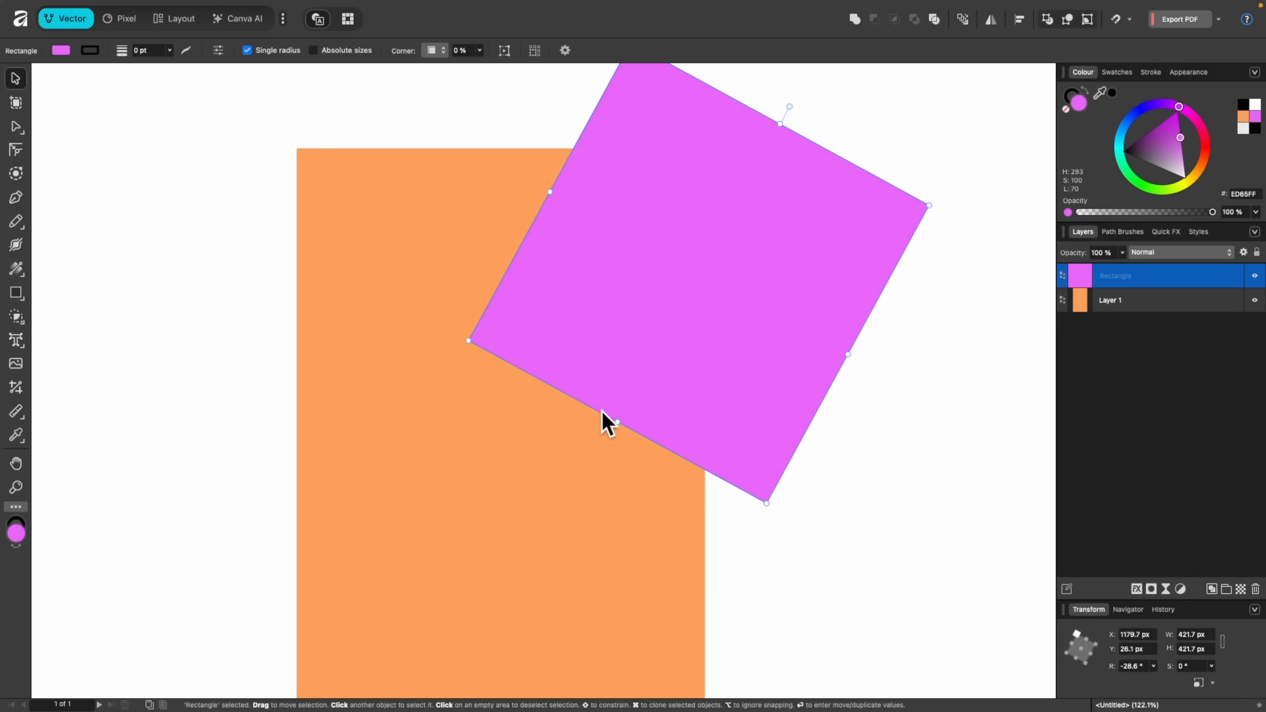
pyautogui.moveTo(613, 420); pyautogui.dragTo(553, 558)
pyautogui.scroll(-3, 789, 360)
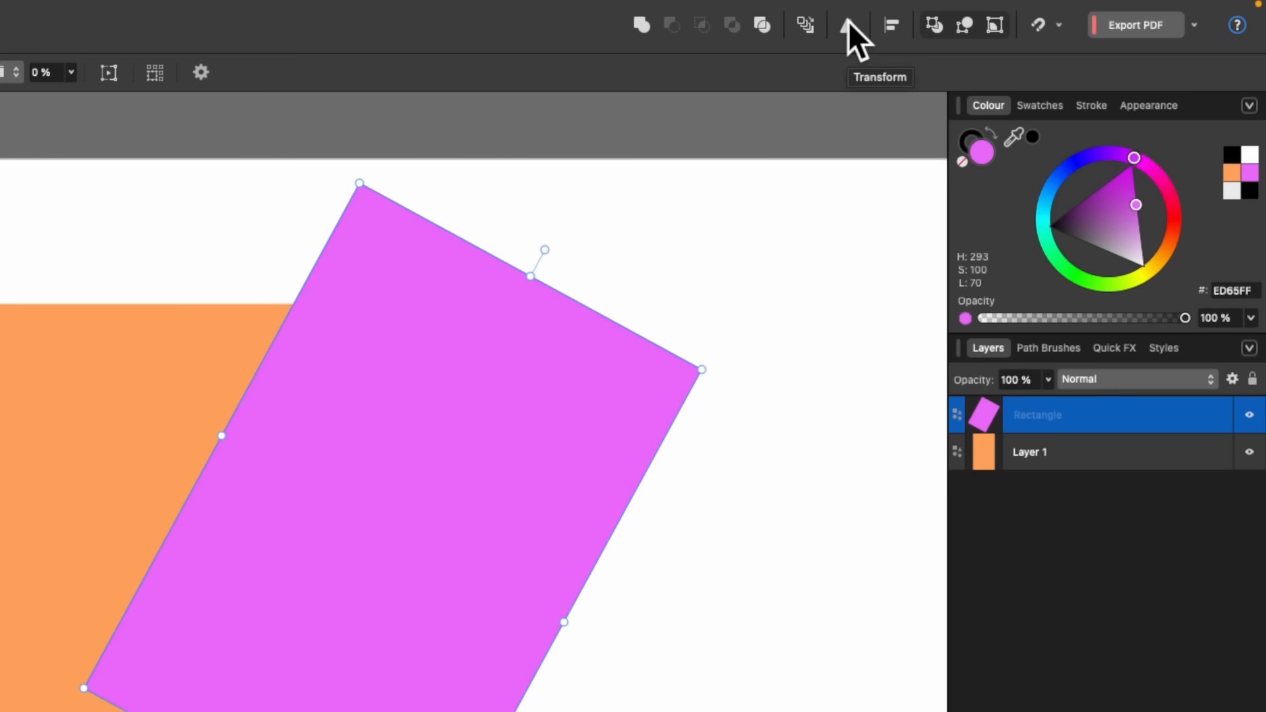
# Flip the rotated magenta rectangle horizontally and shift it slightly to the right
pyautogui.click(991, 18)
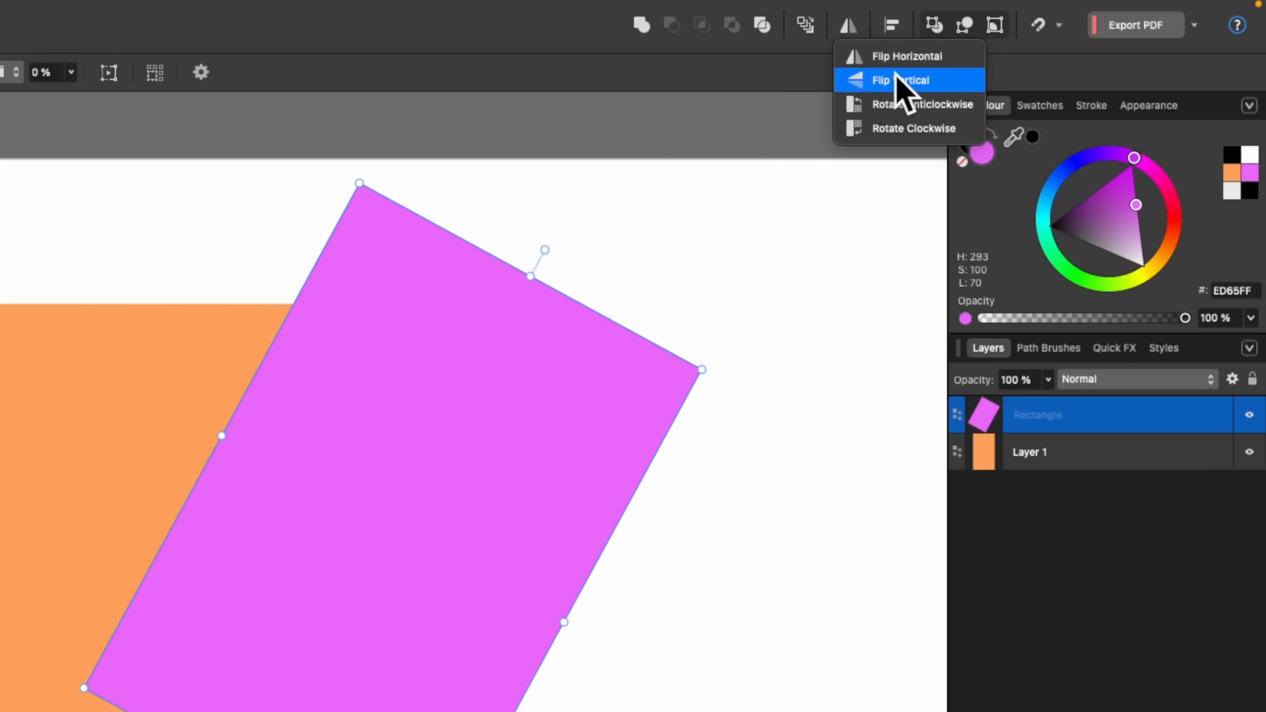
pyautogui.click(925, 58)
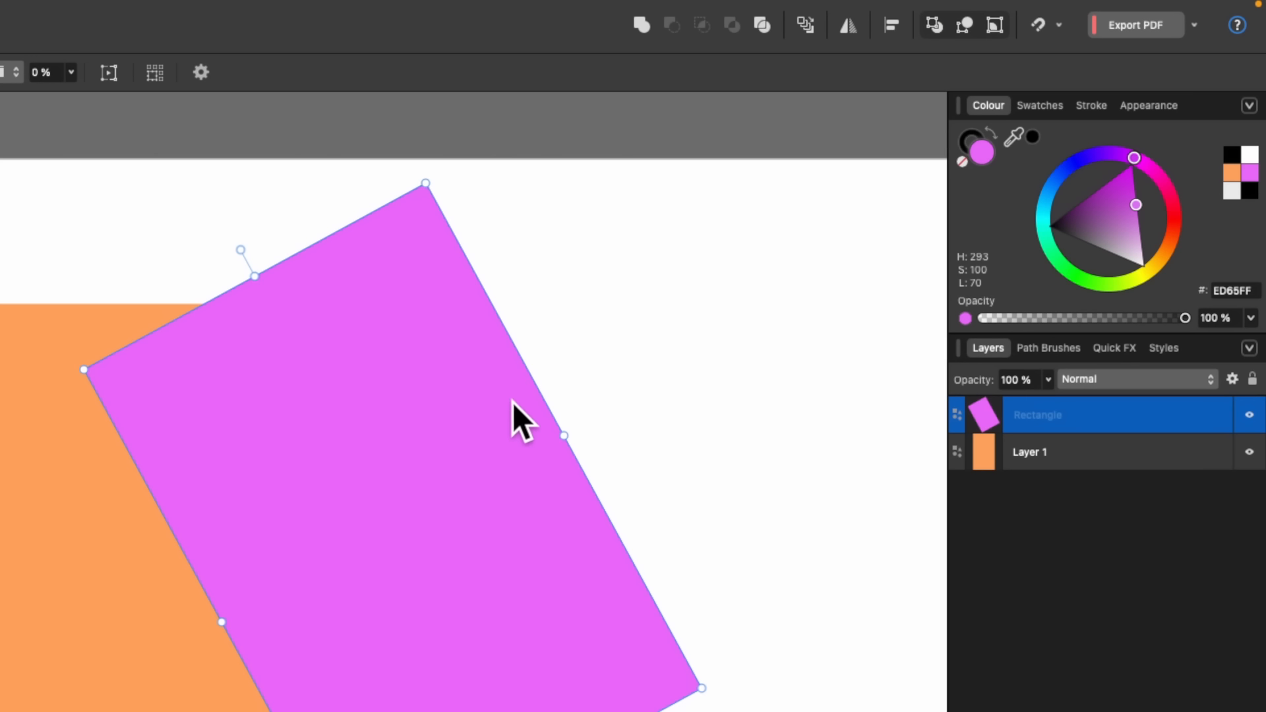
pyautogui.moveTo(512, 402); pyautogui.dragTo(572, 408)
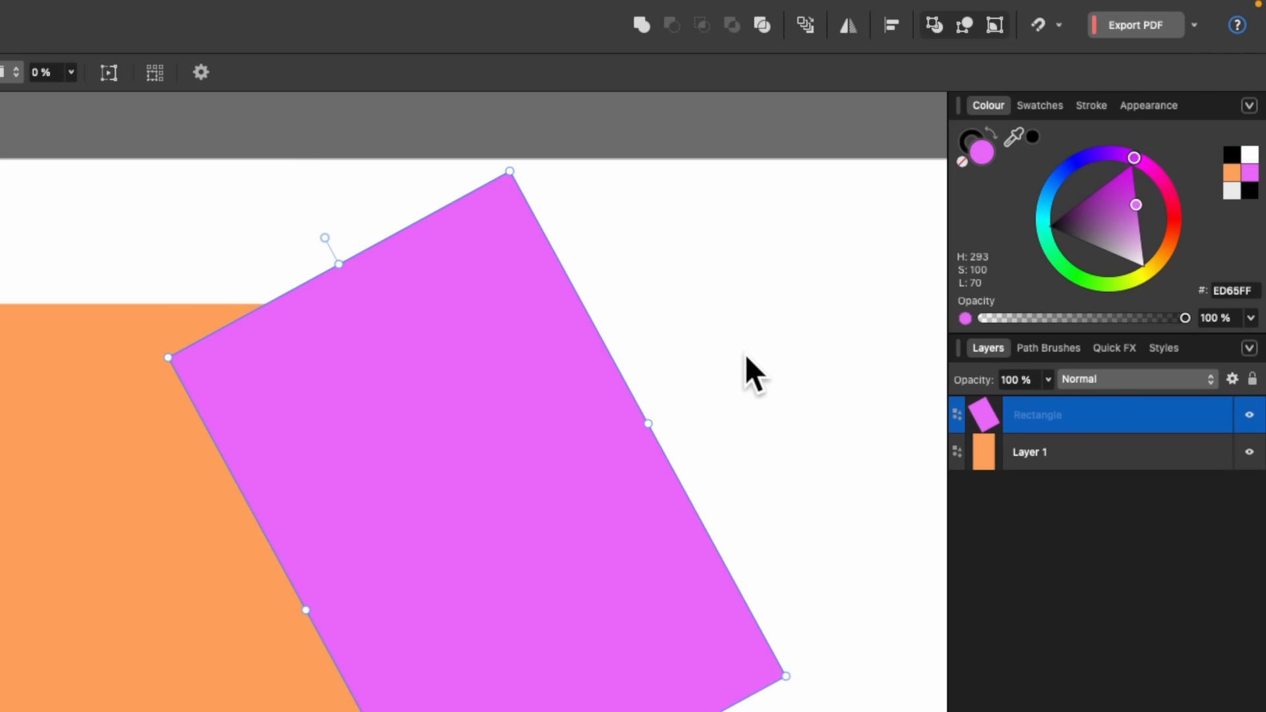
# Give the magenta rectangle a black 000000 stroke and inspect its outline up close
pyautogui.click(968, 138)
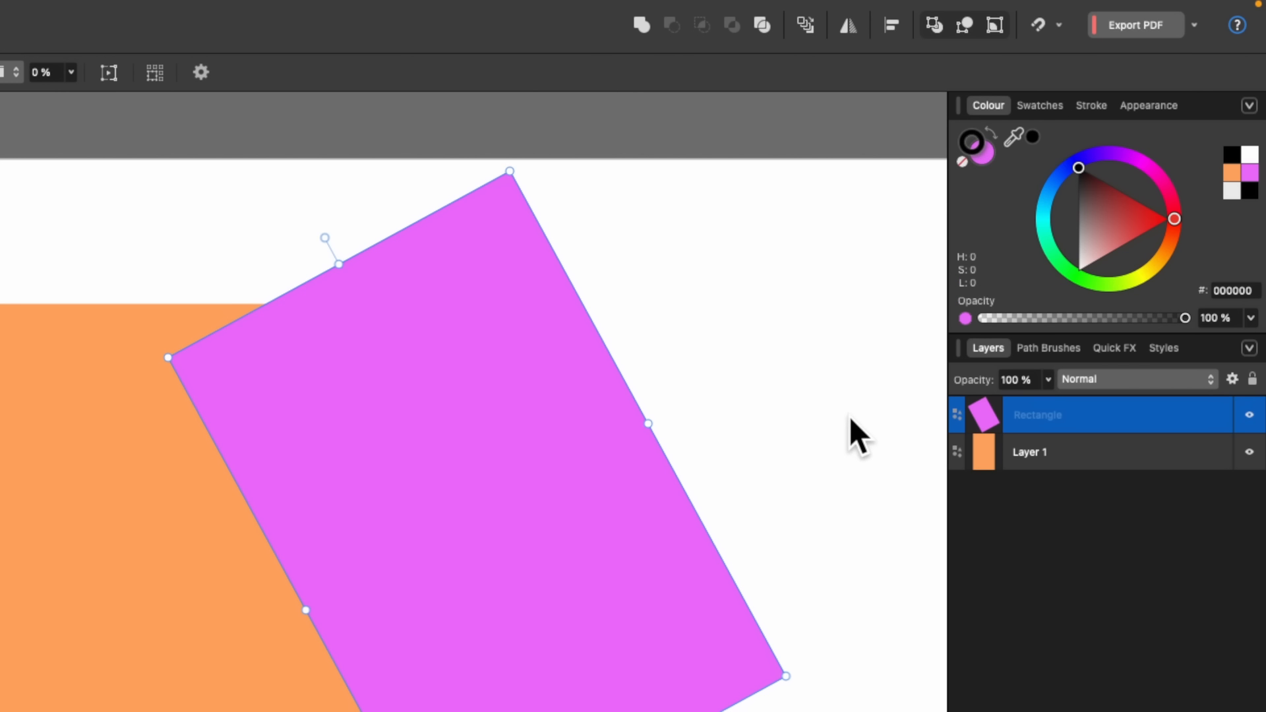
pyautogui.moveTo(1098, 207); pyautogui.dragTo(1045, 134)
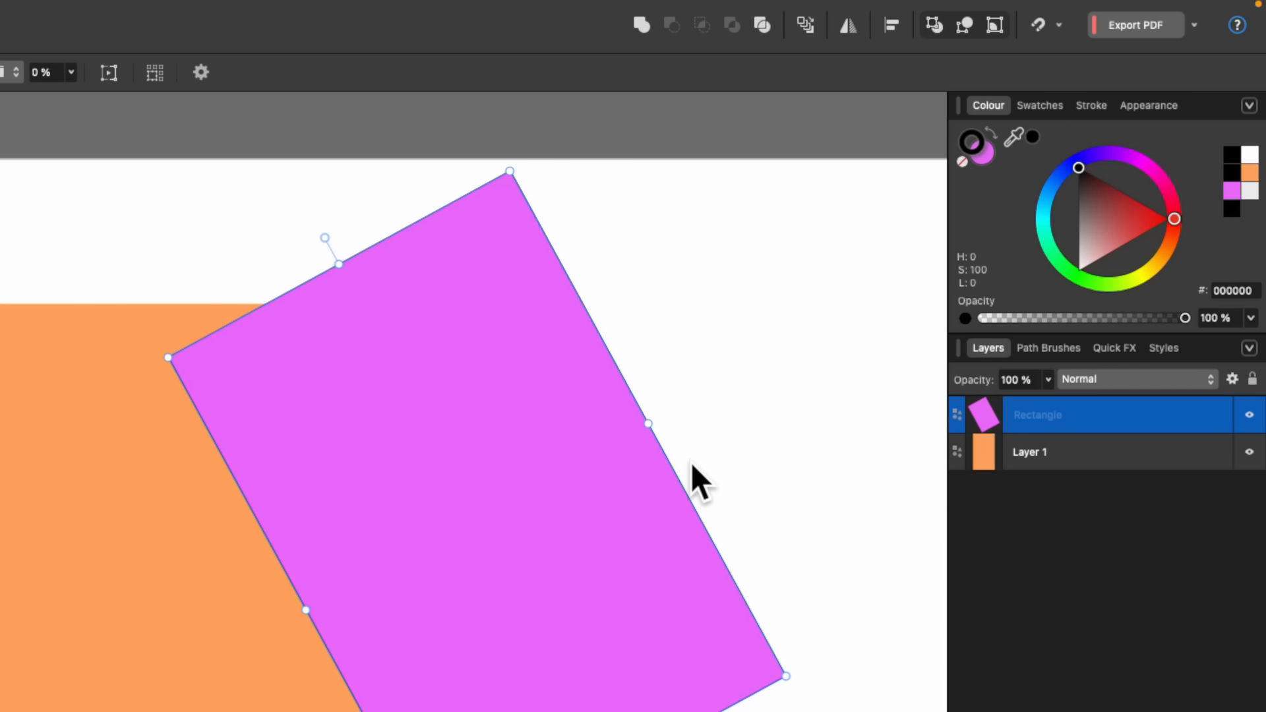
pyautogui.scroll(5, 691, 462)
pyautogui.scroll(-3, 691, 460)
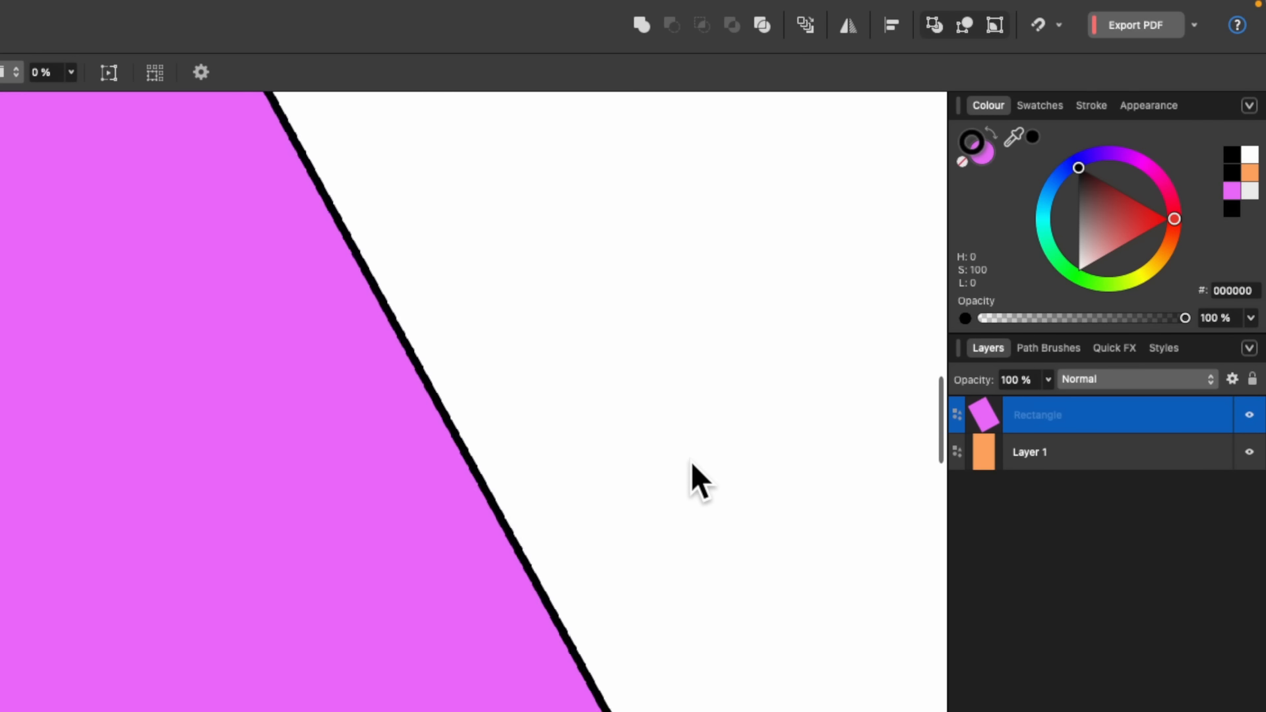
pyautogui.scroll(-3, 691, 461)
pyautogui.scroll(2, 691, 461)
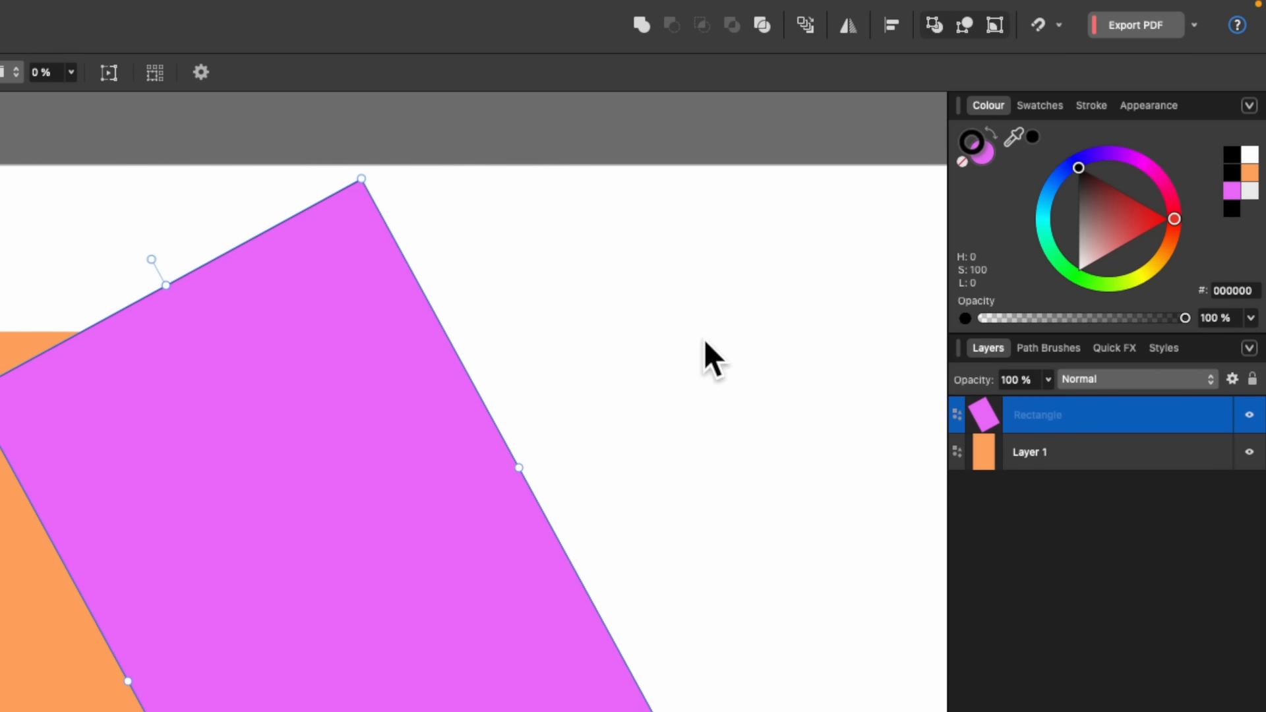
# Set the magenta rectangle's stroke width to 20 pt
pyautogui.click(1089, 108)
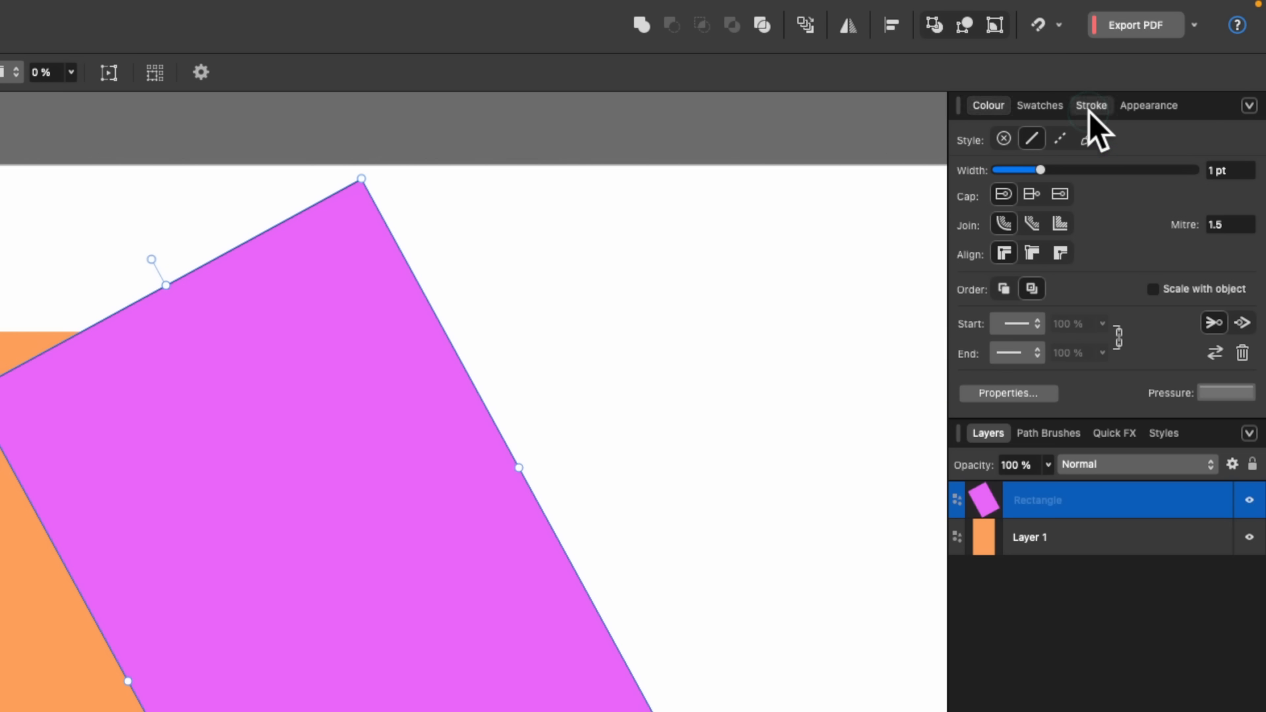
pyautogui.moveTo(1038, 171); pyautogui.dragTo(1104, 169)
pyautogui.click(394, 109)
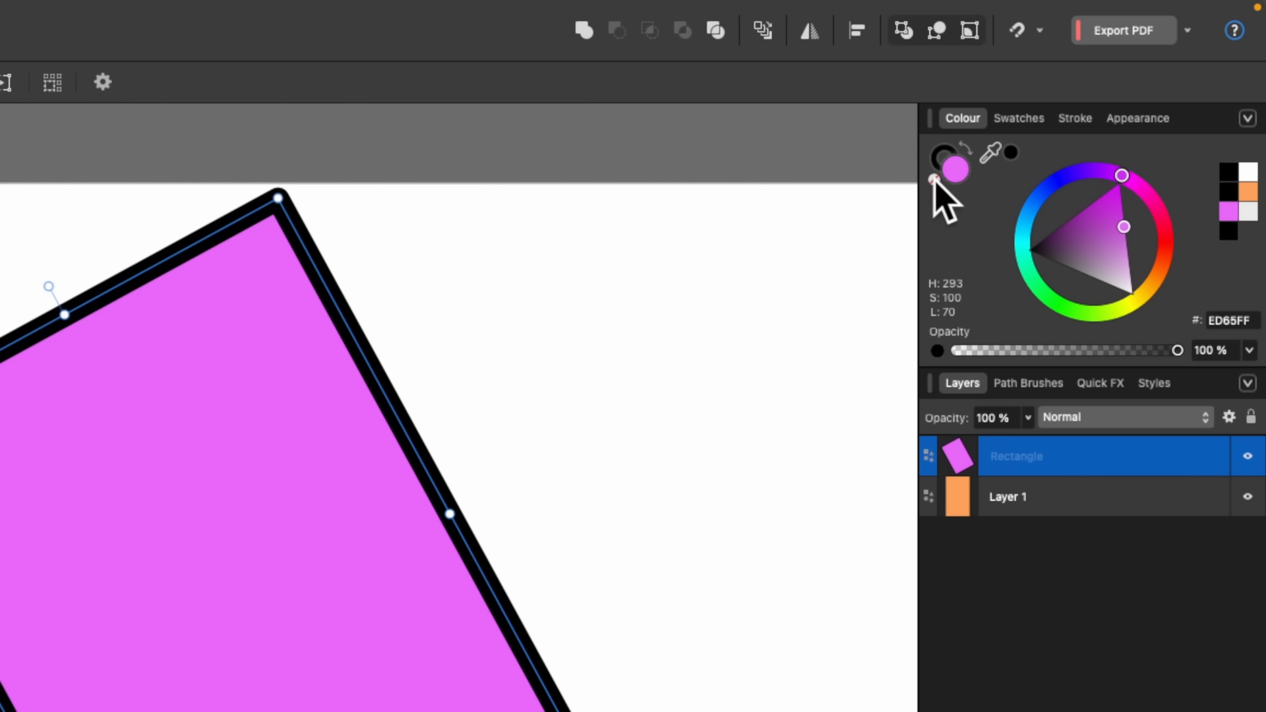
# Try removing the magenta rectangle's fill, and undo the removal
pyautogui.click(959, 174)
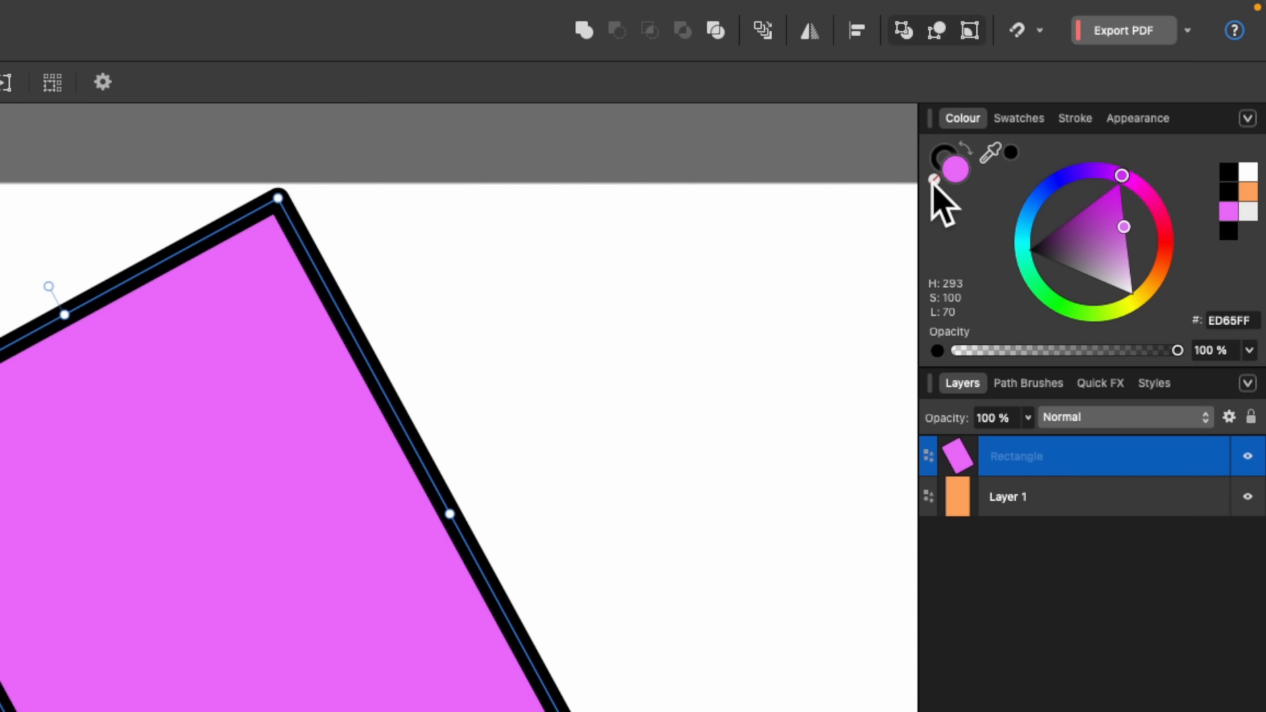
pyautogui.click(934, 180)
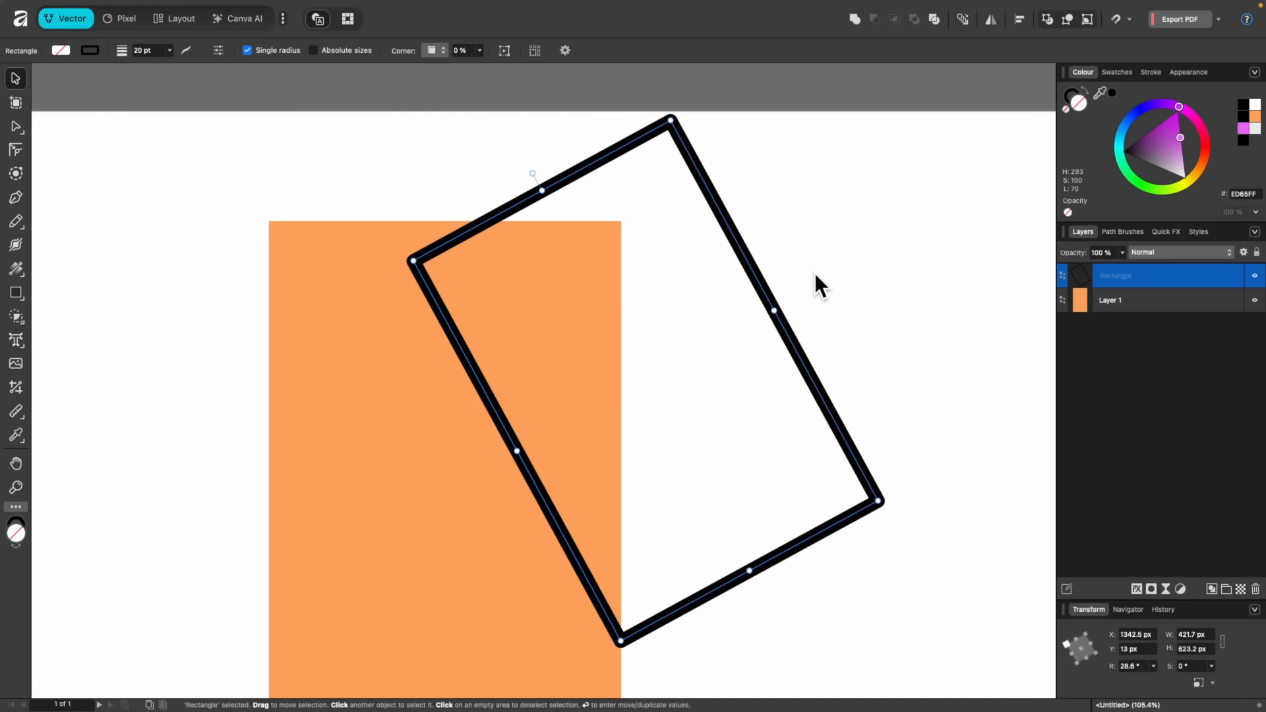
pyautogui.press('super+z')
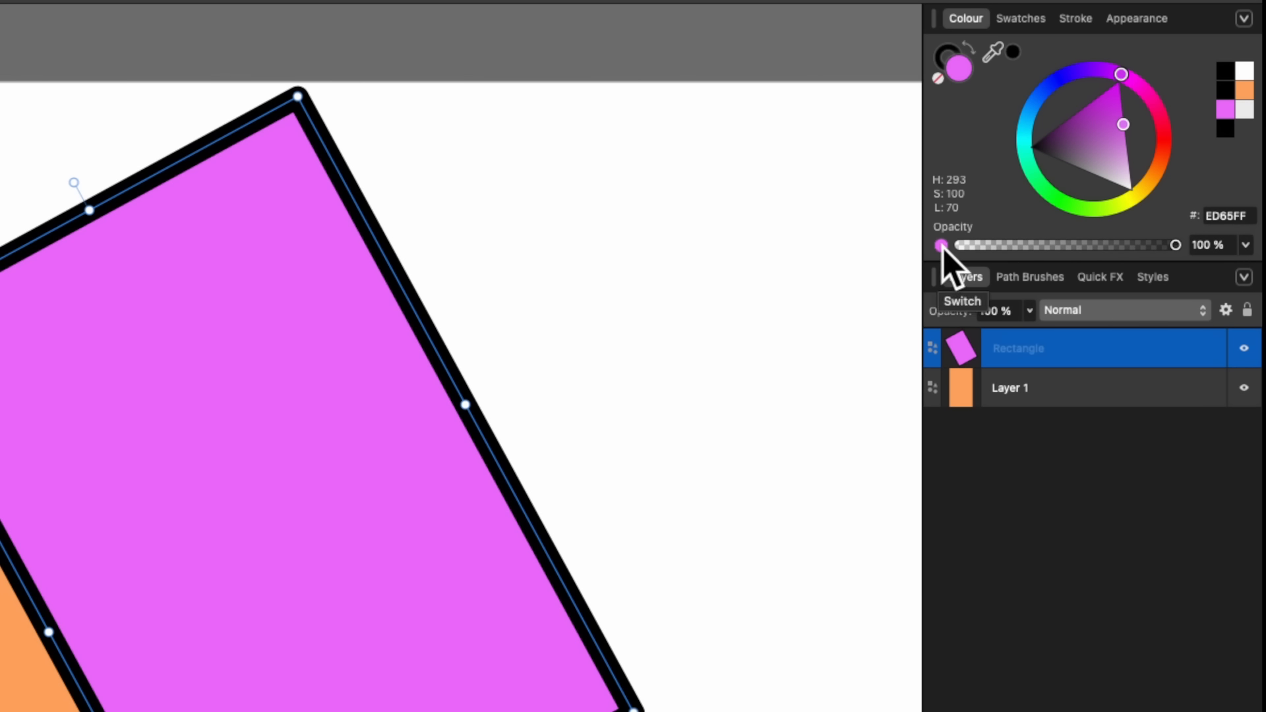
# Switch the magenta fill's opacity control to noise and set the noise to 94 %
pyautogui.click(940, 246)
pyautogui.moveTo(962, 246); pyautogui.dragTo(1163, 245)
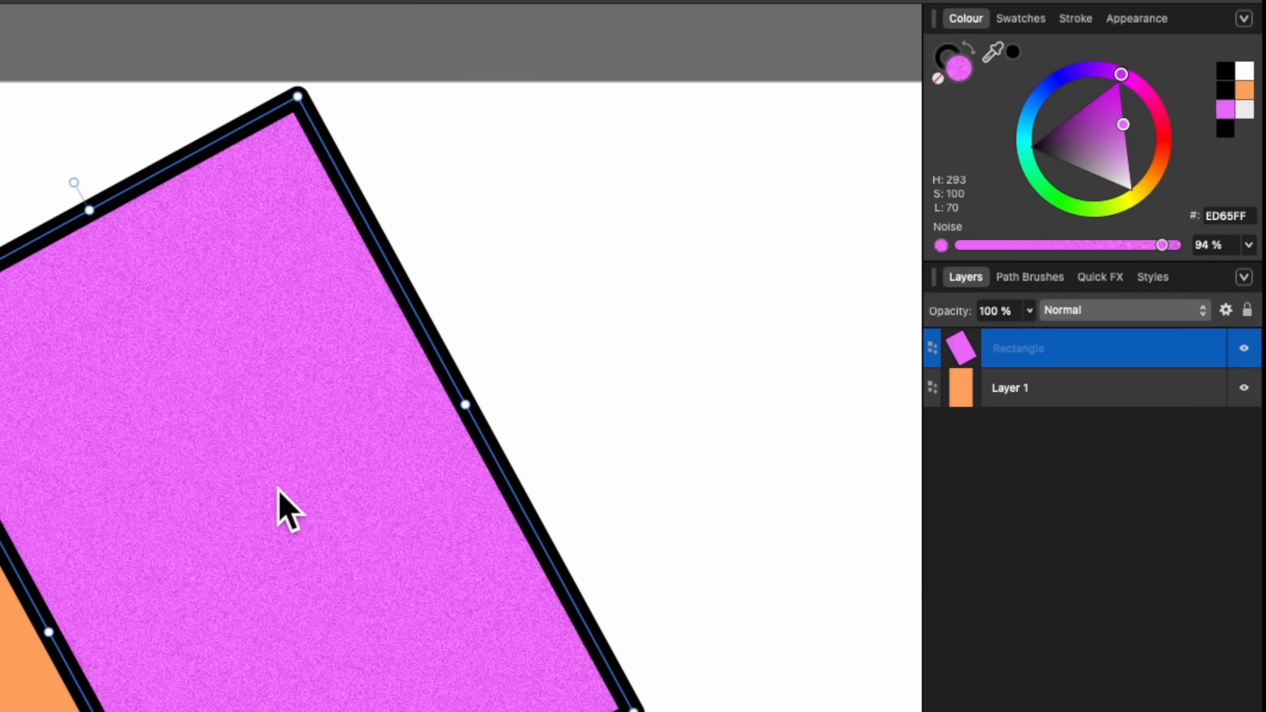
# Undo the magenta fill's noise, return the colour control to opacity, and delete the magenta rectangle
pyautogui.press('super+z')
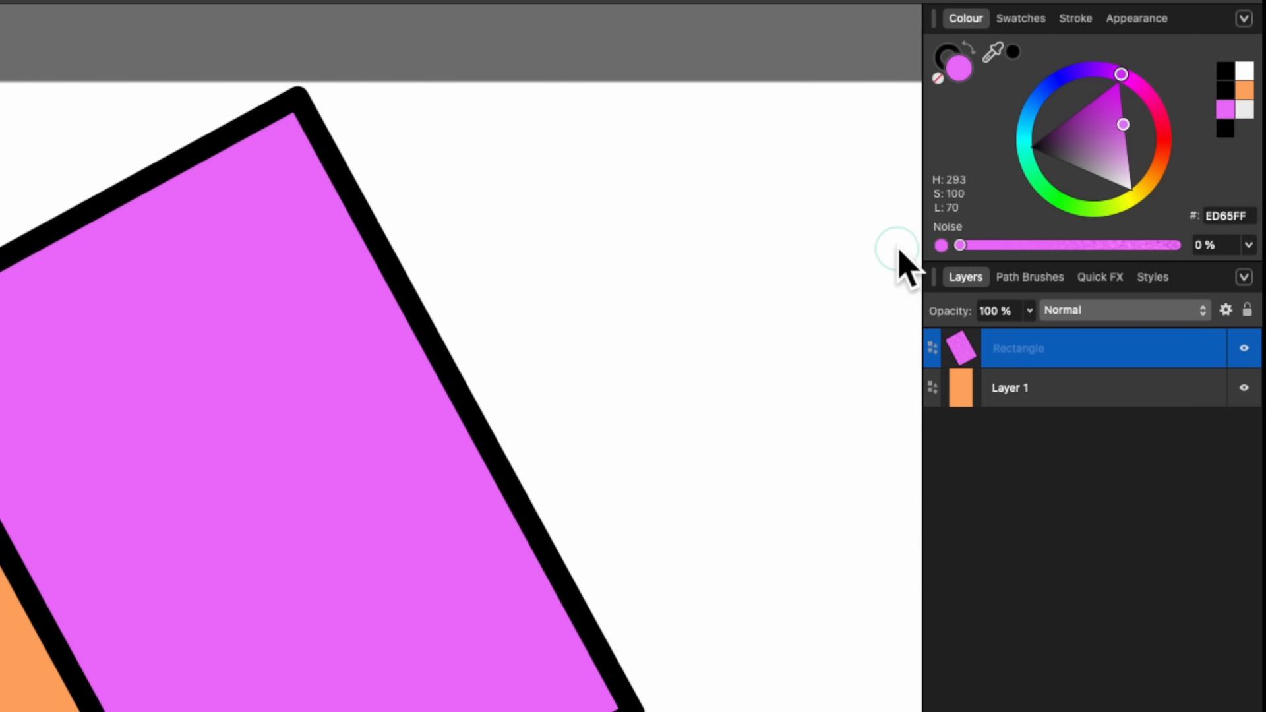
pyautogui.click(940, 245)
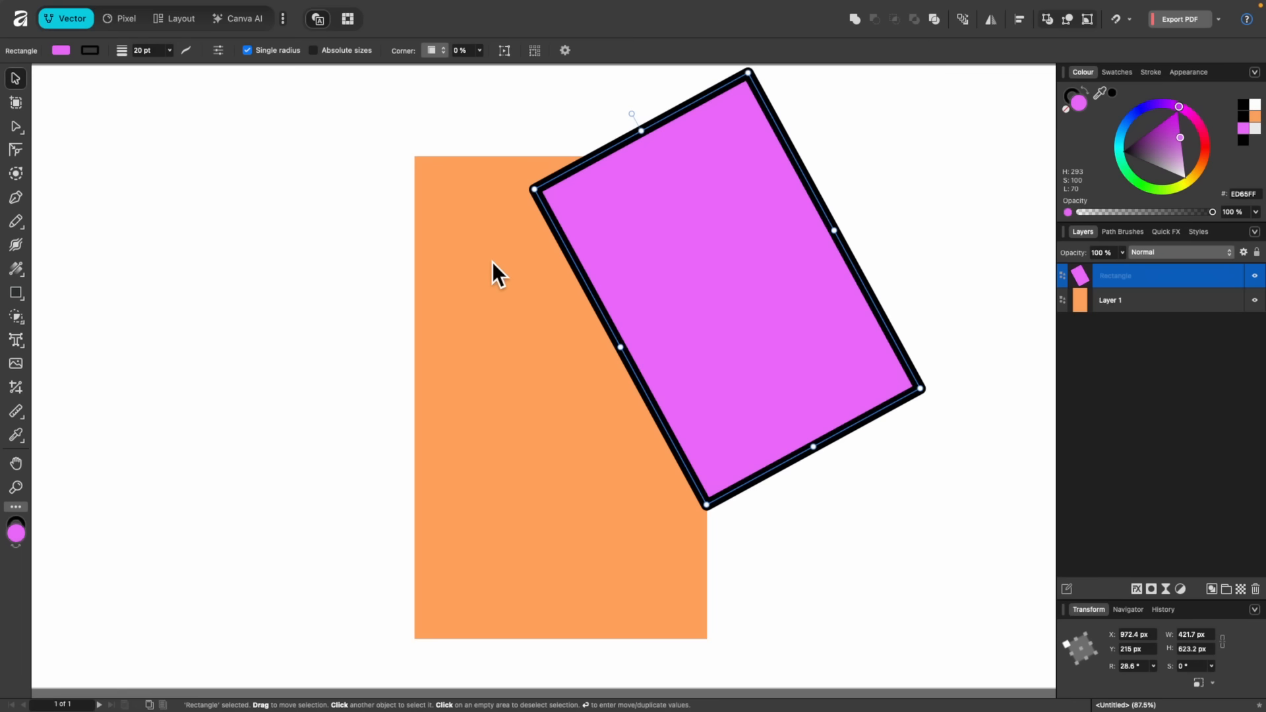
pyautogui.press('BackSpace')
# Nudge the orange rectangle slightly and convert it to curves
pyautogui.moveTo(567, 287)
pyautogui.mouseDown()
pyautogui.moveTo(595, 290)
pyautogui.moveTo(575, 286)
pyautogui.mouseUp()
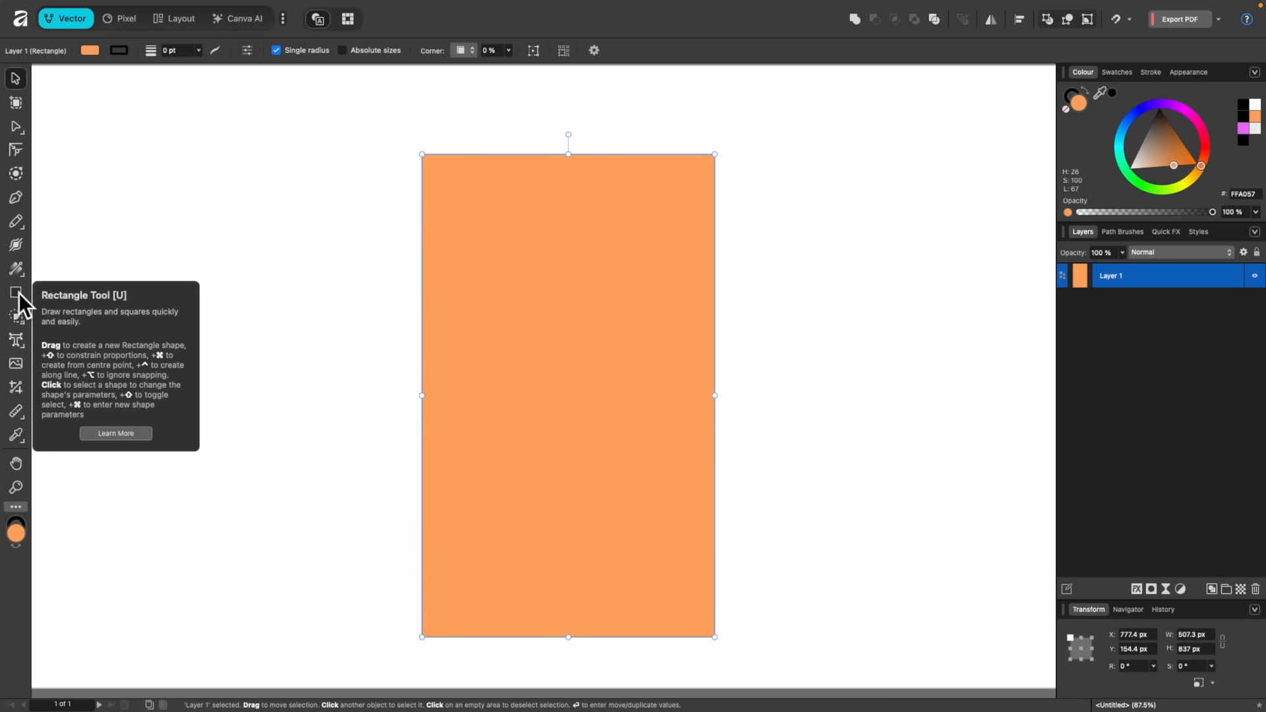
pyautogui.click(567, 205)
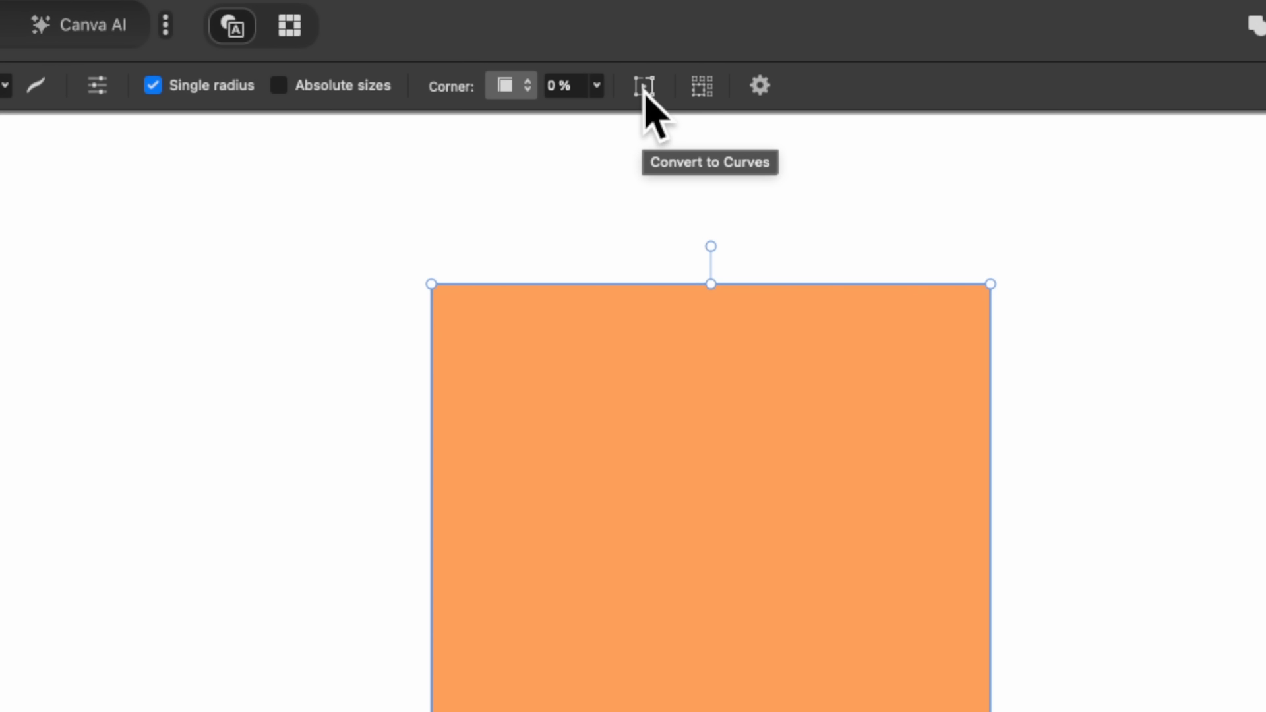
pyautogui.click(644, 93)
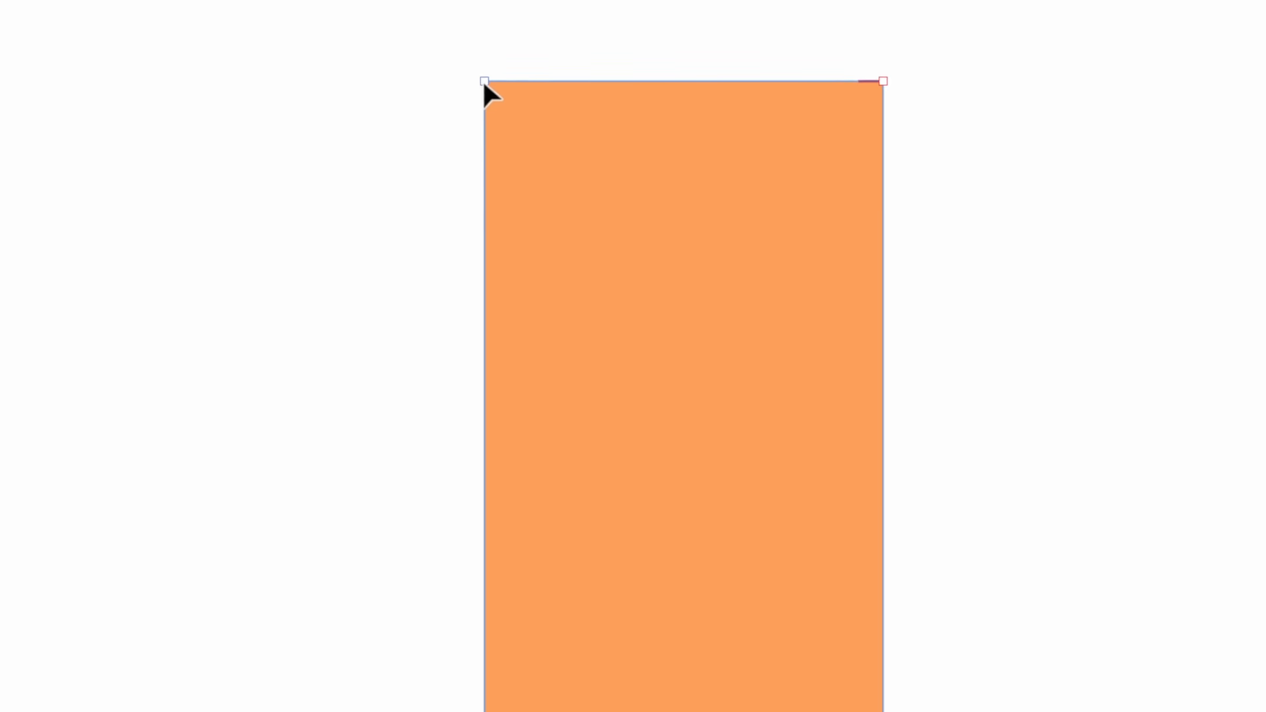
# Select the orange shape's upper-left corner node and move it slightly inward
pyautogui.click(876, 667)
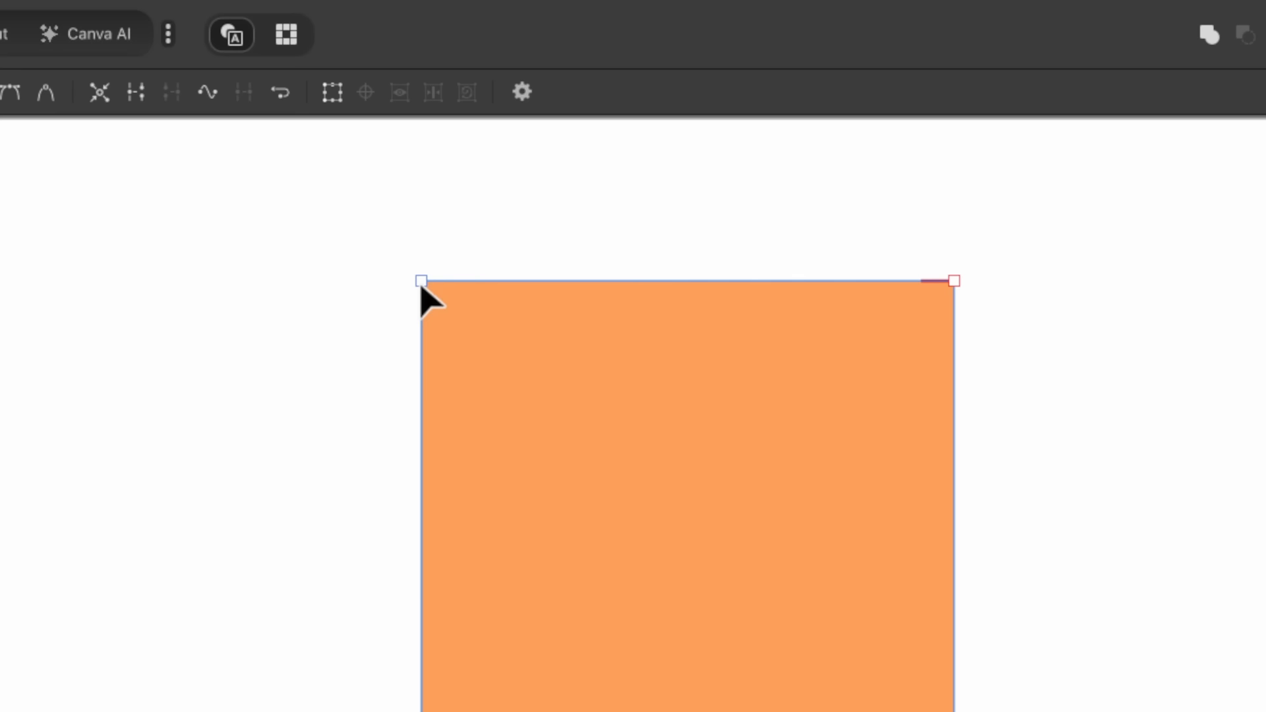
pyautogui.click(421, 282)
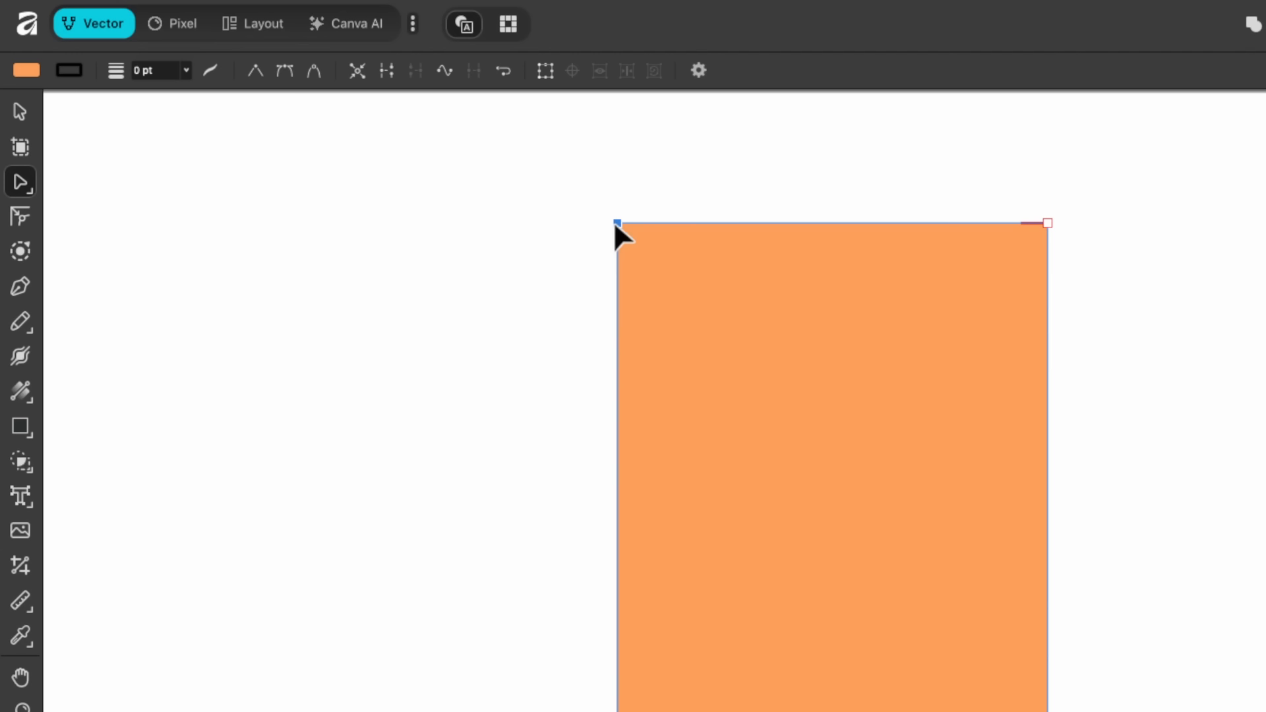
pyautogui.moveTo(615, 224); pyautogui.dragTo(642, 234)
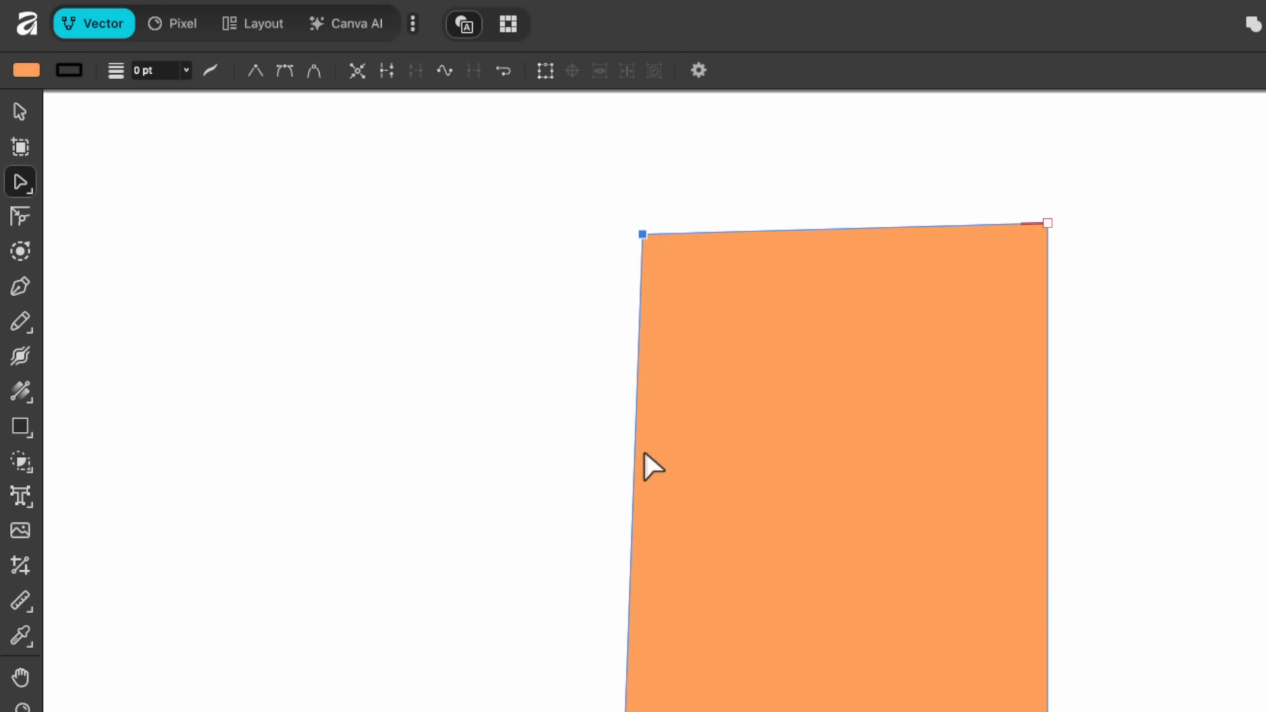
# Add one node on the orange shape's left edge and one on its top edge, and pull both into the shape
pyautogui.rightClick(632, 478)
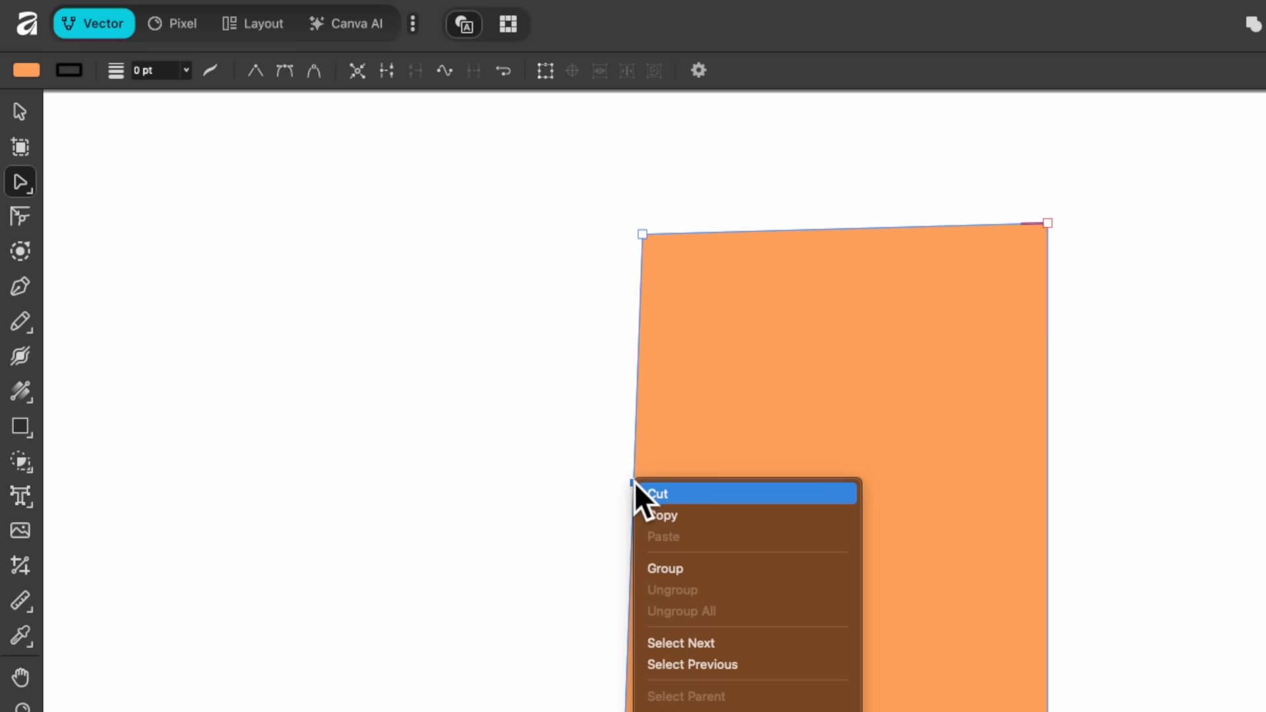
pyautogui.click(622, 456)
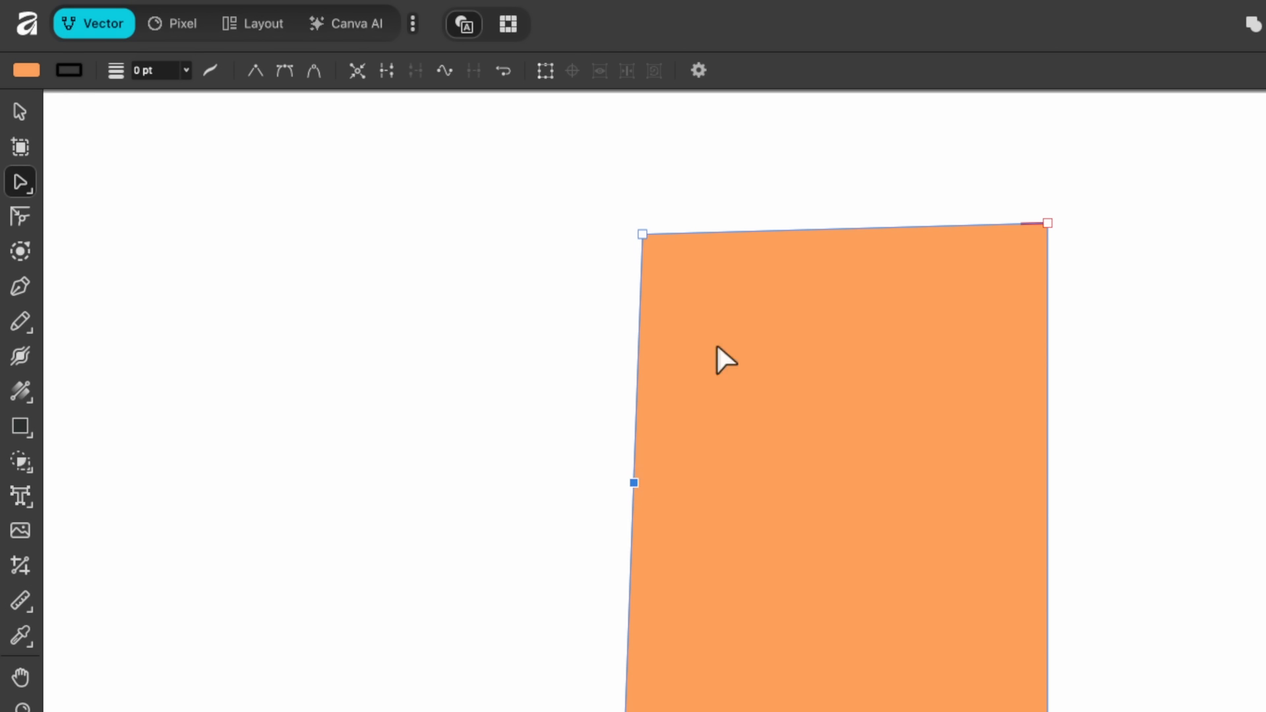
pyautogui.click(849, 228)
pyautogui.moveTo(850, 229); pyautogui.dragTo(888, 326)
pyautogui.moveTo(634, 482); pyautogui.dragTo(646, 544)
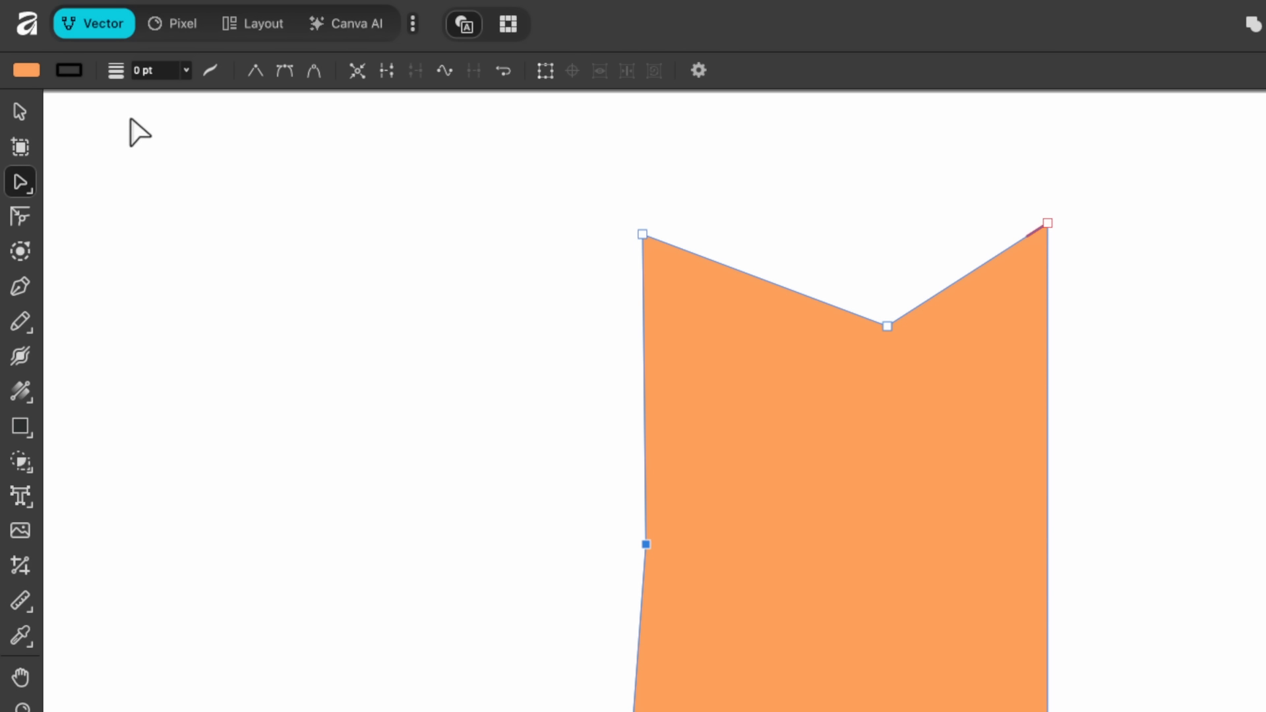
# Alternate between the Move and Node tools, and pull the orange shape's upper-left corner node downward
pyautogui.click(16, 118)
pyautogui.click(24, 188)
pyautogui.moveTo(793, 66); pyautogui.dragTo(703, 99)
pyautogui.click(643, 235)
pyautogui.moveTo(643, 235); pyautogui.dragTo(630, 287)
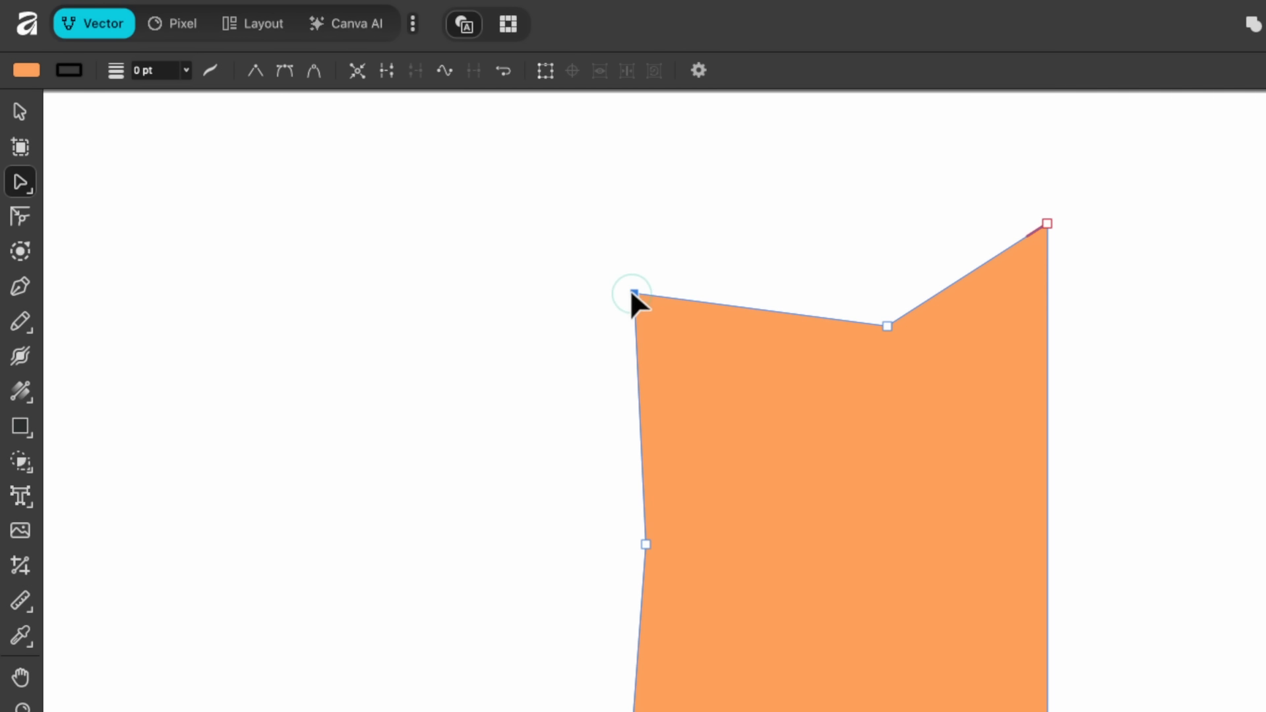
# Convert the upper-left corner node to smooth and reshape its curve by adjusting the handle and moving the node outward
pyautogui.scroll(2, 632, 294)
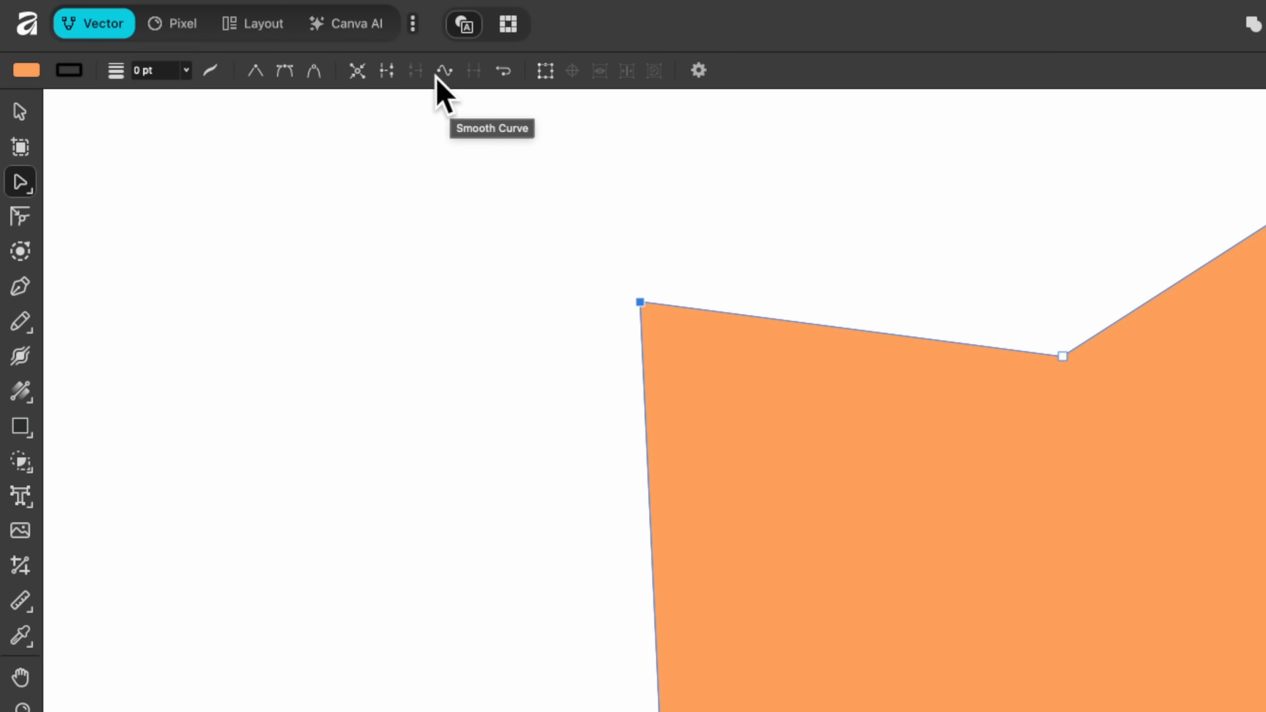
pyautogui.click(284, 70)
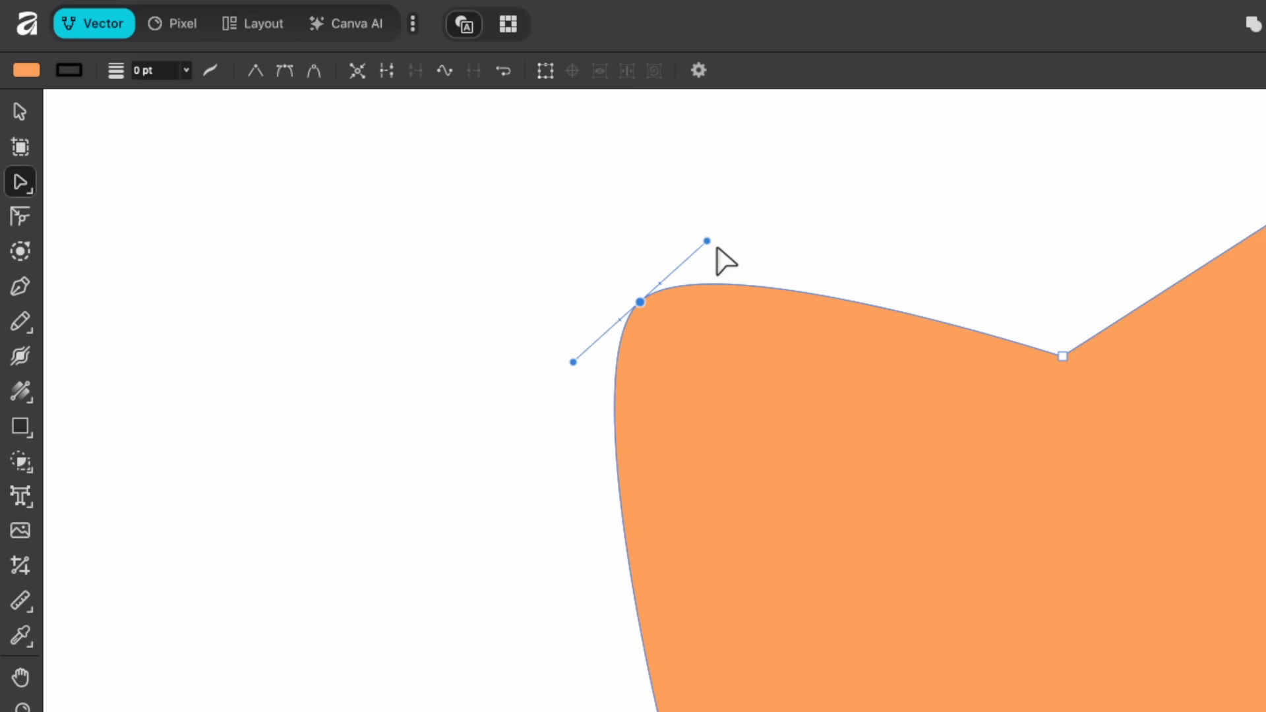
pyautogui.moveTo(707, 241); pyautogui.dragTo(783, 207)
pyautogui.hotkey('ctrl', '0')
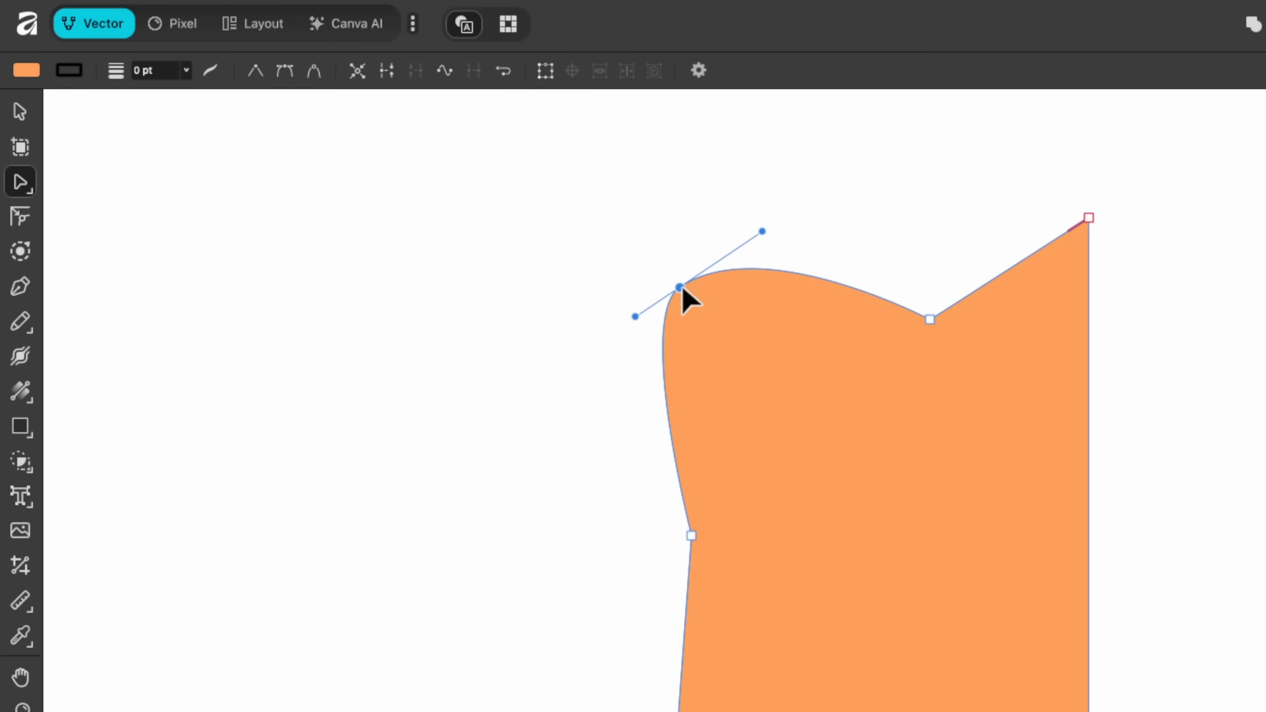
pyautogui.moveTo(679, 286); pyautogui.dragTo(613, 359)
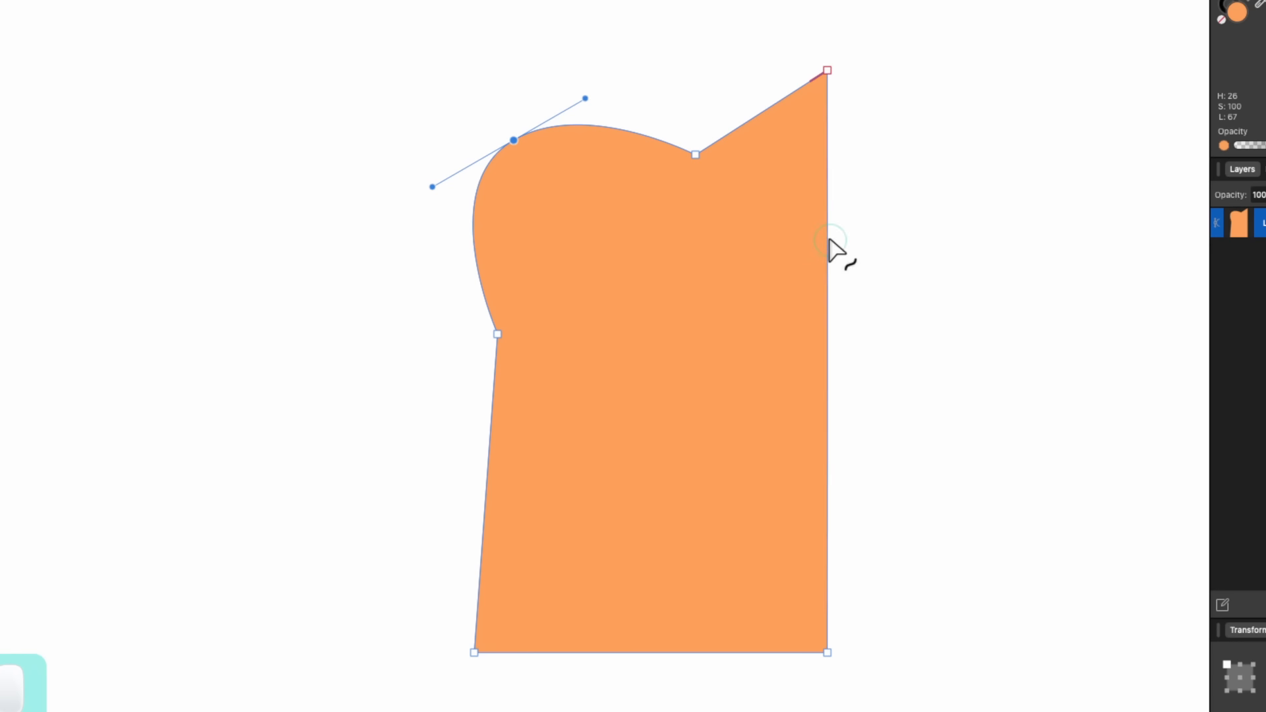
# Bend the orange shape's straight right edge outward and refine the curve with the upper-right node's handle
pyautogui.moveTo(829, 240); pyautogui.dragTo(956, 247)
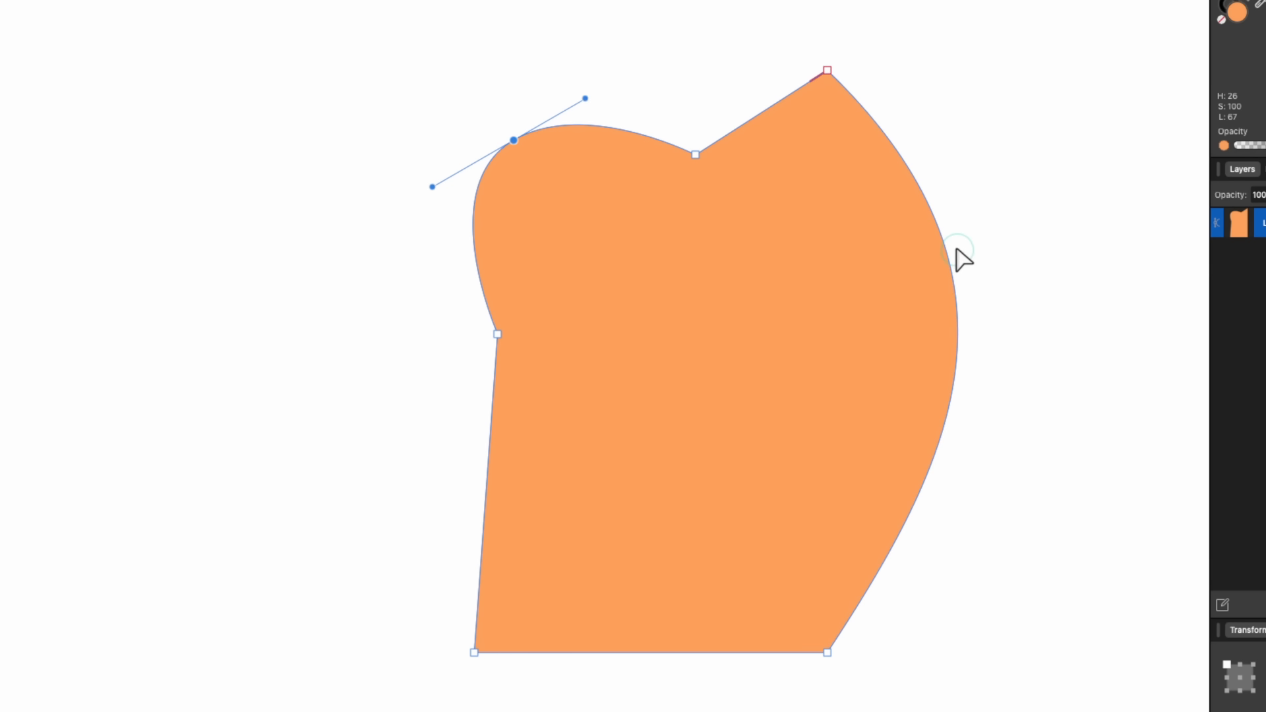
pyautogui.click(827, 70)
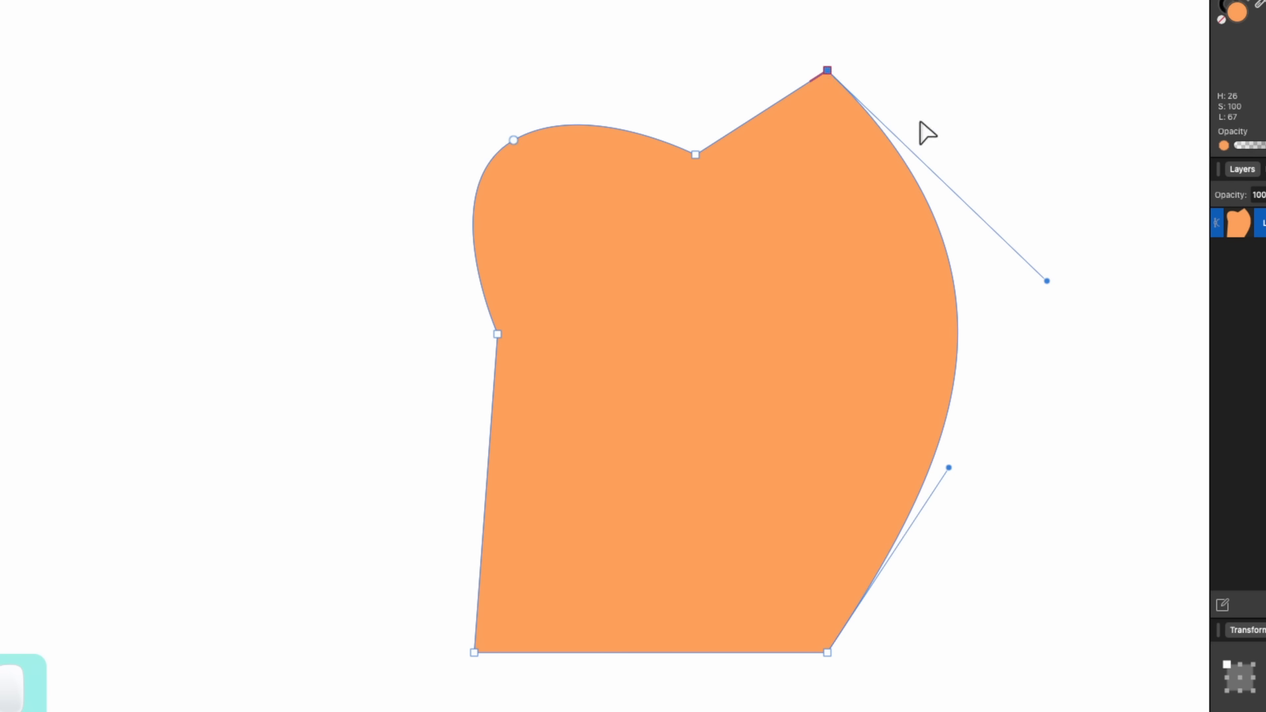
pyautogui.moveTo(1046, 281); pyautogui.dragTo(1045, 250)
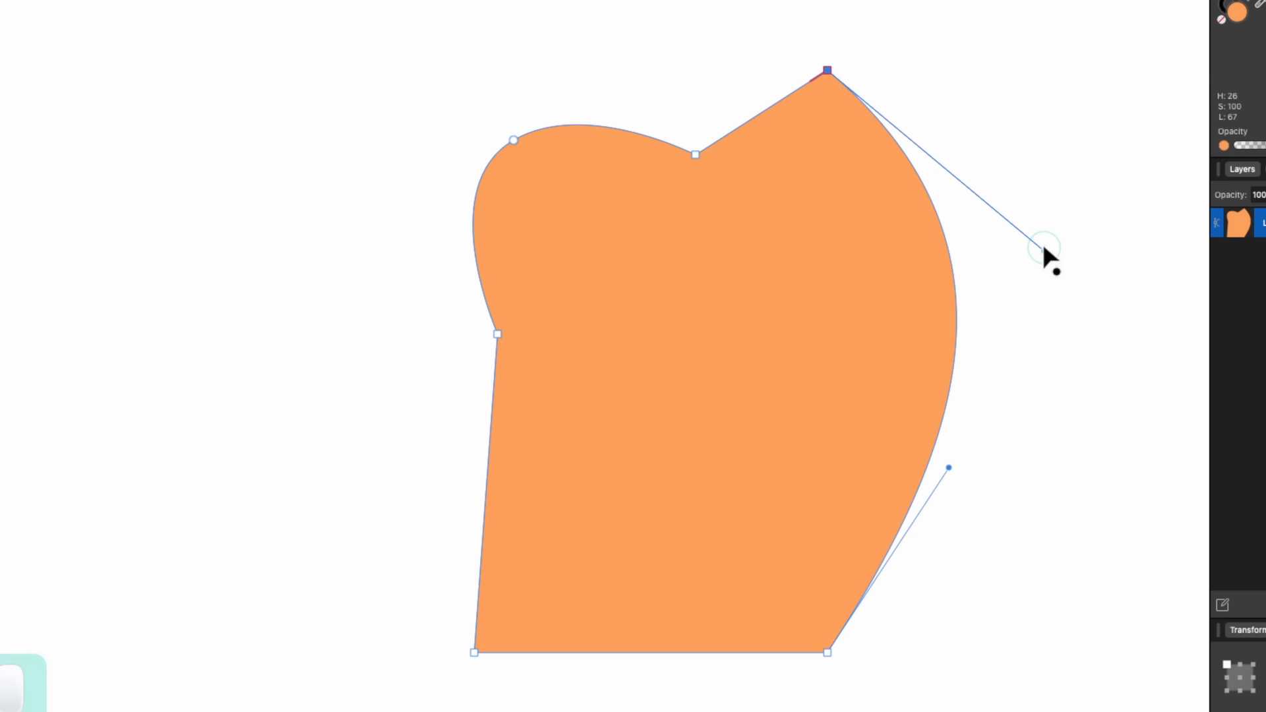
# Convert the upper-left corner node to sharp and toggle it between smooth and sharp, ending on smooth
pyautogui.click(514, 139)
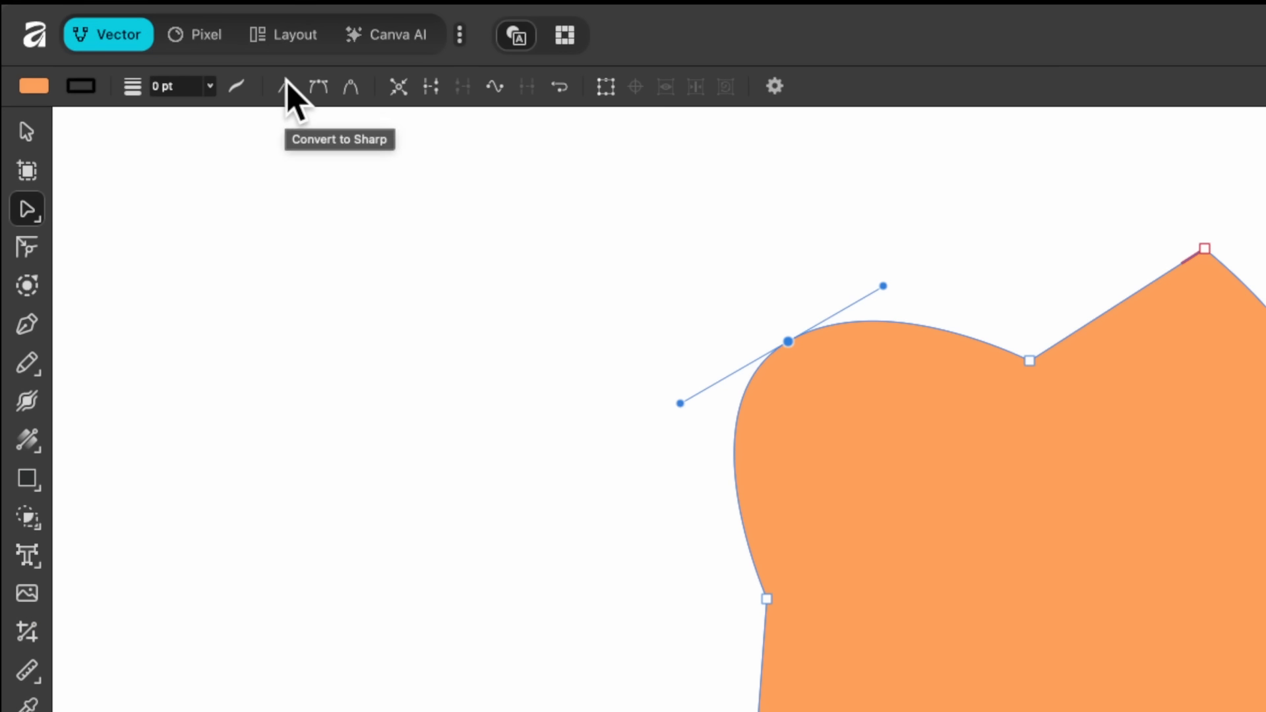
pyautogui.click(285, 86)
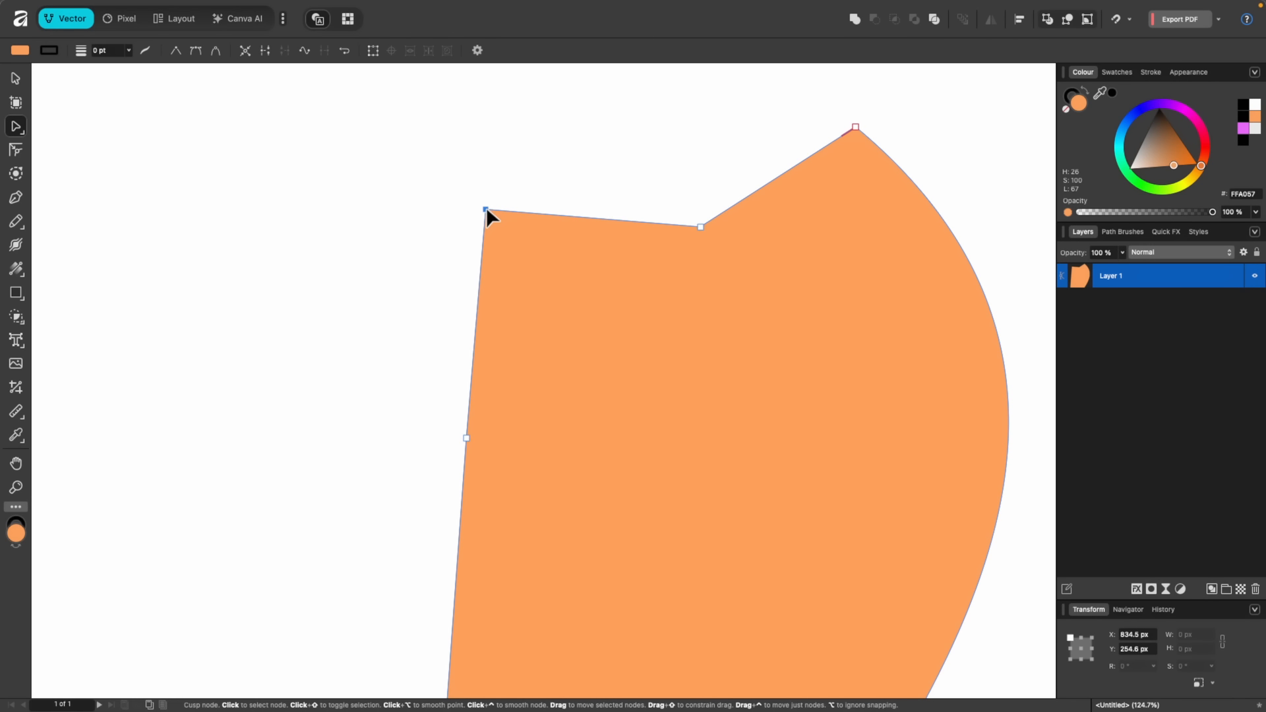
pyautogui.keyDown('alt'); pyautogui.click(485, 208); pyautogui.keyUp('alt')
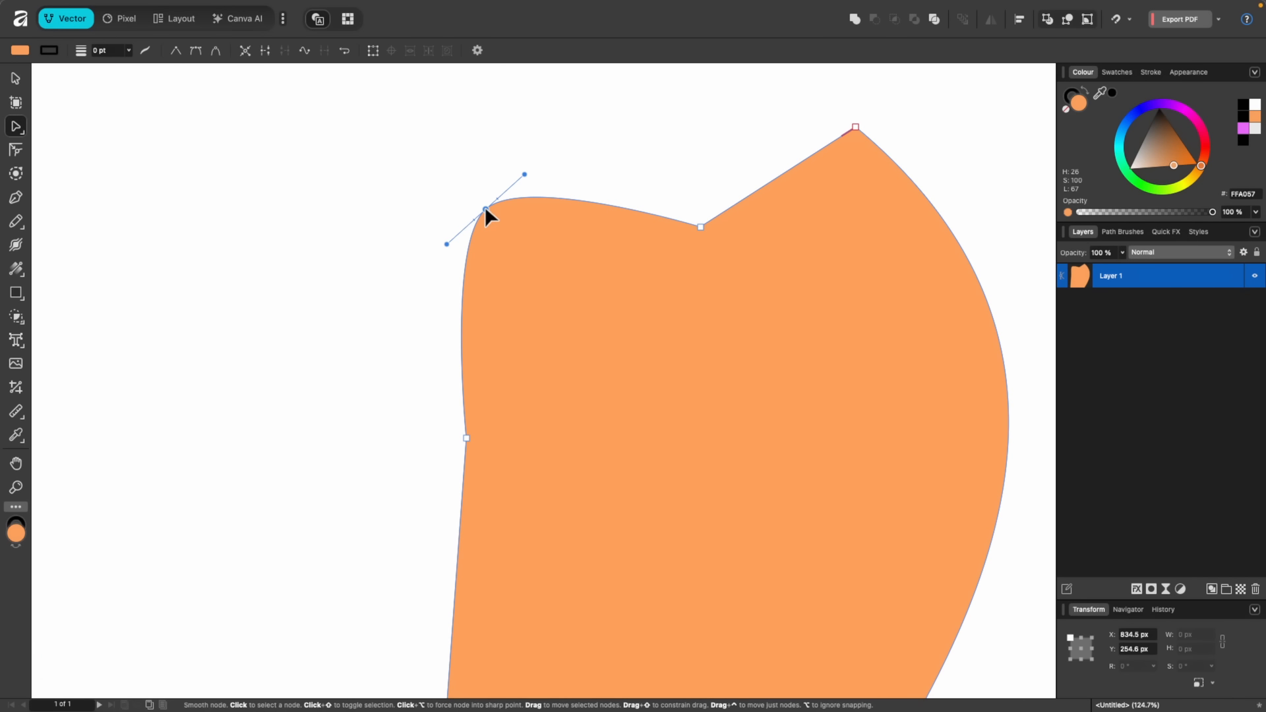
pyautogui.keyDown('alt'); pyautogui.click(486, 208); pyautogui.keyUp('alt')
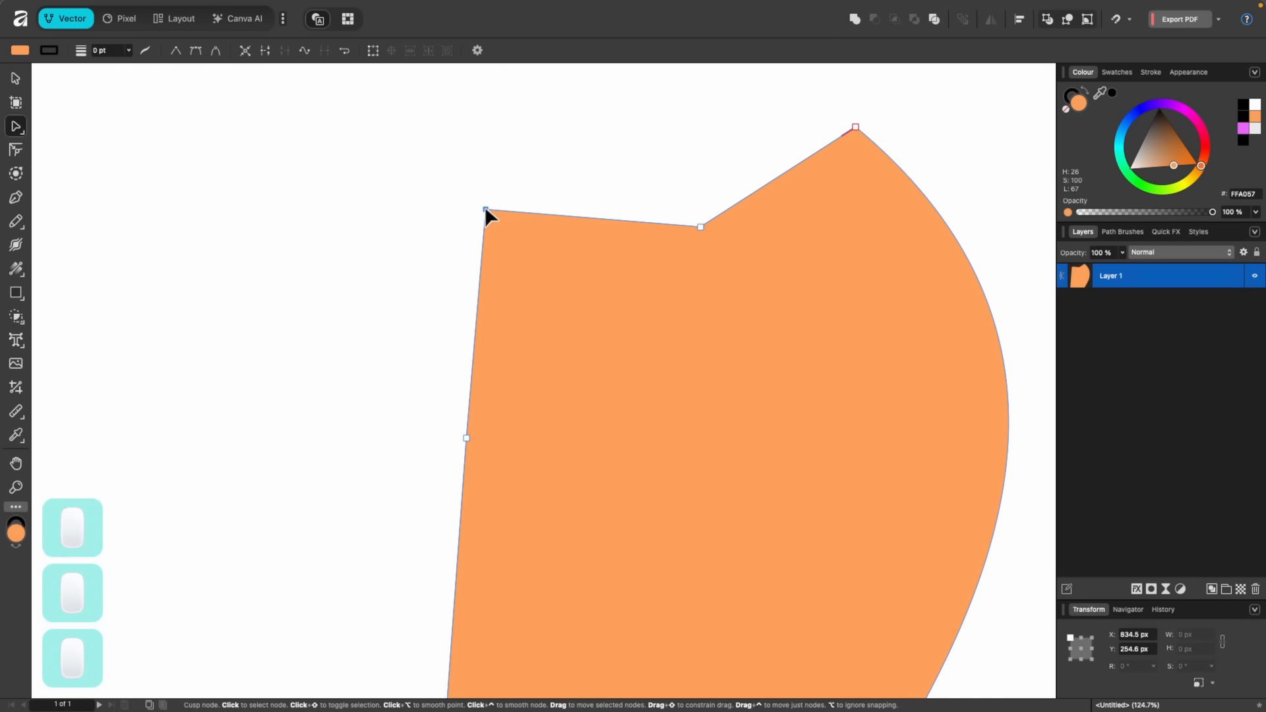
pyautogui.keyDown('alt'); pyautogui.click(485, 209); pyautogui.keyUp('alt')
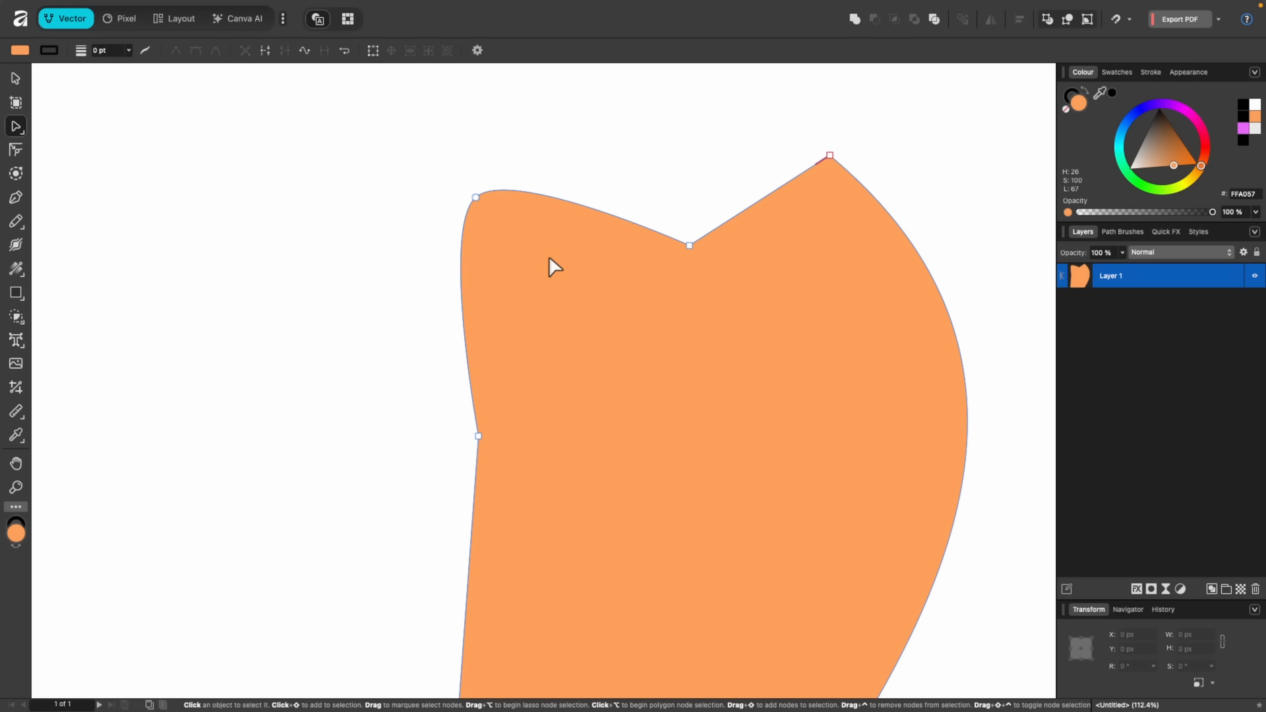
# Move the whole orange shape to the left half of the page and shift its top notch node slightly right
pyautogui.press('super+0')
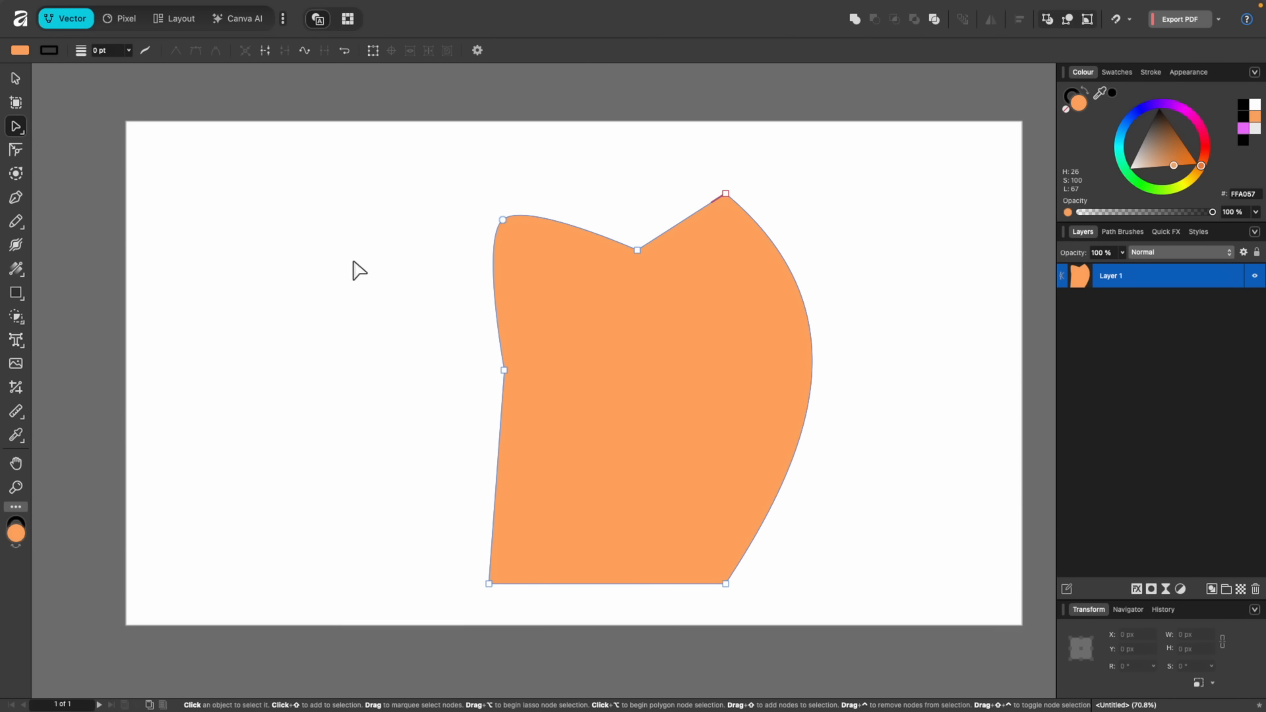
pyautogui.press('v')
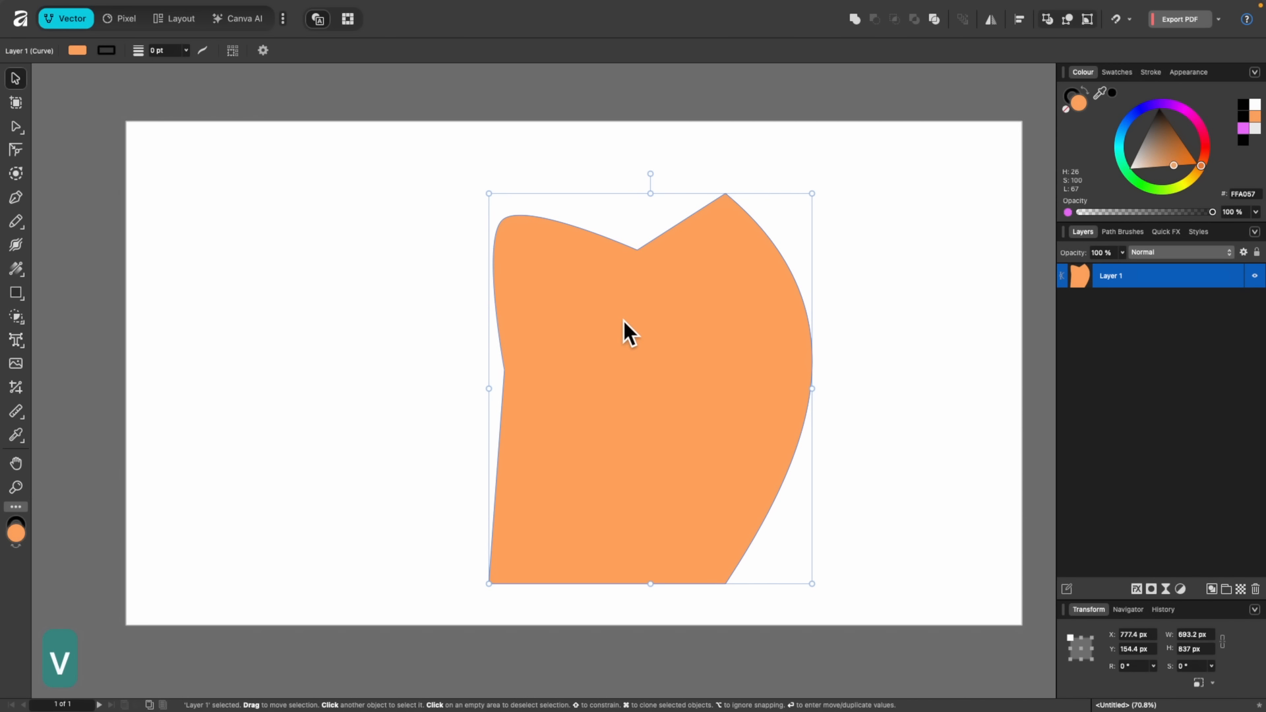
pyautogui.moveTo(623, 320); pyautogui.dragTo(338, 308)
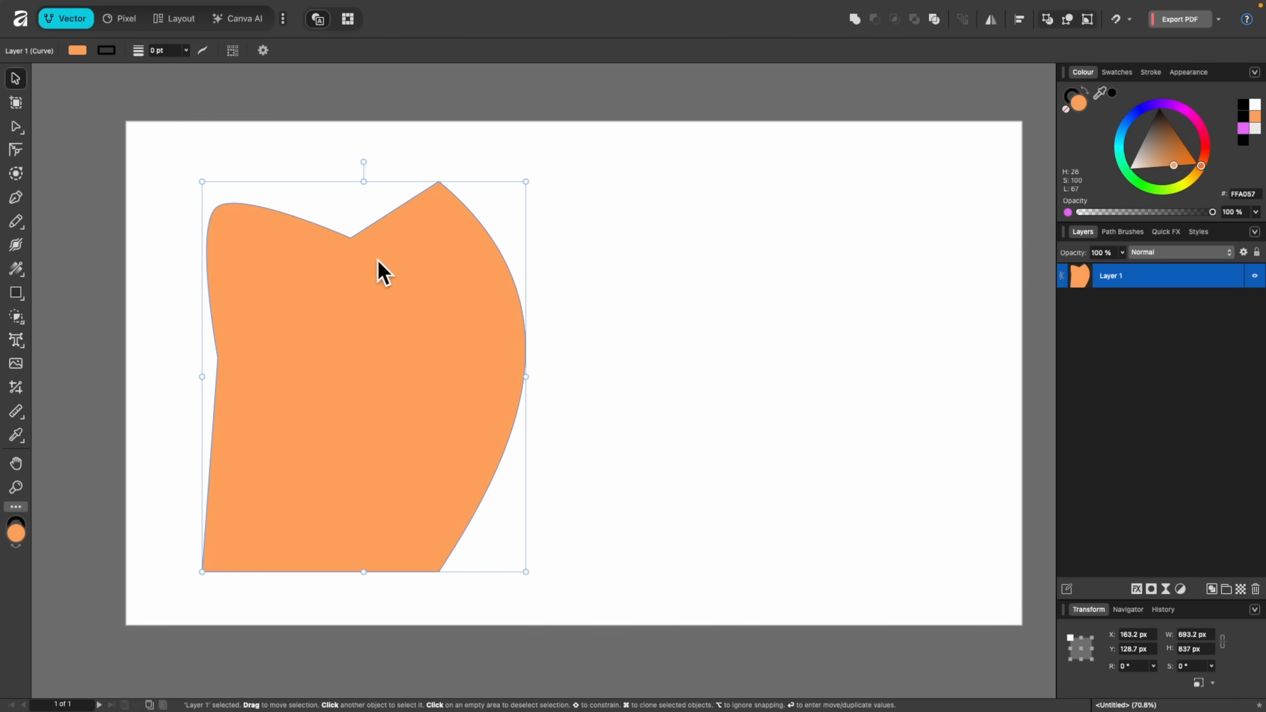
pyautogui.press('a')
pyautogui.scroll(8, 366, 238)
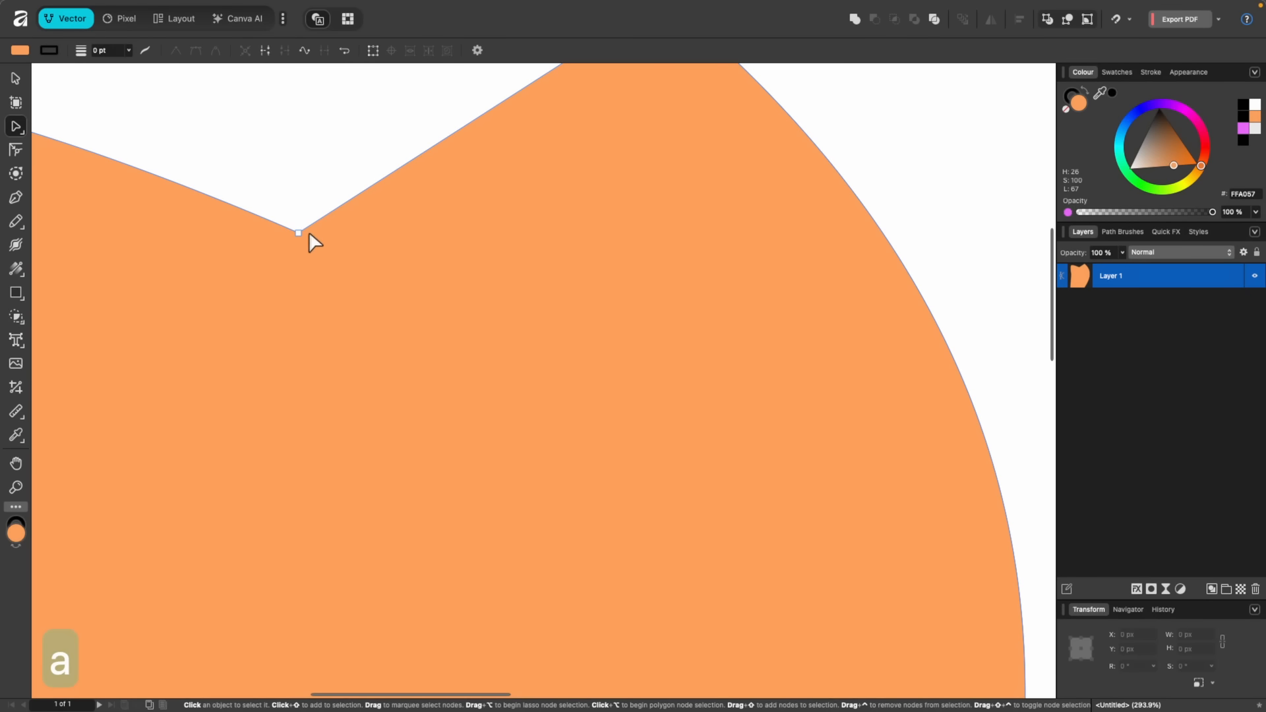
pyautogui.moveTo(303, 232); pyautogui.dragTo(339, 249)
pyautogui.scroll(-8, 340, 250)
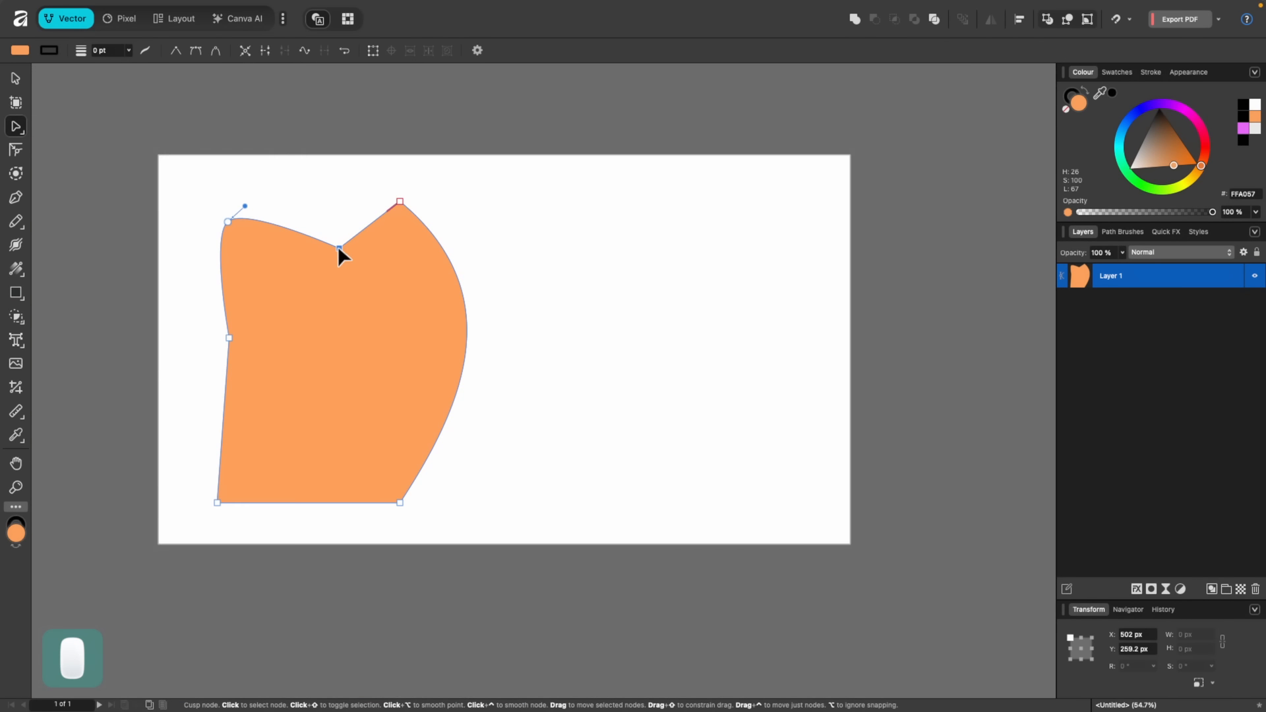
# Move the whole orange shape to the right half of the page and shift its top notch node to the left
pyautogui.press('v')
pyautogui.moveTo(358, 304); pyautogui.dragTo(650, 294)
pyautogui.press('a')
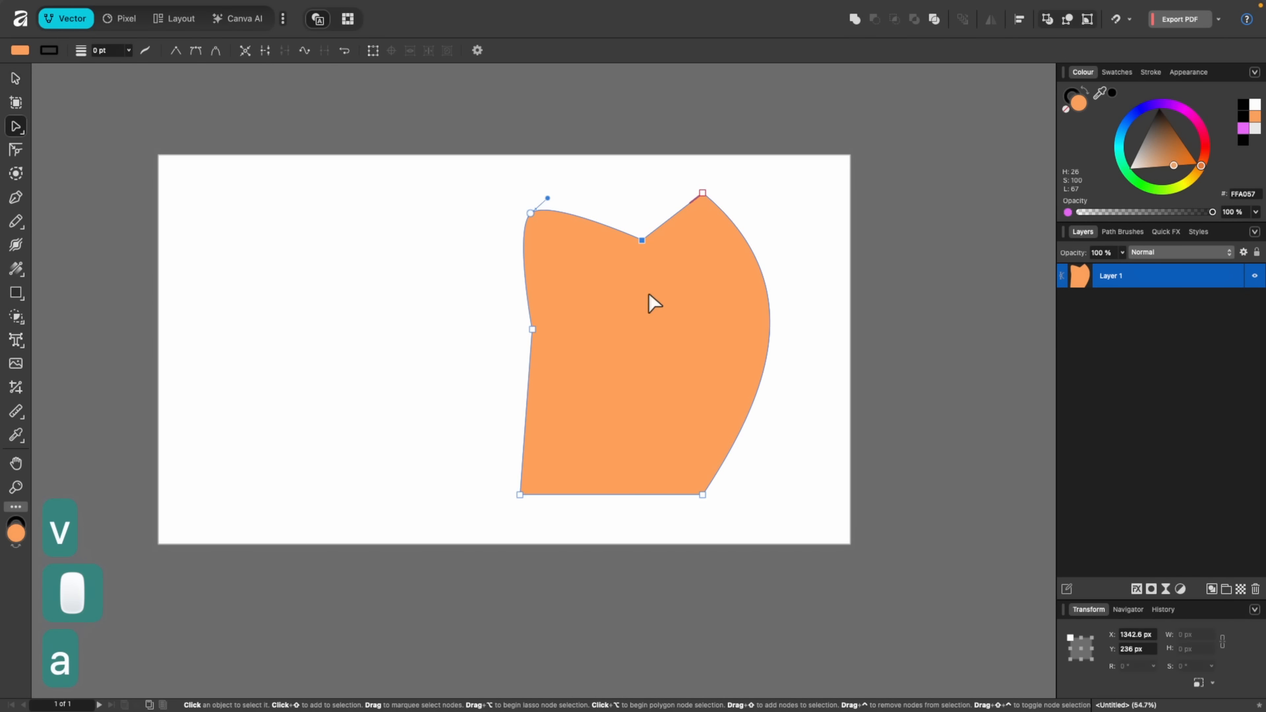
pyautogui.moveTo(643, 239); pyautogui.dragTo(606, 237)
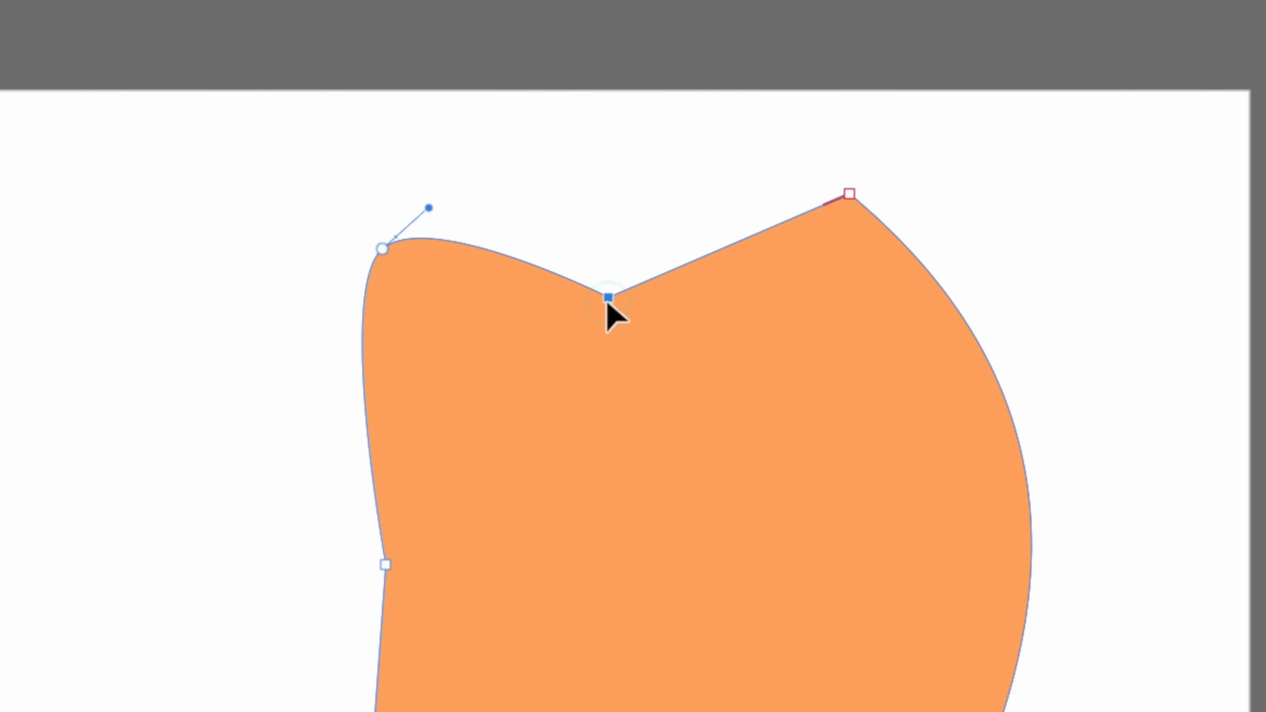
# Select the upper-left corner node and the notch node together, move them slightly left, and return to the Move tool
pyautogui.click(849, 193)
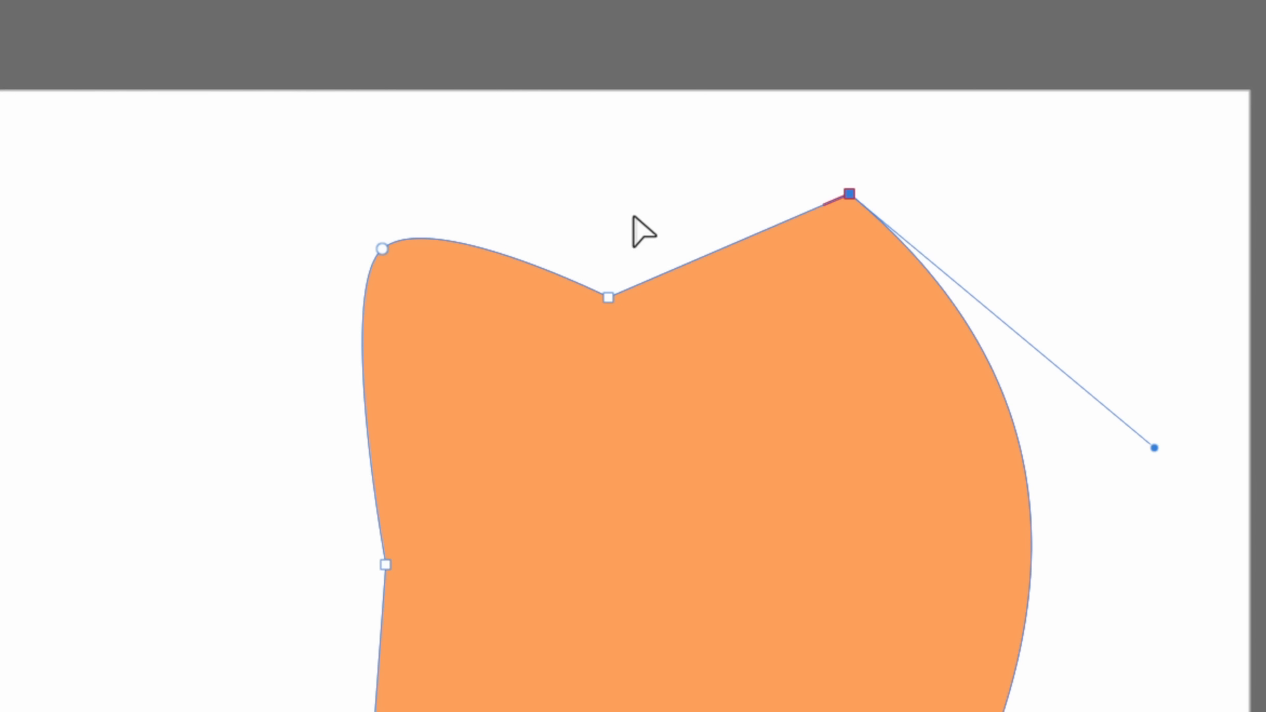
pyautogui.moveTo(741, 122); pyautogui.dragTo(309, 350)
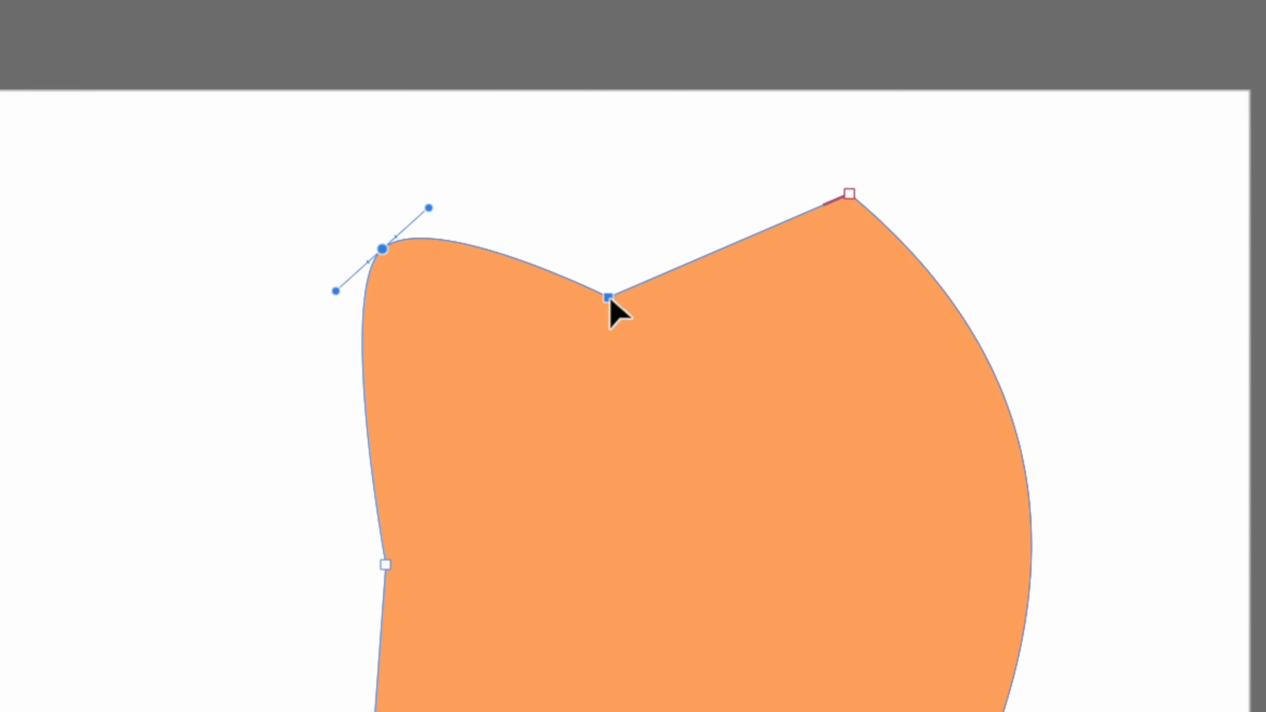
pyautogui.moveTo(605, 295); pyautogui.dragTo(516, 346)
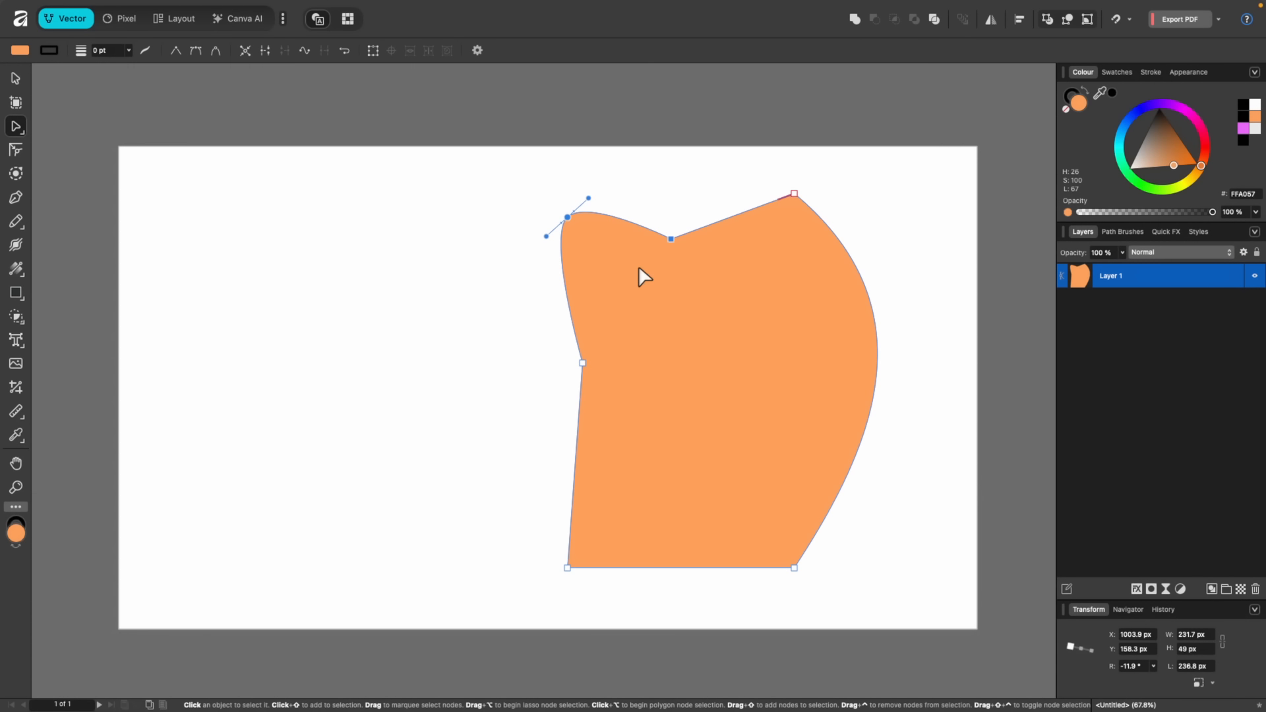
pyautogui.press('v')
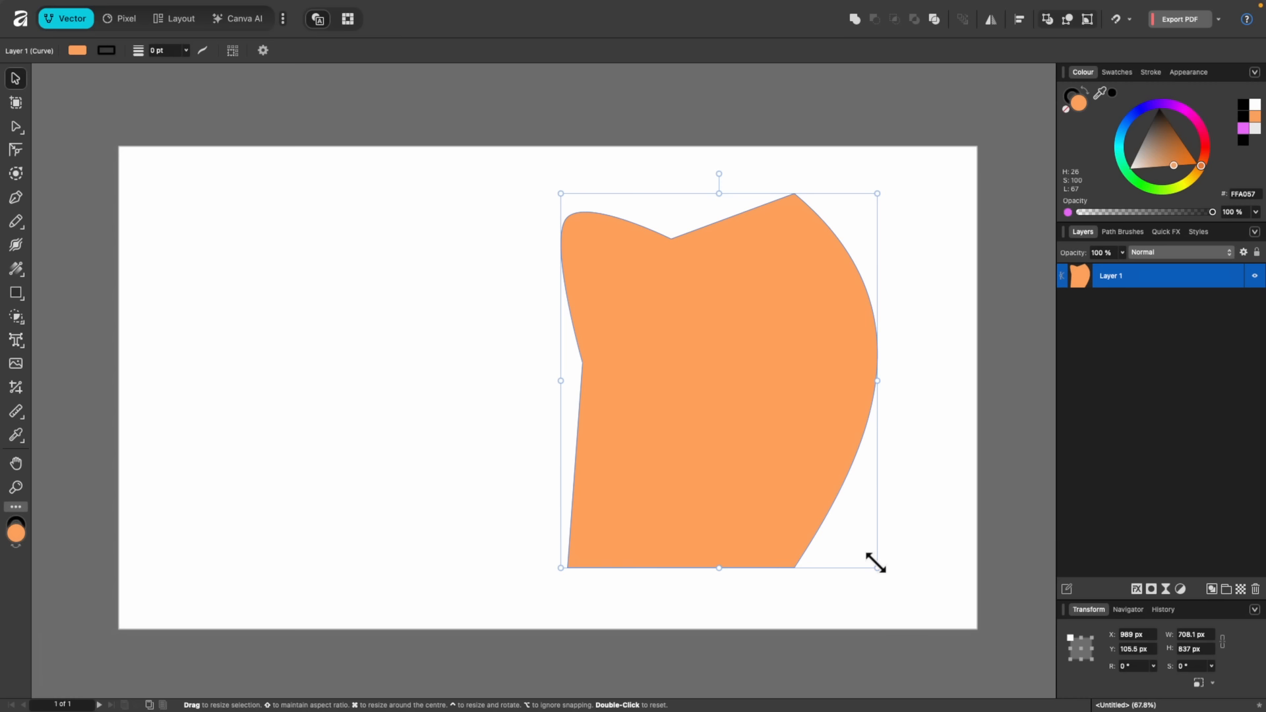
# Scale the orange shape down to about 441 × 522 px and move it to the upper-left area of the page
pyautogui.moveTo(876, 562); pyautogui.dragTo(712, 460)
pyautogui.moveTo(706, 358); pyautogui.dragTo(352, 353)
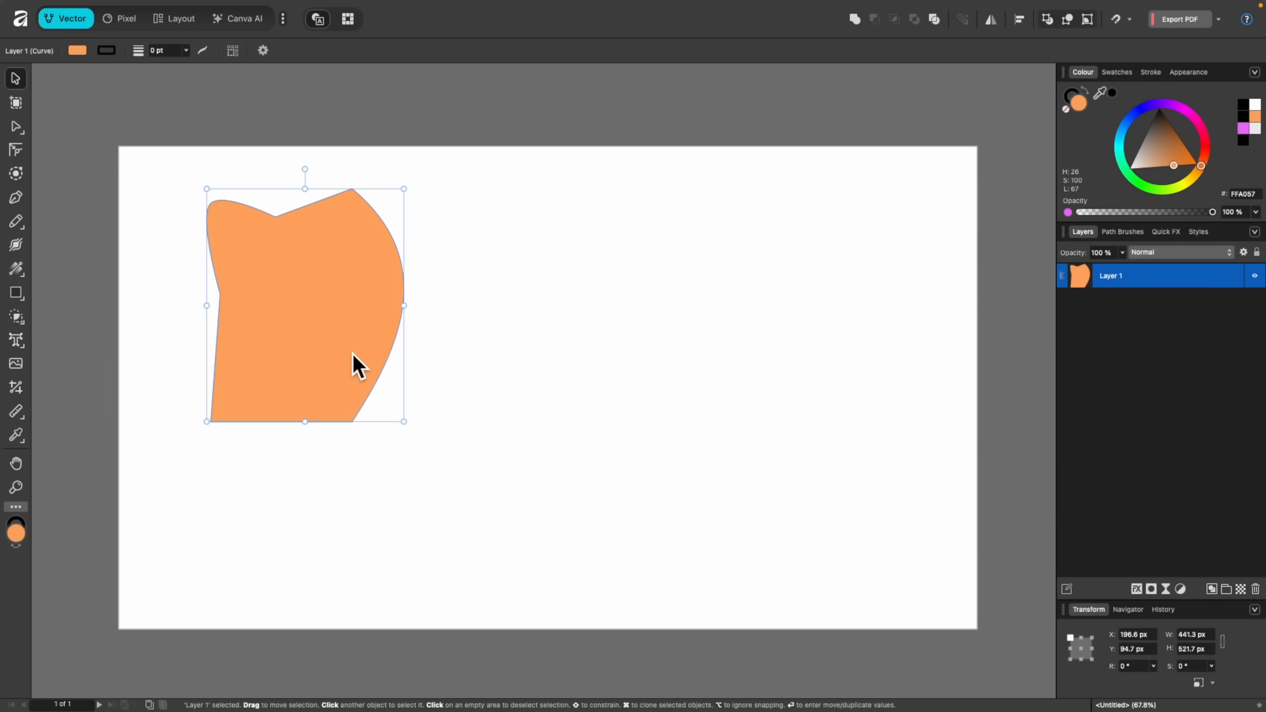
# Copy and paste the orange shape, place the copy beside the original on the right, and delete that copy
pyautogui.press('super+c')
pyautogui.press('super+v')
pyautogui.moveTo(352, 354); pyautogui.dragTo(580, 366)
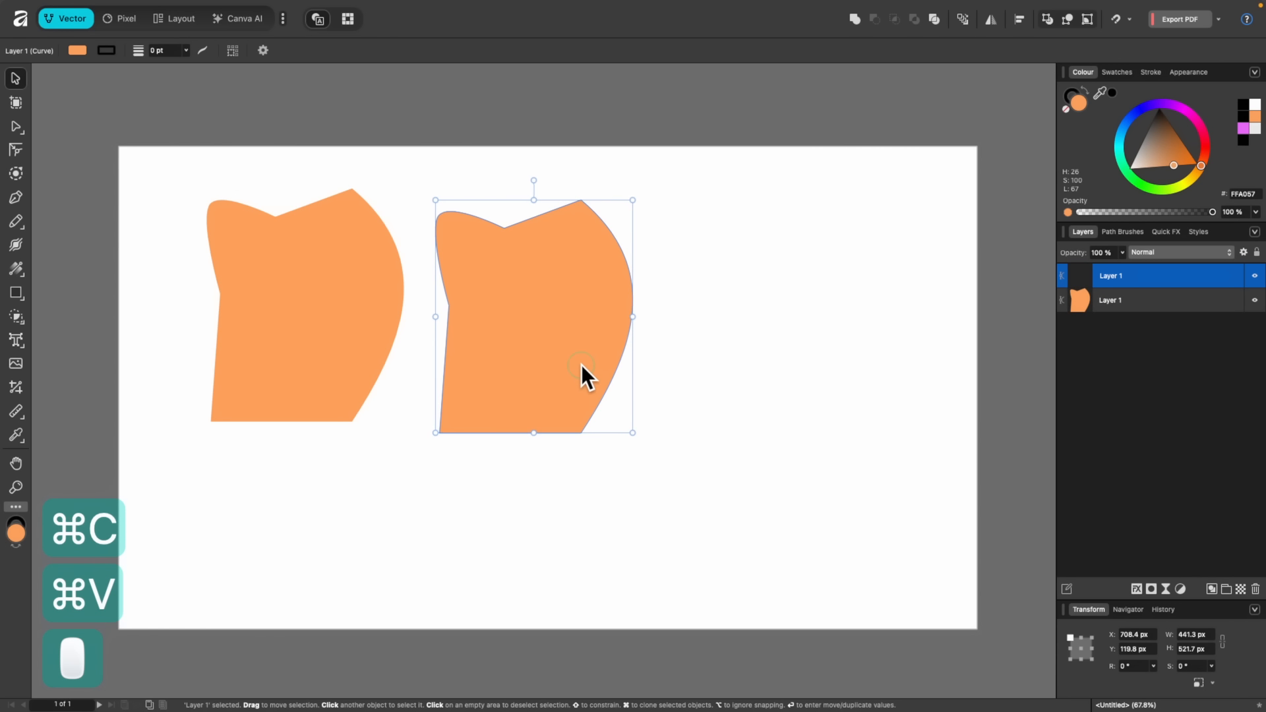
pyautogui.press('BackSpace')
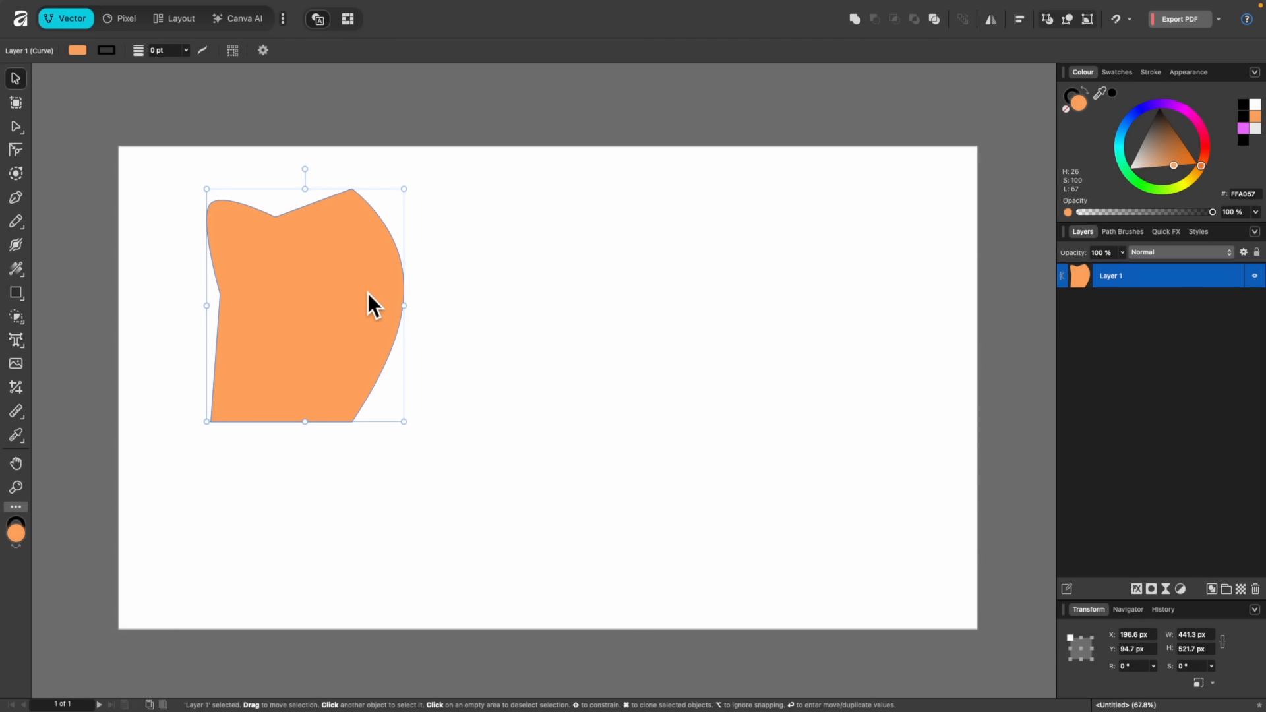
# Power-duplicate the orange shape twice in a row to the right at equal spacing, and delete both duplicates
pyautogui.press('super+j')
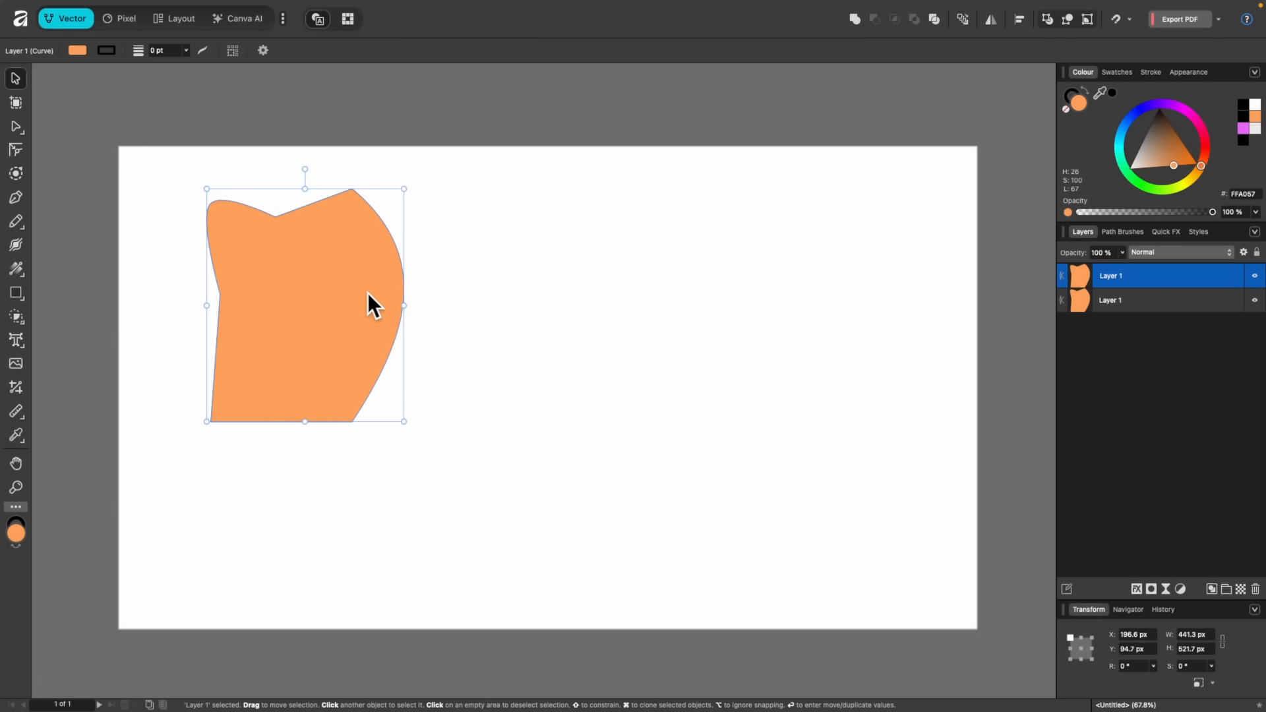
pyautogui.moveTo(366, 293); pyautogui.dragTo(579, 286)
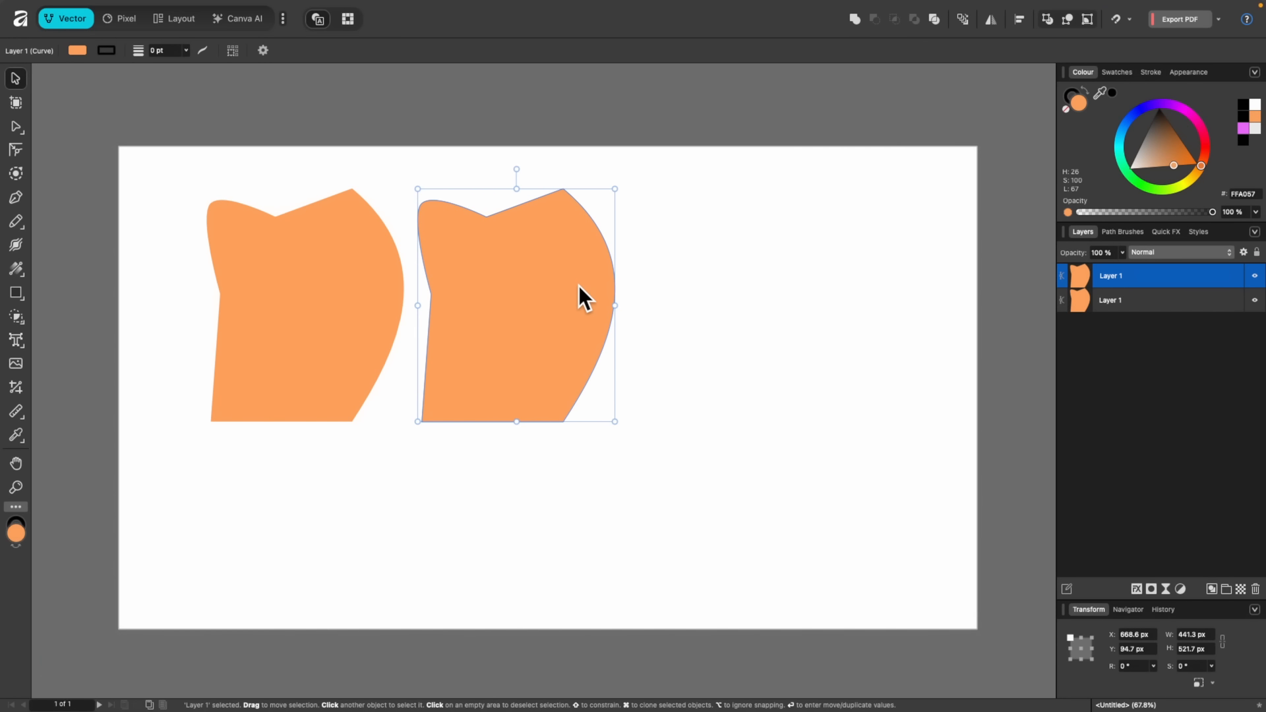
pyautogui.press('super+j')
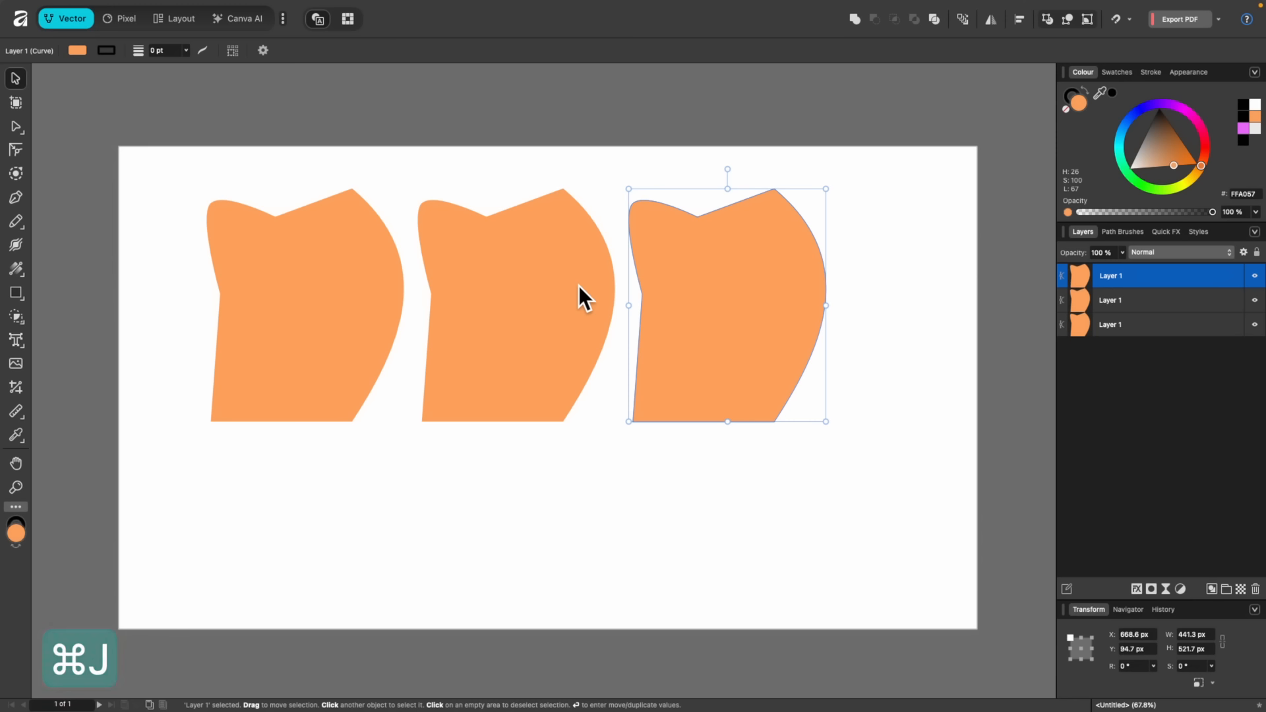
pyautogui.press('BackSpace')
pyautogui.press('BackSpace')
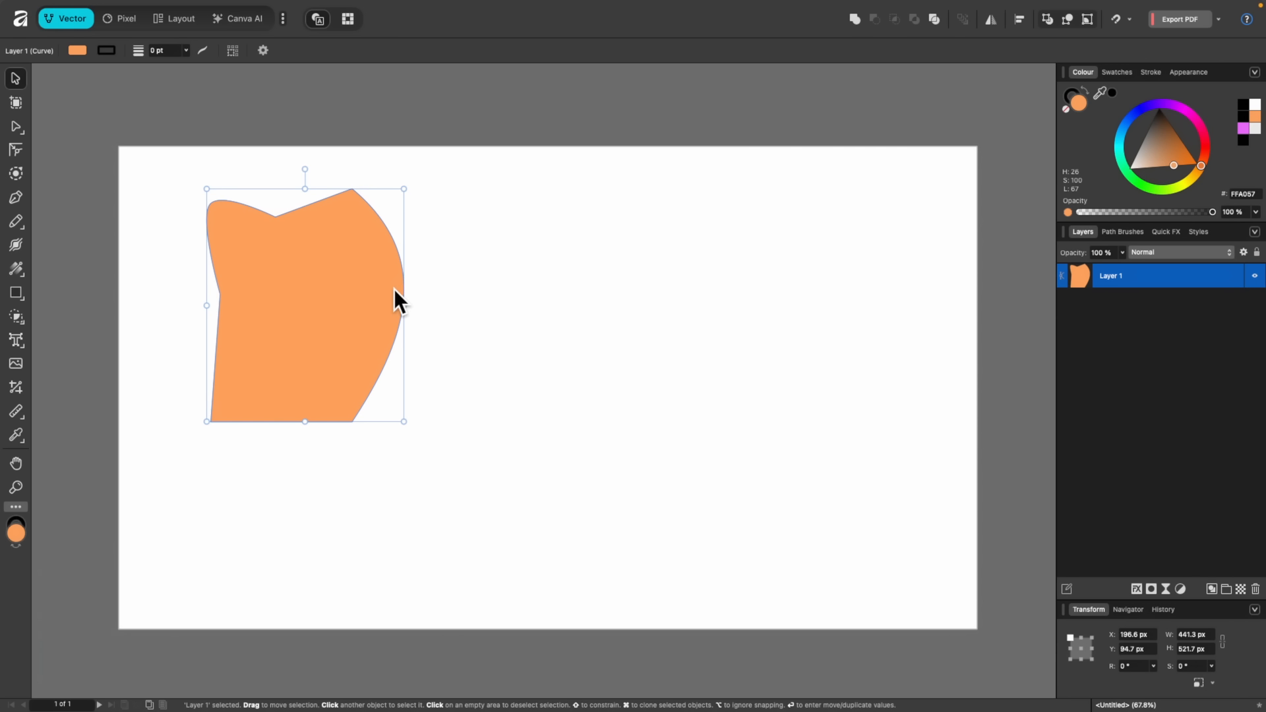
# Clone the orange shape toward the right of the page, shift the shape near the centre slightly down, and deselect it
pyautogui.keyDown('super'); pyautogui.moveTo(320, 283); pyautogui.dragTo(637, 297); pyautogui.keyUp('super')
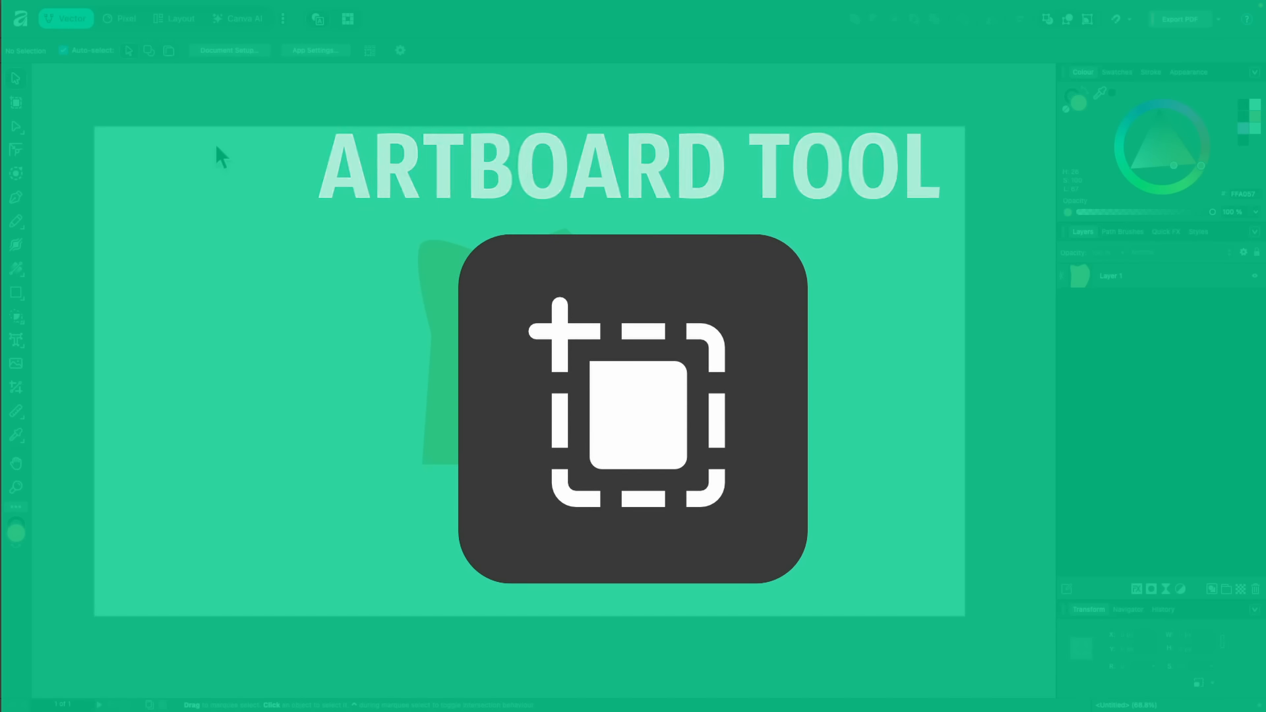
pyautogui.scroll(-5, 377, 218)
pyautogui.hscroll(-5, 464, 200)
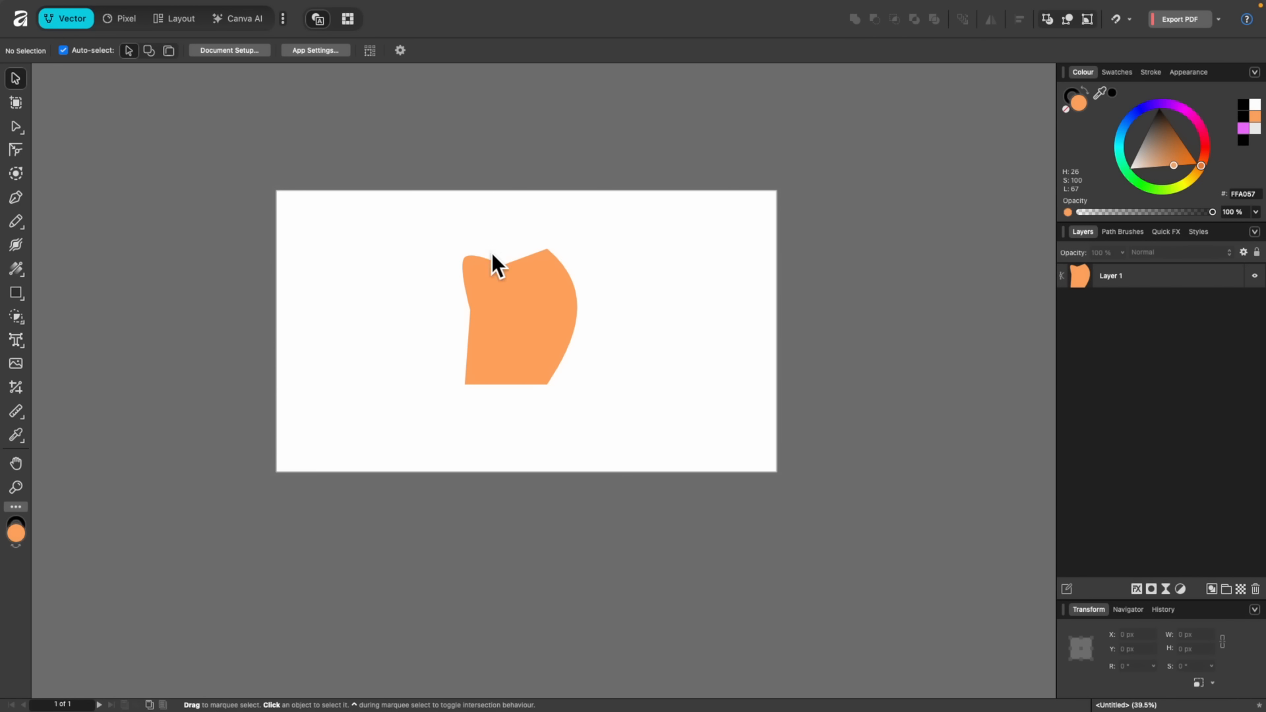
pyautogui.click(543, 287)
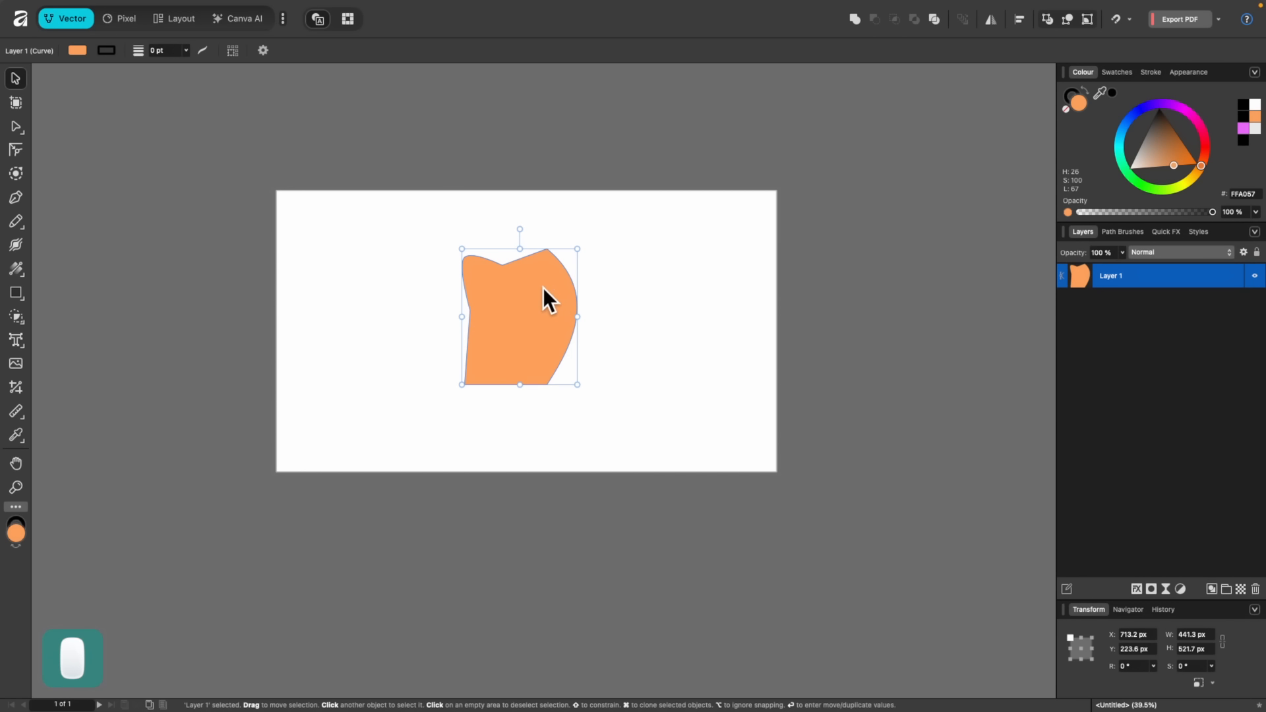
pyautogui.moveTo(509, 309)
pyautogui.mouseDown()
pyautogui.moveTo(508, 299)
pyautogui.moveTo(508, 319)
pyautogui.mouseUp()
pyautogui.click(613, 323)
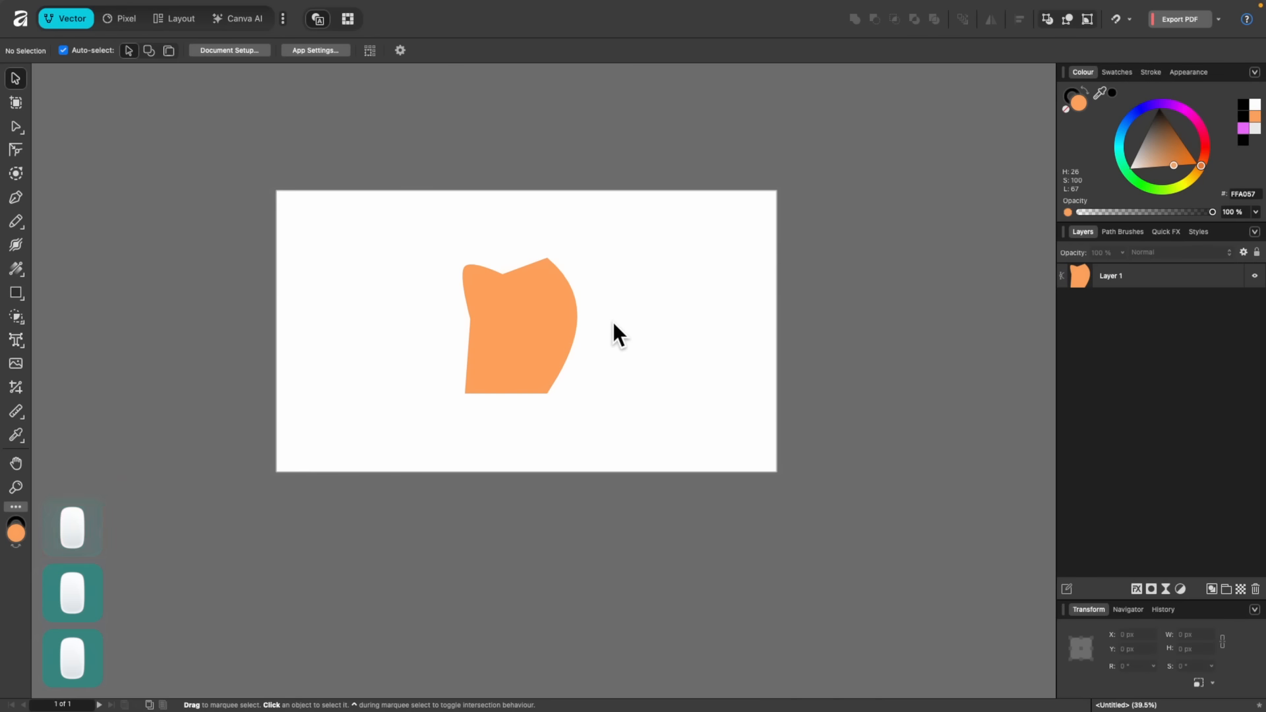
# Insert a 1920 × 1080 px artboard at the document size with the Artboard Tool and inspect its nested layer
pyautogui.scroll(-1, 613, 323)
pyautogui.scroll(4, 613, 323)
pyautogui.scroll(-1, 612, 323)
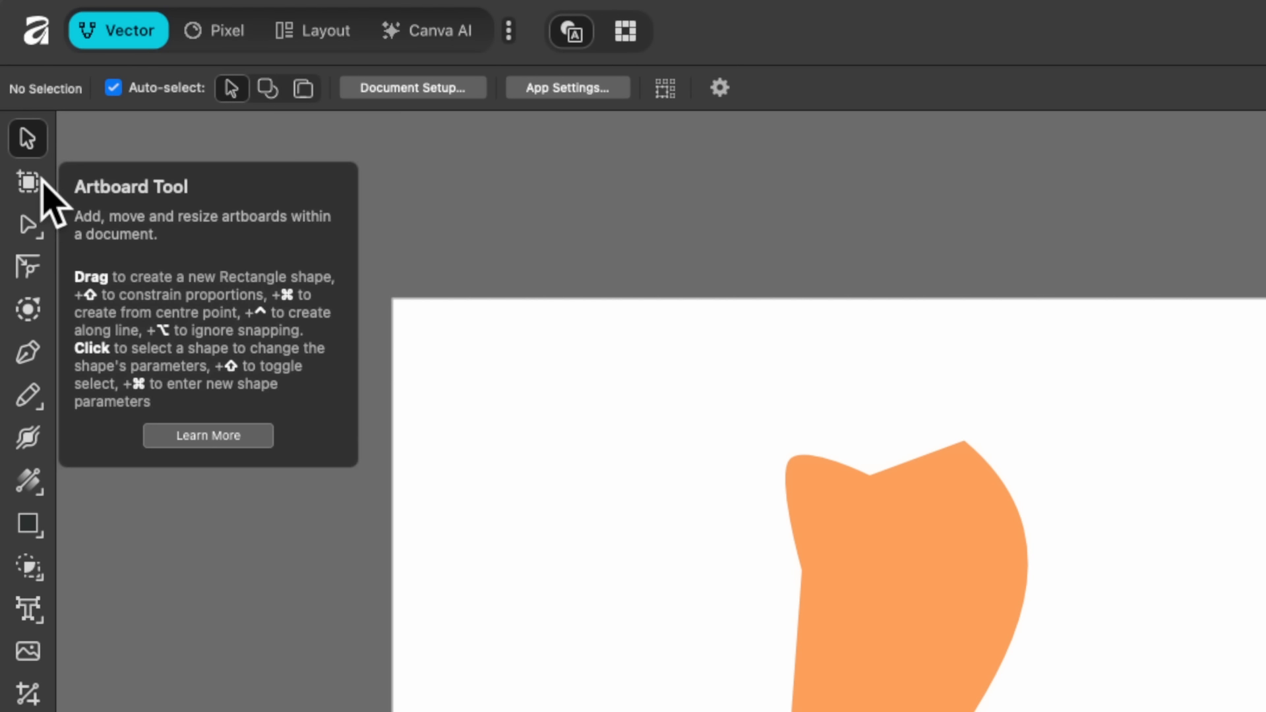
pyautogui.click(42, 186)
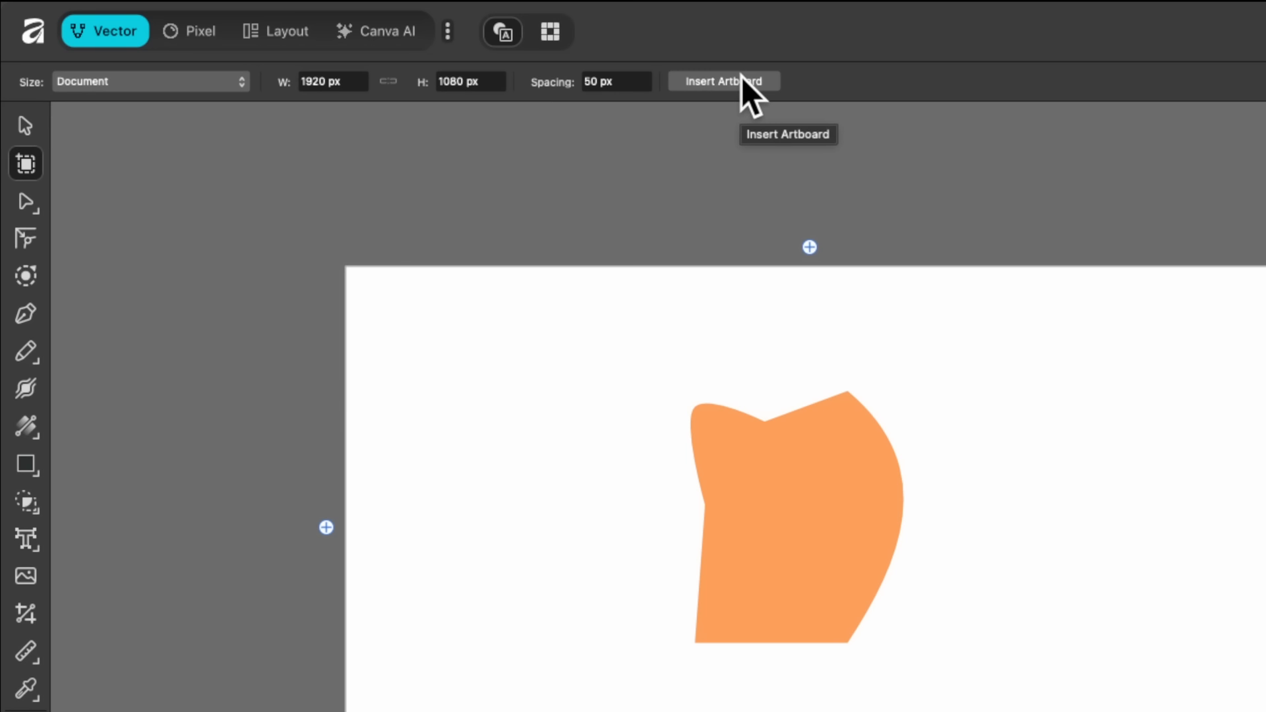
pyautogui.click(741, 79)
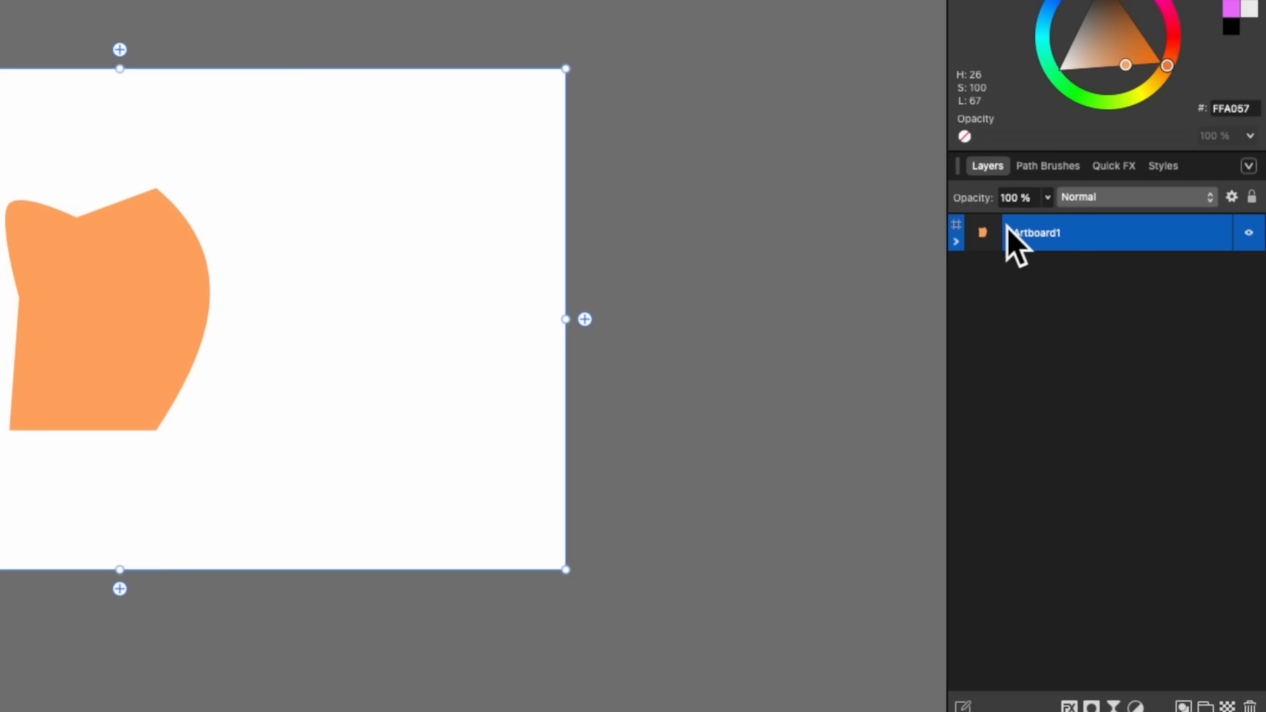
pyautogui.click(956, 241)
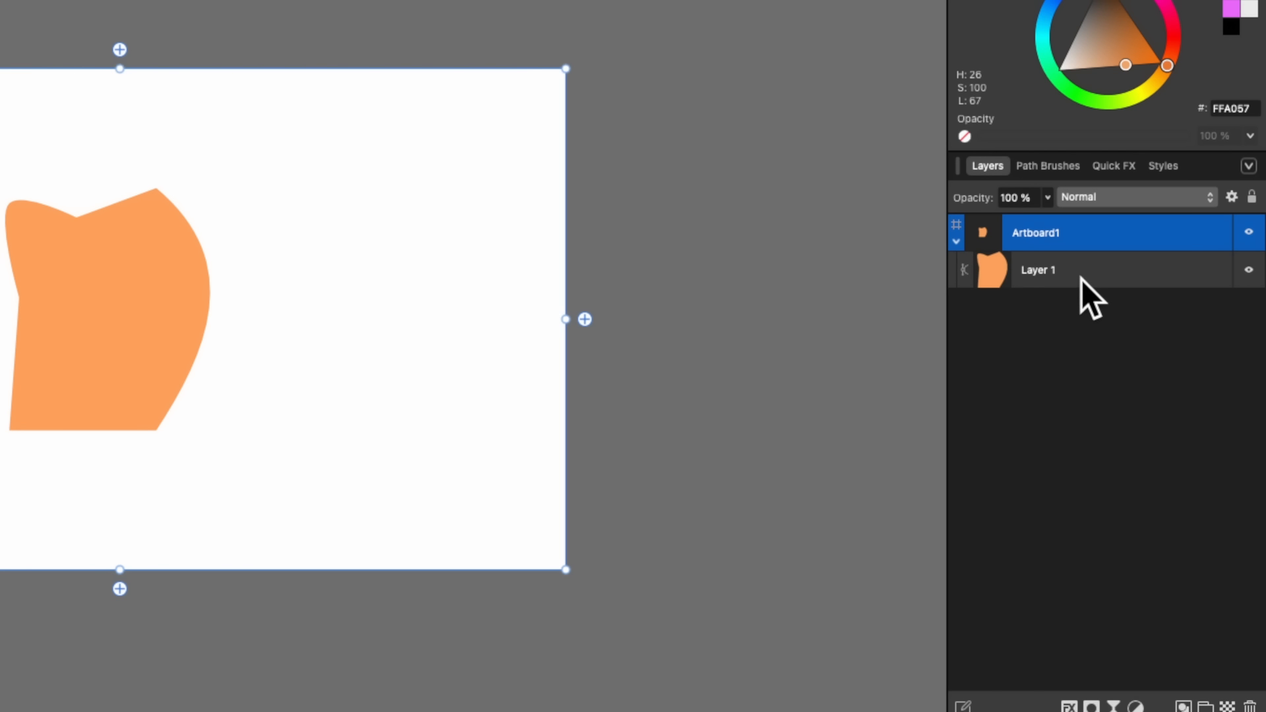
pyautogui.click(956, 241)
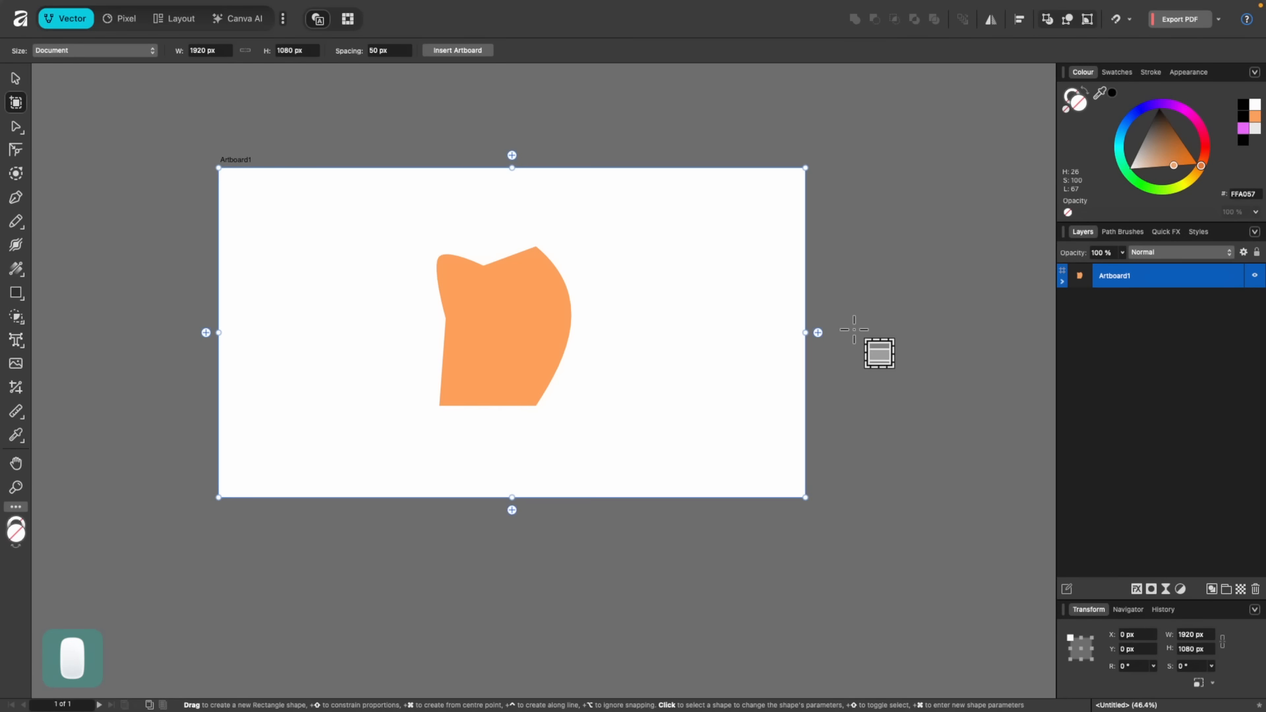
# Add a second artboard to the right of the first, and two more directly above and below the second
pyautogui.click(818, 333)
pyautogui.scroll(-5, 818, 336)
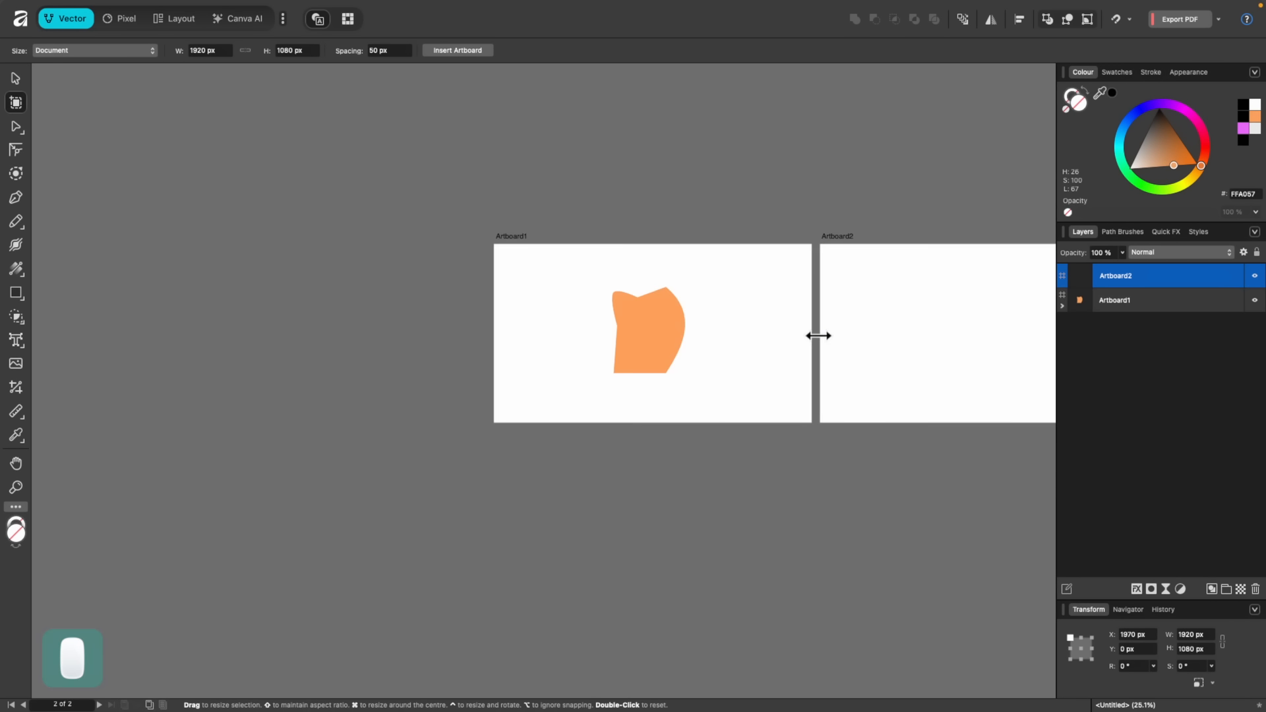
pyautogui.hscroll(4, 819, 334)
pyautogui.scroll(4, 819, 335)
pyautogui.hscroll(-2, 819, 335)
pyautogui.scroll(-2, 819, 335)
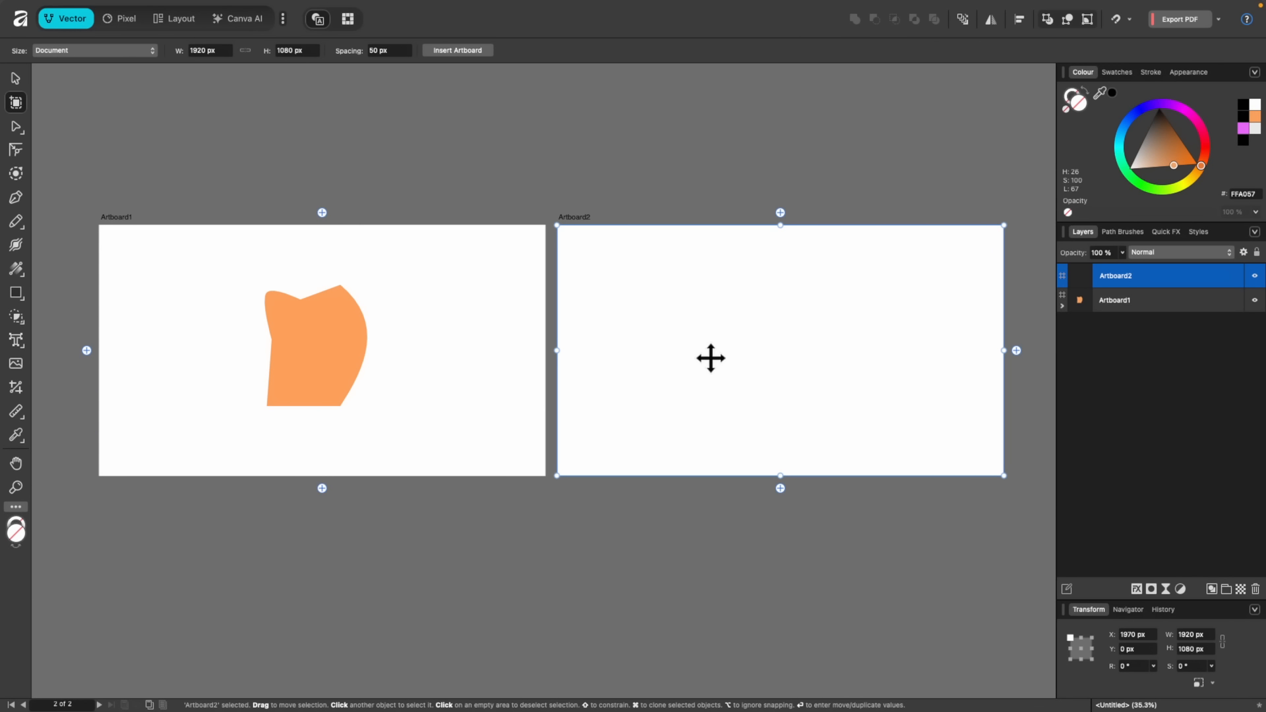
pyautogui.click(780, 213)
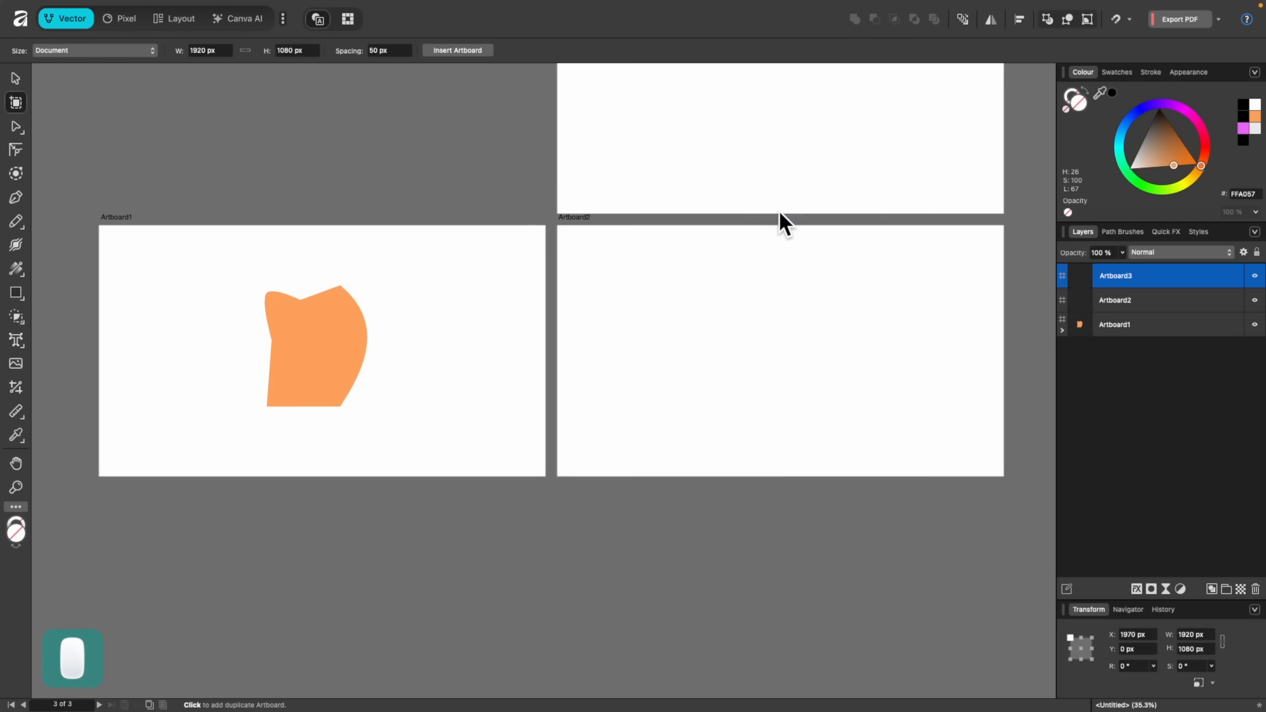
pyautogui.click(780, 489)
pyautogui.scroll(-3, 784, 499)
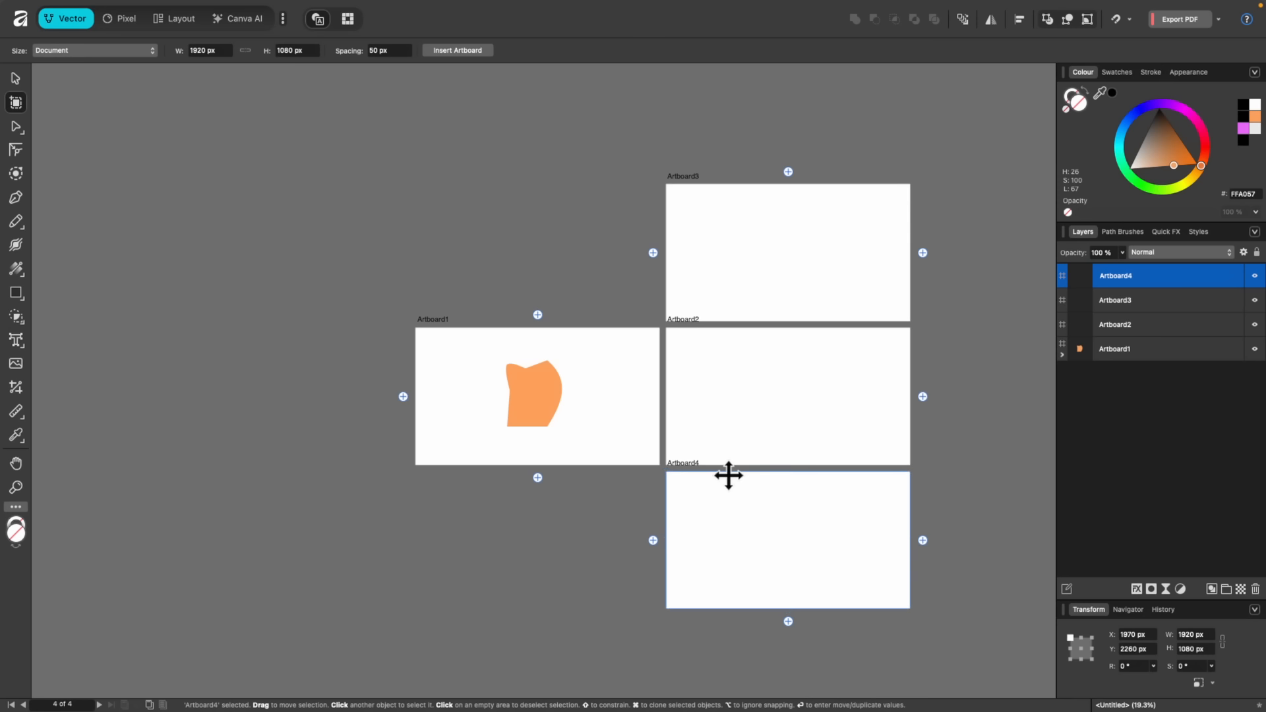
# Undo the three added artboards so only the first one is left
pyautogui.press('super+z')
pyautogui.press('super+z')
pyautogui.press('super+z')
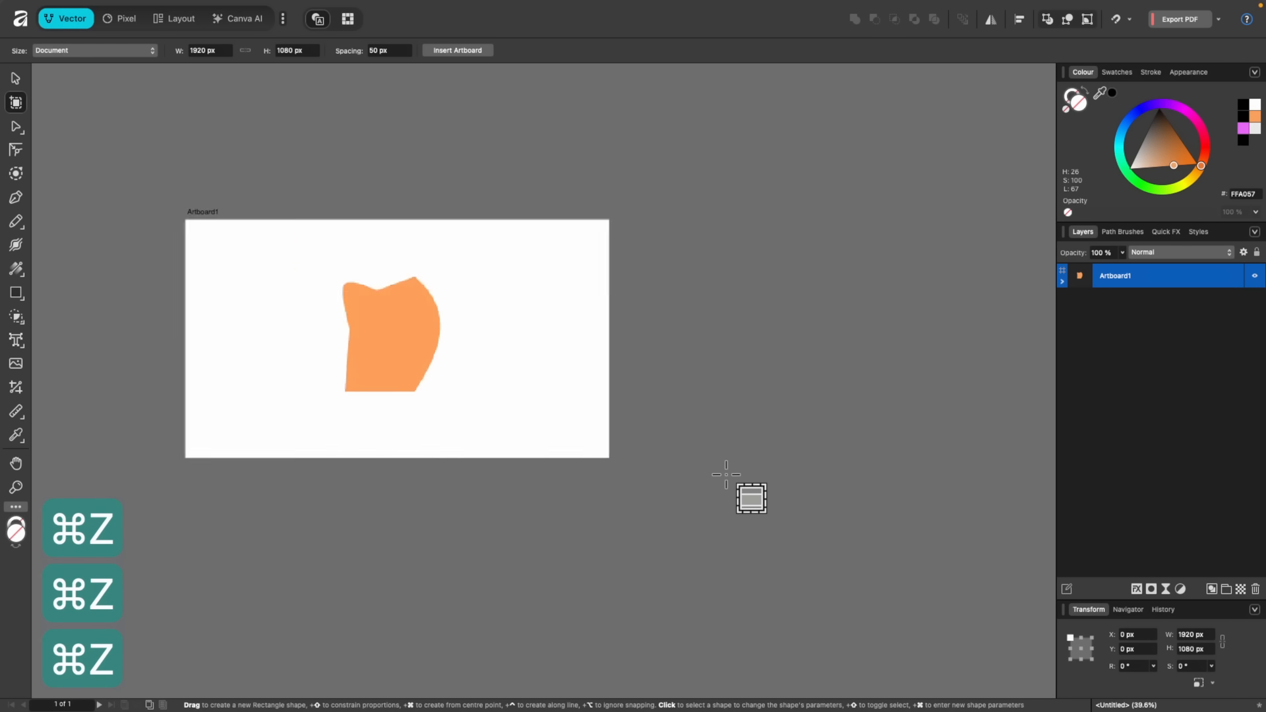
# Switch to the Move tool and shift the artboard with the orange shape slightly down
pyautogui.press('v')
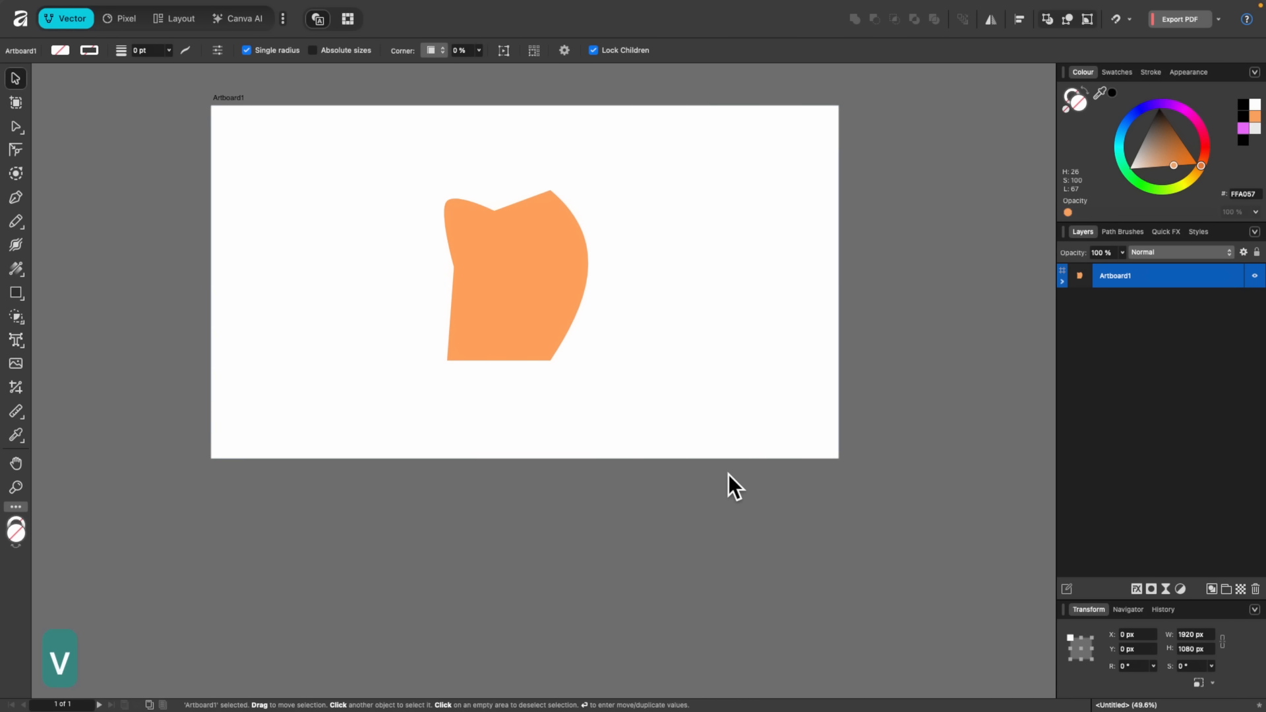
pyautogui.moveTo(305, 174); pyautogui.dragTo(294, 212)
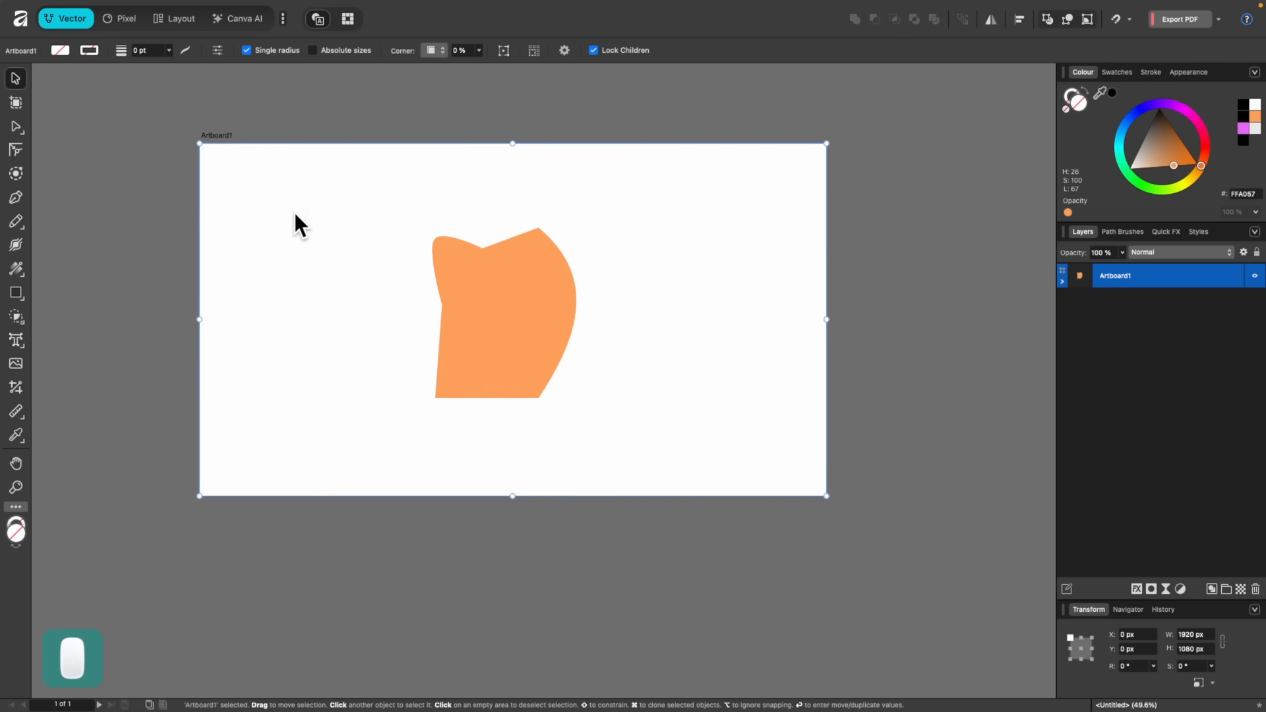
pyautogui.scroll(-1, 294, 213)
pyautogui.scroll(-2, 294, 213)
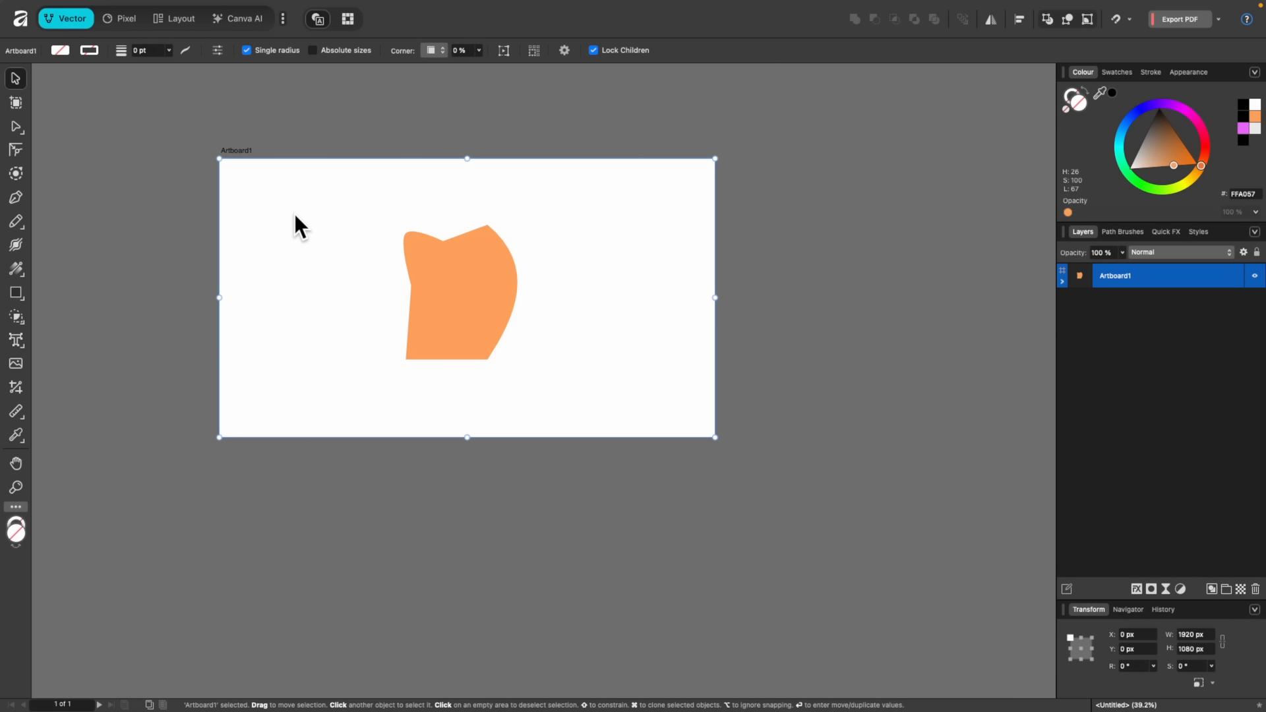
pyautogui.scroll(2, 294, 213)
# Copy and paste the artboard with its shape, placing the copy right of the original at about X 2300 px, Y 0 px
pyautogui.press('super+c')
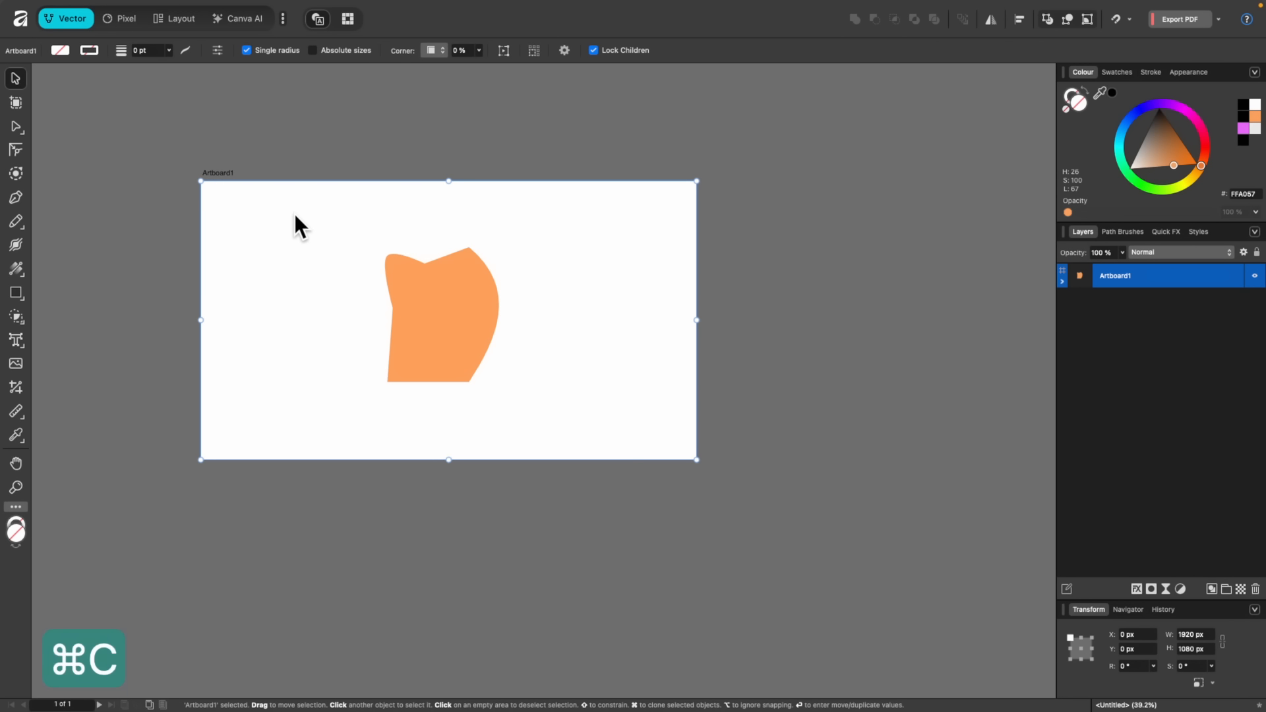
pyautogui.press('super+v')
pyautogui.scroll(-2, 294, 214)
pyautogui.moveTo(294, 213); pyautogui.dragTo(710, 212)
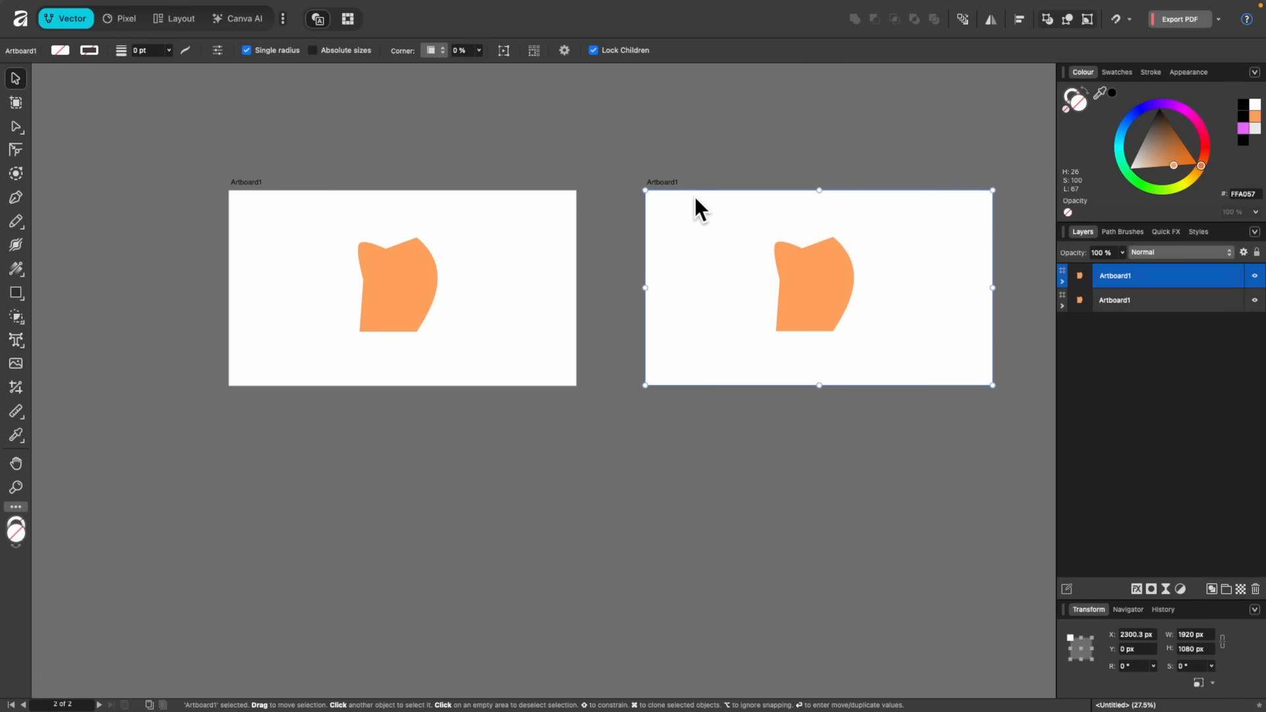
# Rename the copied artboard on the right as Artboard2
pyautogui.scroll(3, 667, 181)
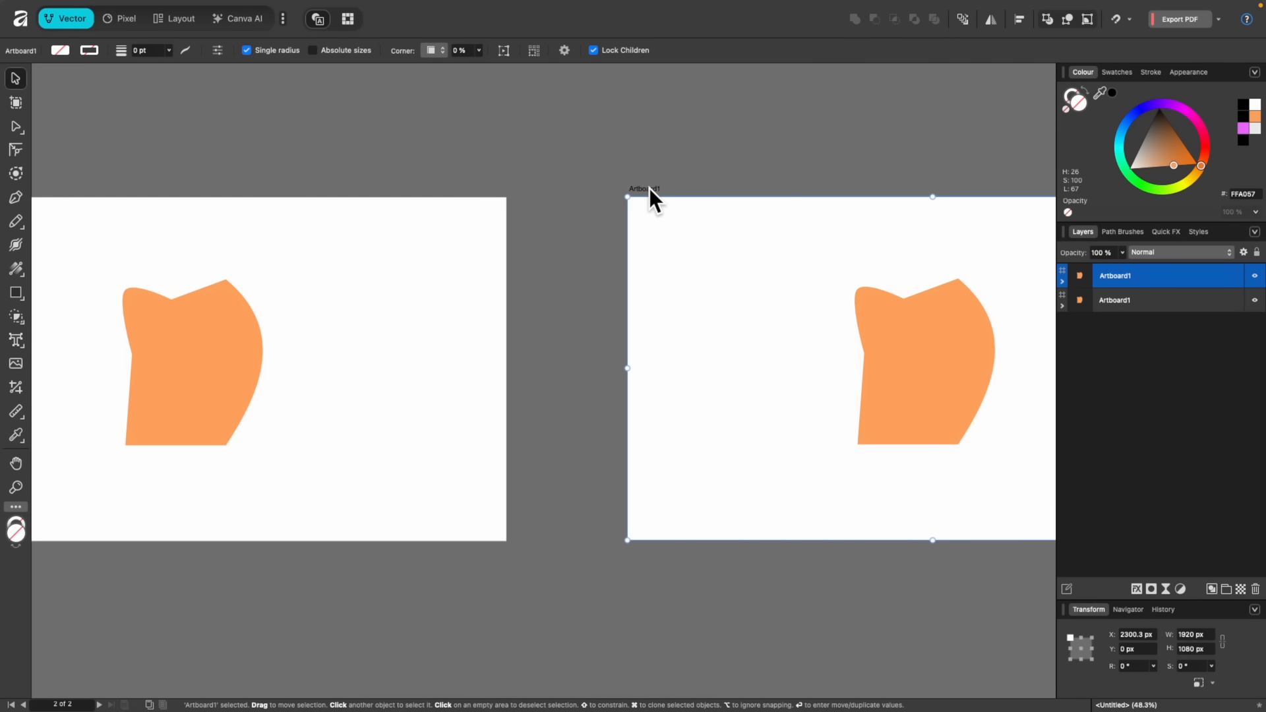
pyautogui.doubleClick(649, 188)
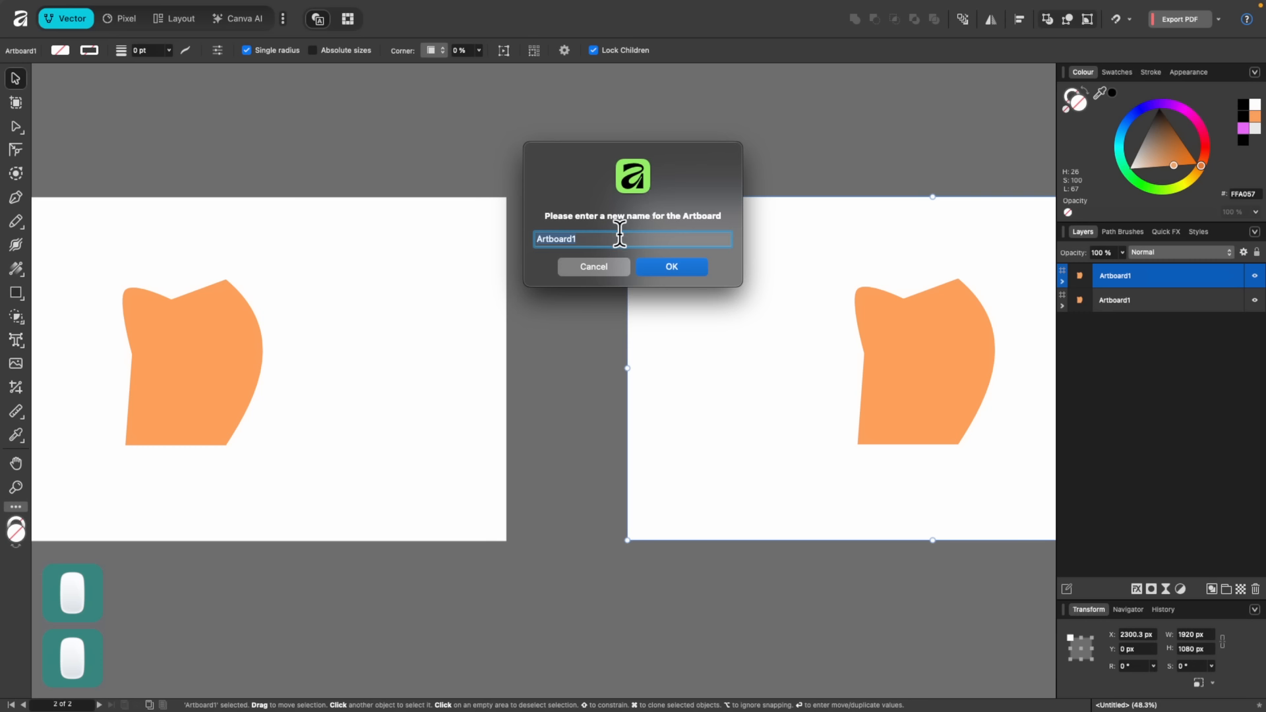
pyautogui.click(618, 239)
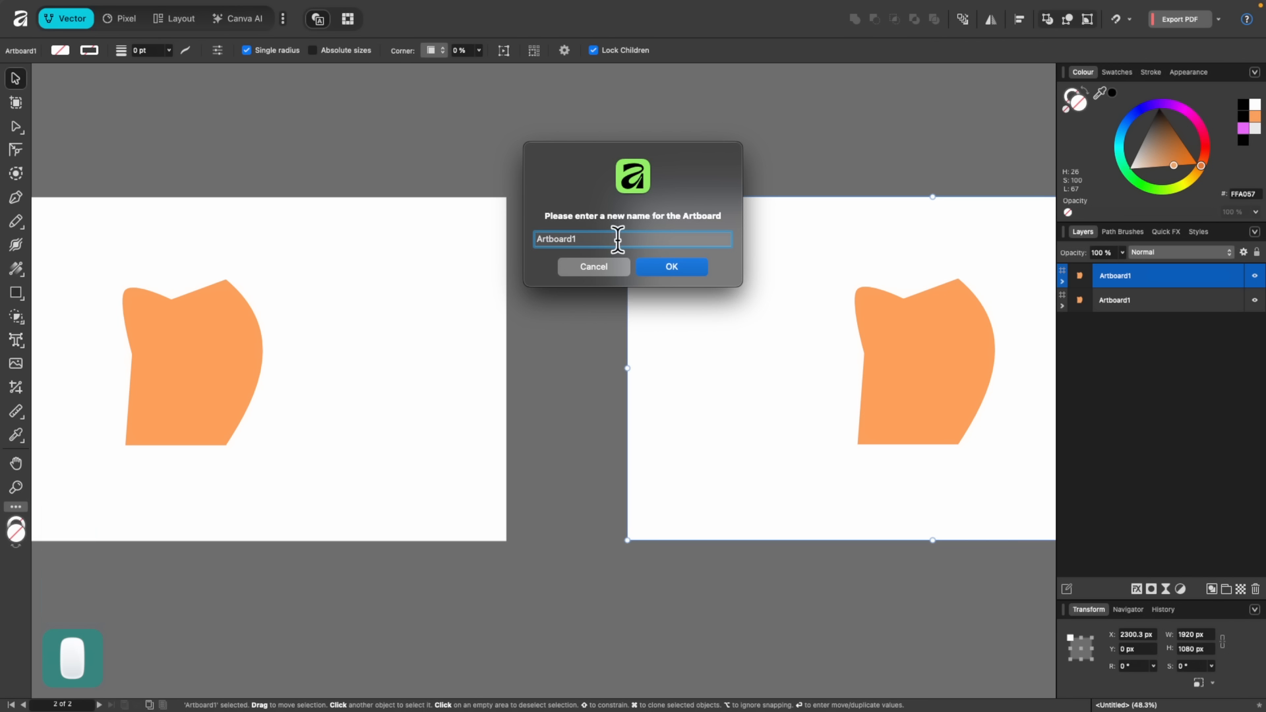
pyautogui.press('BackSpace')
pyautogui.write('2')
pyautogui.click(666, 269)
pyautogui.scroll(-3, 666, 269)
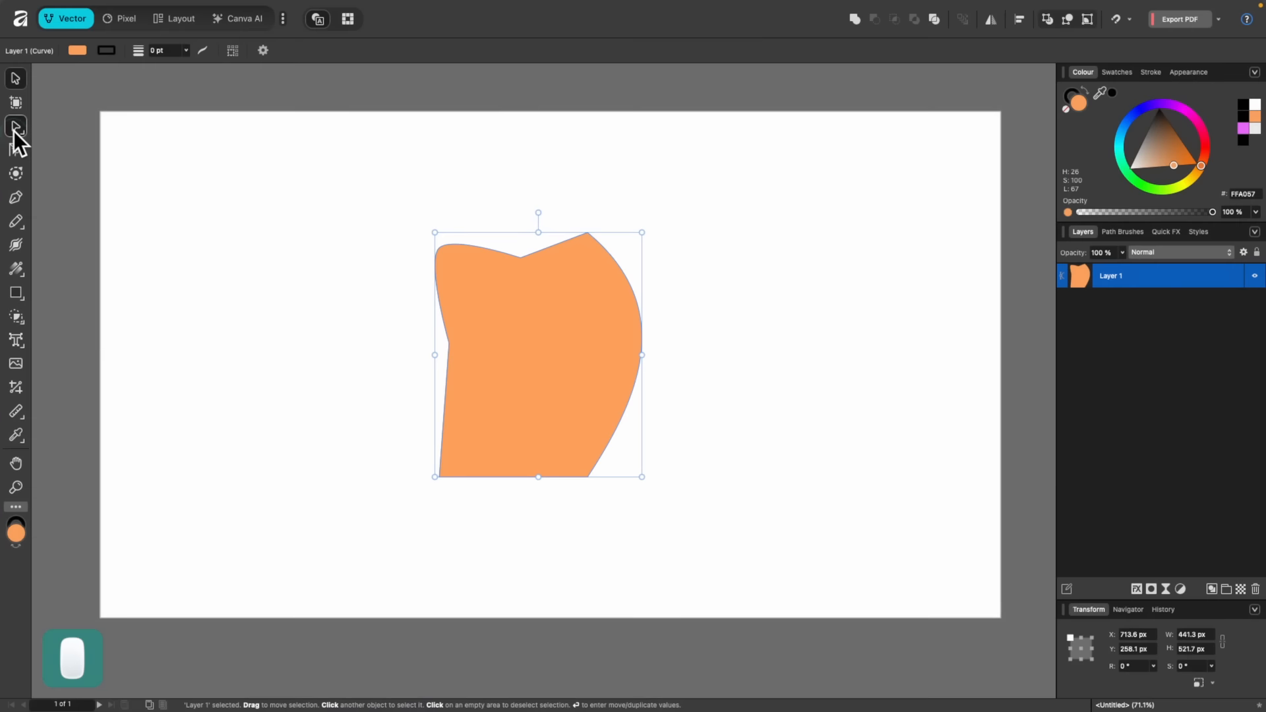
# Enlarge and slightly rotate the orange shape from its lower-right node with the Point Transform Tool, in two passes
pyautogui.click(14, 127)
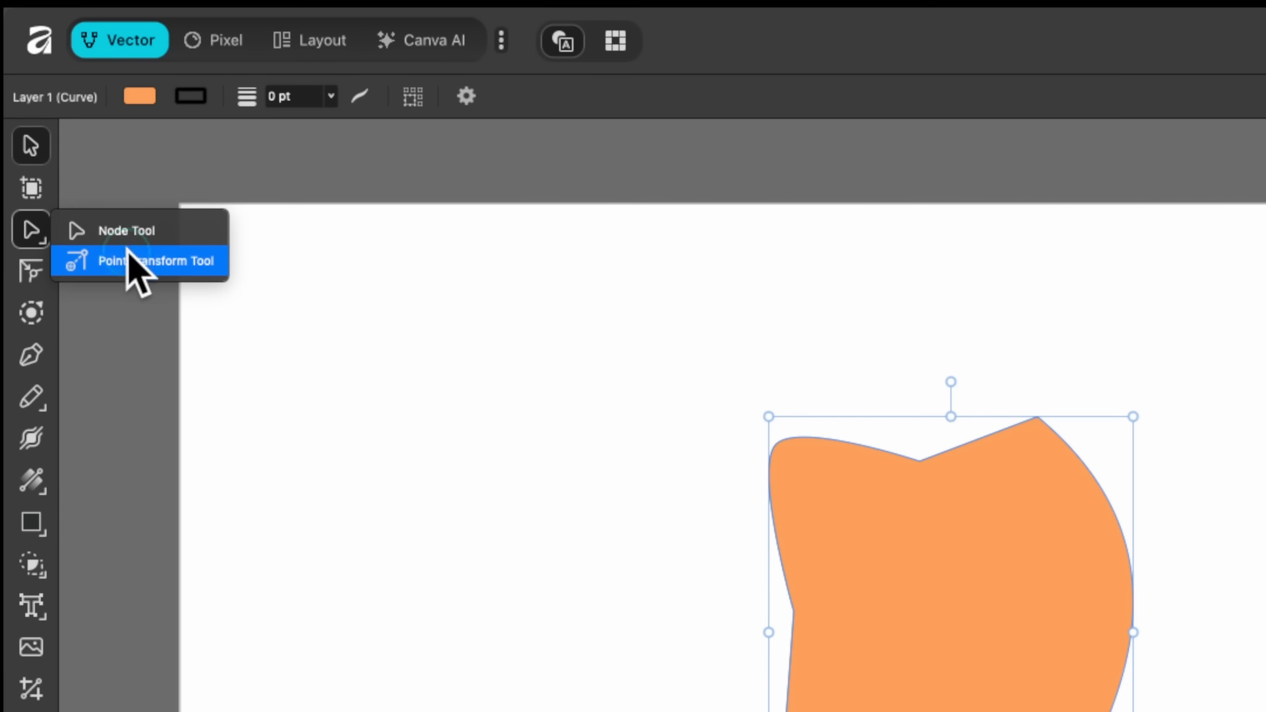
pyautogui.click(150, 261)
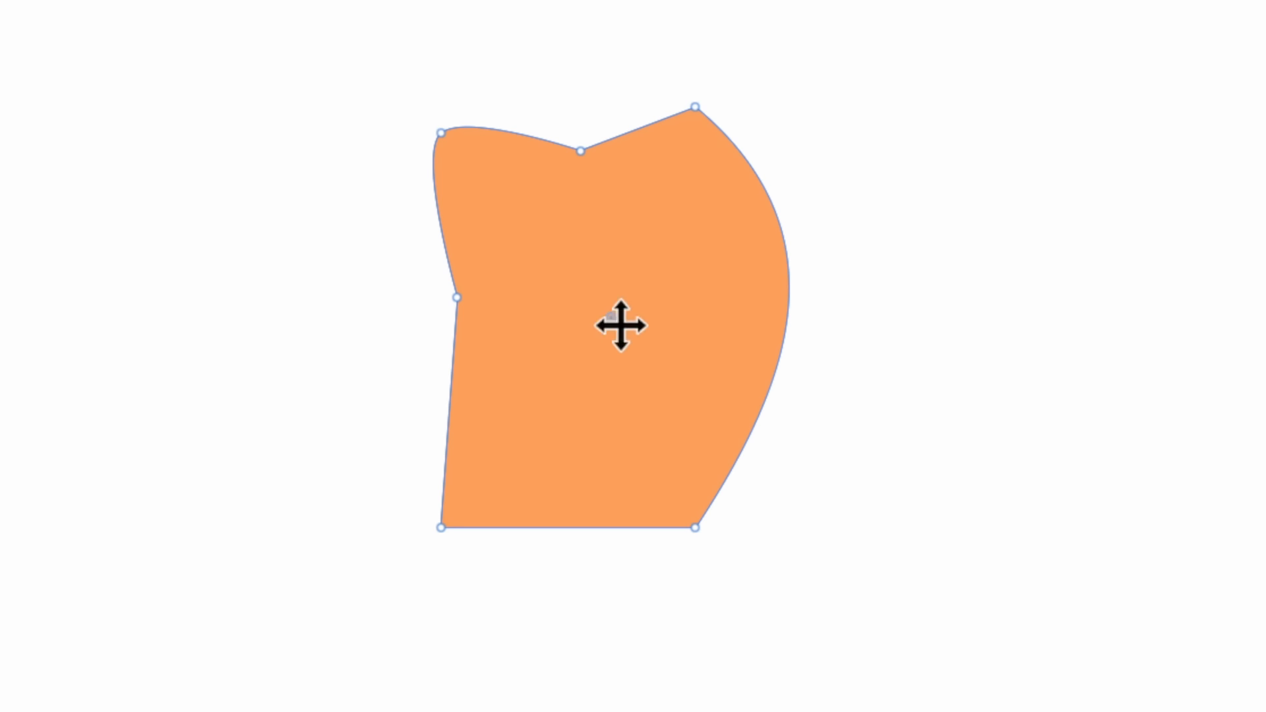
pyautogui.moveTo(696, 530); pyautogui.dragTo(720, 601)
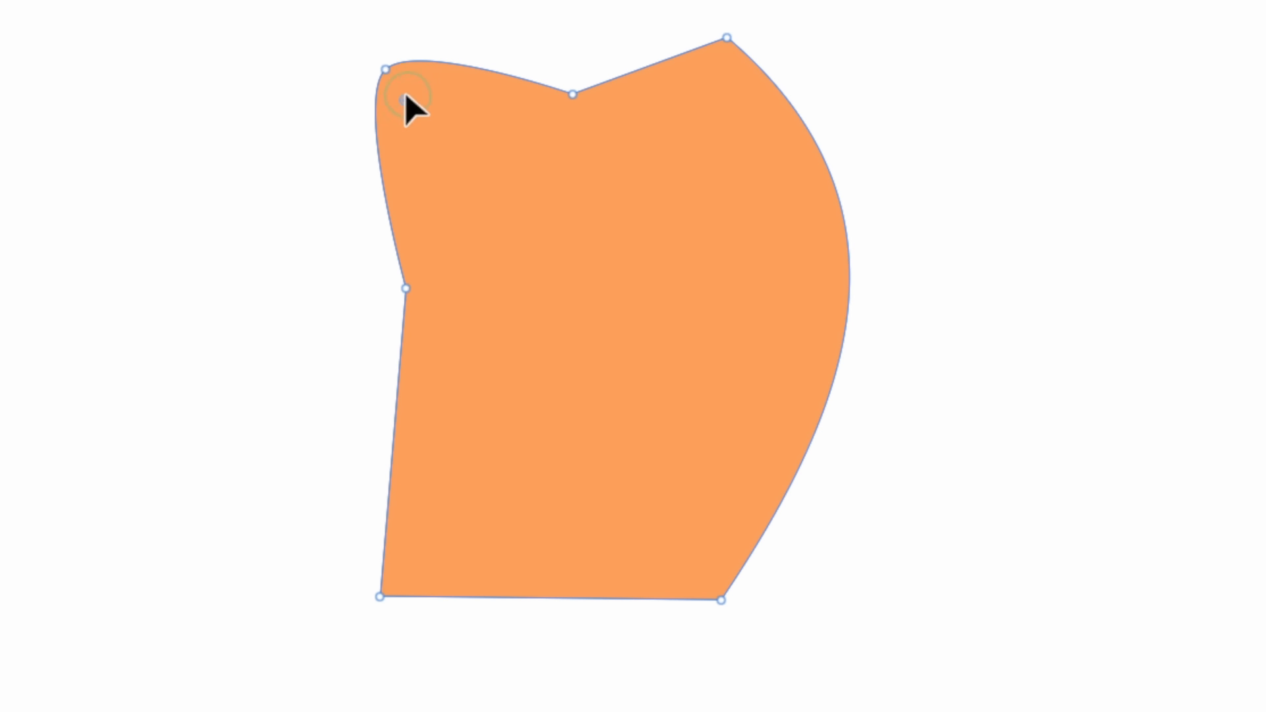
pyautogui.moveTo(721, 600); pyautogui.dragTo(785, 680)
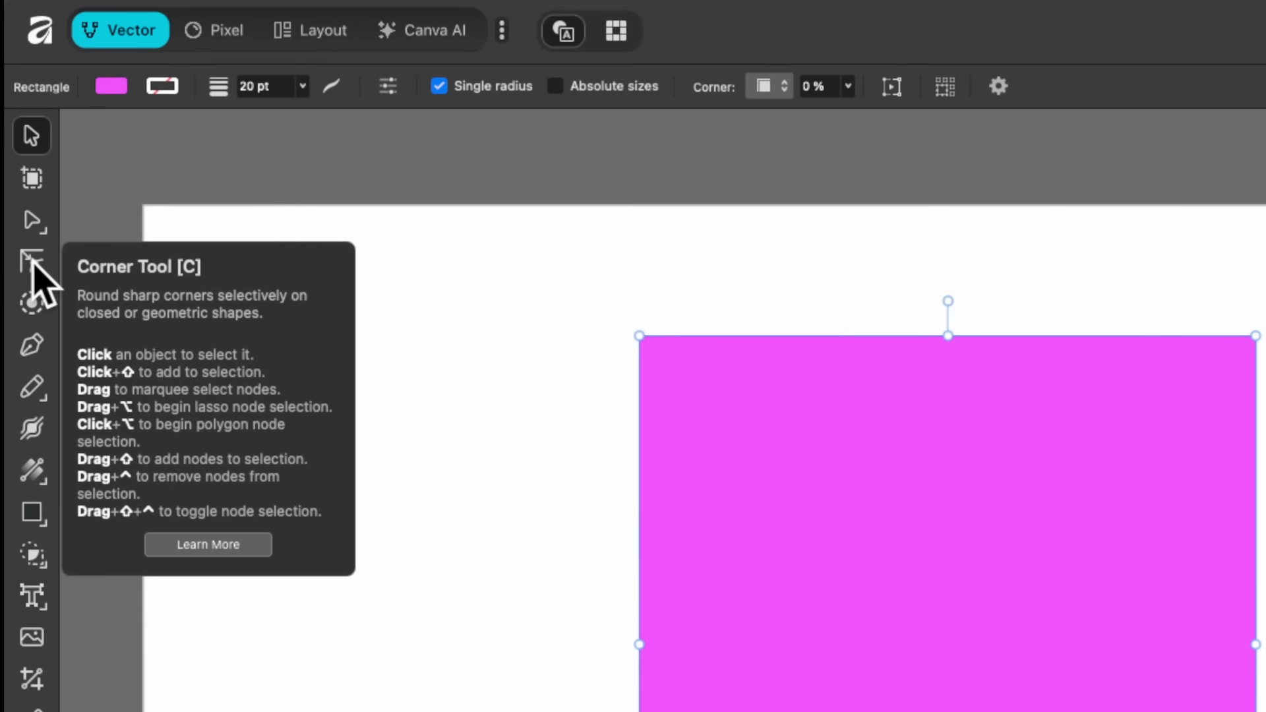
# Round both upper corners of the magenta rectangle together with the Corner Tool, to a radius of about 359 px
pyautogui.click(16, 149)
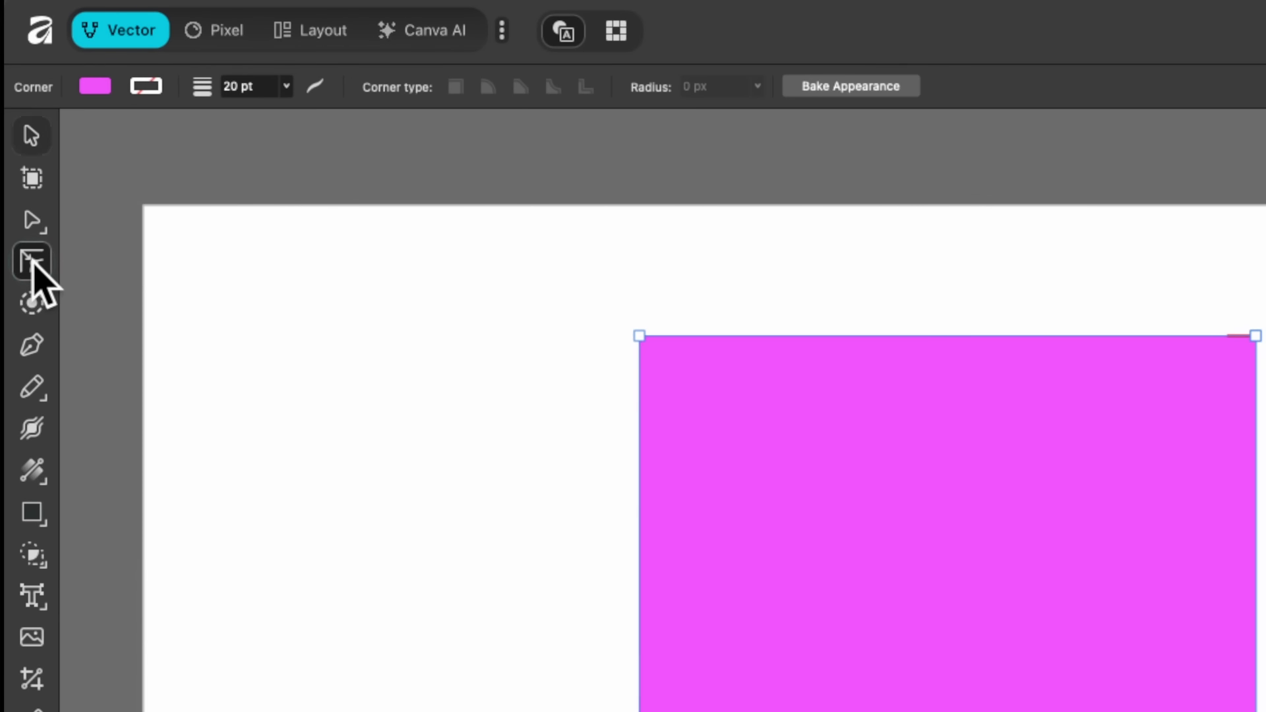
pyautogui.click(639, 337)
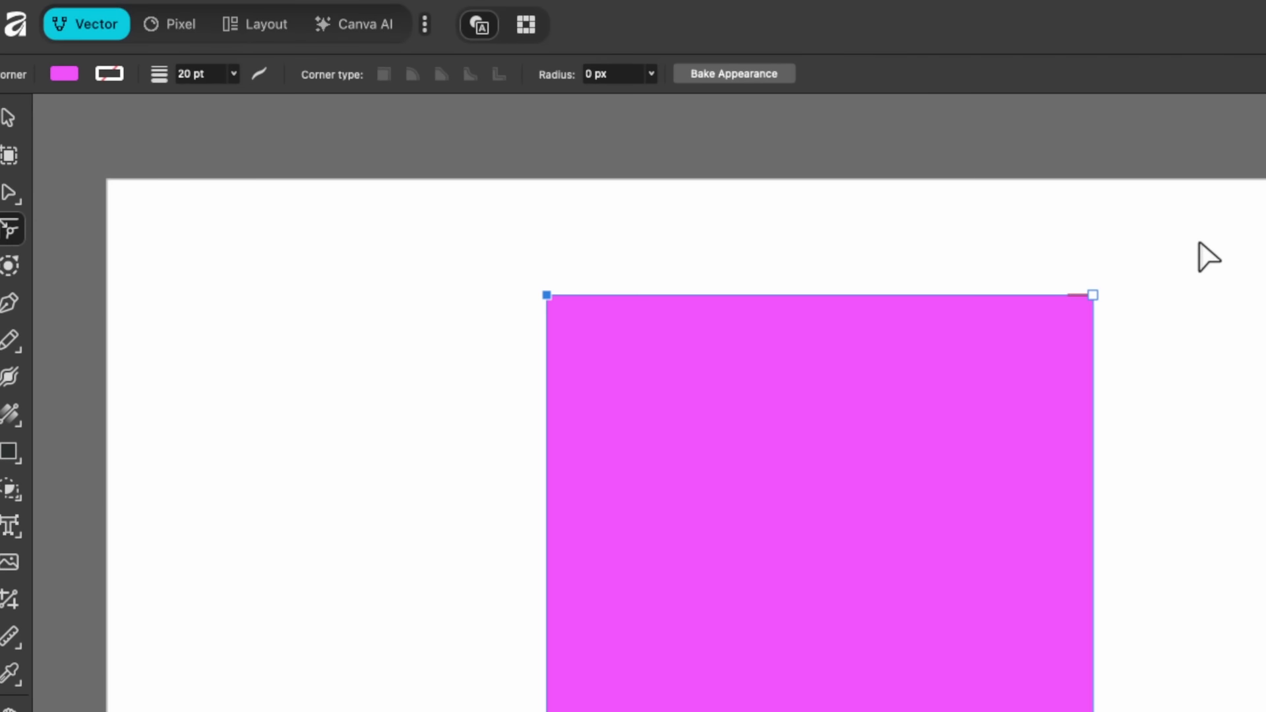
pyautogui.moveTo(1192, 242); pyautogui.dragTo(495, 397)
pyautogui.moveTo(547, 296); pyautogui.dragTo(797, 590)
pyautogui.press('a')
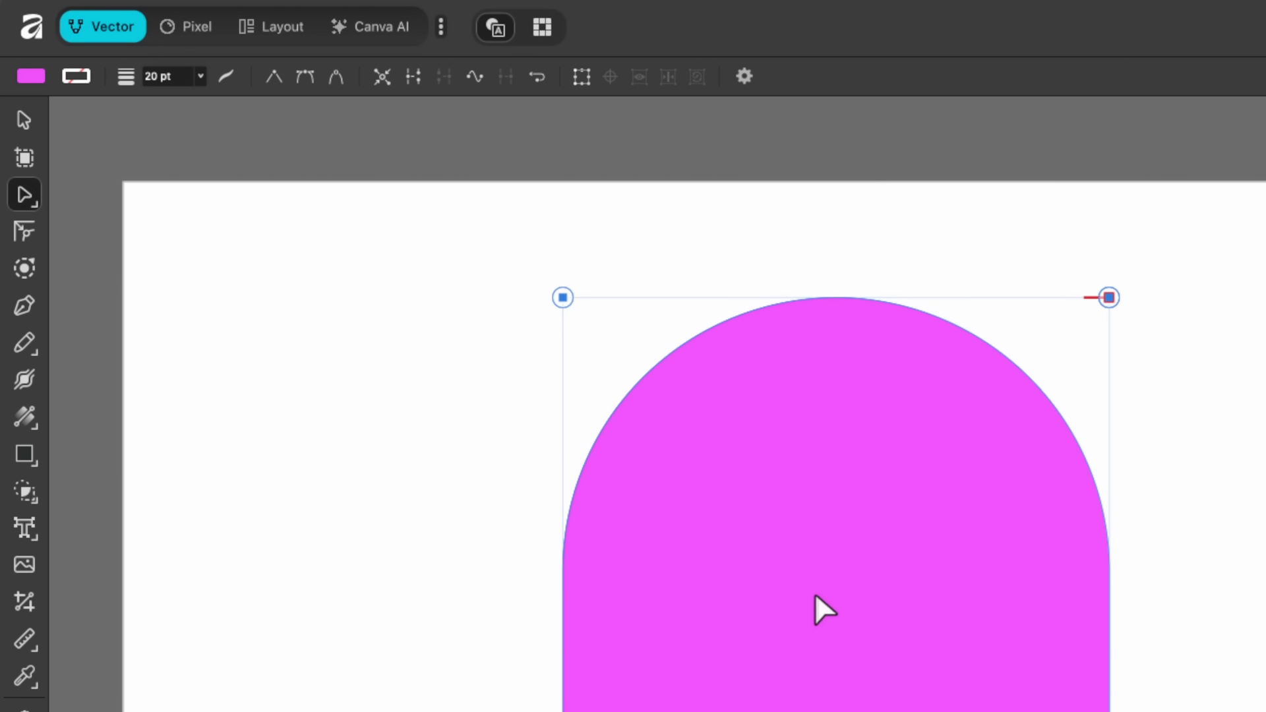
# Cycle the two selected corners through straight, concave and square cutout types with the Corner Tool, and reduce their radius to about 258 px
pyautogui.click(25, 232)
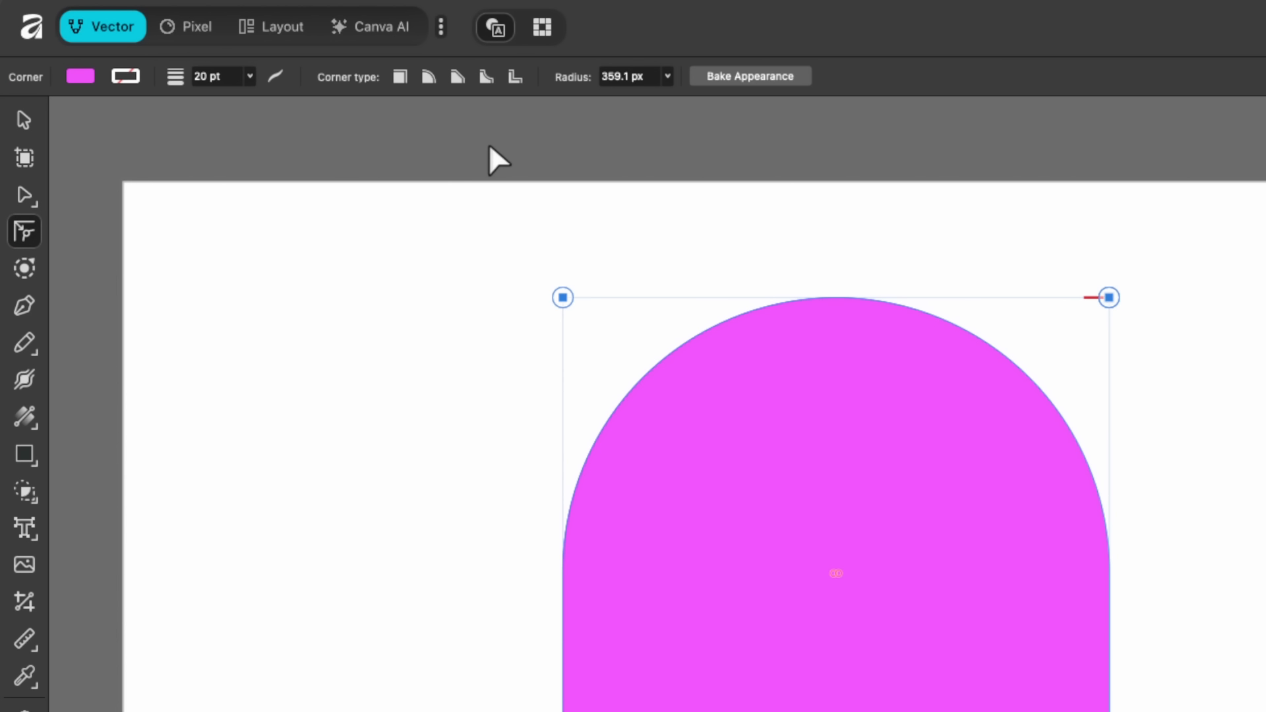
pyautogui.click(455, 76)
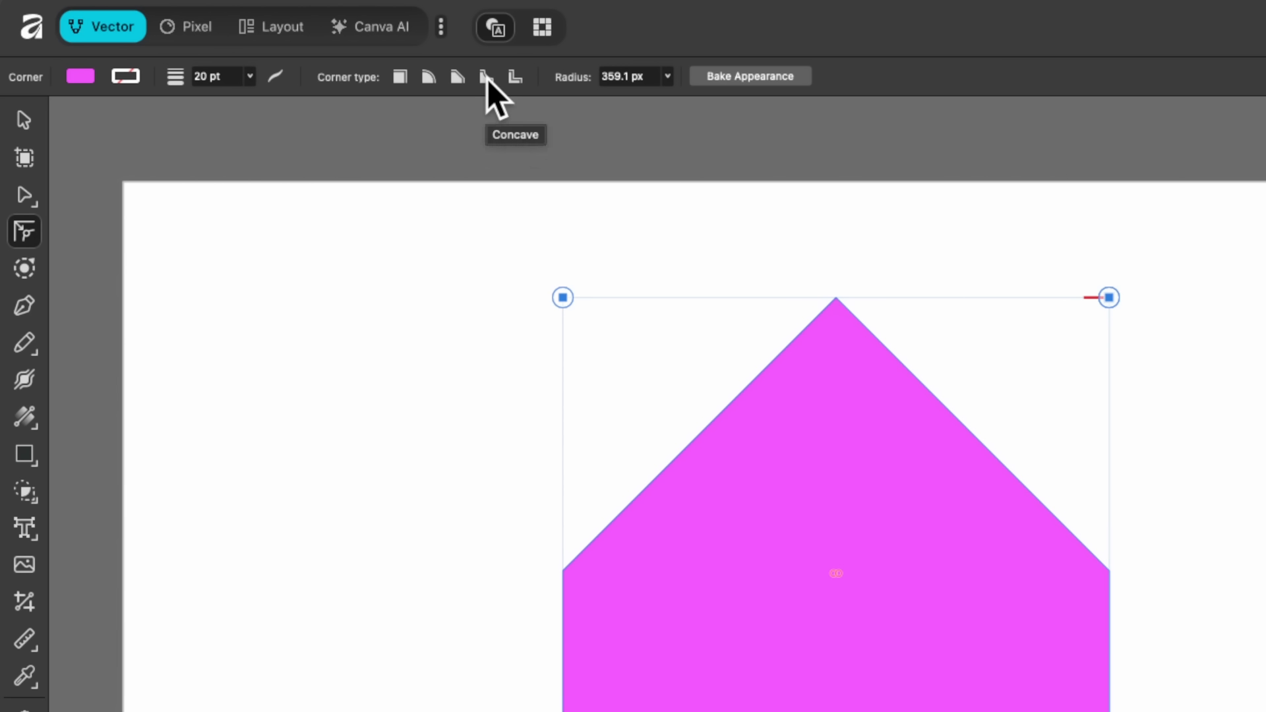
pyautogui.click(486, 77)
pyautogui.click(514, 76)
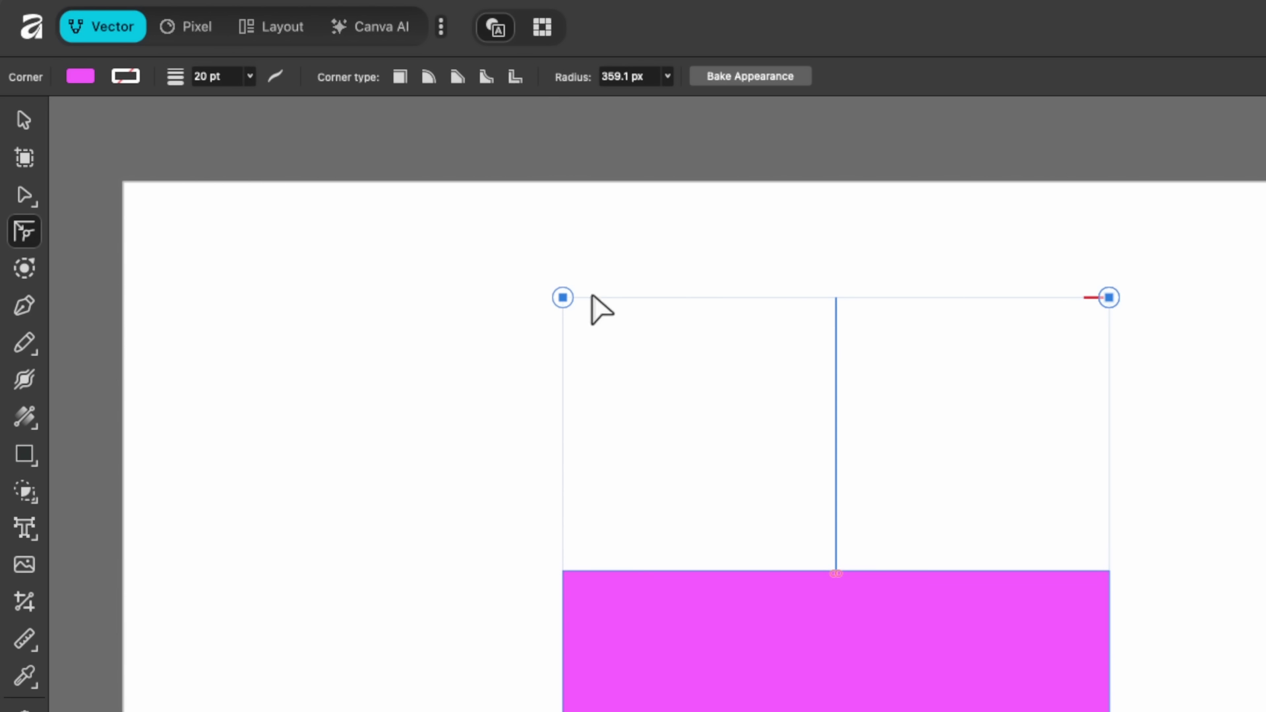
pyautogui.moveTo(563, 300); pyautogui.dragTo(760, 495)
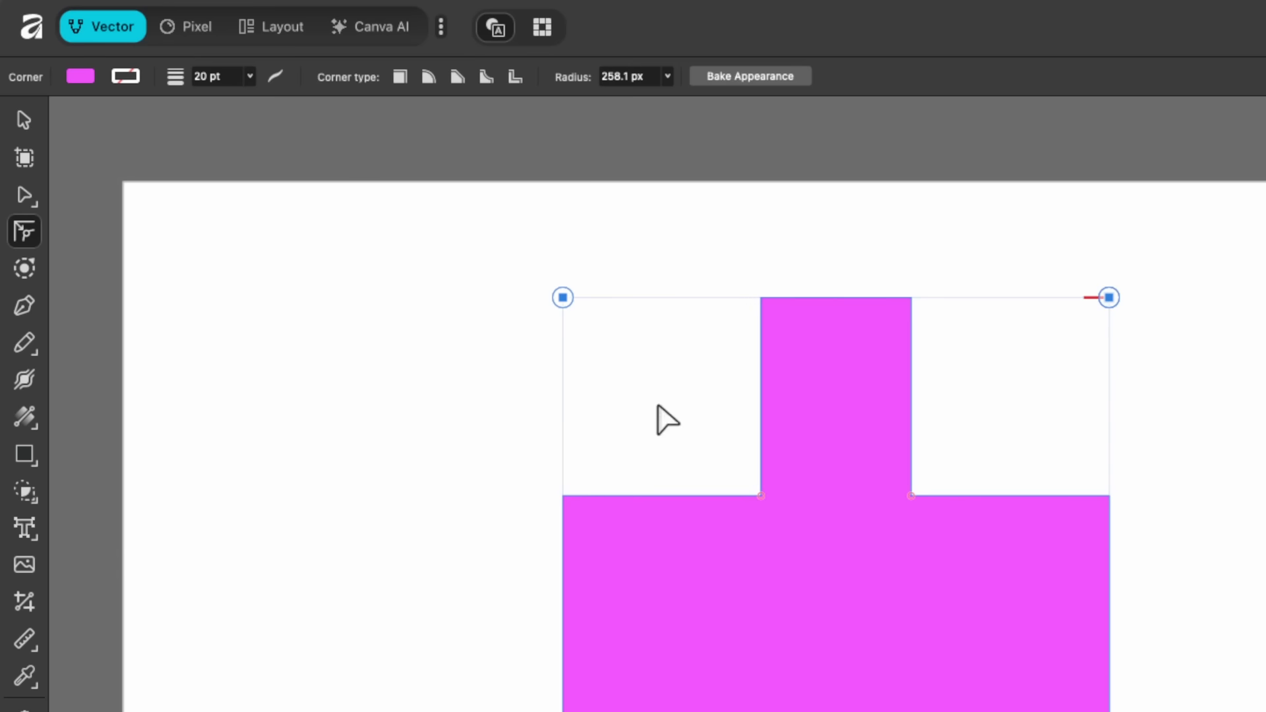
# Reduce only the upper-left cutout's radius to about 202 px and scale the shape down around its centre to about 677 px wide
pyautogui.click(563, 298)
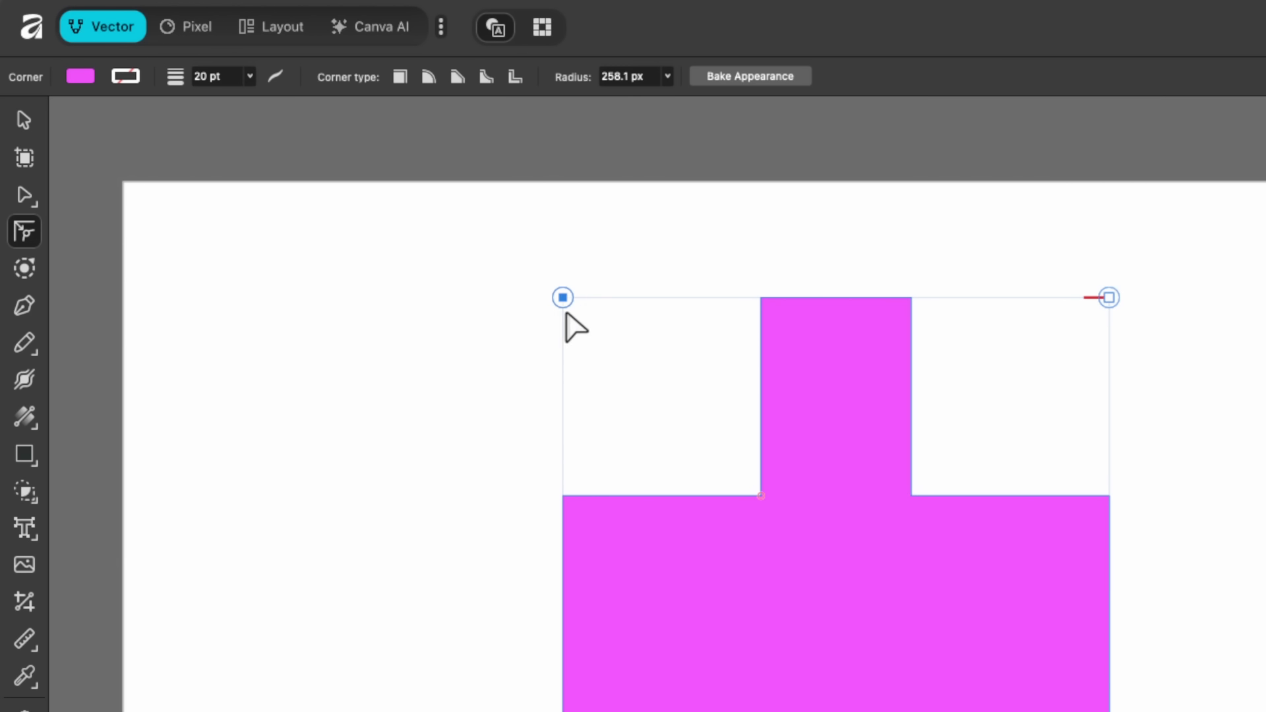
pyautogui.moveTo(564, 307); pyautogui.dragTo(725, 457)
pyautogui.moveTo(717, 451); pyautogui.dragTo(716, 451)
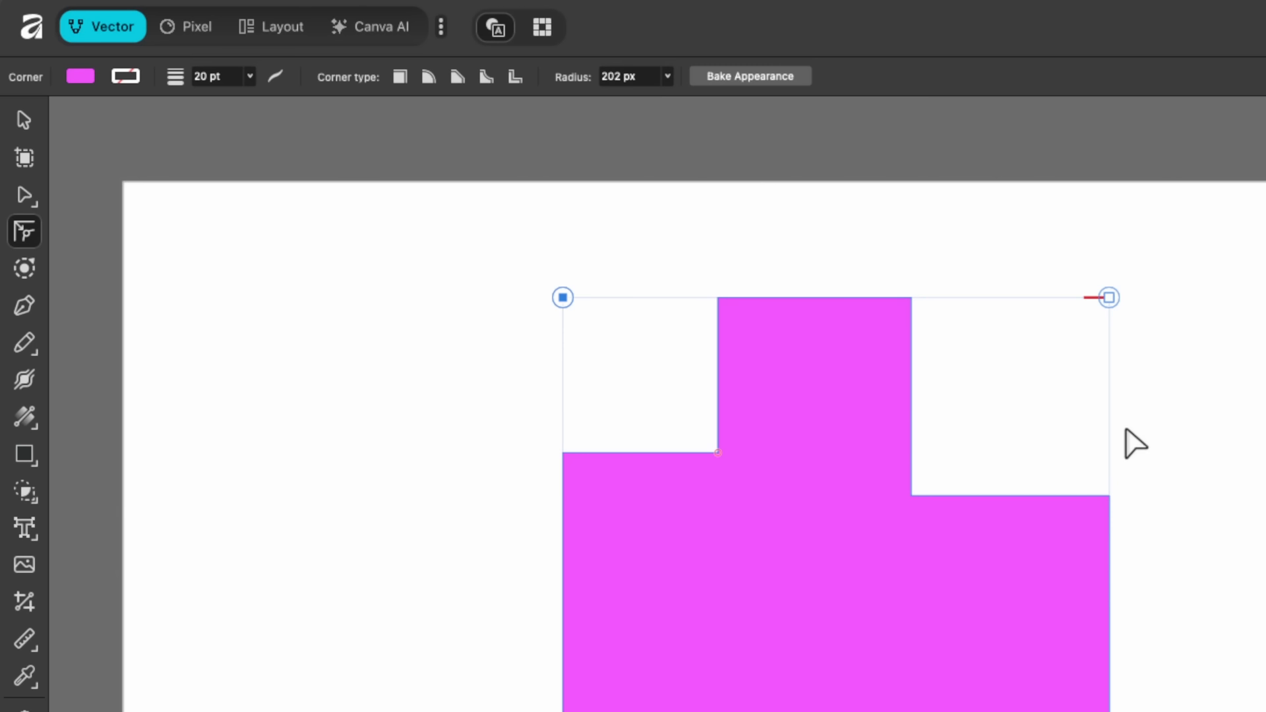
pyautogui.press('v')
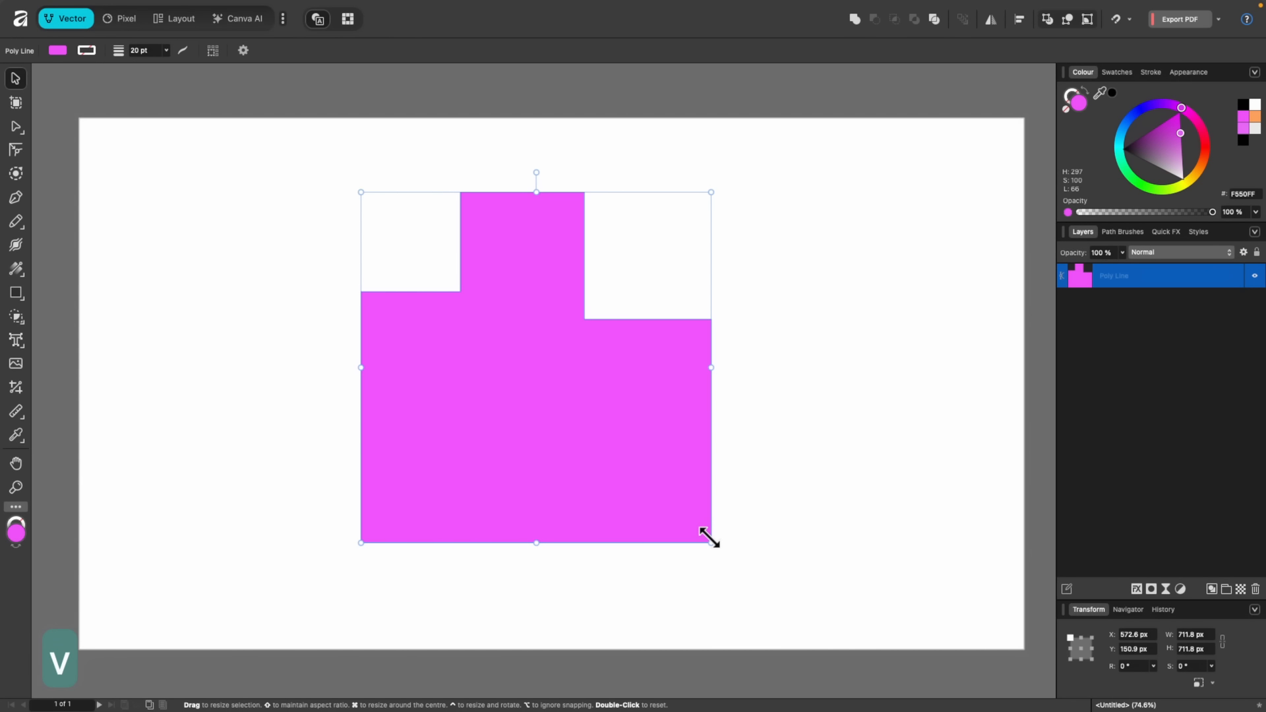
pyautogui.moveTo(710, 538); pyautogui.dragTo(681, 562)
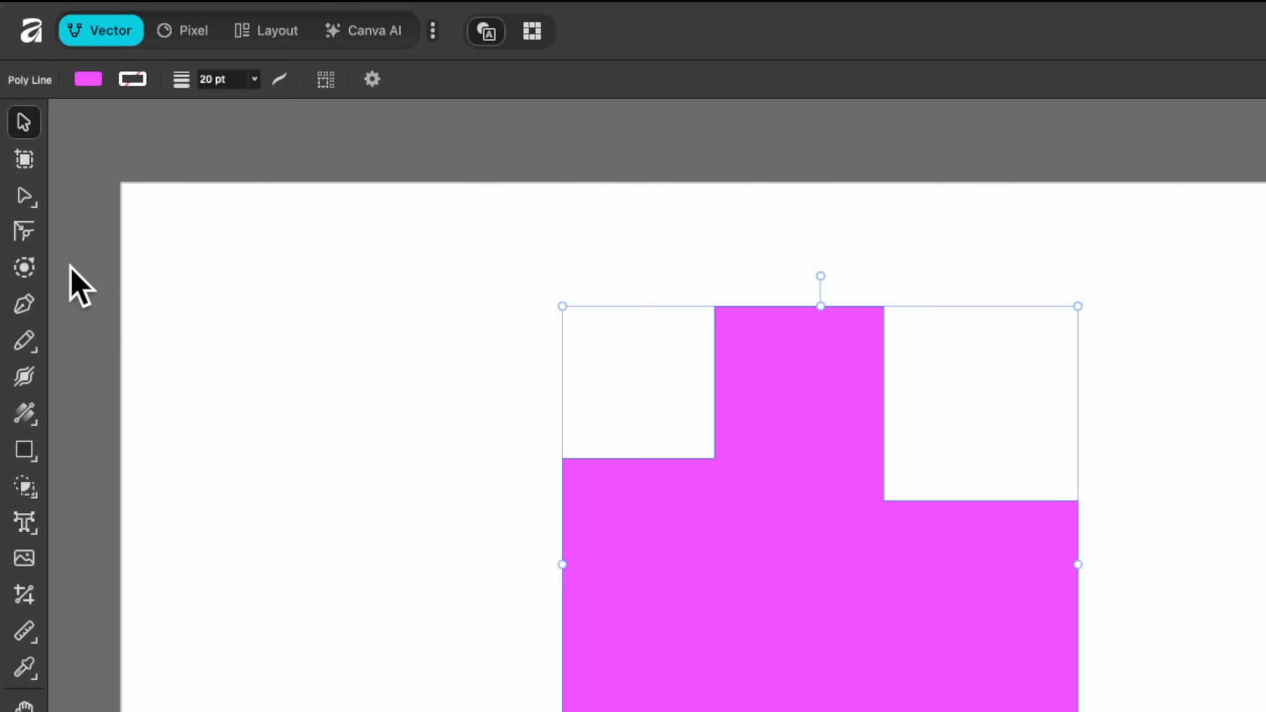
# Bake the magenta shape's corner appearance into regular nodes and try resizing the baked shape with the Move tool
pyautogui.click(37, 242)
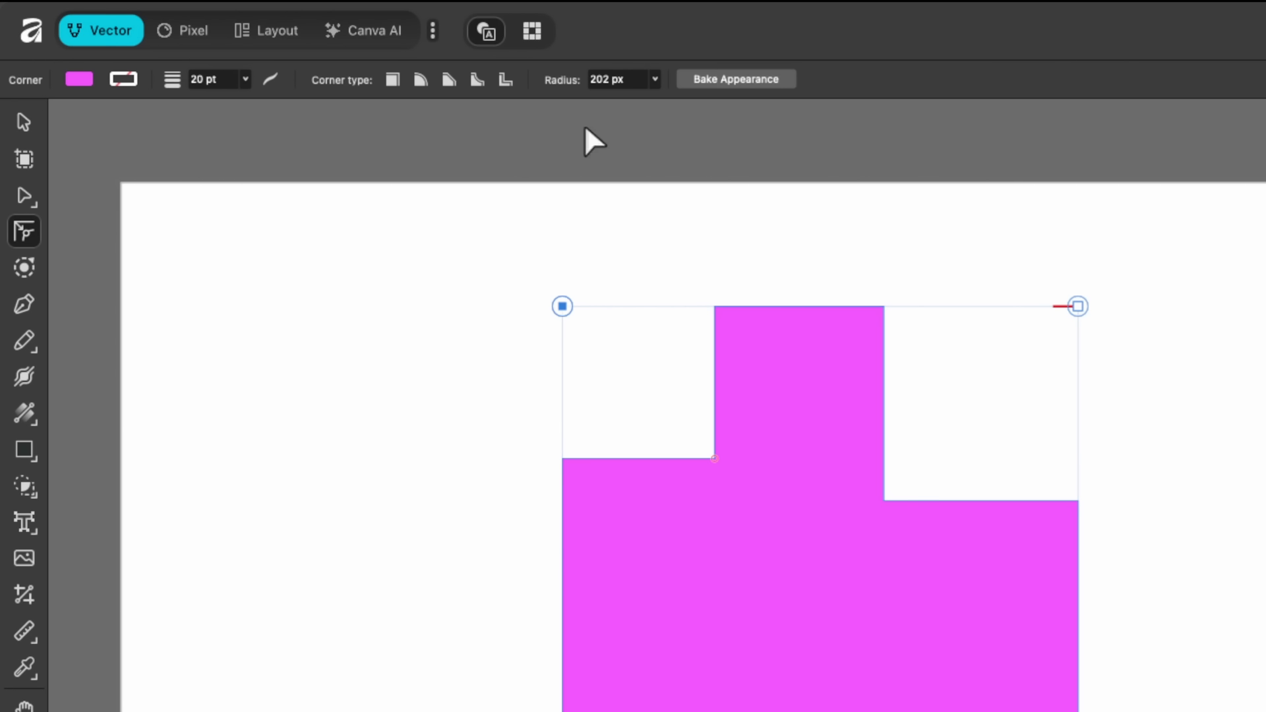
pyautogui.click(737, 82)
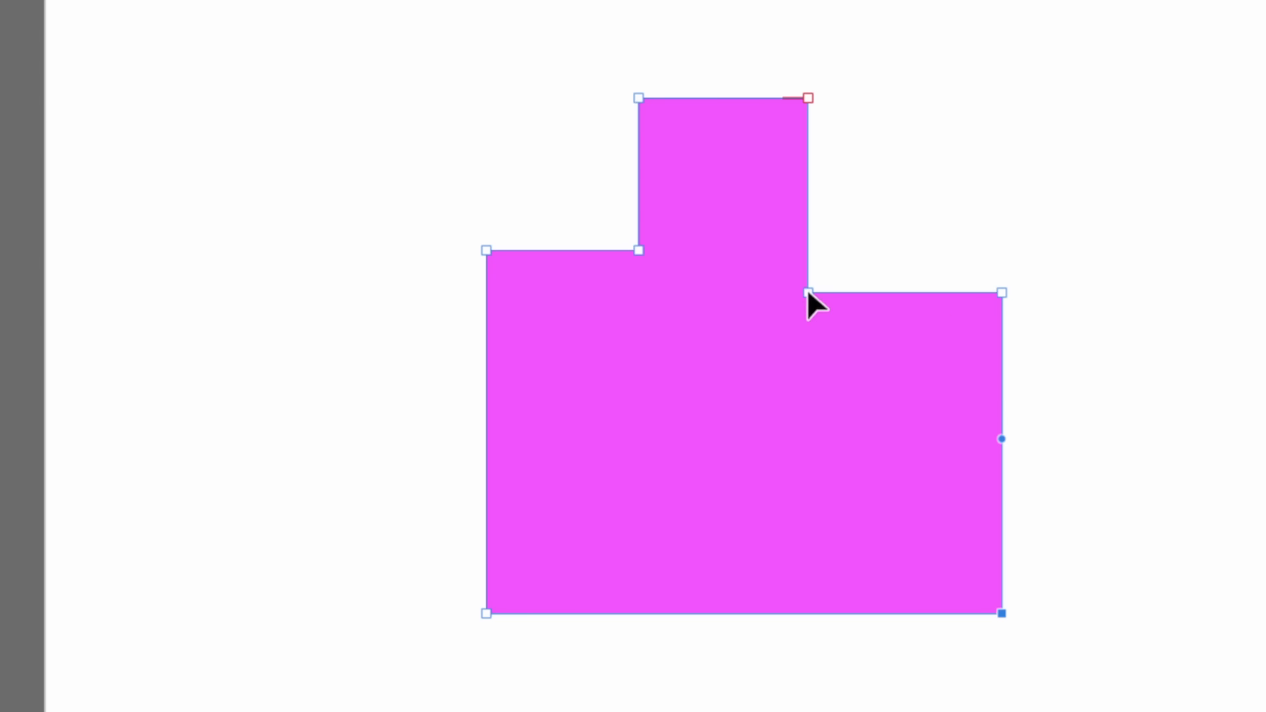
pyautogui.press('v')
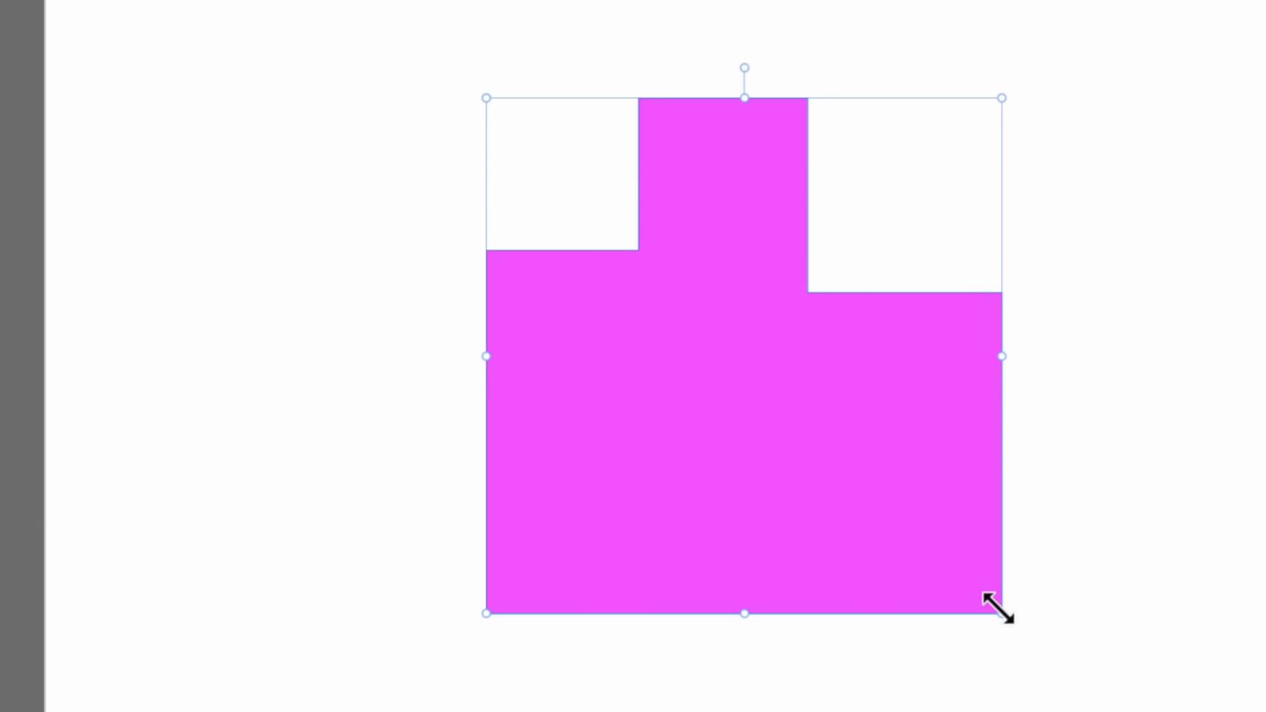
pyautogui.moveTo(998, 607)
pyautogui.mouseDown()
pyautogui.moveTo(800, 395)
pyautogui.moveTo(1062, 644)
pyautogui.moveTo(813, 433)
pyautogui.moveTo(1020, 605)
pyautogui.mouseUp()
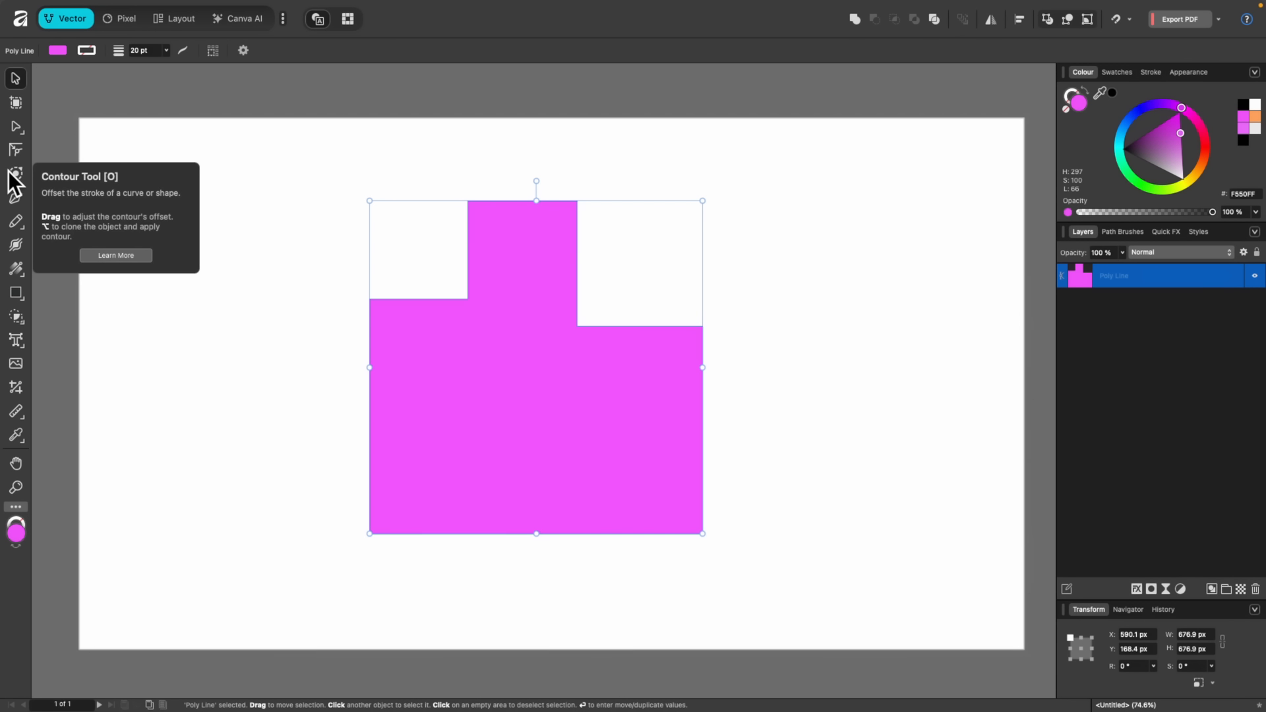
# Contour the magenta shape with the Contour Tool, first inward, finally outward to an offset of about 75.9 px
pyautogui.click(9, 173)
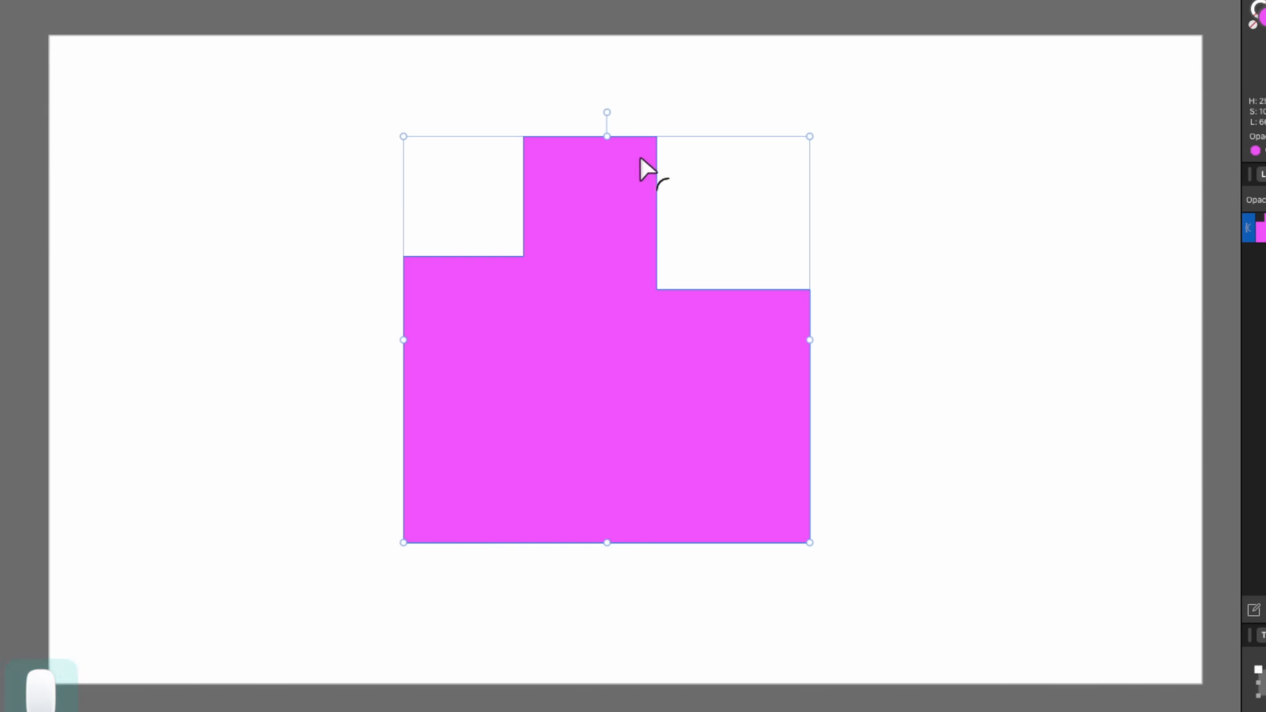
pyautogui.moveTo(640, 156); pyautogui.dragTo(600, 200)
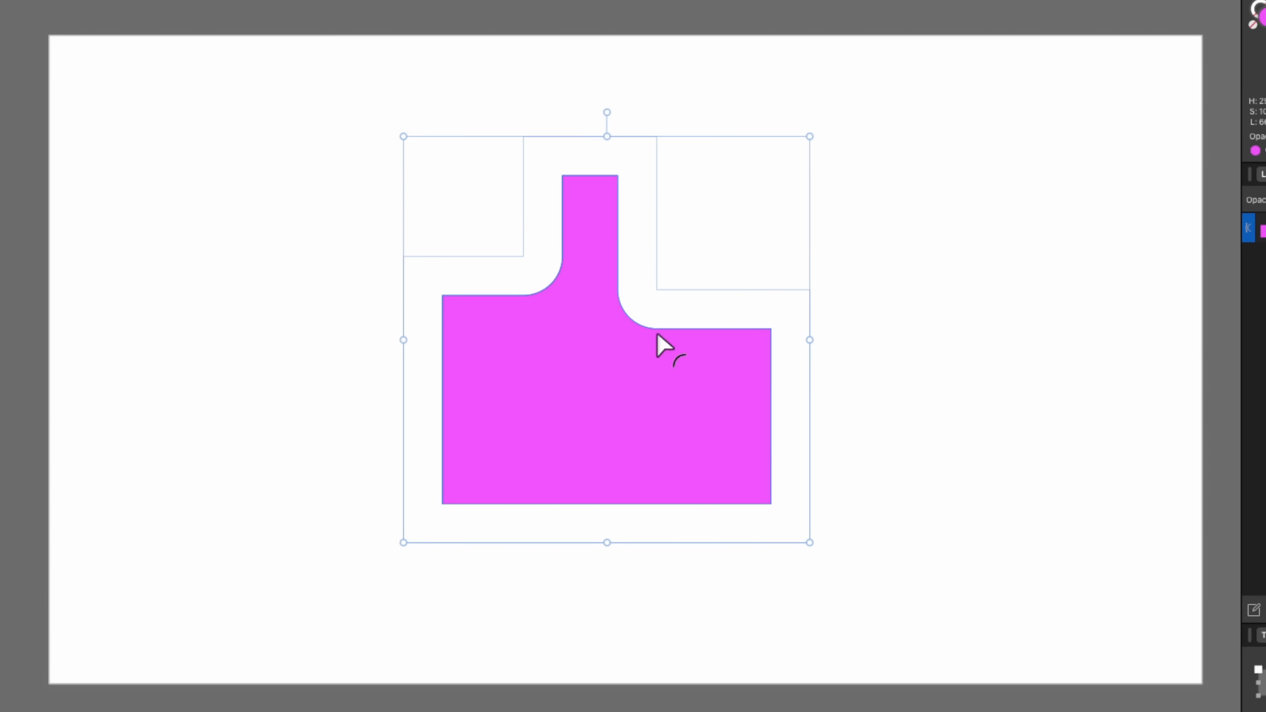
pyautogui.moveTo(603, 264); pyautogui.dragTo(684, 161)
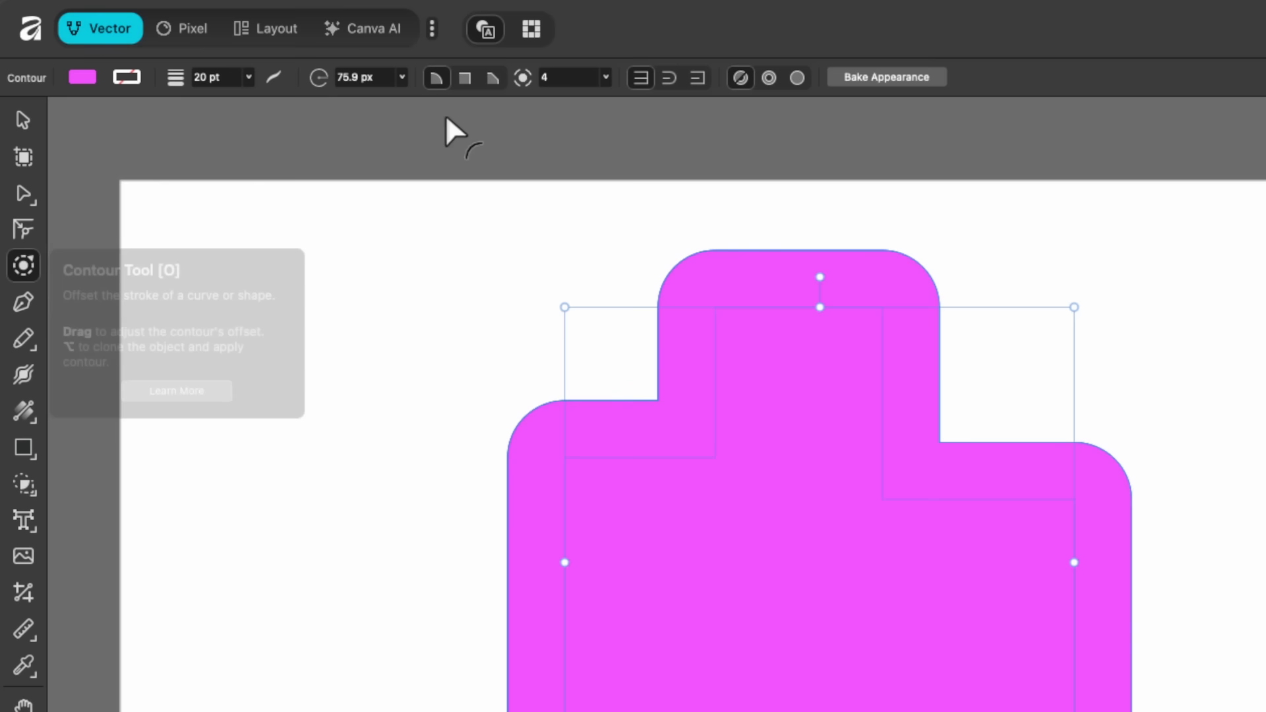
# Switch the contour corners from rounded to square and finally bevelled, reduce the offset to about 34 px, and bake the appearance
pyautogui.click(465, 79)
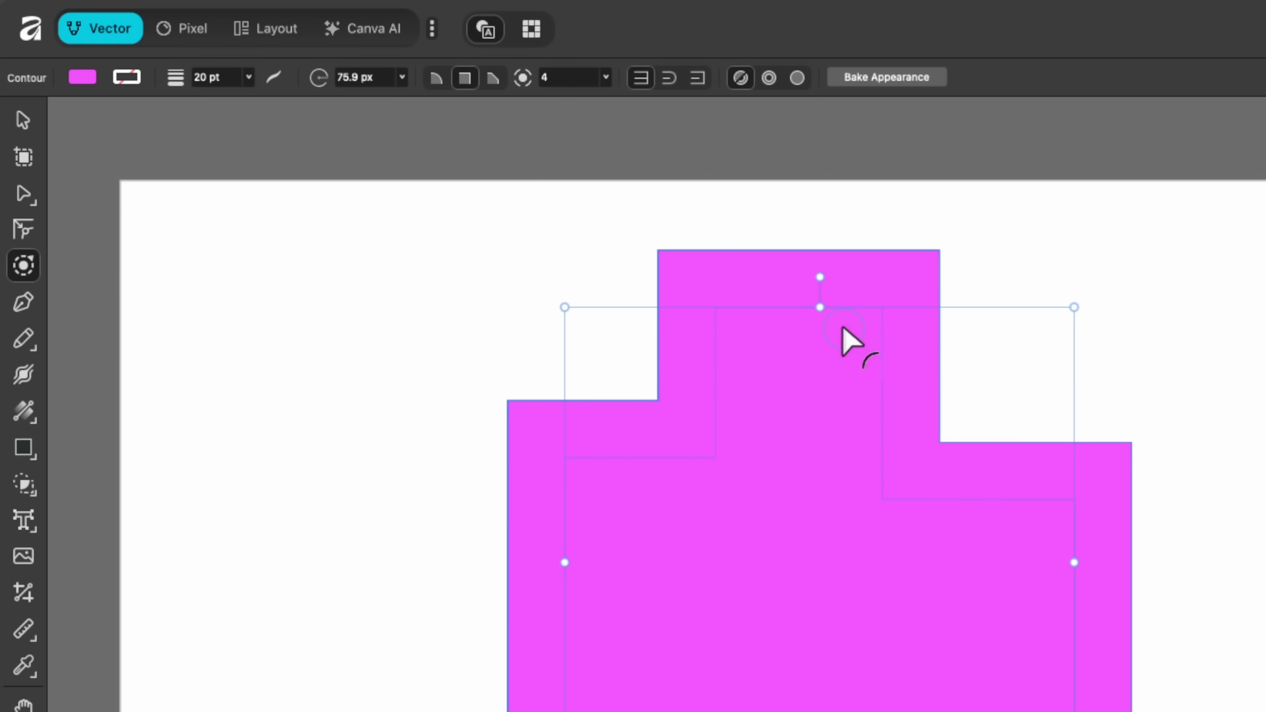
pyautogui.moveTo(841, 323)
pyautogui.mouseDown()
pyautogui.moveTo(748, 432)
pyautogui.moveTo(751, 410)
pyautogui.moveTo(837, 327)
pyautogui.moveTo(756, 403)
pyautogui.moveTo(813, 362)
pyautogui.moveTo(765, 421)
pyautogui.moveTo(856, 320)
pyautogui.mouseUp()
pyautogui.click(489, 78)
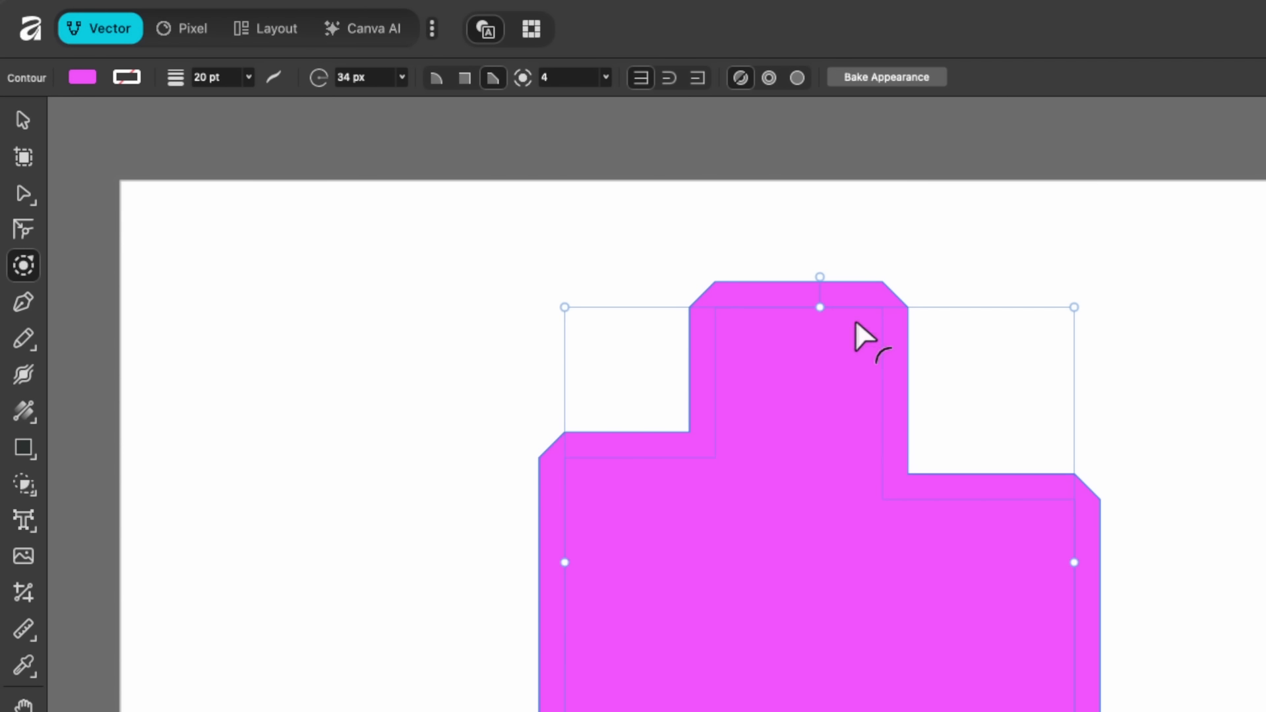
pyautogui.click(900, 87)
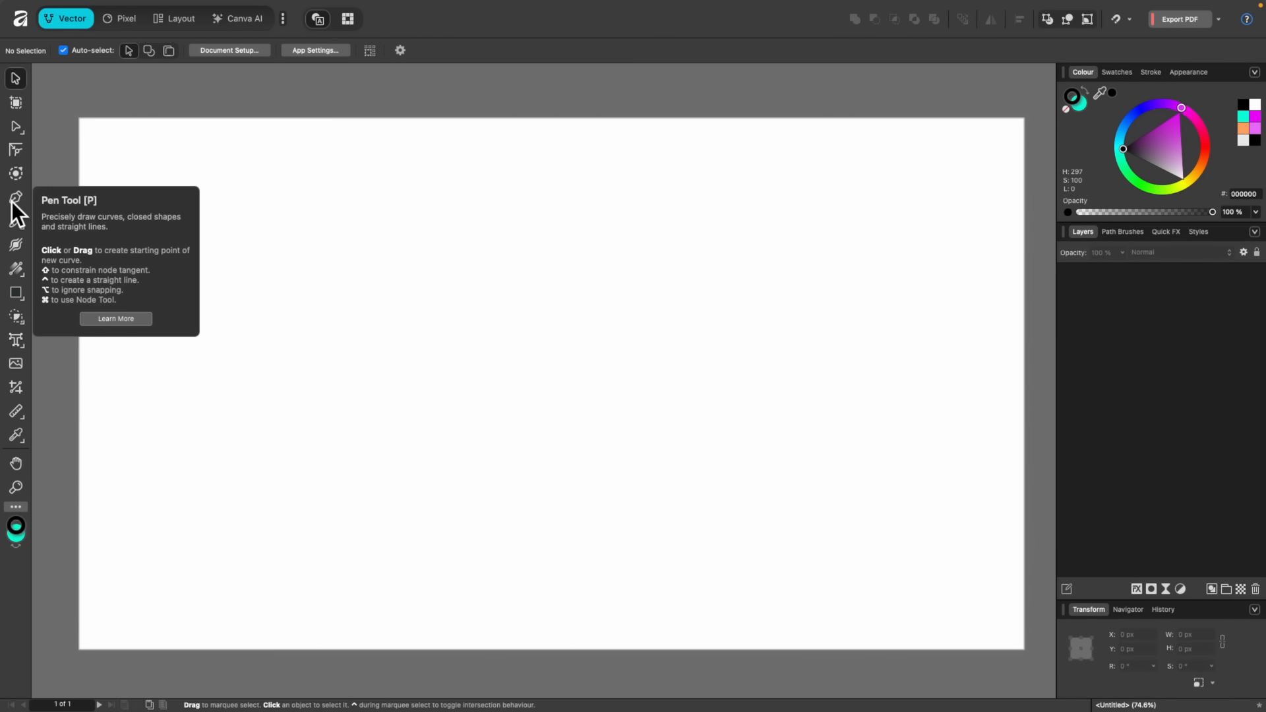
# Draw a closed letter P with the Pen Tool, using straight stem segments and a curved bowl, with teal fill and 20 pt black stroke
pyautogui.click(13, 199)
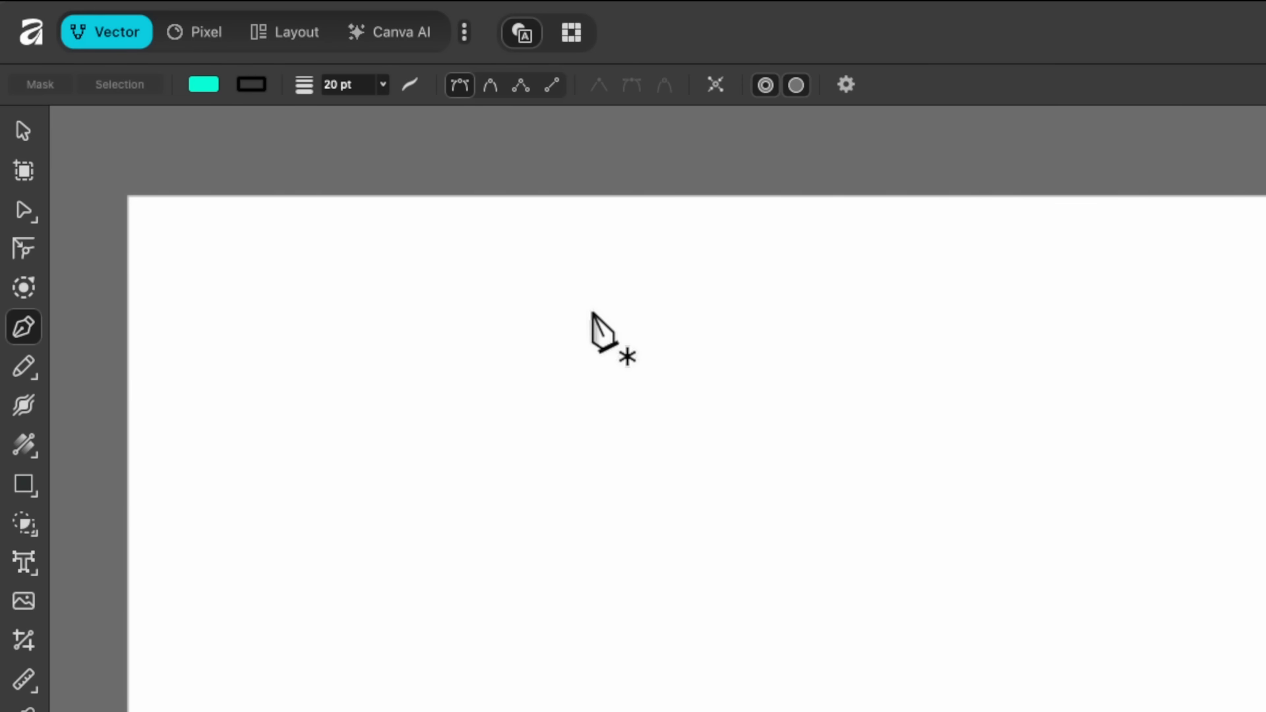
pyautogui.click(568, 328)
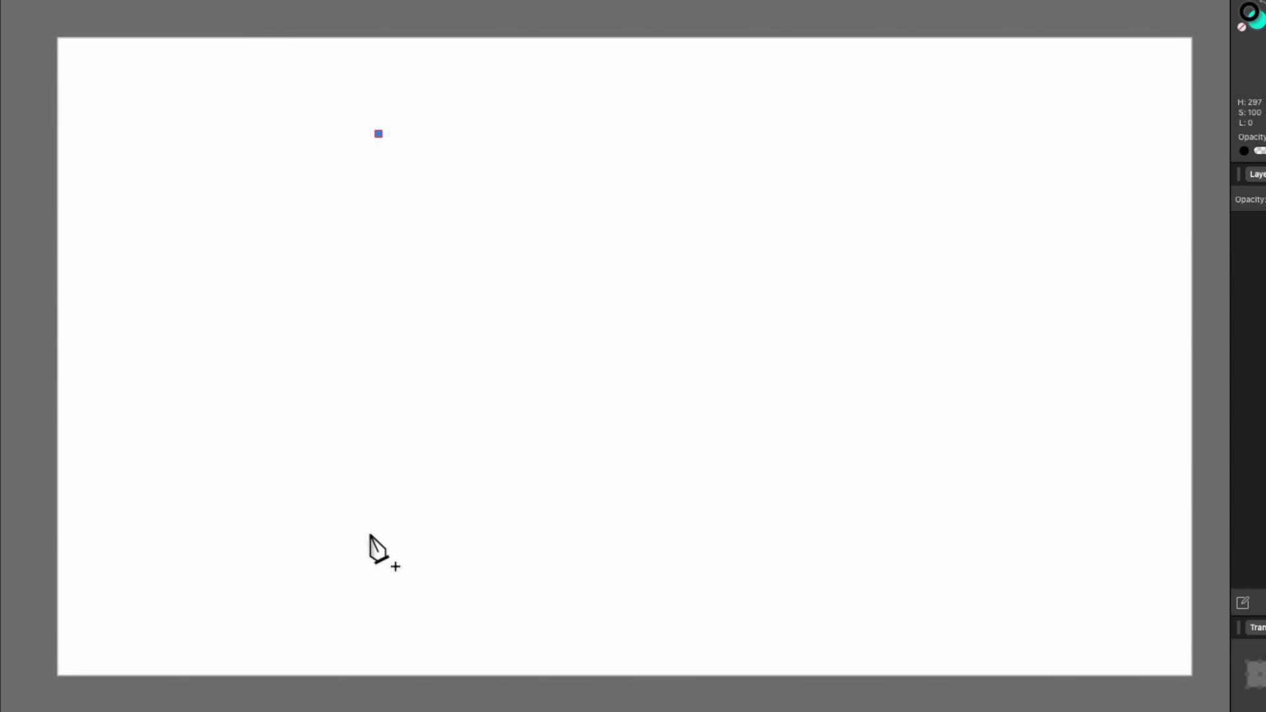
pyautogui.click(370, 532)
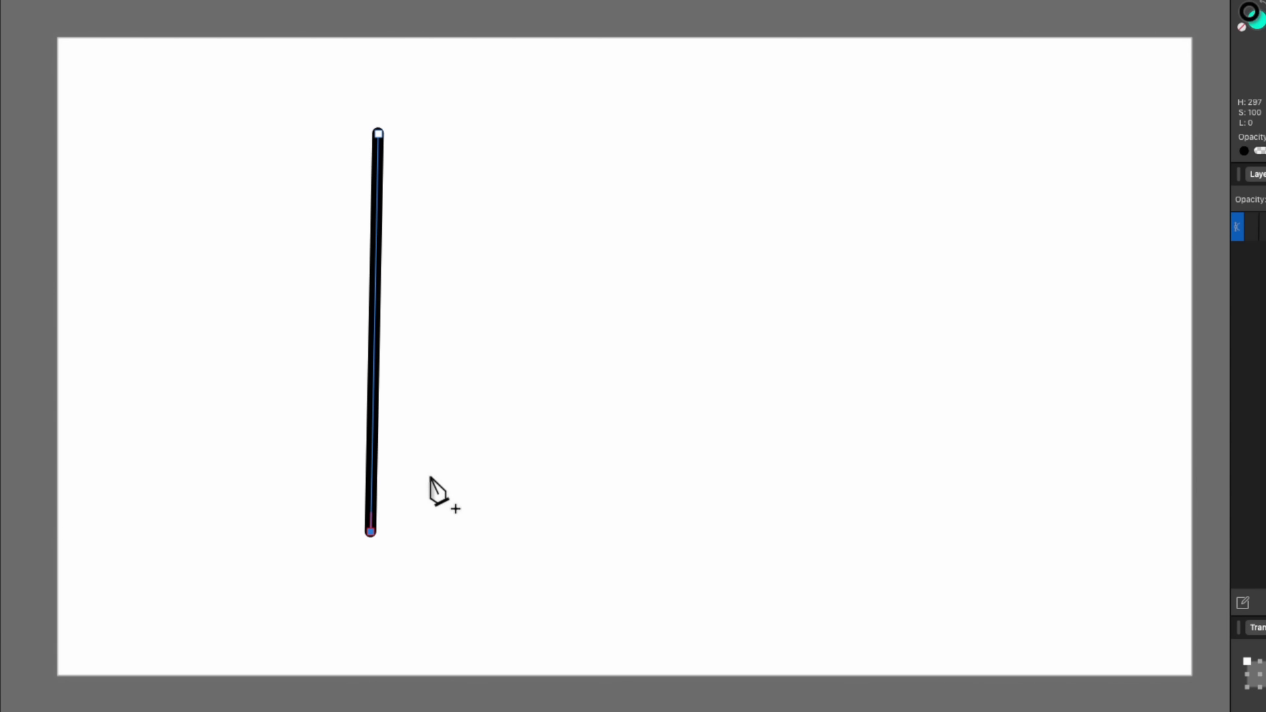
pyautogui.click(453, 534)
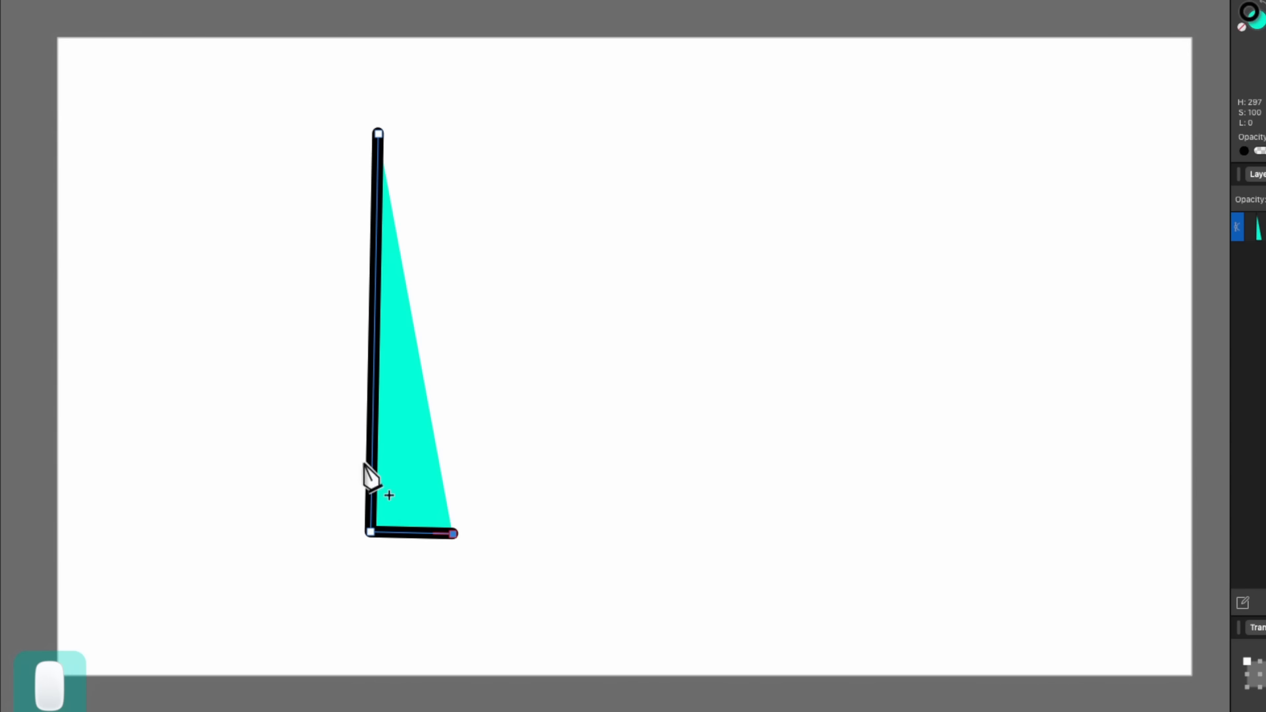
pyautogui.click(455, 346)
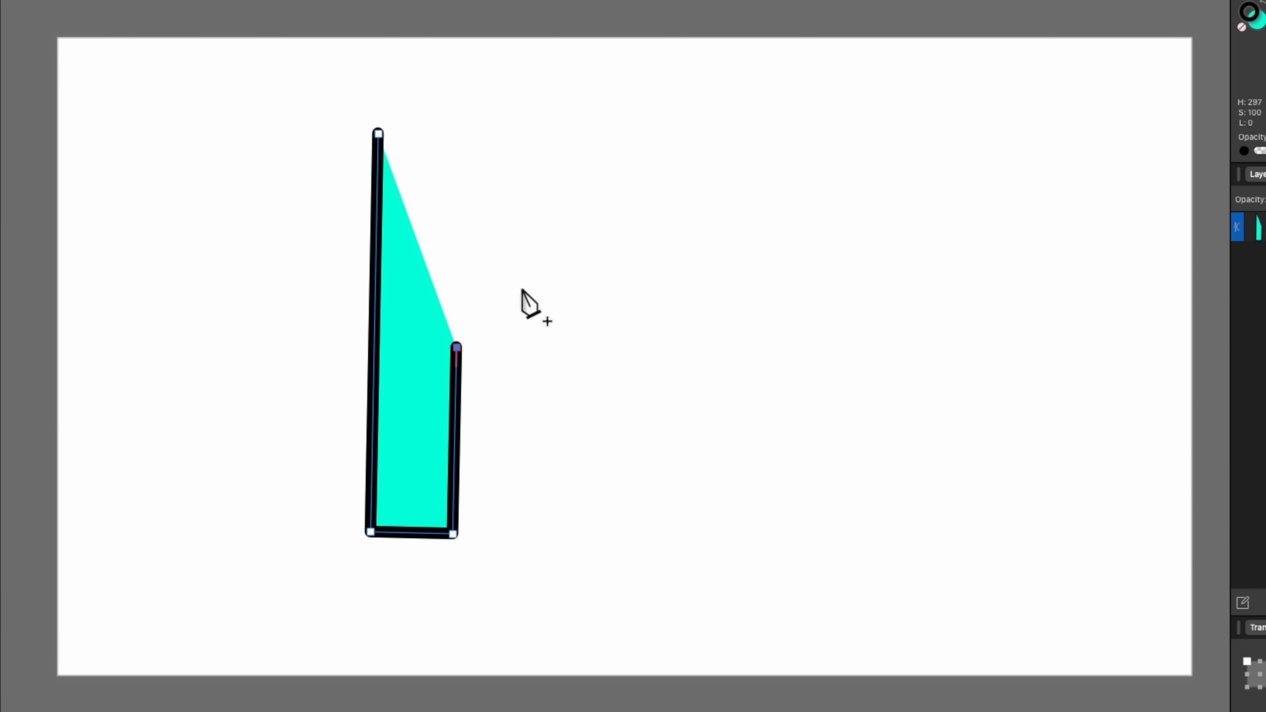
pyautogui.moveTo(613, 294); pyautogui.dragTo(668, 229)
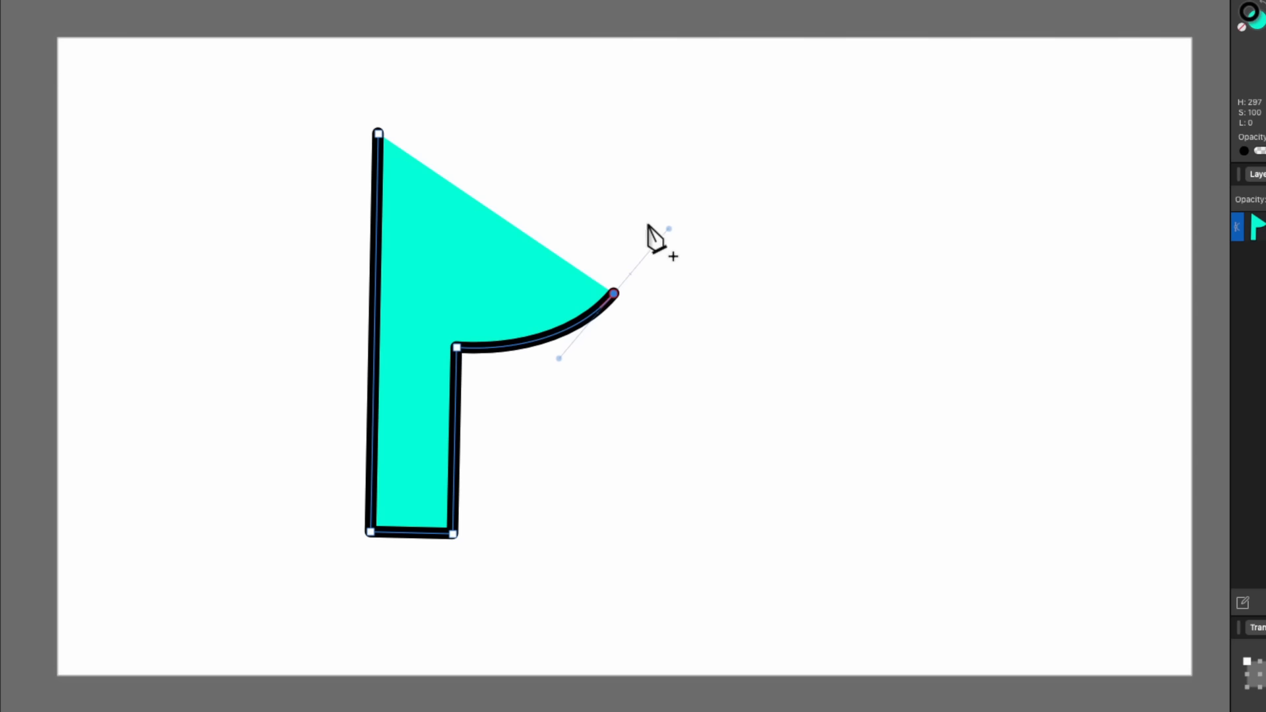
pyautogui.moveTo(599, 129); pyautogui.dragTo(537, 104)
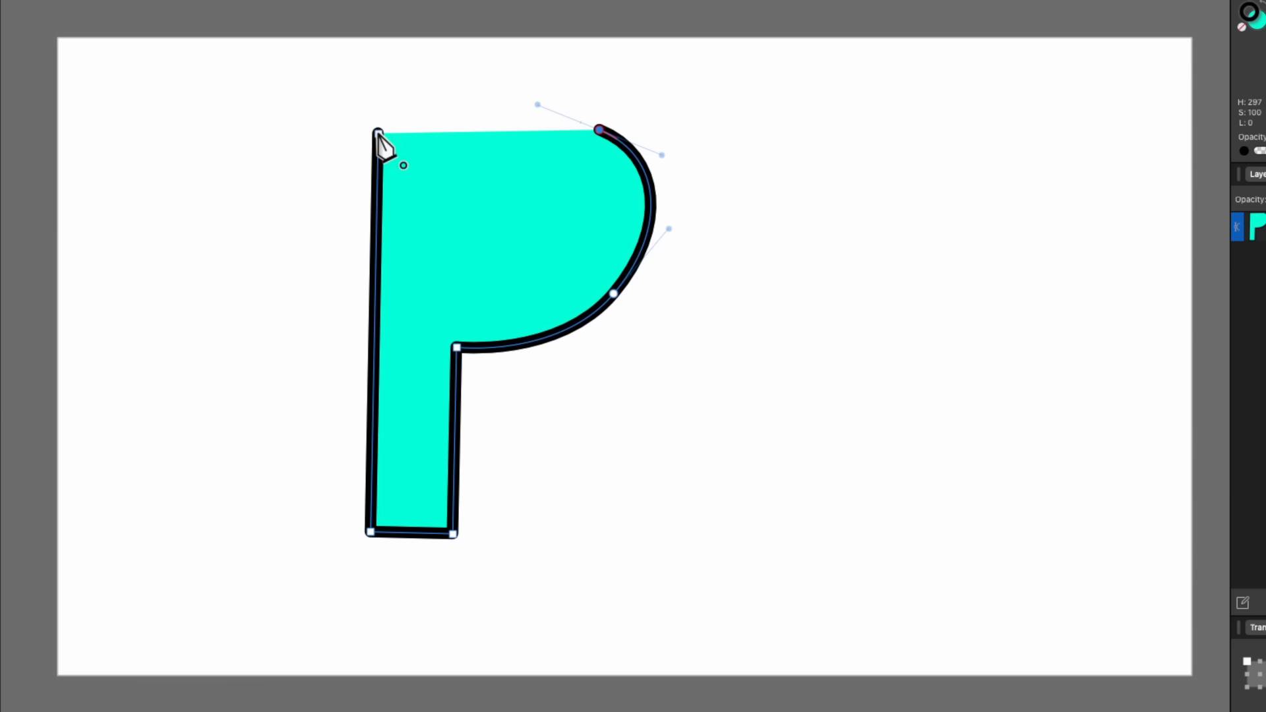
pyautogui.click(378, 134)
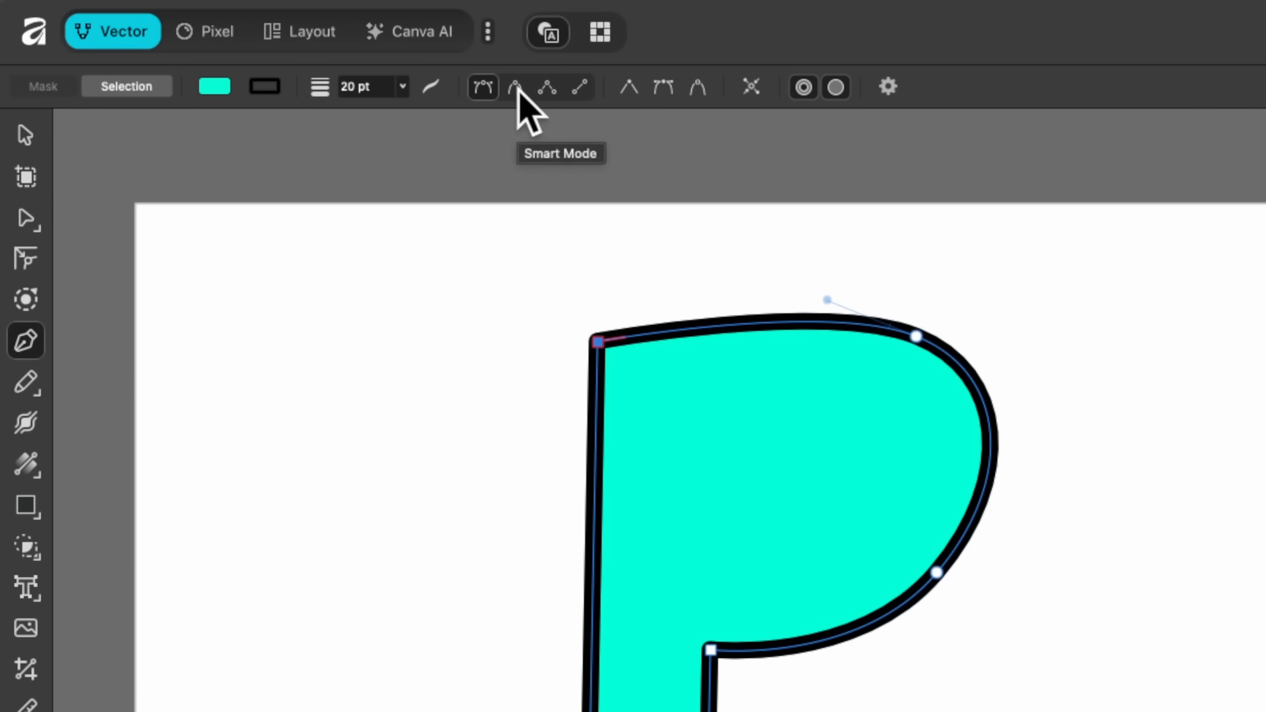
# Draw a second closed letter P beside the first with the Pen Tool in Smart Mode, placing seven nodes that curve automatically
pyautogui.click(517, 89)
pyautogui.click(1117, 334)
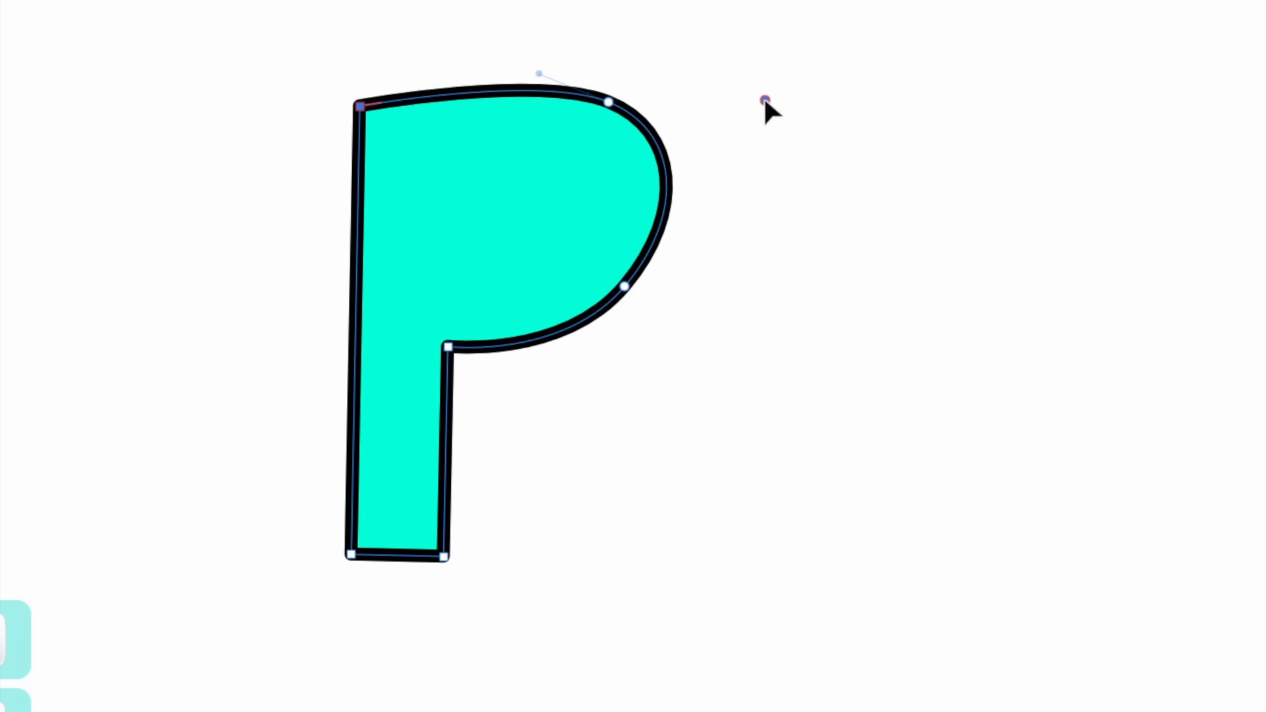
pyautogui.click(758, 565)
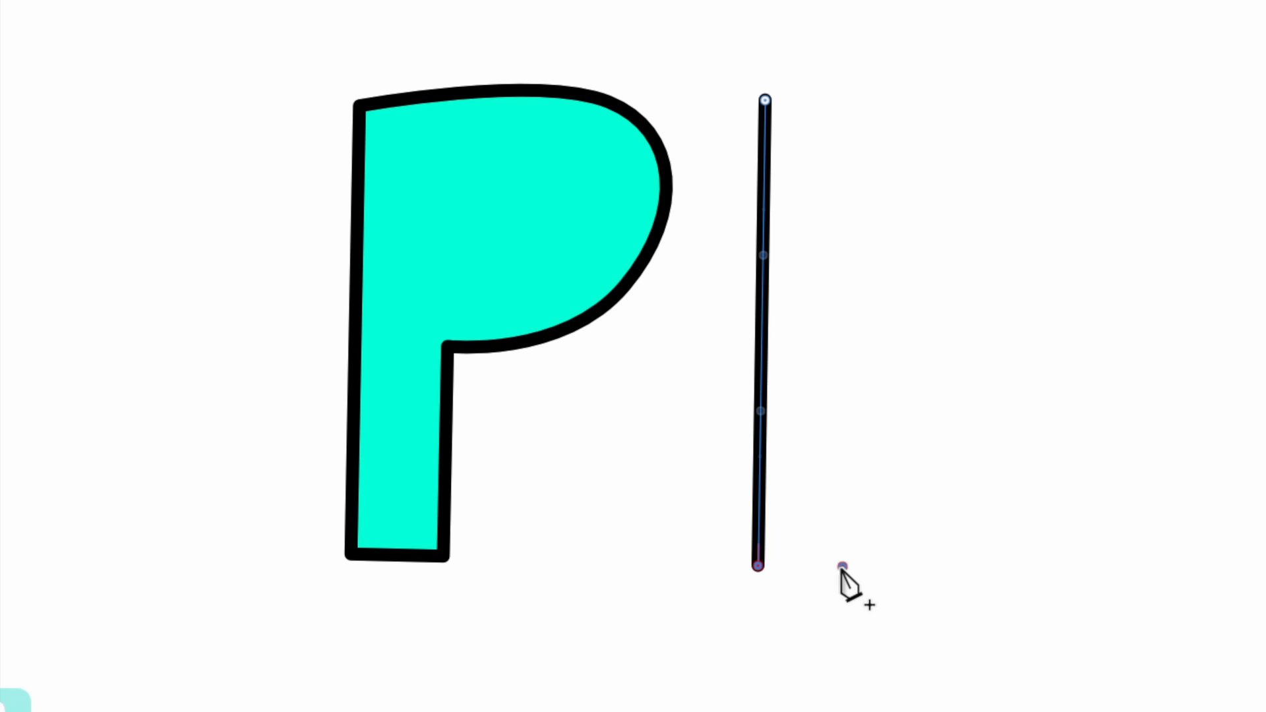
pyautogui.click(841, 562)
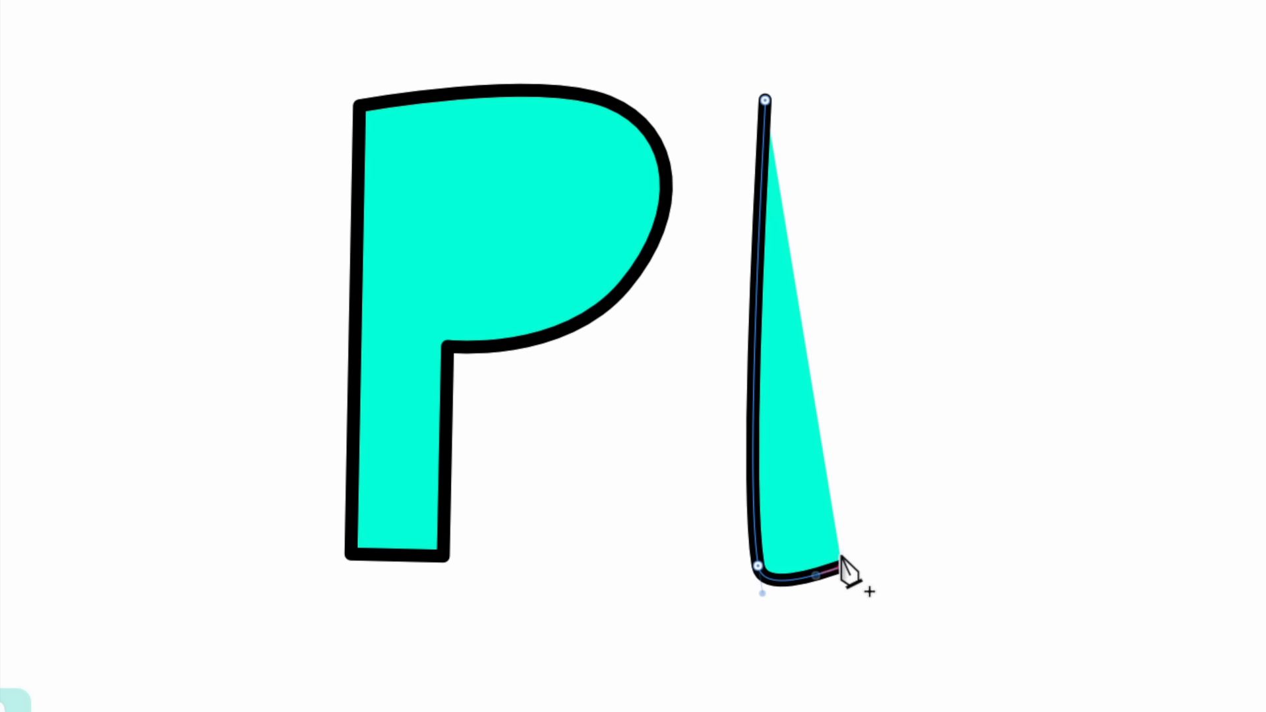
pyautogui.click(854, 339)
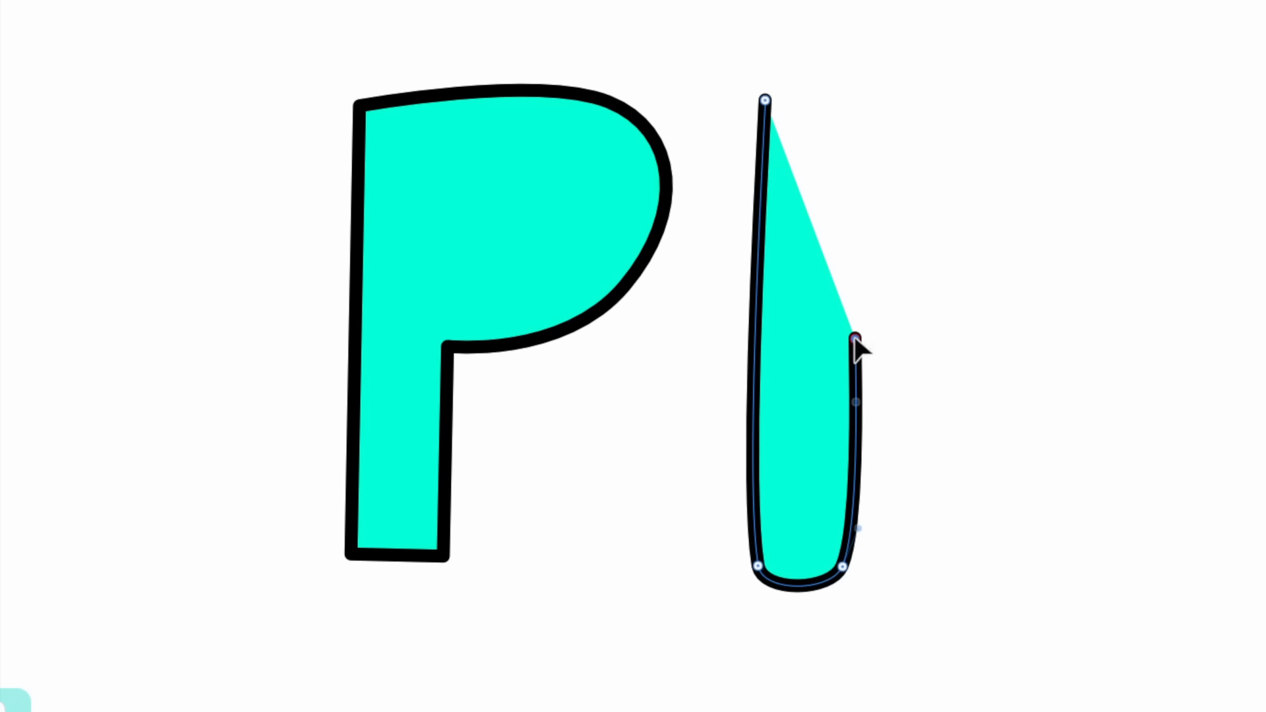
pyautogui.click(1028, 286)
pyautogui.moveTo(1028, 285)
pyautogui.mouseDown()
pyautogui.moveTo(1054, 254)
pyautogui.moveTo(996, 309)
pyautogui.moveTo(1030, 262)
pyautogui.moveTo(1020, 285)
pyautogui.mouseUp()
pyautogui.click(1026, 100)
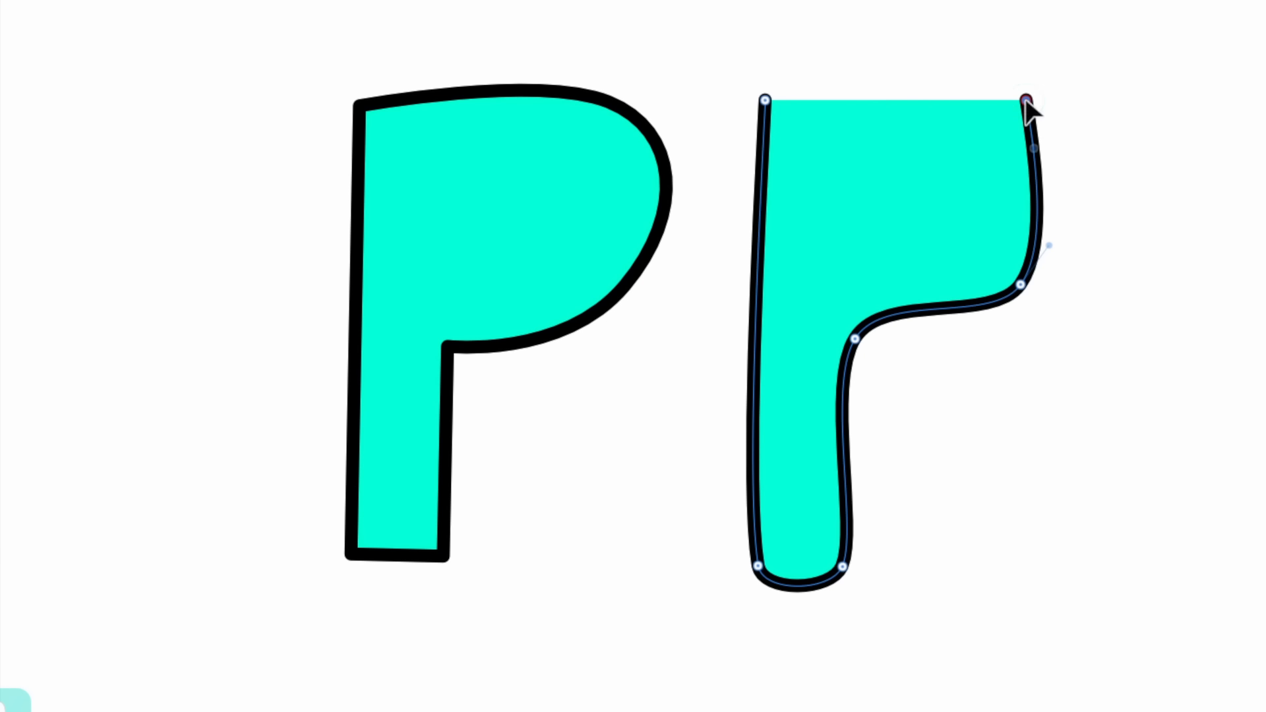
pyautogui.click(884, 67)
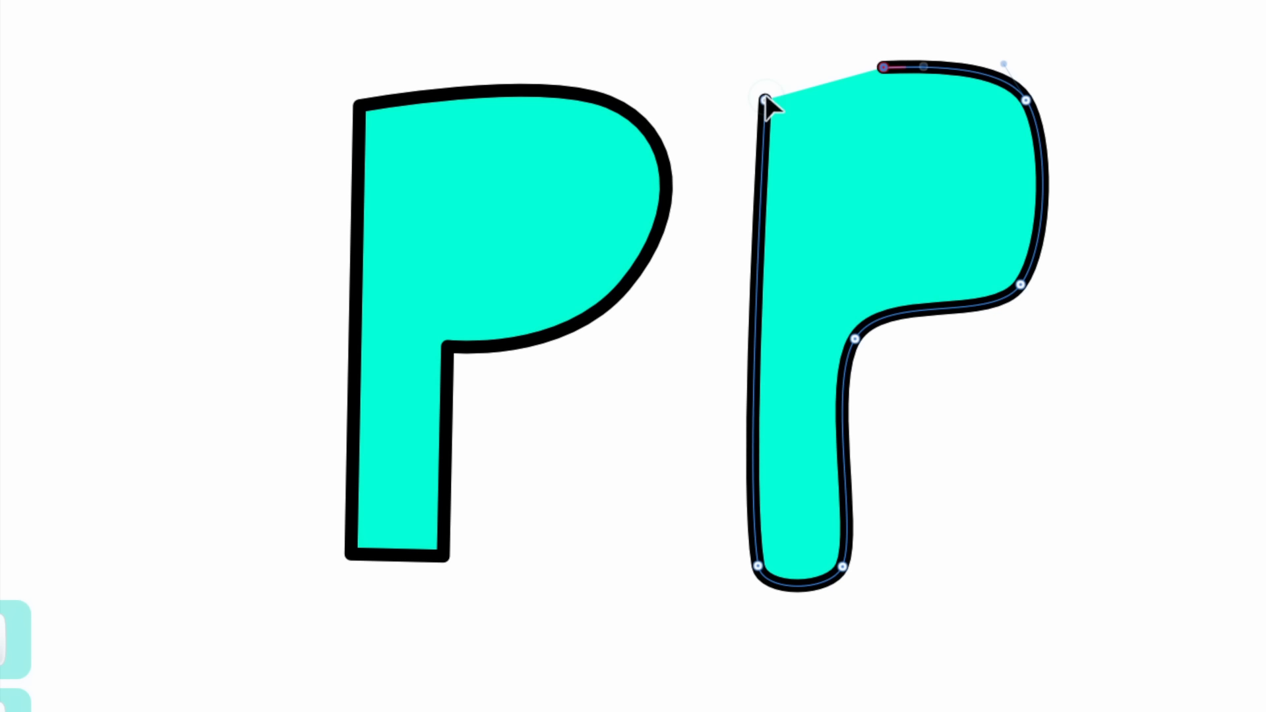
pyautogui.moveTo(765, 101); pyautogui.dragTo(745, 181)
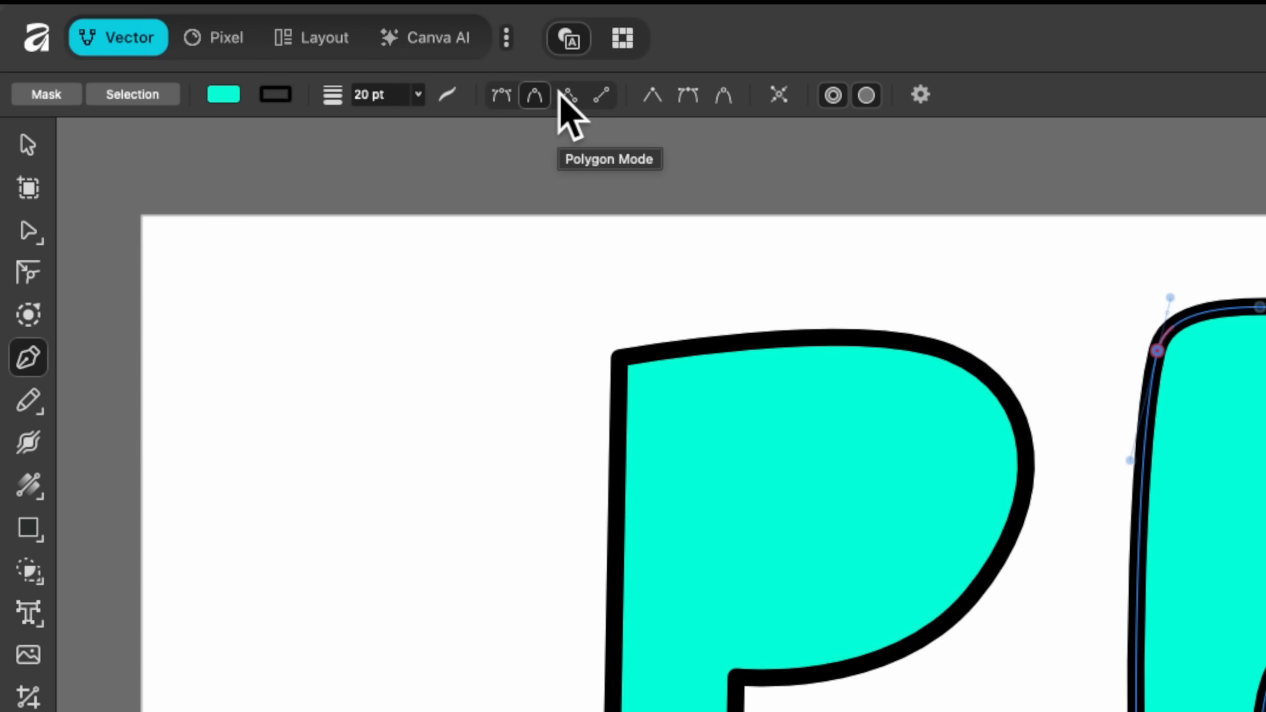
# Draw a closed angular P with only straight edges on the empty side of the first P, using Polygon Mode
pyautogui.click(315, 51)
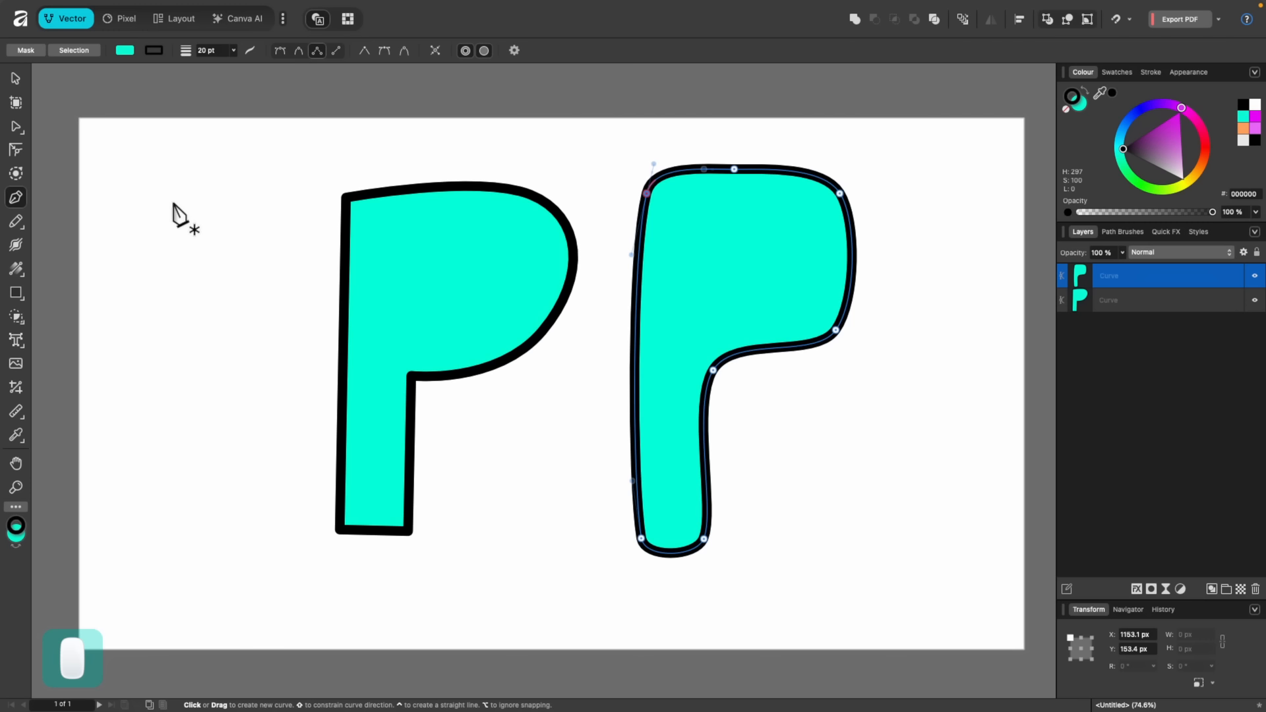
pyautogui.click(128, 196)
pyautogui.click(137, 509)
pyautogui.moveTo(221, 495)
pyautogui.mouseDown()
pyautogui.moveTo(277, 466)
pyautogui.moveTo(241, 484)
pyautogui.mouseUp()
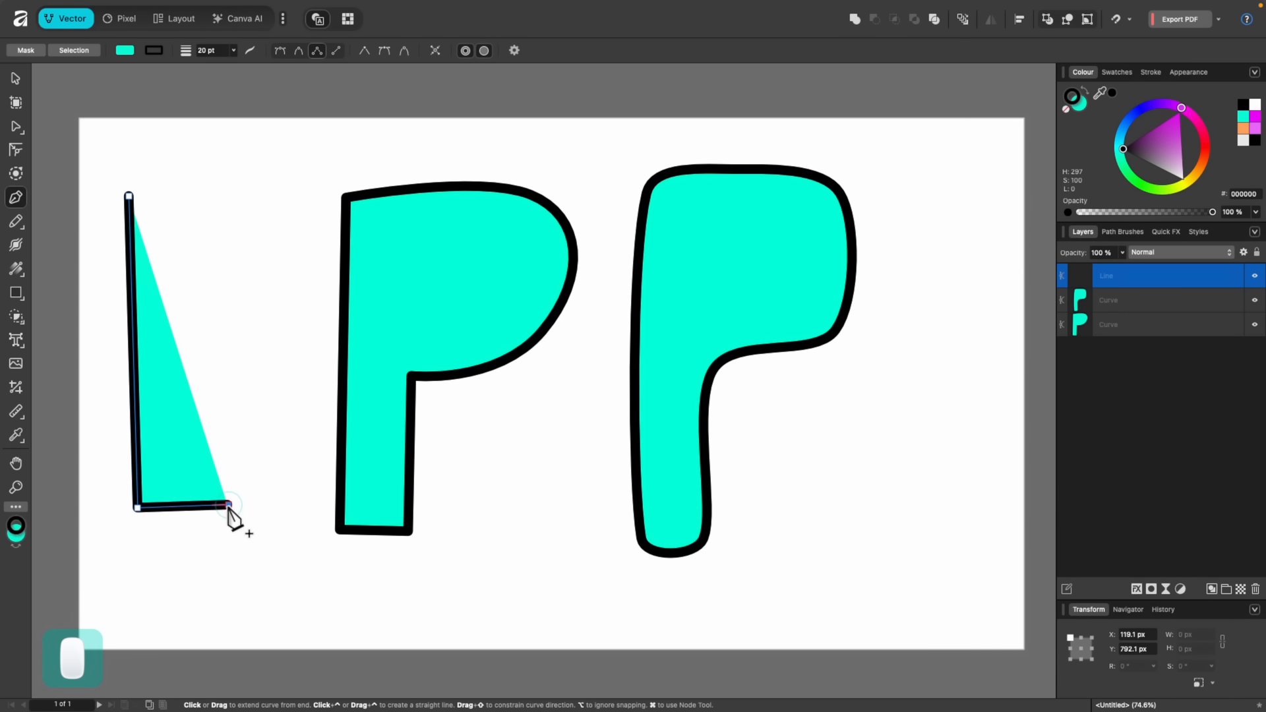
pyautogui.click(225, 509)
pyautogui.click(214, 310)
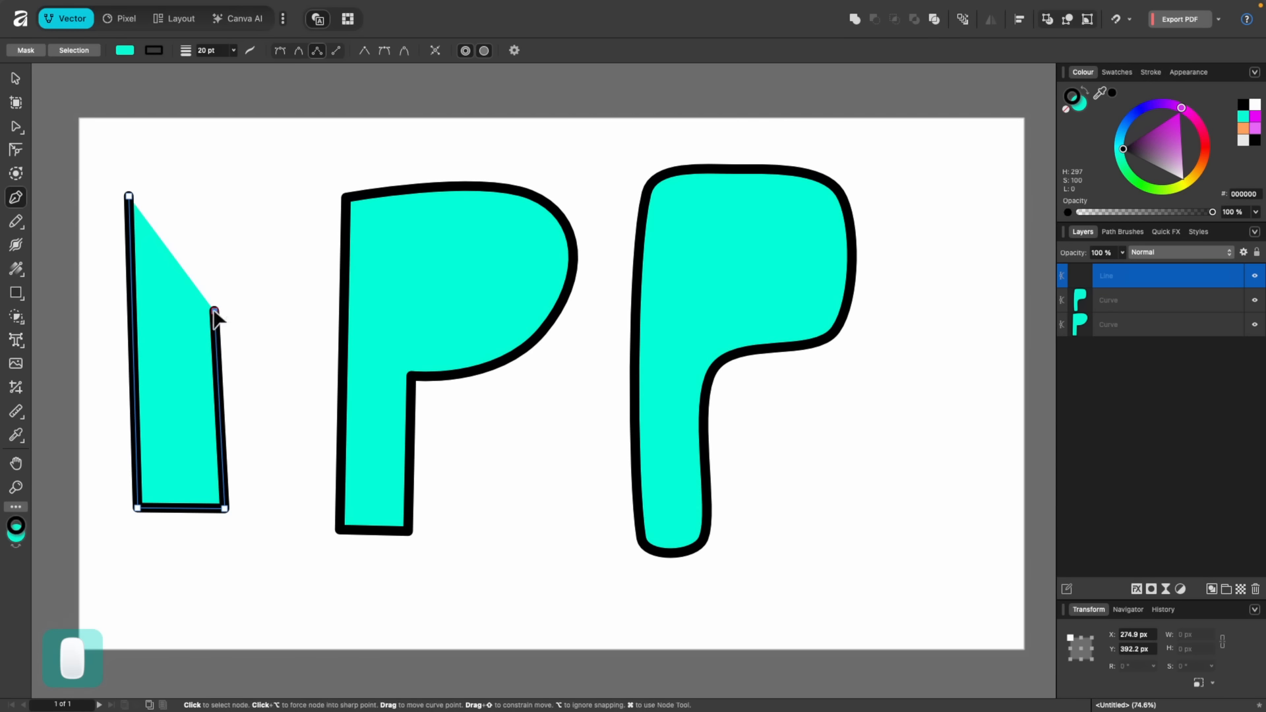
pyautogui.click(299, 286)
pyautogui.click(291, 180)
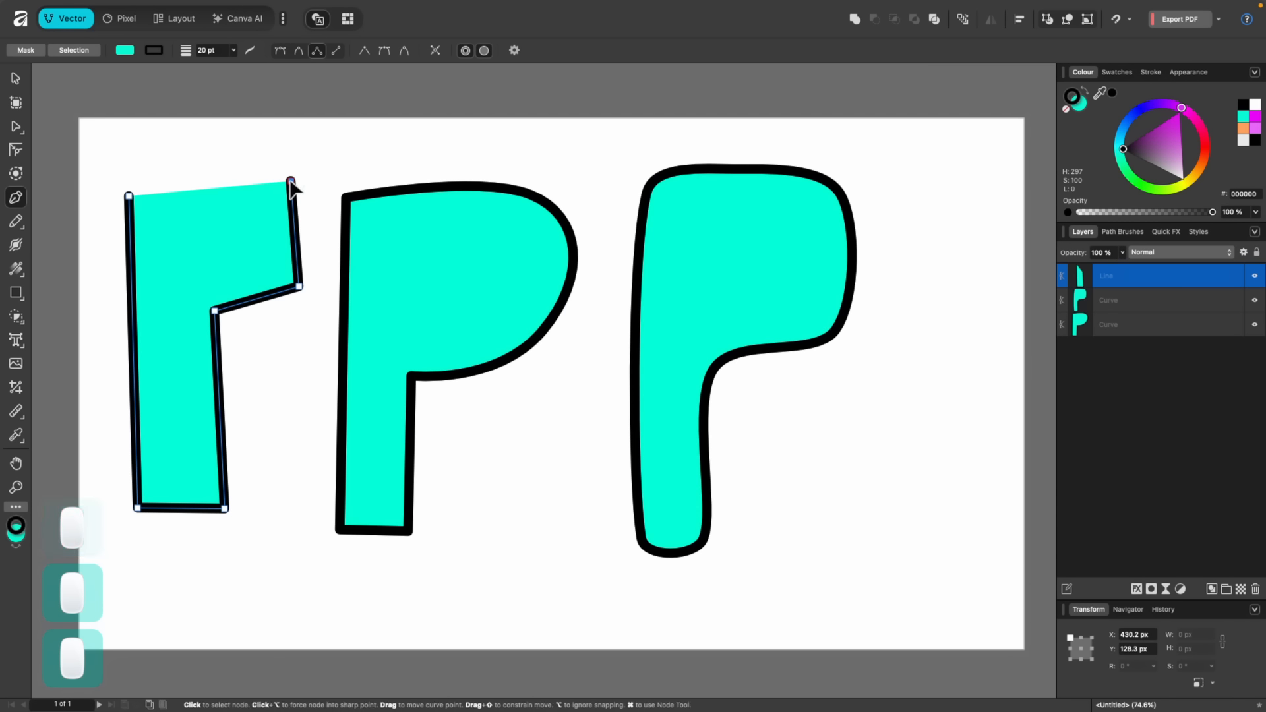
pyautogui.click(129, 197)
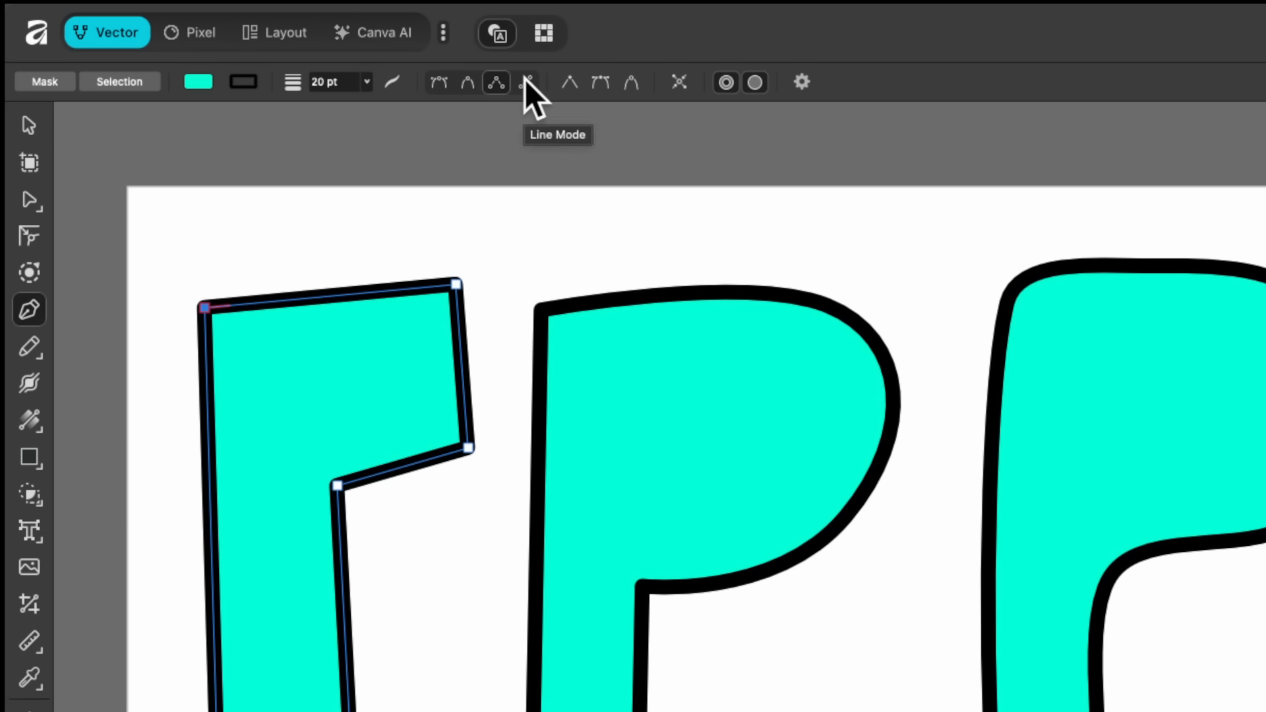
# Draw four separate straight lines around the letters in Line Mode: two above, one beside and one diagonal below the rounded P
pyautogui.click(527, 82)
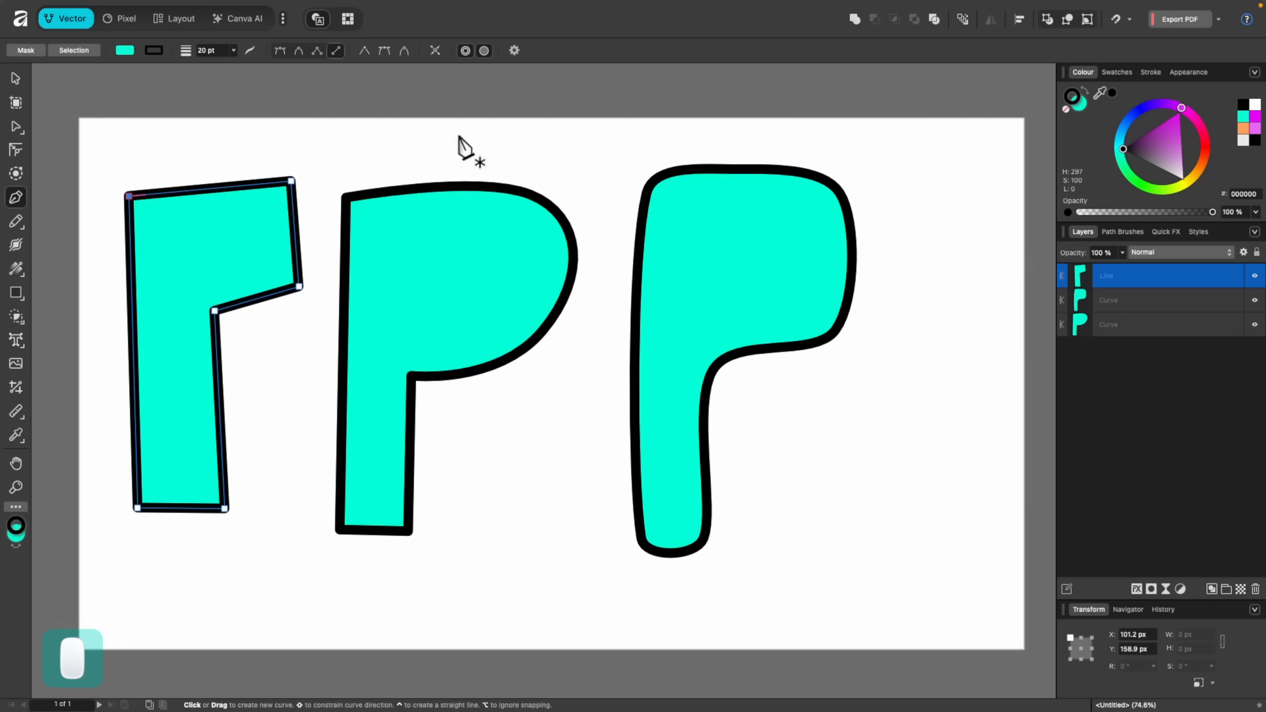
pyautogui.click(459, 134)
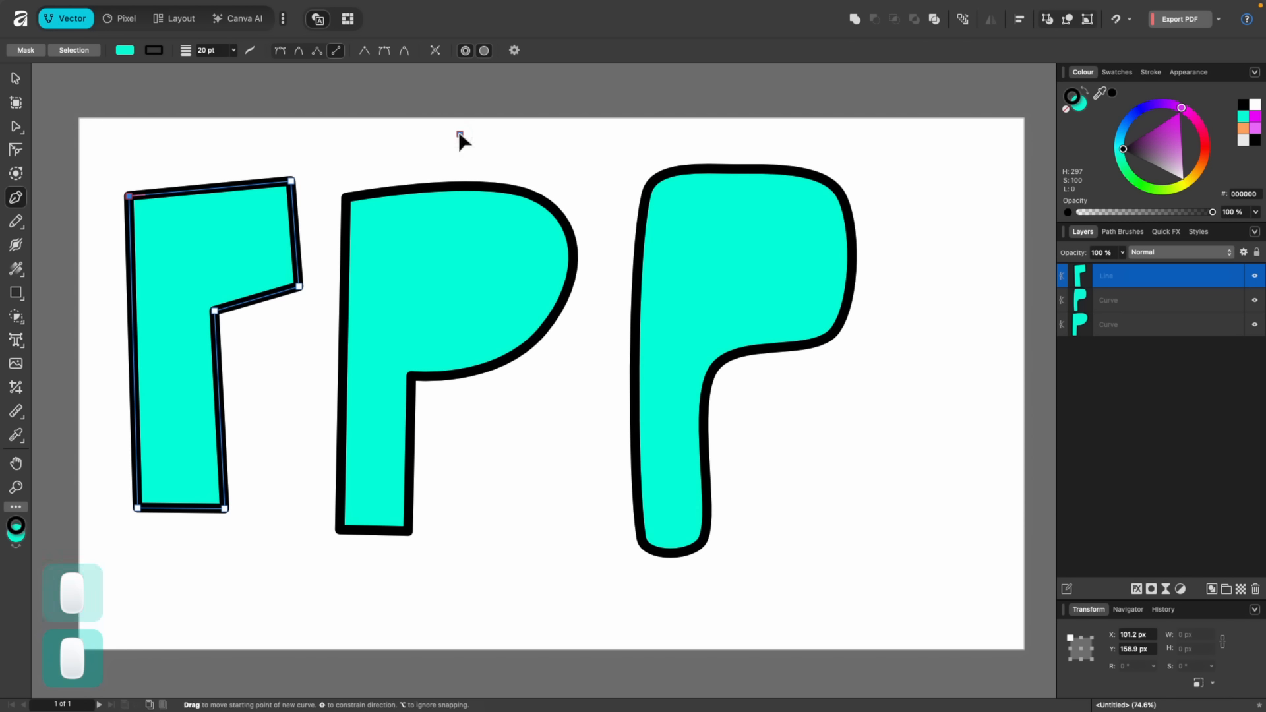
pyautogui.click(630, 137)
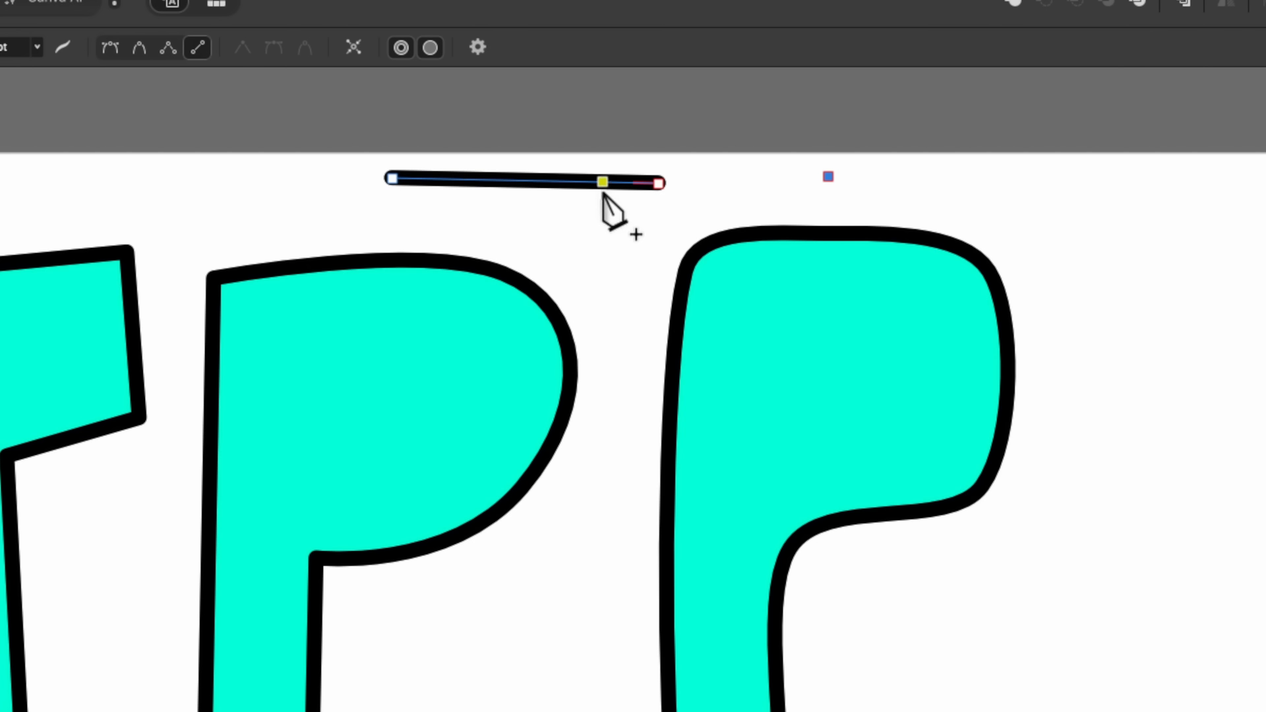
pyautogui.click(1026, 200)
pyautogui.click(1123, 325)
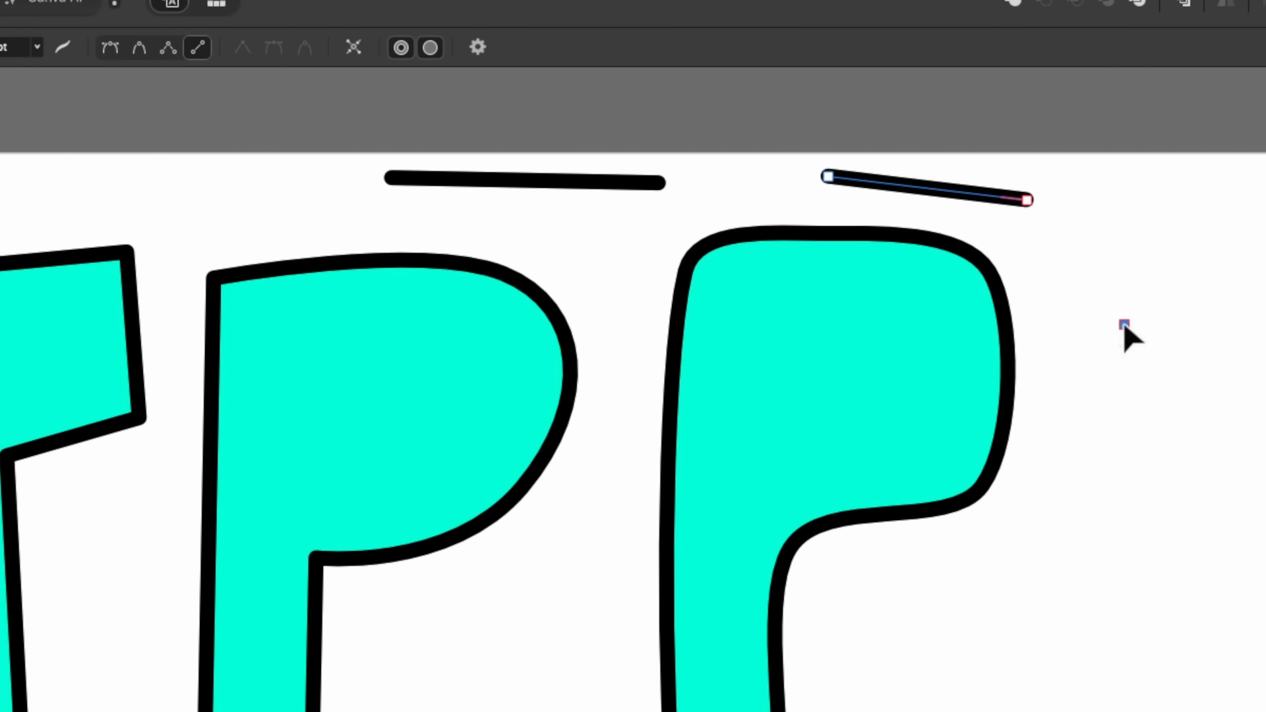
pyautogui.click(1124, 533)
pyautogui.click(850, 501)
pyautogui.click(721, 581)
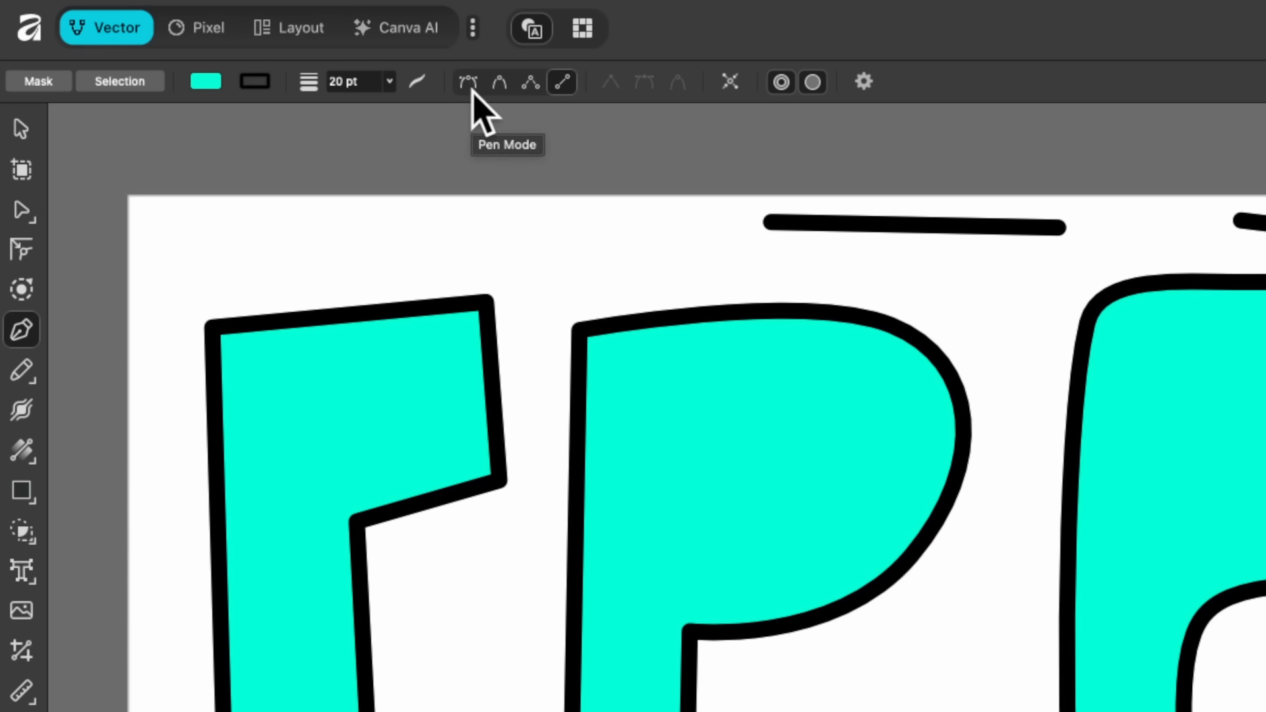
# Return to Pen Mode and draw an open curved shape between the two P stems, with a corner start node and three smooth nodes
pyautogui.click(469, 82)
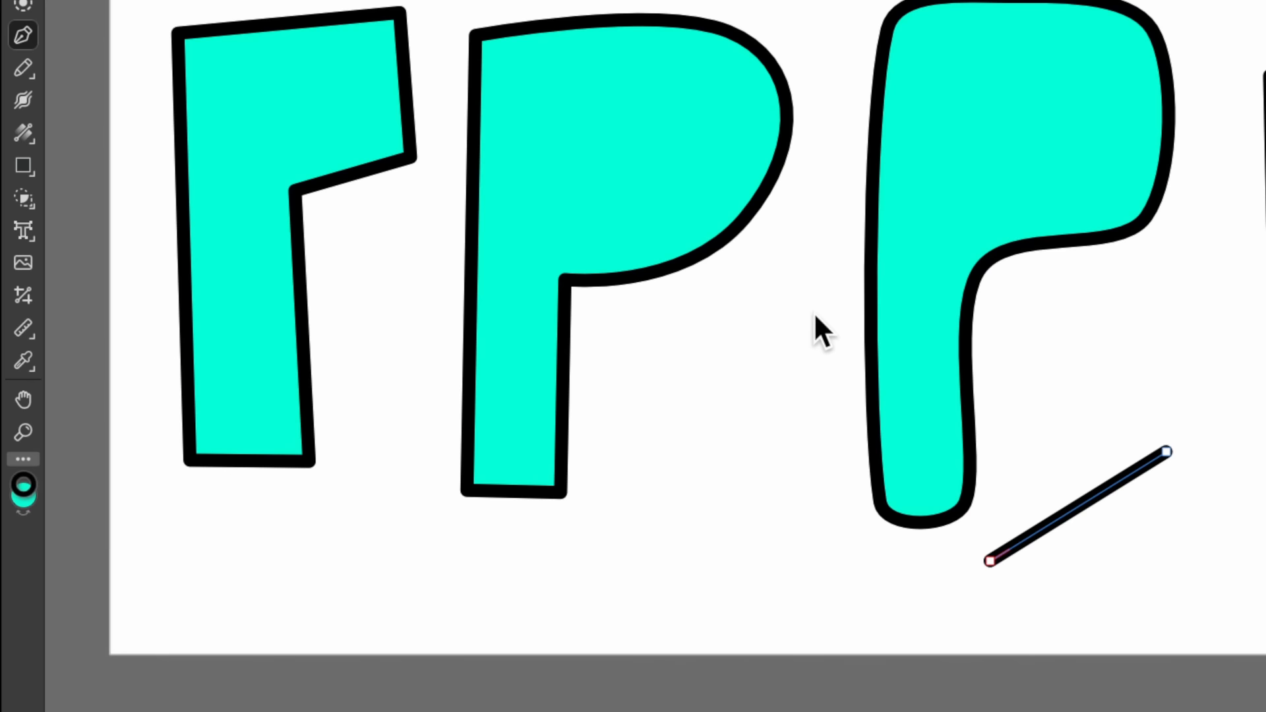
pyautogui.click(814, 314)
pyautogui.moveTo(685, 367); pyautogui.dragTo(685, 436)
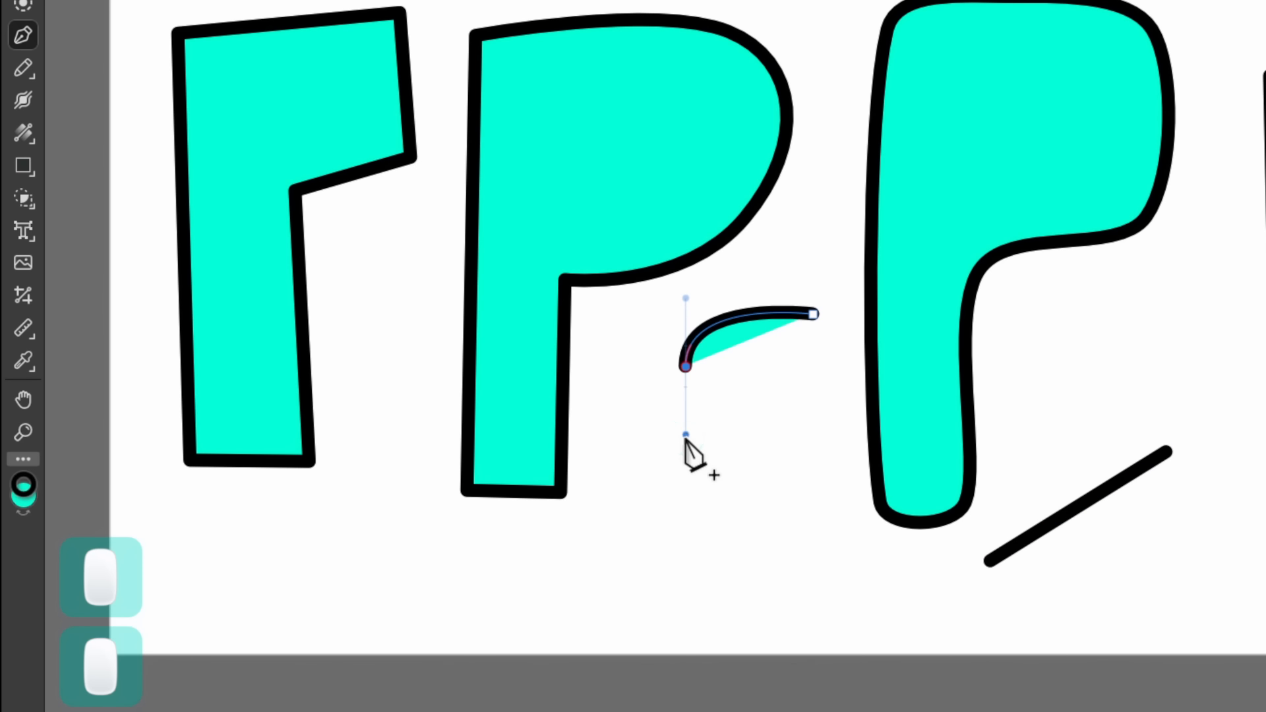
pyautogui.moveTo(764, 512); pyautogui.dragTo(836, 494)
pyautogui.moveTo(829, 416); pyautogui.dragTo(834, 381)
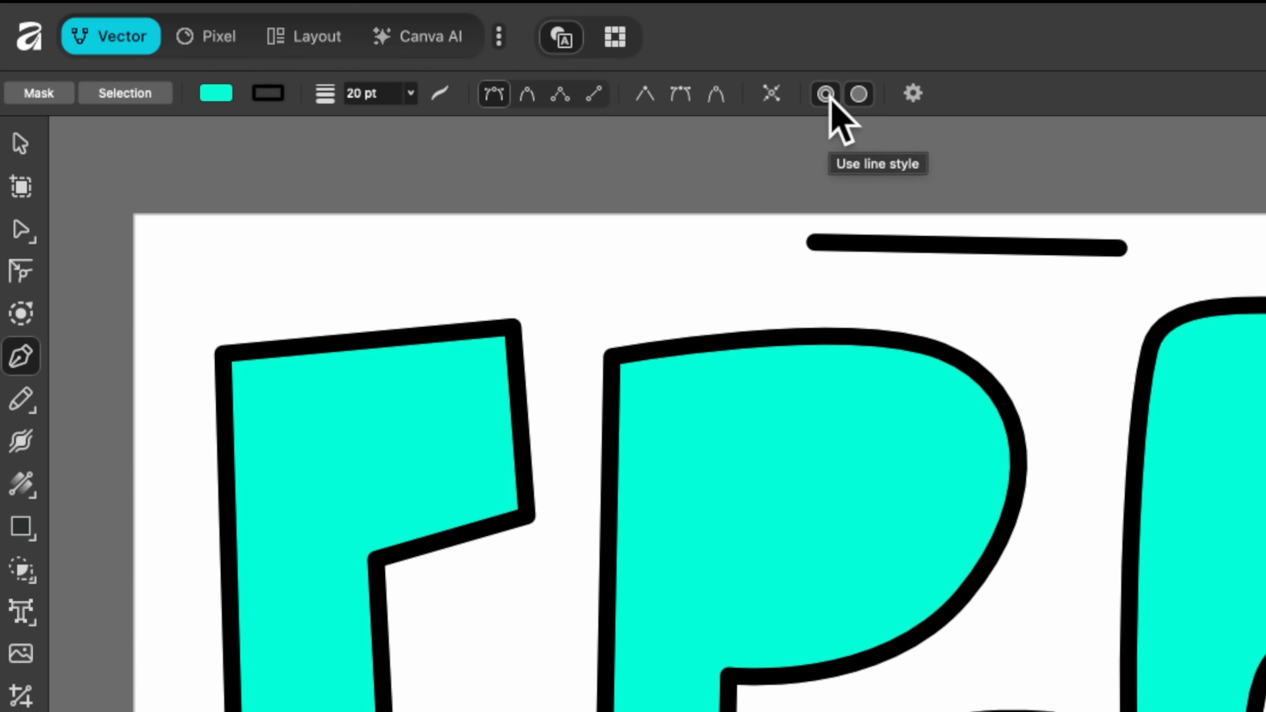
# Switch the open curve's line style off and back on, and try toggling its fill style
pyautogui.click(828, 94)
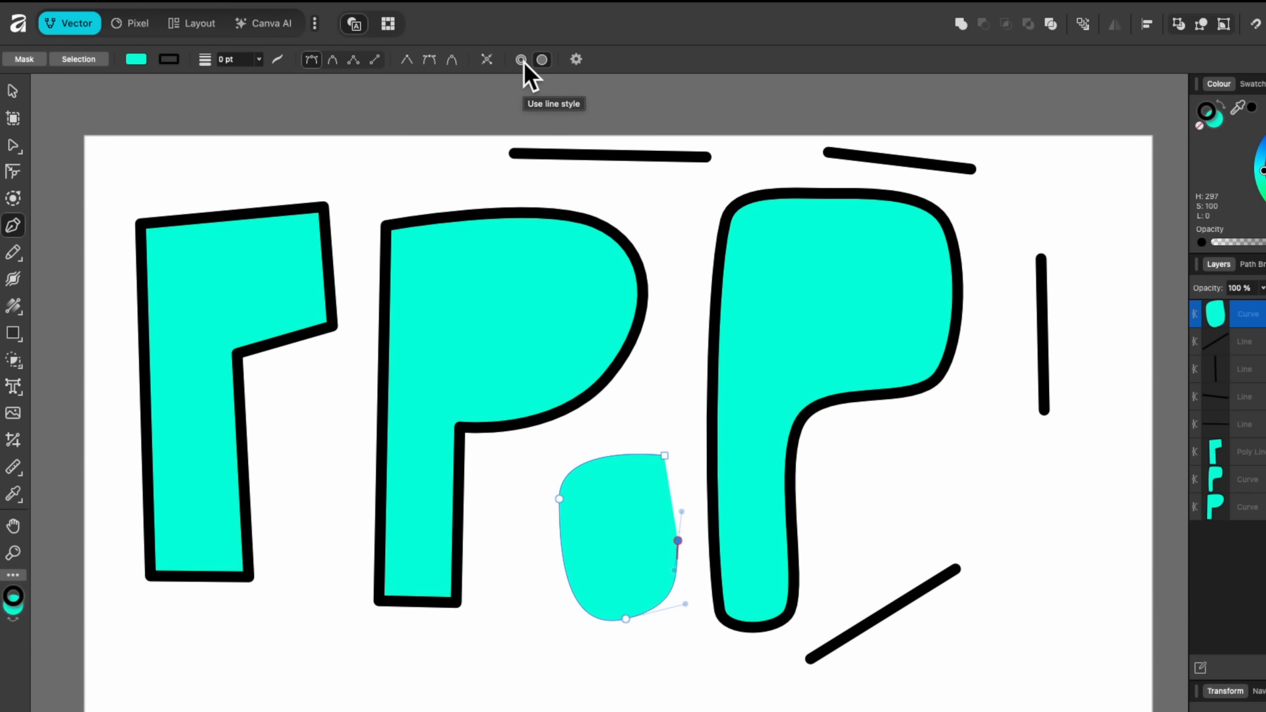
pyautogui.click(522, 60)
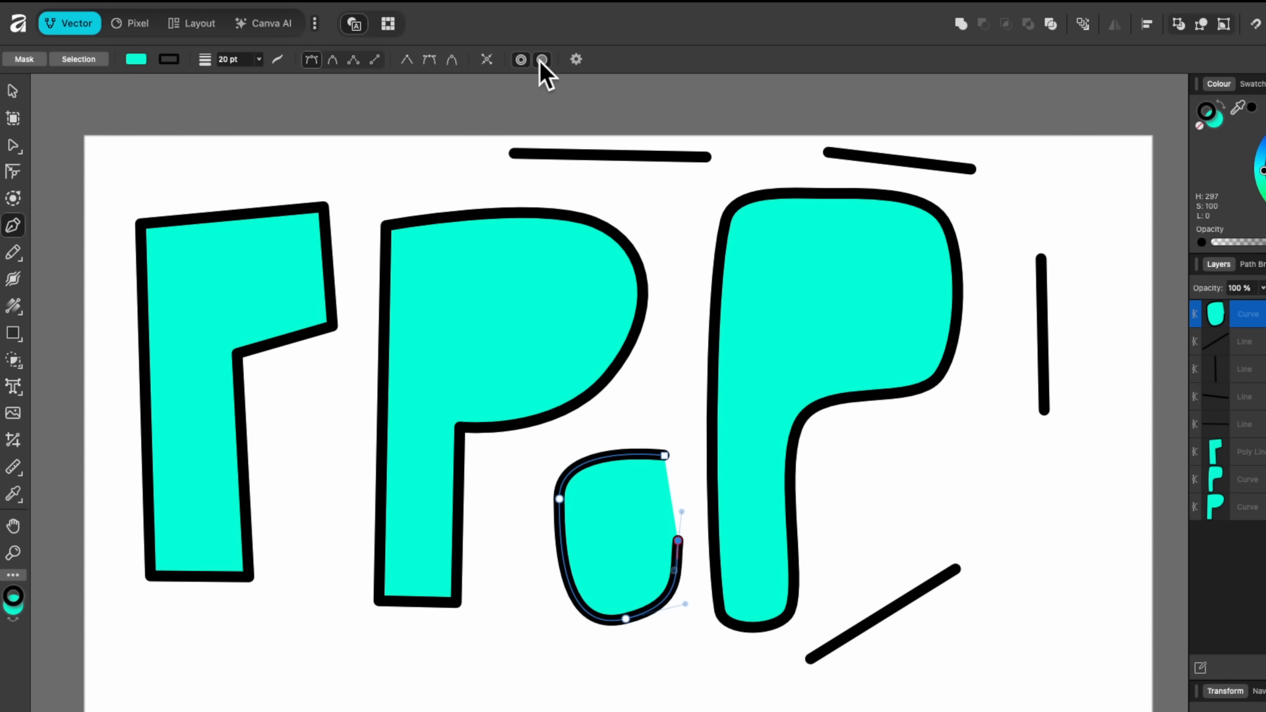
pyautogui.click(539, 61)
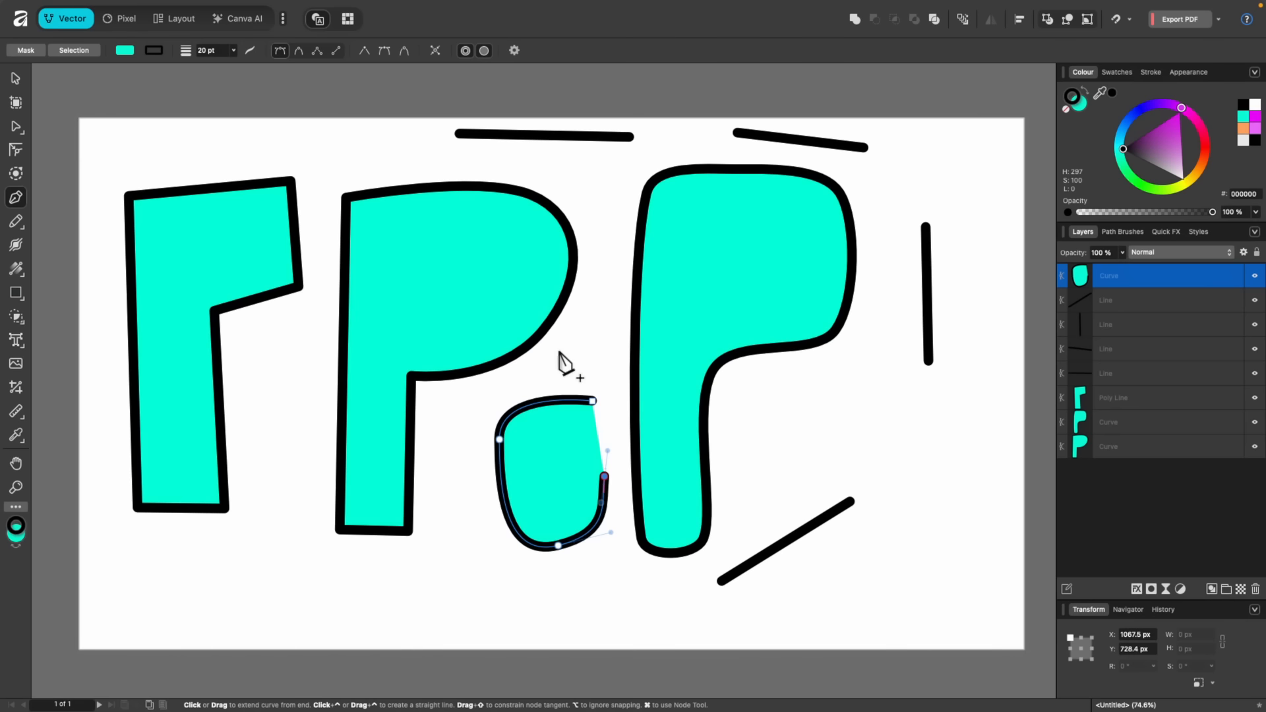
# Move the rounded Smart Mode P away from the open curve with the Move tool, to about X 1317.7 px, Y 151.2 px
pyautogui.scroll(-1, 559, 352)
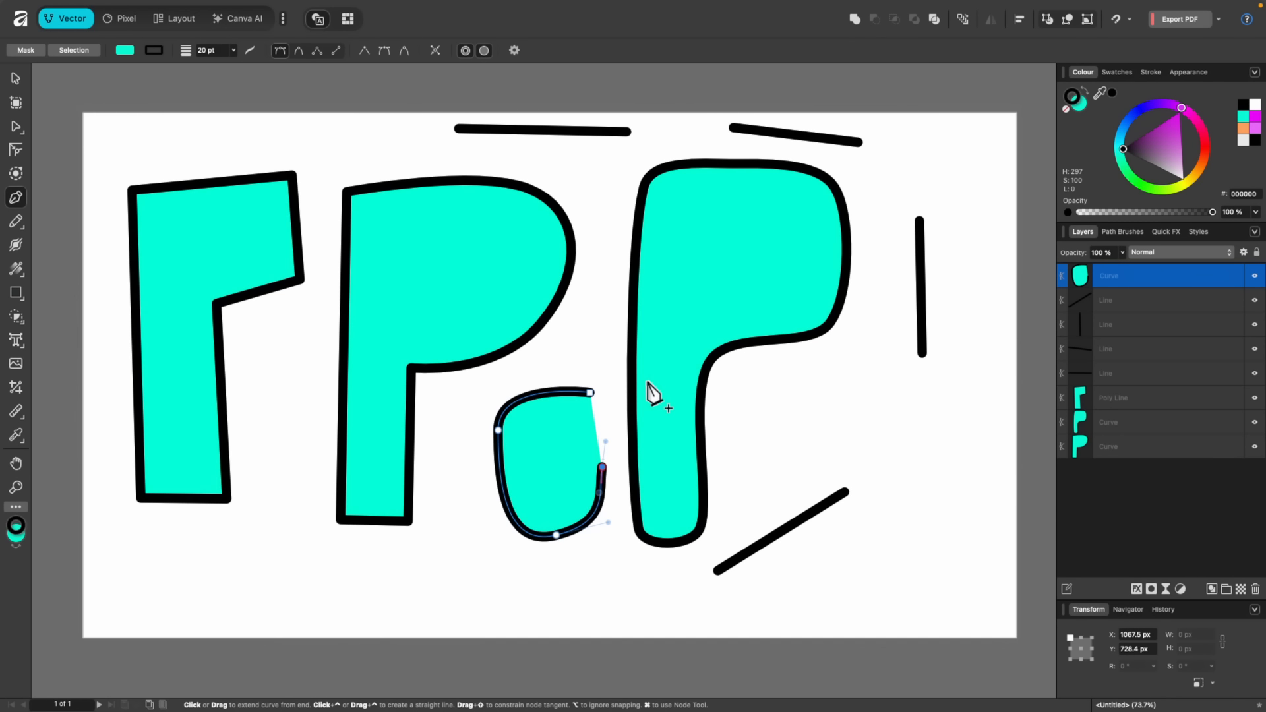
pyautogui.scroll(5, 621, 486)
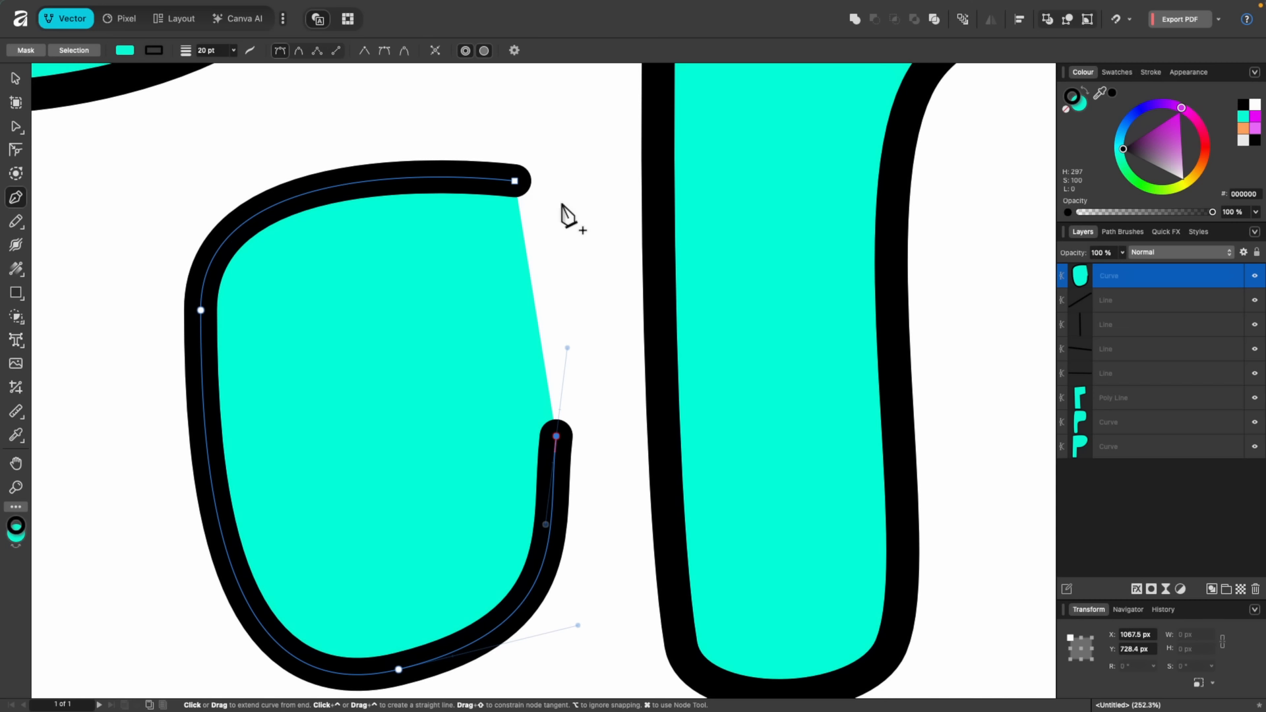
pyautogui.press('v')
pyautogui.click(654, 231)
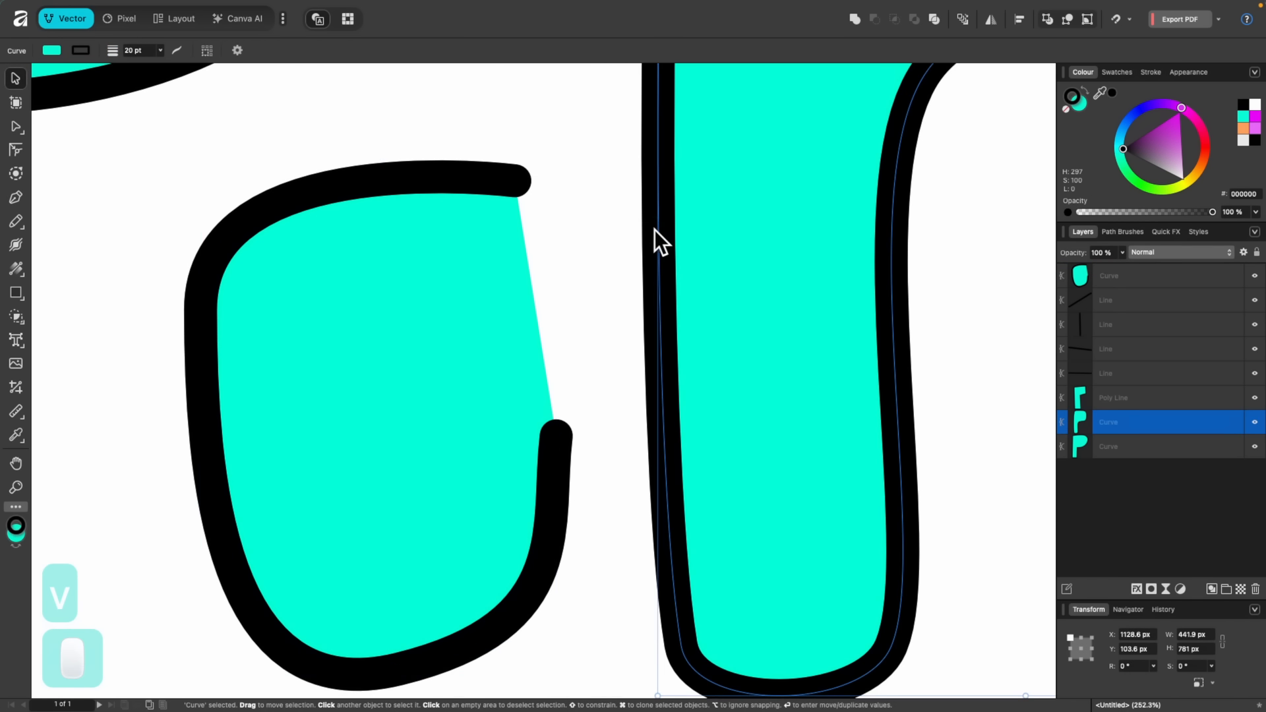
pyautogui.scroll(-5, 654, 230)
pyautogui.moveTo(654, 229); pyautogui.dragTo(811, 228)
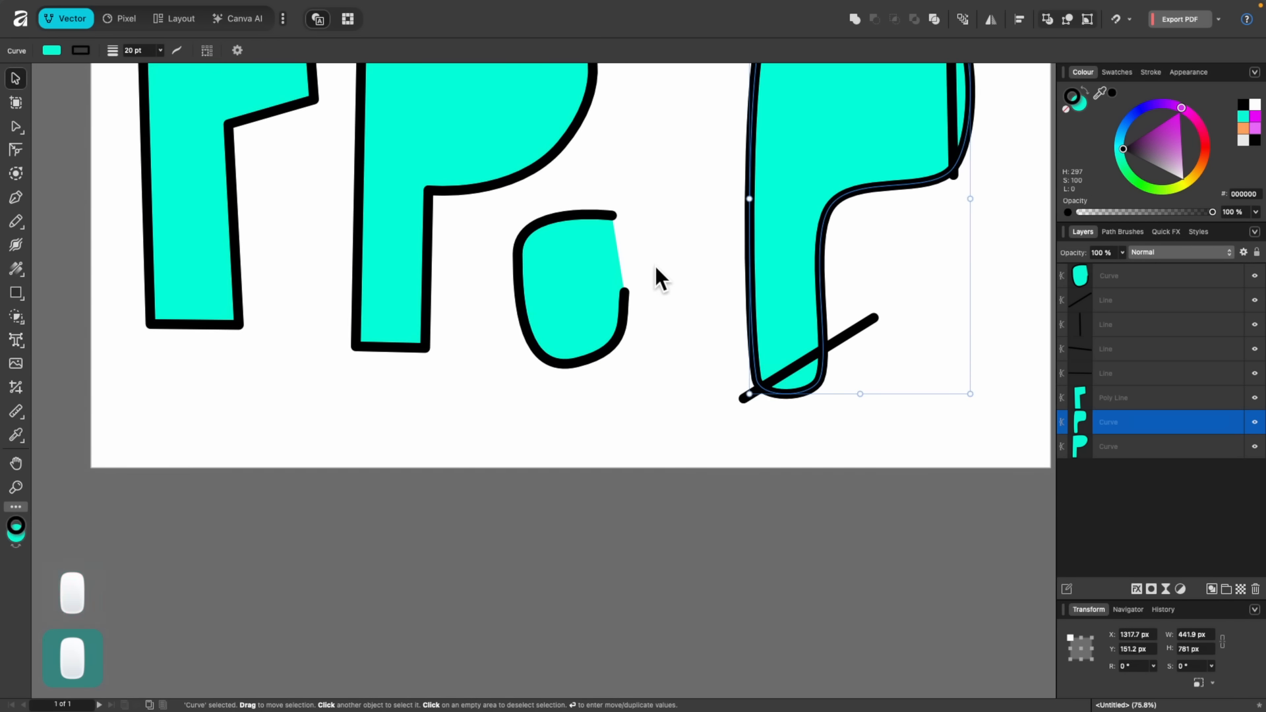
# Select the open curve and try to continue it upward from its lower end node with two straight Pen Tool segments
pyautogui.scroll(5, 639, 270)
pyautogui.click(583, 369)
pyautogui.scroll(1, 583, 370)
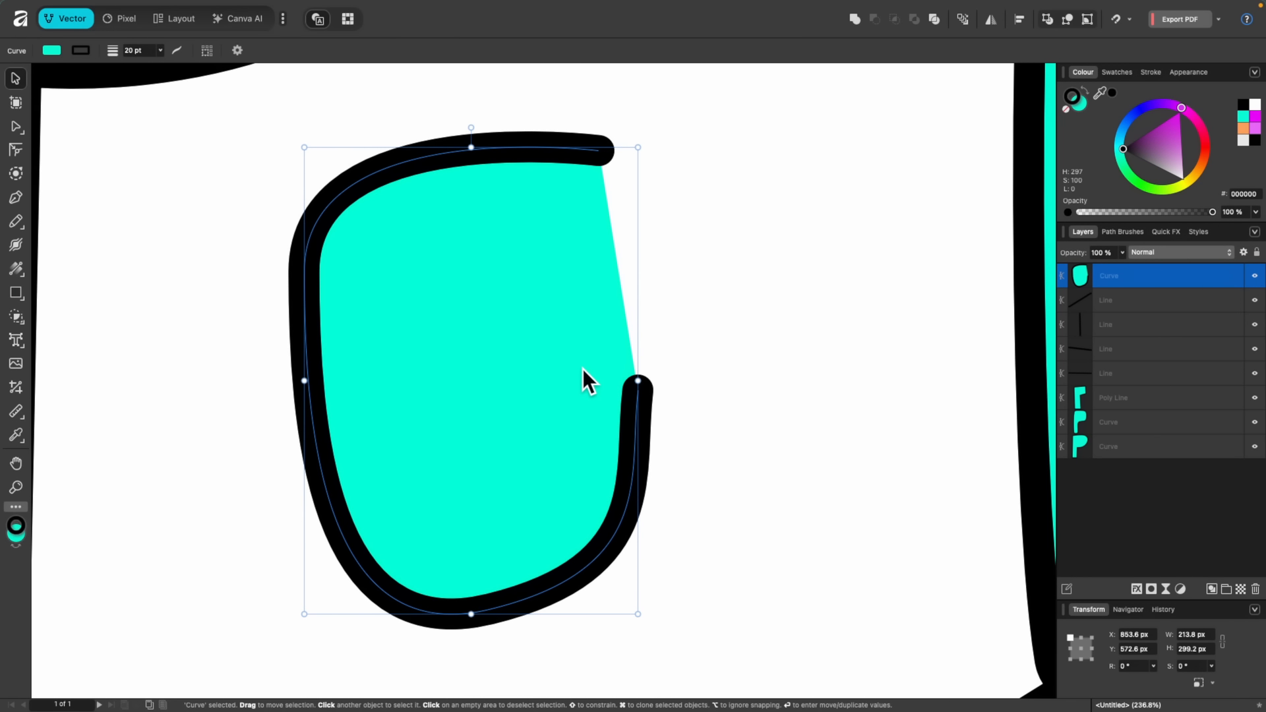
pyautogui.press('p')
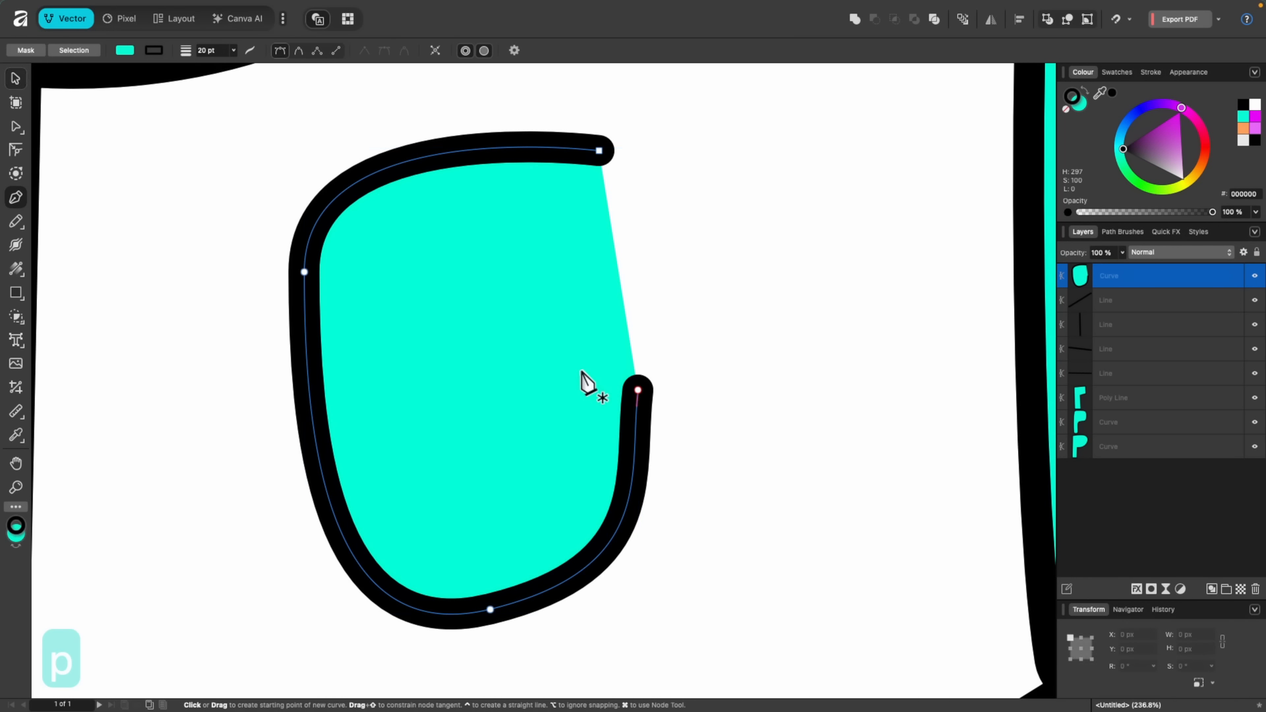
pyautogui.click(638, 391)
pyautogui.click(658, 273)
pyautogui.click(652, 187)
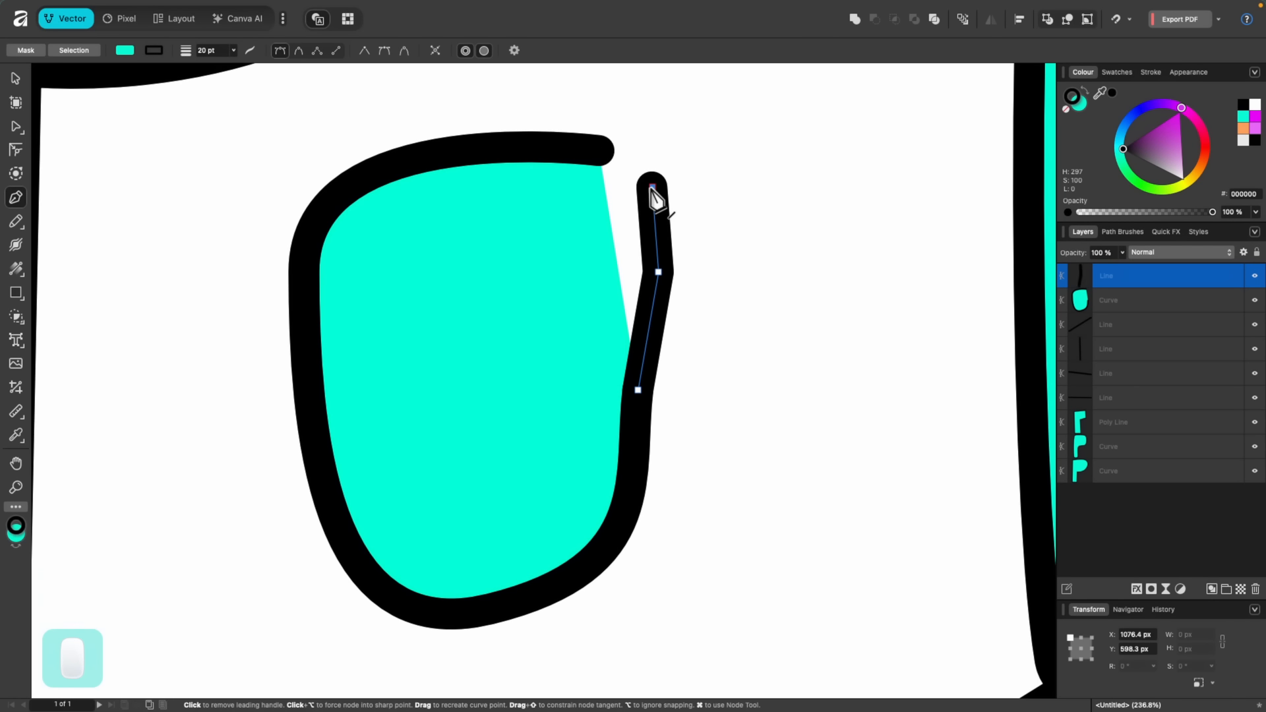
# Pull the newly drawn two-segment line away from the open curve with the Move tool and delete it
pyautogui.press('v')
pyautogui.moveTo(651, 236); pyautogui.dragTo(794, 229)
pyautogui.press('BackSpace')
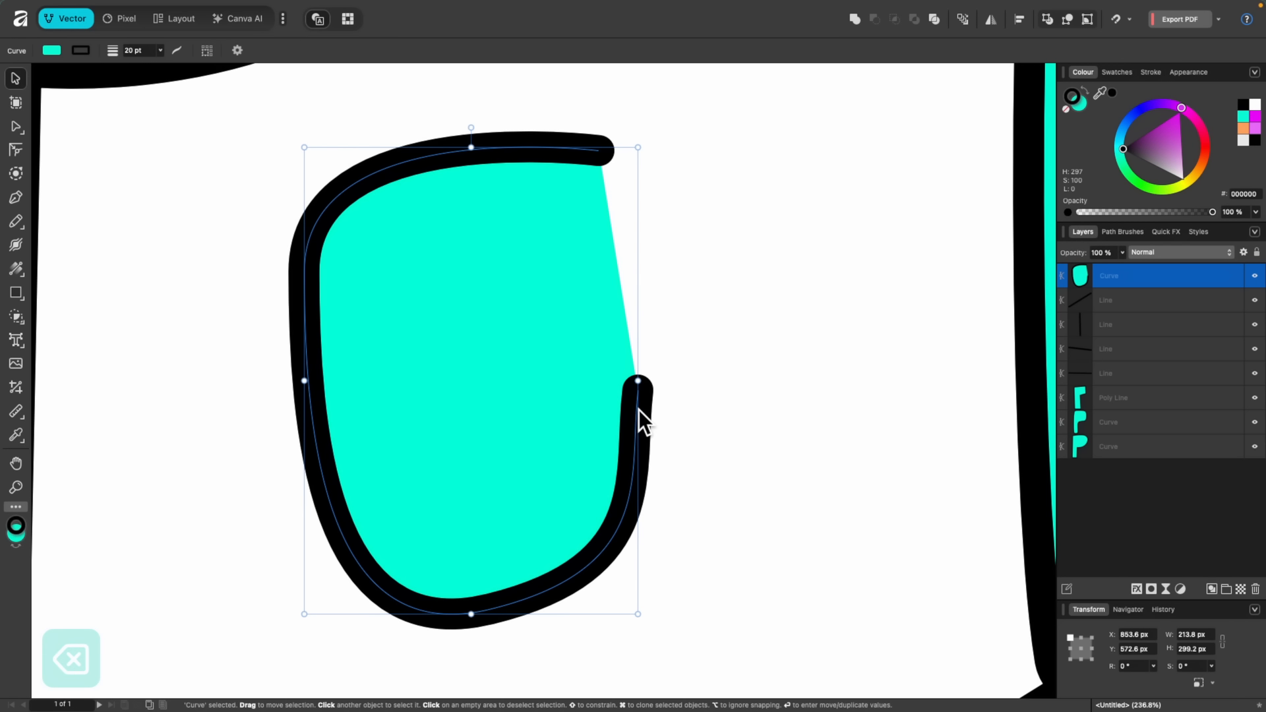
# Reactivate the Pen Tool on the open curve and select its lower end node using the temporary Node Tool
pyautogui.press('p')
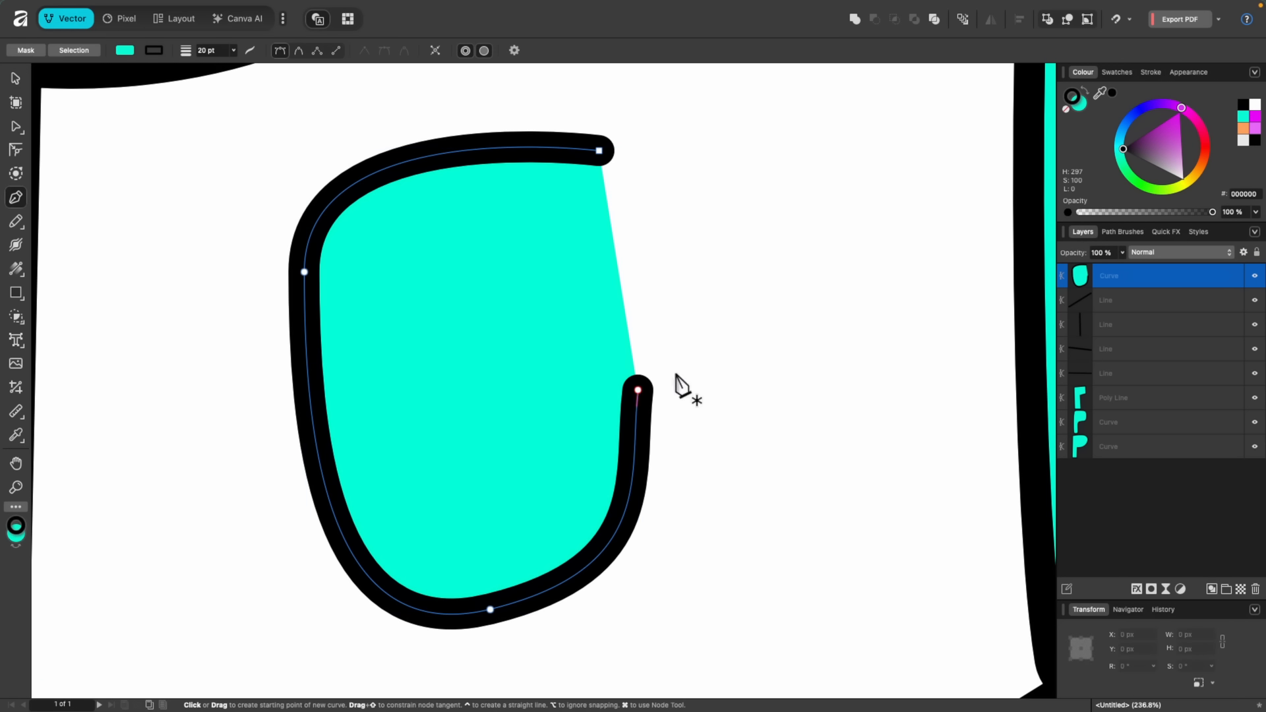
pyautogui.press('super')
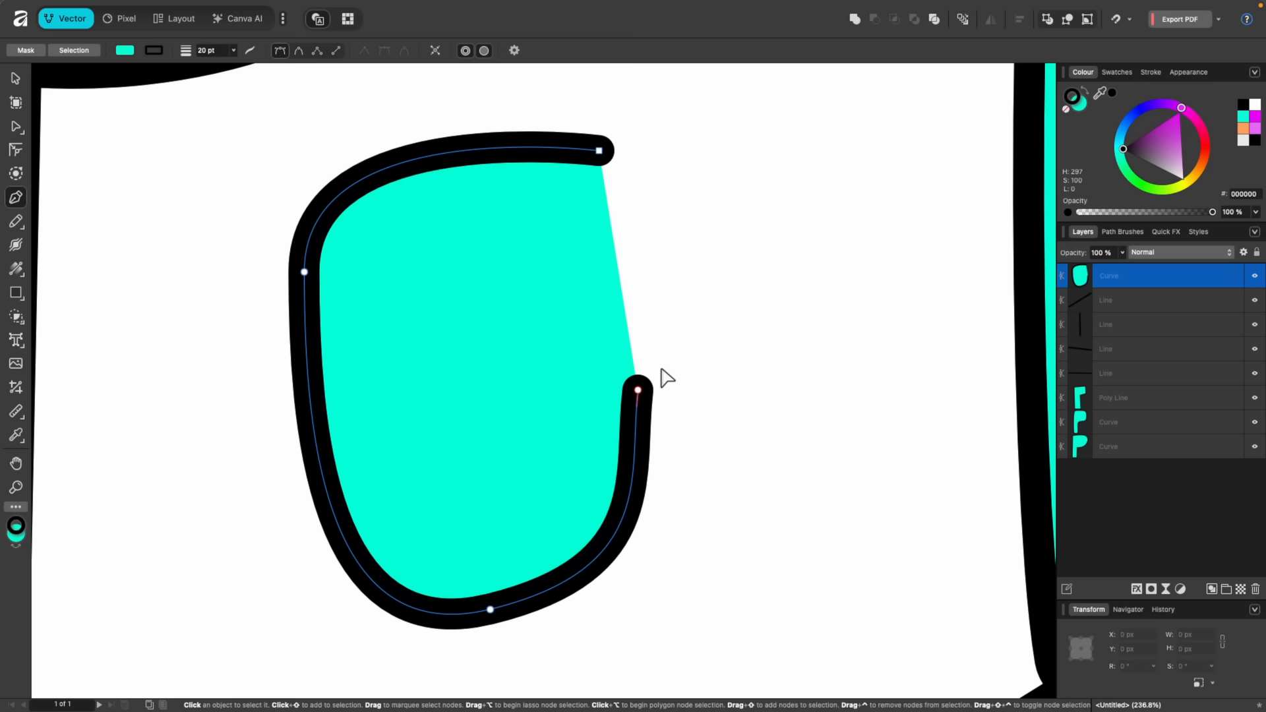
pyautogui.keyDown('super'); pyautogui.click(637, 391); pyautogui.keyUp('super')
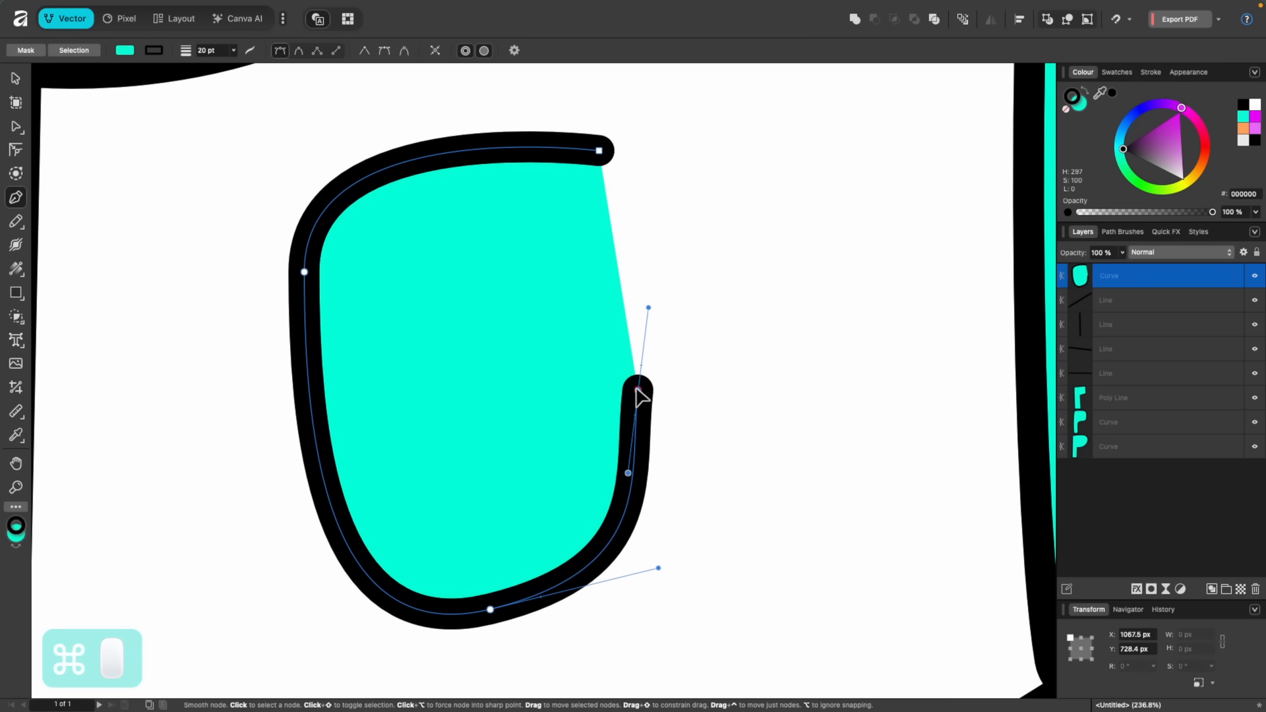
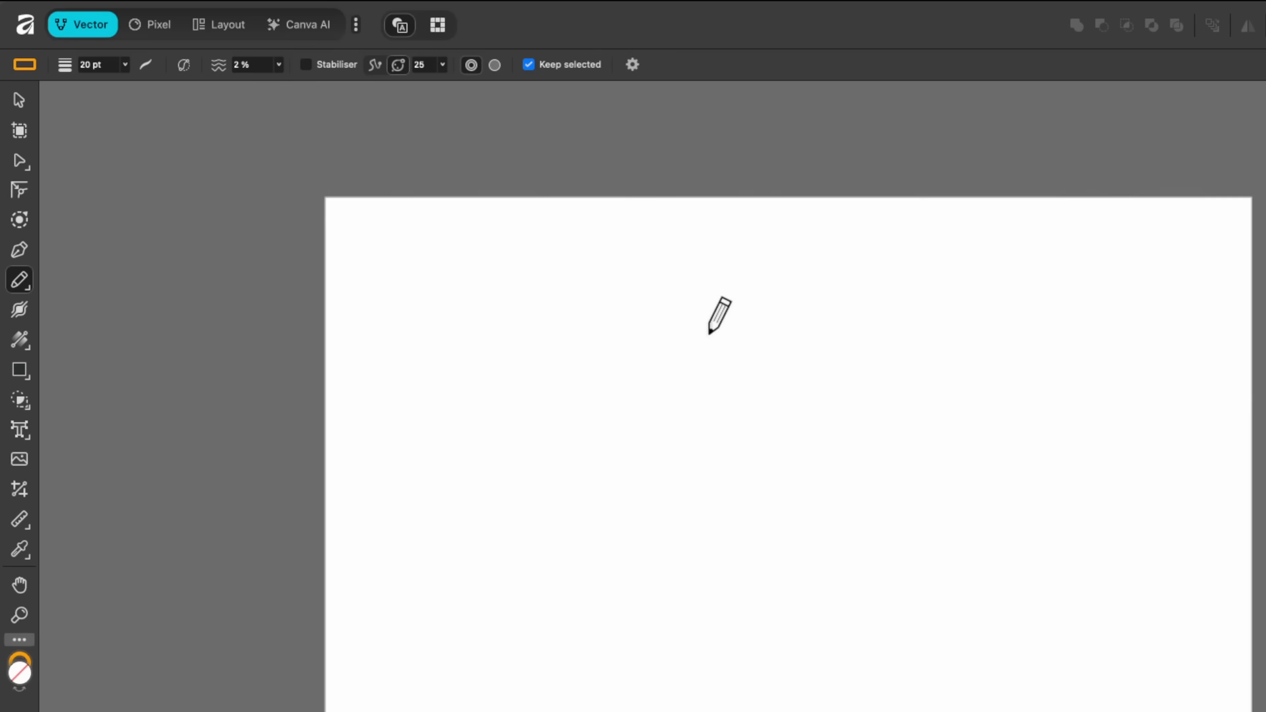
# Draw a short freehand Pencil Tool stroke that runs left across the blank page and hooks downward
pyautogui.scroll(2, 710, 333)
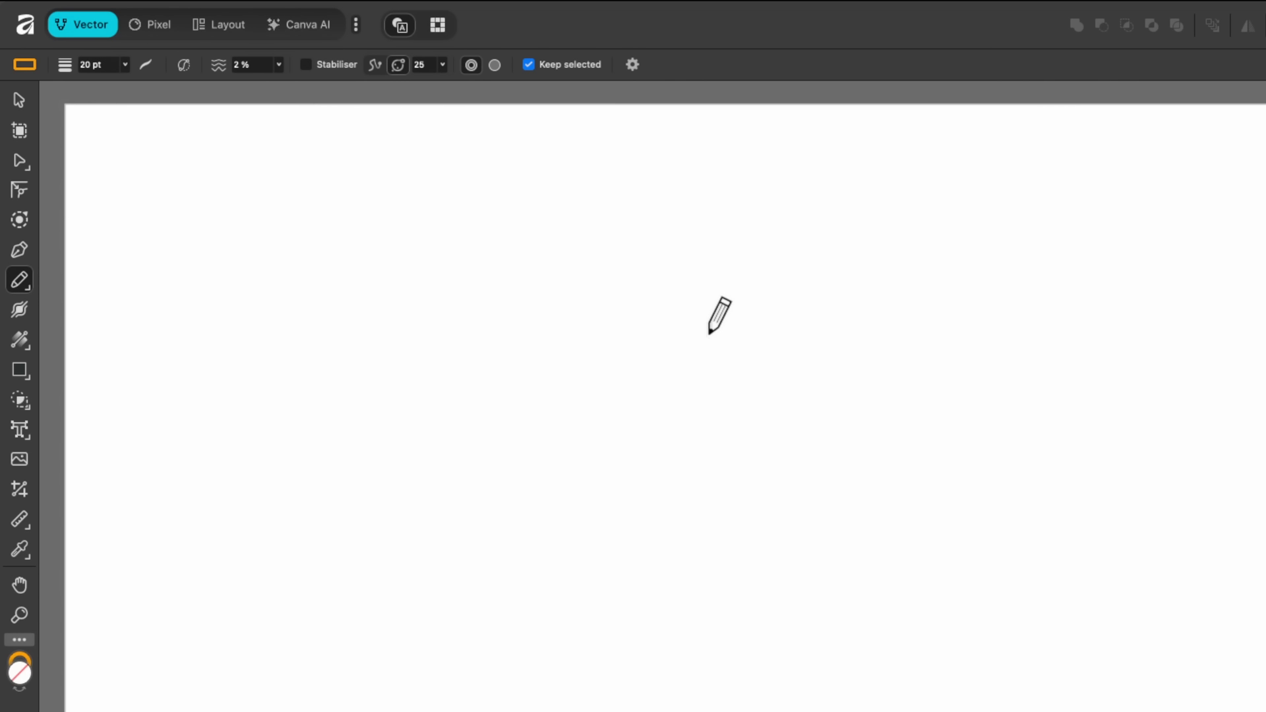
pyautogui.scroll(-1, 711, 333)
pyautogui.scroll(1, 711, 333)
pyautogui.hscroll(1, 709, 334)
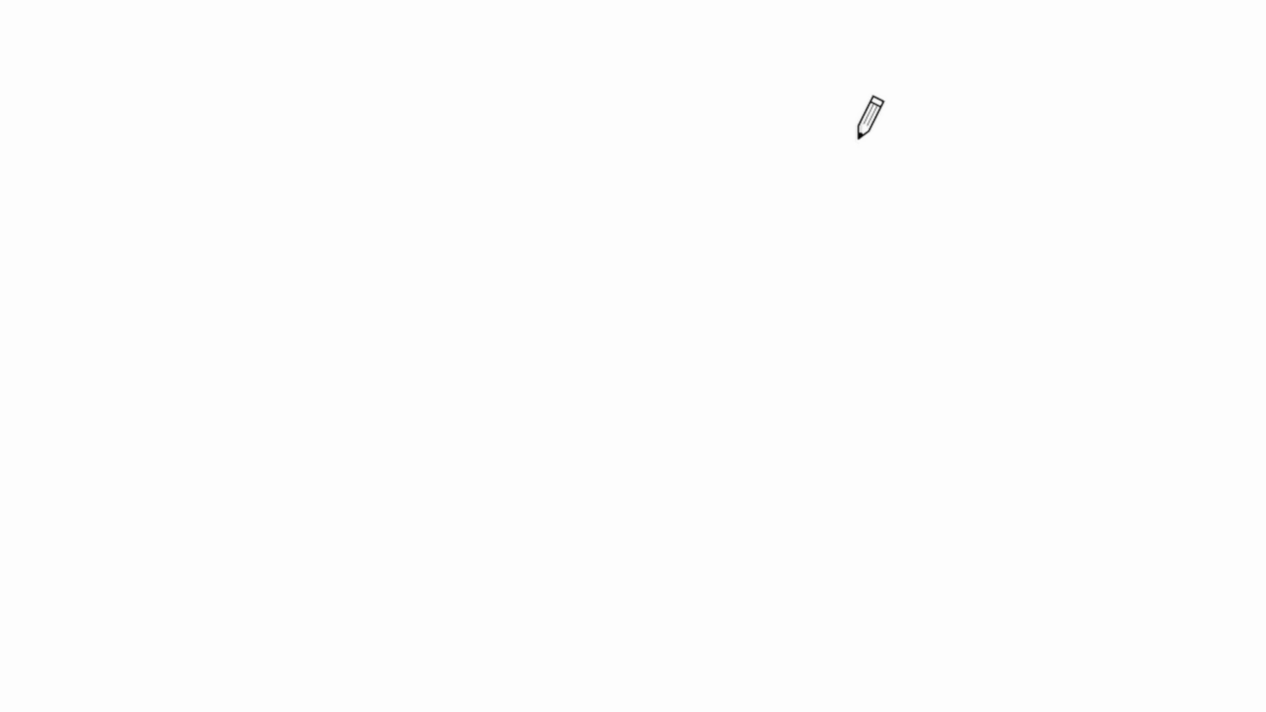
pyautogui.moveTo(859, 140)
pyautogui.mouseDown()
pyautogui.moveTo(780, 135)
pyautogui.moveTo(664, 156)
pyautogui.moveTo(621, 187)
pyautogui.moveTo(619, 224)
pyautogui.moveTo(635, 251)
pyautogui.mouseUp()
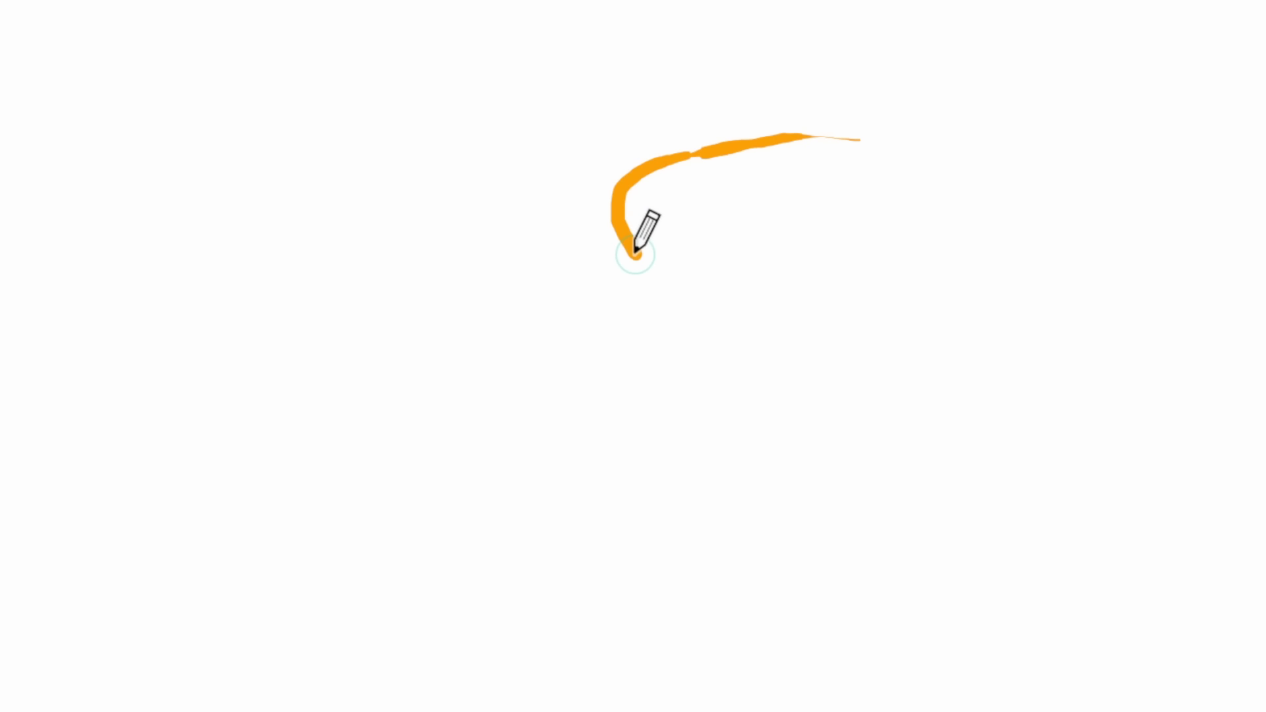
# Draw a long winding freehand Pencil Tool stroke around the lower end of the first stroke
pyautogui.scroll(5, 634, 248)
pyautogui.scroll(3, 634, 248)
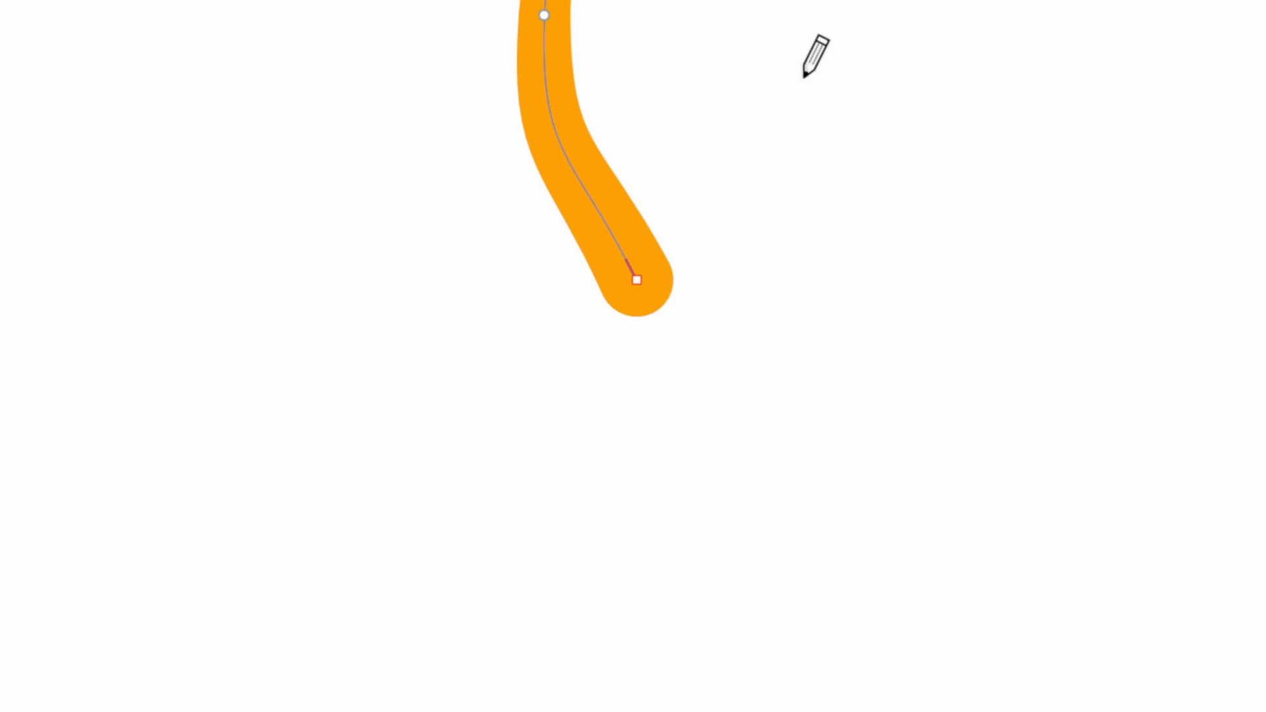
pyautogui.moveTo(805, 78)
pyautogui.mouseDown()
pyautogui.moveTo(833, 125)
pyautogui.moveTo(836, 263)
pyautogui.moveTo(784, 341)
pyautogui.moveTo(615, 387)
pyautogui.moveTo(417, 362)
pyautogui.moveTo(376, 314)
pyautogui.moveTo(366, 277)
pyautogui.moveTo(294, 207)
pyautogui.moveTo(204, 280)
pyautogui.moveTo(264, 388)
pyautogui.moveTo(353, 485)
pyautogui.moveTo(609, 600)
pyautogui.mouseUp()
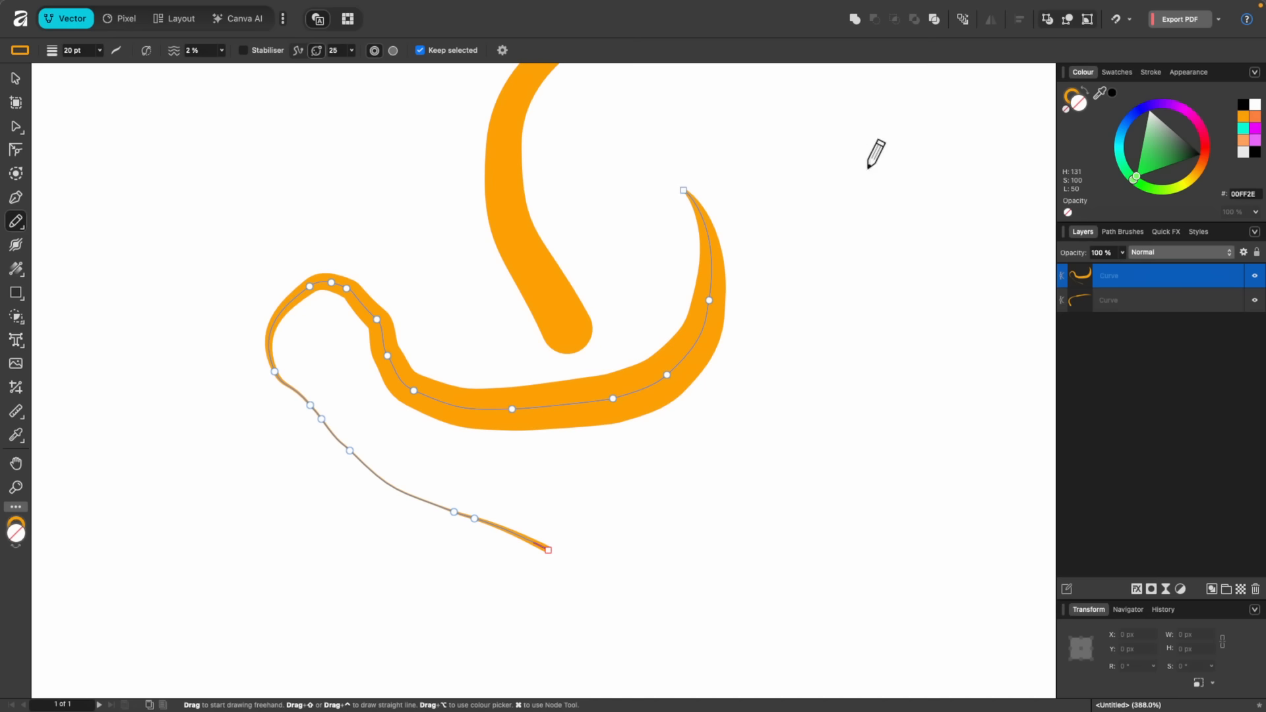
pyautogui.moveTo(920, 160)
pyautogui.mouseDown()
pyautogui.moveTo(788, 156)
pyautogui.moveTo(779, 173)
pyautogui.moveTo(828, 333)
pyautogui.mouseUp()
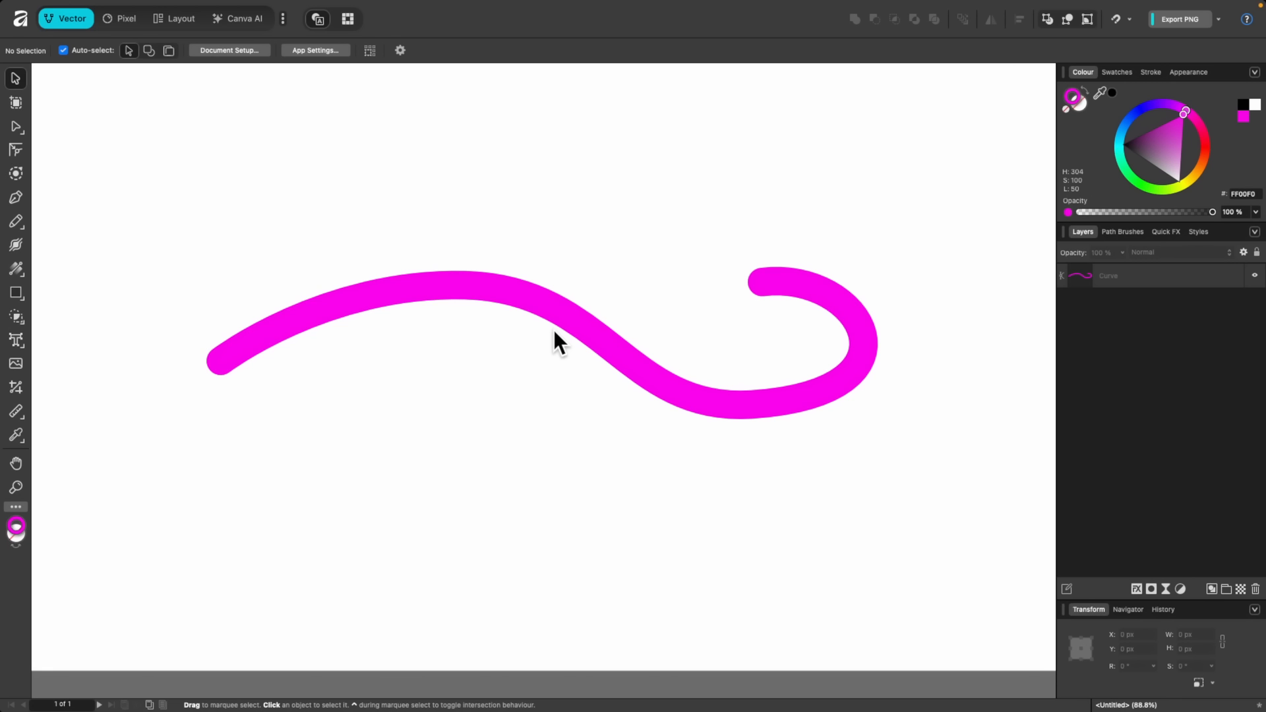
# Taper the magenta curve's left end to a point and widen its hooked right end with the Stroke Width Tool
pyautogui.click(542, 304)
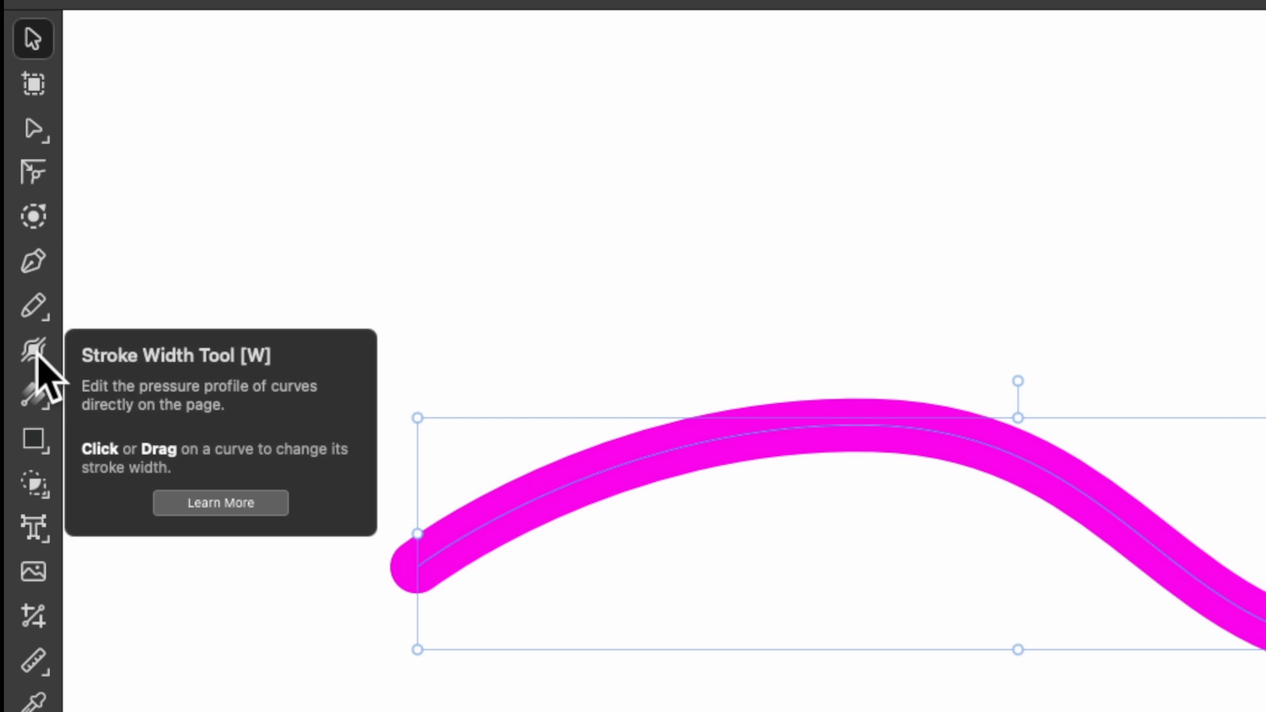
pyautogui.click(34, 352)
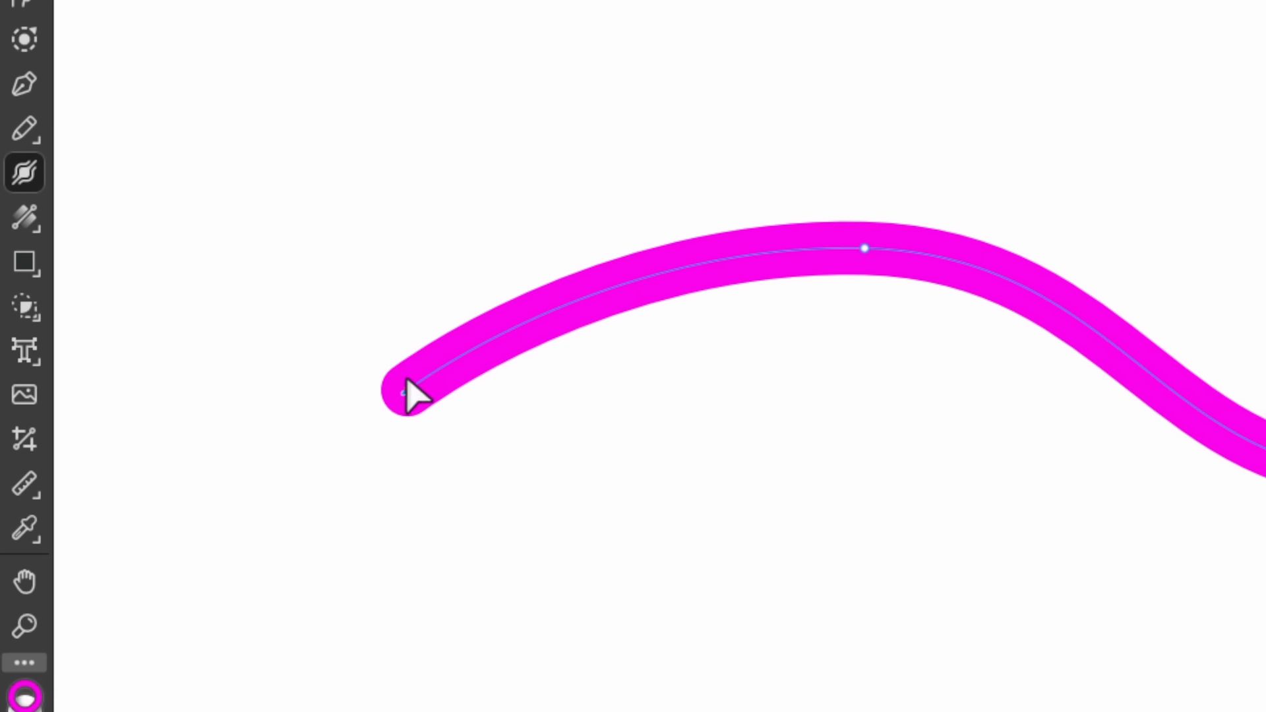
pyautogui.moveTo(408, 389); pyautogui.dragTo(407, 388)
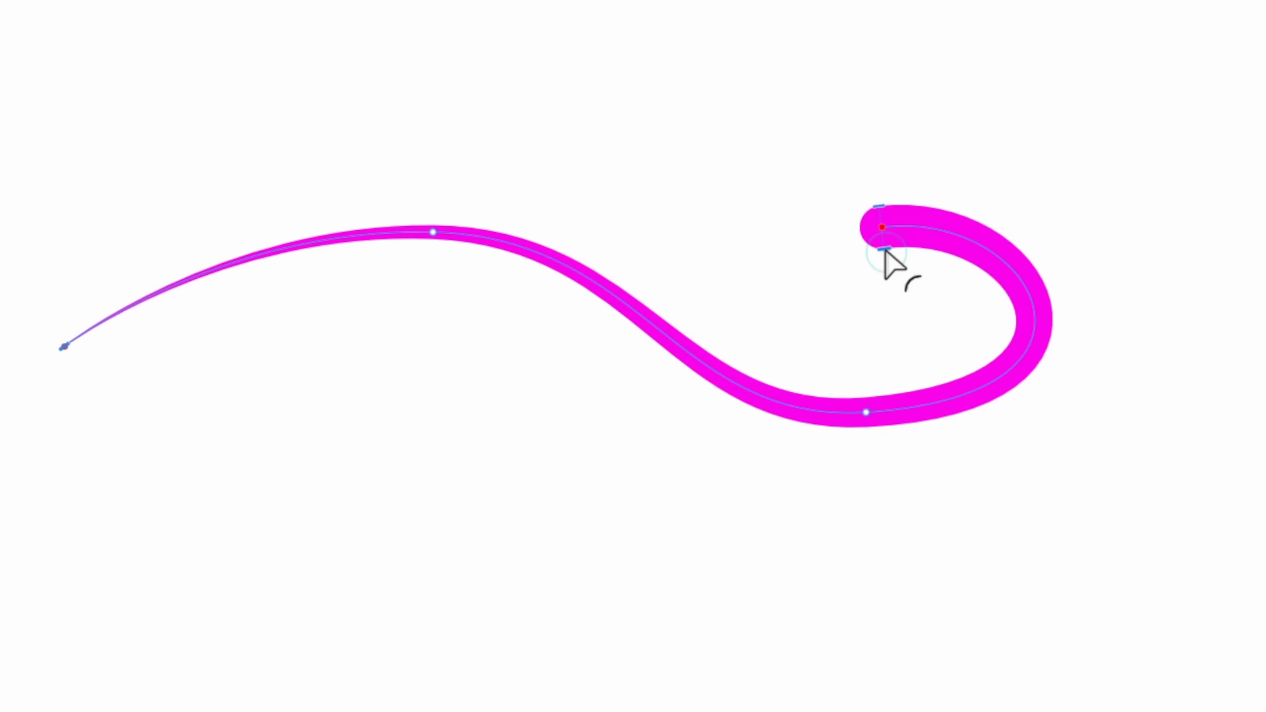
pyautogui.moveTo(763, 296); pyautogui.dragTo(763, 308)
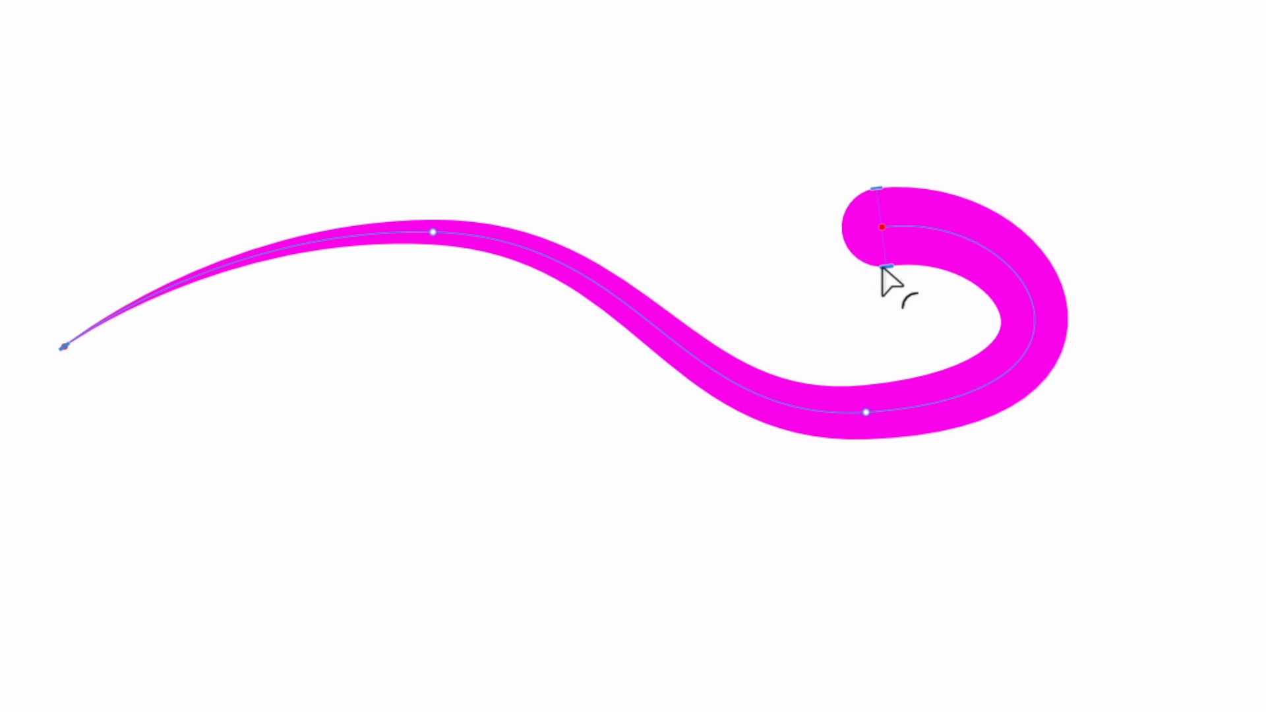
# Add three width points along the magenta curve's middle section and narrow the stroke at the central one
pyautogui.scroll(5, 651, 306)
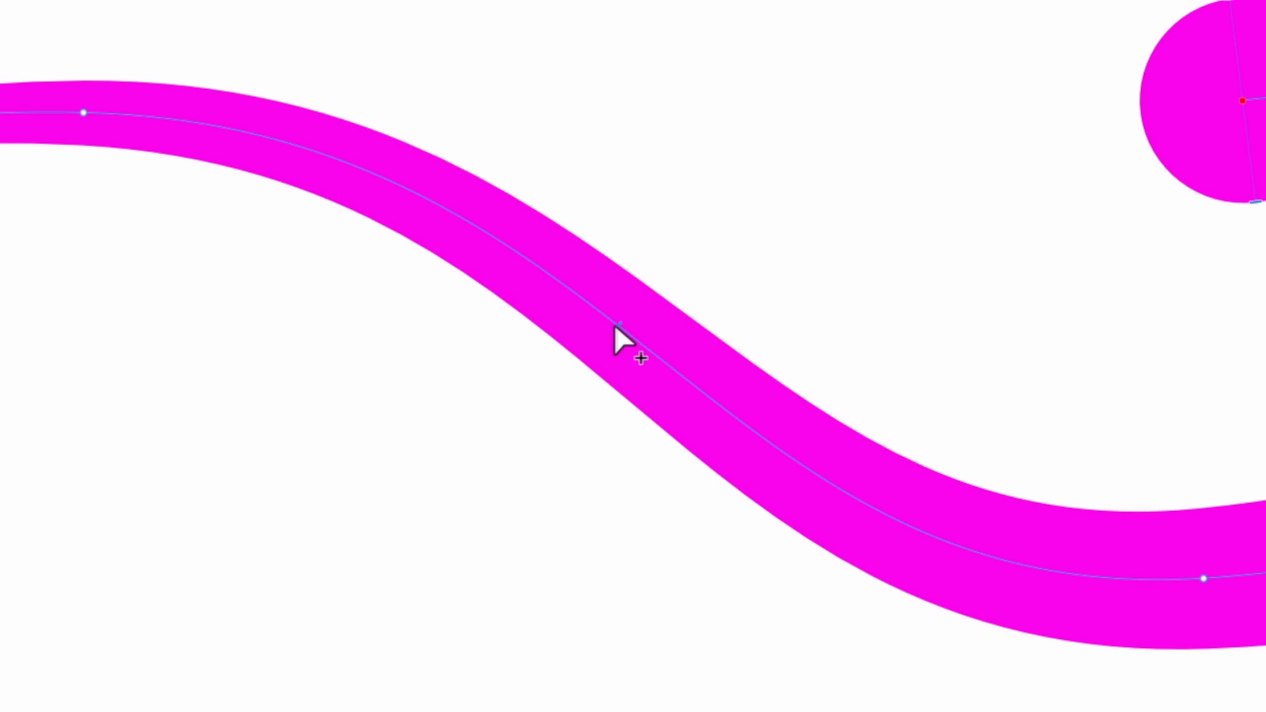
pyautogui.click(616, 323)
pyautogui.click(415, 192)
pyautogui.click(770, 442)
pyautogui.moveTo(647, 285); pyautogui.dragTo(642, 304)
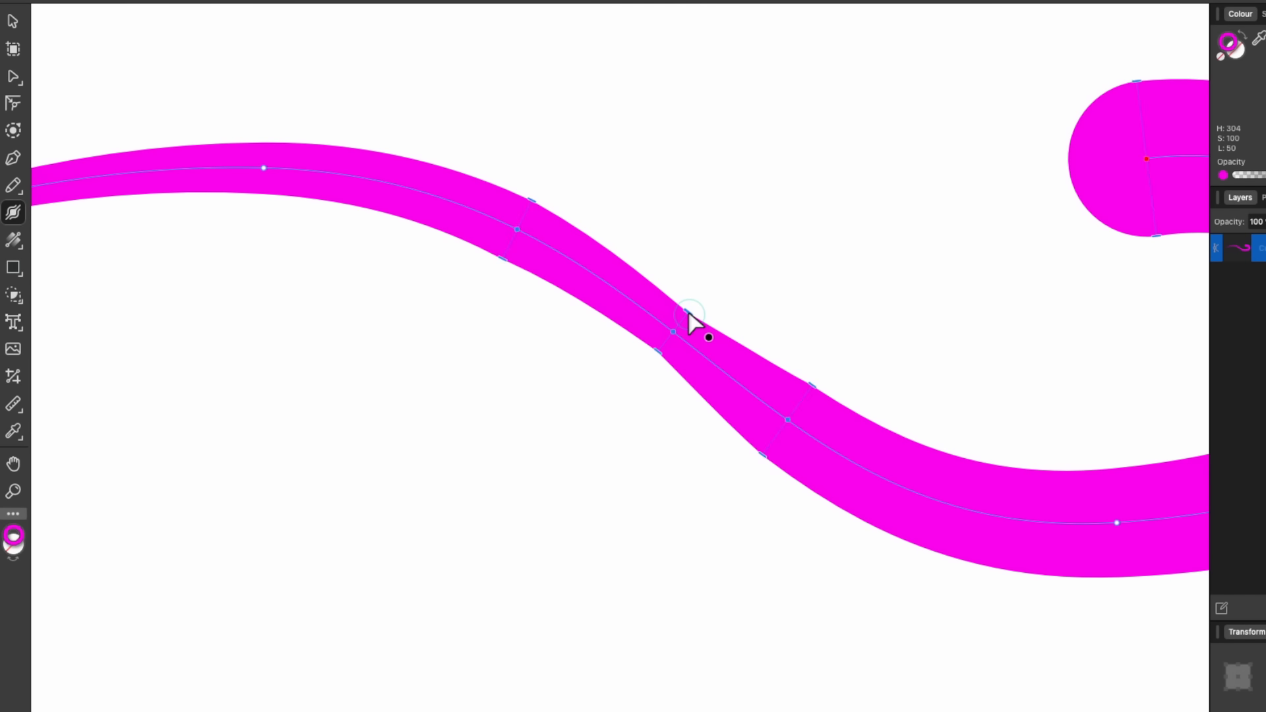
# Slide the two outer width points along the magenta curve, away from the narrowed central point
pyautogui.moveTo(813, 384)
pyautogui.mouseDown()
pyautogui.moveTo(865, 410)
pyautogui.moveTo(941, 419)
pyautogui.moveTo(1013, 463)
pyautogui.mouseUp()
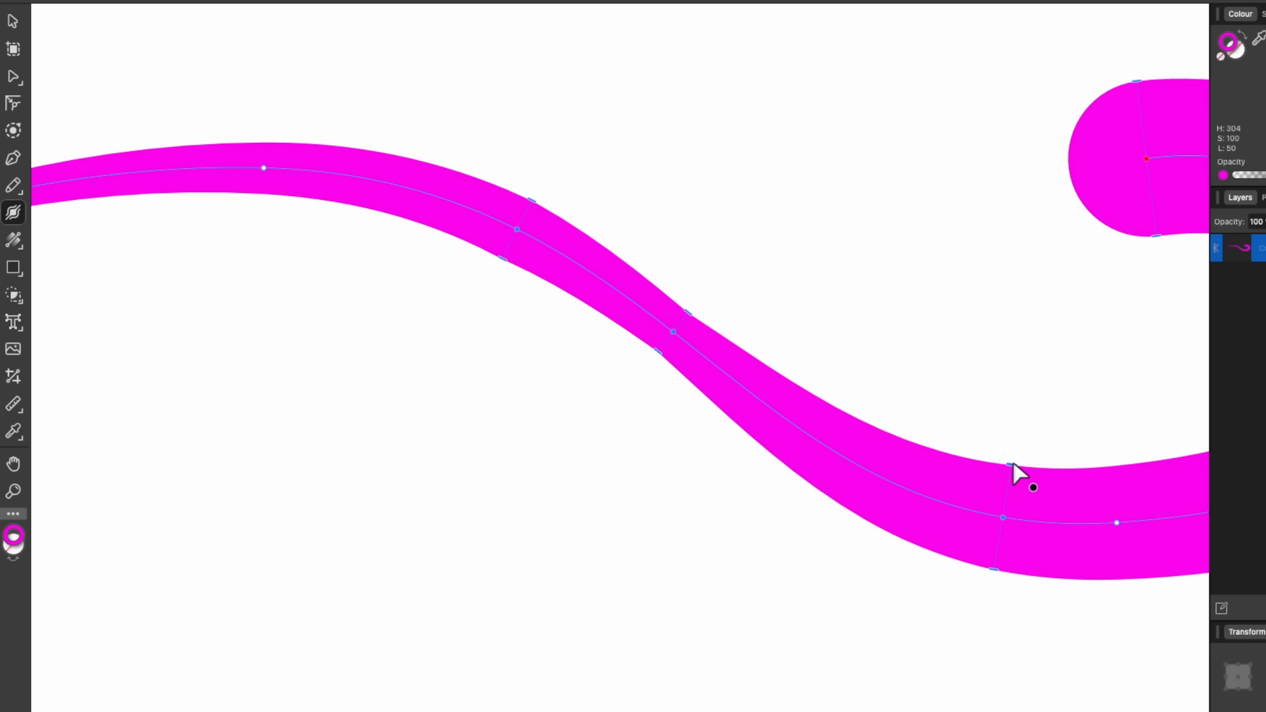
pyautogui.scroll(-6, 1014, 463)
pyautogui.hscroll(1, 1013, 463)
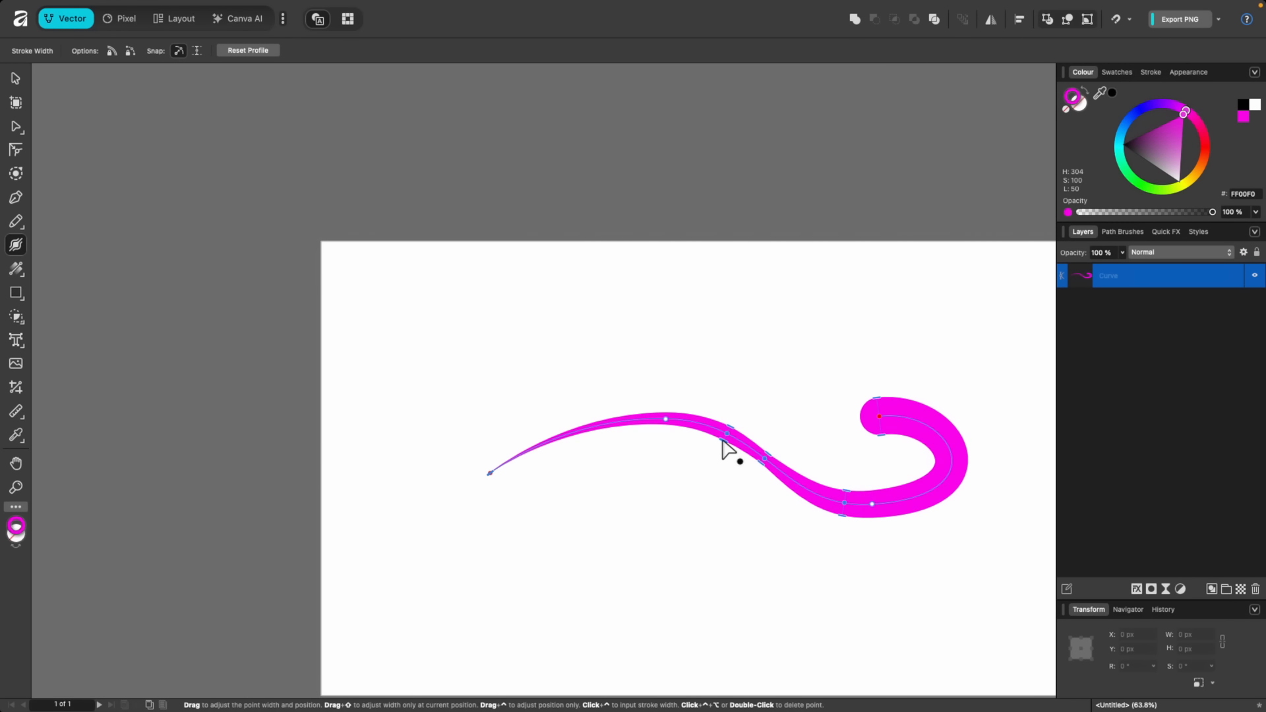
pyautogui.moveTo(721, 441)
pyautogui.mouseDown()
pyautogui.moveTo(686, 427)
pyautogui.moveTo(652, 440)
pyautogui.mouseUp()
pyautogui.scroll(3, 740, 458)
pyautogui.scroll(-3, 737, 454)
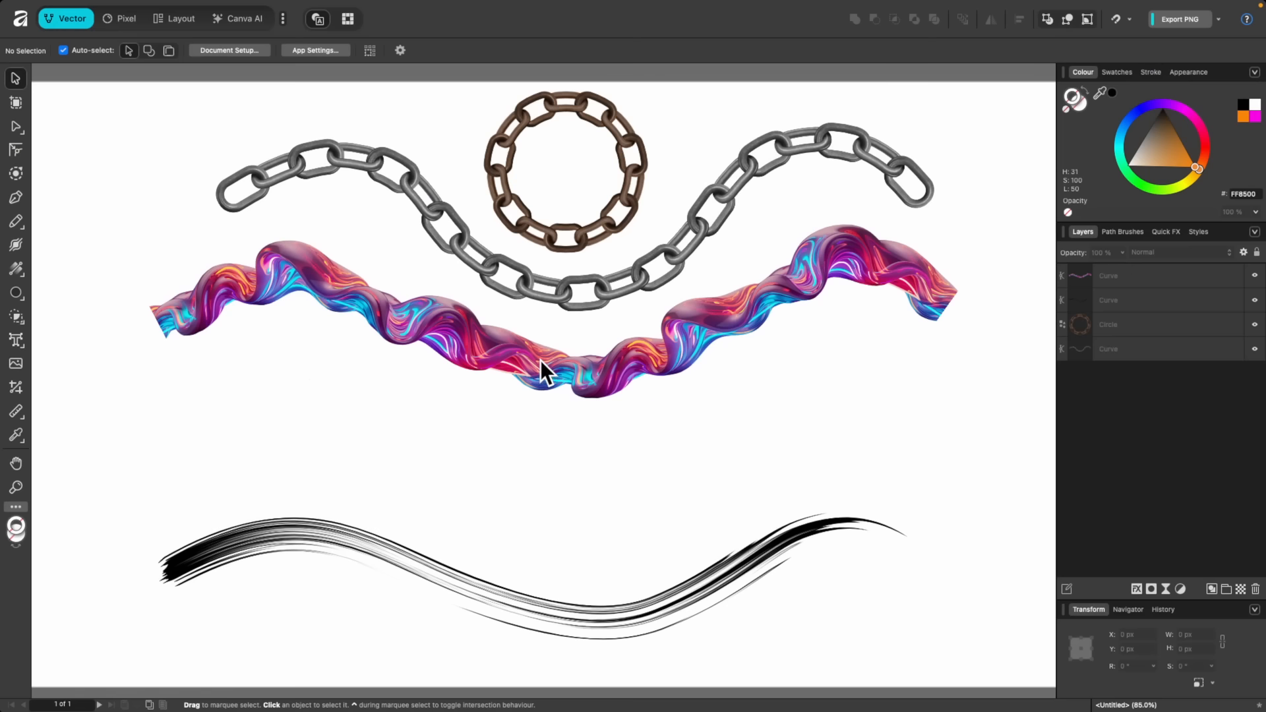
# Select the colourful swirled stroke, the grey chain and the circular chain in turn to examine their underlying paths
pyautogui.click(540, 360)
pyautogui.click(595, 290)
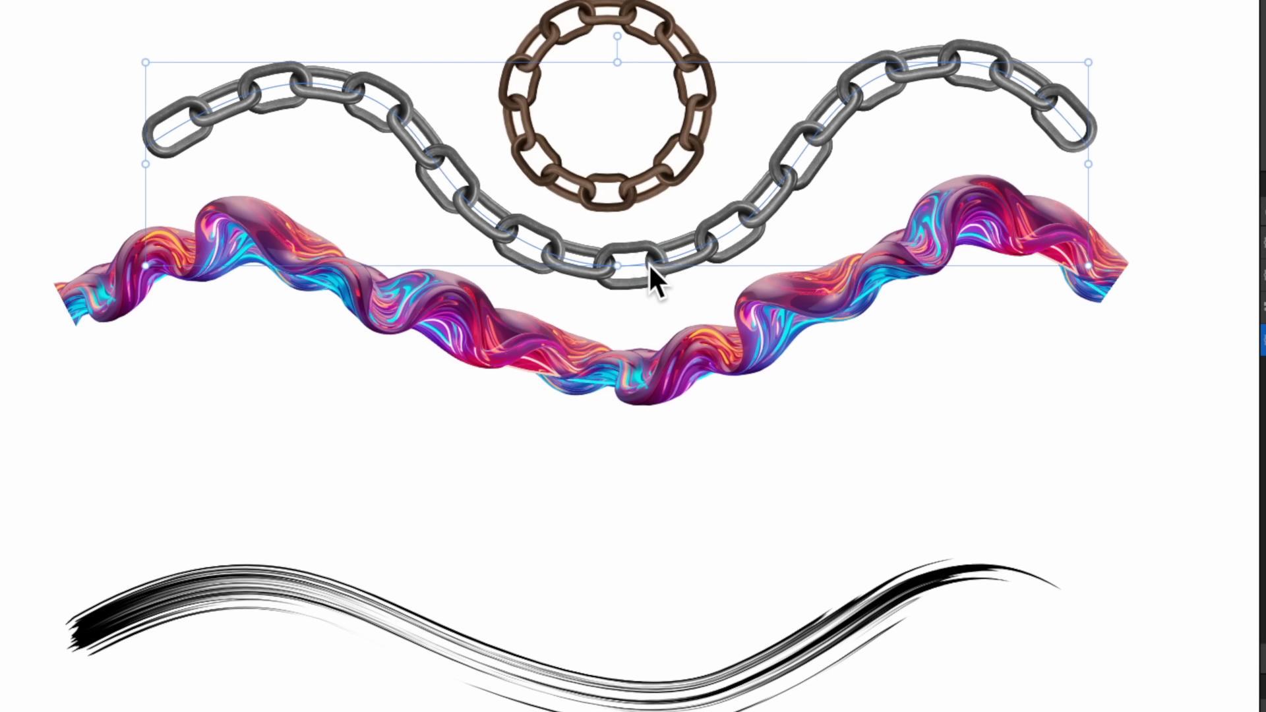
pyautogui.click(659, 191)
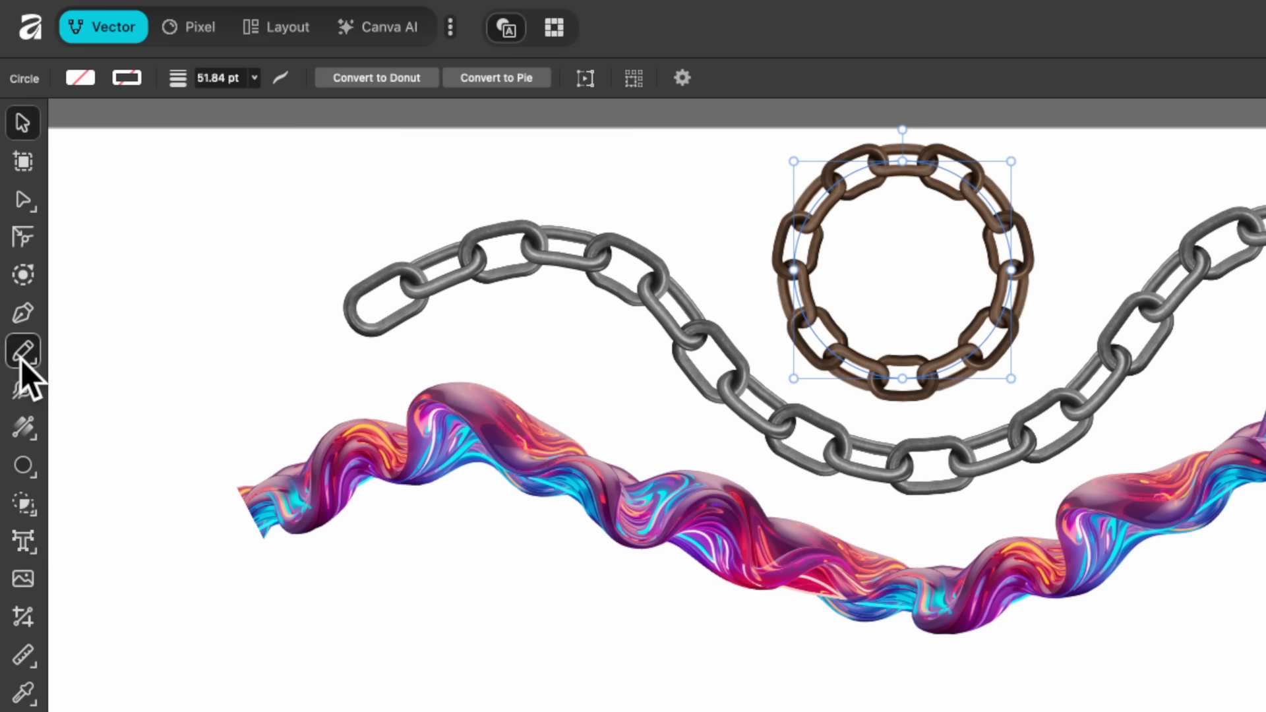
# Paint a wavy stroke above the black brush stroke using the paintbrush tool and the Rope brush from Image Brushes
pyautogui.click(21, 359)
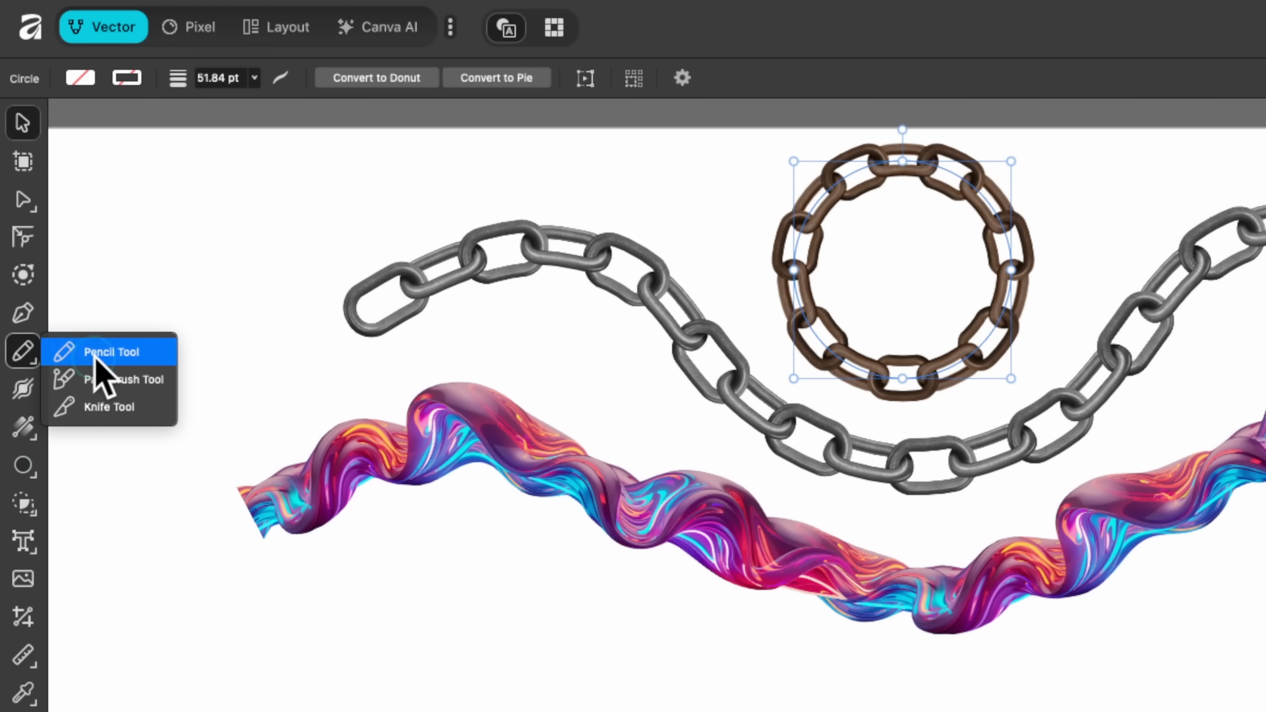
pyautogui.click(158, 378)
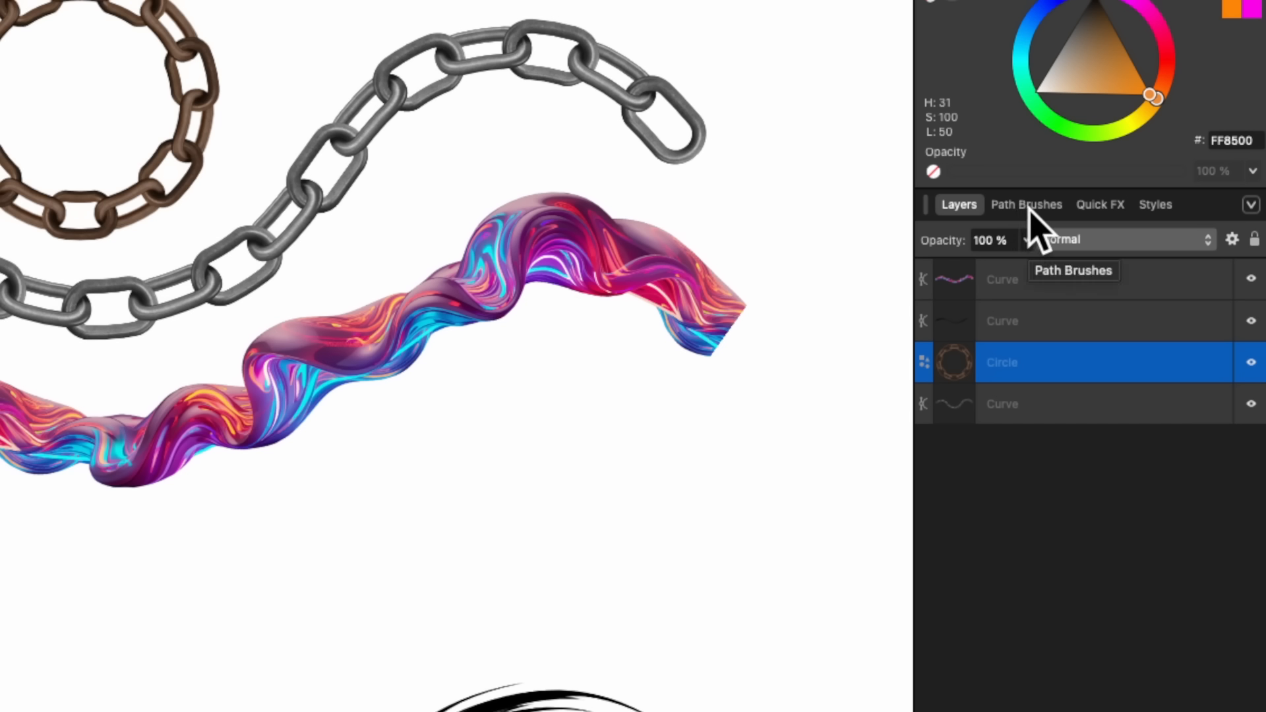
pyautogui.click(1026, 205)
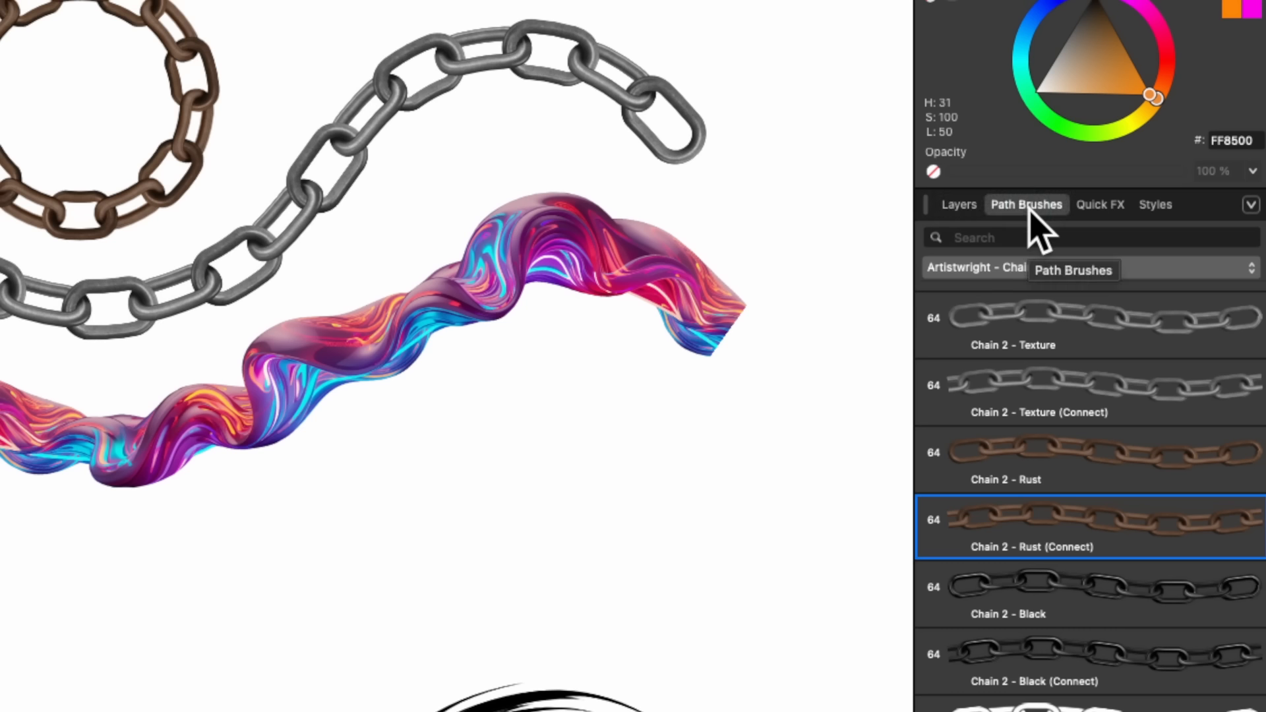
pyautogui.click(1072, 268)
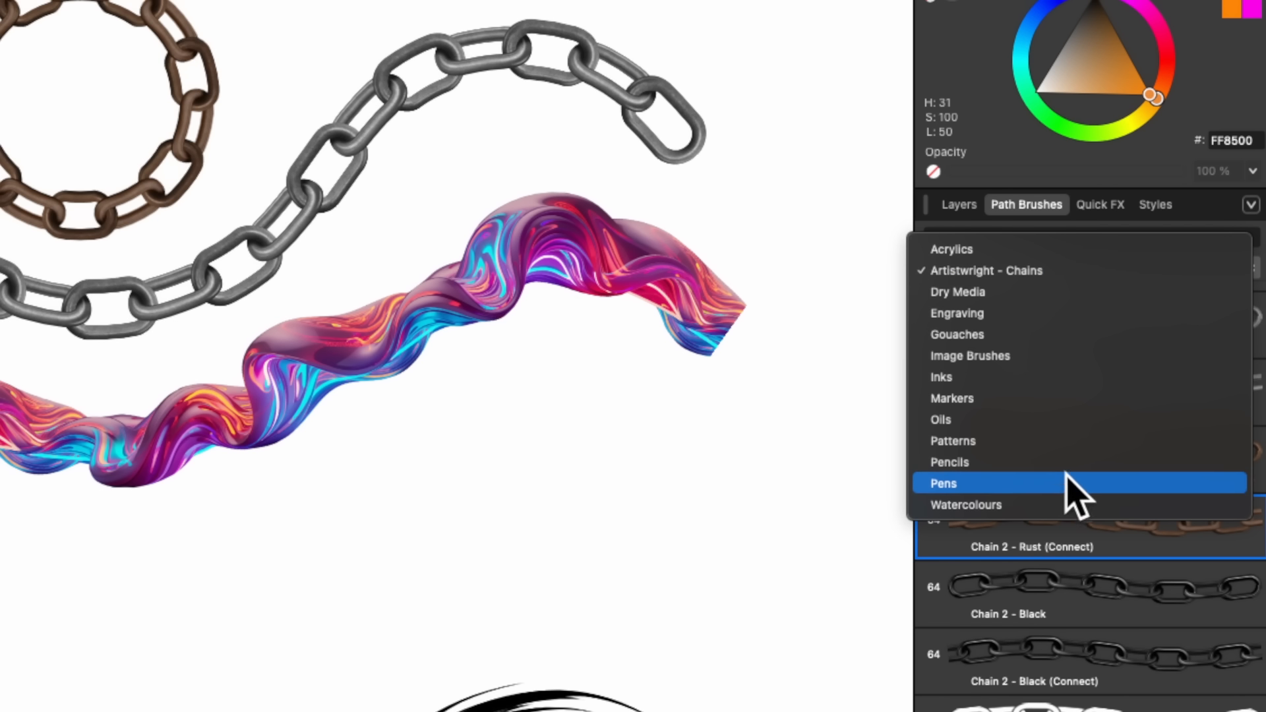
pyautogui.click(1079, 356)
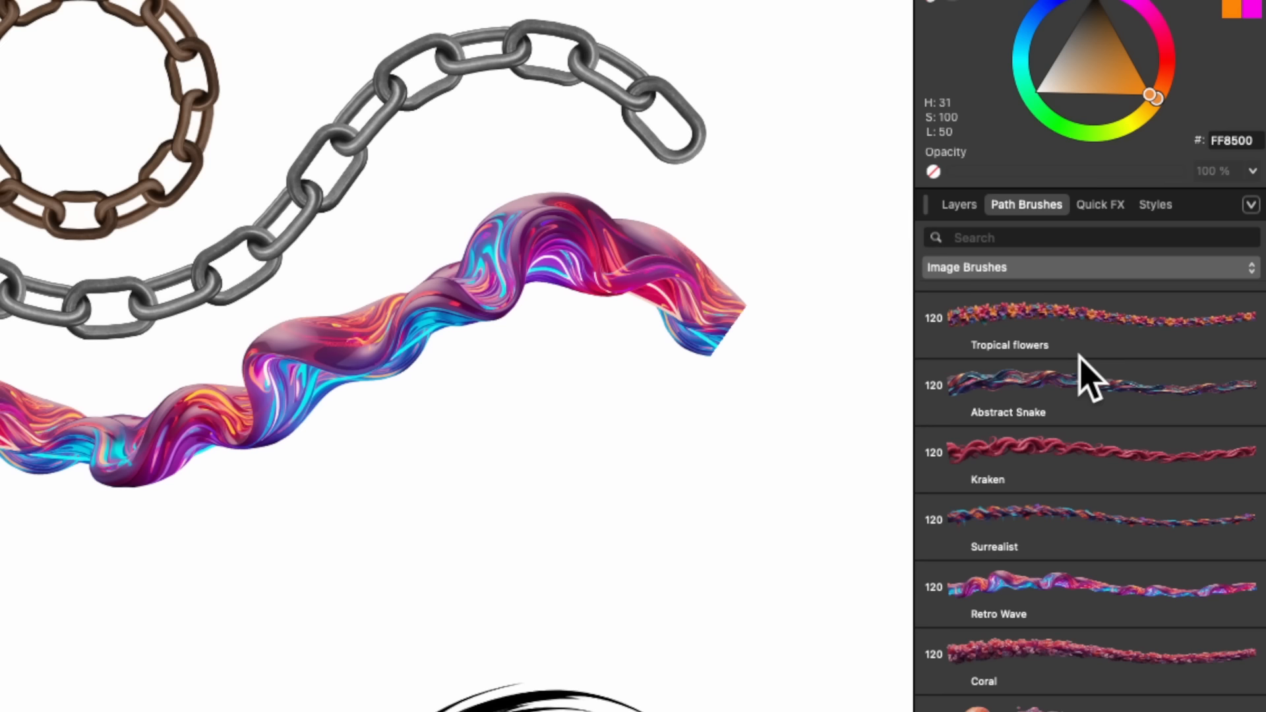
pyautogui.scroll(-15, 1074, 594)
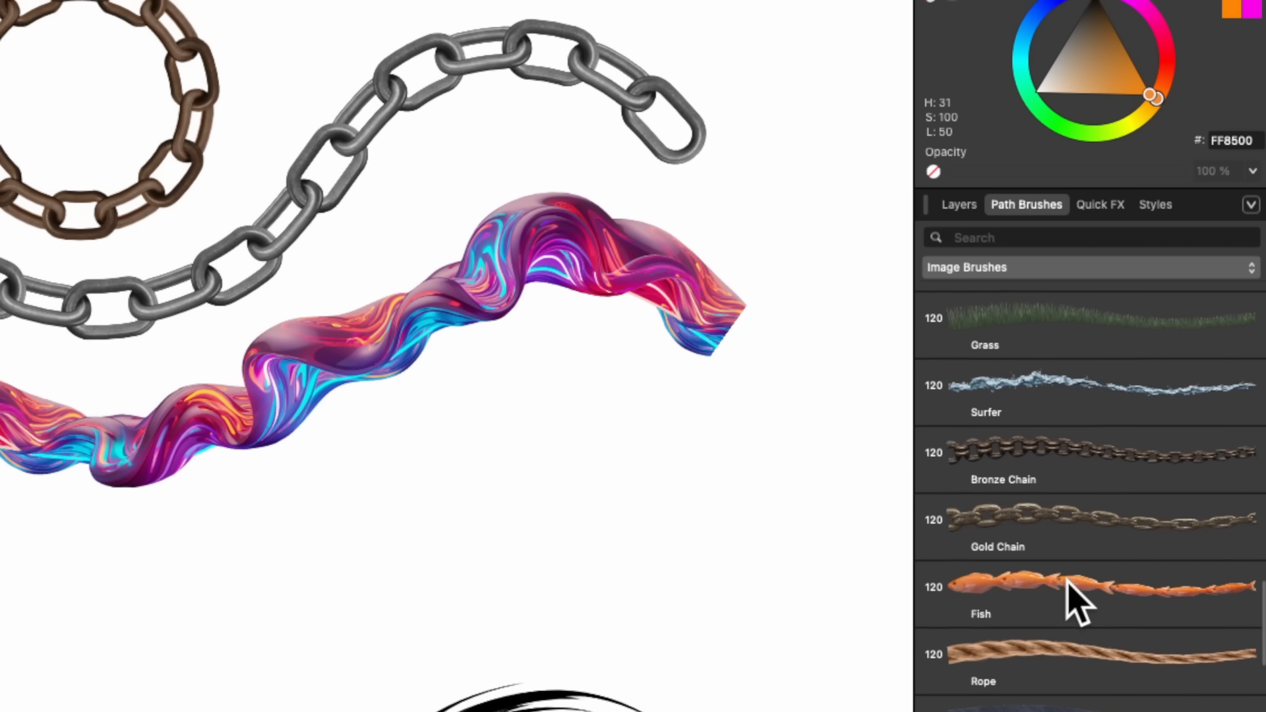
pyautogui.click(1053, 507)
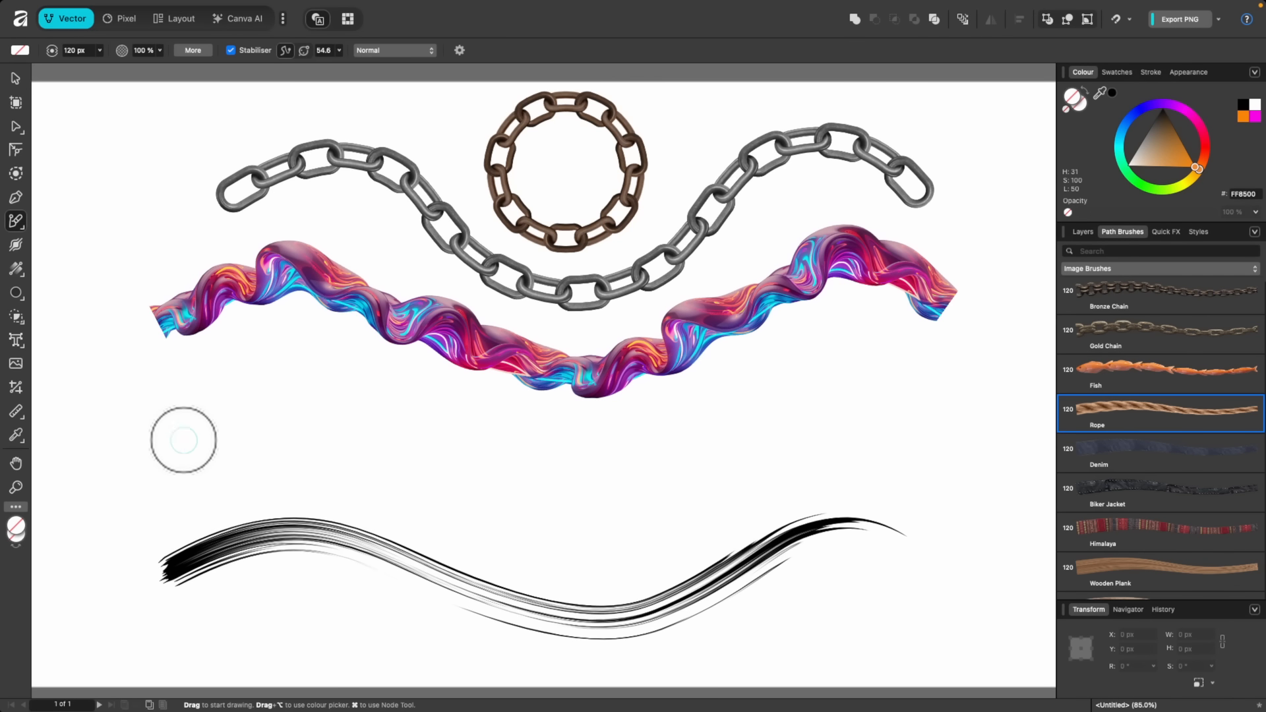
pyautogui.moveTo(183, 440)
pyautogui.mouseDown()
pyautogui.moveTo(259, 398)
pyautogui.moveTo(290, 398)
pyautogui.moveTo(457, 481)
pyautogui.moveTo(567, 496)
pyautogui.moveTo(618, 497)
pyautogui.moveTo(846, 419)
pyautogui.moveTo(982, 461)
pyautogui.mouseUp()
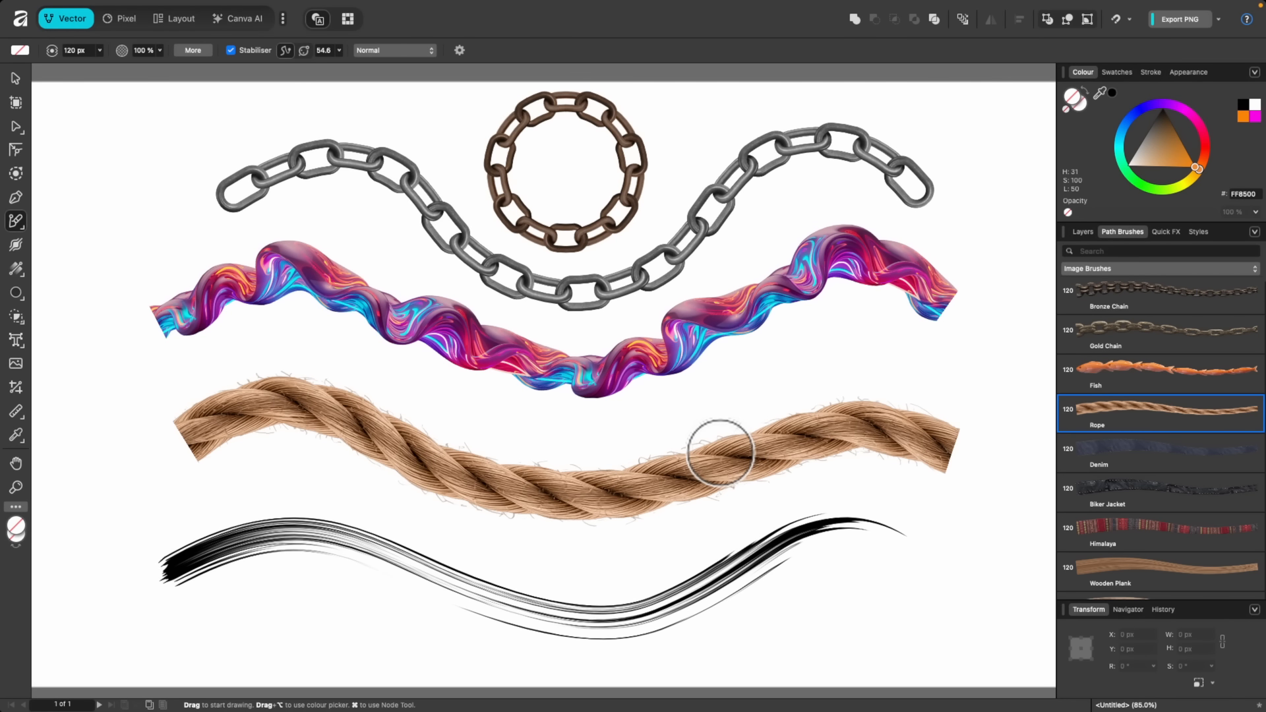
# Examine the rope stroke's texture and loose fibres at high magnification and in the whole composition
pyautogui.scroll(10, 722, 448)
pyautogui.hscroll(-10, 664, 486)
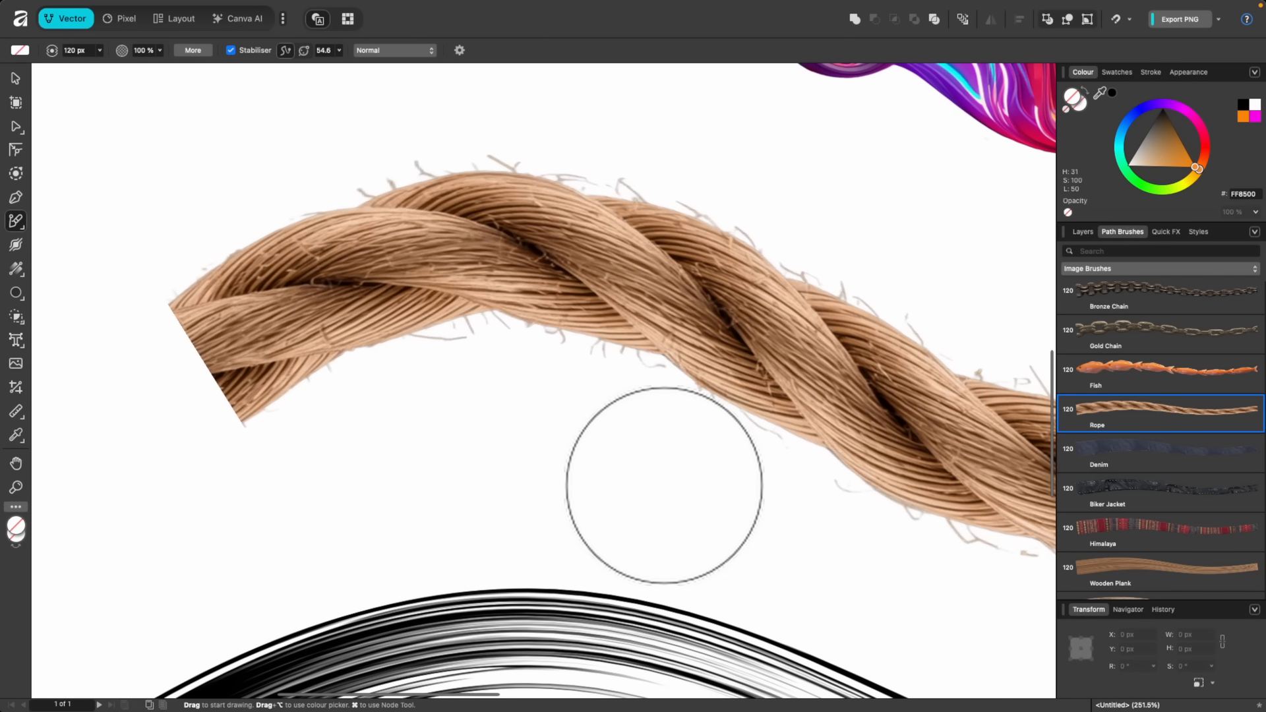
pyautogui.scroll(-6, 664, 486)
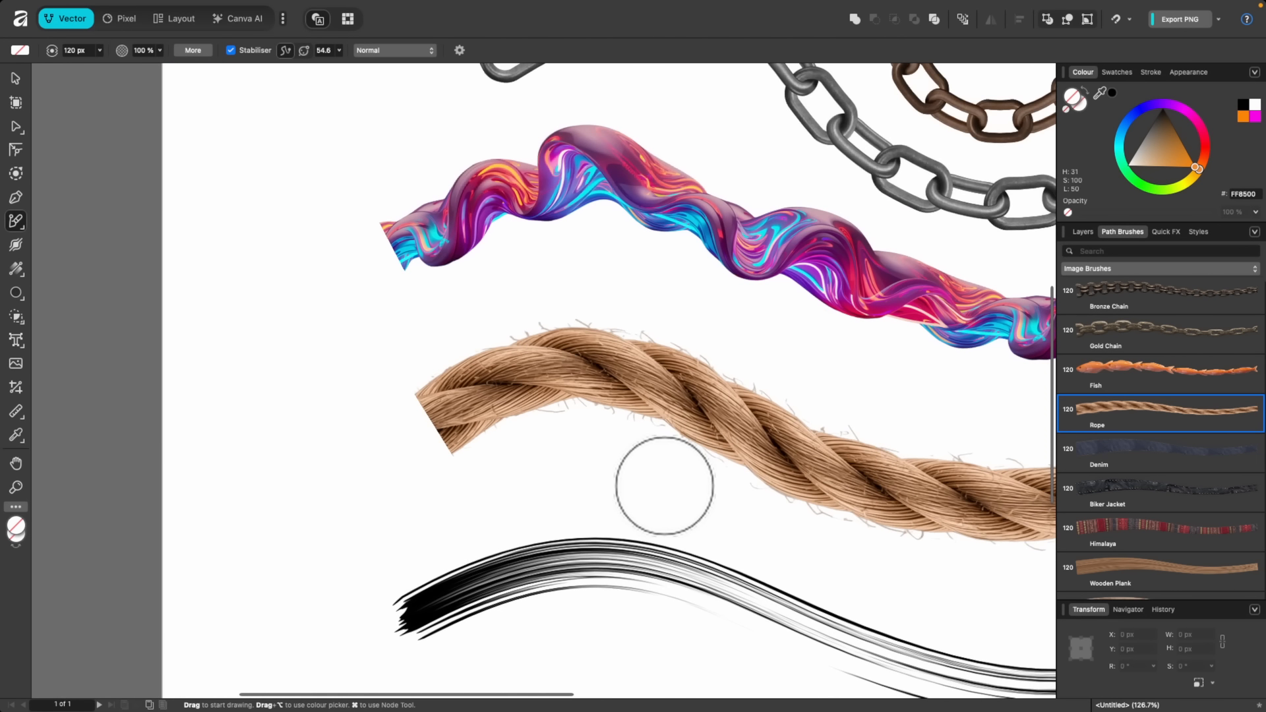
pyautogui.scroll(20, 749, 432)
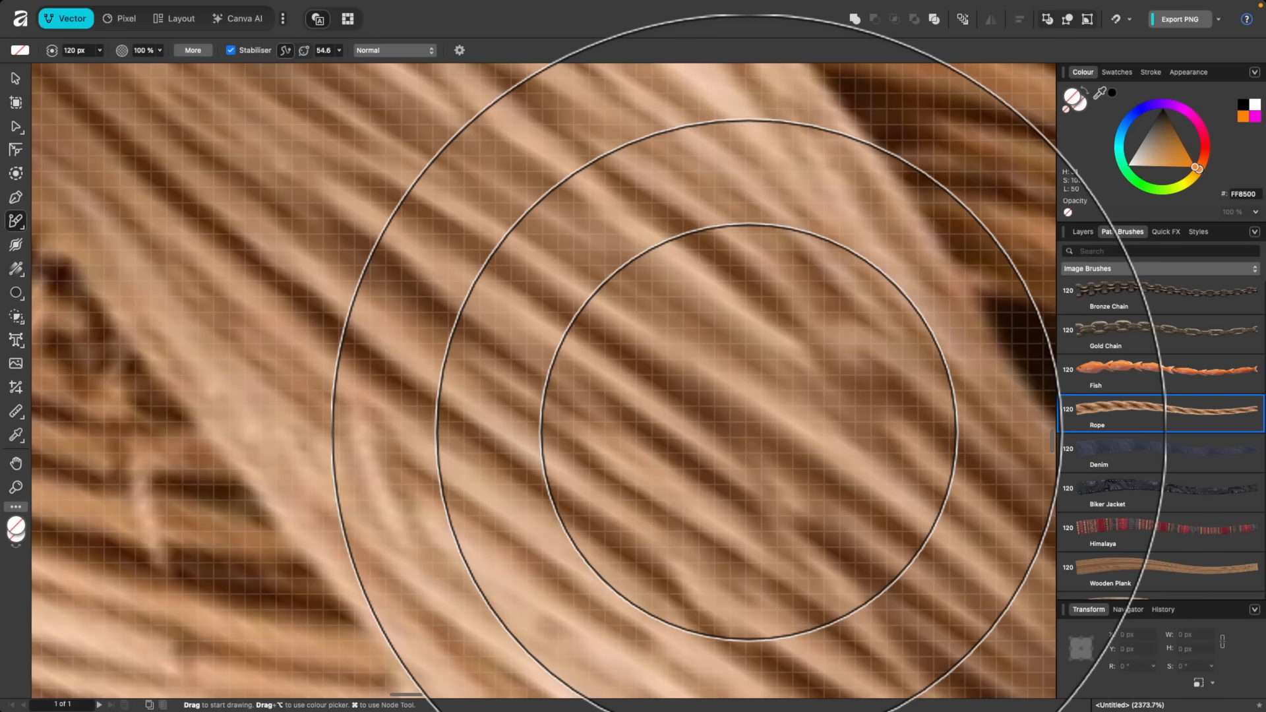
pyautogui.scroll(-10, 749, 432)
pyautogui.scroll(-10, 750, 432)
pyautogui.scroll(-2, 750, 433)
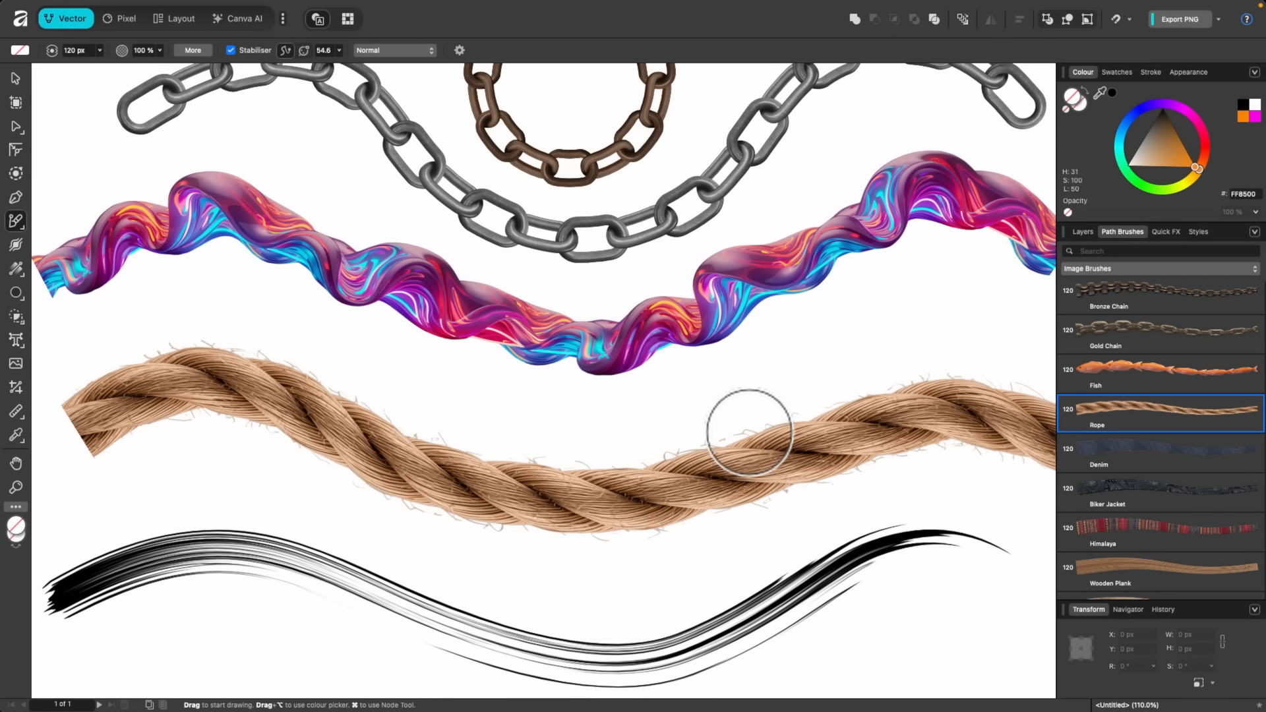
pyautogui.scroll(-2, 334, 339)
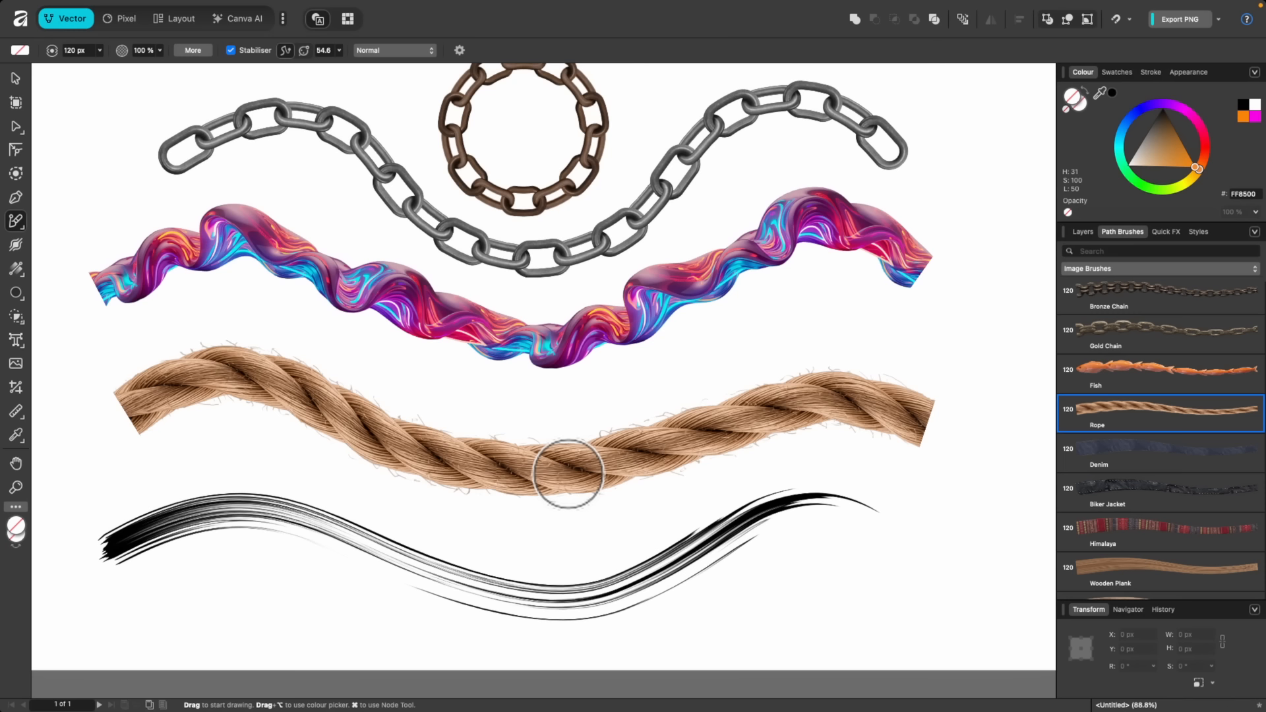
# Reshape the rope stroke with the Node Tool by moving the node of the bend near its right end
pyautogui.press('a')
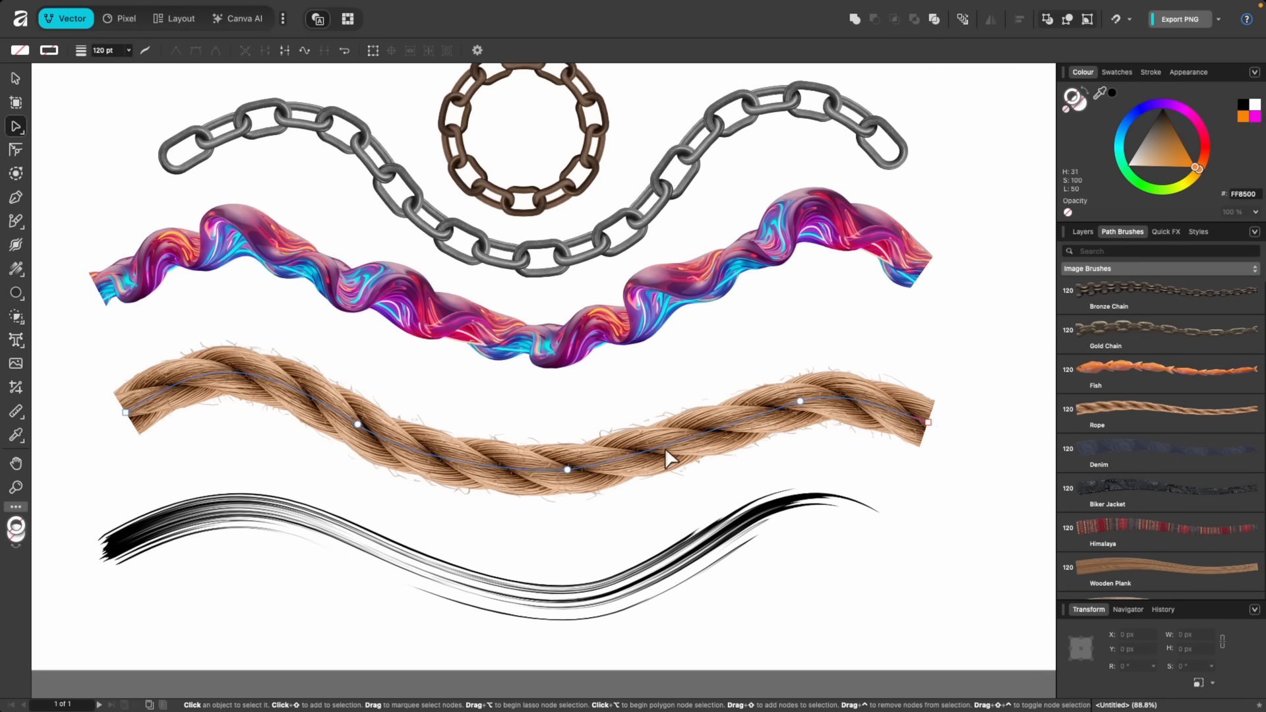
pyautogui.moveTo(800, 400); pyautogui.dragTo(751, 351)
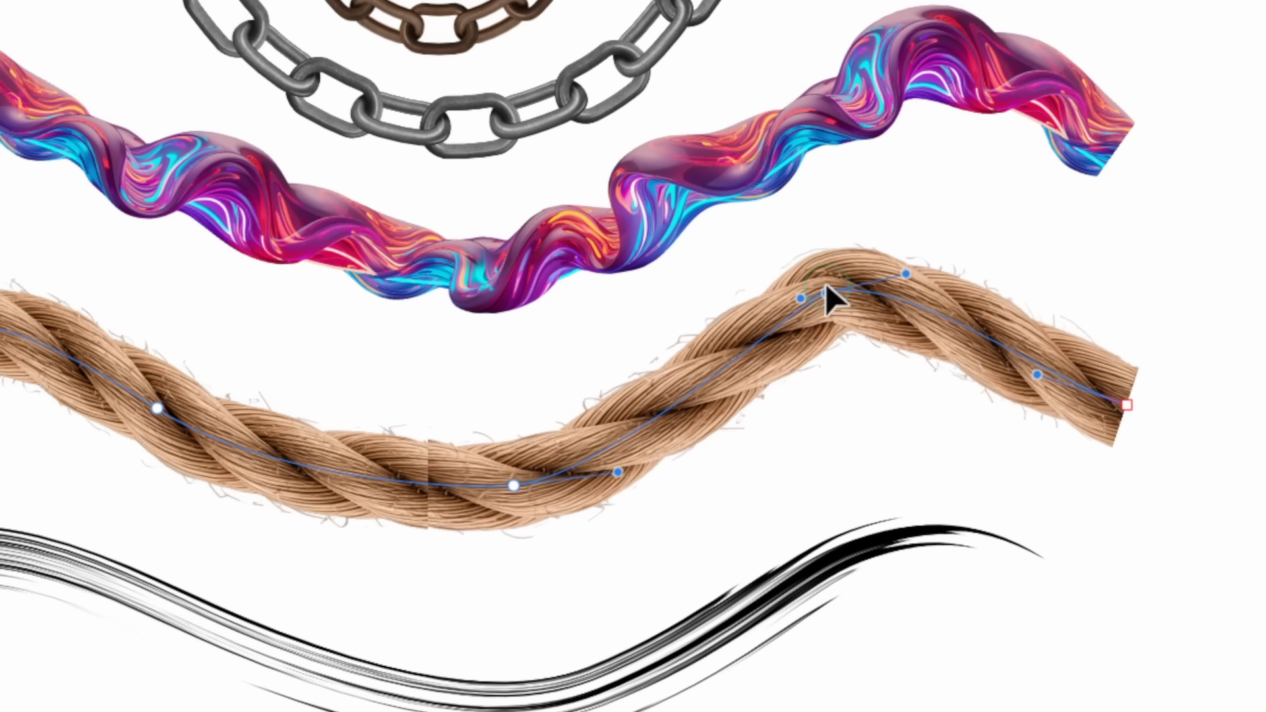
pyautogui.moveTo(825, 283); pyautogui.dragTo(679, 502)
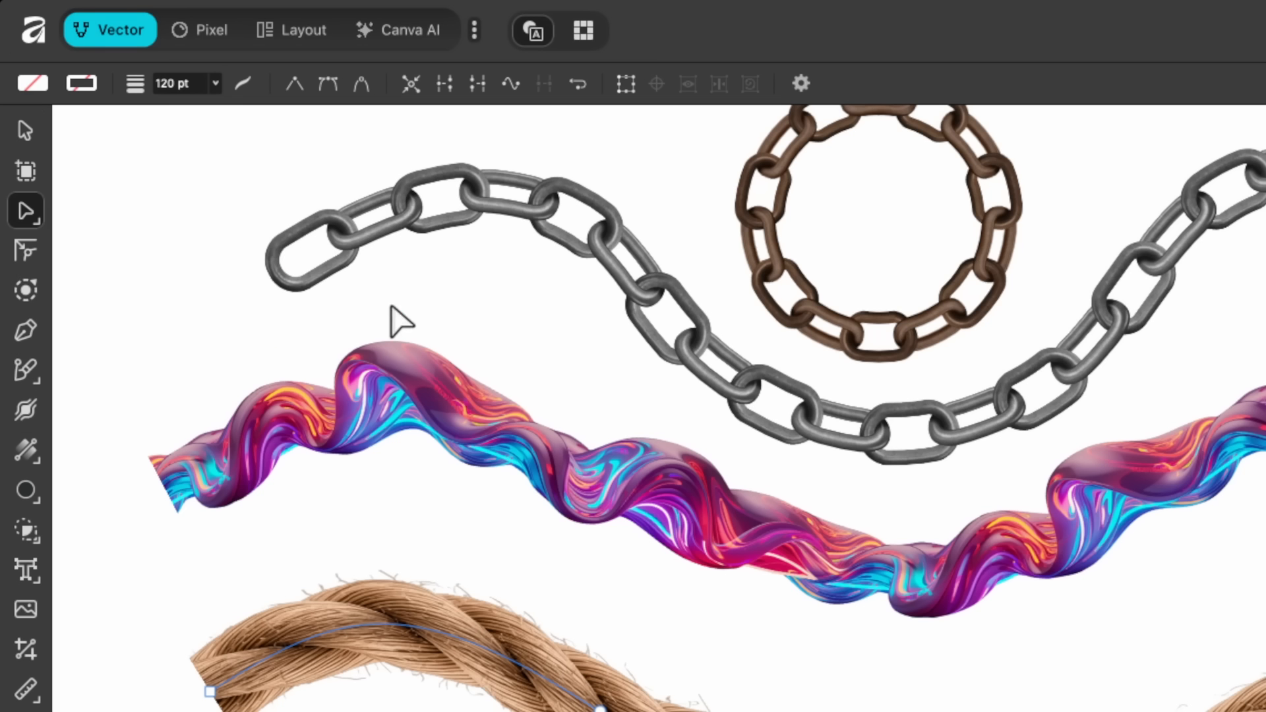
# Examine the paintbrush tool's extended line style settings, including brush width, variance, body and corner options
pyautogui.click(27, 371)
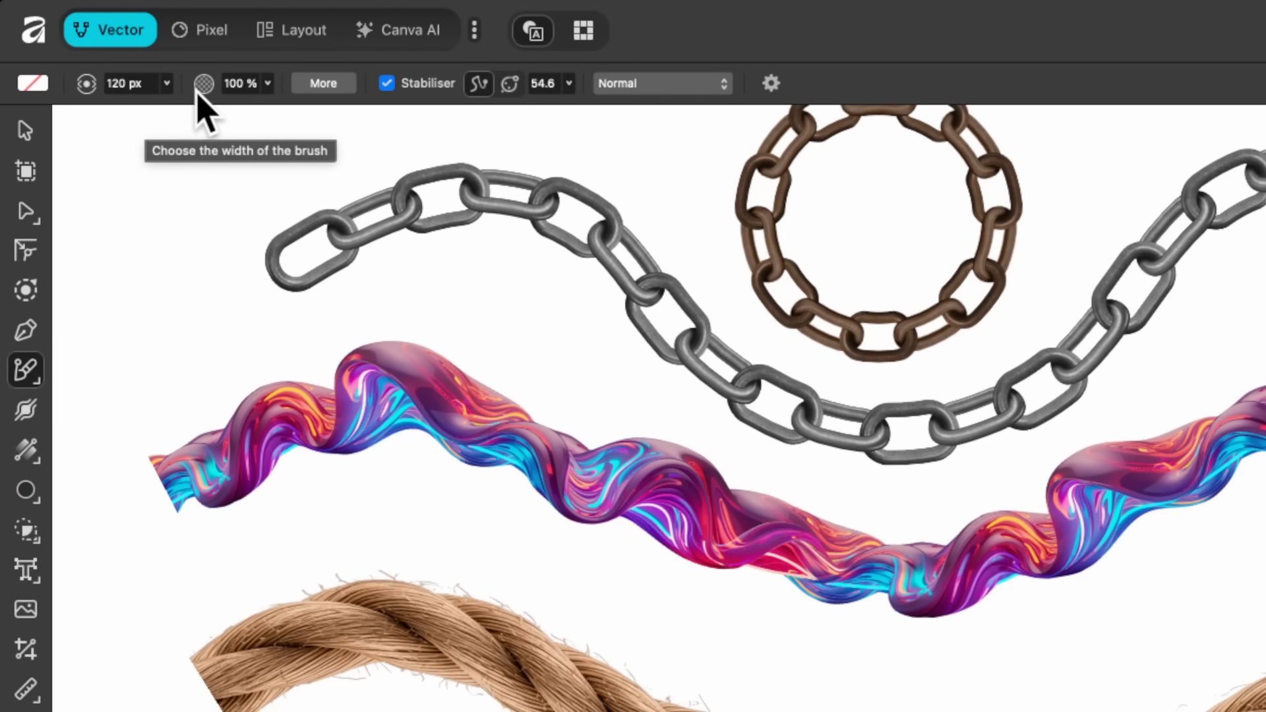
pyautogui.click(323, 89)
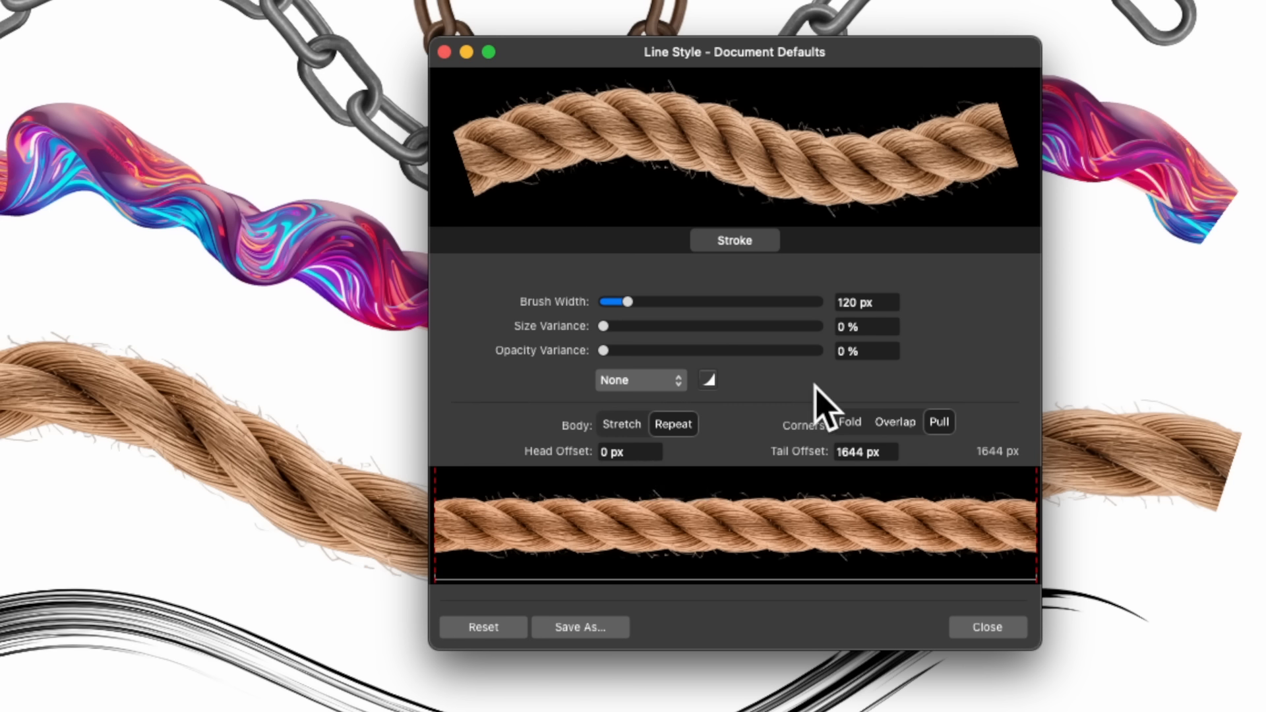
pyautogui.click(998, 626)
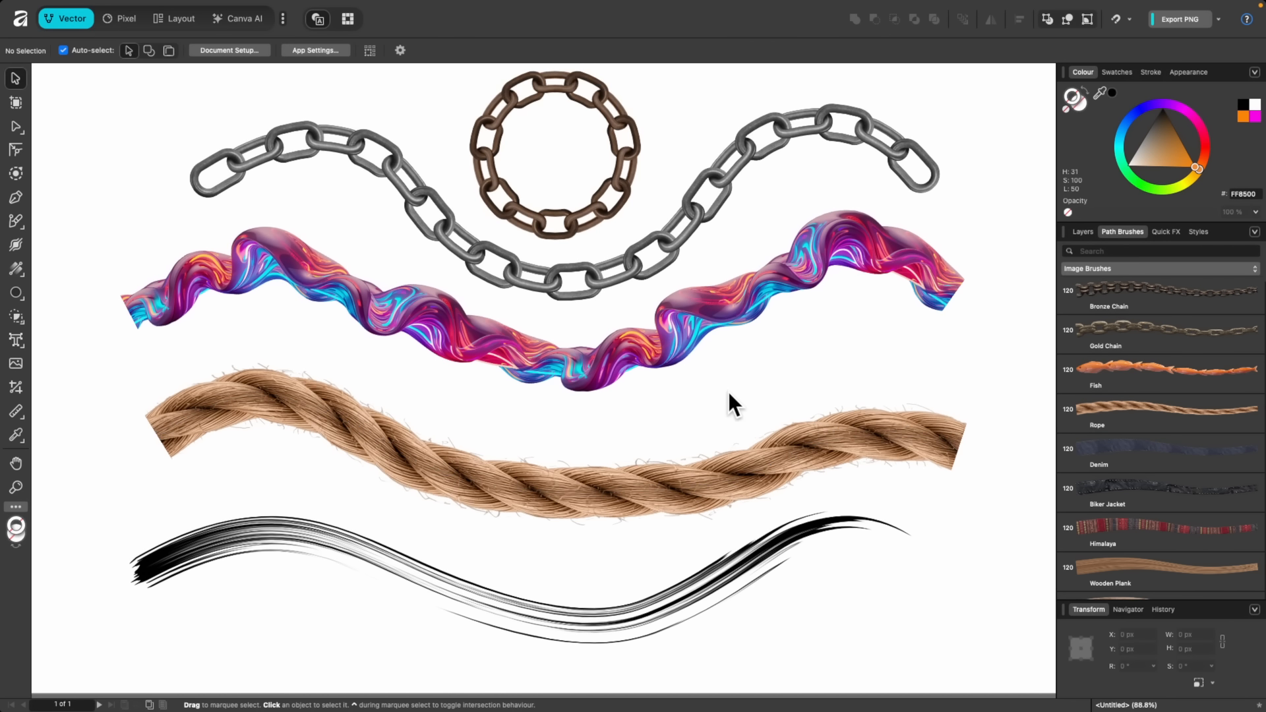
# Restyle the colourful swirled stroke with the Fish, Denim and Biker Jacket image brushes in turn, ending with Himalaya
pyautogui.click(636, 356)
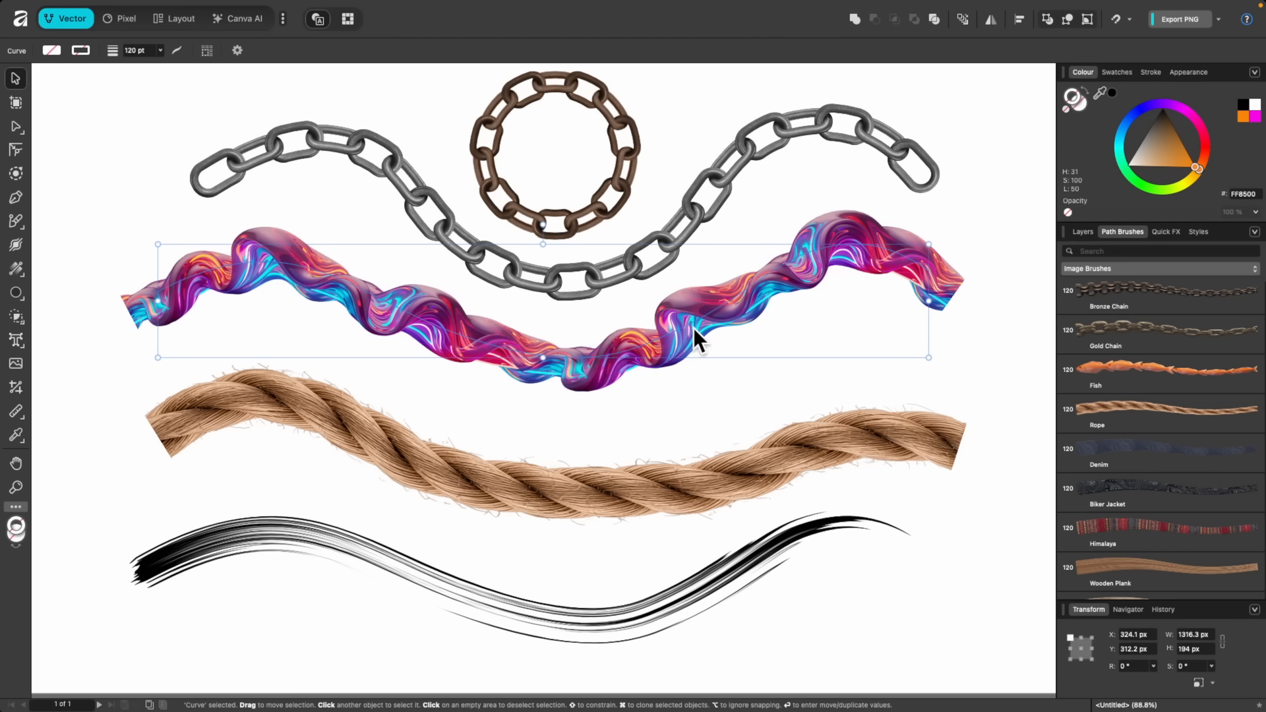
pyautogui.click(1151, 375)
pyautogui.click(1149, 441)
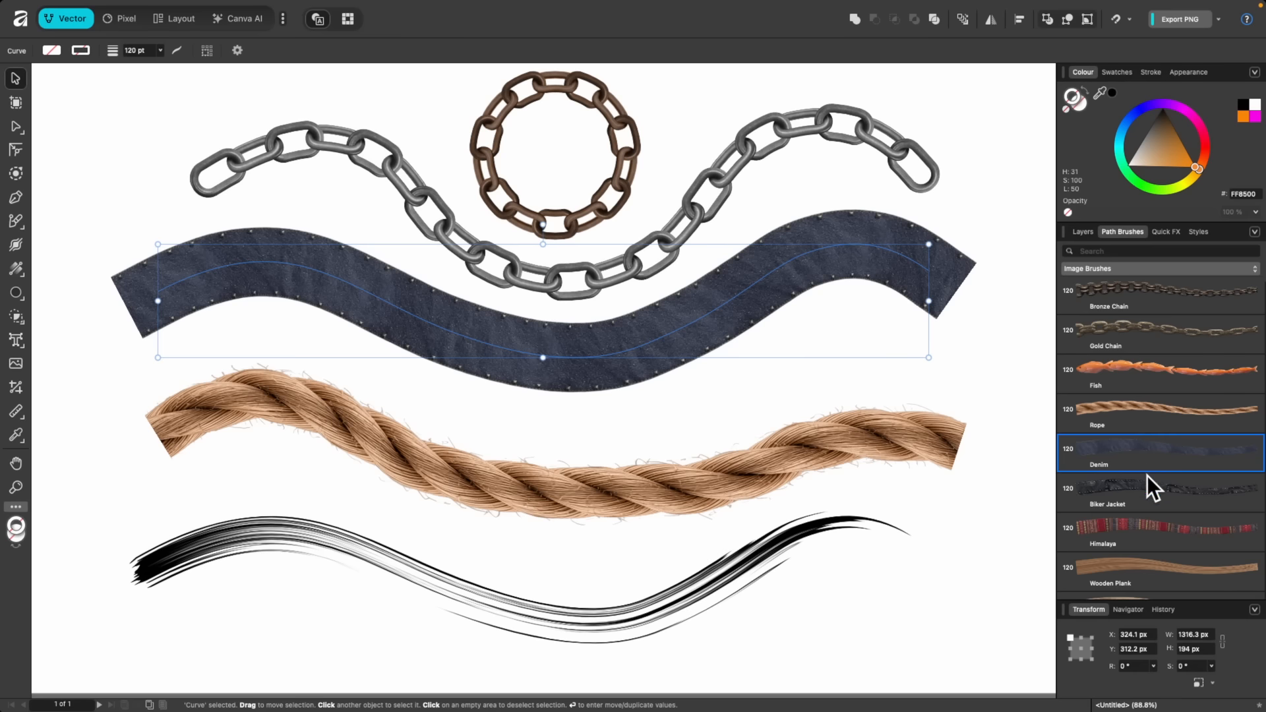
pyautogui.click(1145, 489)
pyautogui.click(1143, 525)
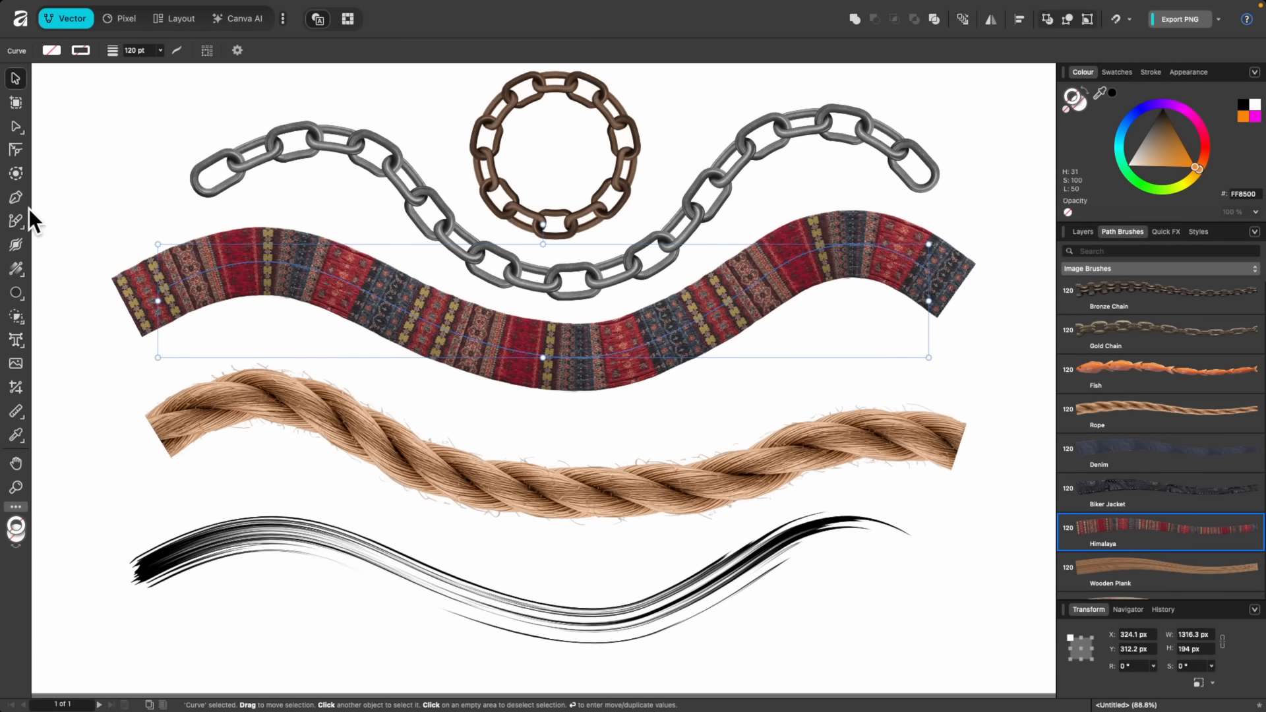
# Adjust the width of the patterned Himalaya stroke at its left end with the Stroke Width Tool
pyautogui.click(15, 240)
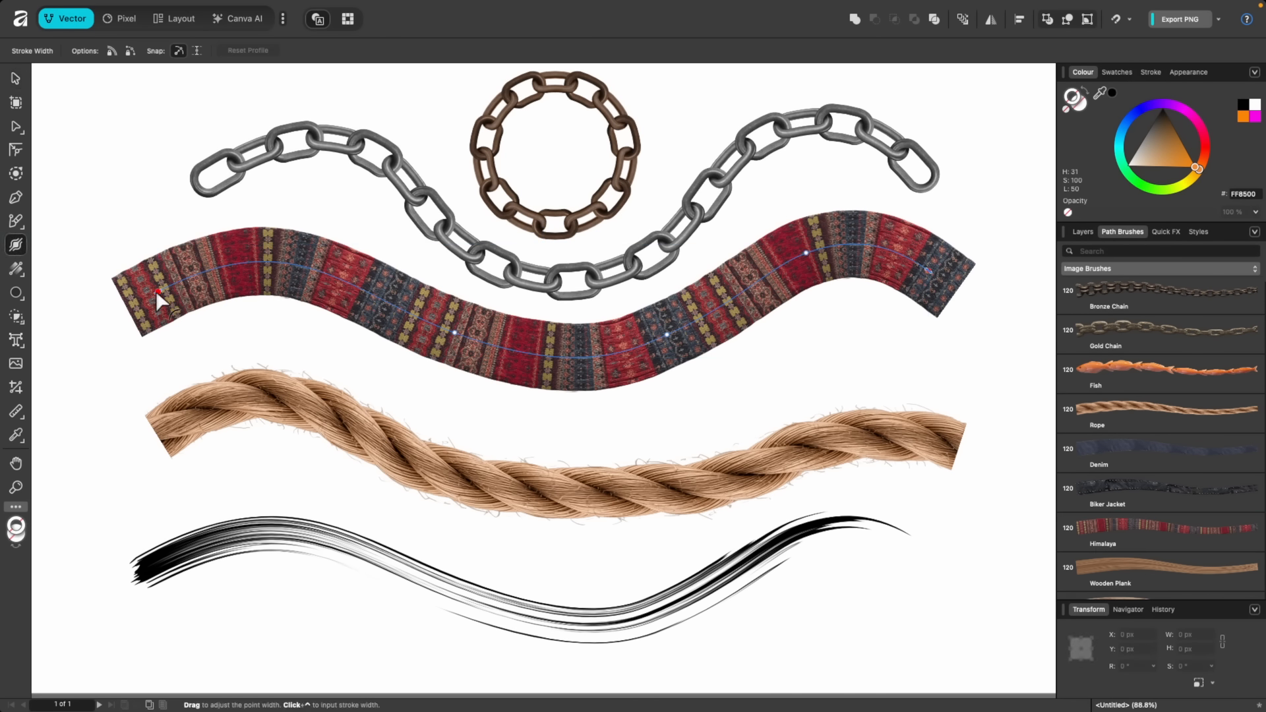
pyautogui.moveTo(155, 290)
pyautogui.mouseDown()
pyautogui.moveTo(166, 313)
pyautogui.moveTo(160, 290)
pyautogui.mouseUp()
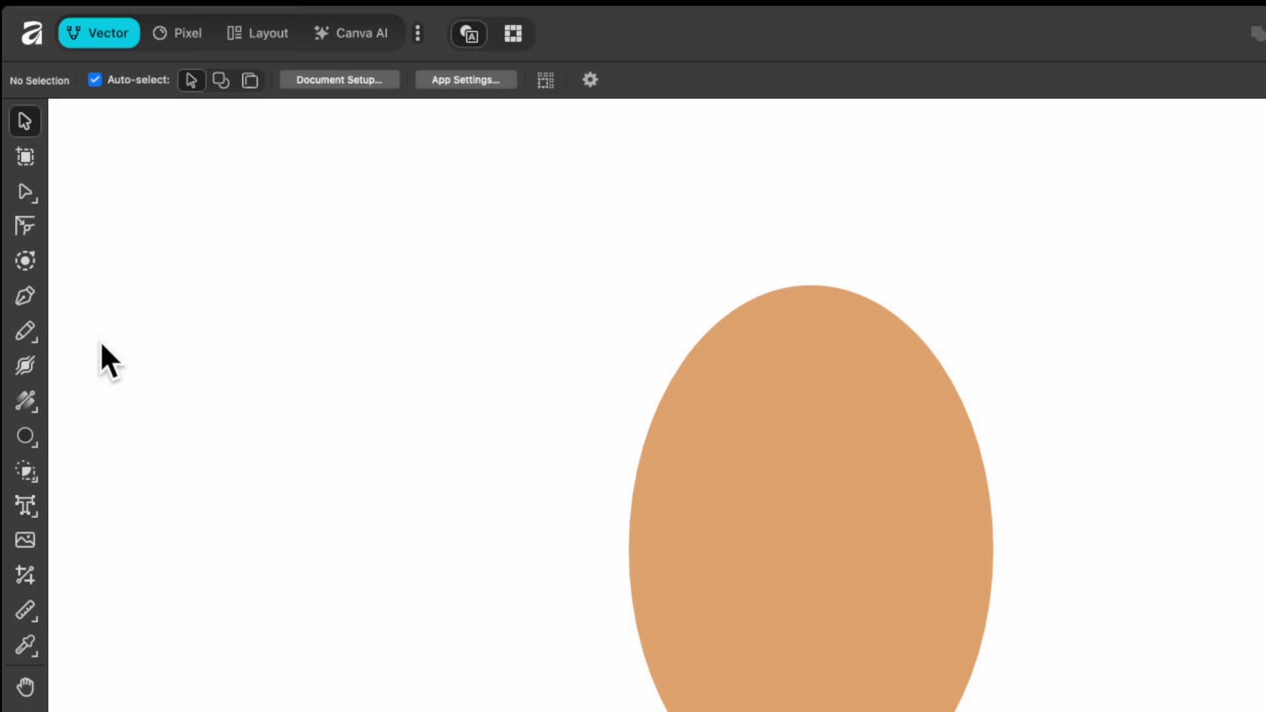
# Cut the orange ellipse in two with the Knife Tool along a gently curved line across its upper part
pyautogui.click(22, 333)
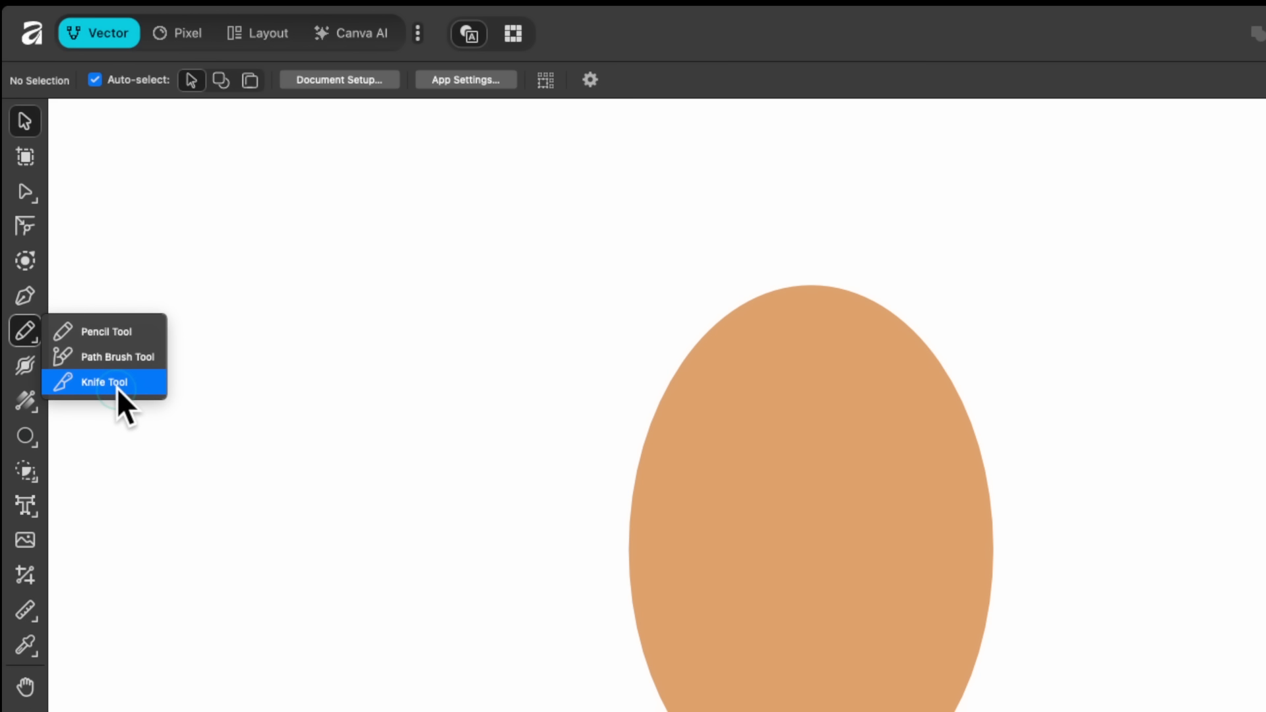
pyautogui.click(116, 386)
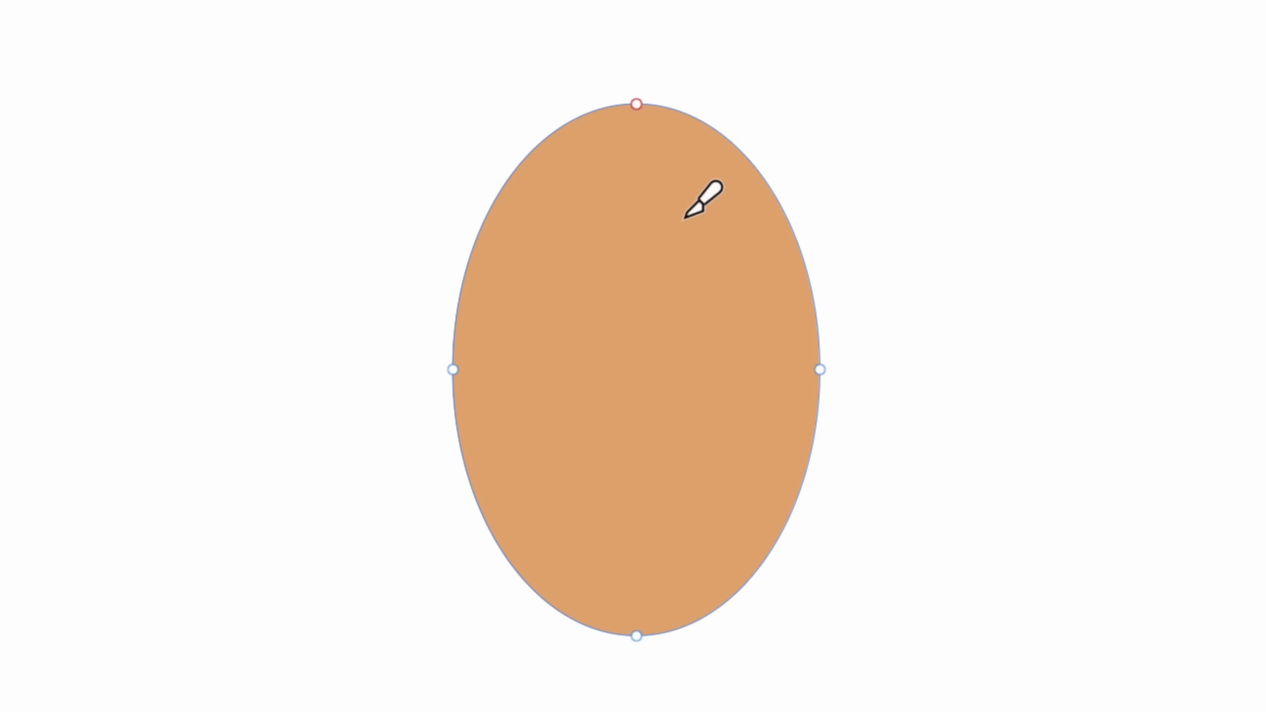
pyautogui.moveTo(985, 128)
pyautogui.mouseDown()
pyautogui.moveTo(710, 240)
pyautogui.moveTo(536, 261)
pyautogui.moveTo(370, 227)
pyautogui.mouseUp()
pyautogui.press('c')
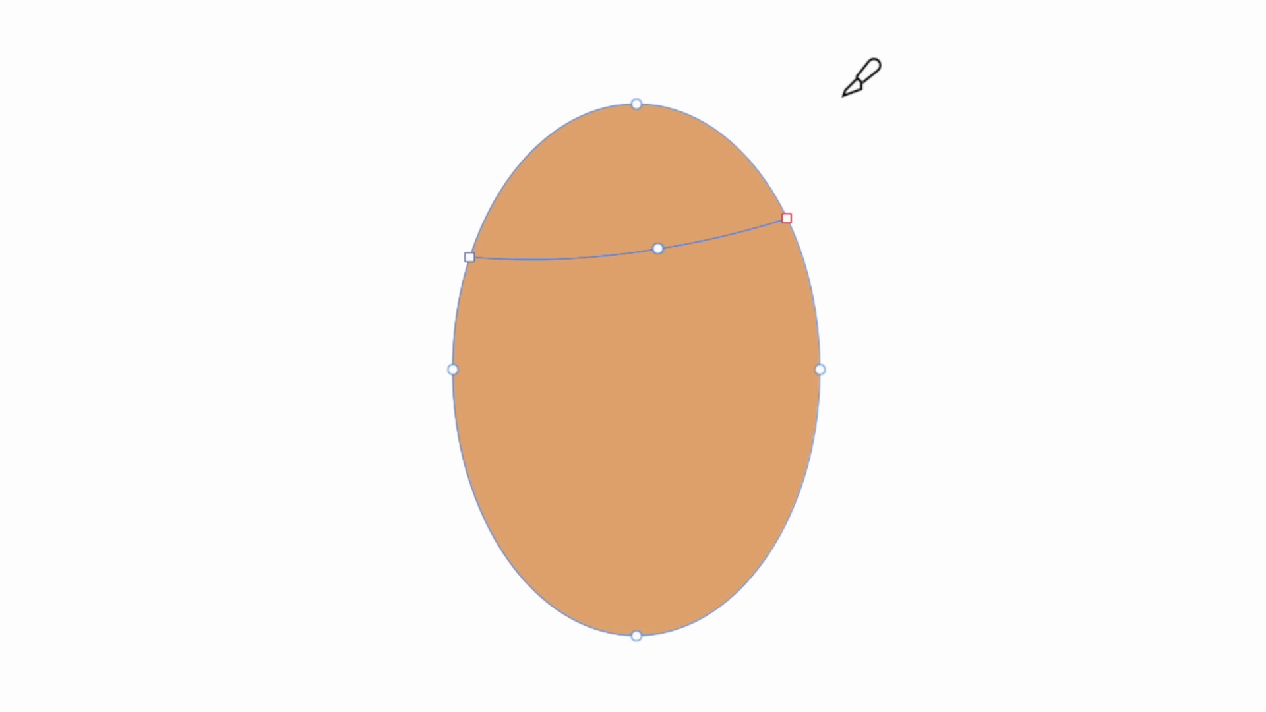
# Move the cut-off top piece of the ellipse up and to the right, away from the lower piece
pyautogui.press('v')
pyautogui.click(685, 166)
pyautogui.moveTo(685, 167); pyautogui.dragTo(767, 87)
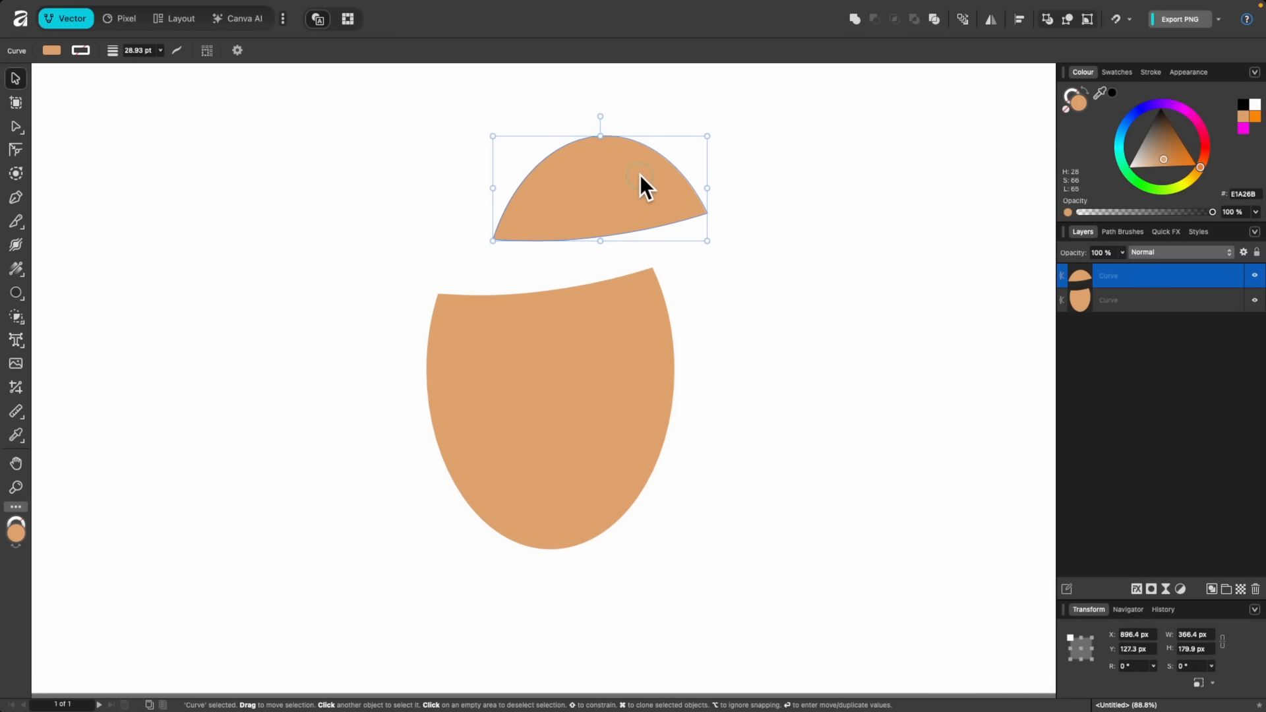
pyautogui.moveTo(640, 175); pyautogui.dragTo(640, 175)
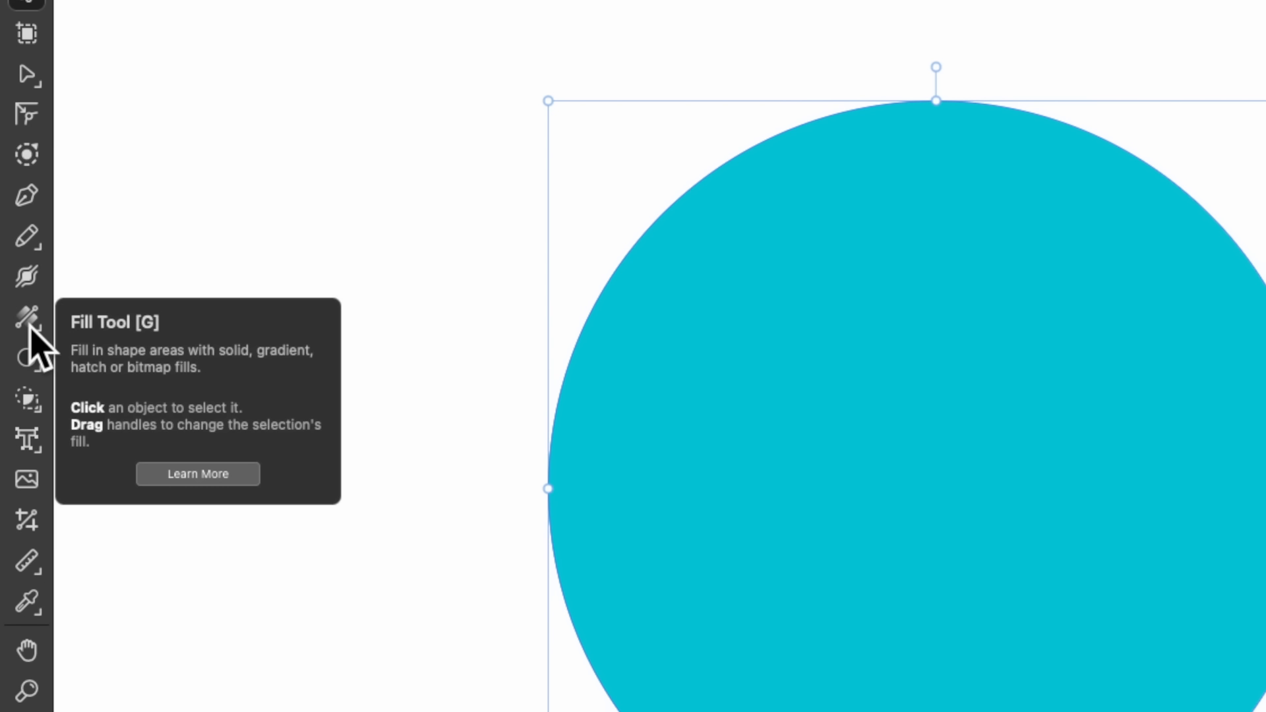
# Apply a linear gradient to the turquoise circle with the Fill Tool, running diagonally from its upper left to its lower right
pyautogui.click(29, 326)
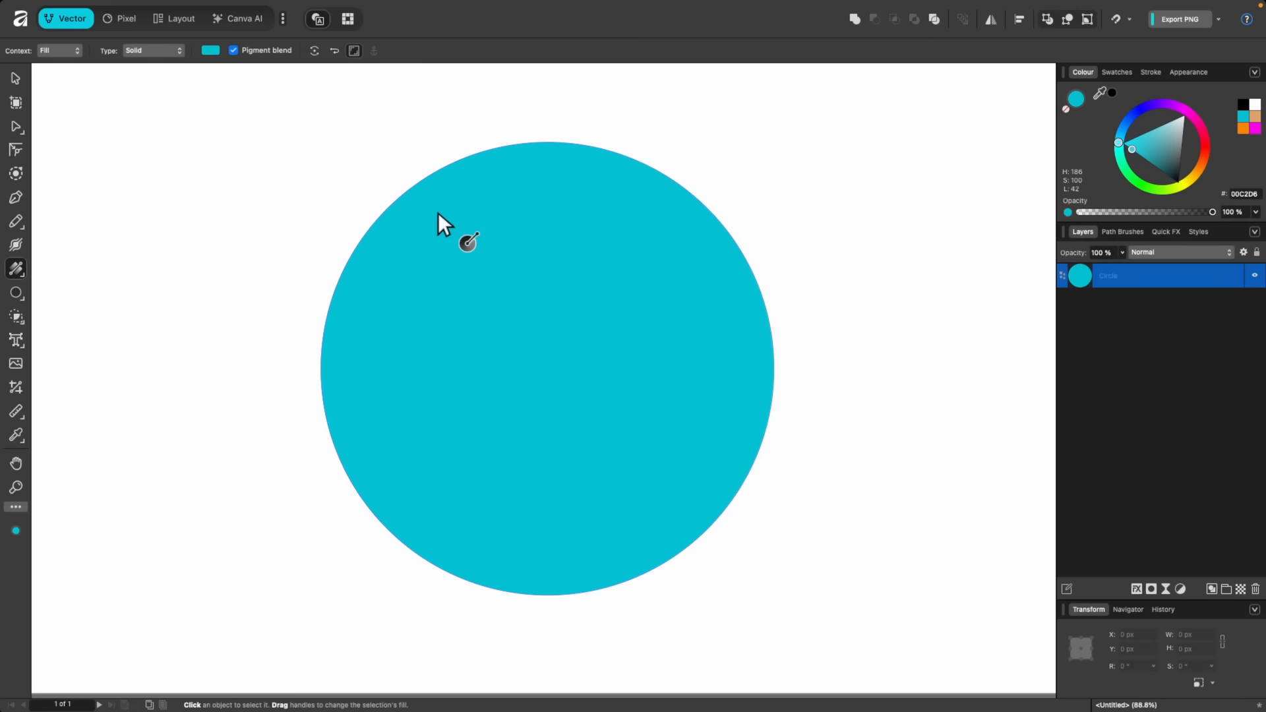
pyautogui.moveTo(412, 219); pyautogui.dragTo(697, 469)
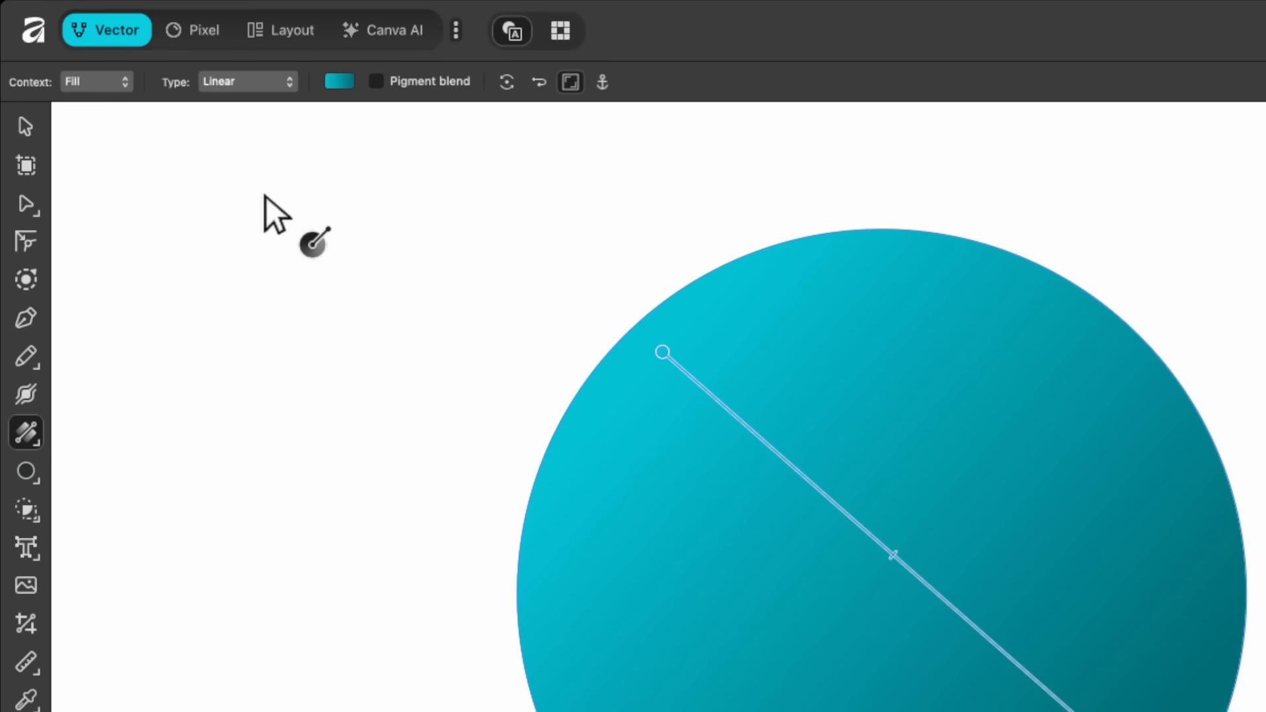
pyautogui.click(110, 90)
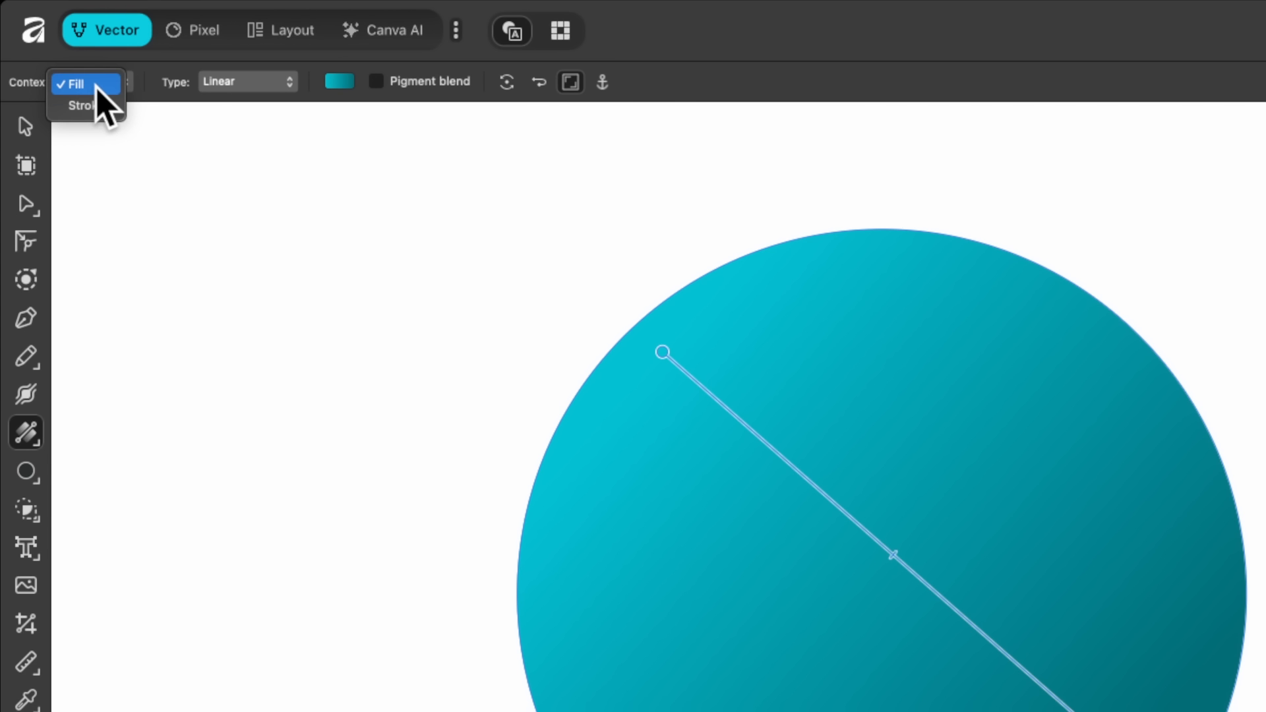
pyautogui.click(97, 87)
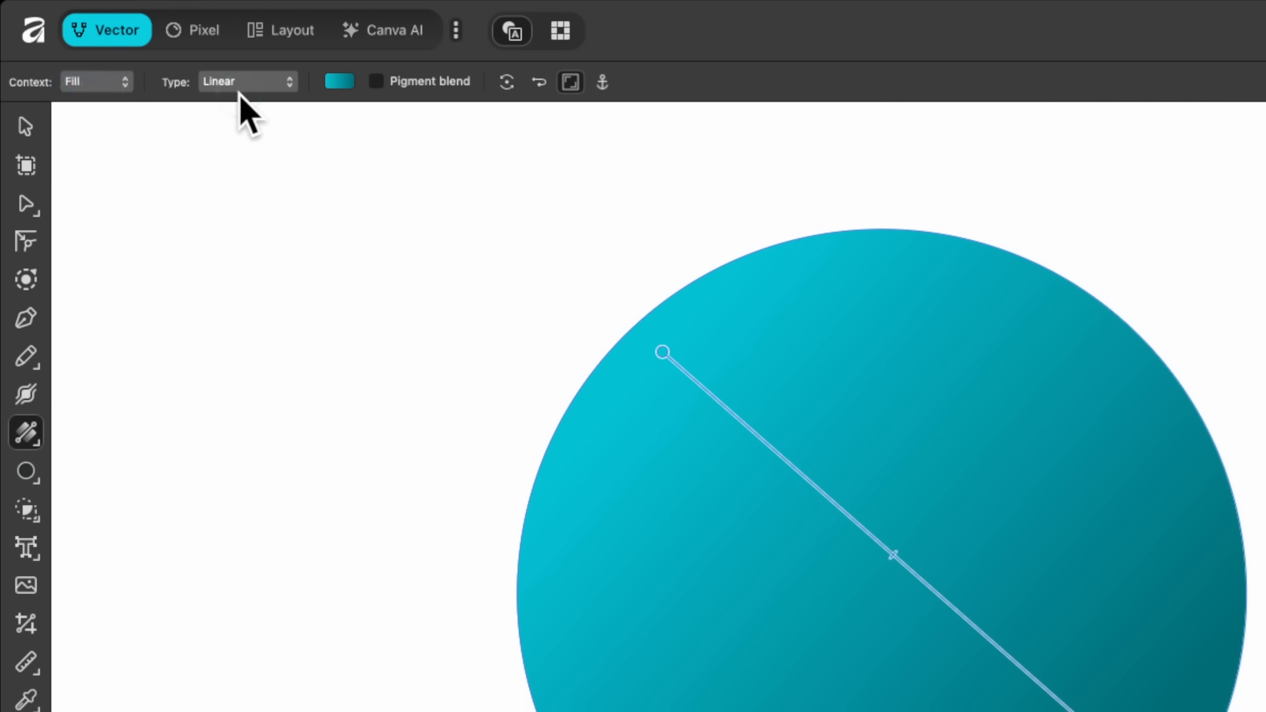
pyautogui.click(255, 88)
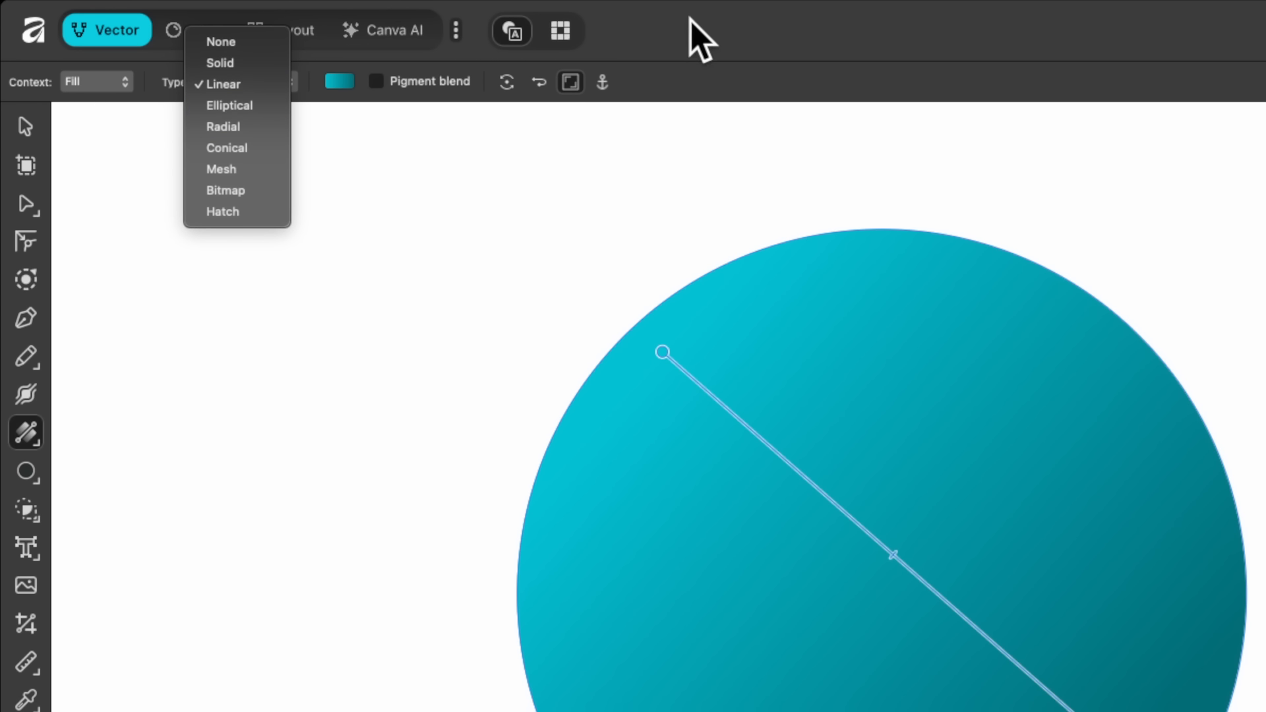
pyautogui.click(699, 57)
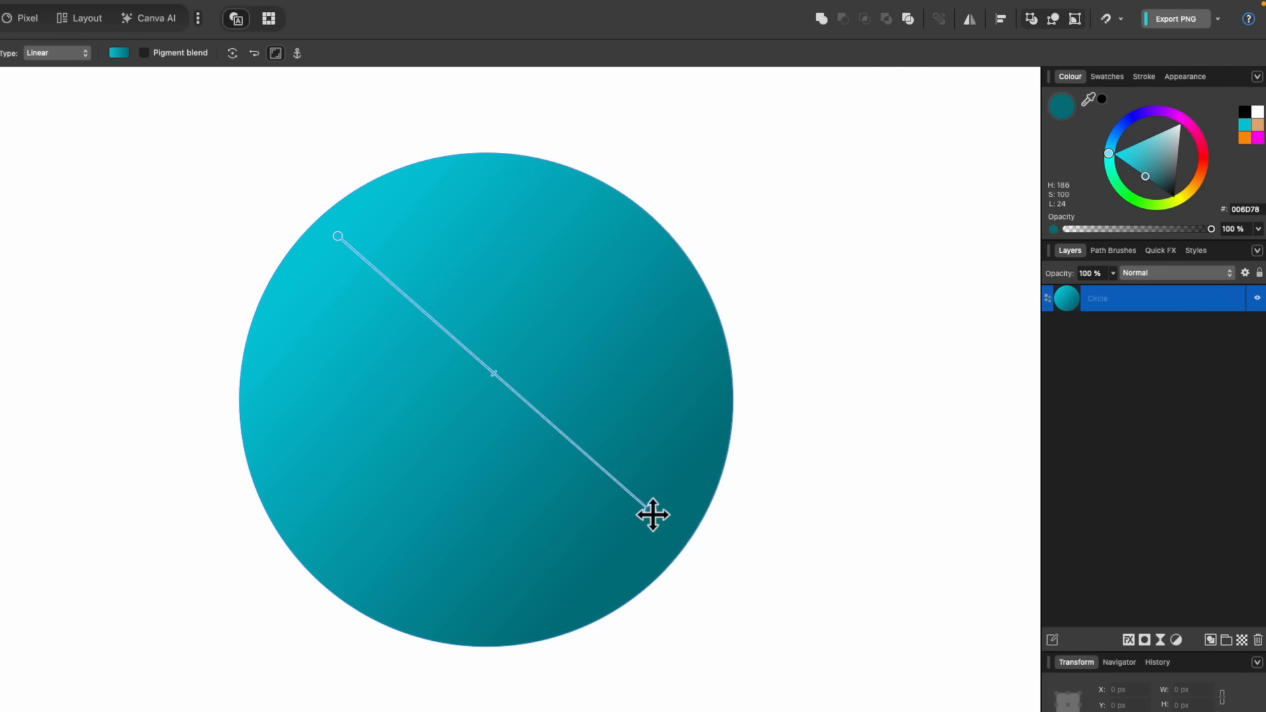
# Recolour the dark teal end stop of the circle's linear gradient to red-orange, FF3E18
pyautogui.click(1202, 166)
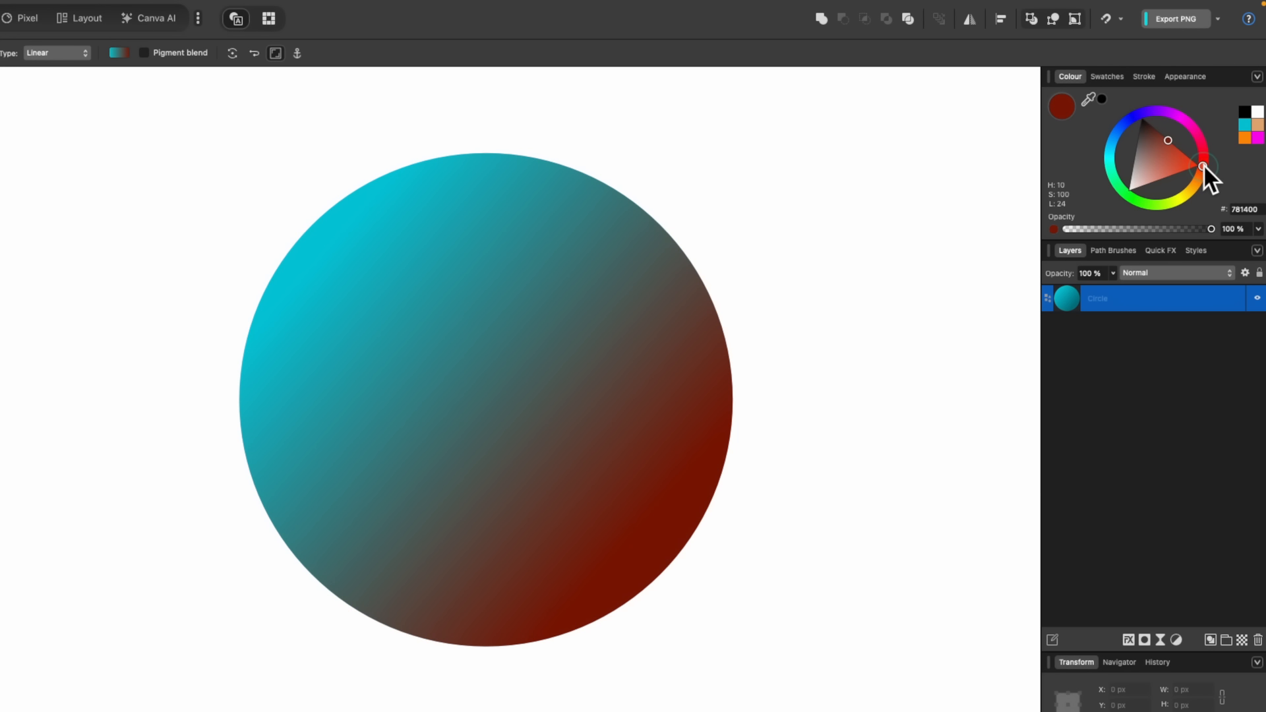
pyautogui.moveTo(1189, 165)
pyautogui.mouseDown()
pyautogui.moveTo(1176, 164)
pyautogui.moveTo(1188, 180)
pyautogui.mouseUp()
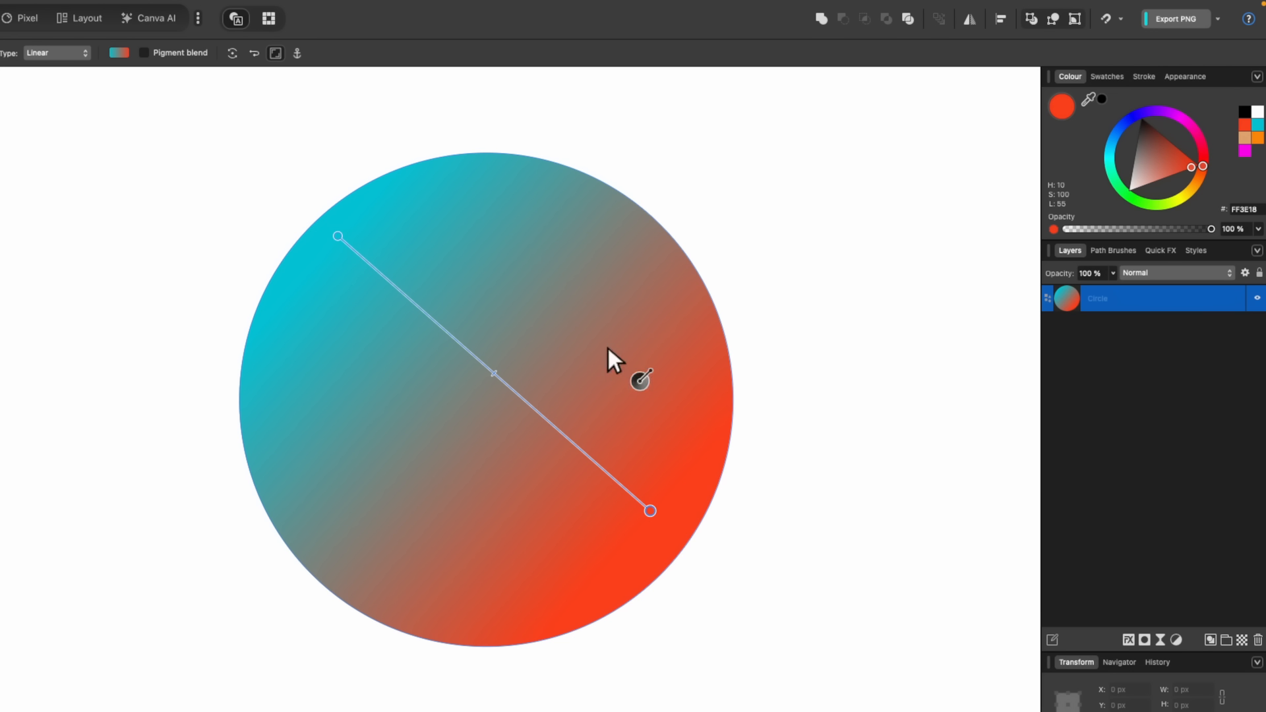
# Try a purple 655C92 stop near the middle of the circle's linear gradient, and delete that stop
pyautogui.click(450, 334)
pyautogui.moveTo(450, 335); pyautogui.dragTo(484, 365)
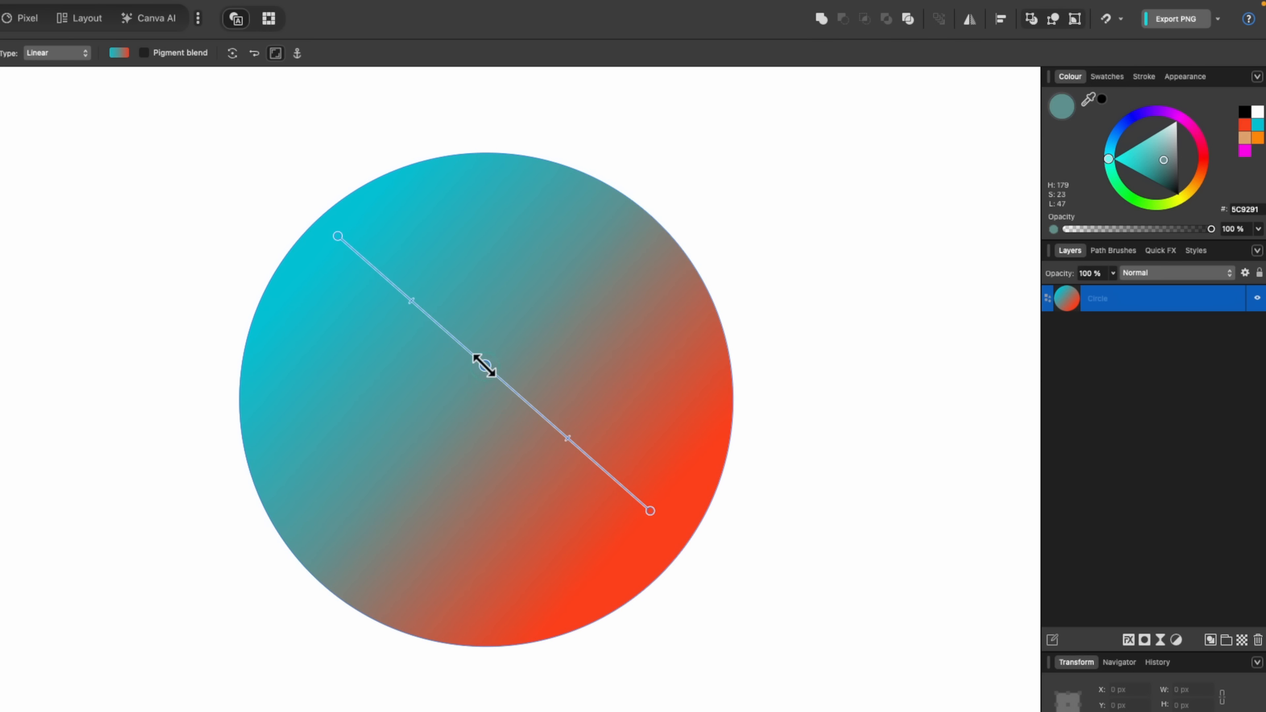
pyautogui.click(1123, 121)
pyautogui.moveTo(1123, 120)
pyautogui.mouseDown()
pyautogui.moveTo(1150, 113)
pyautogui.moveTo(1139, 113)
pyautogui.mouseUp()
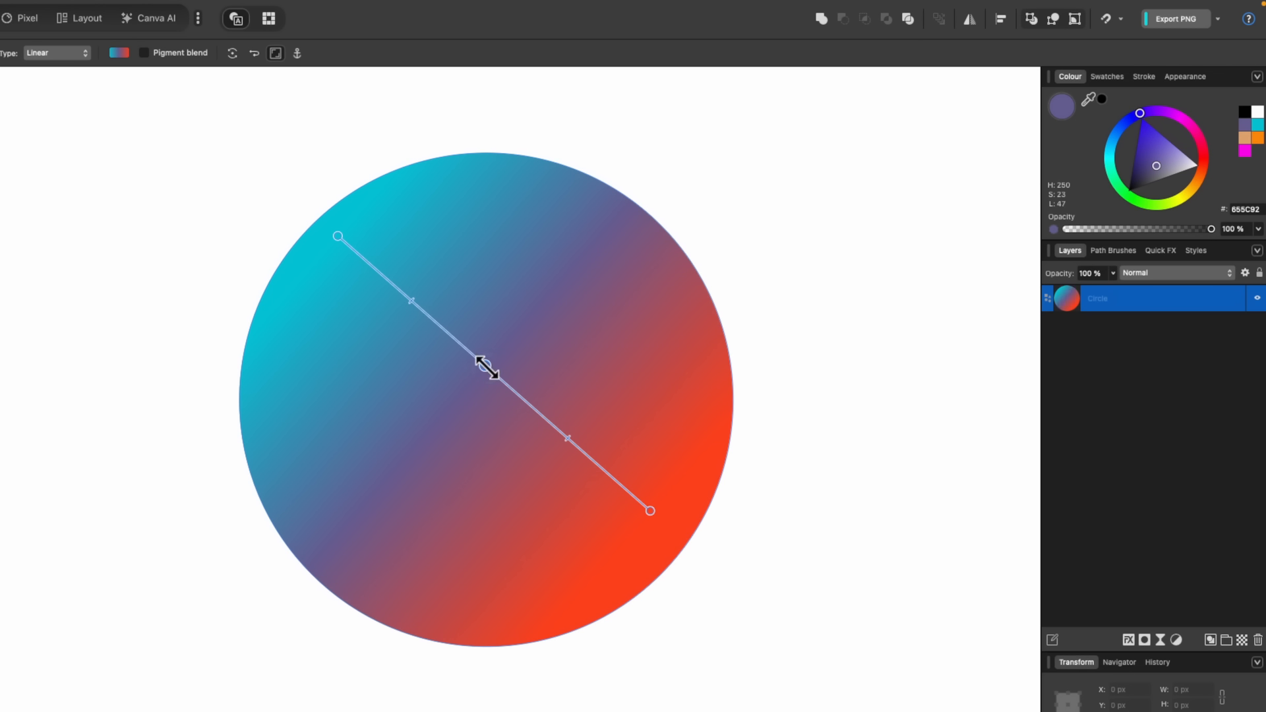
pyautogui.press('Delete')
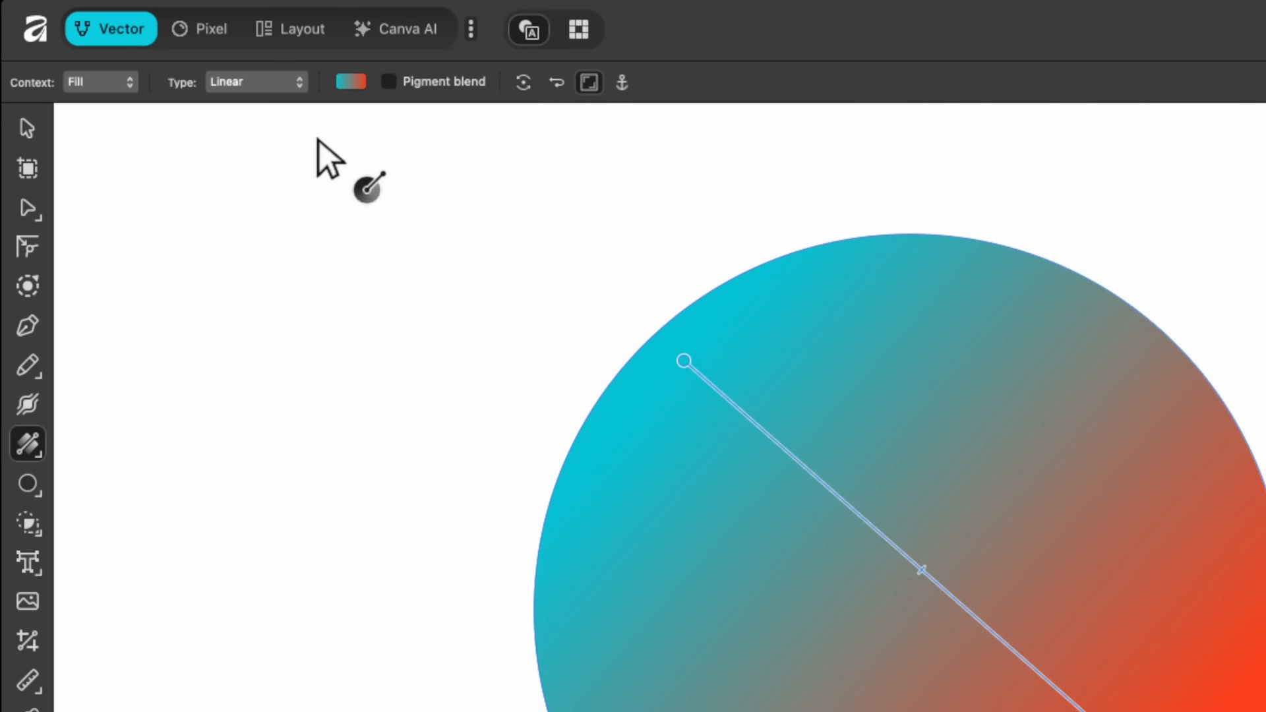
# Change the circle's fill gradient to Elliptical and move its centre inward, slightly above and left of the circle's middle
pyautogui.click(273, 86)
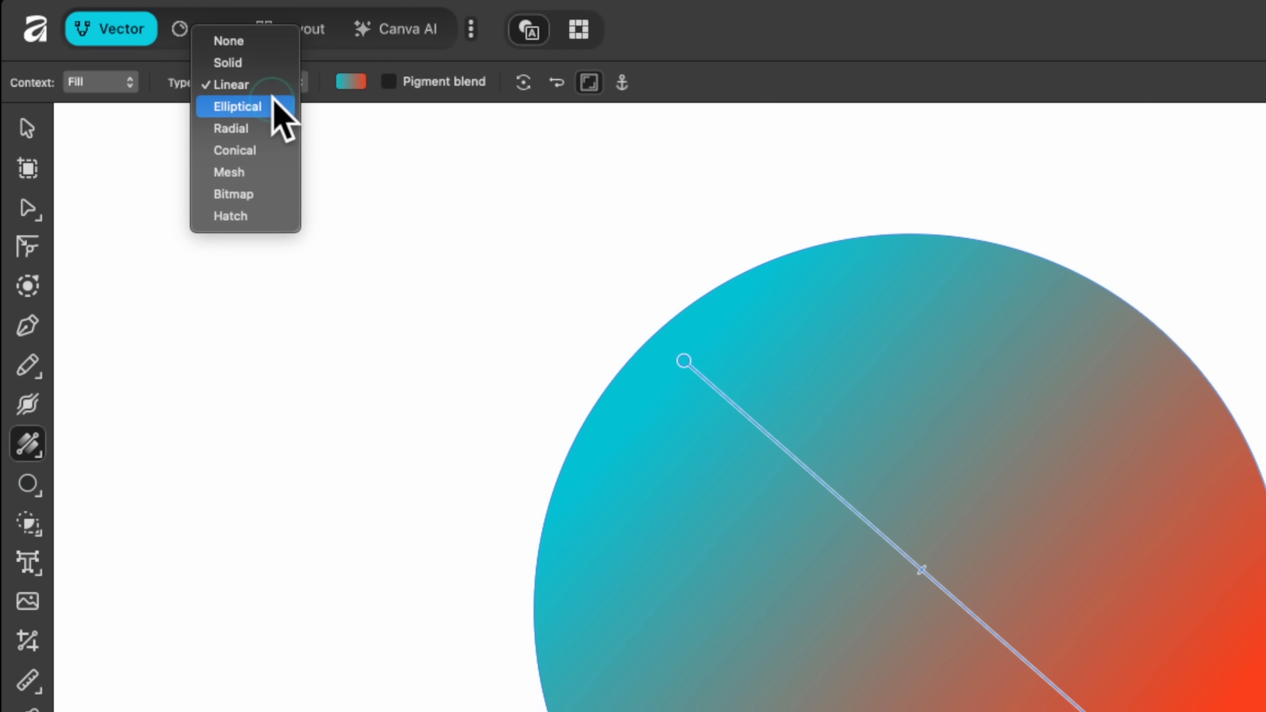
pyautogui.click(277, 105)
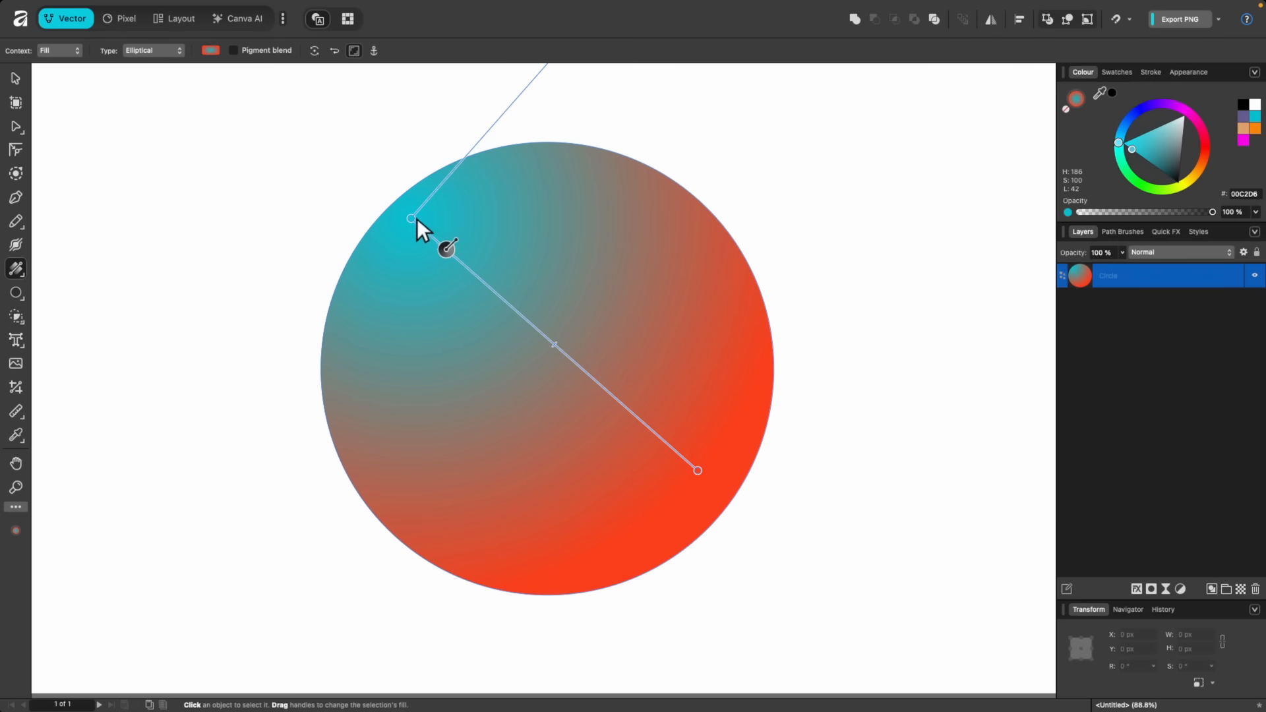
pyautogui.moveTo(413, 217); pyautogui.dragTo(502, 286)
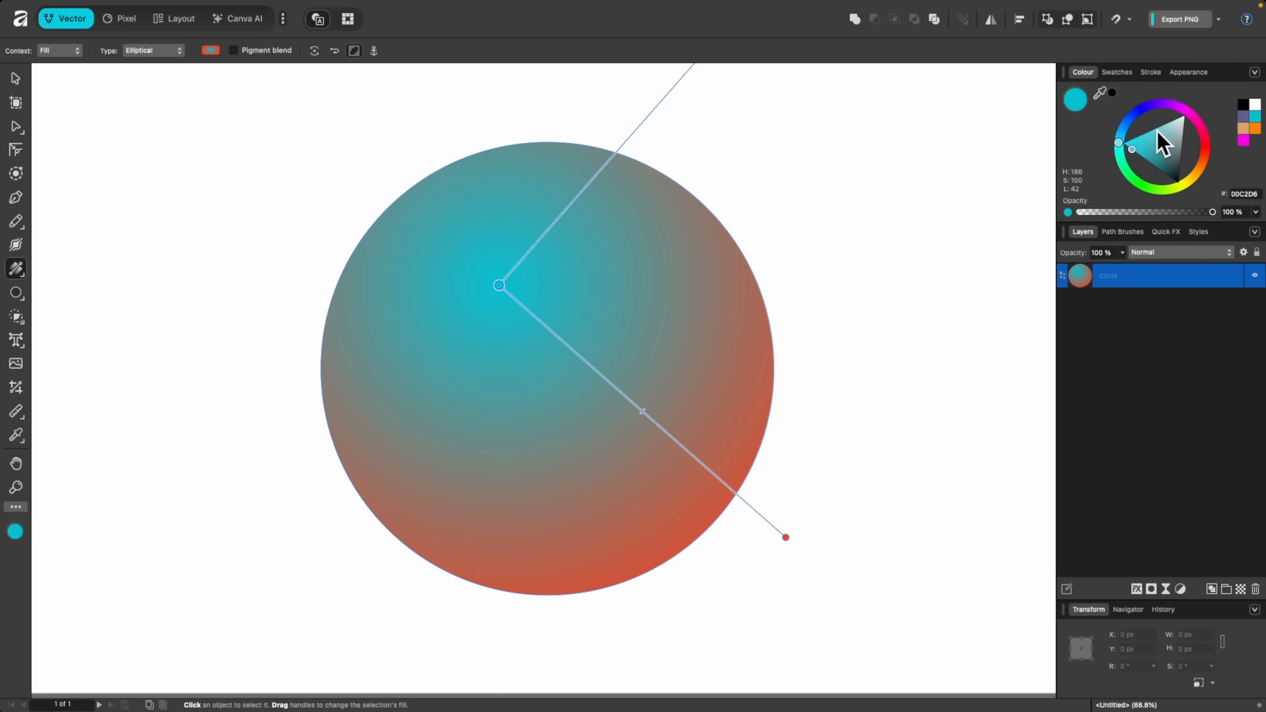
# Recolour the elliptical gradient's centre stop to near-white, FFF9F6, and deselect the circle
pyautogui.moveTo(1156, 129); pyautogui.dragTo(1126, 190)
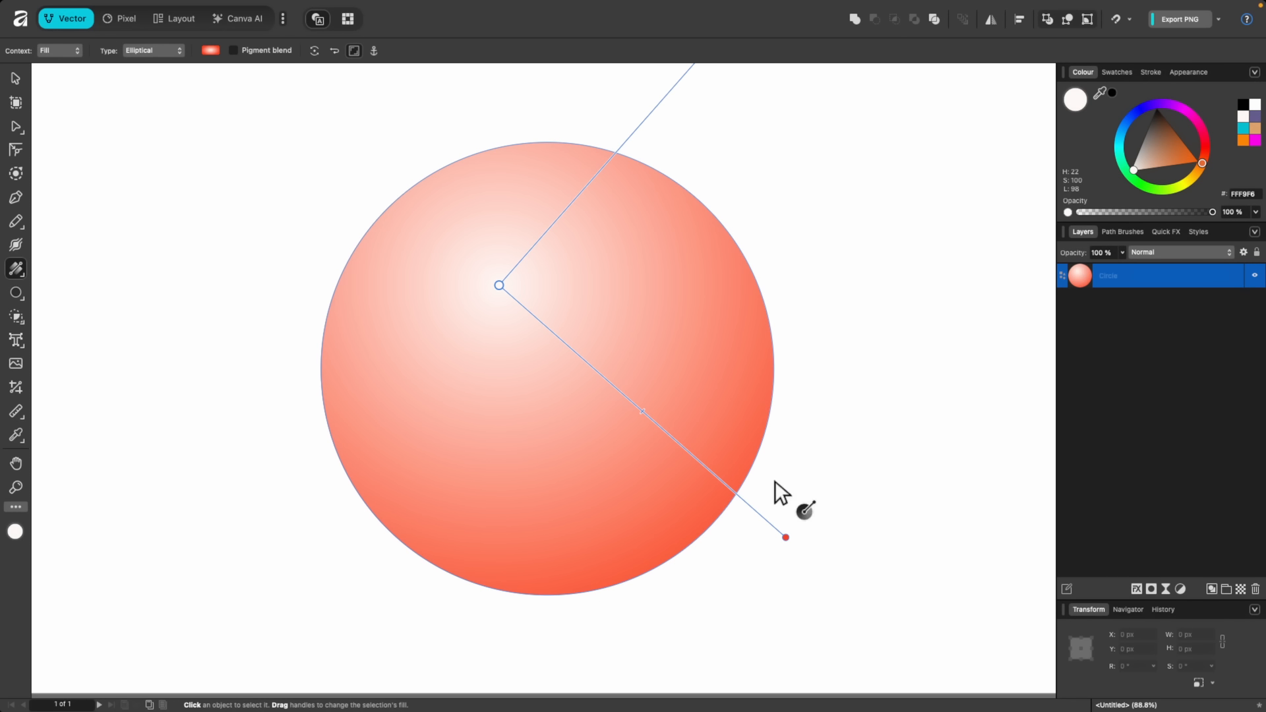
pyautogui.press('v')
pyautogui.click(829, 477)
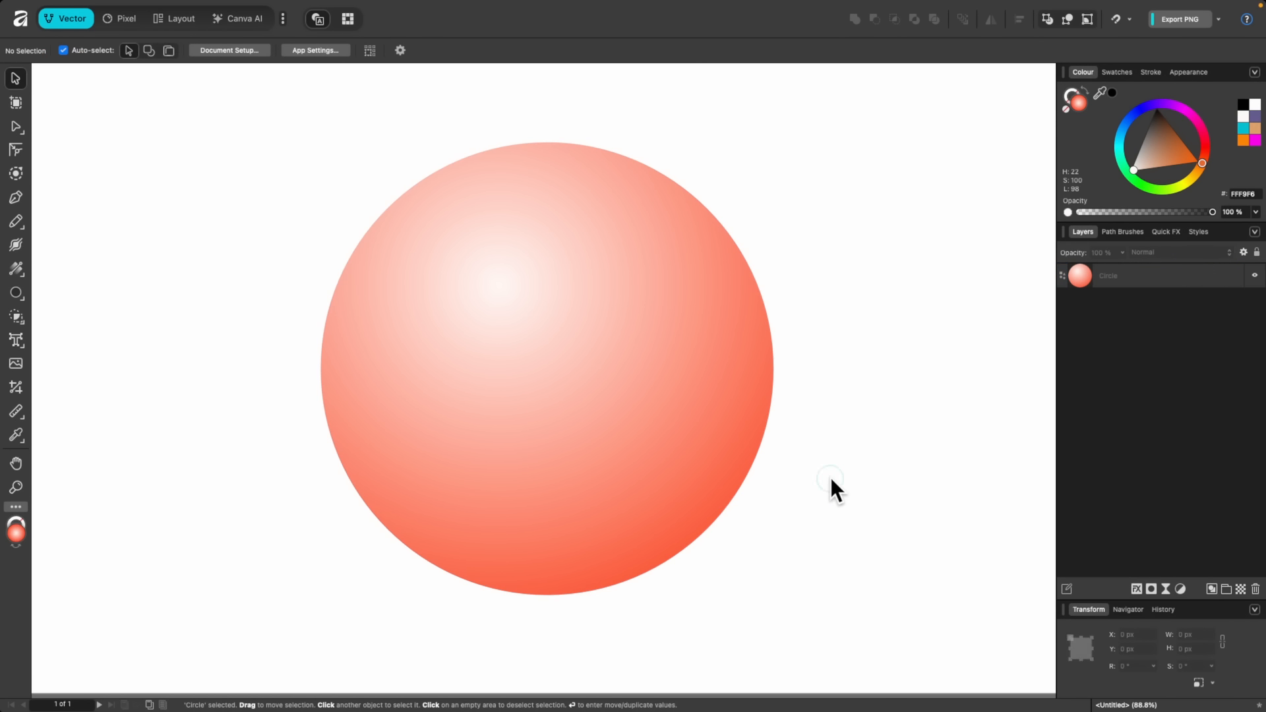
pyautogui.scroll(-3, 829, 477)
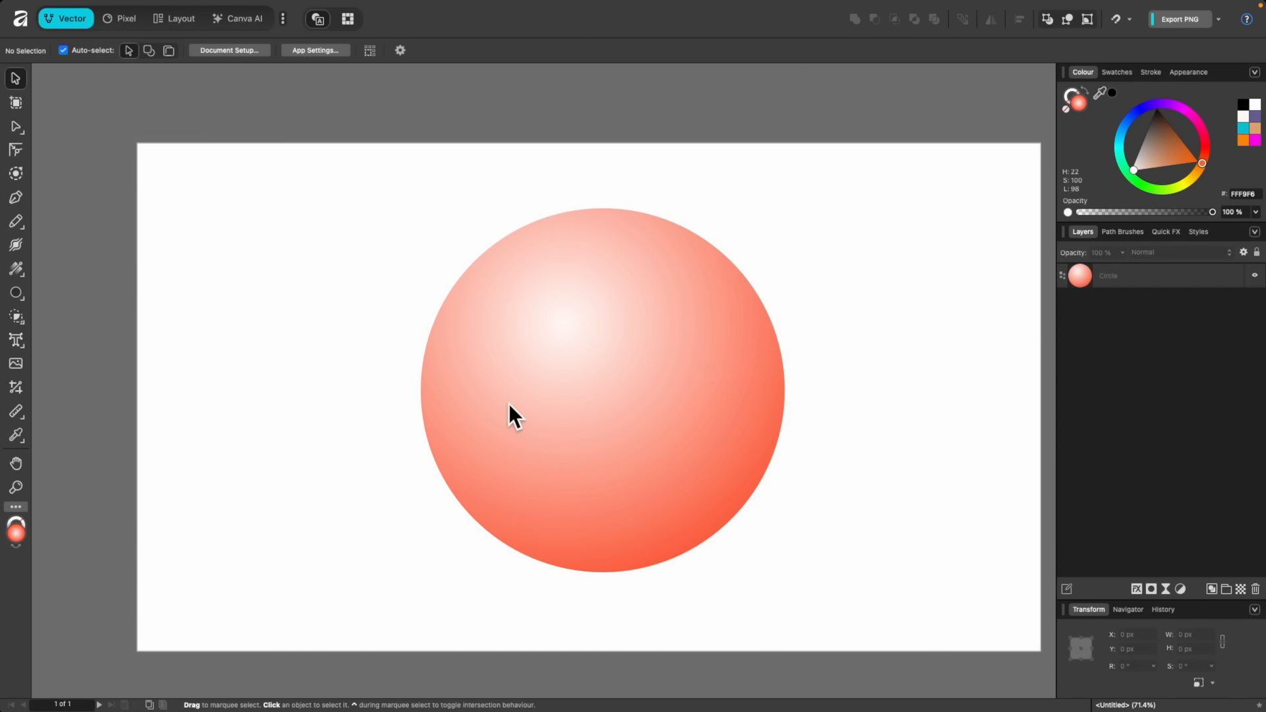
pyautogui.press('g')
pyautogui.click(541, 398)
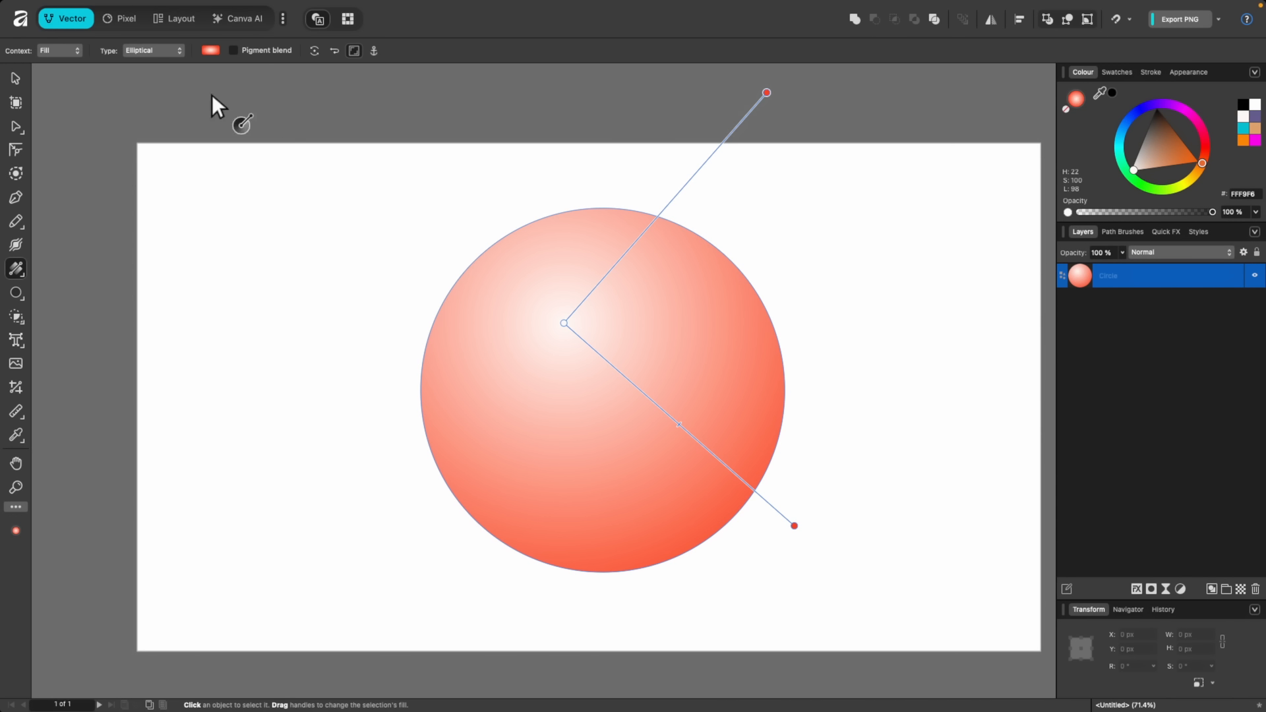
pyautogui.click(165, 52)
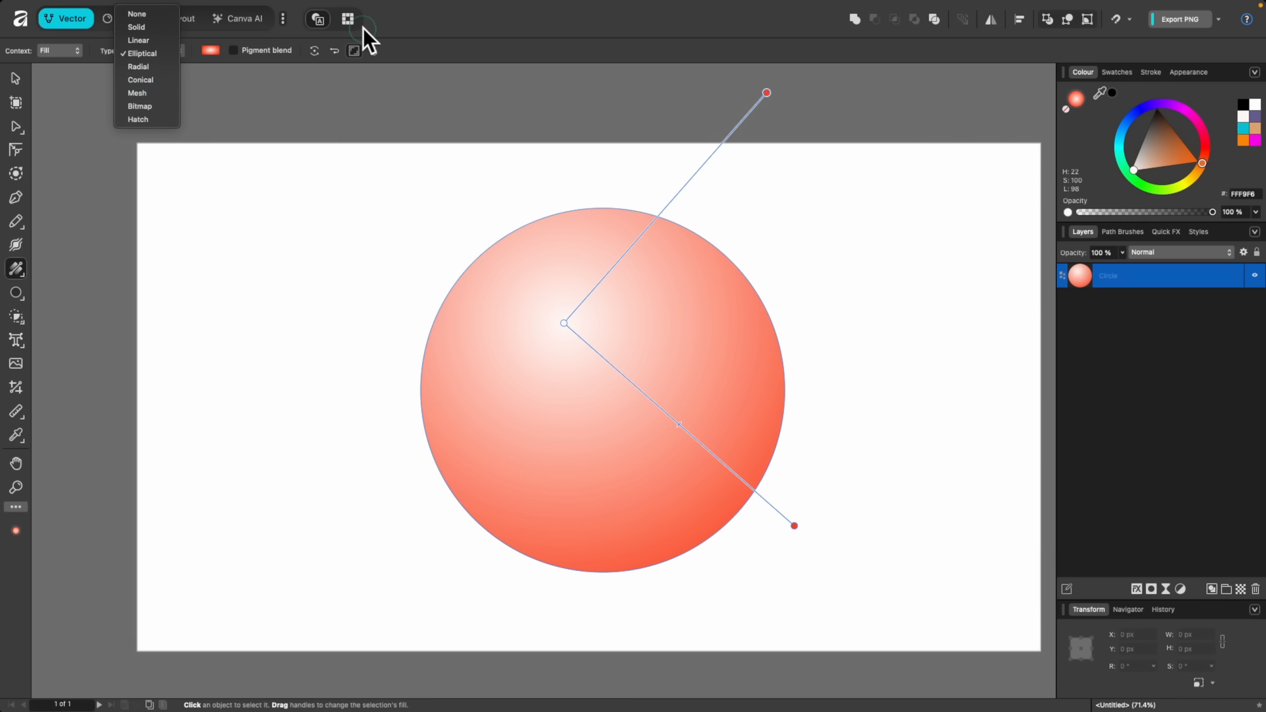
pyautogui.click(443, 46)
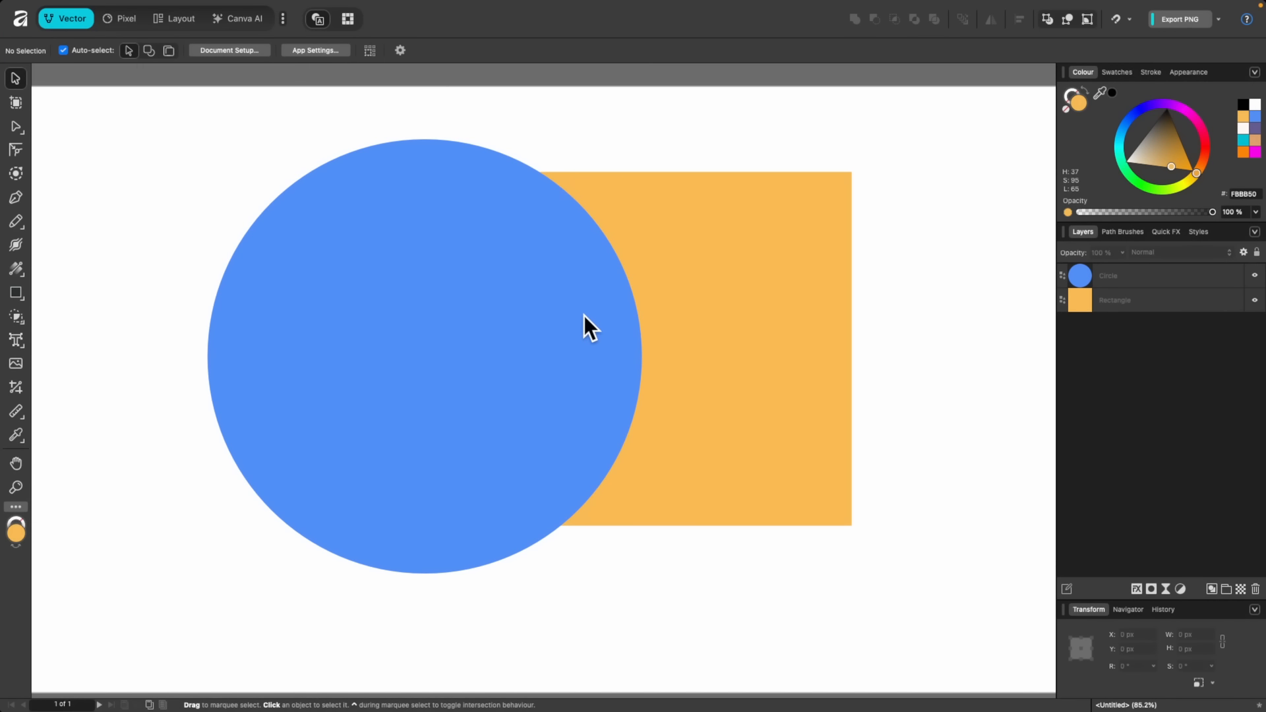
# Apply a linear transparency to the blue circle, solid from left of its middle and fading out at its right edge
pyautogui.click(416, 310)
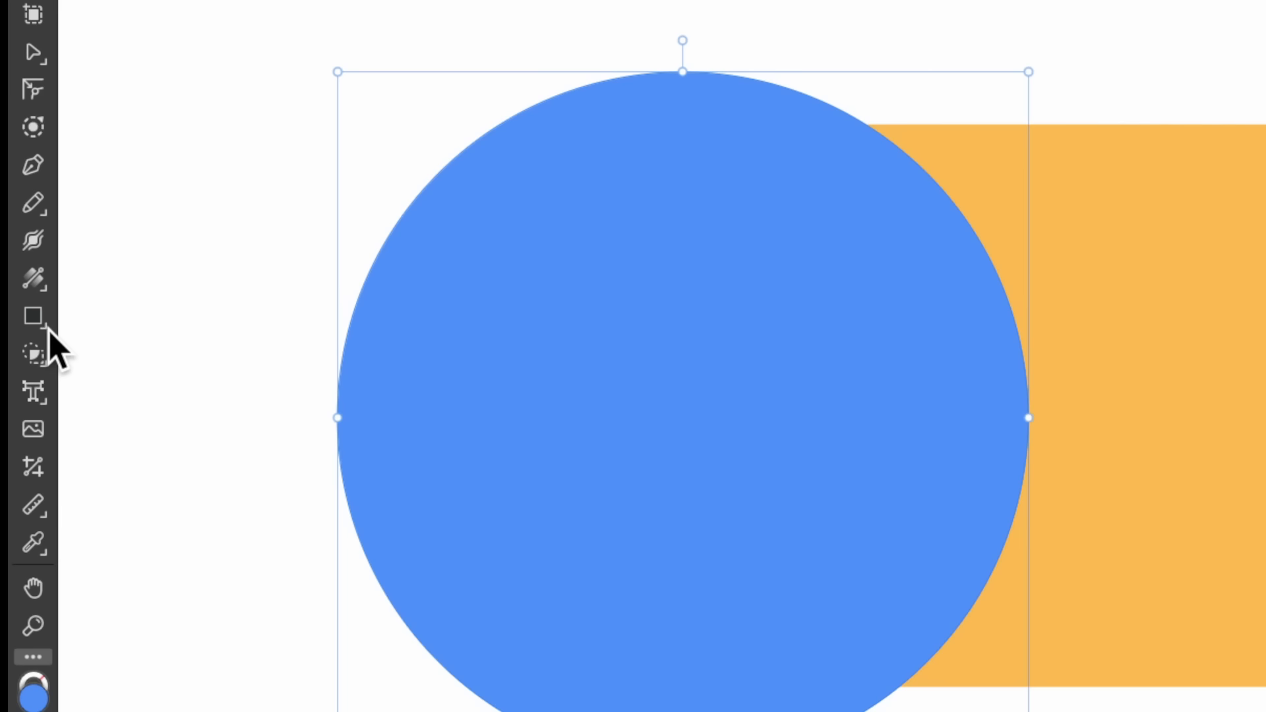
pyautogui.click(17, 269)
pyautogui.click(170, 309)
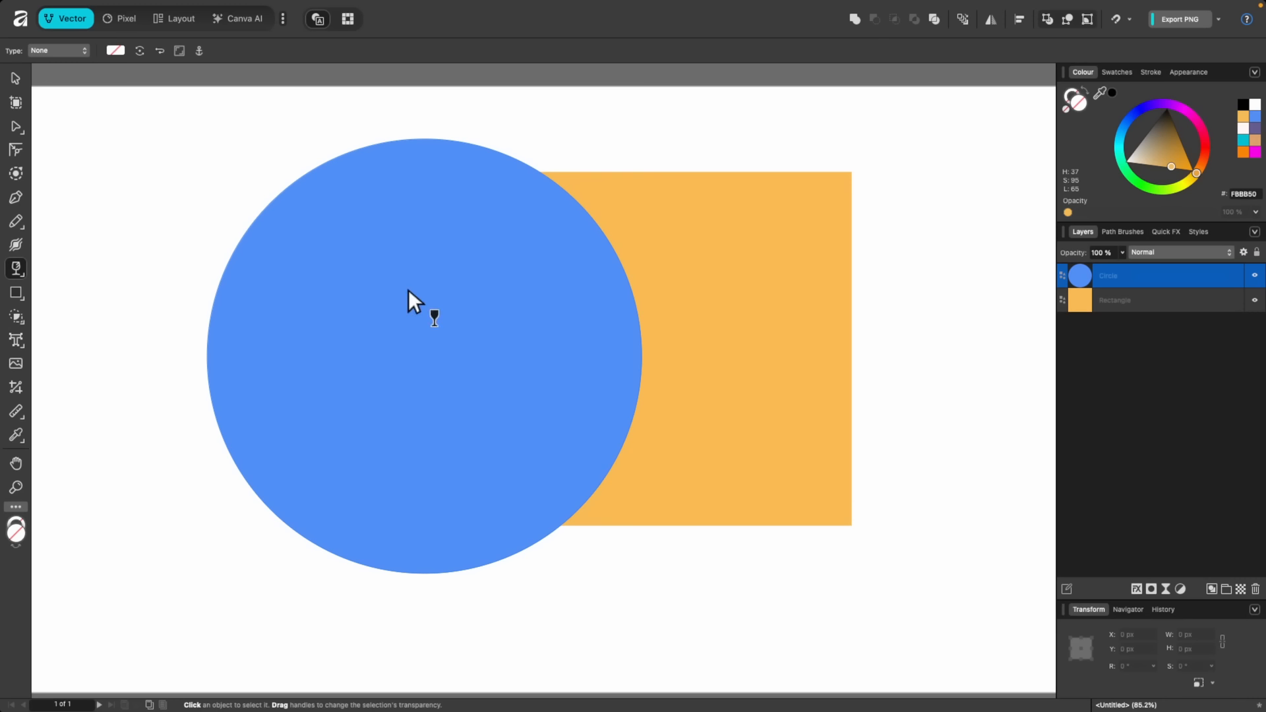
pyautogui.moveTo(410, 319); pyautogui.dragTo(636, 318)
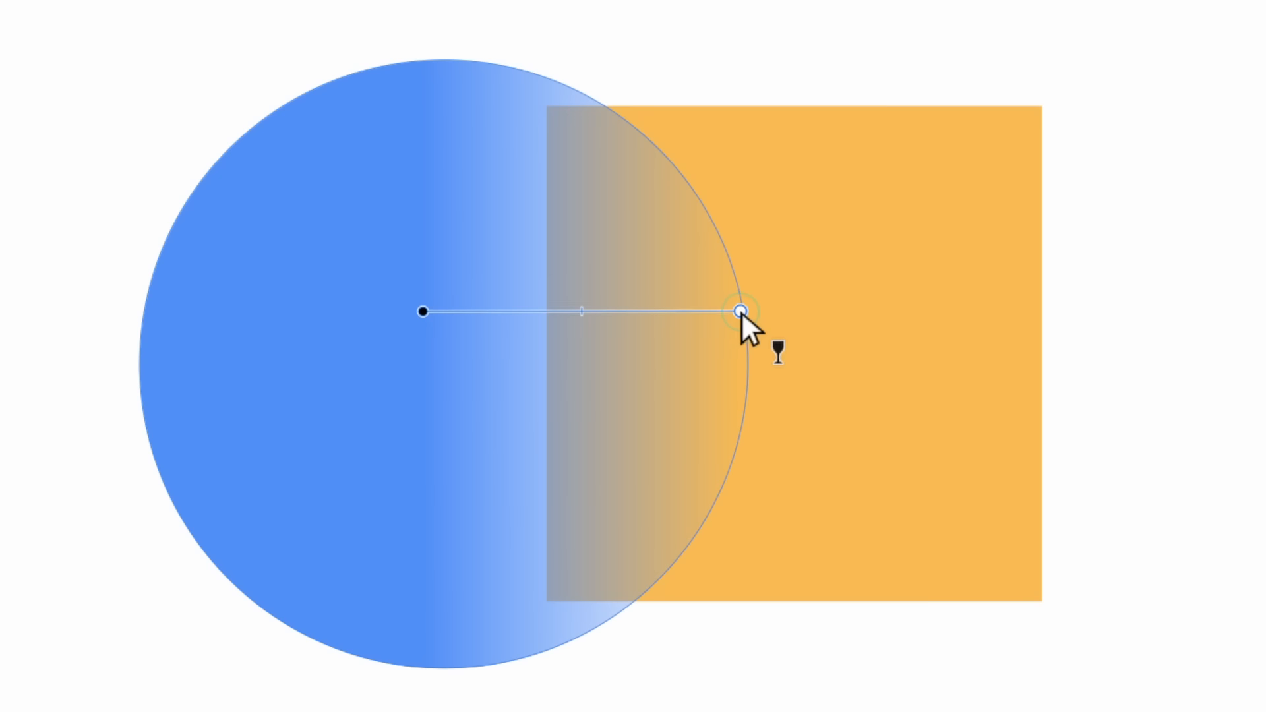
pyautogui.moveTo(741, 315); pyautogui.dragTo(745, 306)
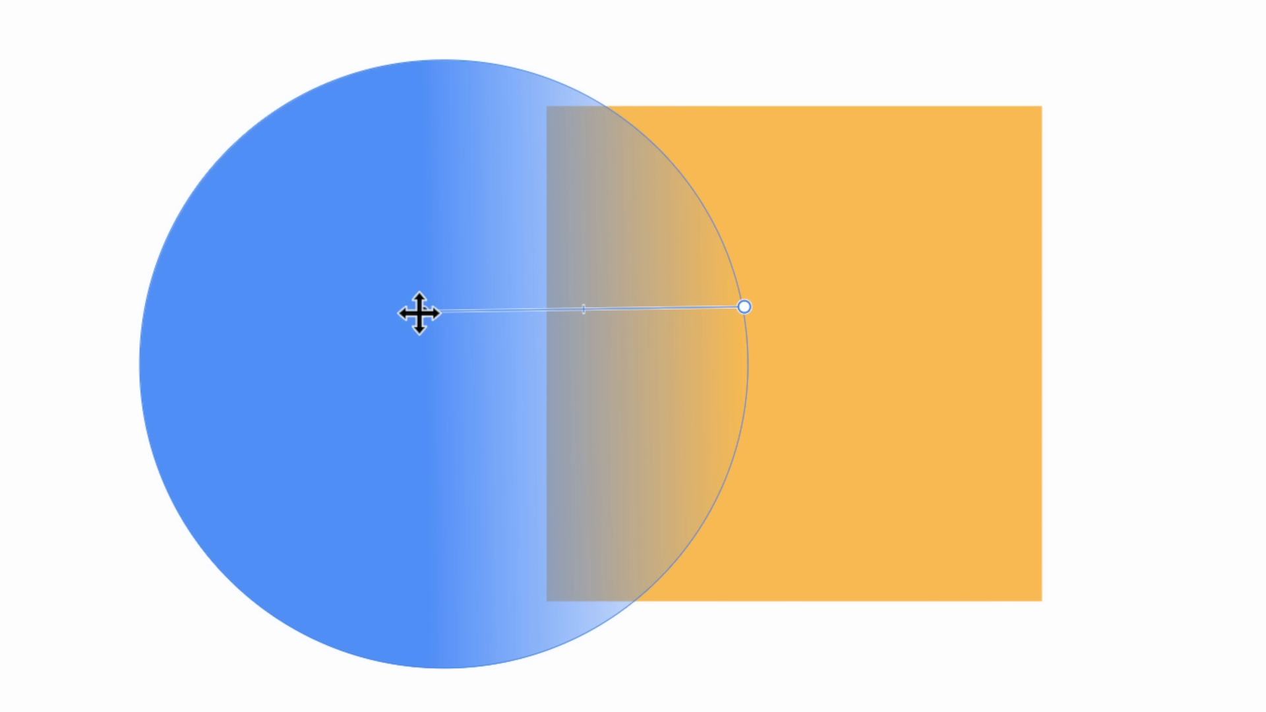
pyautogui.moveTo(419, 313); pyautogui.dragTo(331, 313)
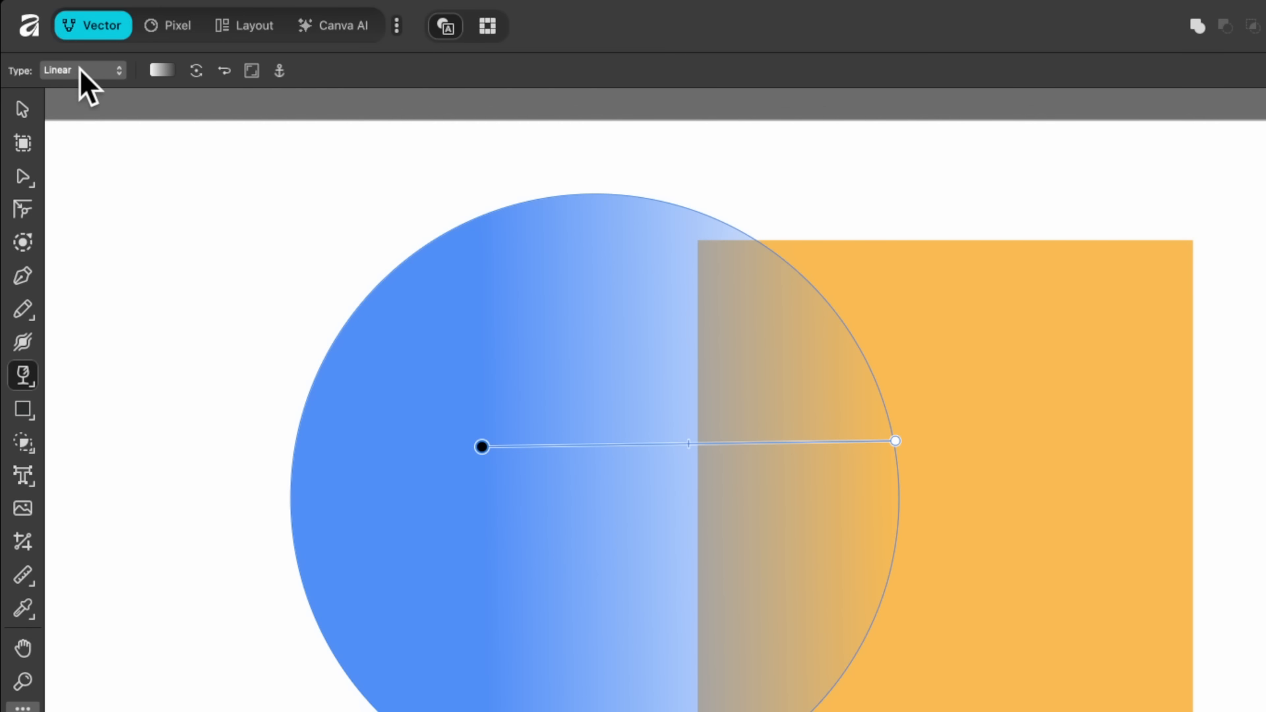
# Change the blue circle's transparency type to Elliptical and move its opaque centre further toward the circle's left side
pyautogui.click(84, 70)
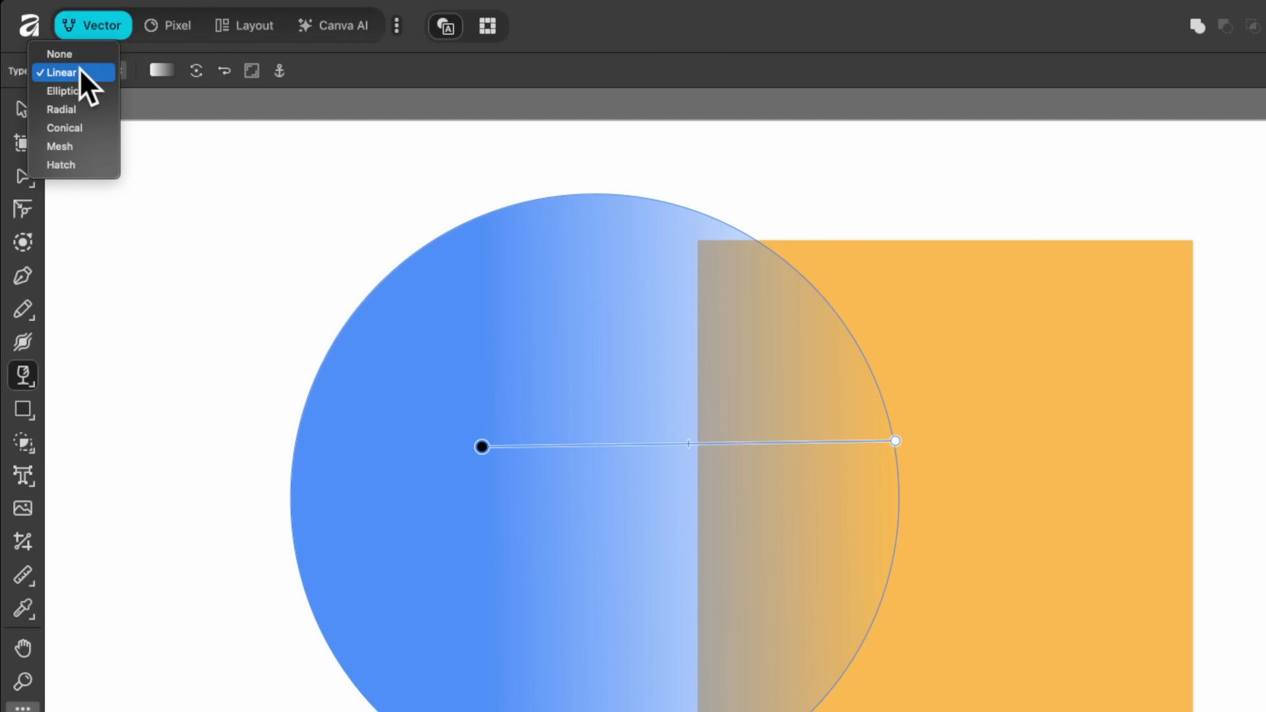
pyautogui.click(91, 91)
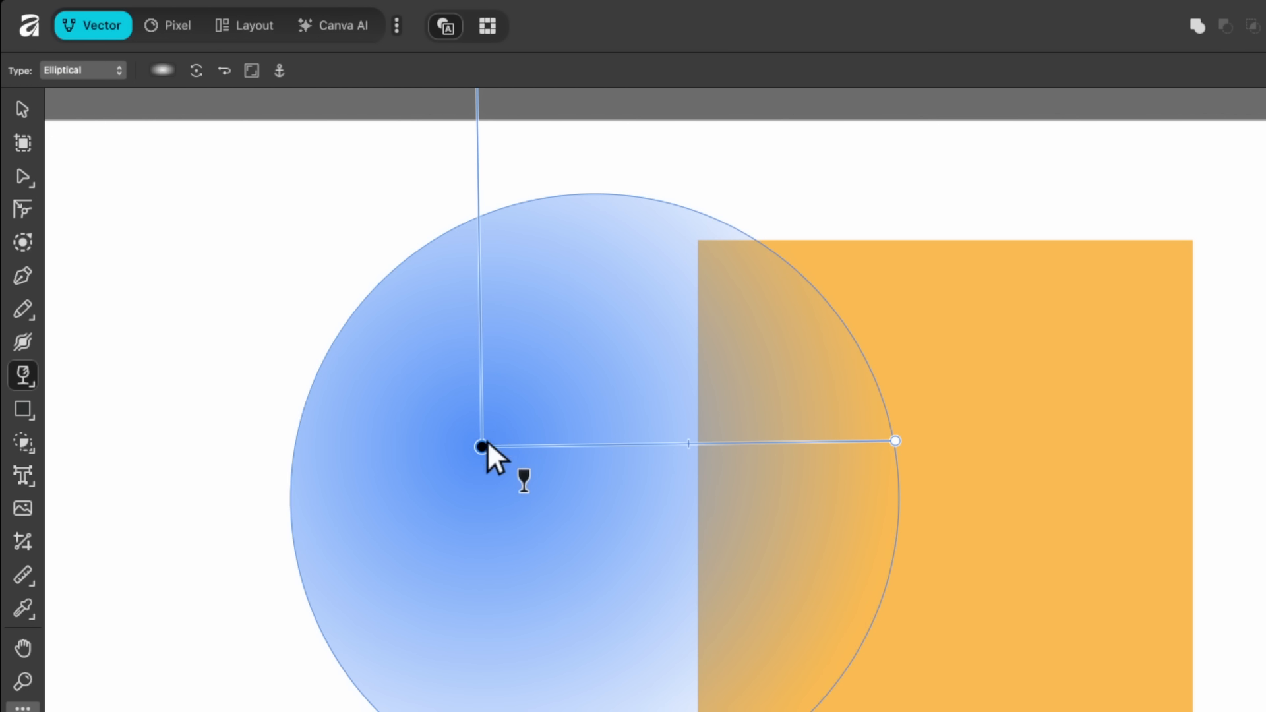
pyautogui.moveTo(484, 447); pyautogui.dragTo(388, 499)
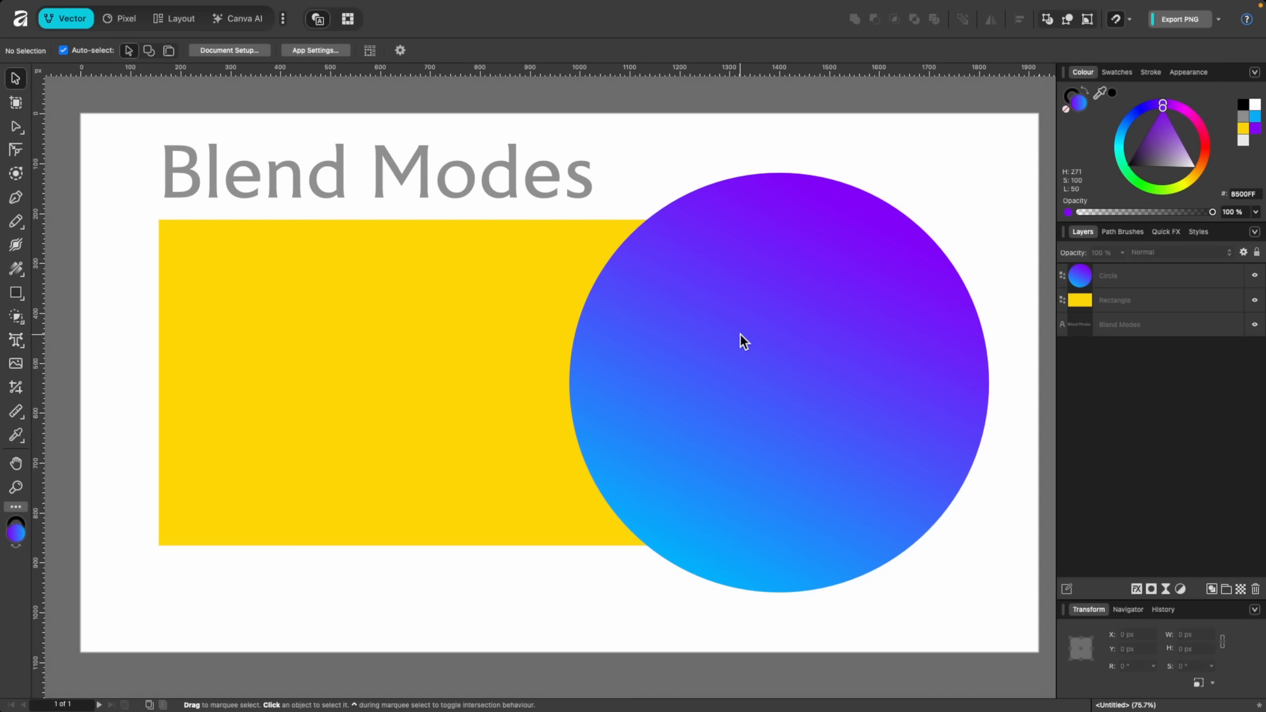
# Shift the purple-blue circle slightly to the right and set its blend mode to Linear Light
pyautogui.moveTo(739, 334); pyautogui.dragTo(777, 329)
pyautogui.moveTo(683, 343); pyautogui.dragTo(670, 343)
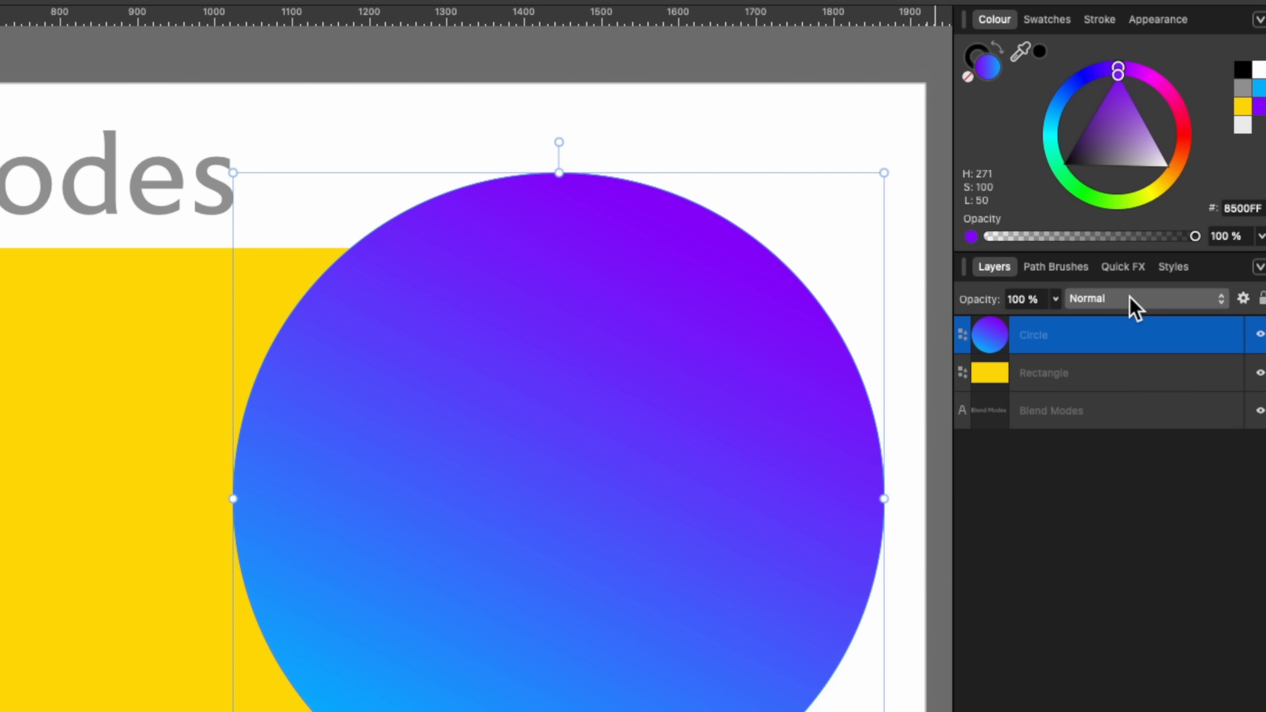
pyautogui.click(1131, 302)
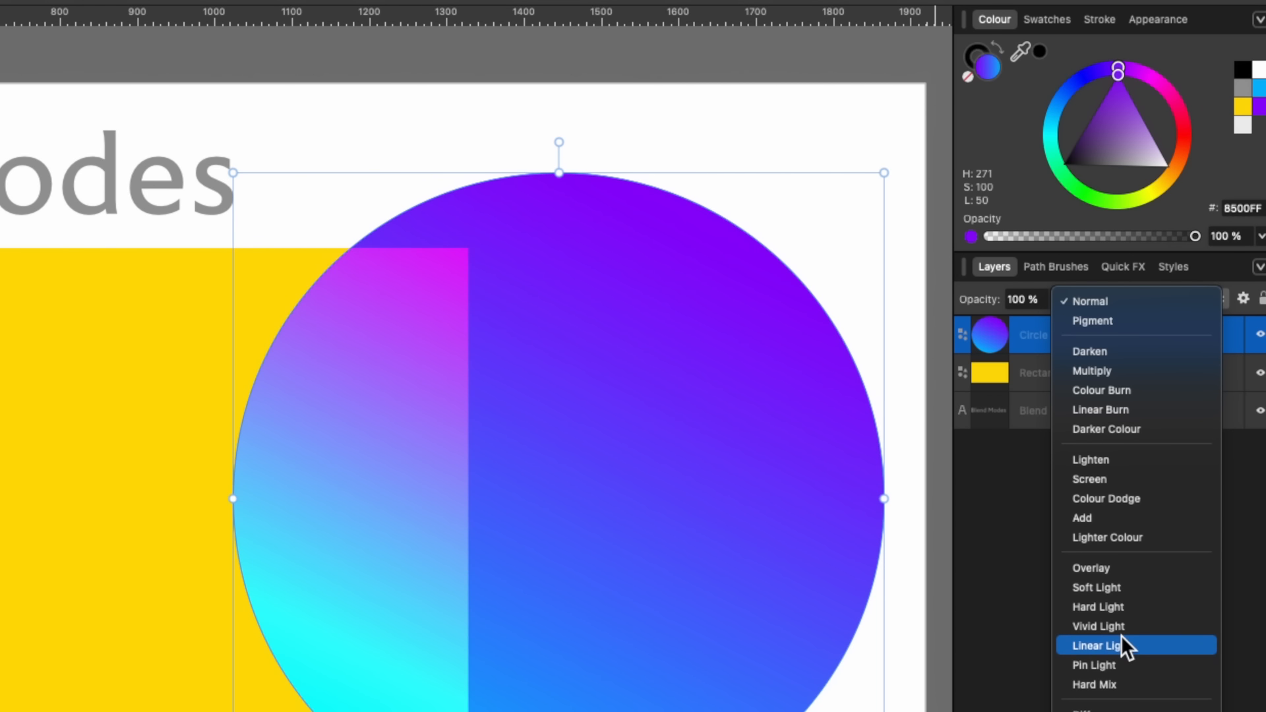
pyautogui.click(1129, 646)
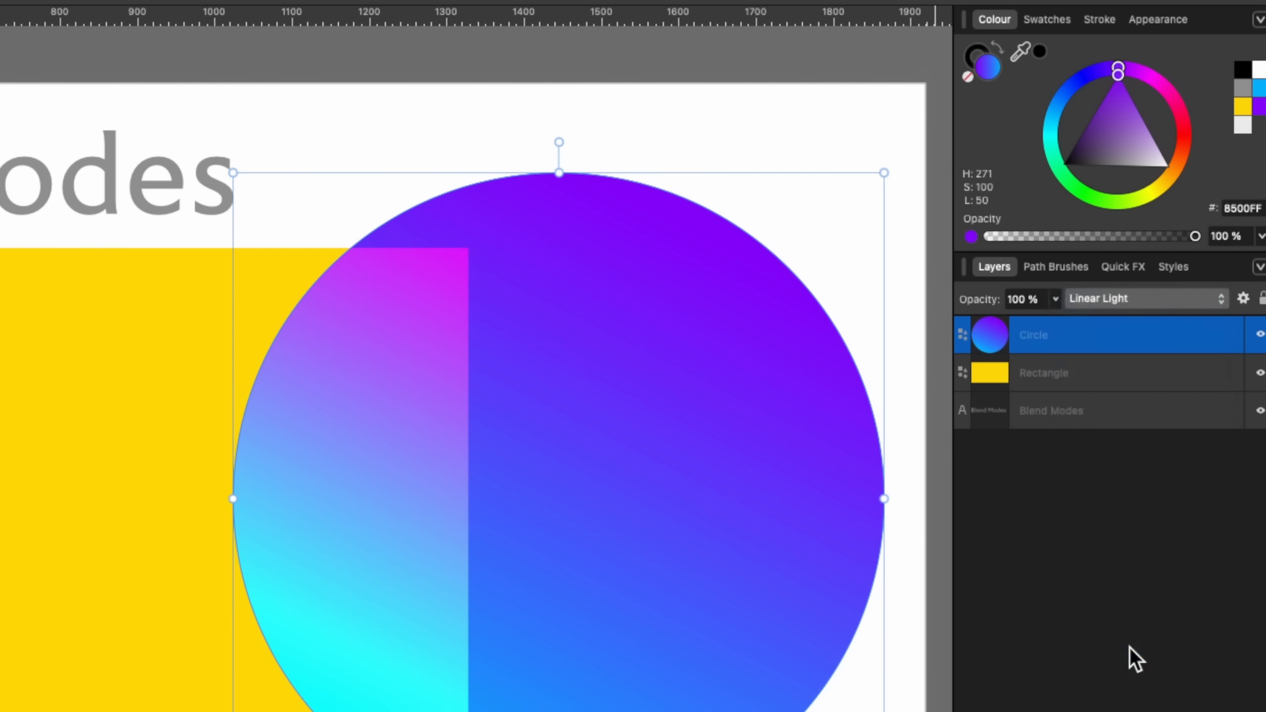
# Move the purple-blue circle around over the yellow rectangle and lower its layer opacity to 47%
pyautogui.moveTo(845, 422)
pyautogui.mouseDown()
pyautogui.moveTo(623, 389)
pyautogui.moveTo(410, 330)
pyautogui.moveTo(305, 390)
pyautogui.moveTo(610, 462)
pyautogui.moveTo(857, 423)
pyautogui.mouseUp()
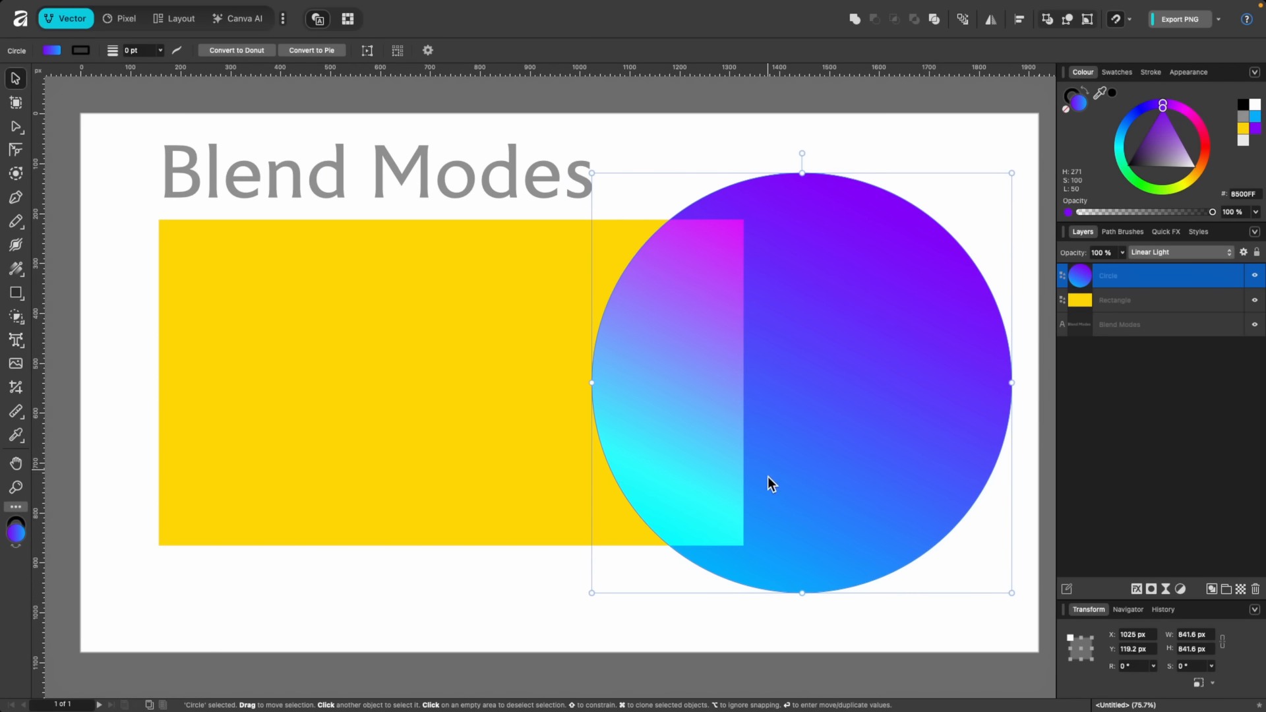
pyautogui.moveTo(810, 486); pyautogui.dragTo(530, 458)
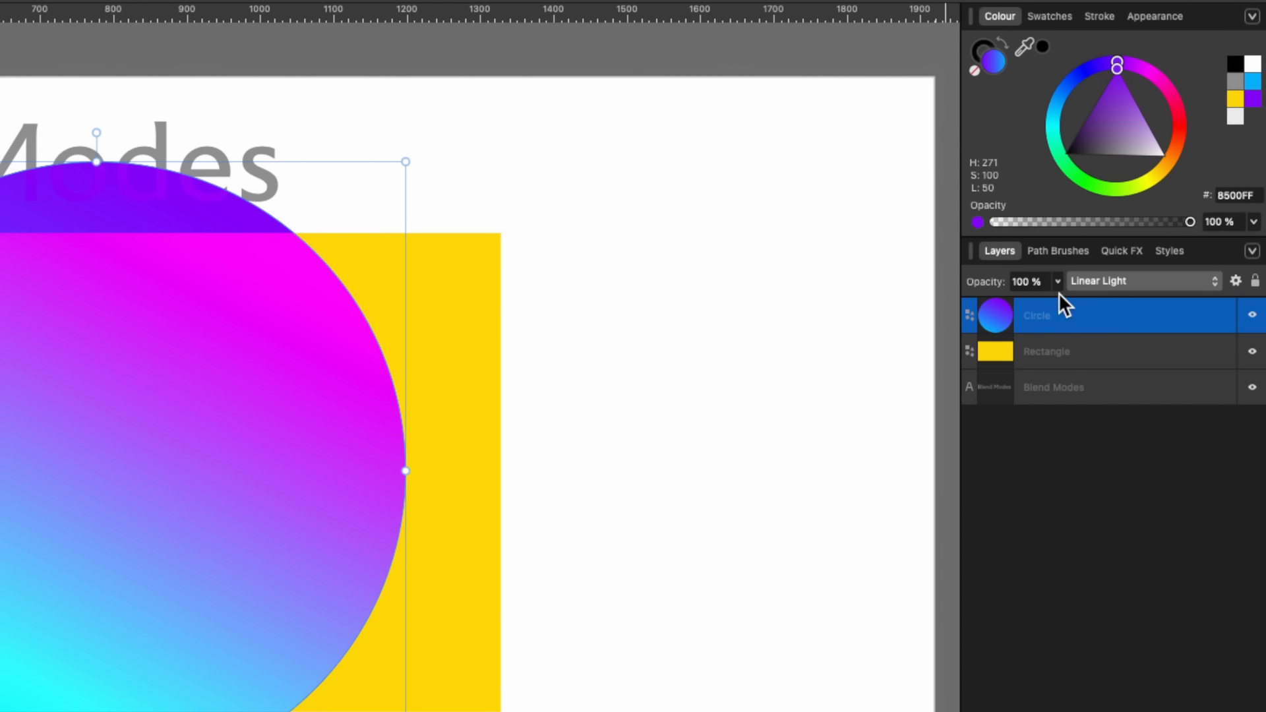
pyautogui.click(1058, 282)
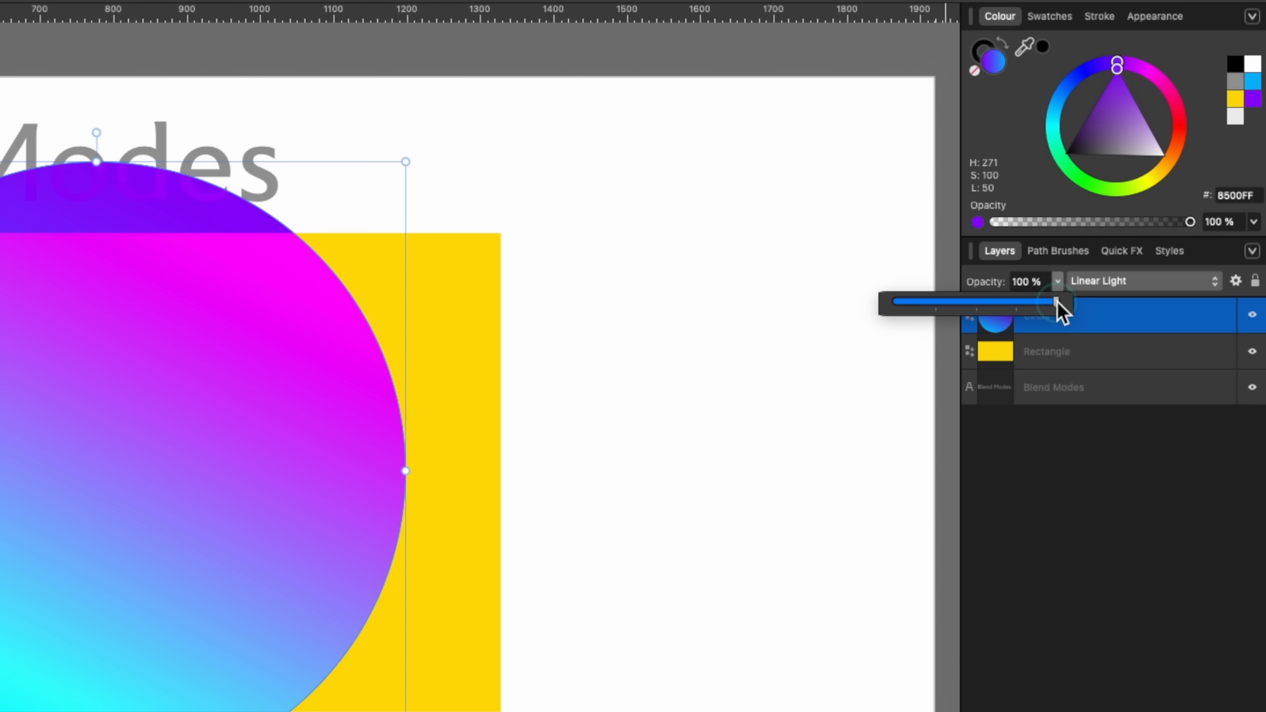
pyautogui.moveTo(1056, 299)
pyautogui.mouseDown()
pyautogui.moveTo(924, 315)
pyautogui.moveTo(961, 327)
pyautogui.moveTo(1068, 292)
pyautogui.mouseUp()
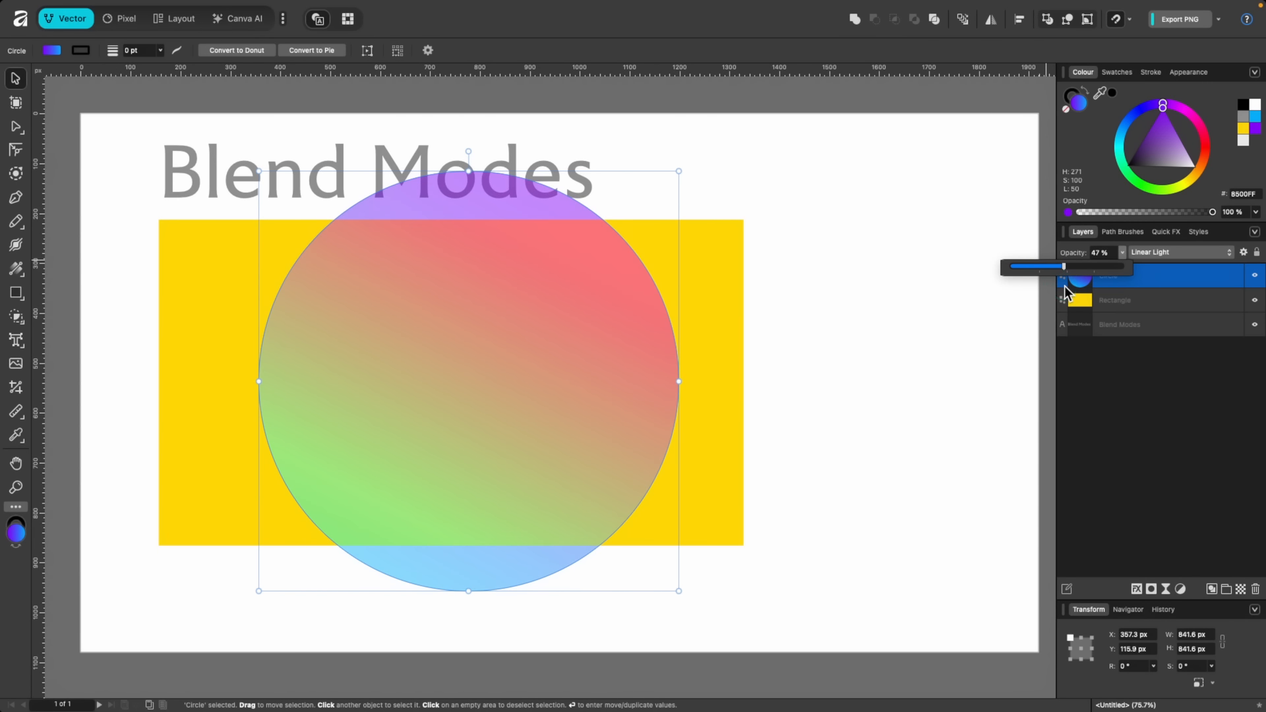
pyautogui.moveTo(574, 392); pyautogui.dragTo(703, 392)
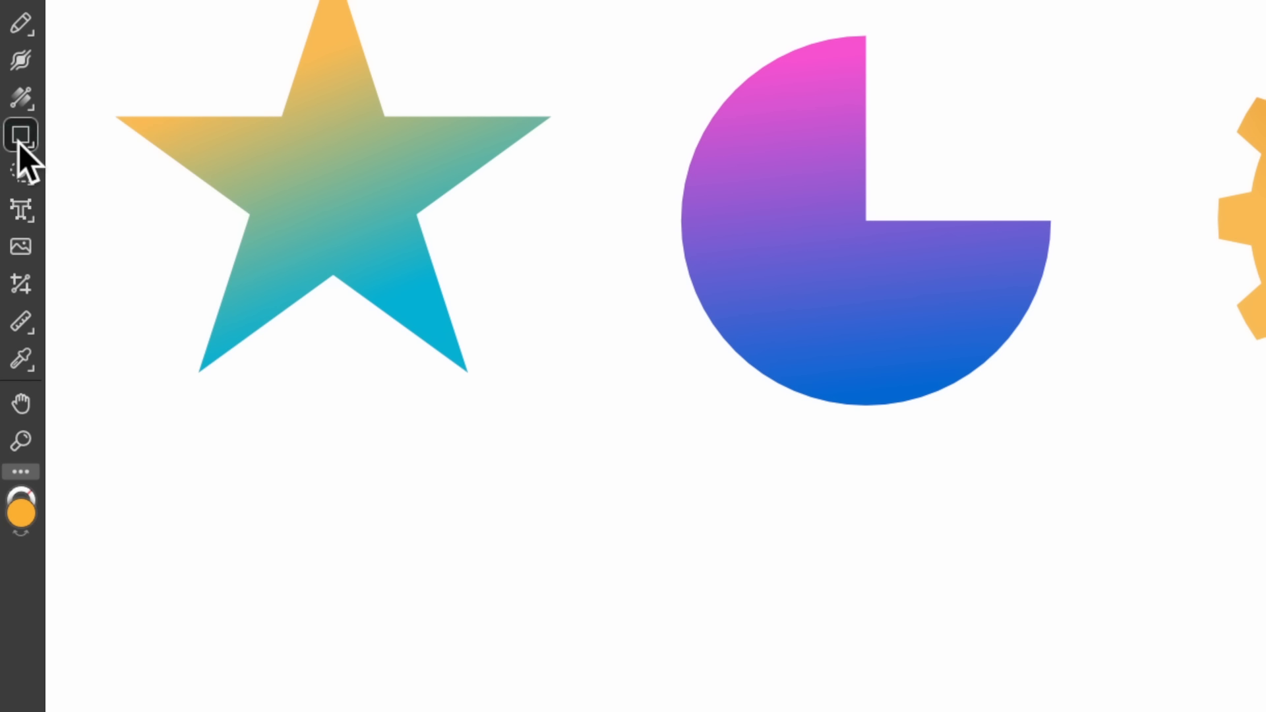
# Draw an orange 12-tooth cog on an empty area of the page with the Cog Tool and adjust its centre hole's radius
pyautogui.click(16, 295)
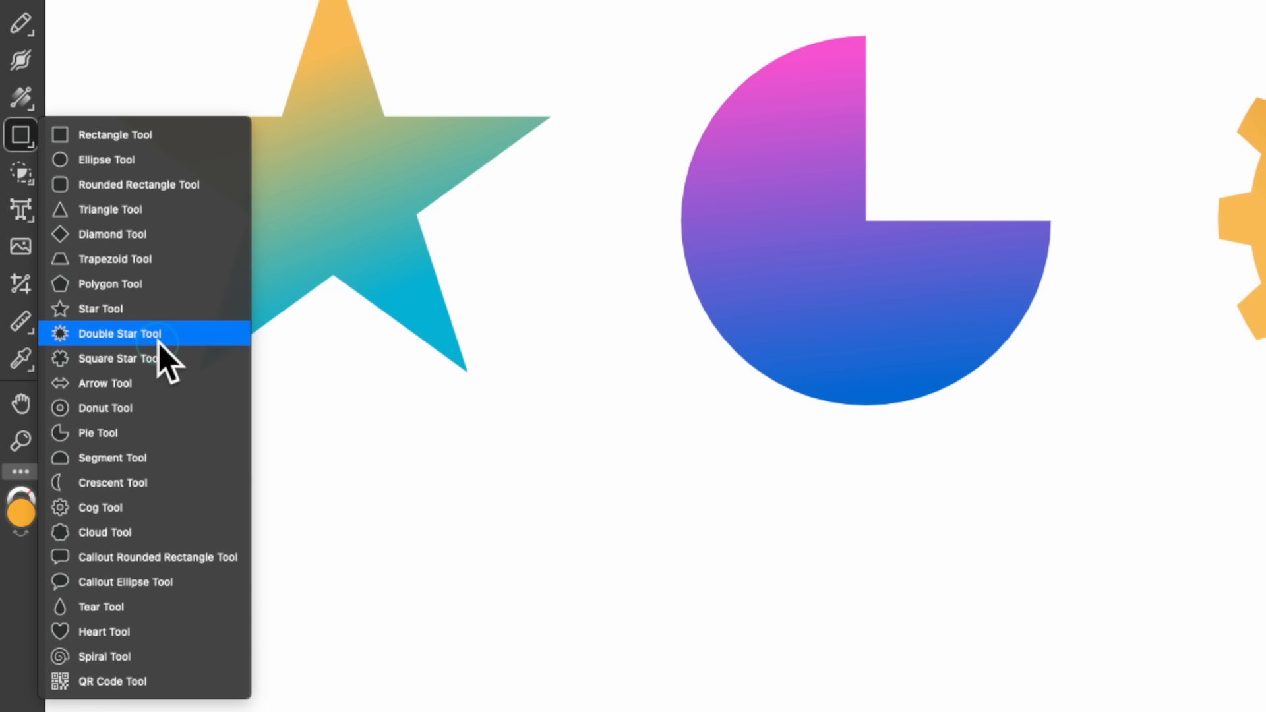
pyautogui.click(145, 506)
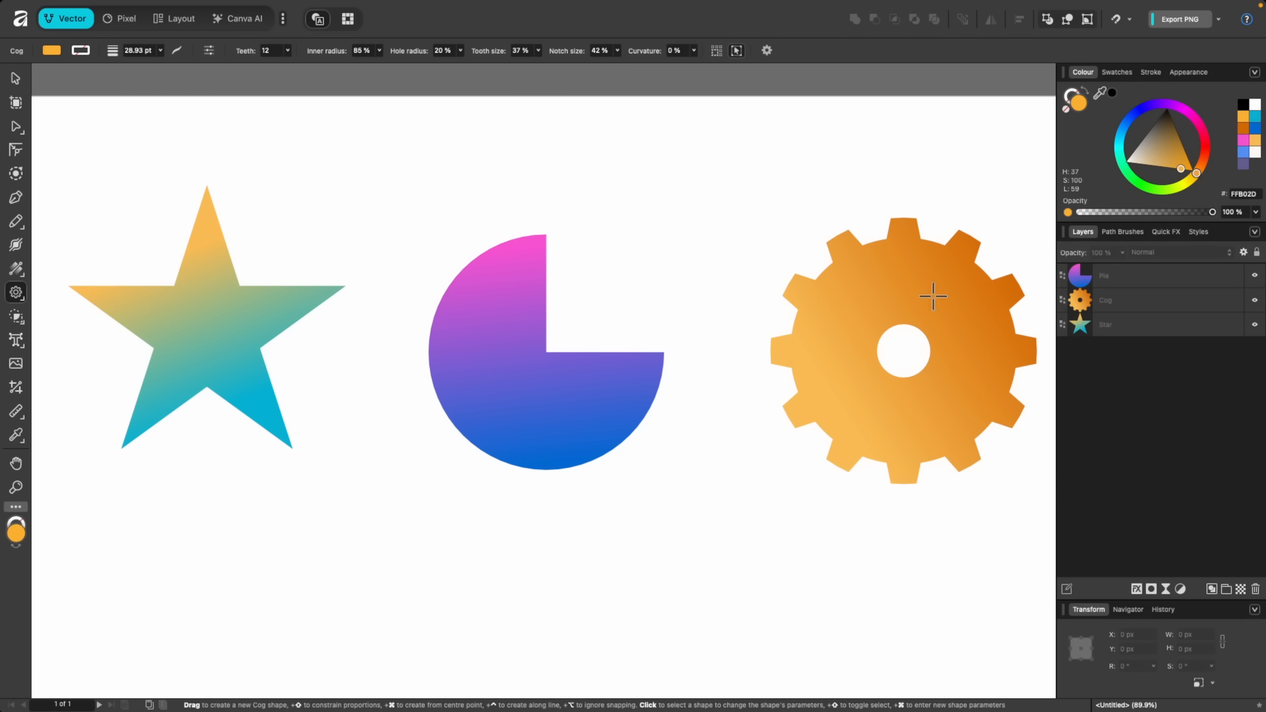
pyautogui.scroll(-3, 698, 376)
pyautogui.scroll(5, 699, 377)
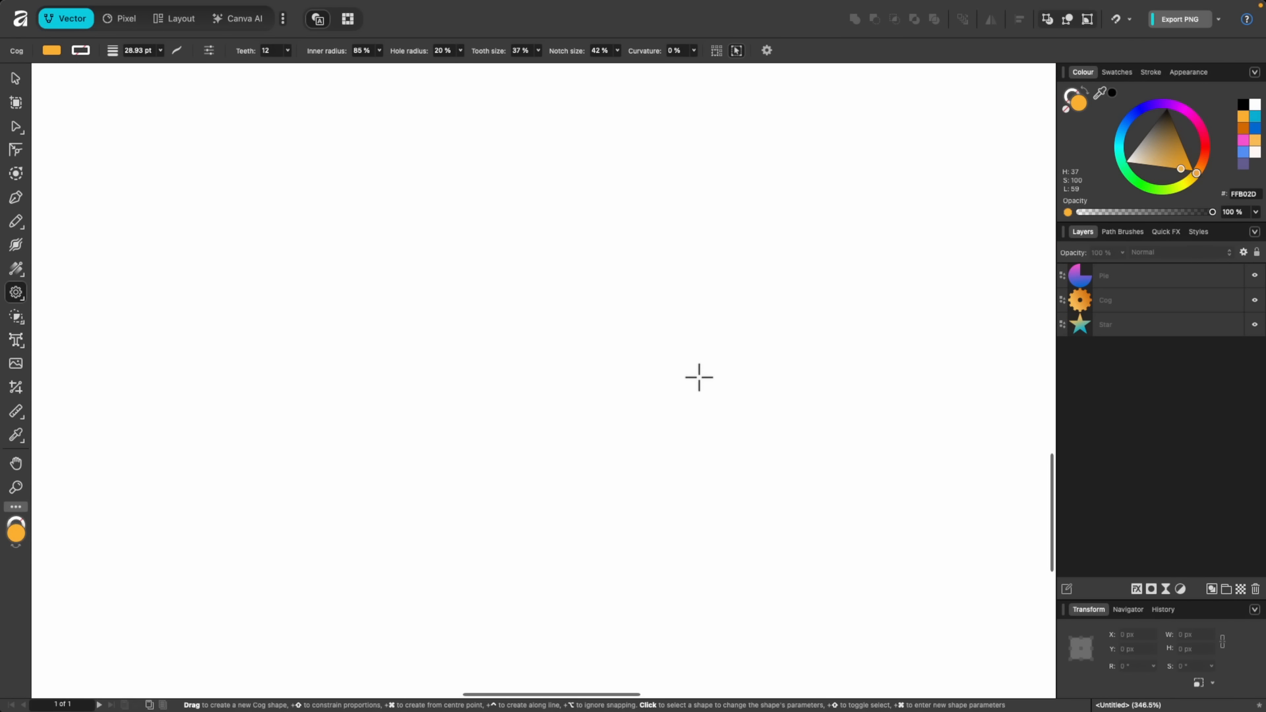
pyautogui.moveTo(528, 414); pyautogui.dragTo(761, 244)
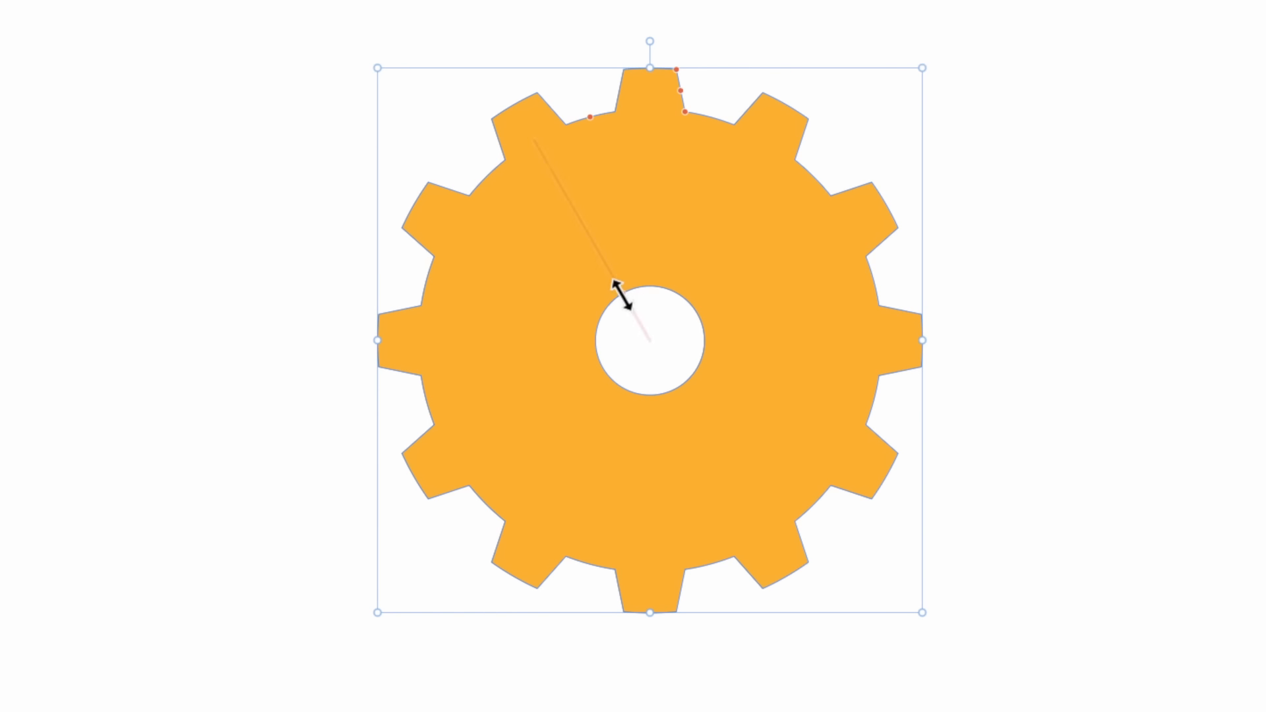
pyautogui.moveTo(623, 297)
pyautogui.mouseDown()
pyautogui.moveTo(631, 304)
pyautogui.moveTo(625, 293)
pyautogui.mouseUp()
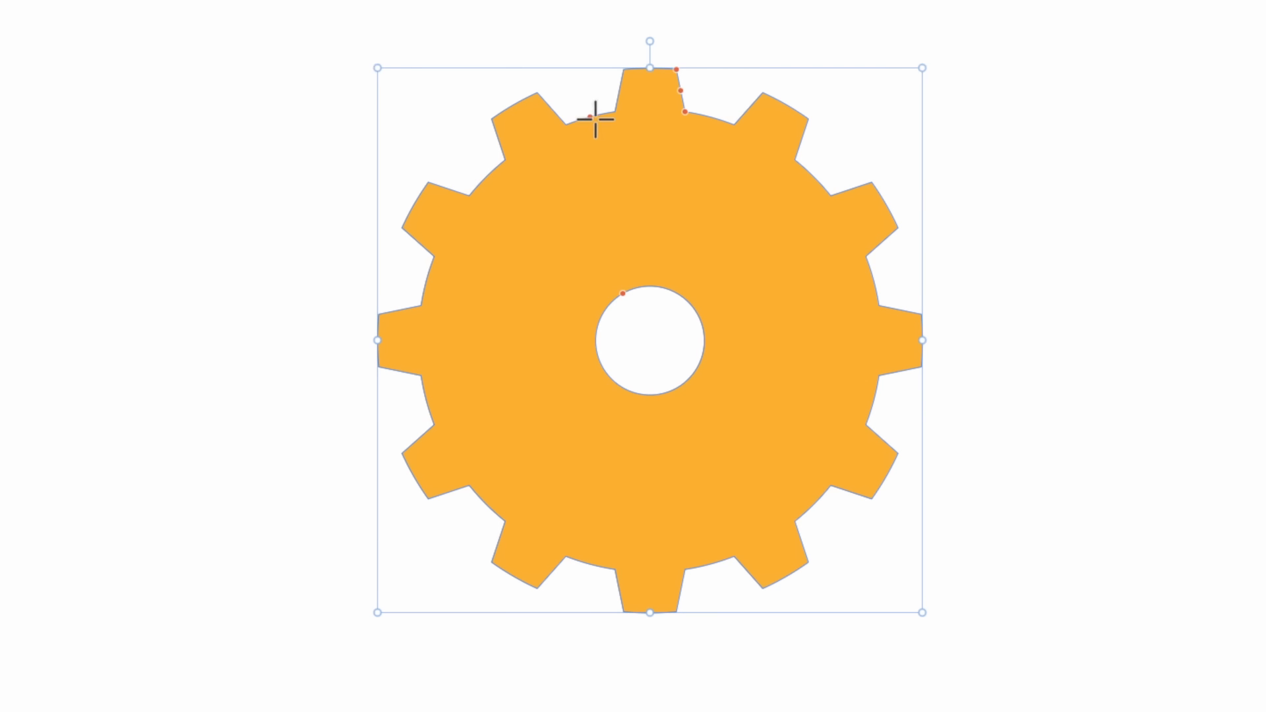
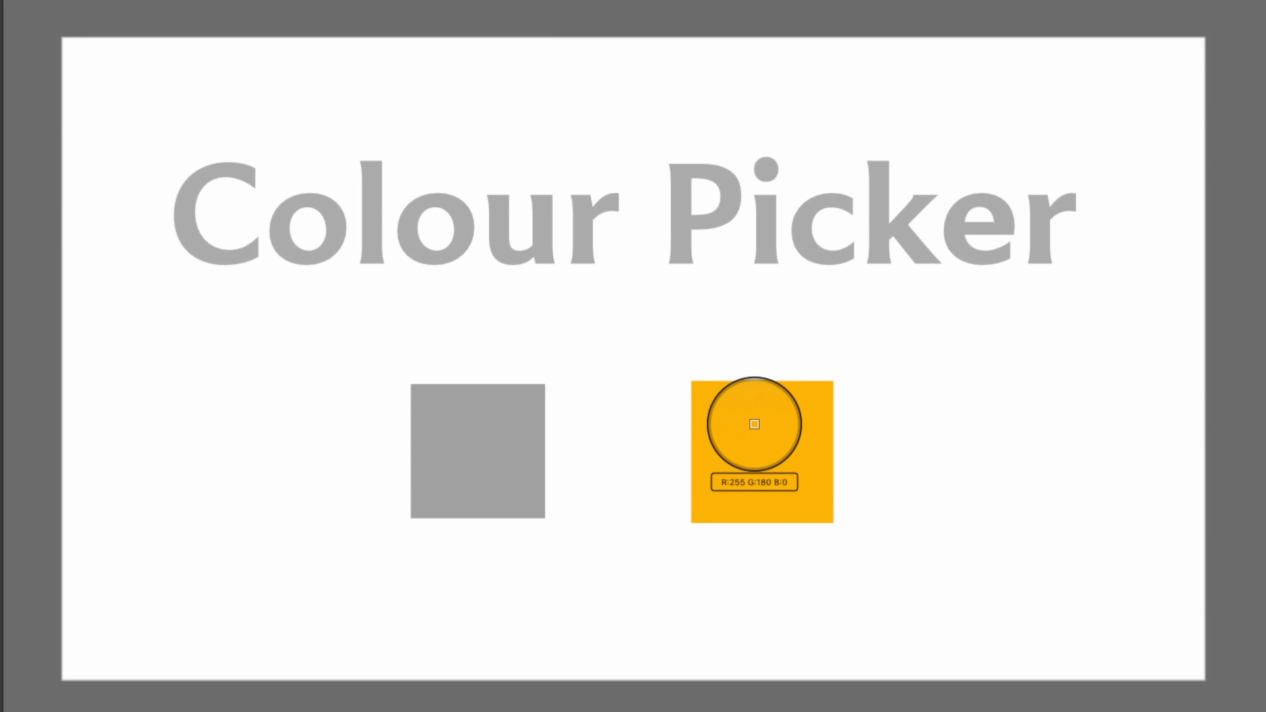
# Apply the orange square's colour to the grey square with the Colour Picker Tool, and undo the colour change
pyautogui.click(754, 424)
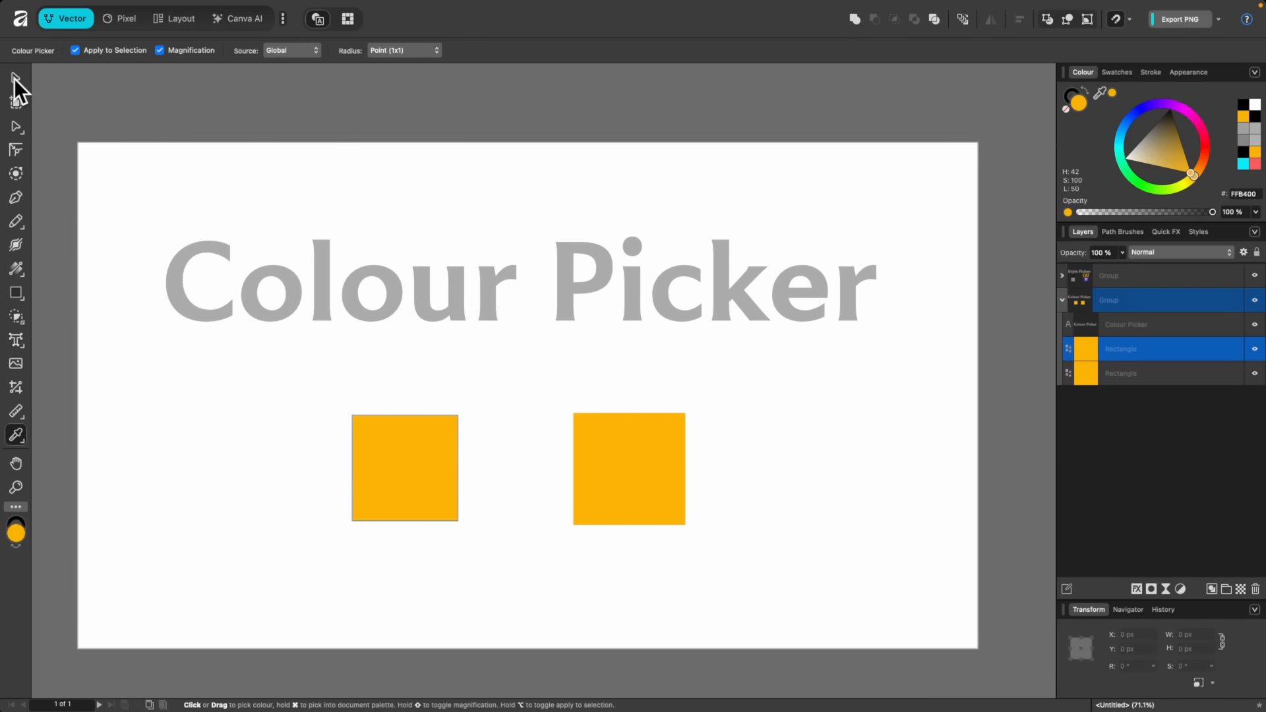
pyautogui.click(15, 77)
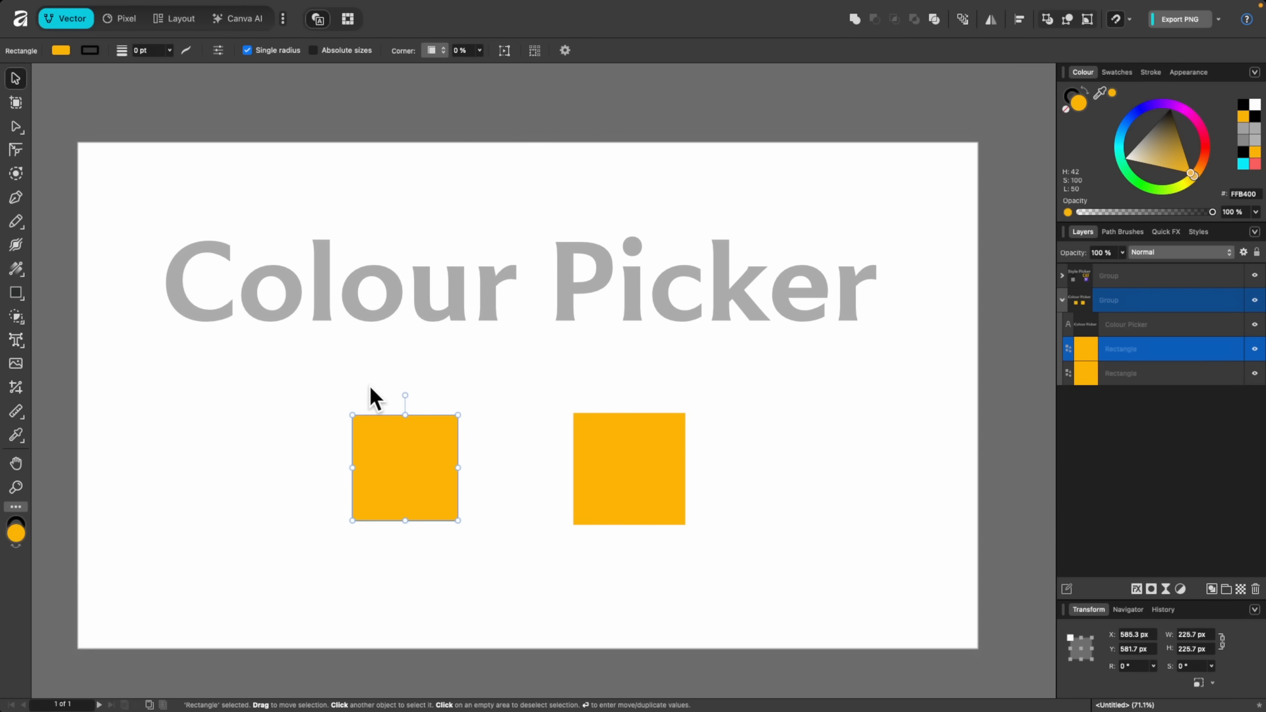
pyautogui.press('super+z')
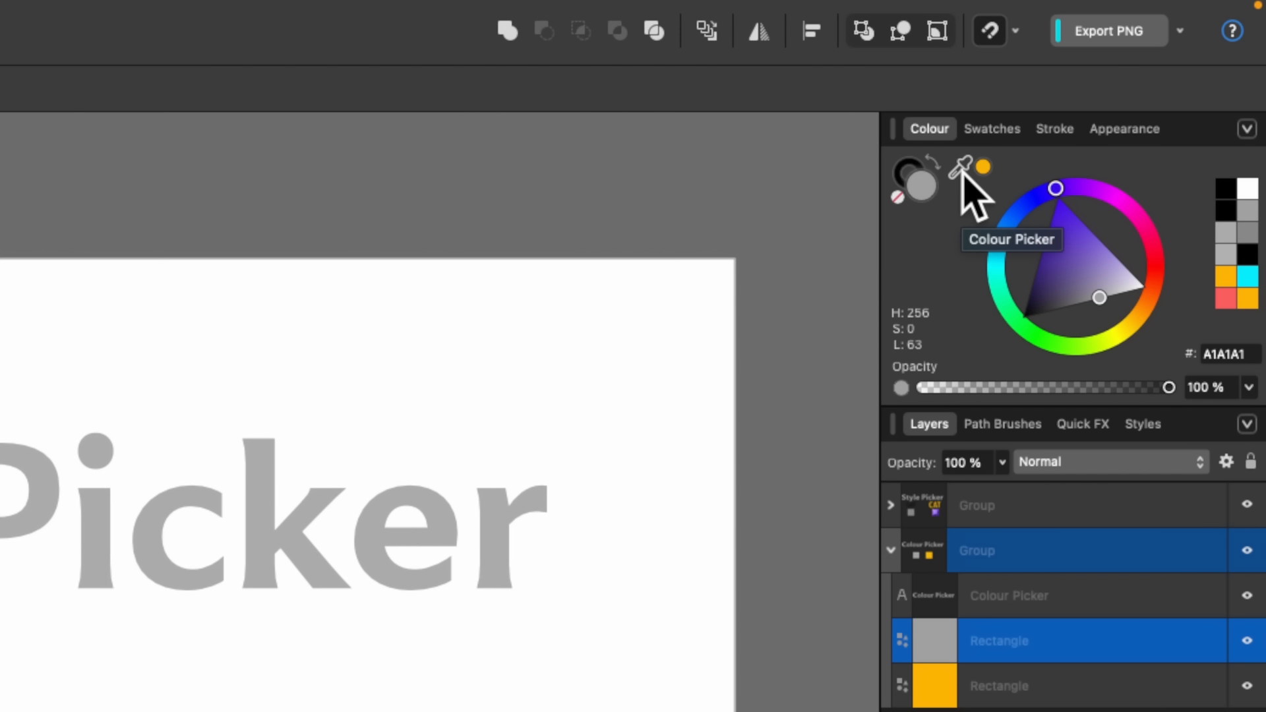
# Sample the orange square's colour with the colour picker that belongs to the colour controls
pyautogui.moveTo(962, 170); pyautogui.dragTo(775, 437)
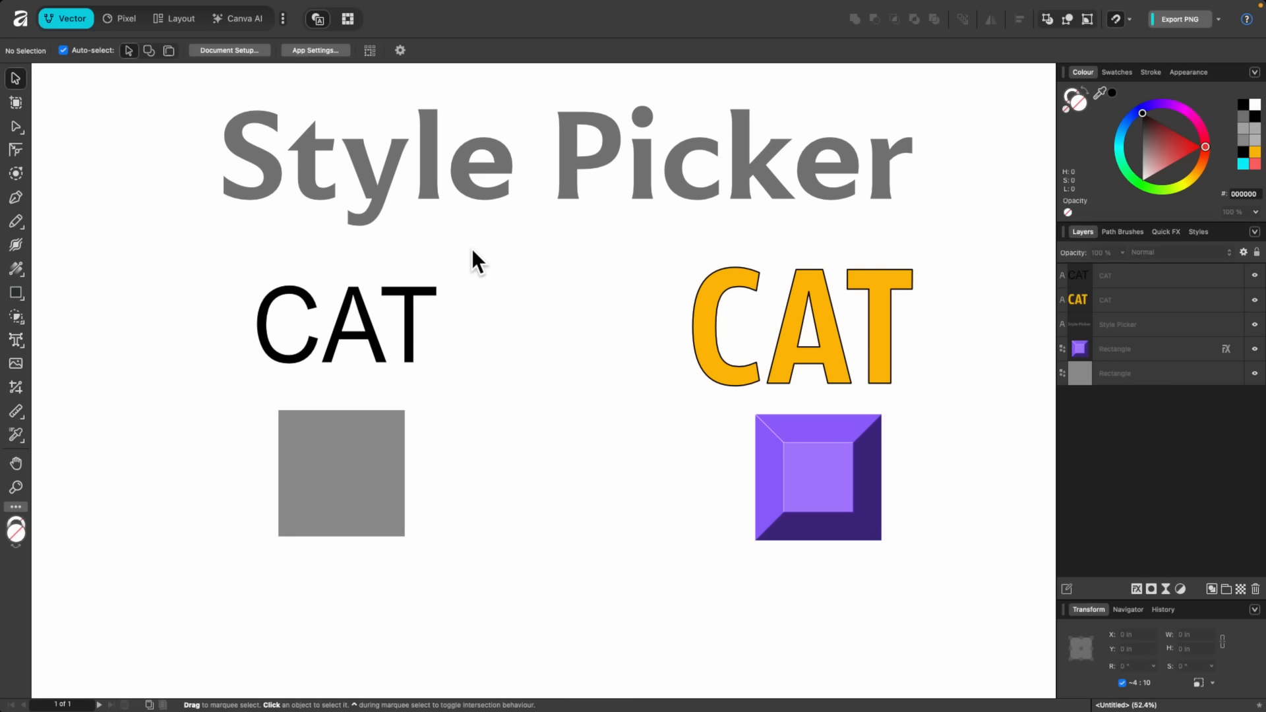
# Copy the orange outlined CAT text's style onto the plain black CAT text with the Style Picker Tool
pyautogui.click(801, 324)
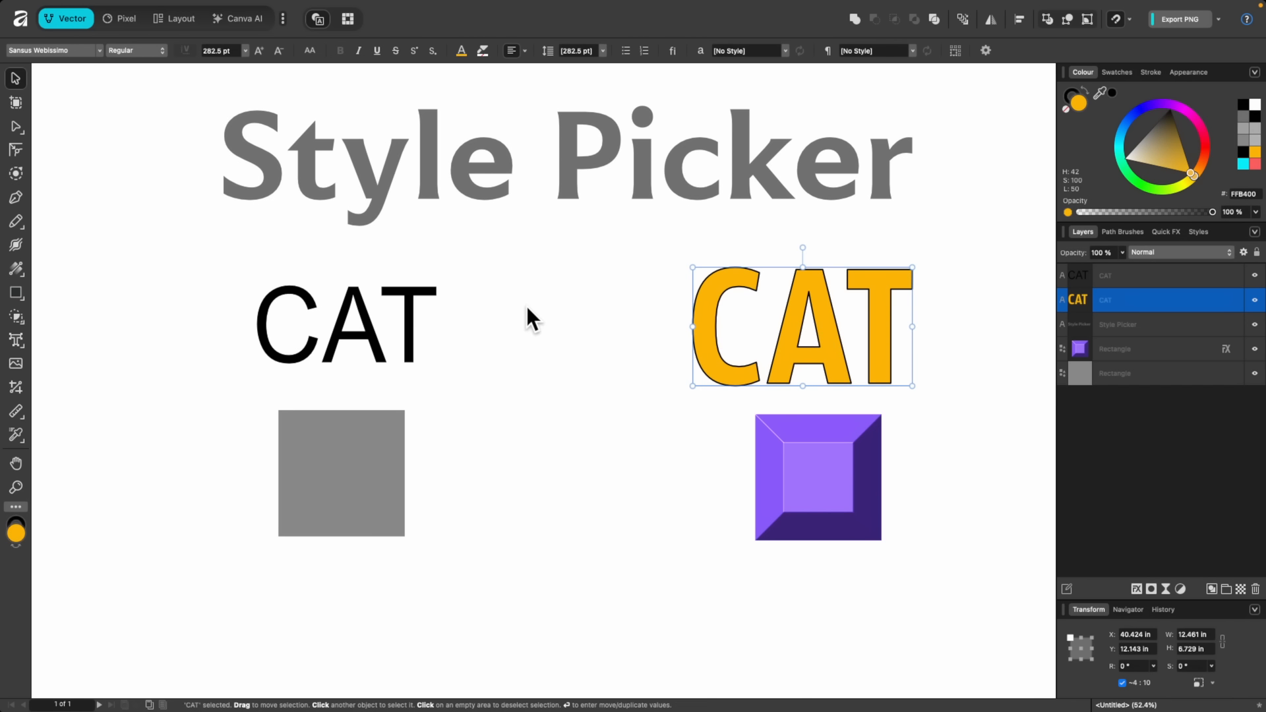
pyautogui.click(412, 325)
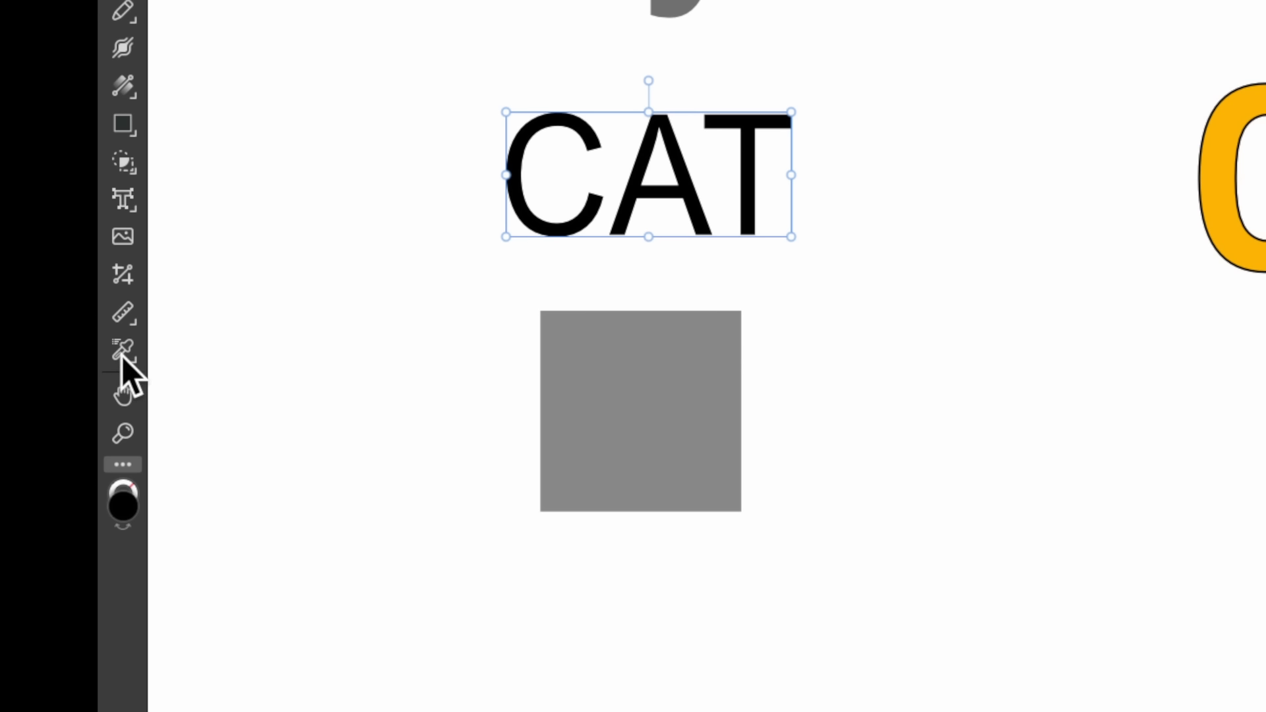
pyautogui.click(122, 355)
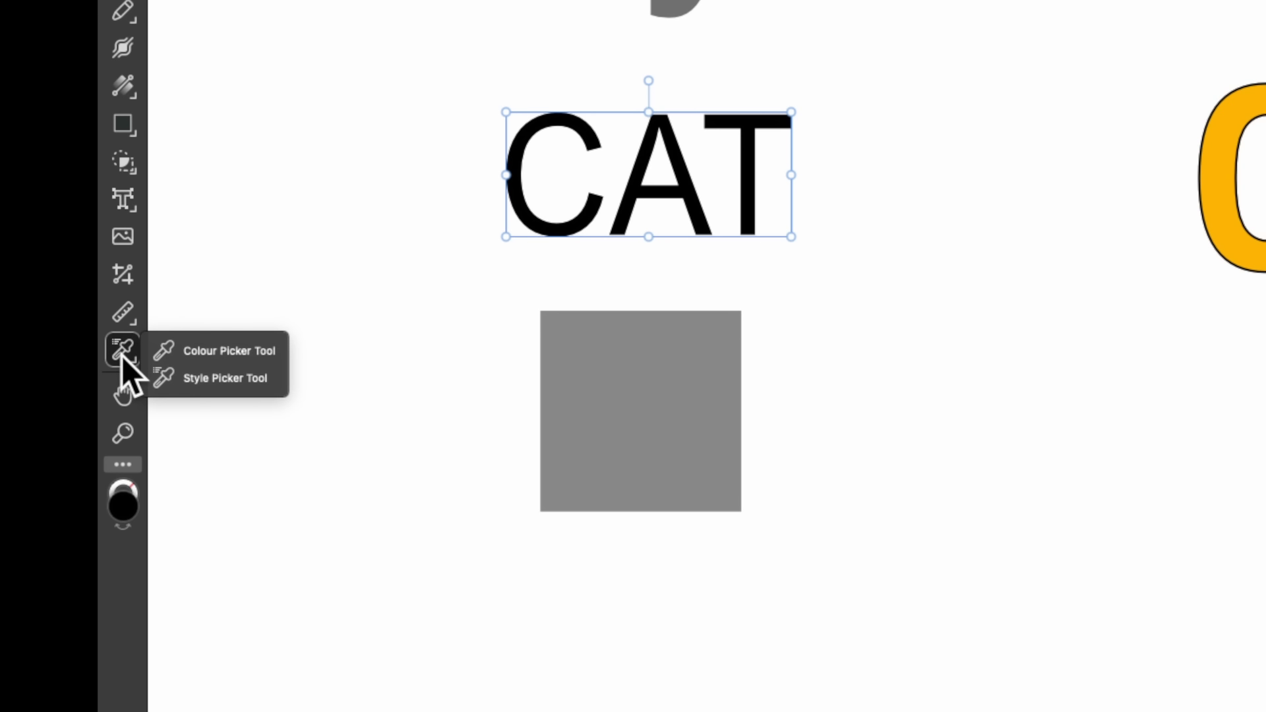
pyautogui.click(228, 381)
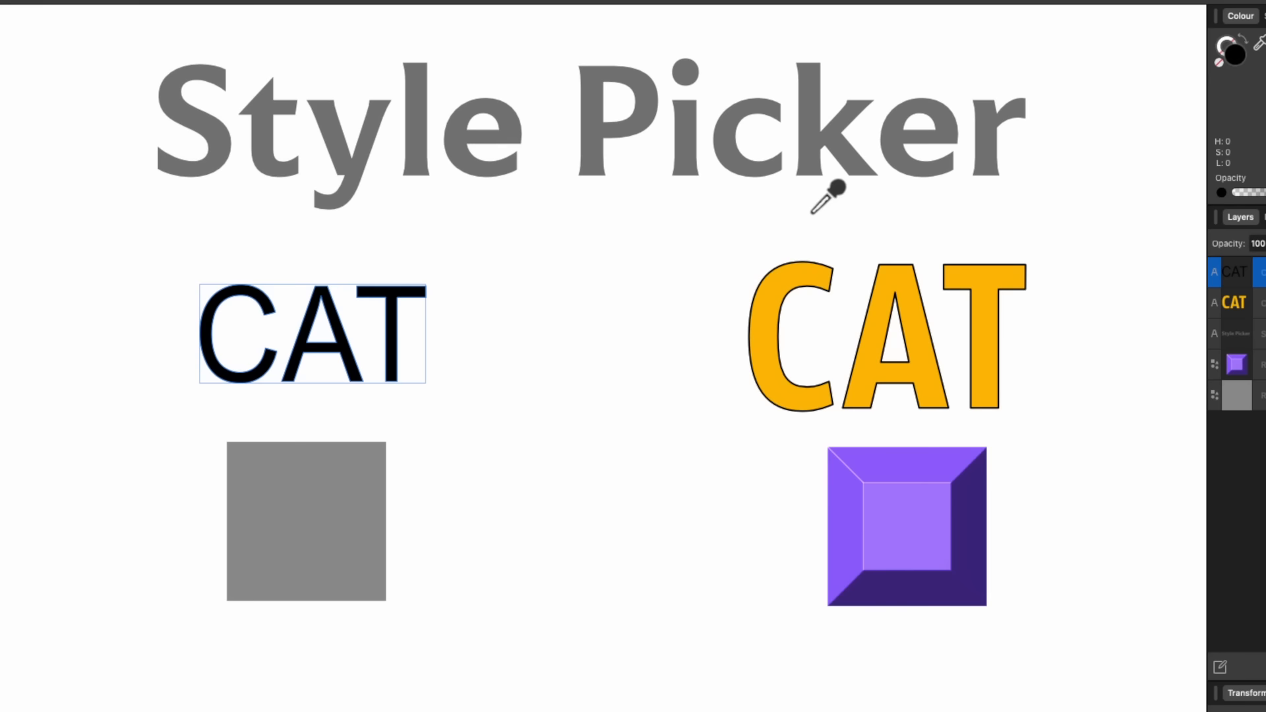
pyautogui.click(821, 284)
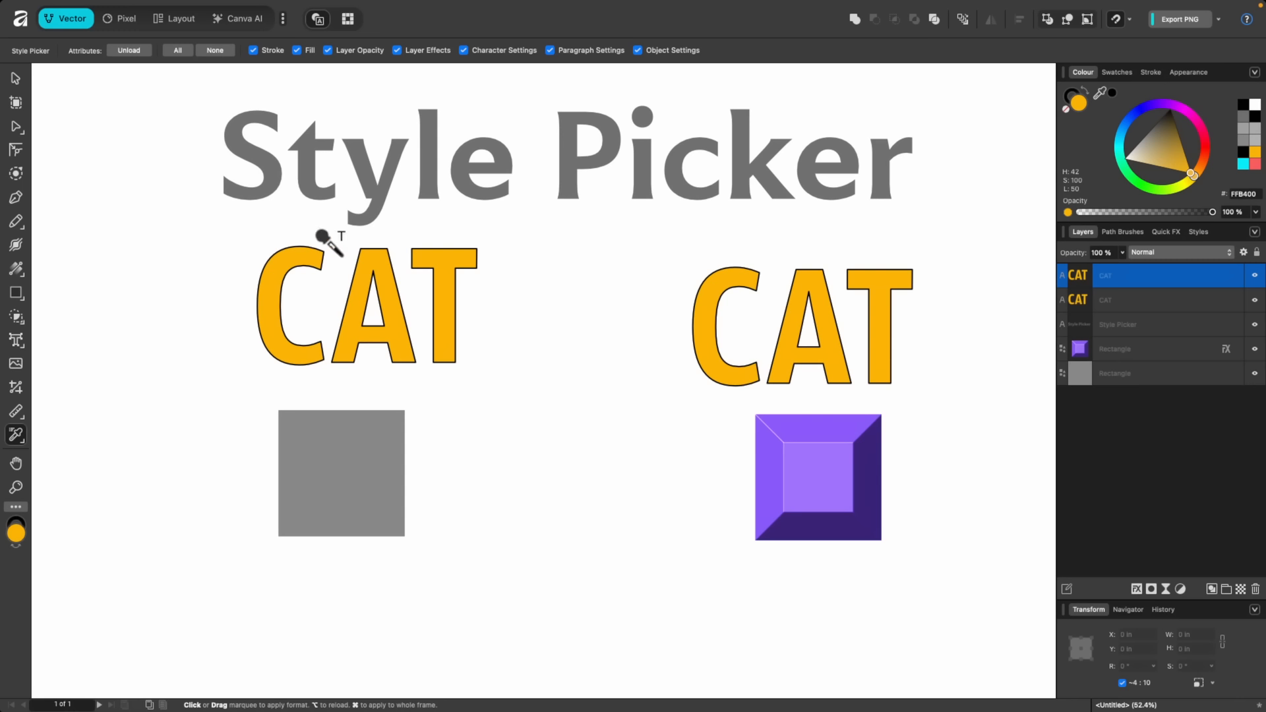
# Apply the picked text style to the grey square, the word "Style" and the letters "Pic" in the heading, and undo all of it
pyautogui.click(337, 427)
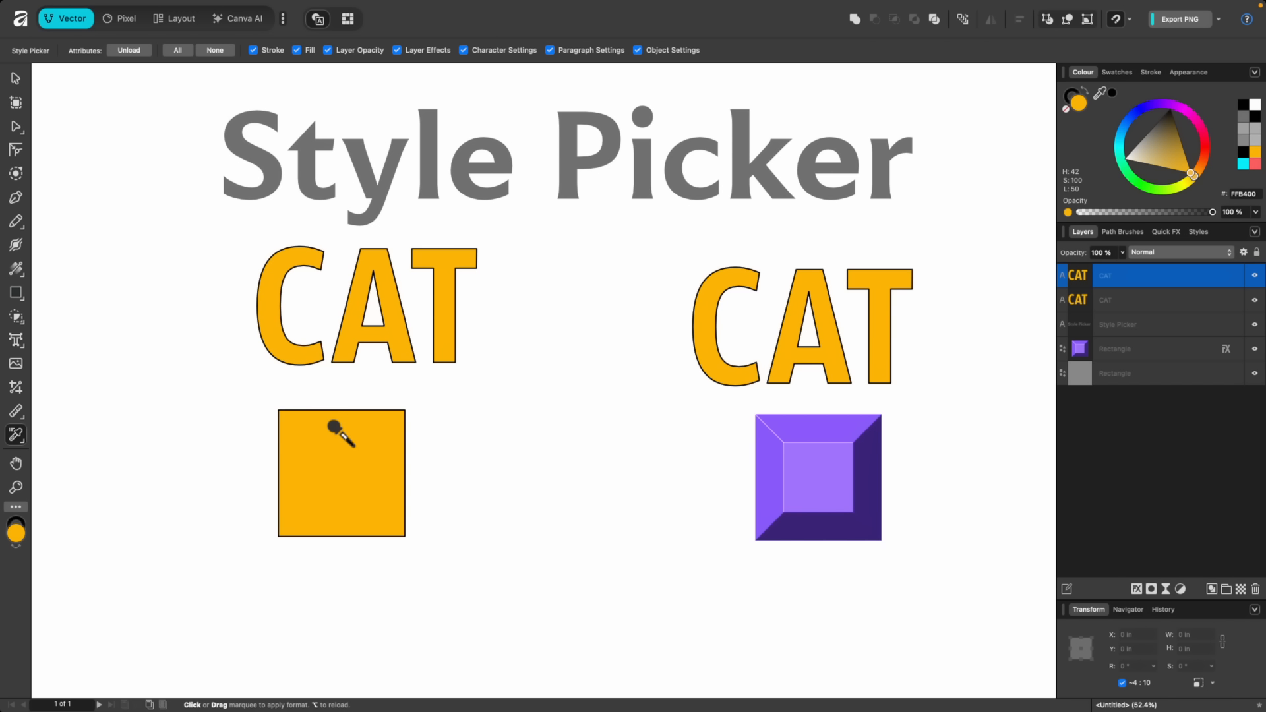
pyautogui.click(453, 171)
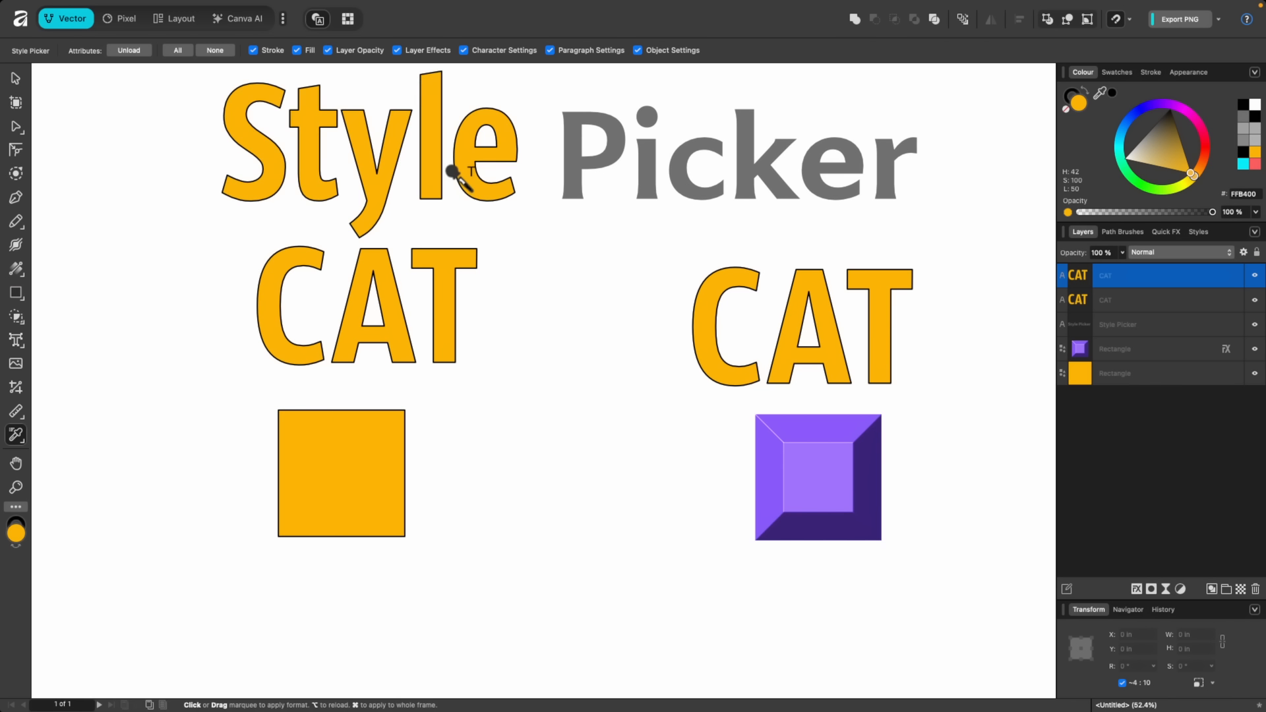
pyautogui.moveTo(560, 158); pyautogui.dragTo(708, 157)
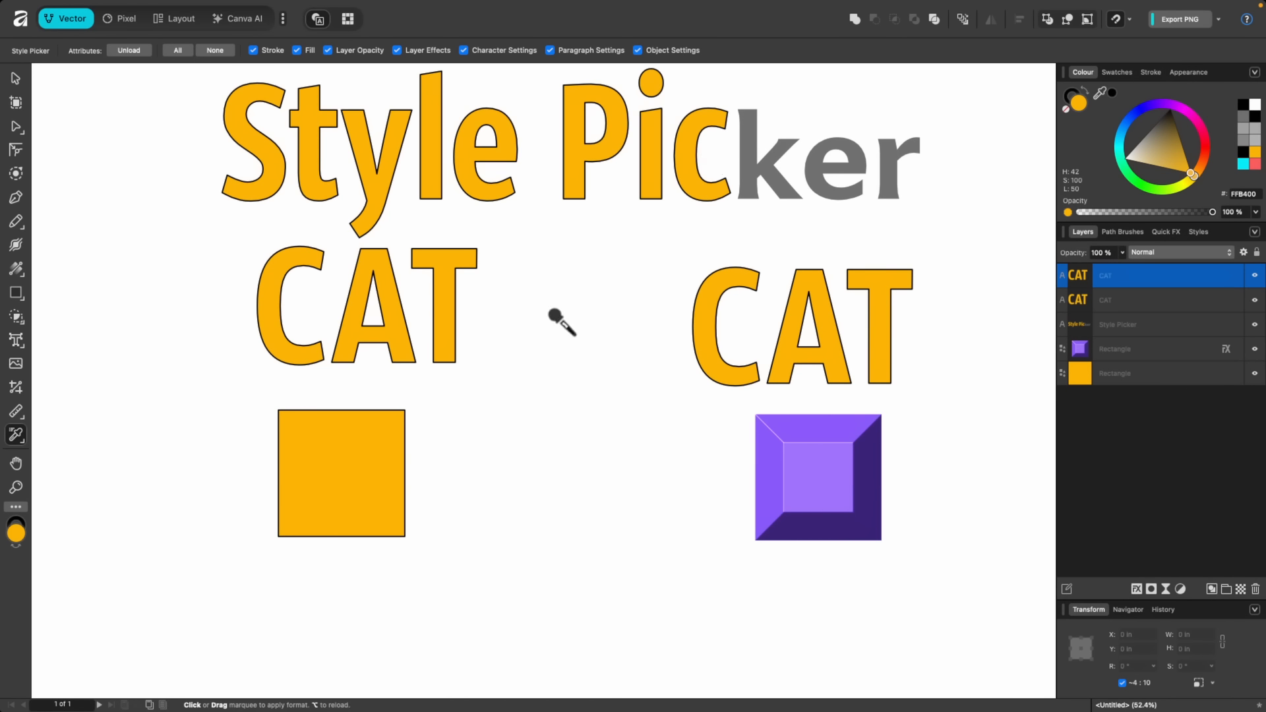
pyautogui.press('super+z')
pyautogui.press('super+z')
pyautogui.press('super+z')
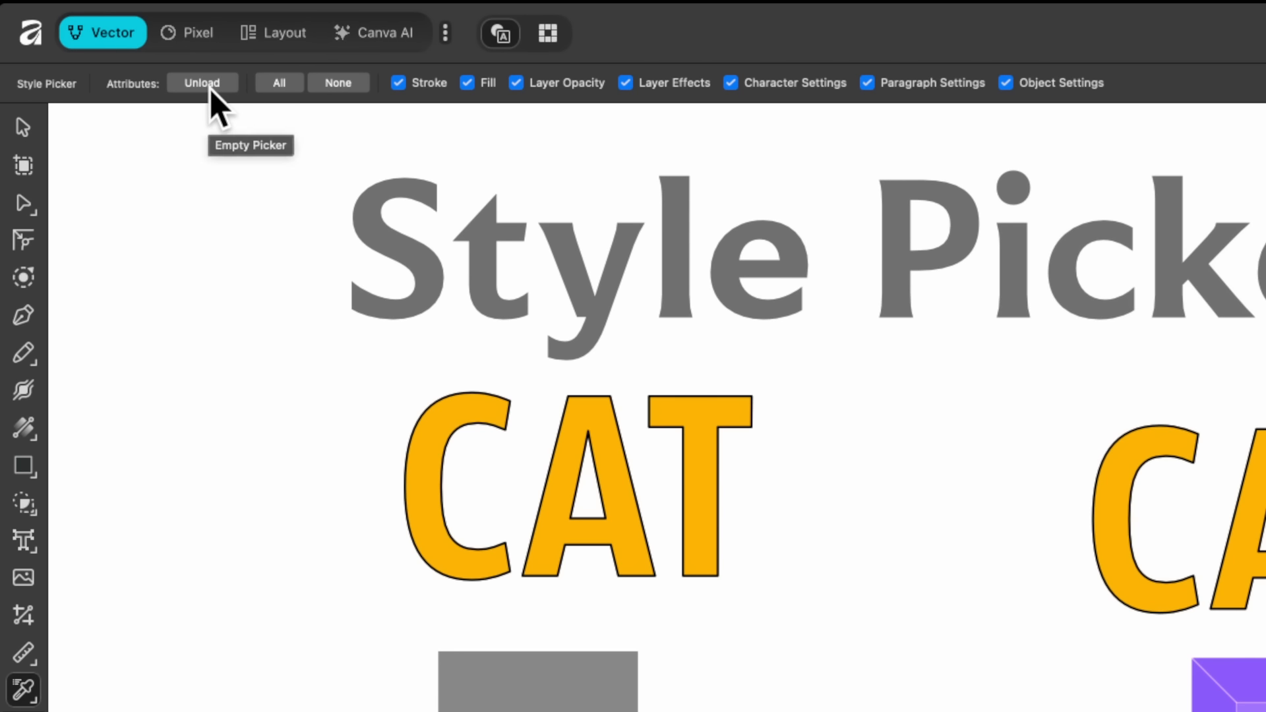
# Unload the Style Picker, and copy the purple bevelled square's style onto the grey square after shifting it slightly to the right
pyautogui.click(210, 88)
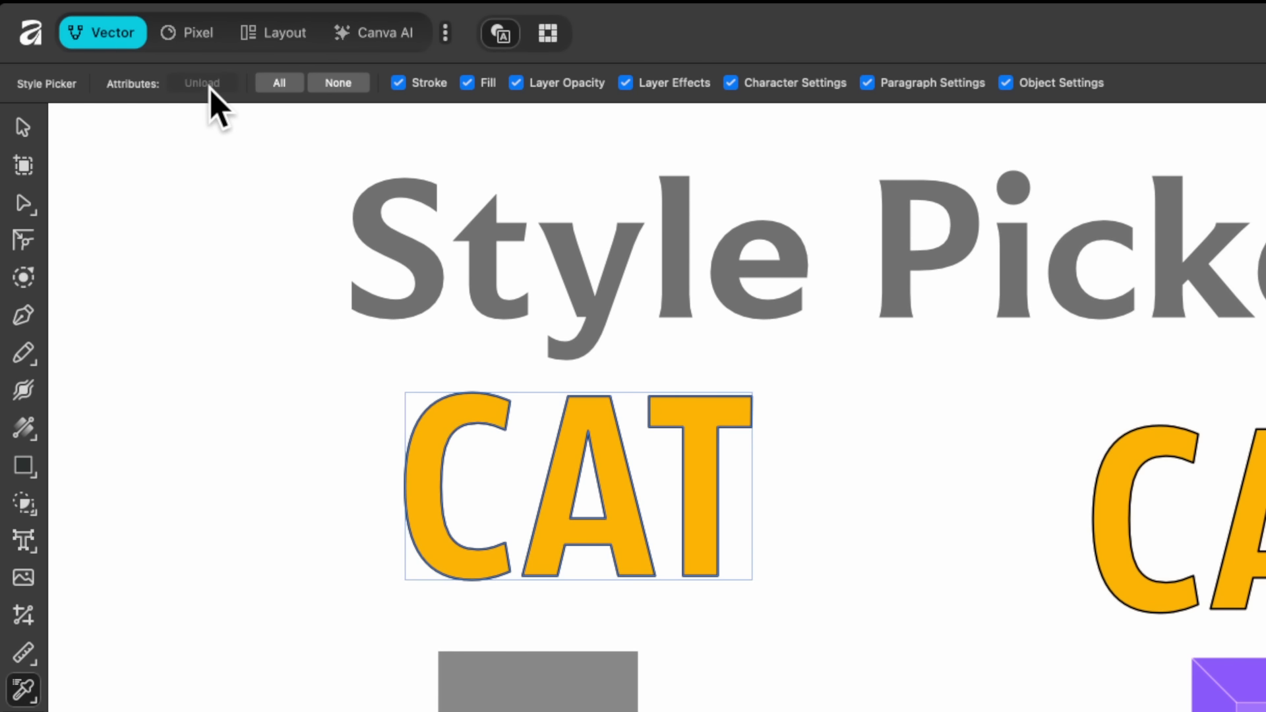
pyautogui.press('v')
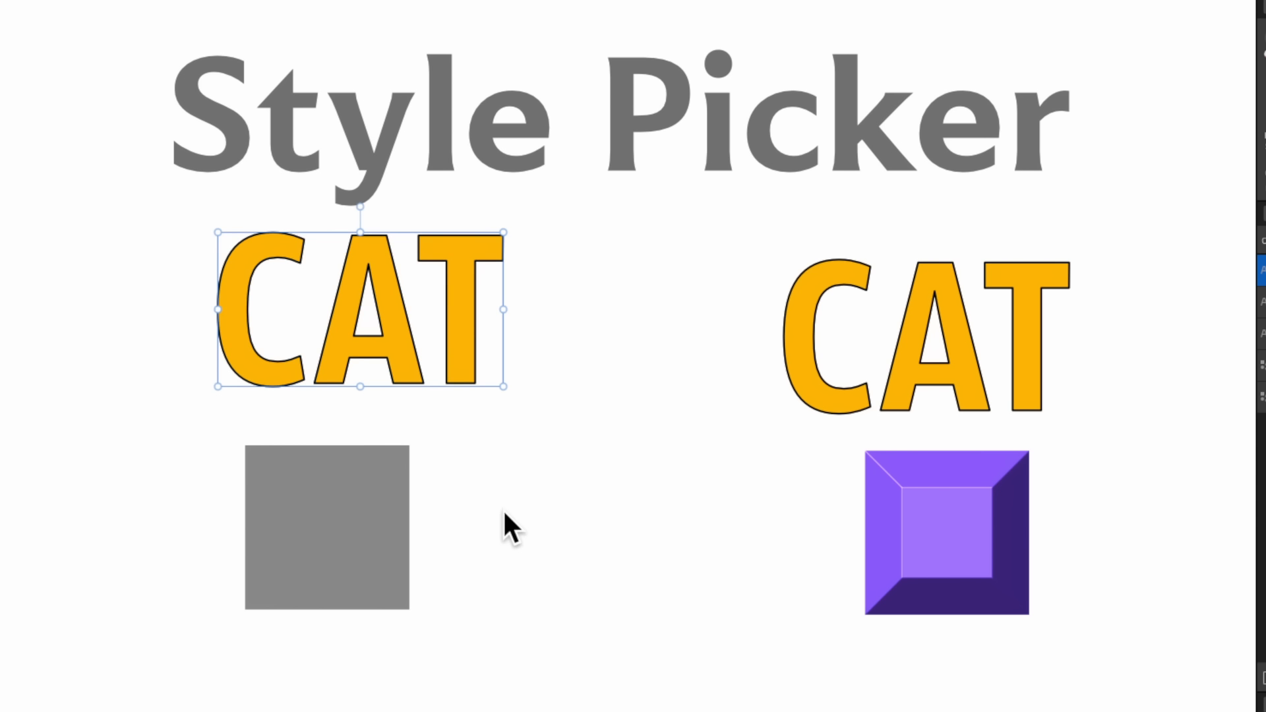
pyautogui.click(379, 522)
pyautogui.moveTo(360, 514); pyautogui.dragTo(398, 513)
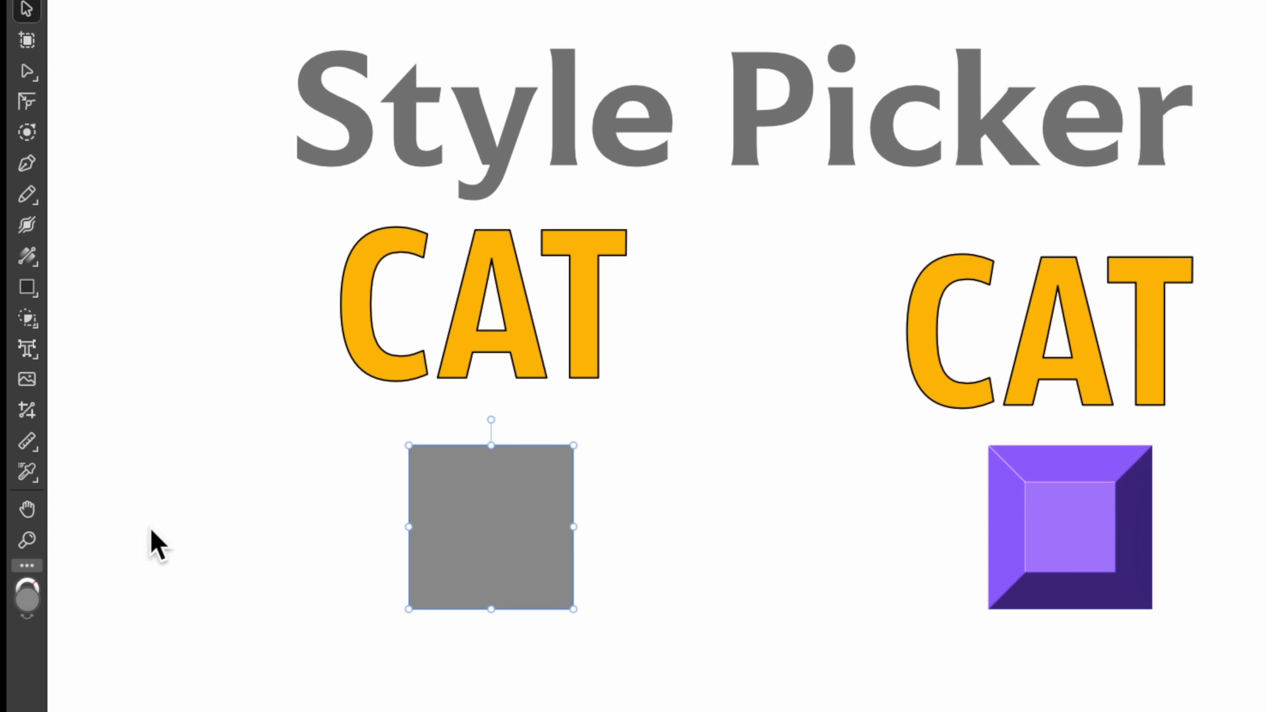
pyautogui.click(36, 470)
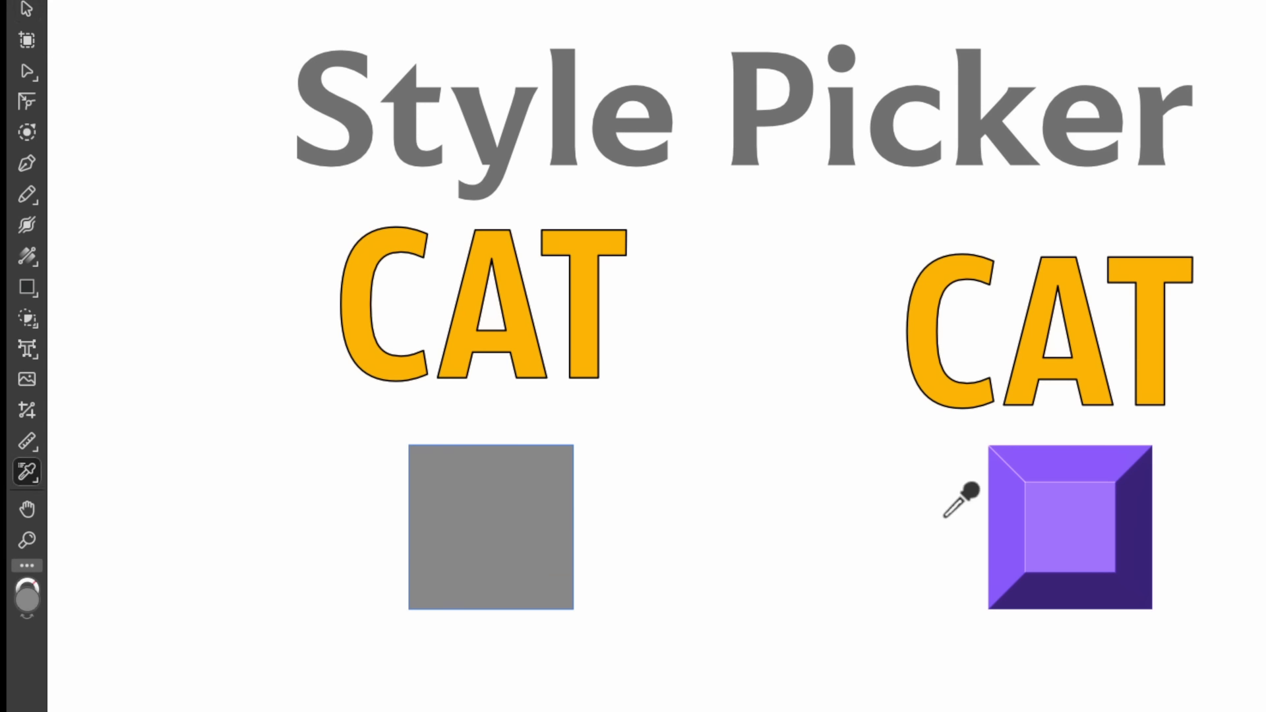
pyautogui.click(1058, 518)
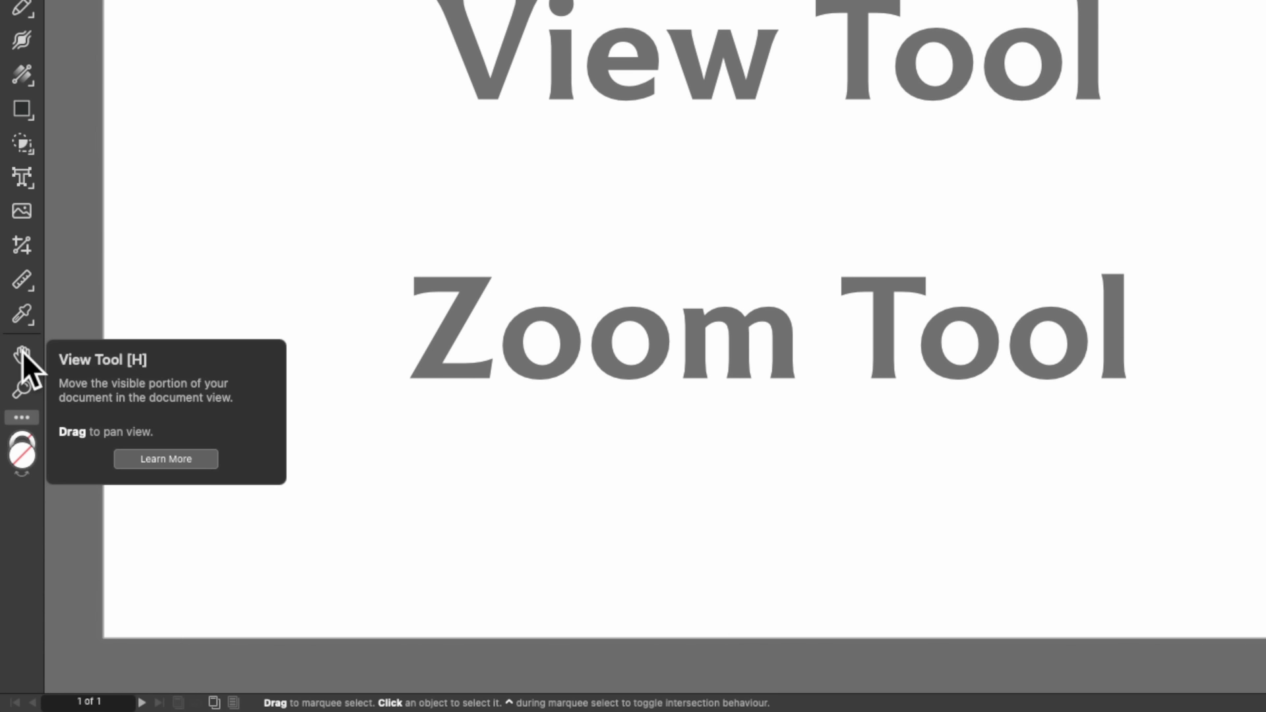
# Pan the page slightly with the View Tool and magnify it to 200% with the Zoom Tool
pyautogui.click(22, 353)
pyautogui.moveTo(452, 356); pyautogui.dragTo(478, 359)
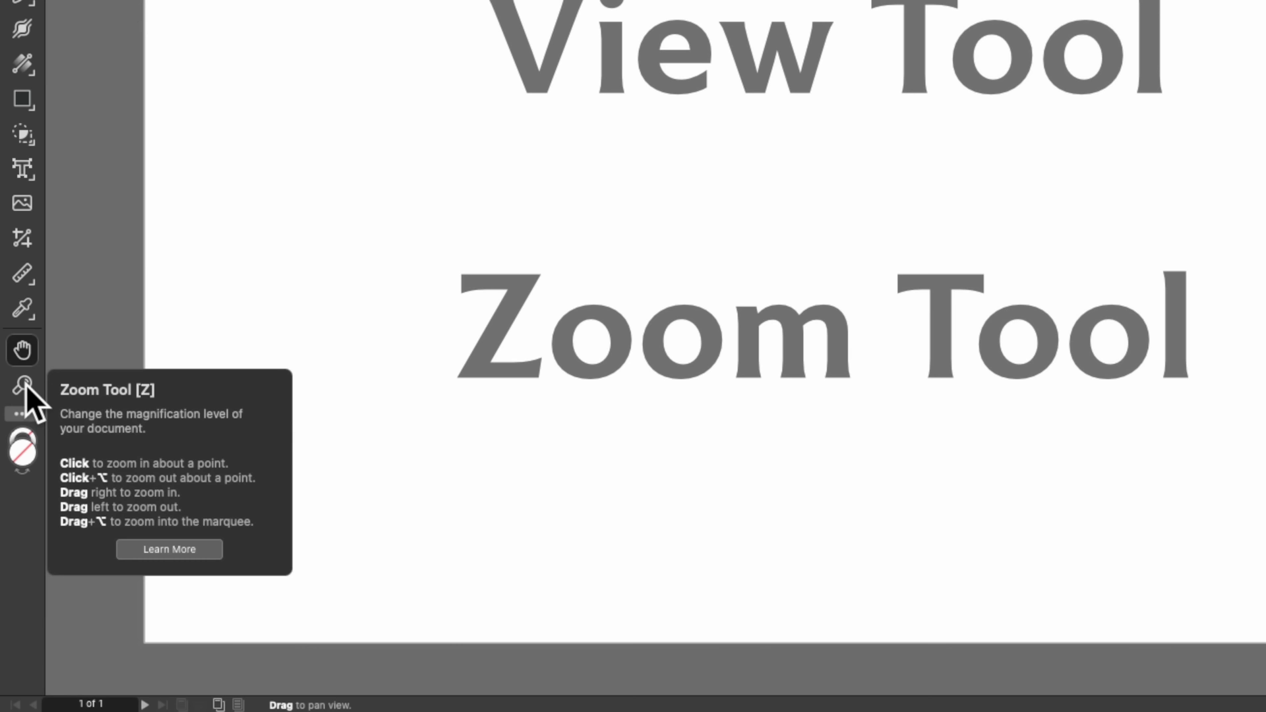
pyautogui.click(24, 385)
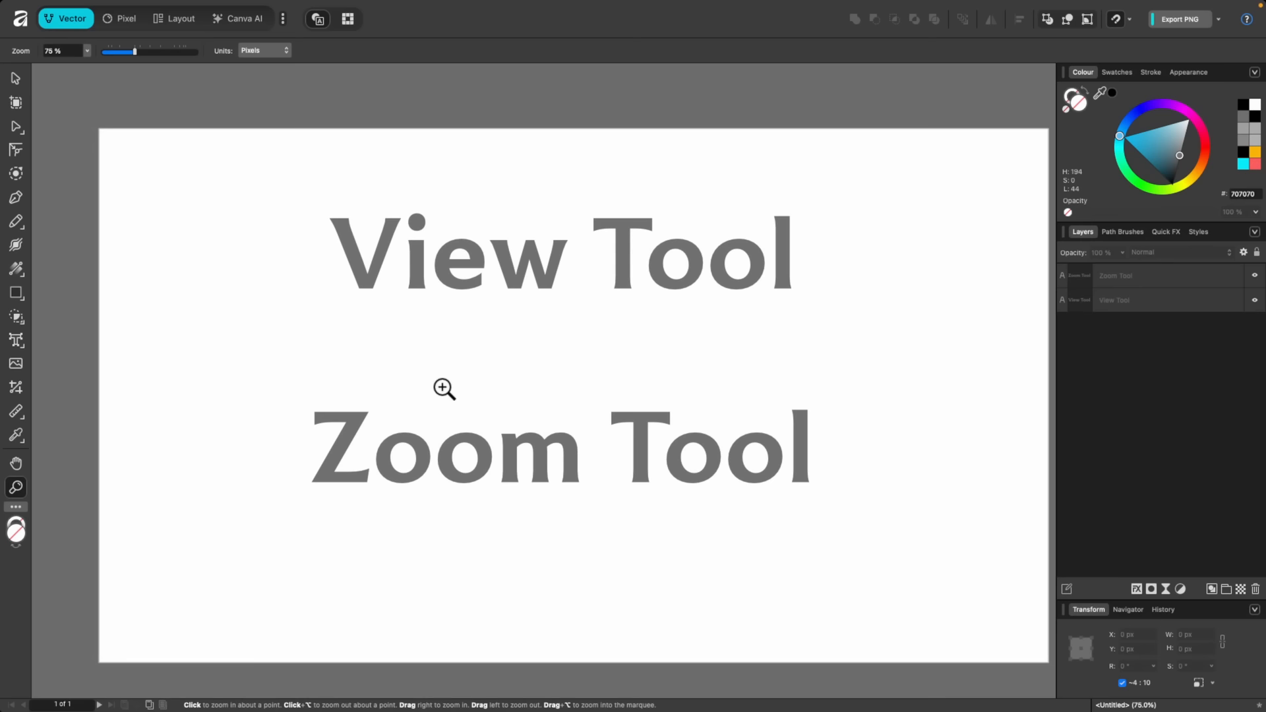
pyautogui.click(443, 388)
pyautogui.click(443, 388)
pyautogui.click(443, 388)
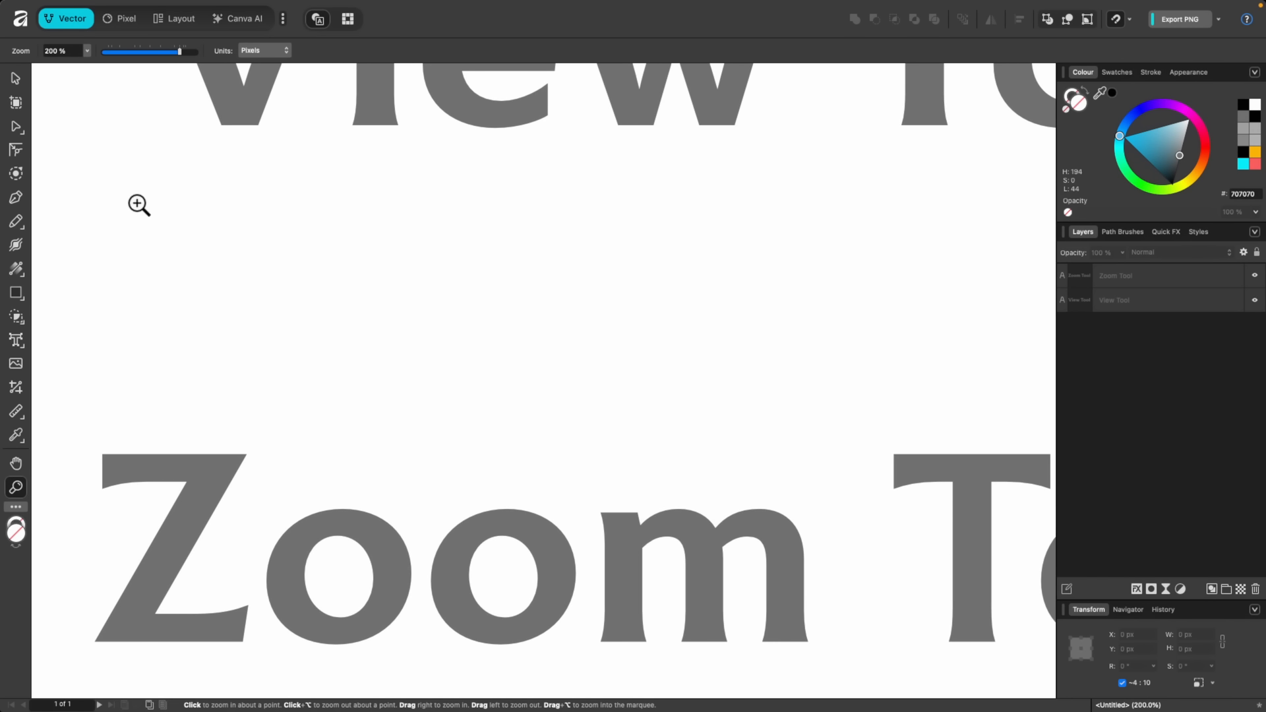
# Return to the Move Tool and zoom the page with the View Tool and Zoom Tool headings in and out several times
pyautogui.click(16, 79)
pyautogui.press('super+0')
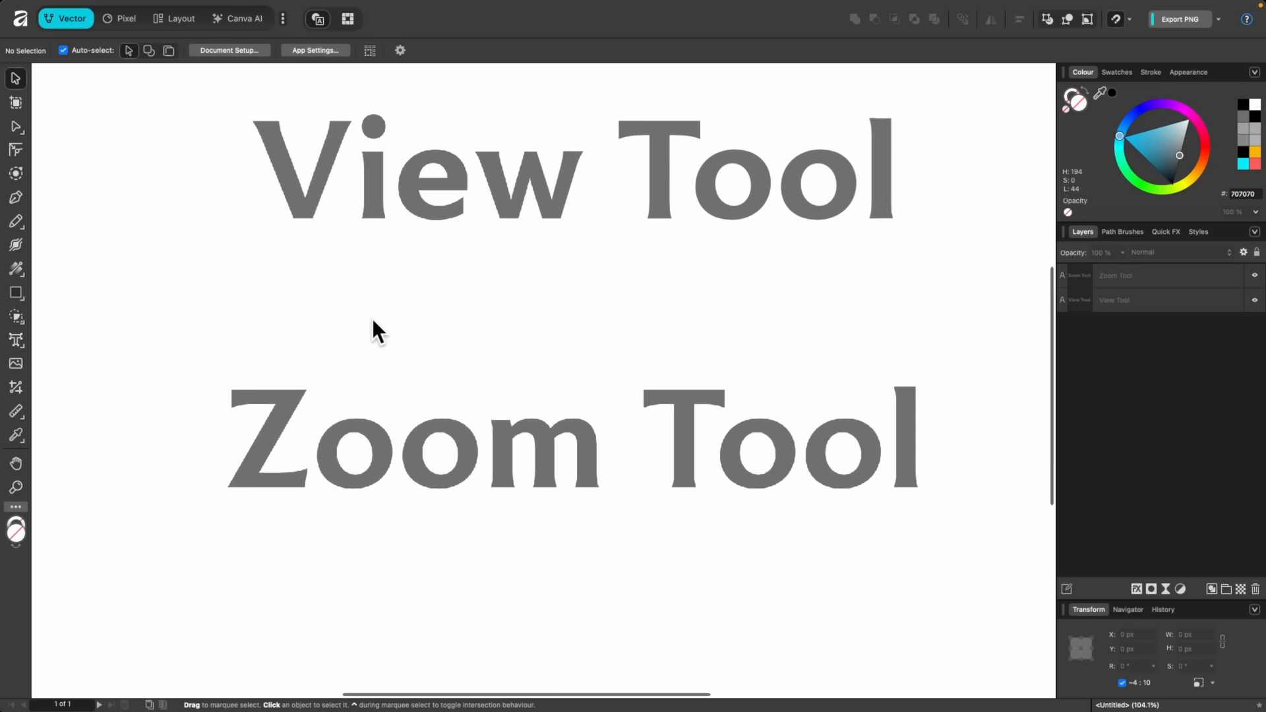
pyautogui.scroll(5, 377, 313)
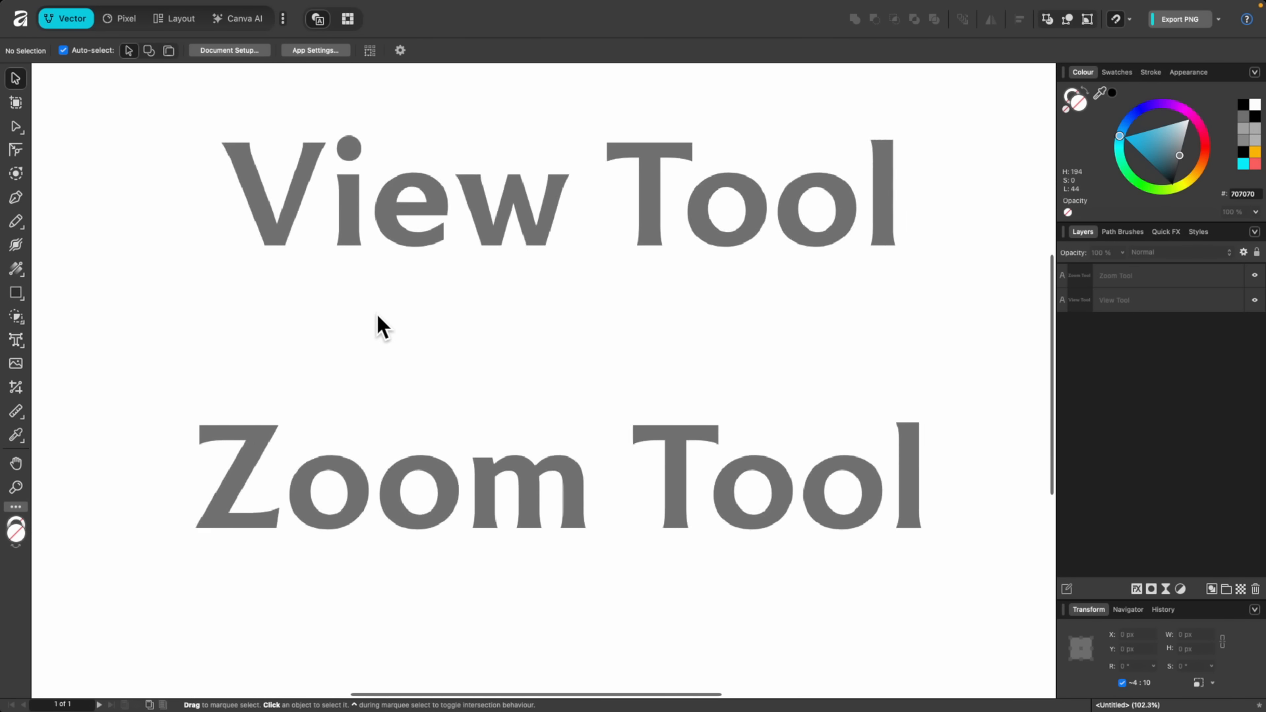
pyautogui.scroll(-5, 377, 315)
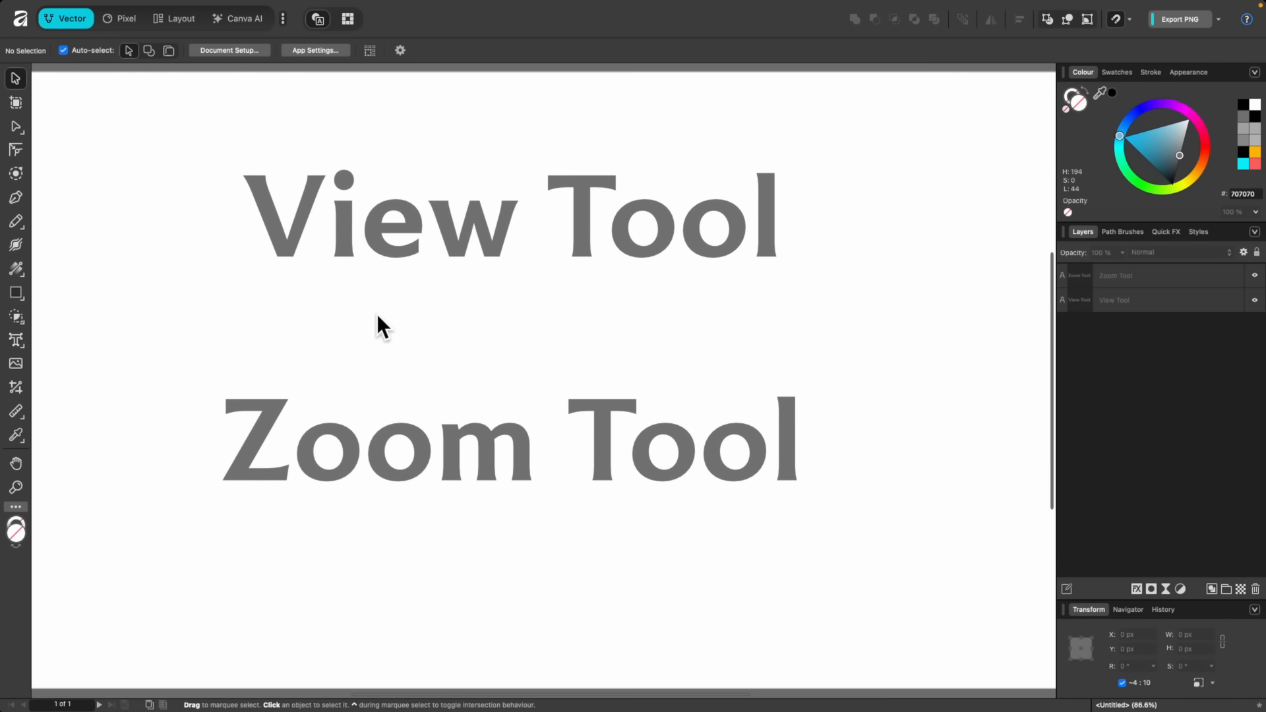
pyautogui.scroll(6, 377, 313)
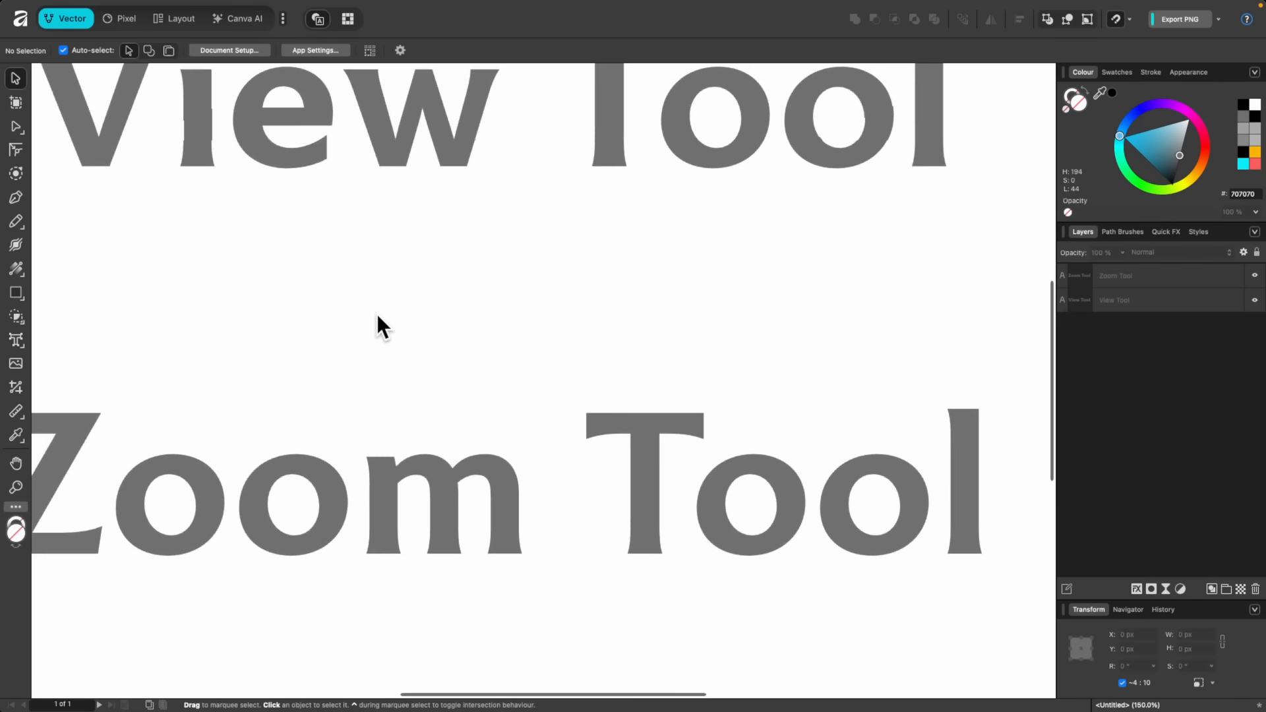
pyautogui.scroll(-6, 377, 314)
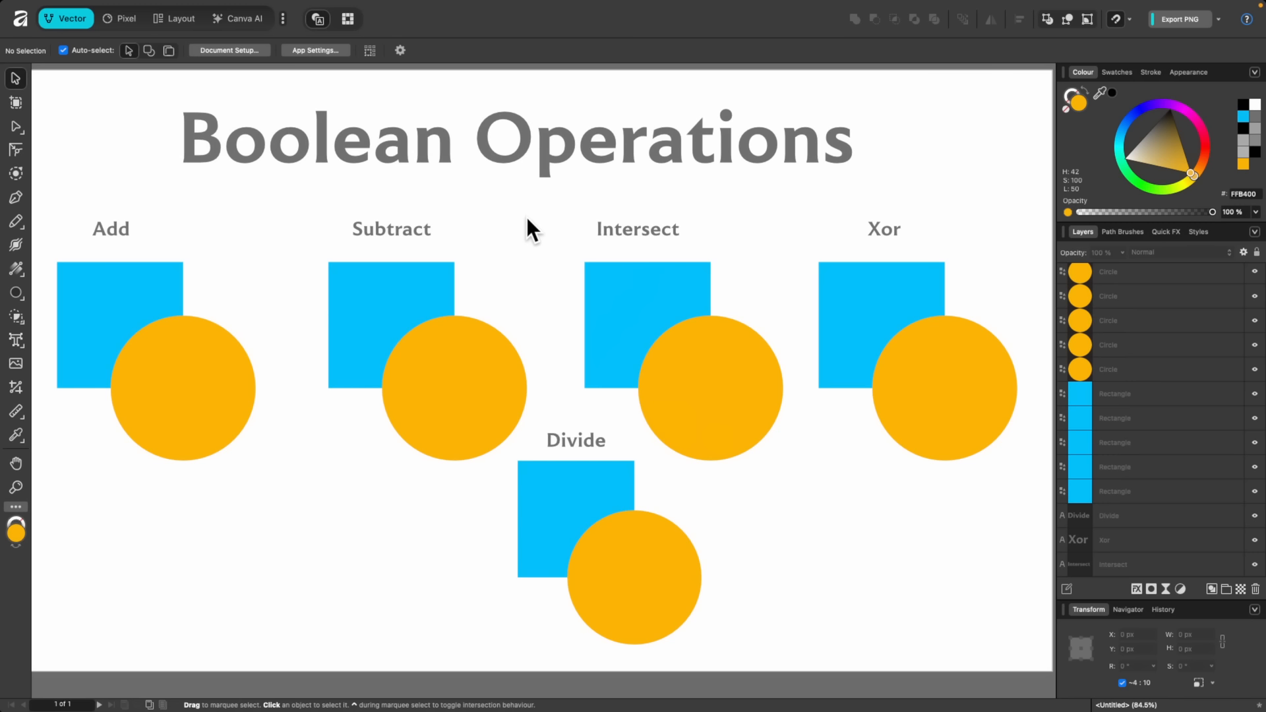
# Merge the blue square and orange circle under the "Add" label into one shape with the Boolean Add operation
pyautogui.hscroll(-6, 527, 216)
pyautogui.scroll(5, 452, 311)
pyautogui.scroll(1, 452, 310)
pyautogui.hscroll(-4, 452, 311)
pyautogui.scroll(-3, 453, 311)
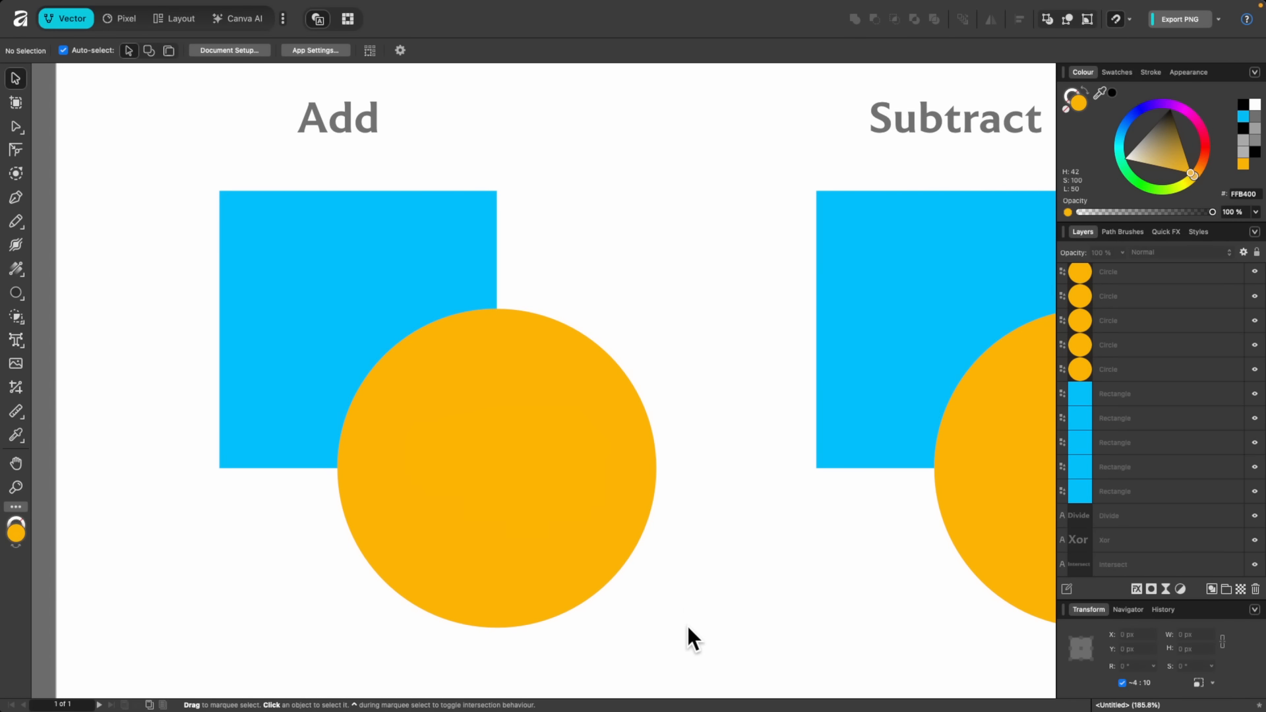
pyautogui.moveTo(705, 656); pyautogui.dragTo(156, 141)
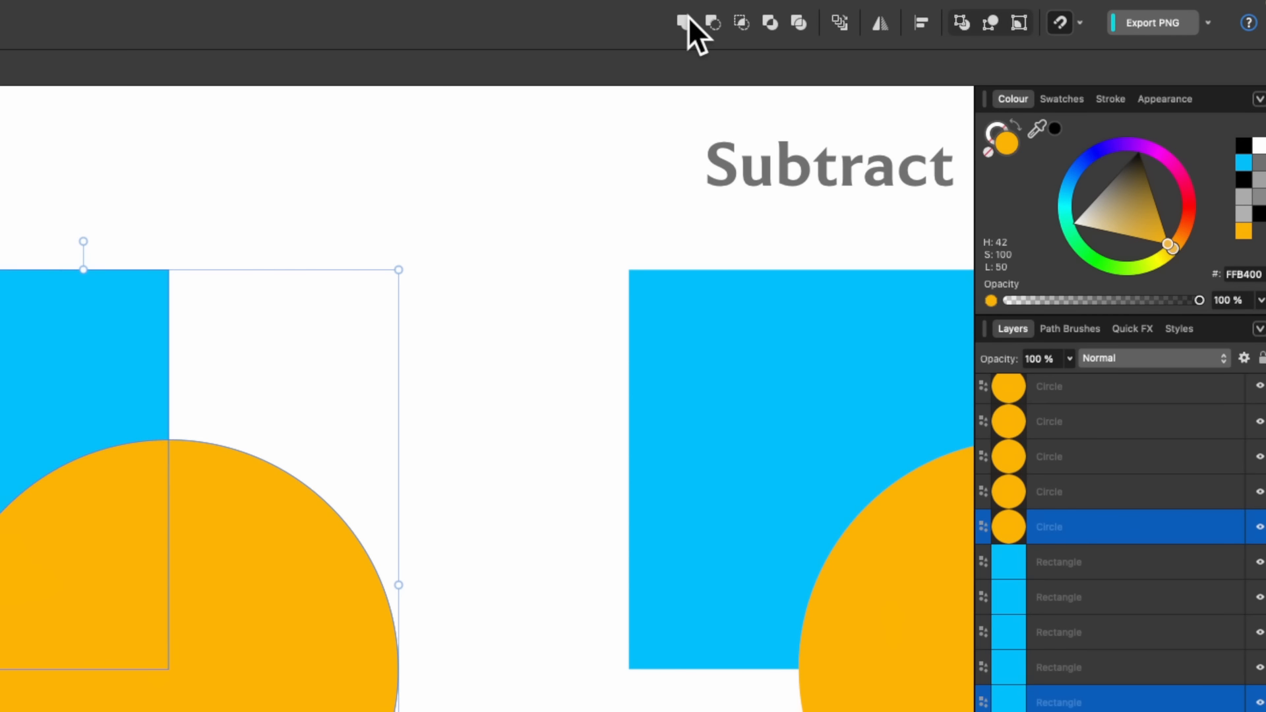
pyautogui.click(685, 21)
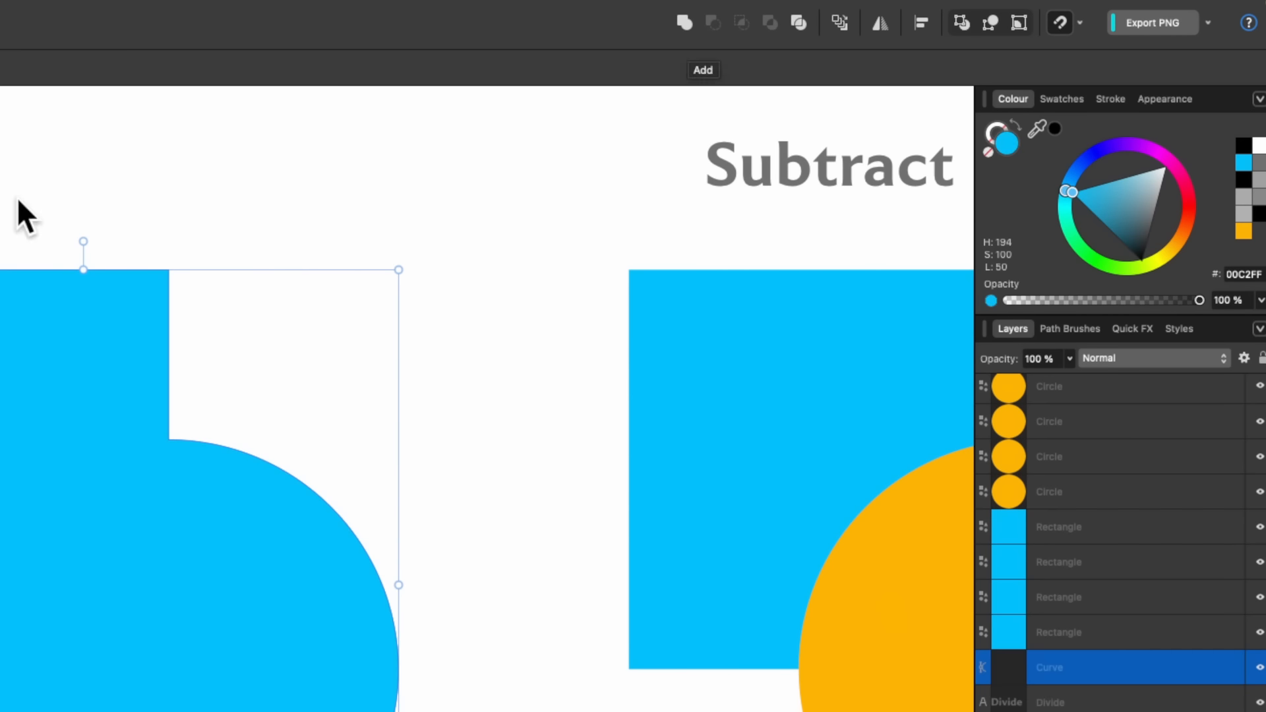
# Cut the orange circle out of the blue square under the "Subtract" label with the Boolean Subtract operation
pyautogui.hscroll(10, 521, 325)
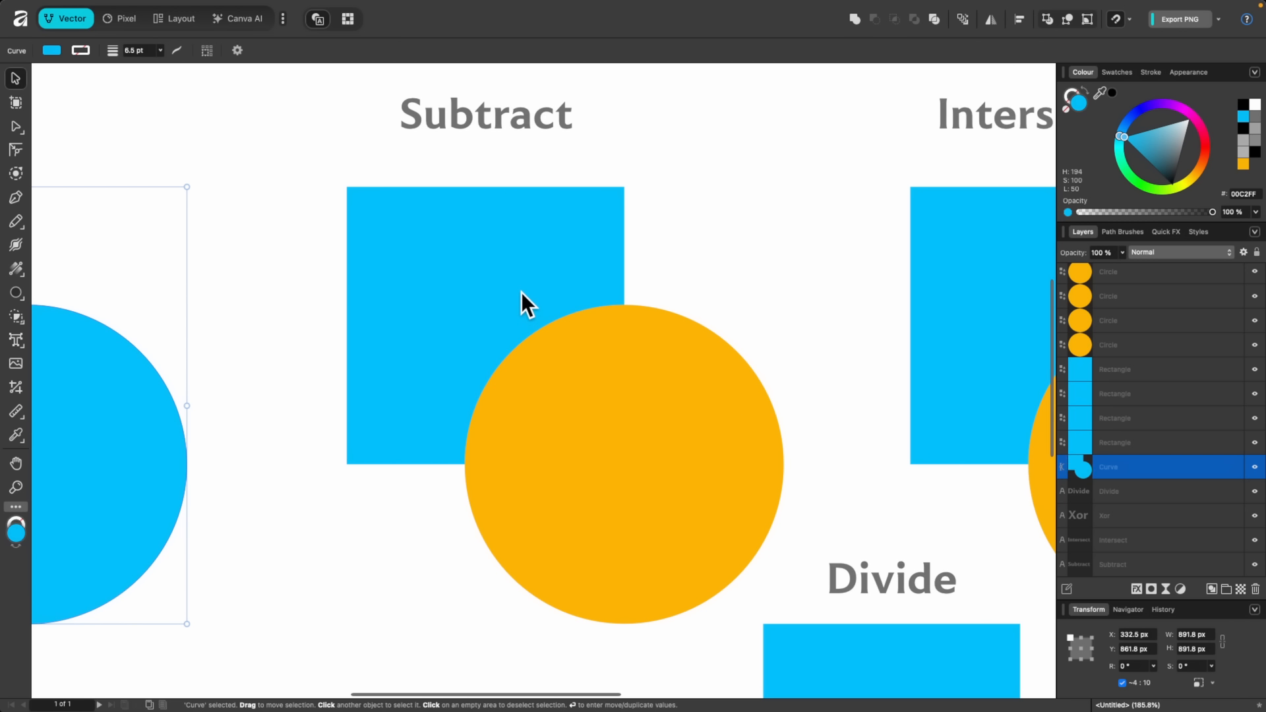
pyautogui.click(521, 300)
pyautogui.keyDown('shift'); pyautogui.click(667, 409); pyautogui.keyUp('shift')
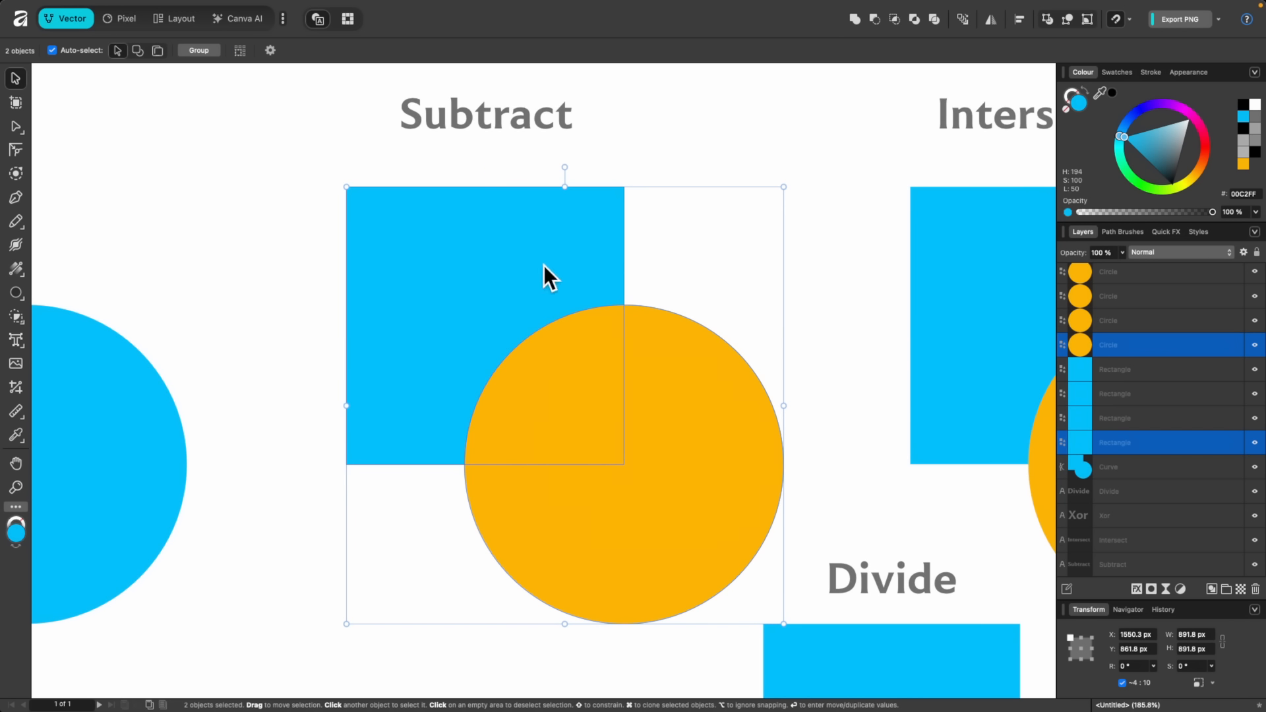
pyautogui.click(876, 18)
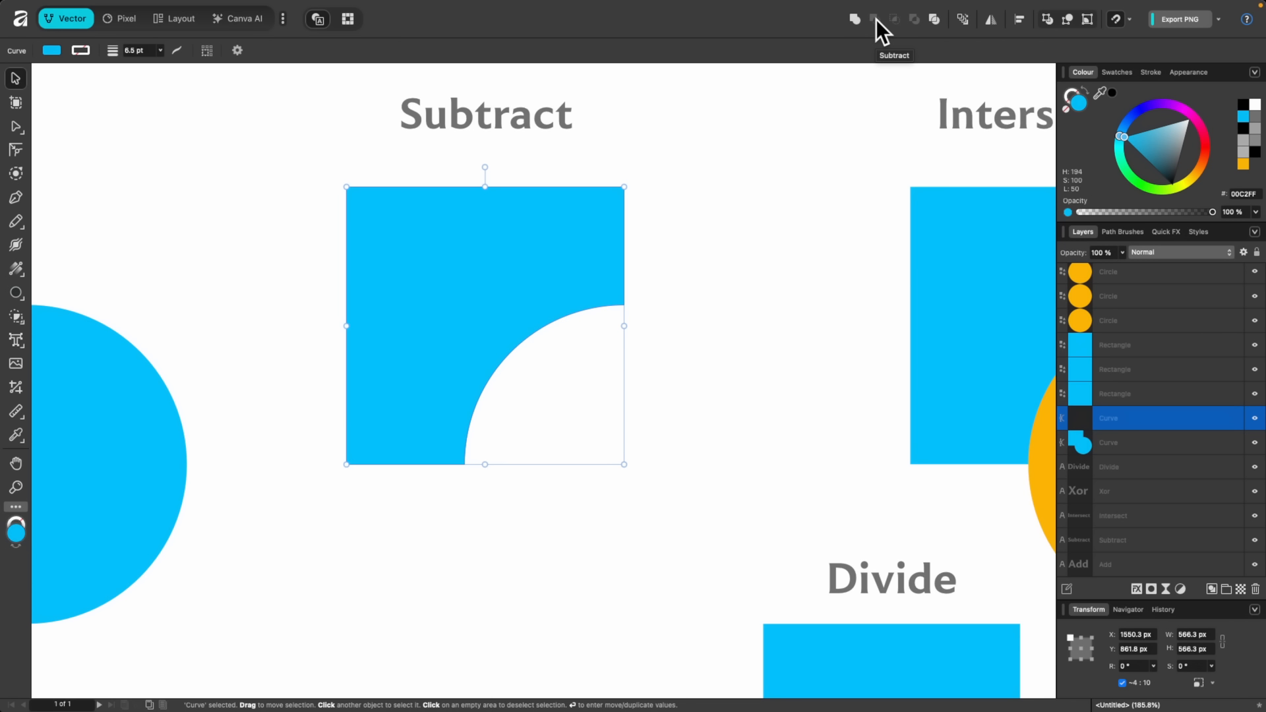
# Reduce the square and circle under the "Intersect" label to their overlapping area with the Boolean Intersect operation
pyautogui.hscroll(8, 641, 368)
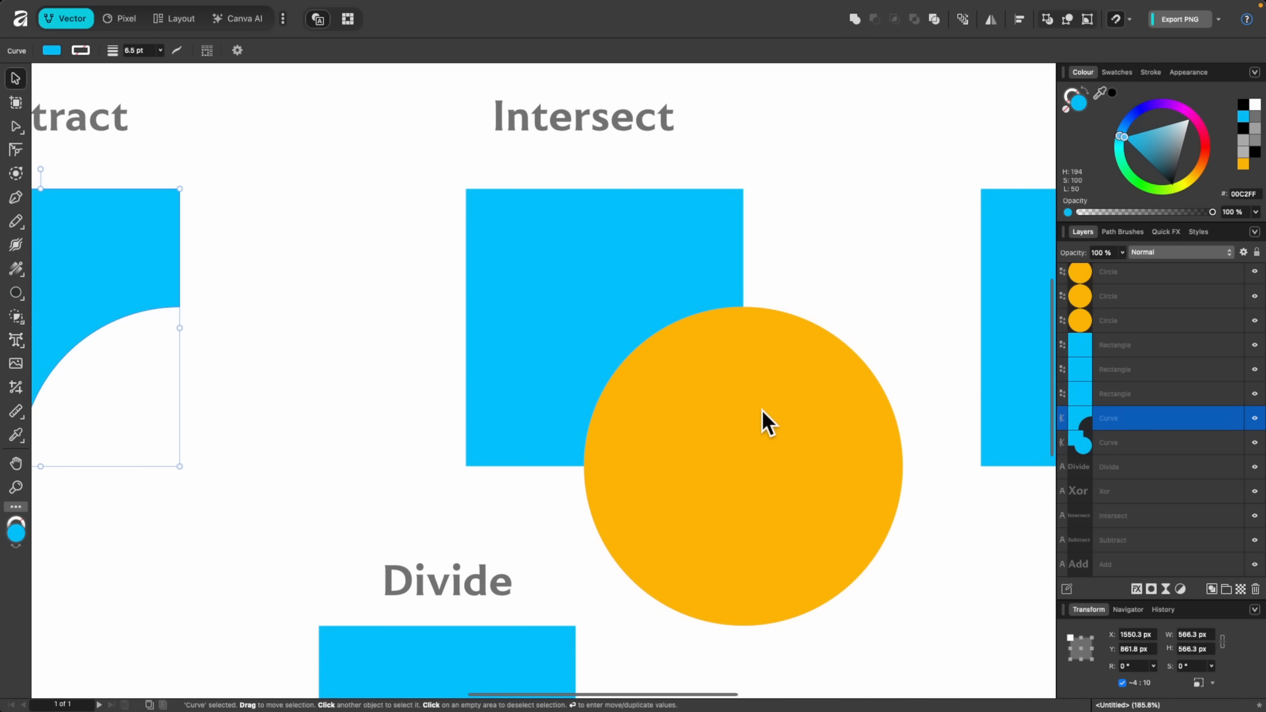
pyautogui.click(770, 410)
pyautogui.keyDown('shift'); pyautogui.click(668, 279); pyautogui.keyUp('shift')
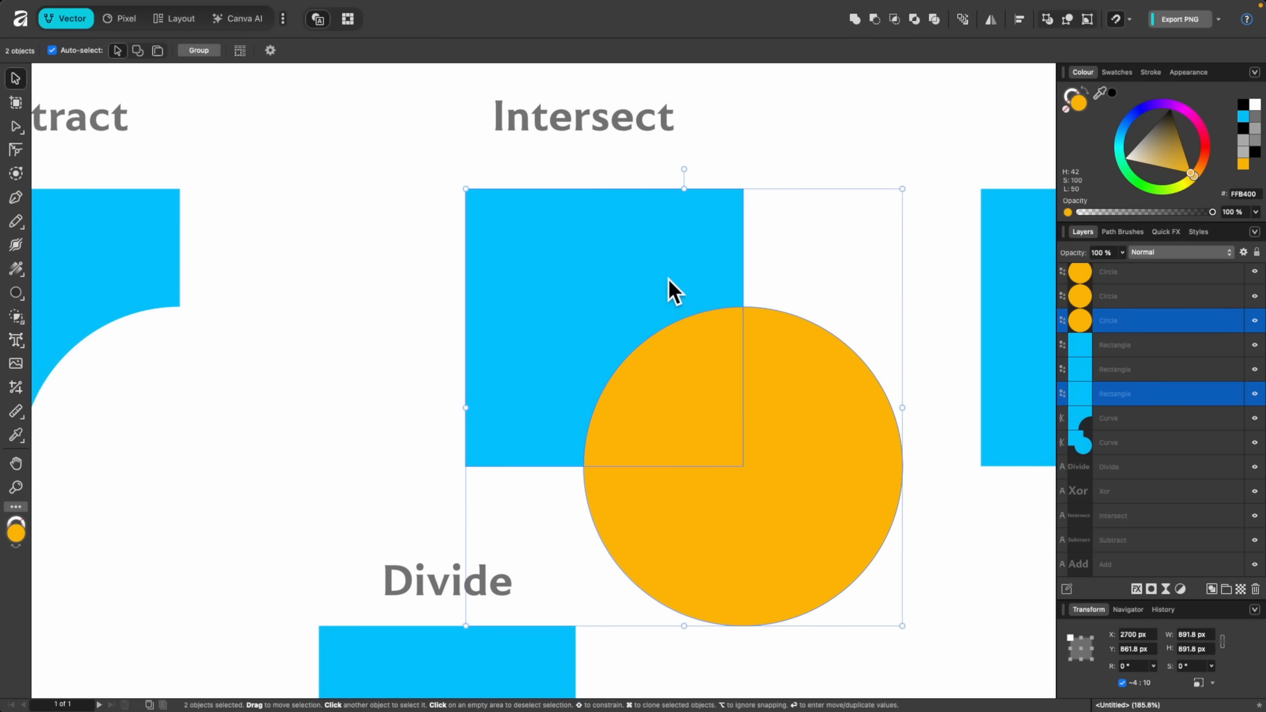
pyautogui.click(892, 19)
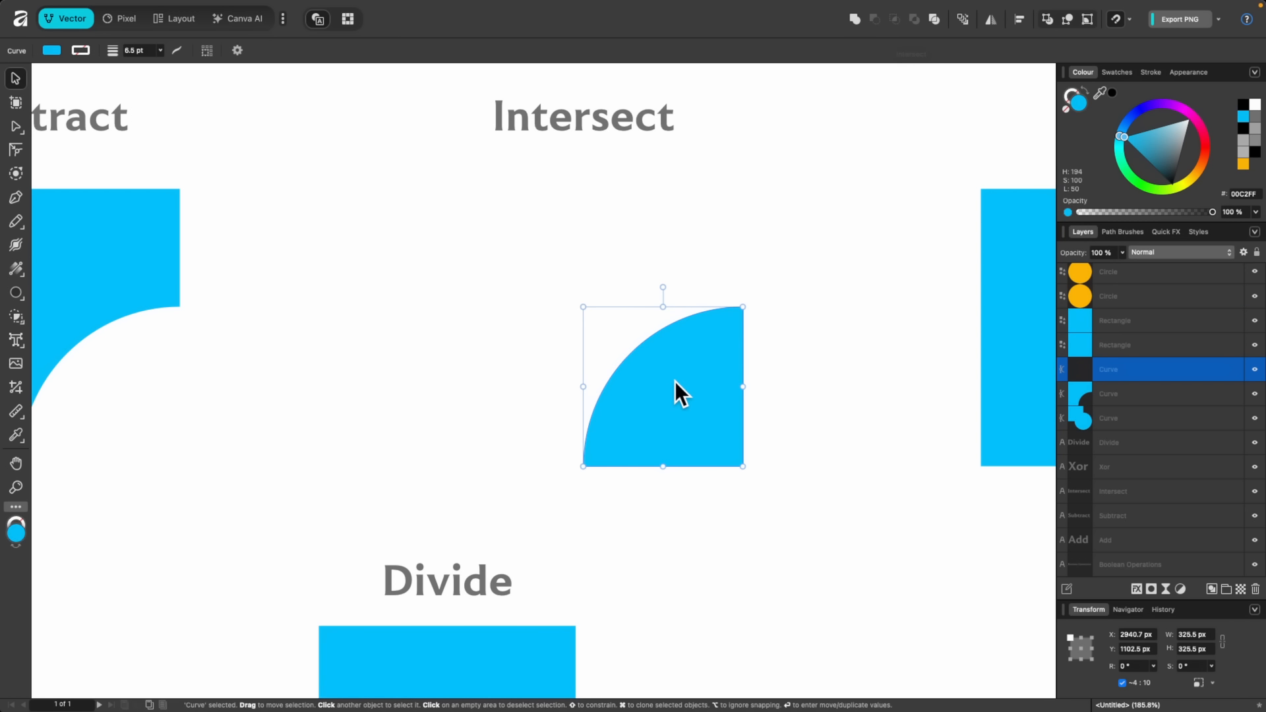
# Combine the square and circle under the "Xor" label with the Boolean Xor operation
pyautogui.scroll(-2, 674, 381)
pyautogui.hscroll(5, 677, 381)
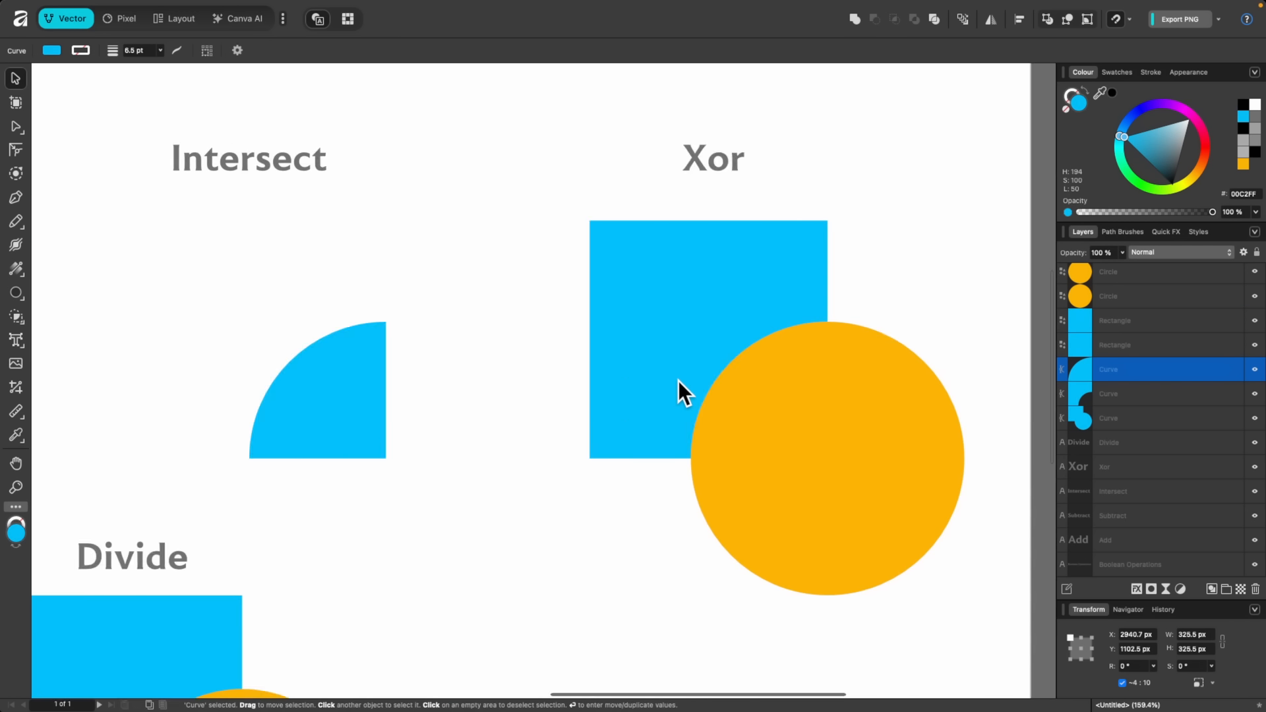
pyautogui.hscroll(4, 679, 384)
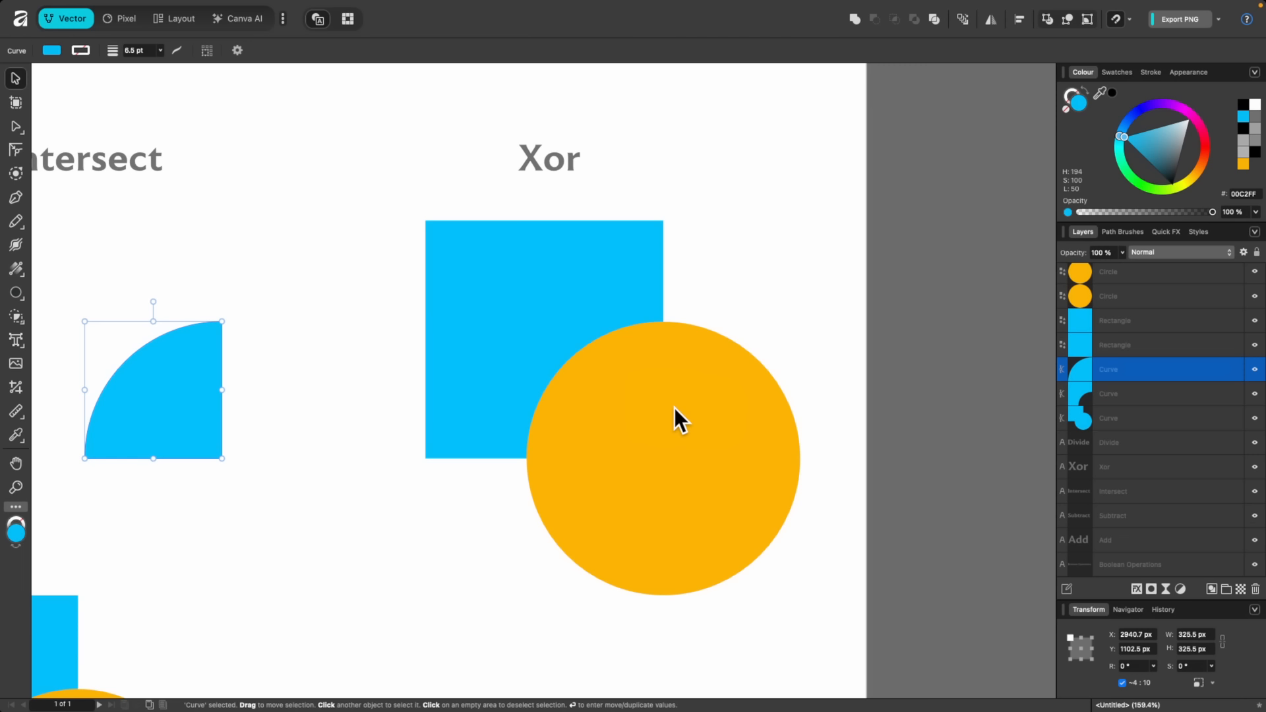
pyautogui.click(674, 407)
pyautogui.keyDown('shift'); pyautogui.click(567, 251); pyautogui.keyUp('shift')
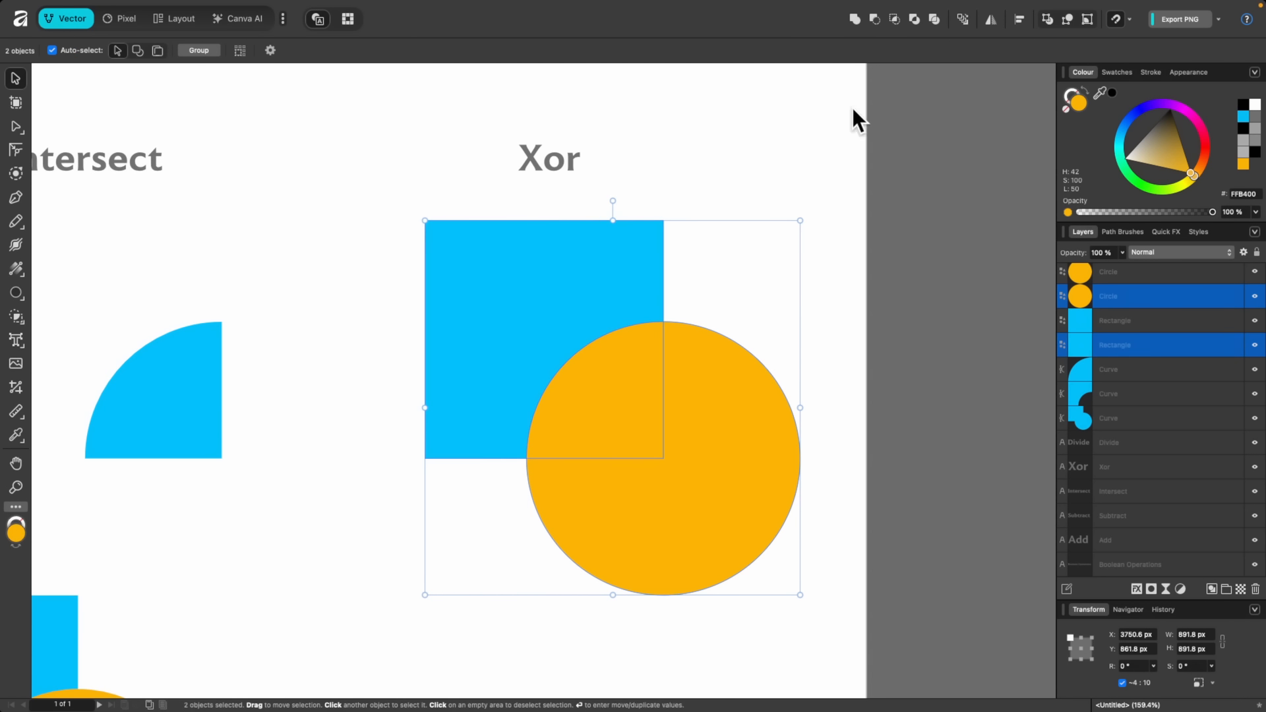
pyautogui.click(913, 18)
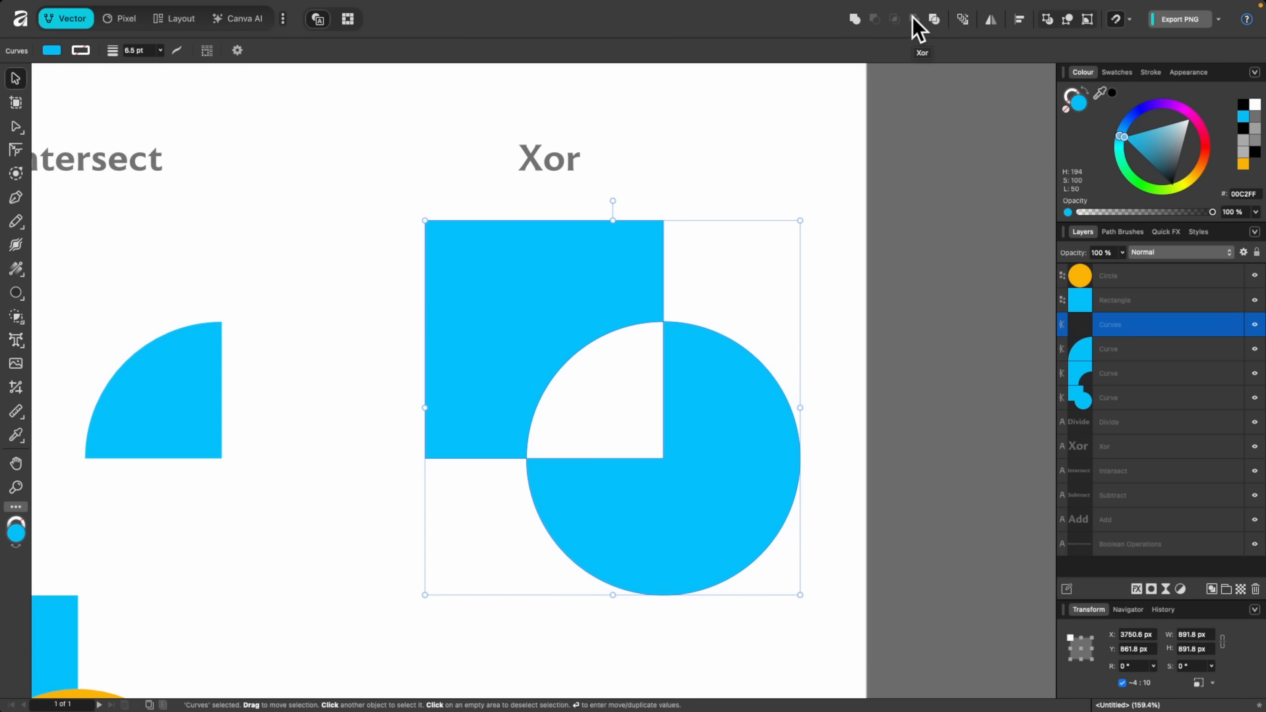
# Split the square and circle under the "Divide" label into separate pieces with the Boolean Divide operation
pyautogui.click(615, 381)
pyautogui.scroll(-3, 615, 381)
pyautogui.scroll(-5, 614, 381)
pyautogui.hscroll(-3, 615, 381)
pyautogui.hscroll(-3, 631, 391)
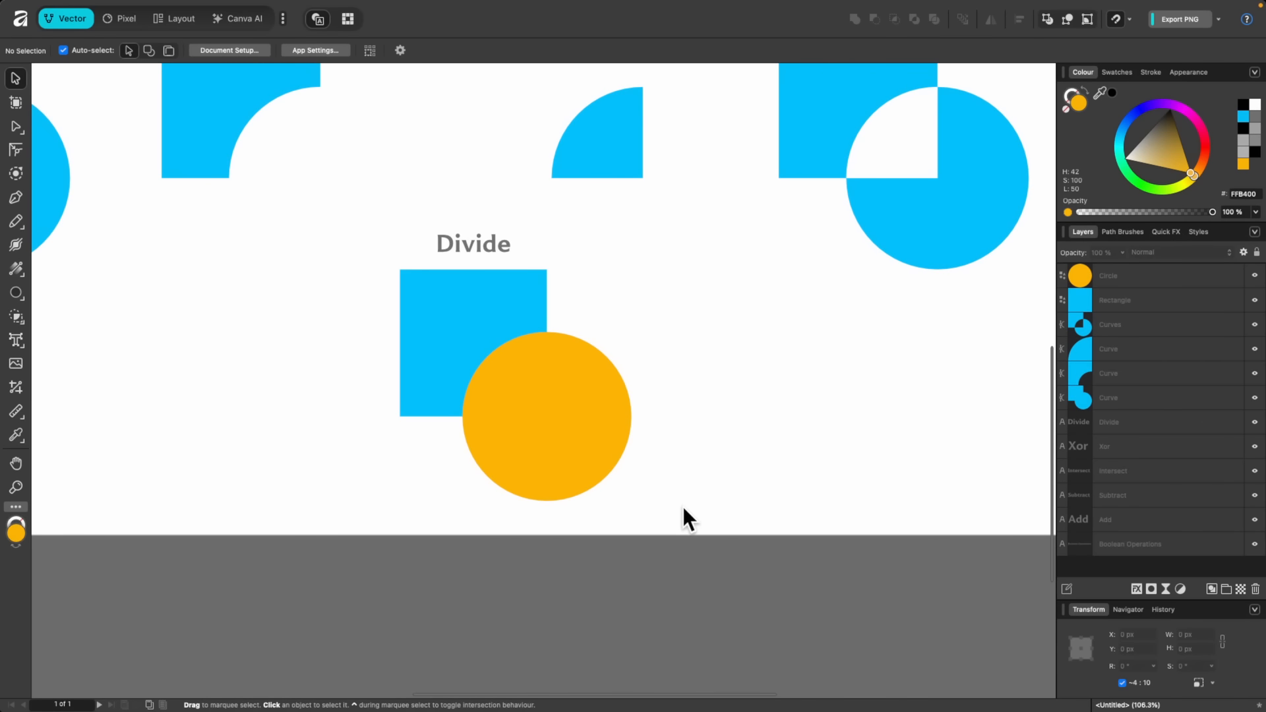
pyautogui.moveTo(684, 513); pyautogui.dragTo(362, 251)
pyautogui.scroll(3, 532, 255)
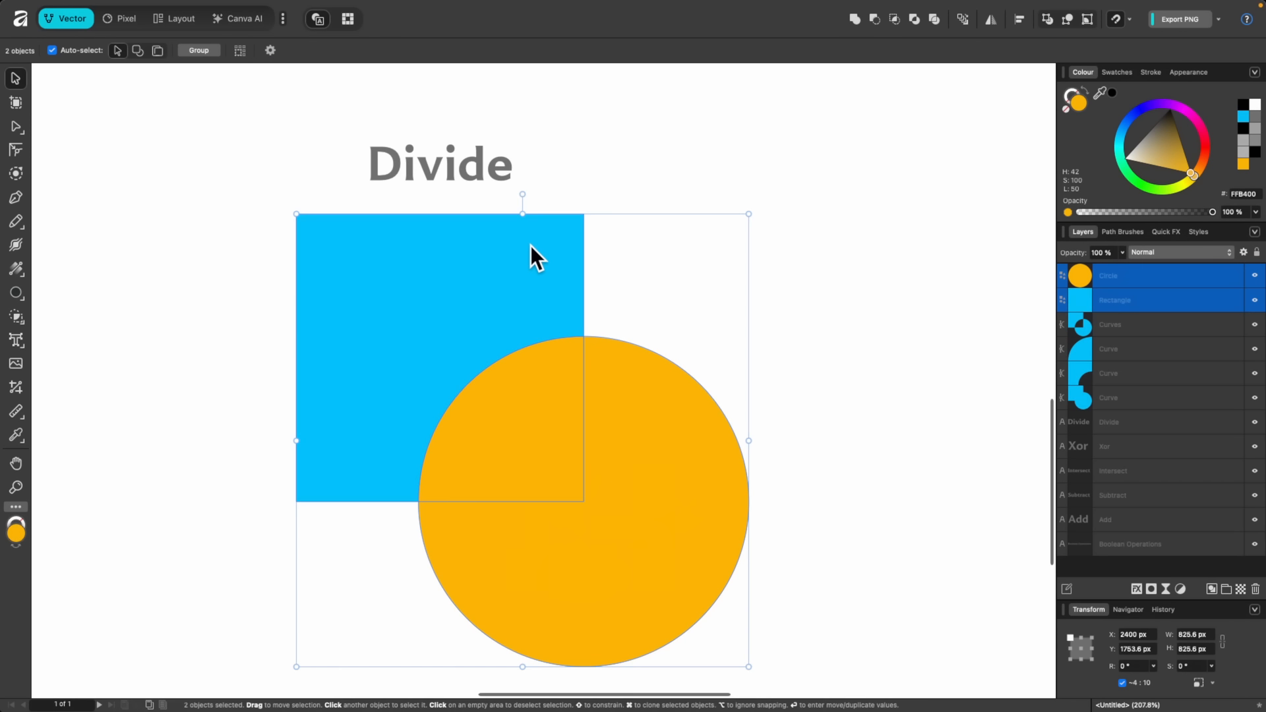
pyautogui.click(931, 22)
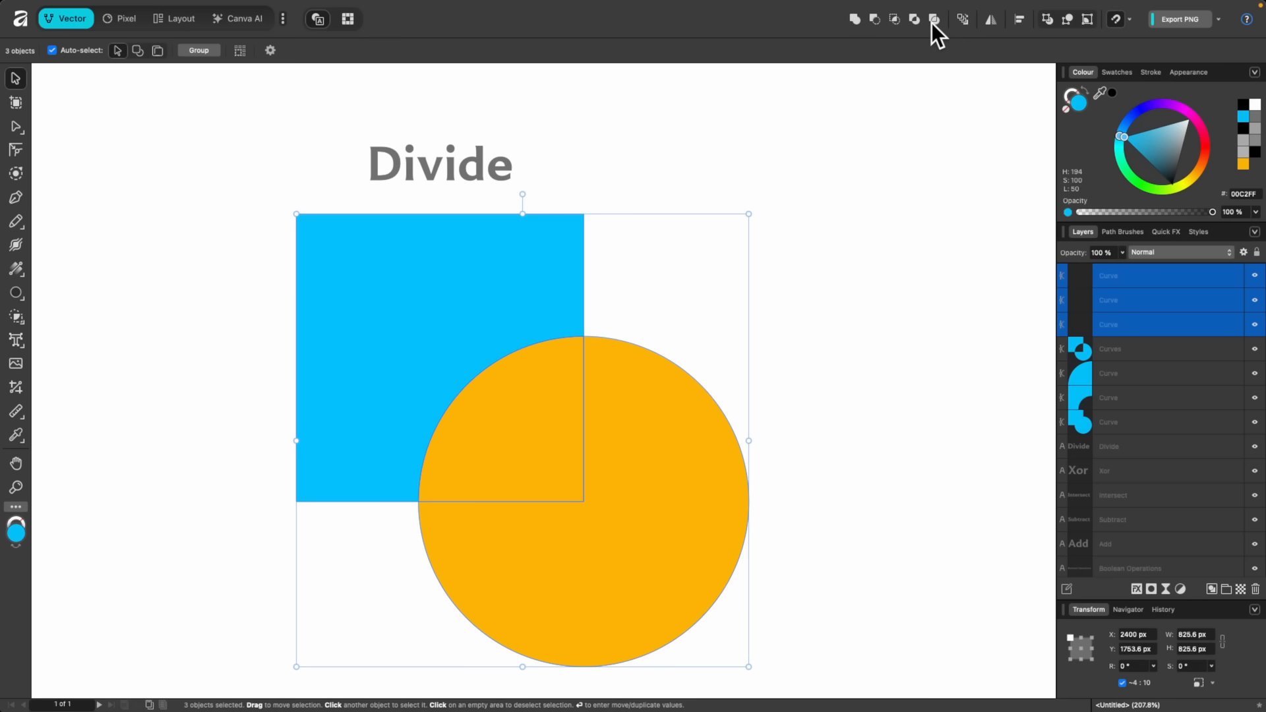
# Pull the three divided pieces apart, moving both orange pieces to the right and the blue piece to the left
pyautogui.click(654, 488)
pyautogui.moveTo(654, 487); pyautogui.dragTo(868, 509)
pyautogui.click(548, 426)
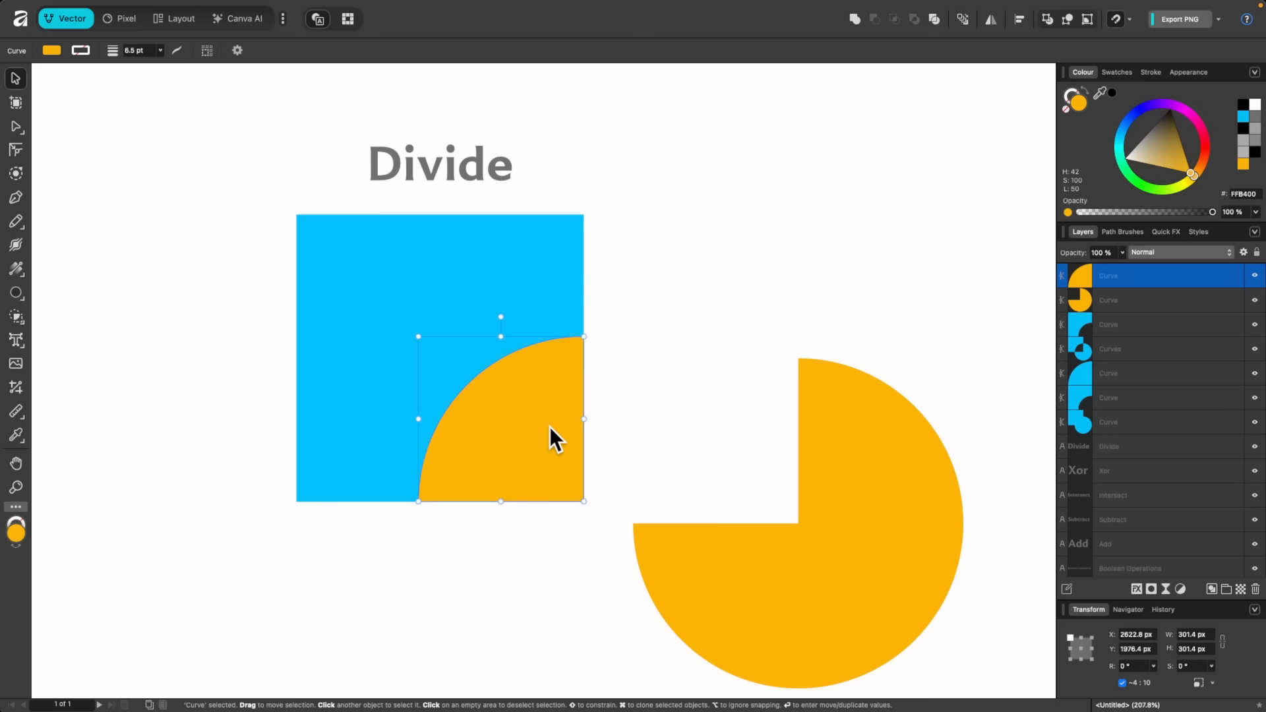
pyautogui.moveTo(549, 426); pyautogui.dragTo(706, 409)
pyautogui.click(482, 339)
pyautogui.moveTo(482, 338); pyautogui.dragTo(390, 339)
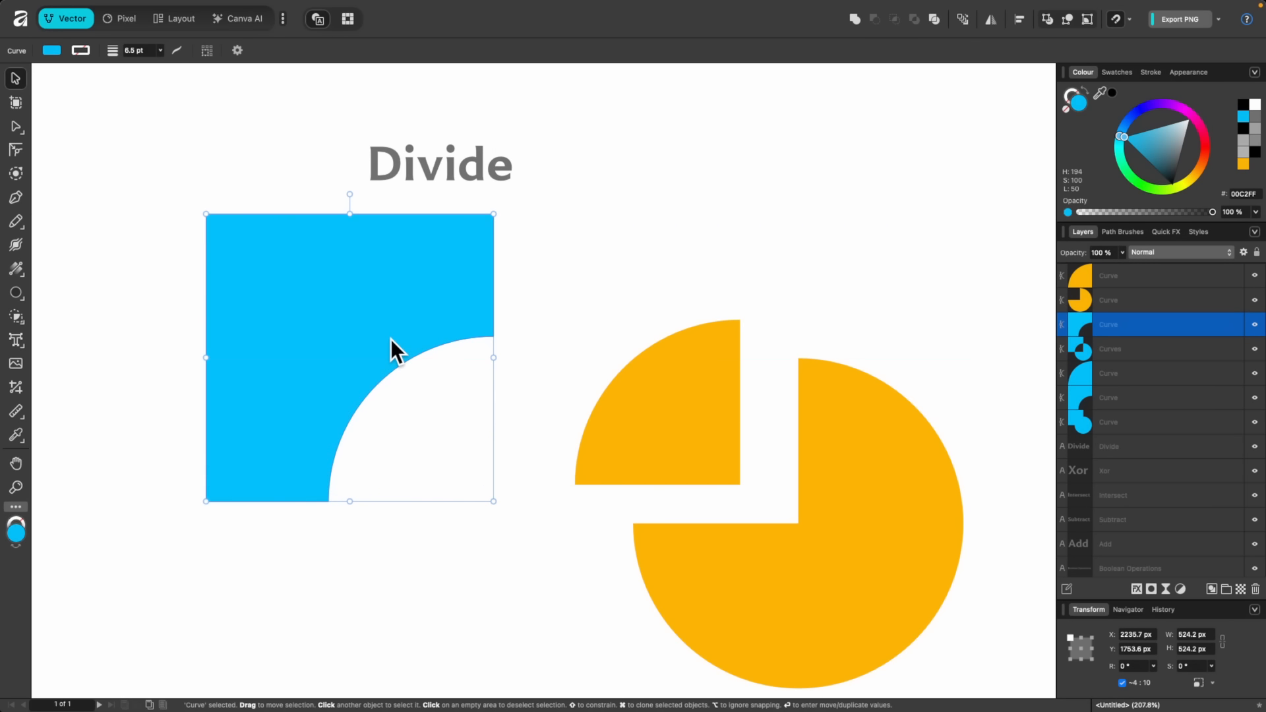
pyautogui.scroll(-3, 700, 338)
pyautogui.scroll(-2, 700, 338)
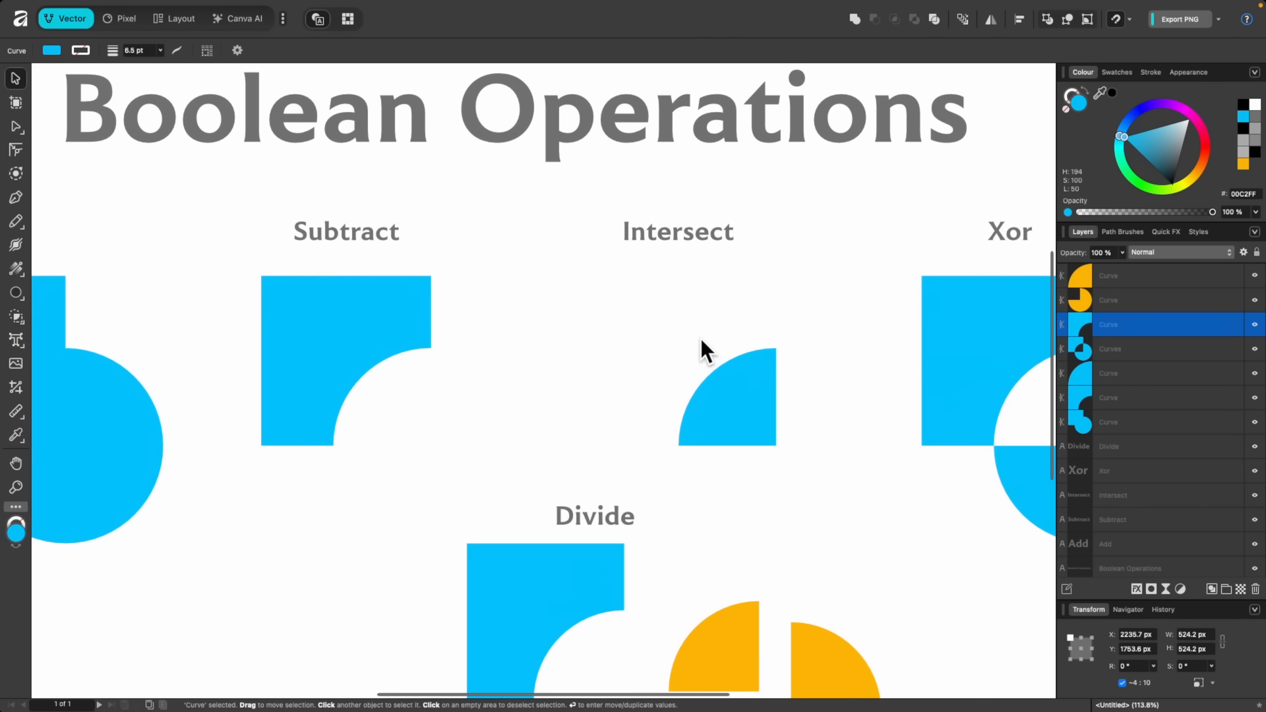
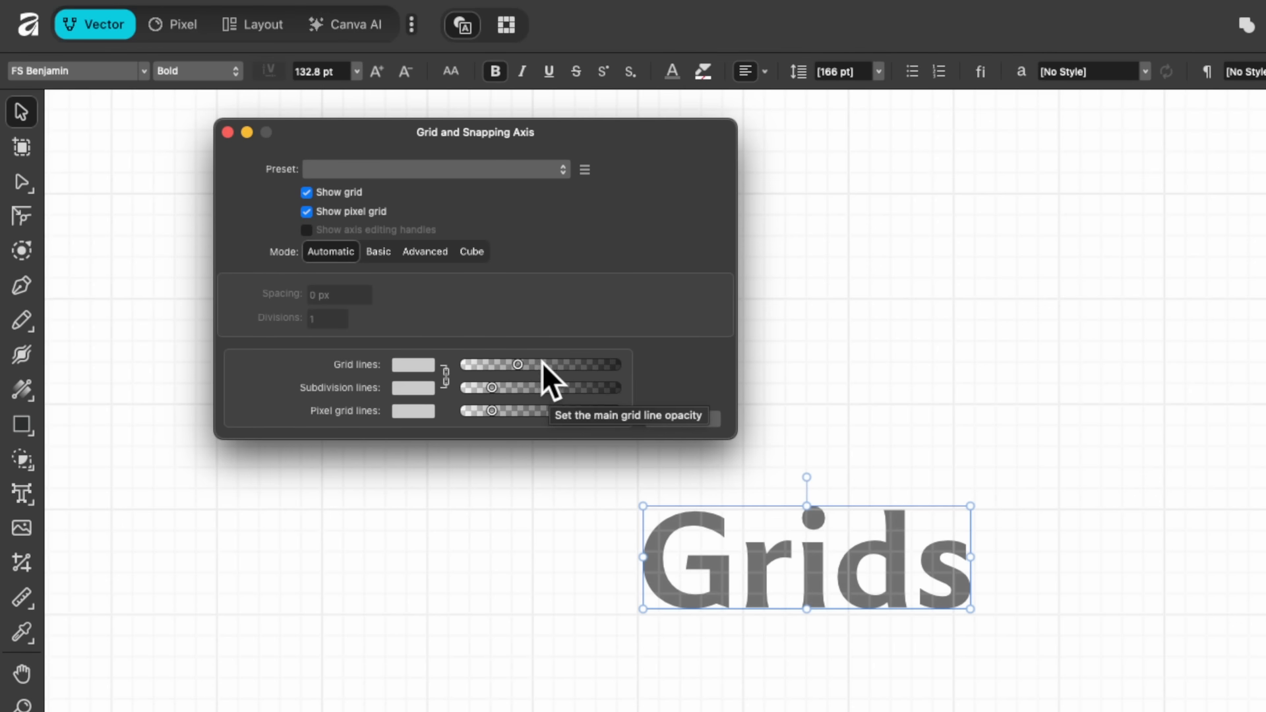
# Try the Basic and Advanced grid modes, look at the grid presets, and close the grid settings with the mode back on Automatic
pyautogui.click(375, 251)
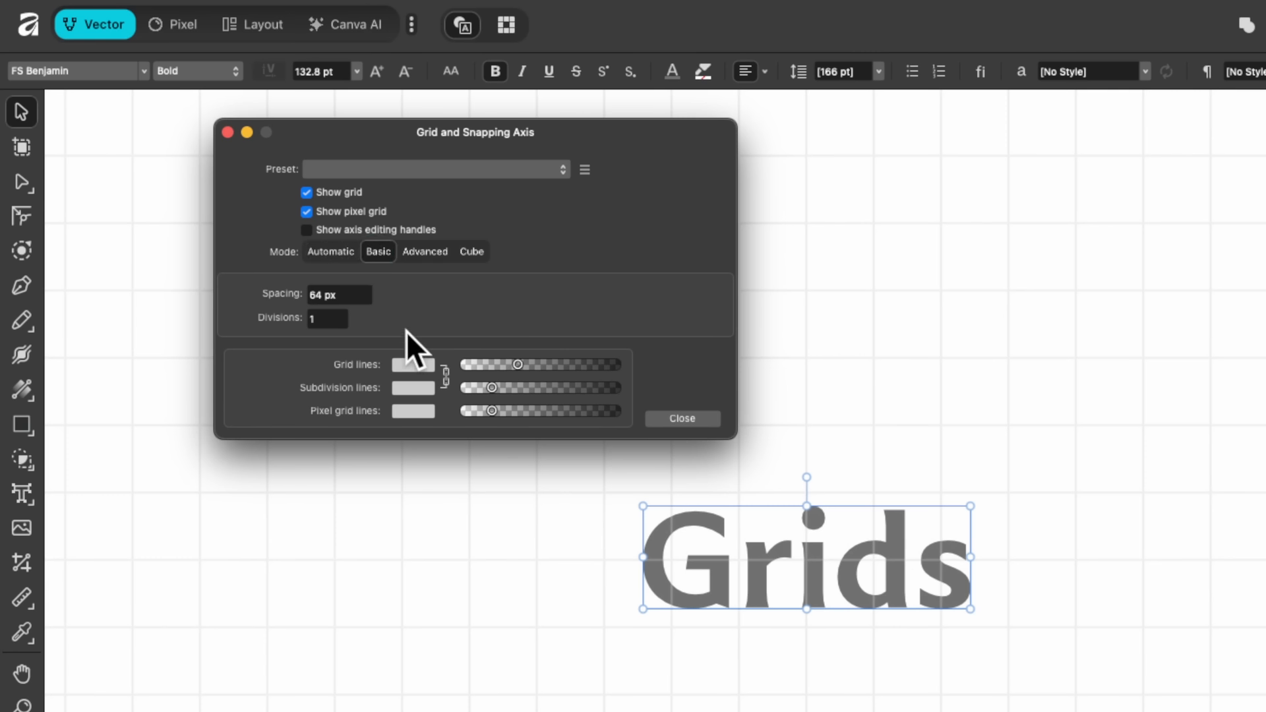
pyautogui.click(420, 255)
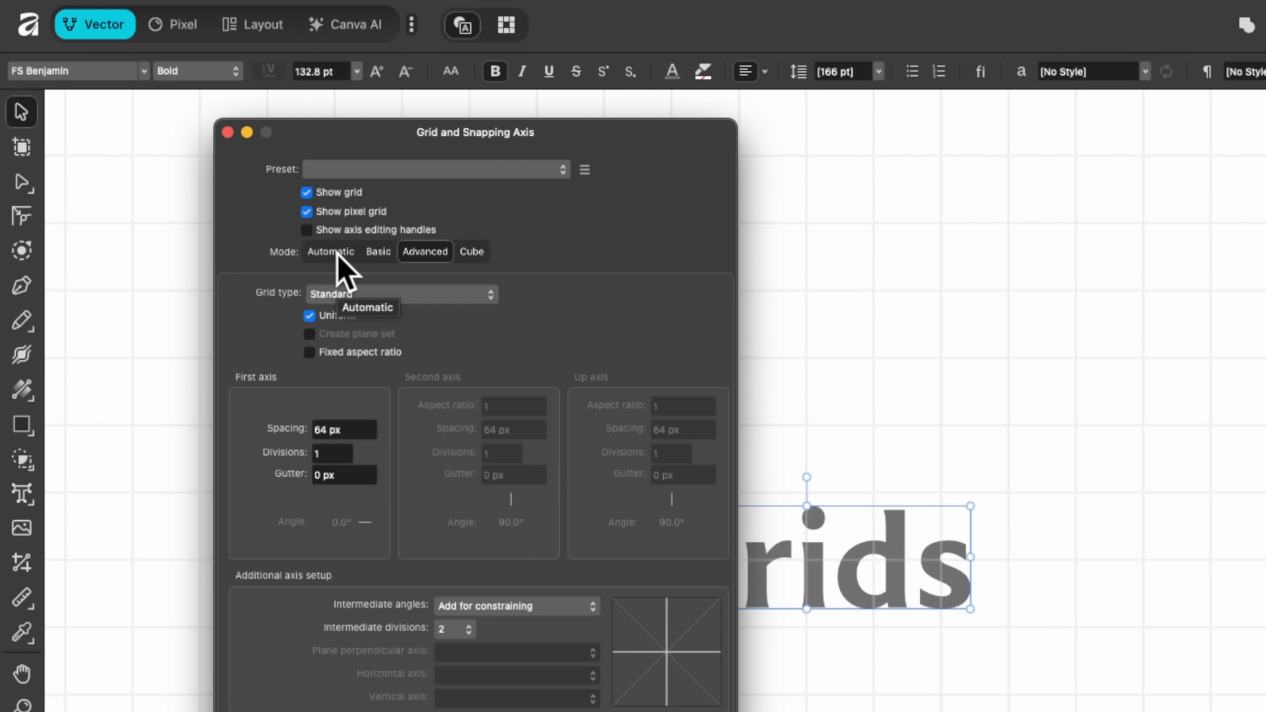
pyautogui.click(373, 170)
pyautogui.click(673, 193)
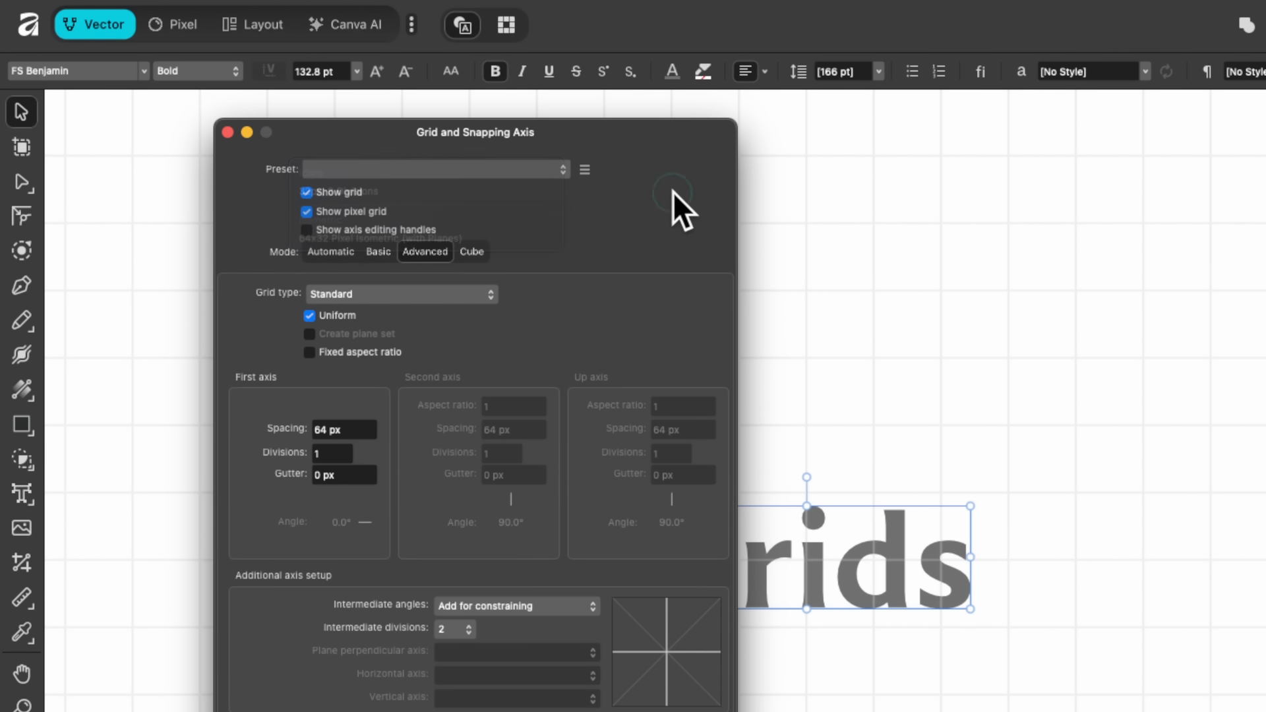
pyautogui.click(333, 252)
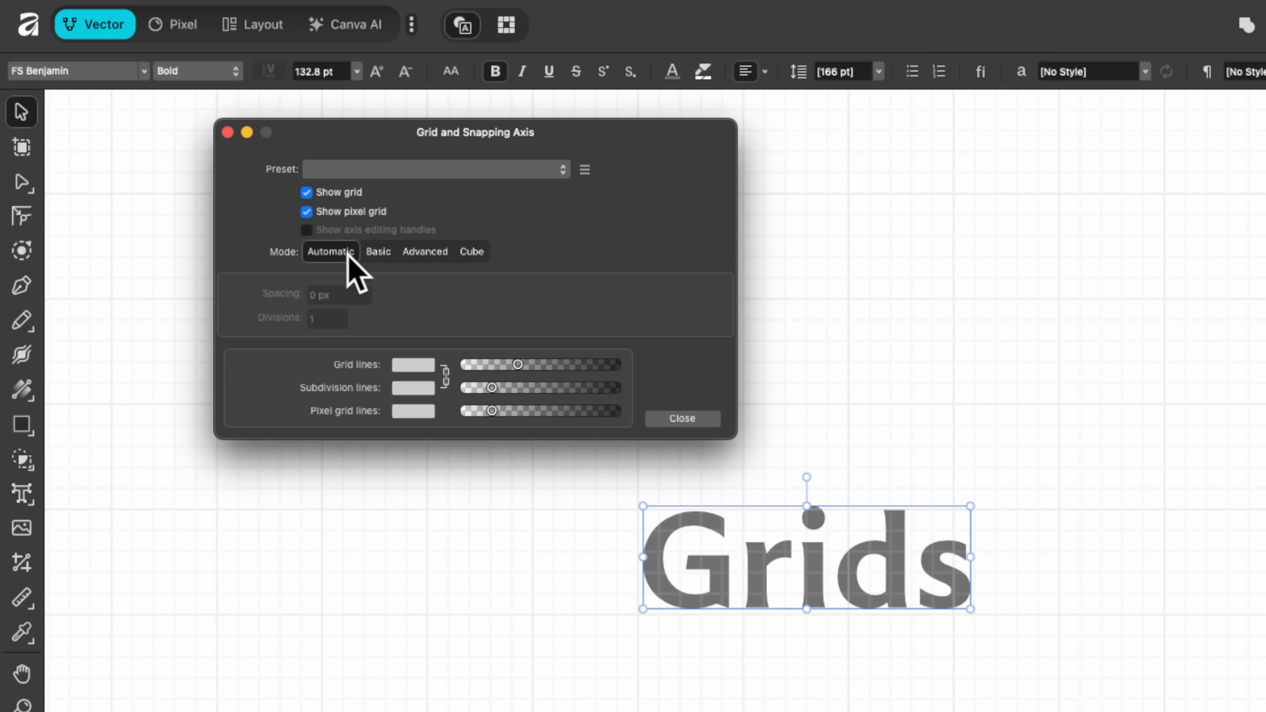
pyautogui.click(698, 415)
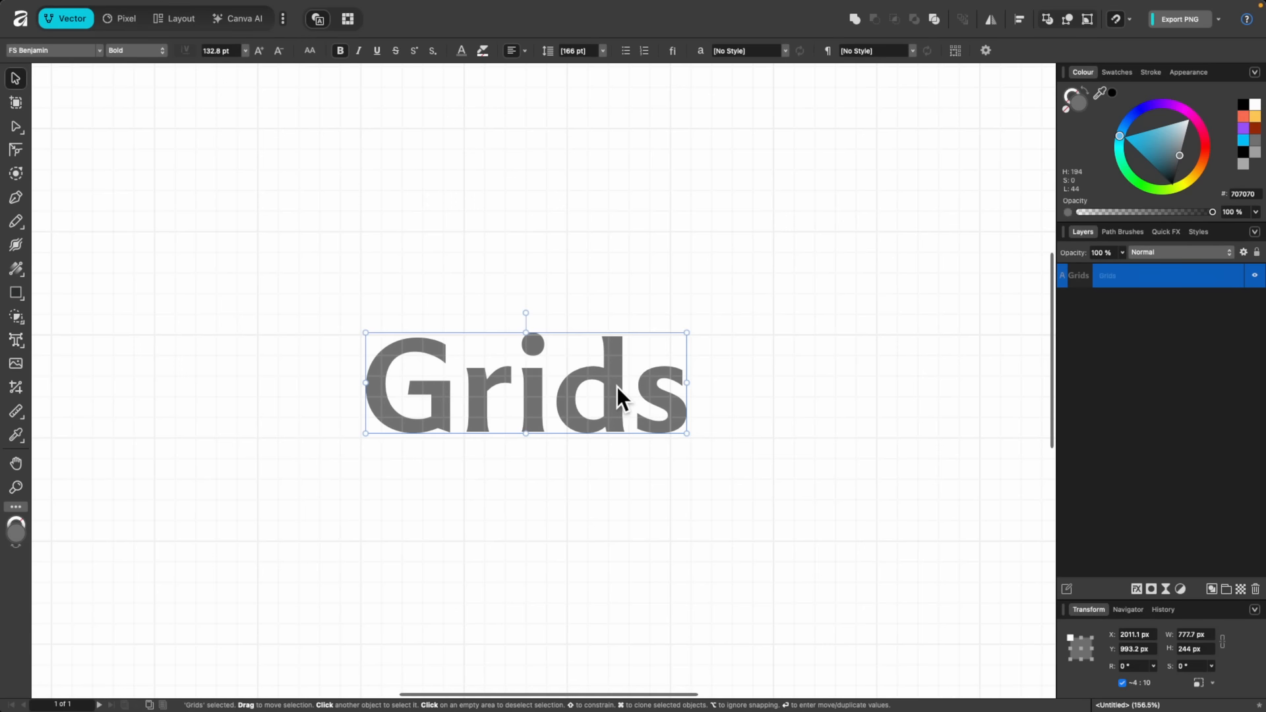
# Snap the "Grids" text's left edge to a main grid line and enlarge it slightly from its upper-right corner
pyautogui.moveTo(615, 387)
pyautogui.mouseDown()
pyautogui.moveTo(616, 362)
pyautogui.moveTo(618, 390)
pyautogui.mouseUp()
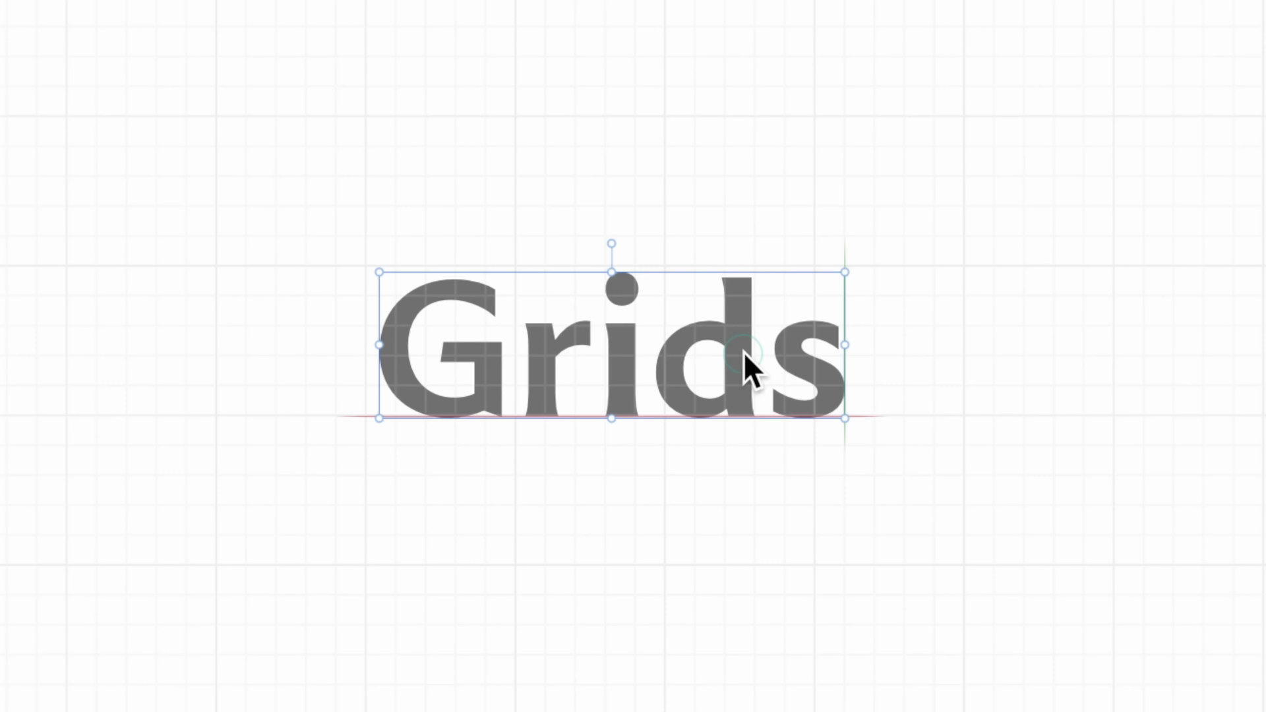
pyautogui.moveTo(743, 352); pyautogui.dragTo(731, 350)
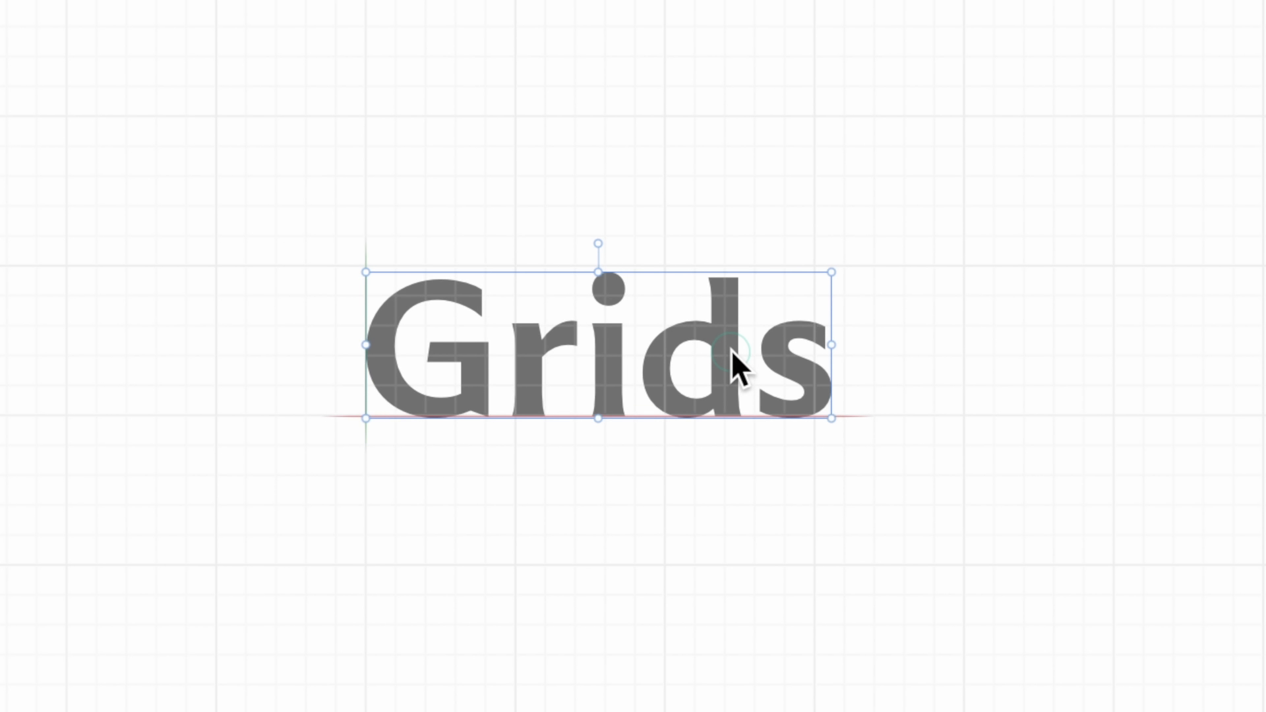
pyautogui.moveTo(731, 349); pyautogui.dragTo(730, 349)
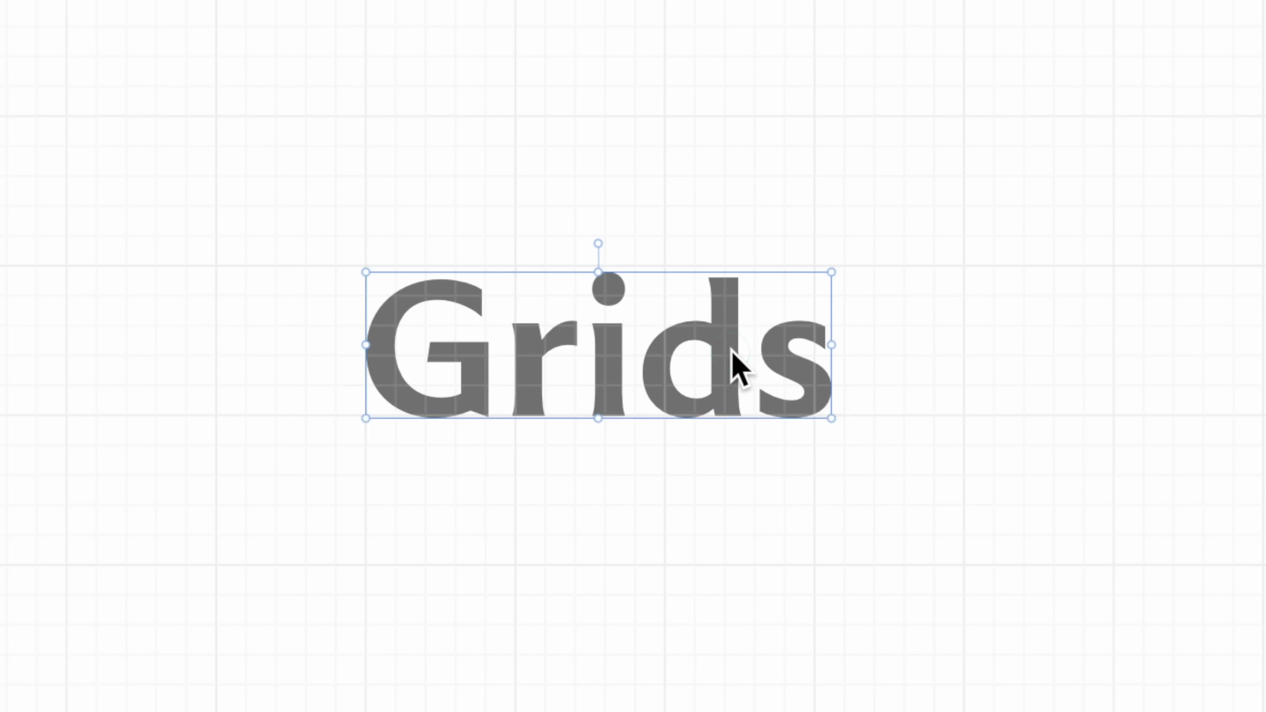
pyautogui.moveTo(827, 271); pyautogui.dragTo(866, 262)
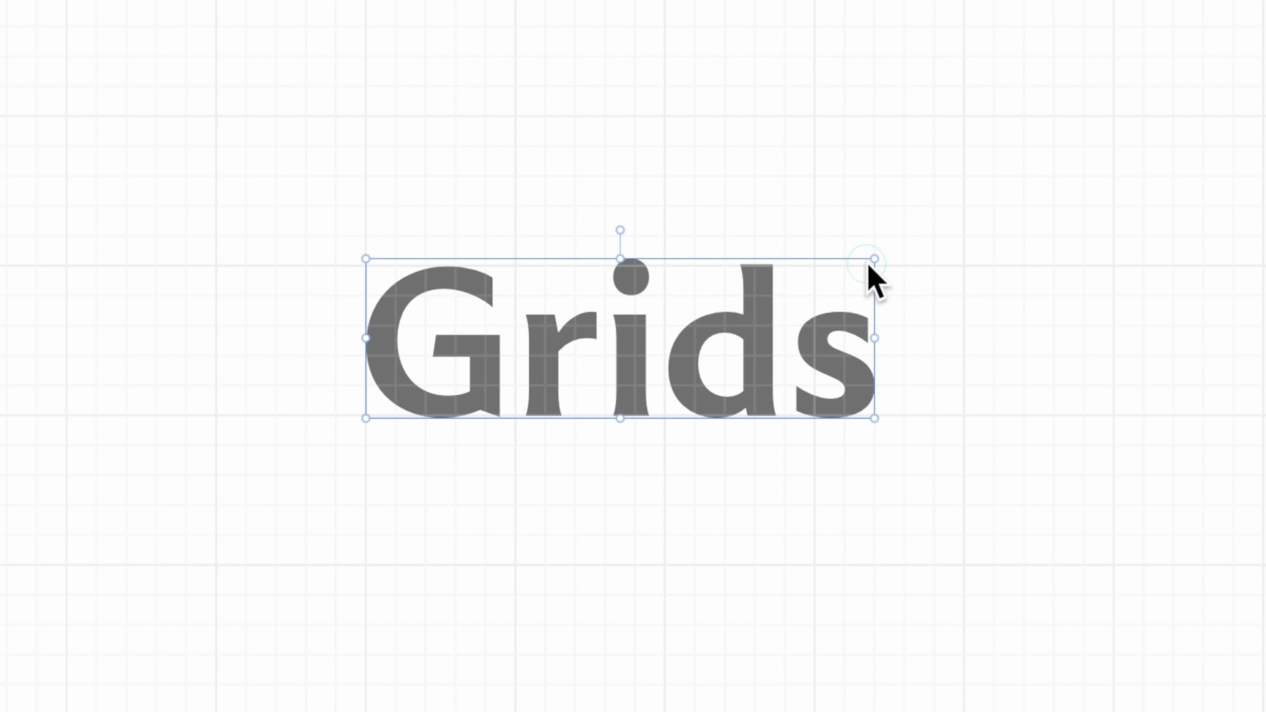
# Make two copies of the "Grids" text, stacked straight below at equal spacing, and open the snapping options
pyautogui.scroll(-2, 866, 263)
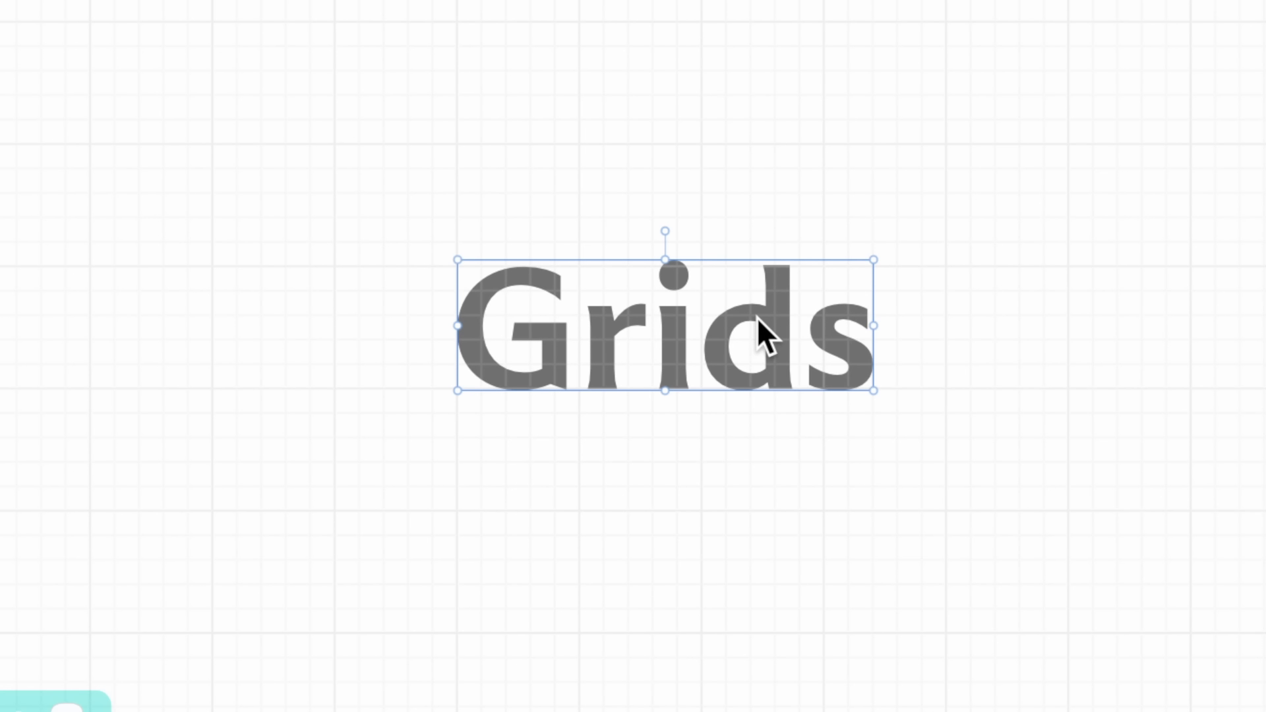
pyautogui.moveTo(756, 317); pyautogui.dragTo(770, 559)
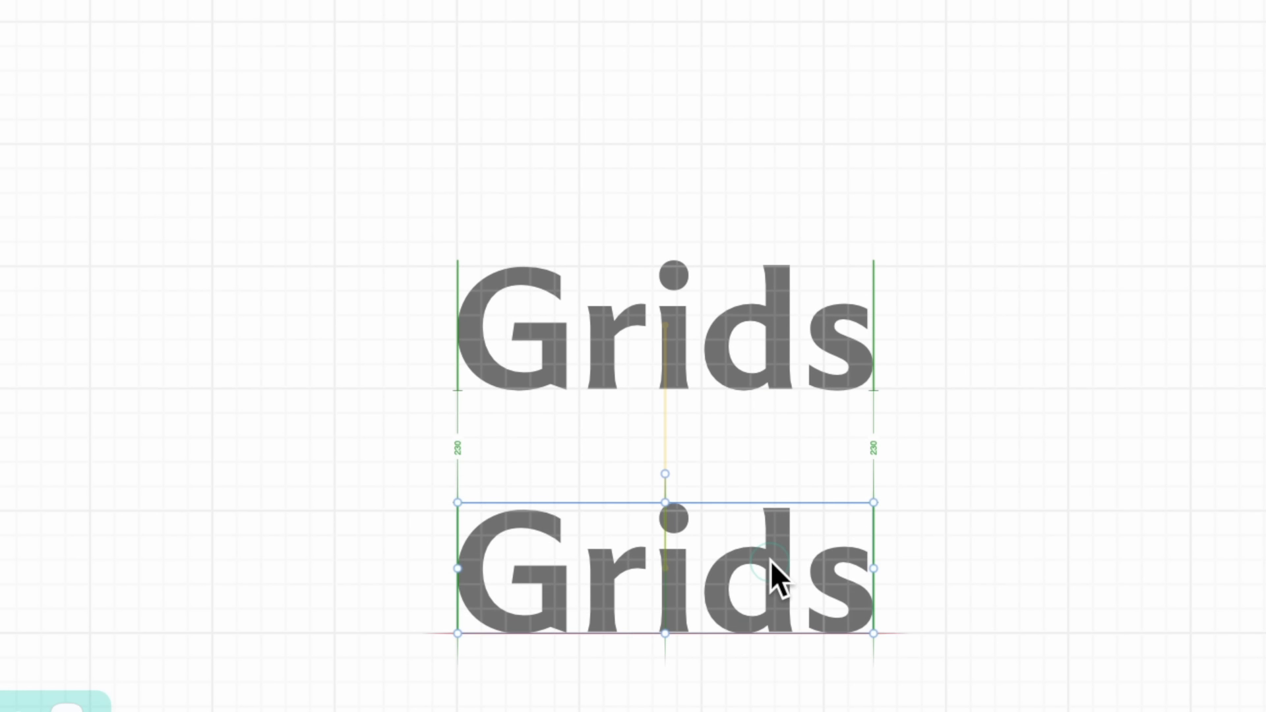
pyautogui.scroll(-6, 770, 559)
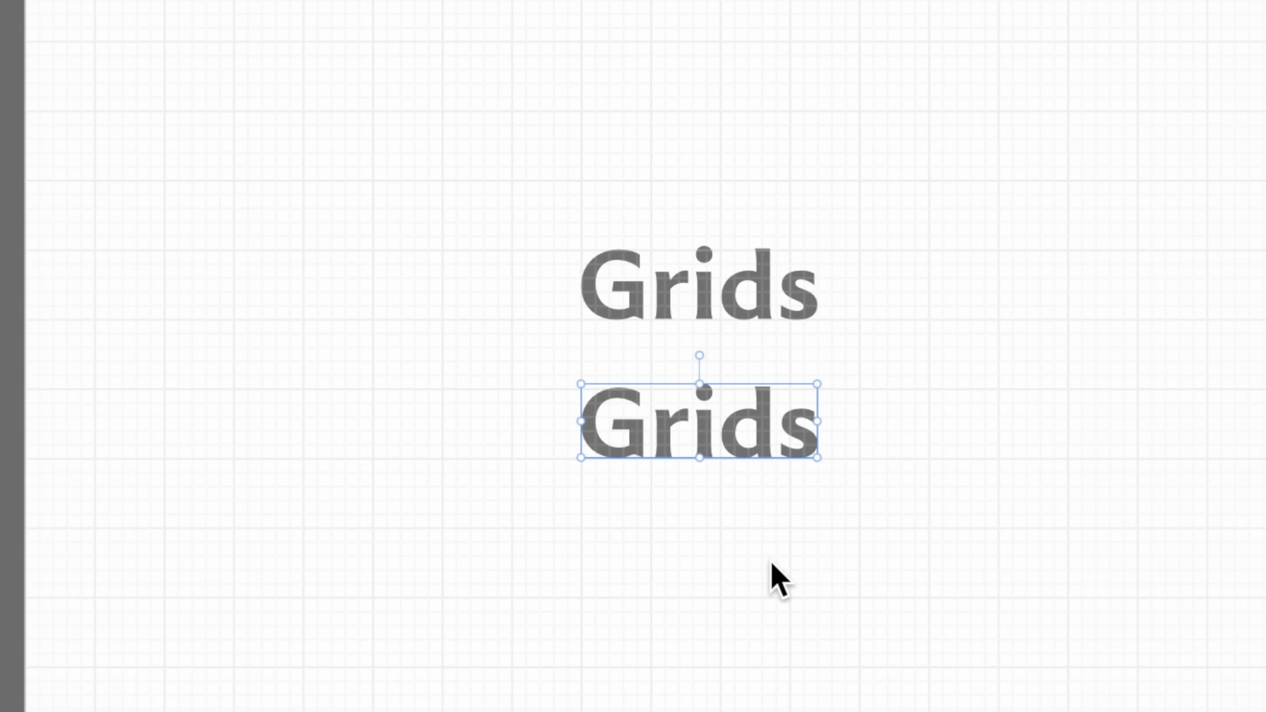
pyautogui.press('super+j')
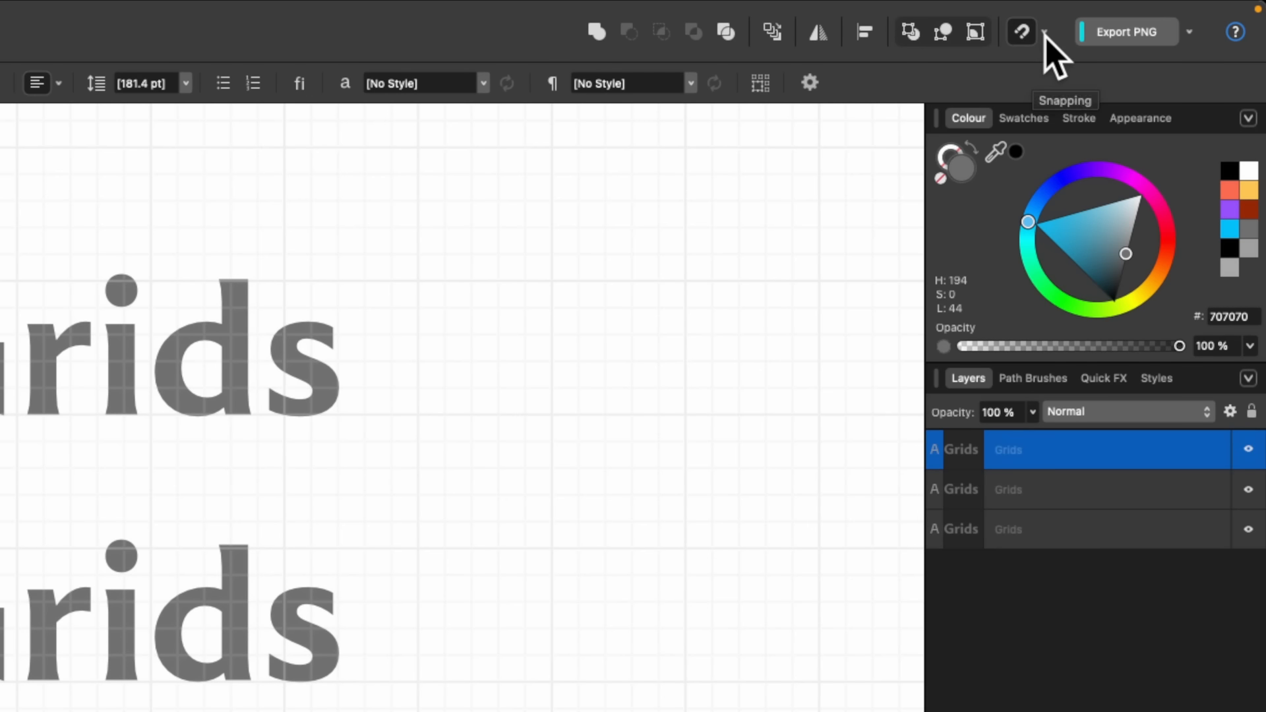
pyautogui.click(1129, 20)
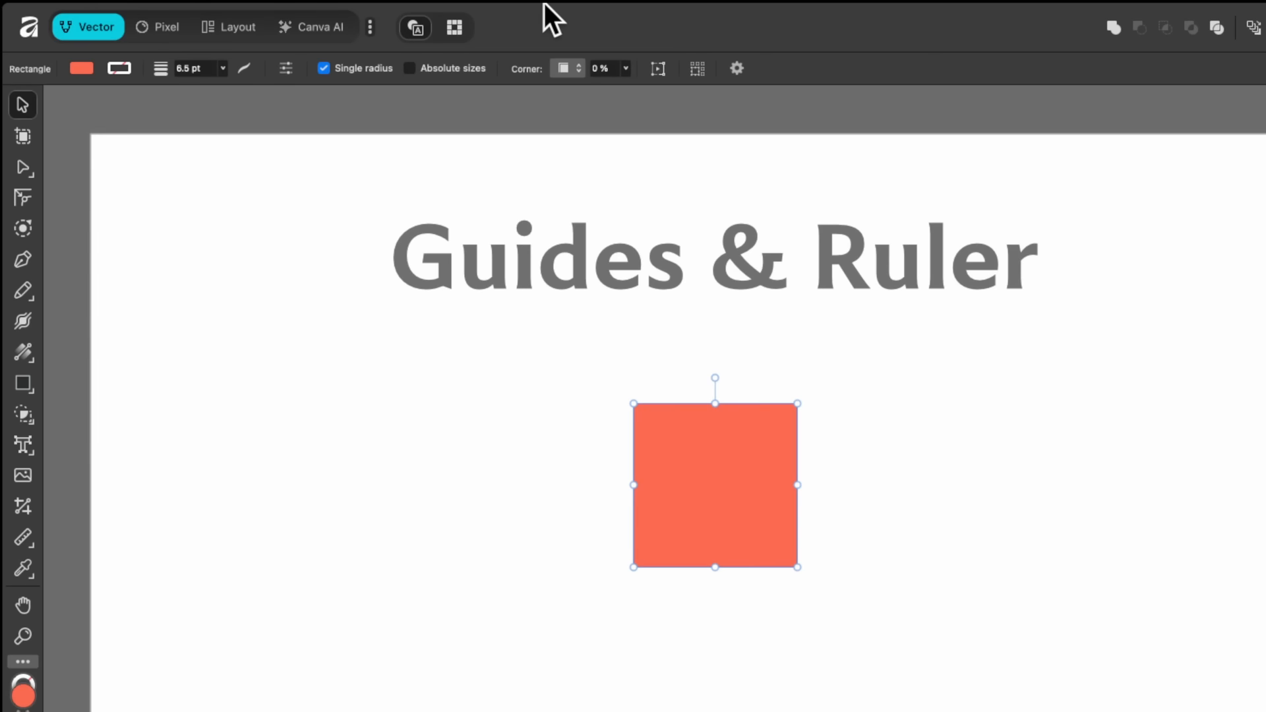
# Open the Guides settings and add a horizontal guide at 540 px
pyautogui.moveTo(500, 4)
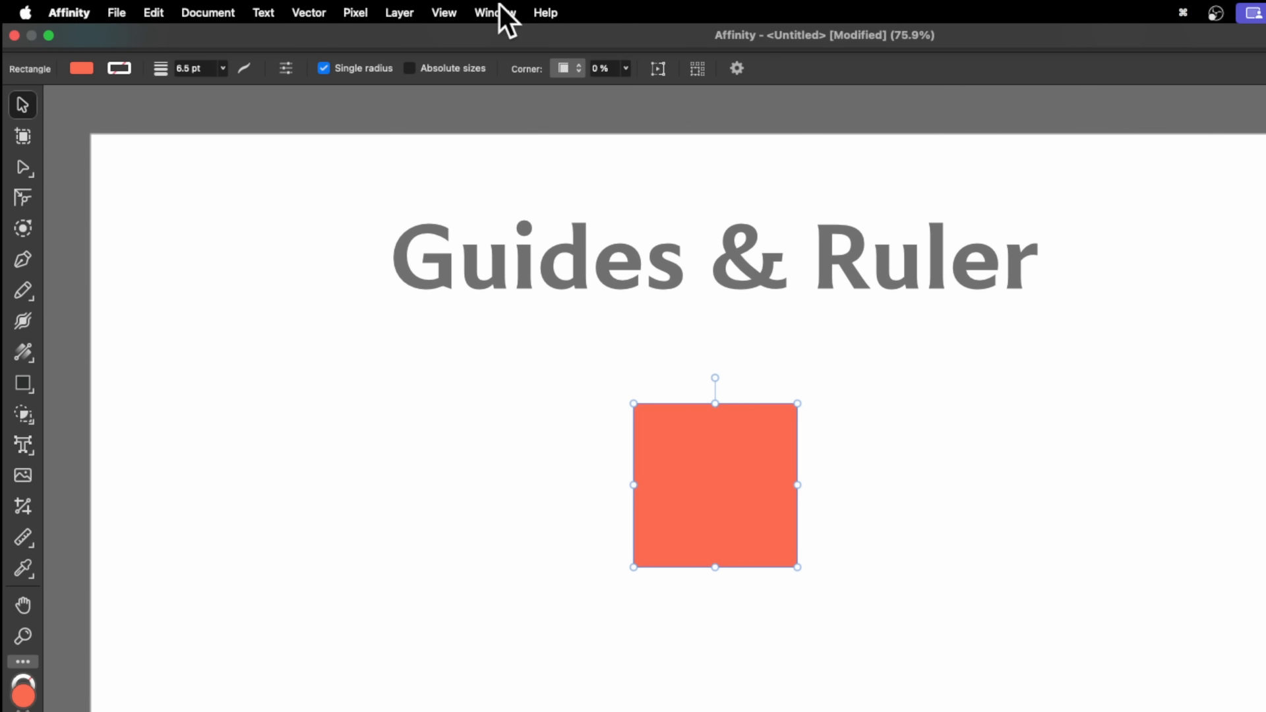
pyautogui.click(453, 8)
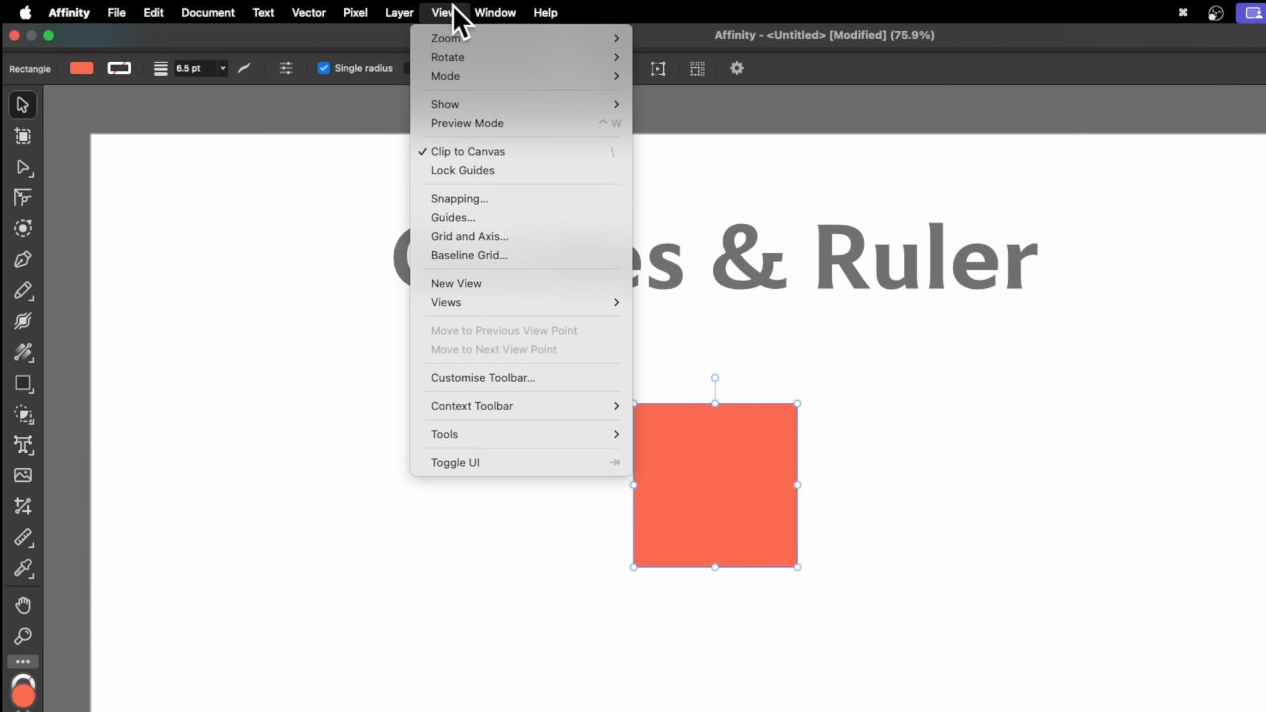
pyautogui.click(488, 210)
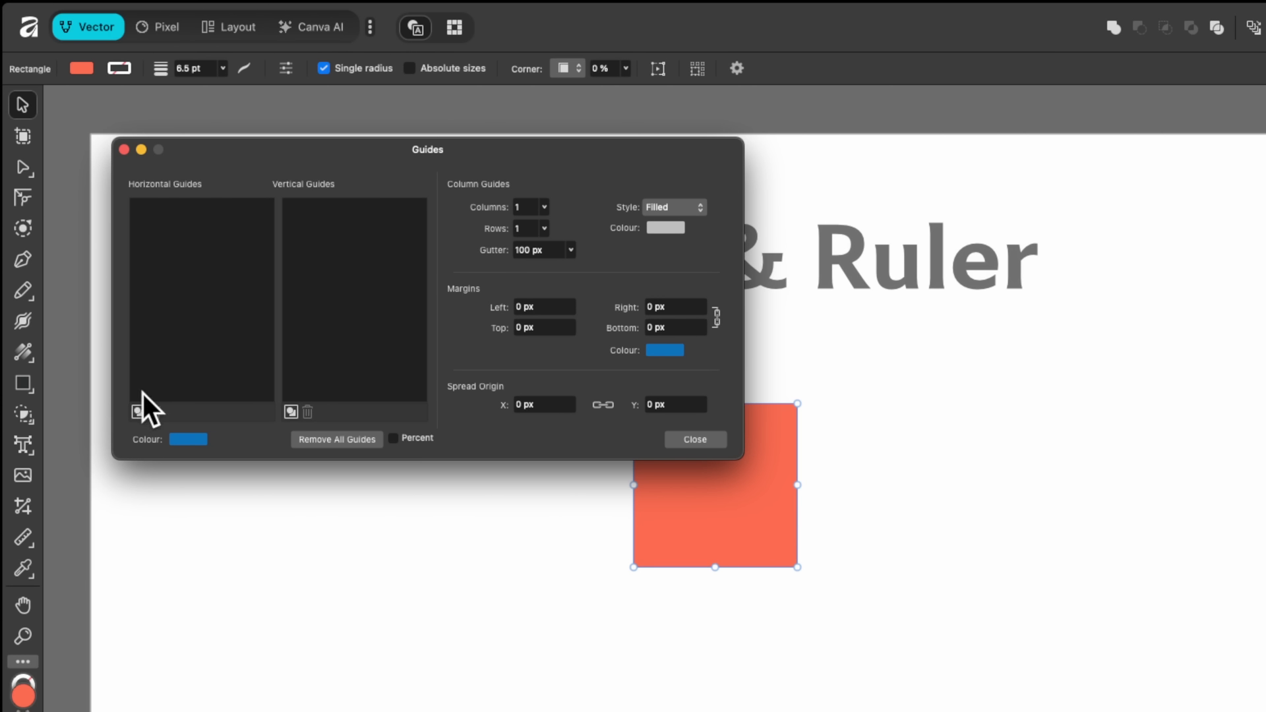
pyautogui.click(139, 413)
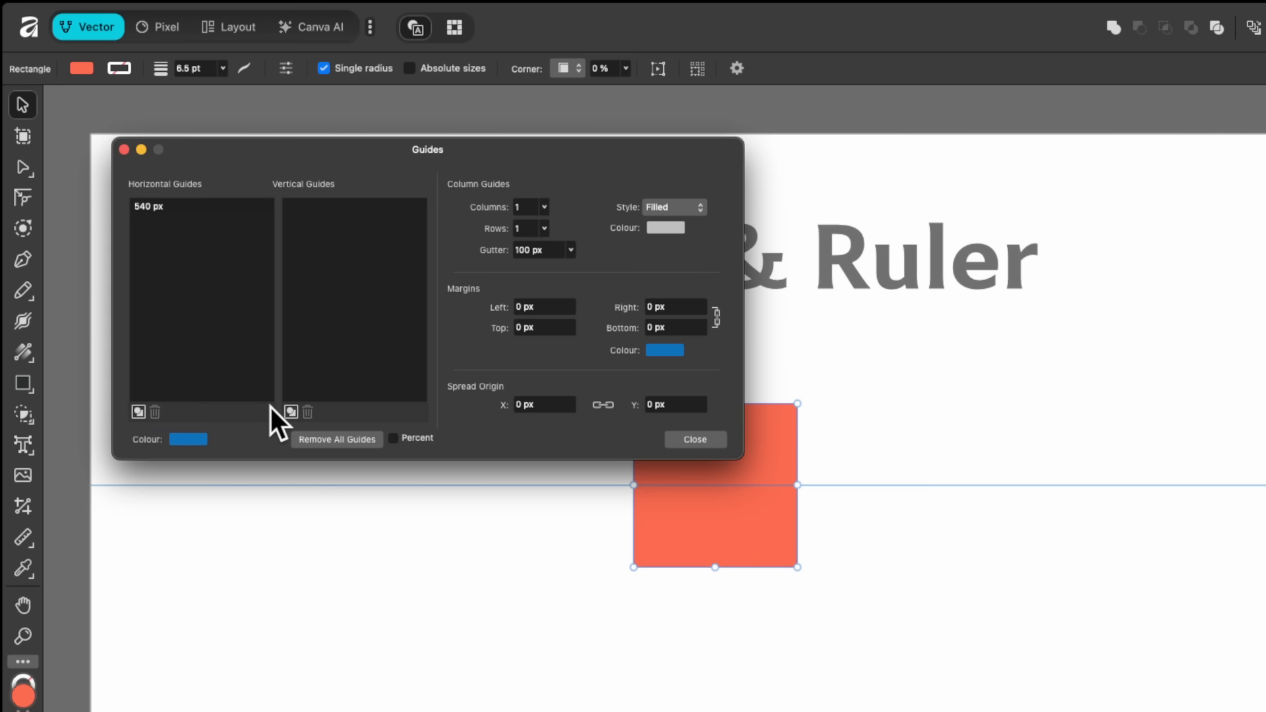
# Add a vertical guide at 960 px and close the Guides settings
pyautogui.click(290, 411)
pyautogui.hscroll(-4, 919, 378)
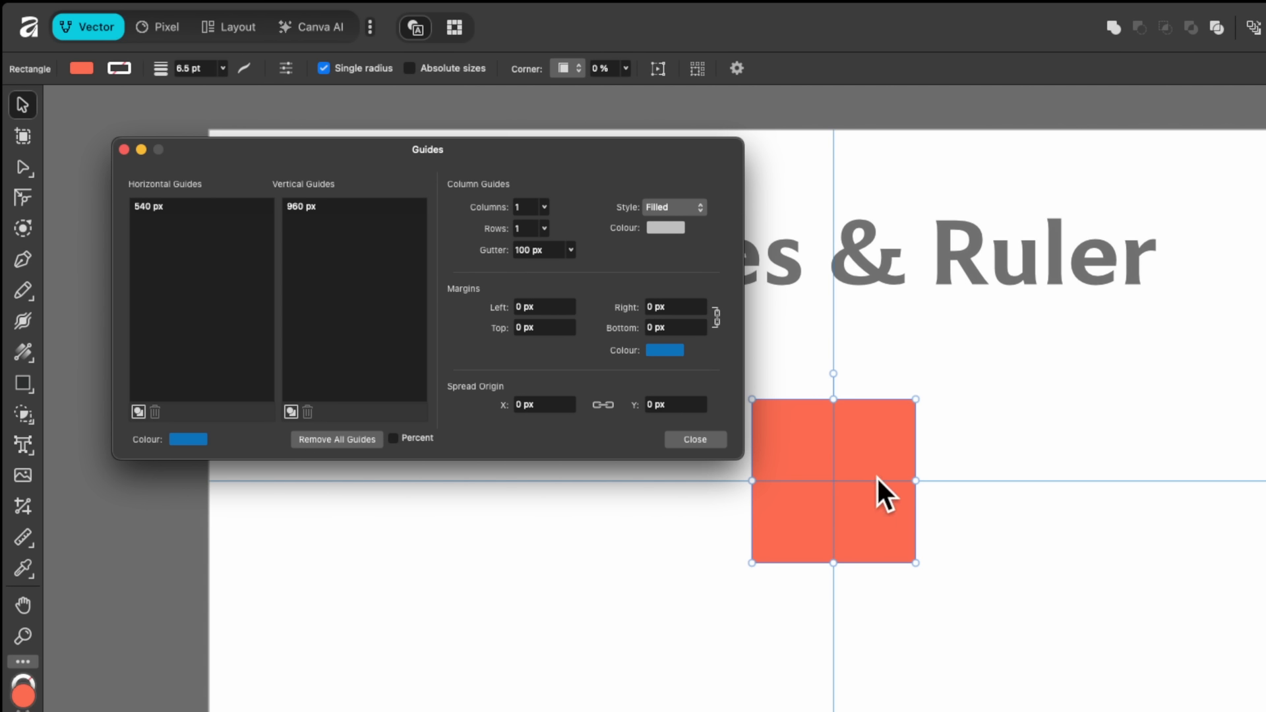
pyautogui.click(700, 438)
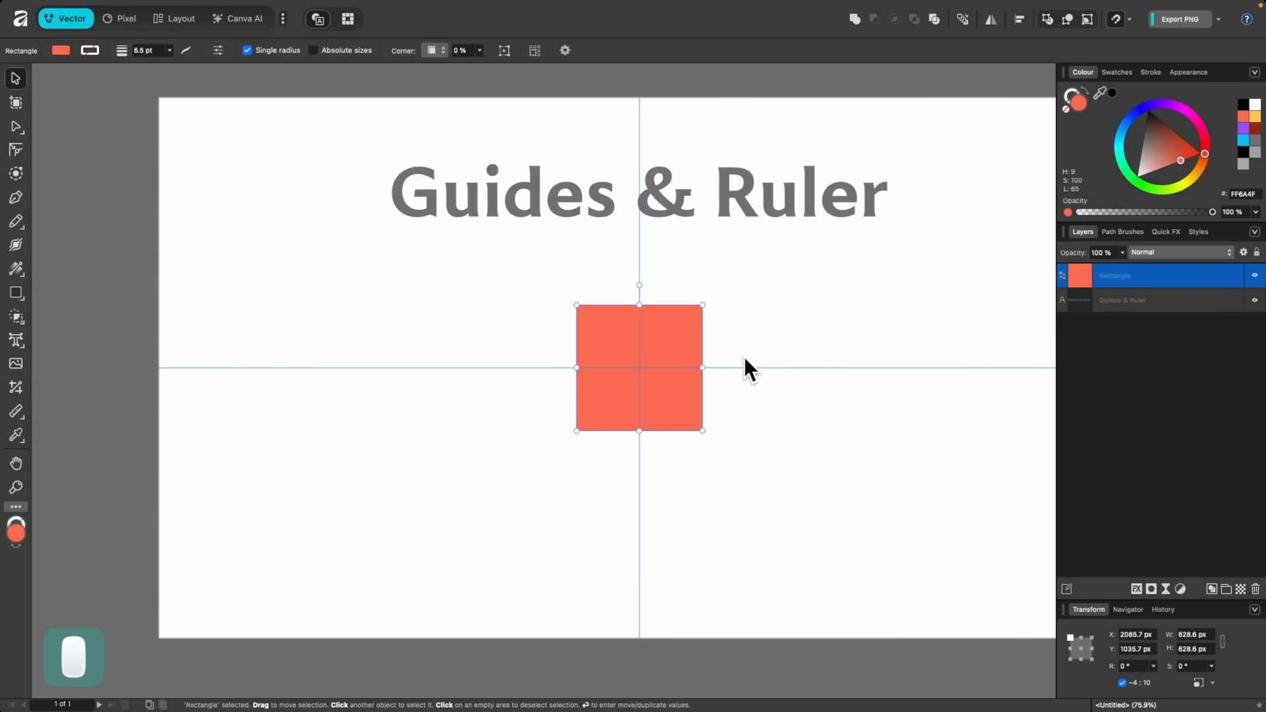
# Move the square off the guides, check the guide snapping options, and snap its centre back onto the guides' intersection
pyautogui.moveTo(658, 339); pyautogui.dragTo(737, 401)
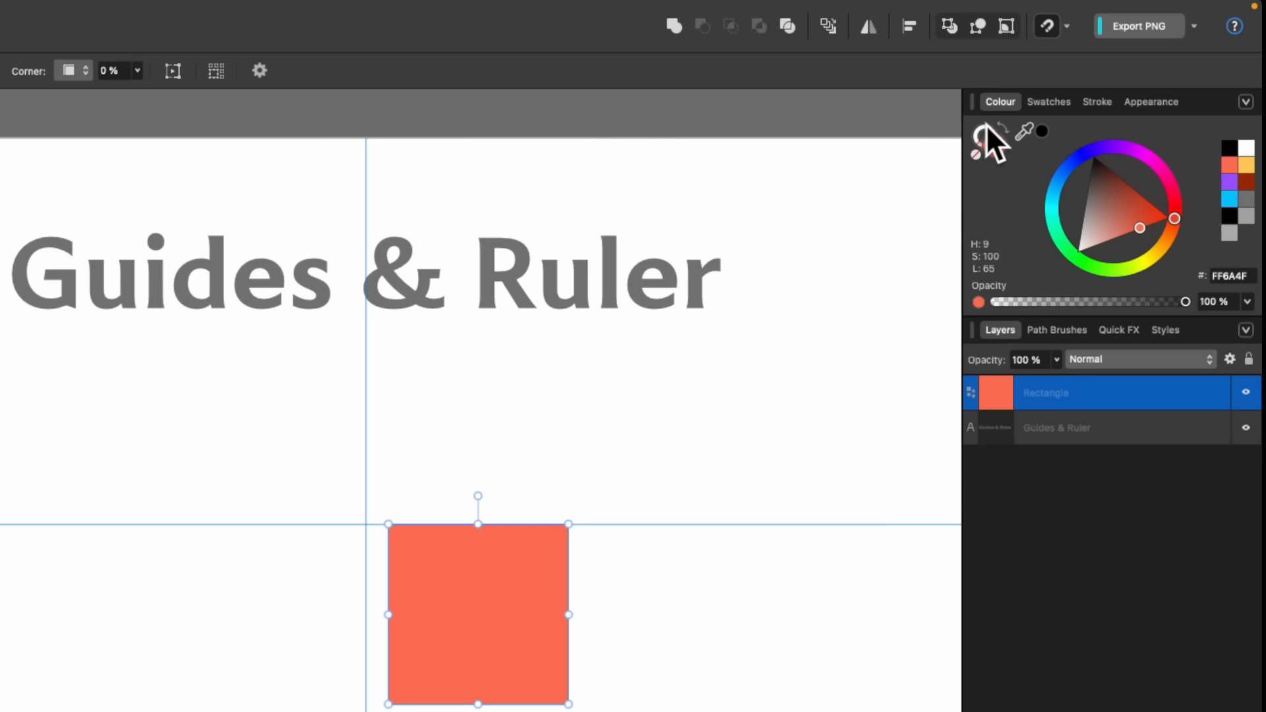
pyautogui.scroll(2, 492, 599)
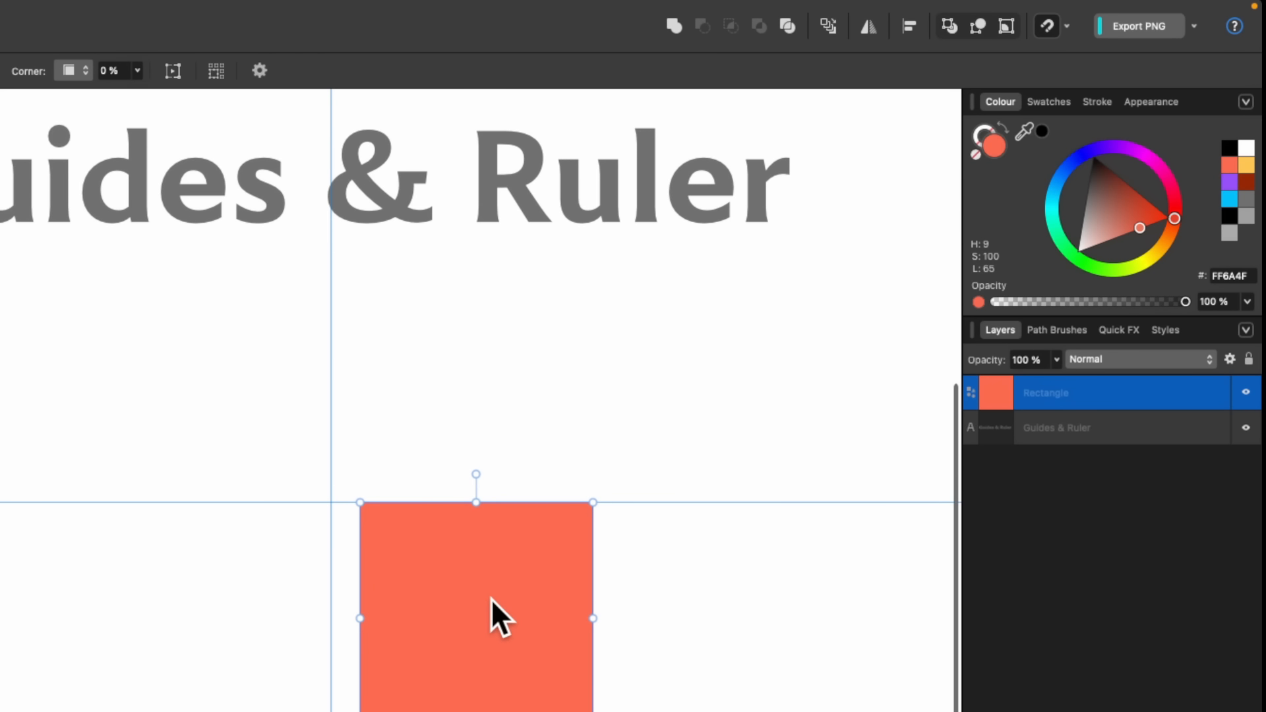
pyautogui.click(1067, 27)
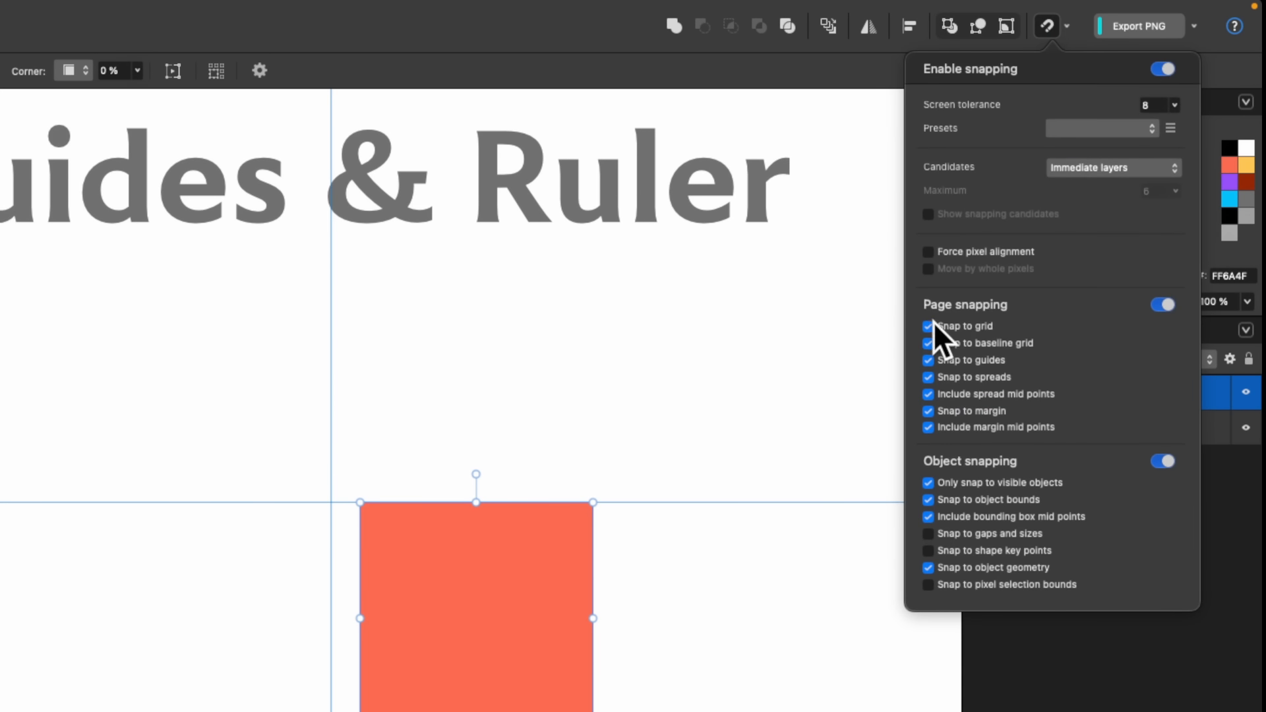
pyautogui.moveTo(459, 565)
pyautogui.mouseDown()
pyautogui.moveTo(461, 594)
pyautogui.moveTo(444, 580)
pyautogui.mouseUp()
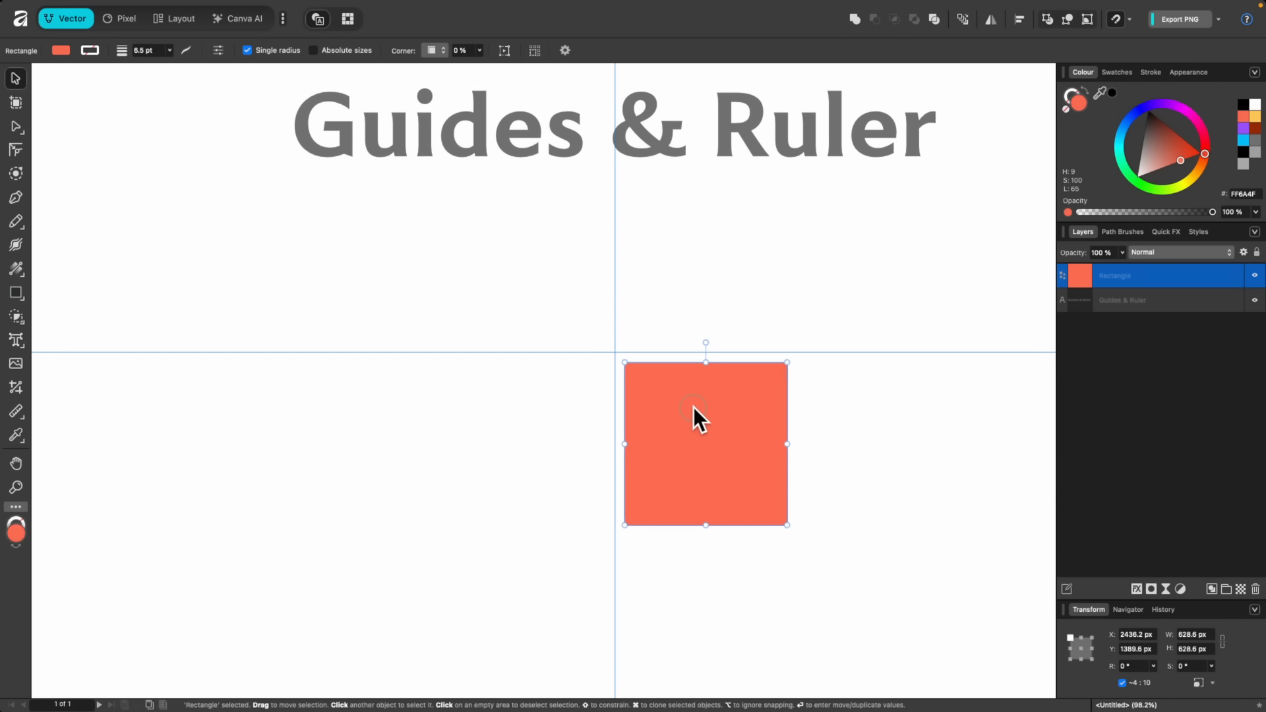
pyautogui.moveTo(693, 407); pyautogui.dragTo(584, 262)
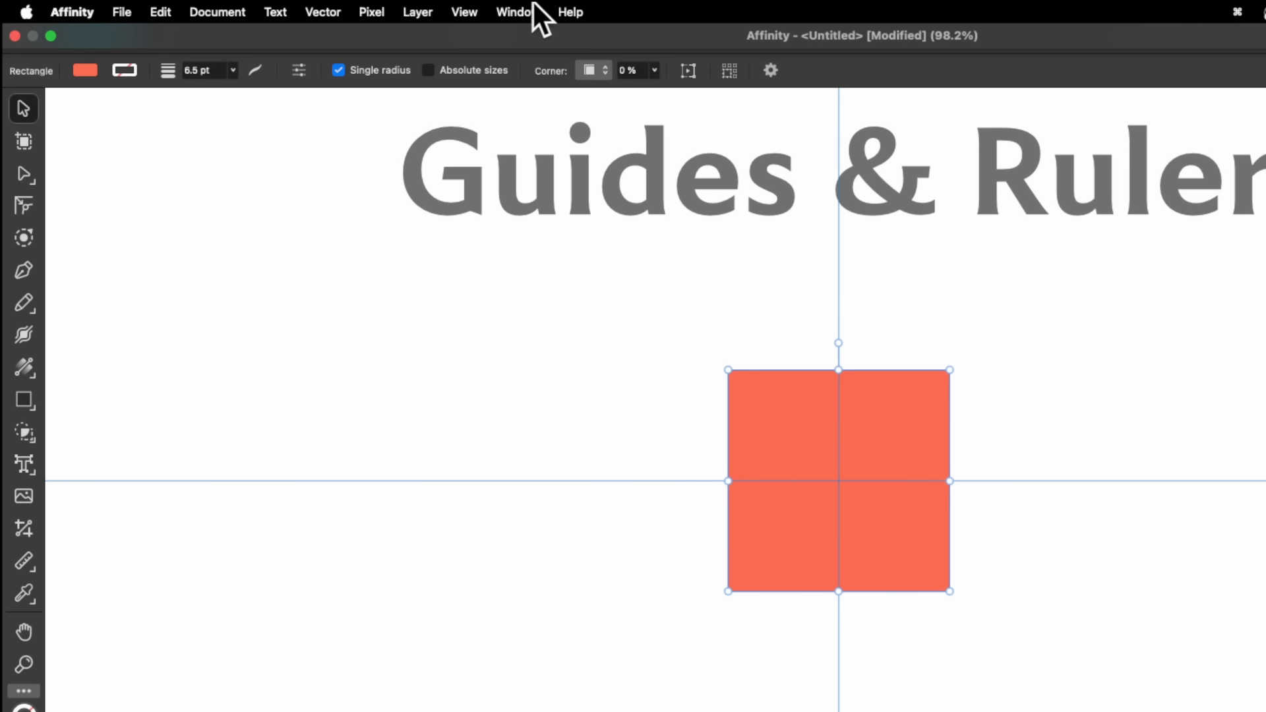
# Reopen the Guides settings and set the column guides to 4 columns and 3 rows
pyautogui.click(463, 12)
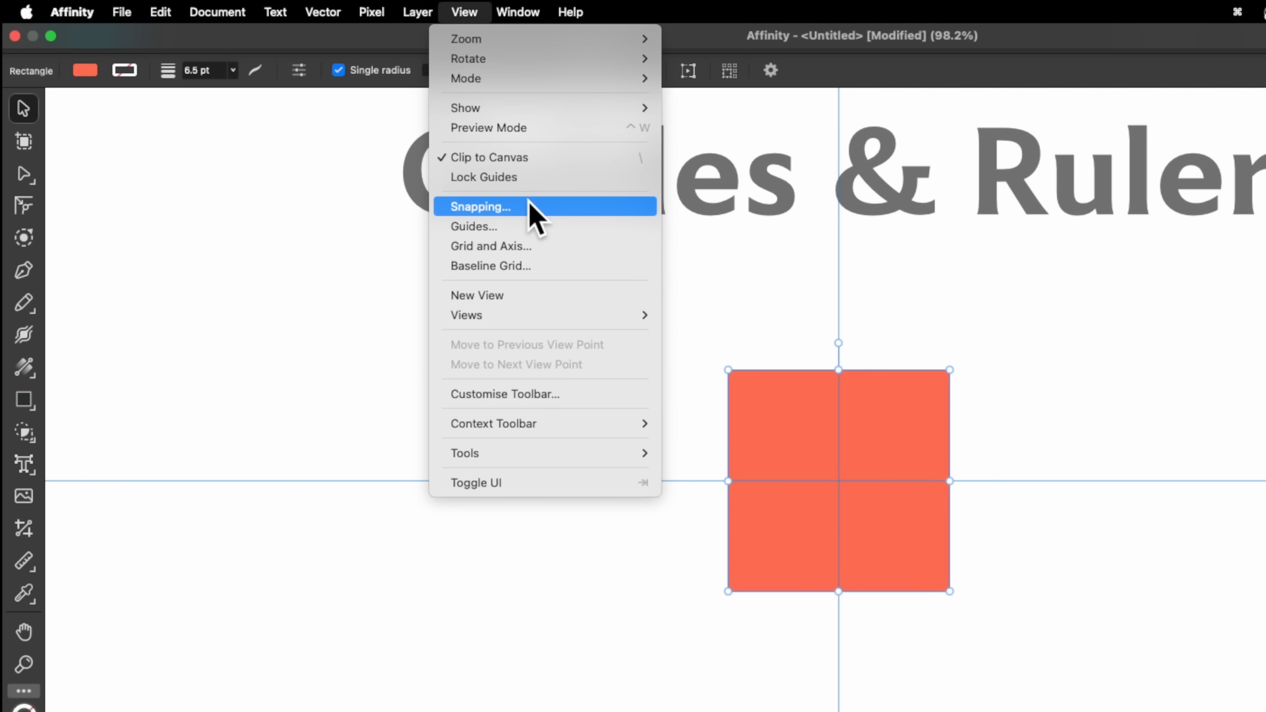
pyautogui.click(528, 224)
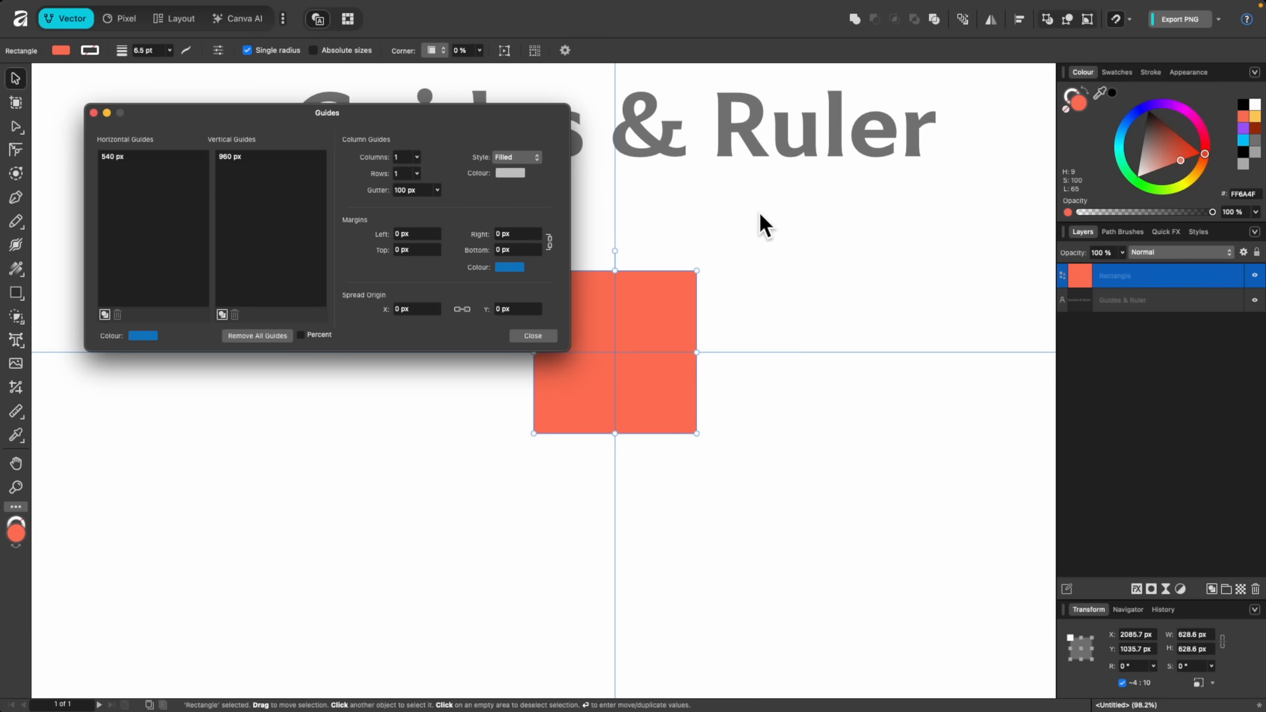
pyautogui.scroll(-3, 1034, 290)
pyautogui.scroll(2, 1034, 290)
pyautogui.hscroll(1, 1034, 290)
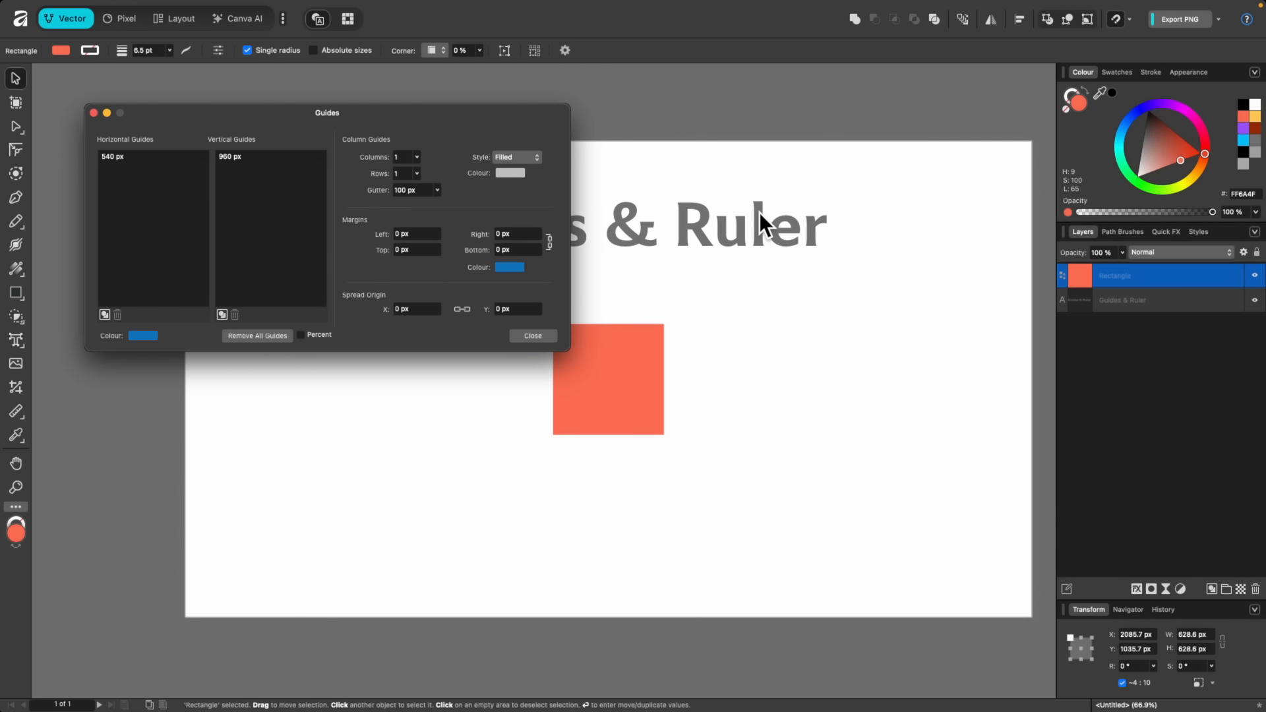
pyautogui.scroll(1, 758, 212)
pyautogui.click(417, 157)
pyautogui.moveTo(419, 171); pyautogui.dragTo(422, 184)
pyautogui.click(416, 173)
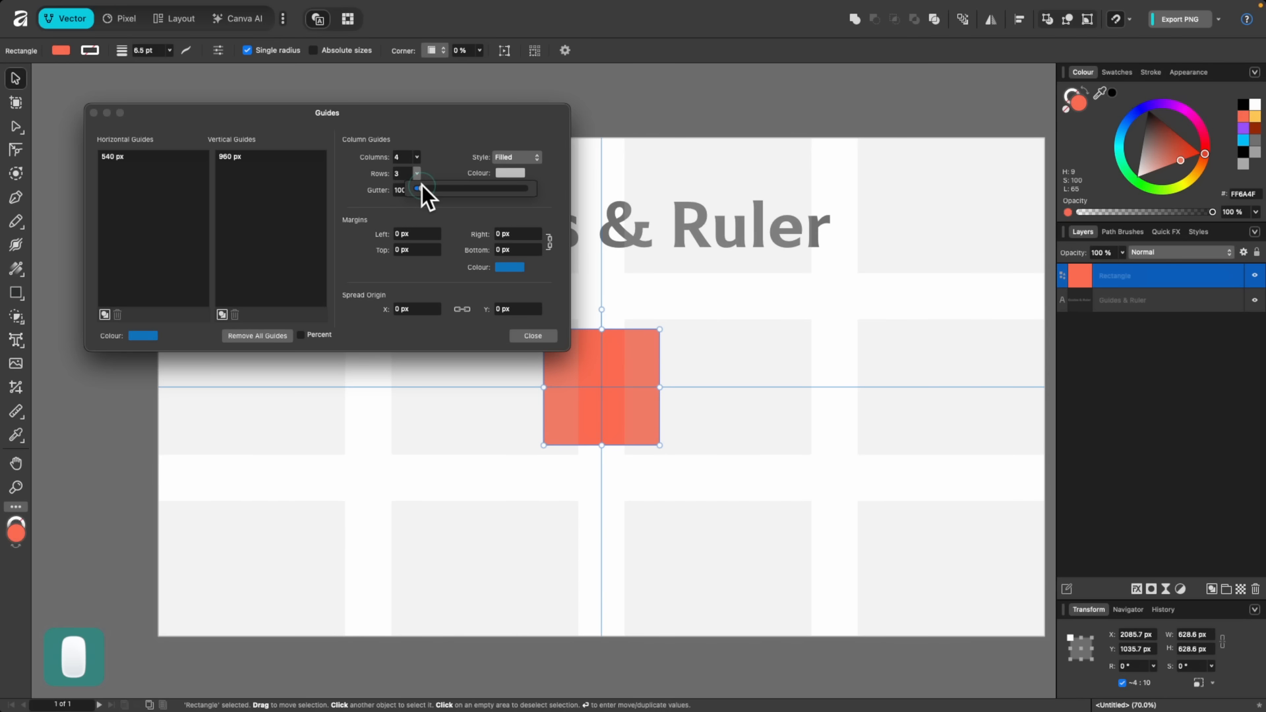
pyautogui.hscroll(-4, 825, 284)
pyautogui.hscroll(-4, 824, 284)
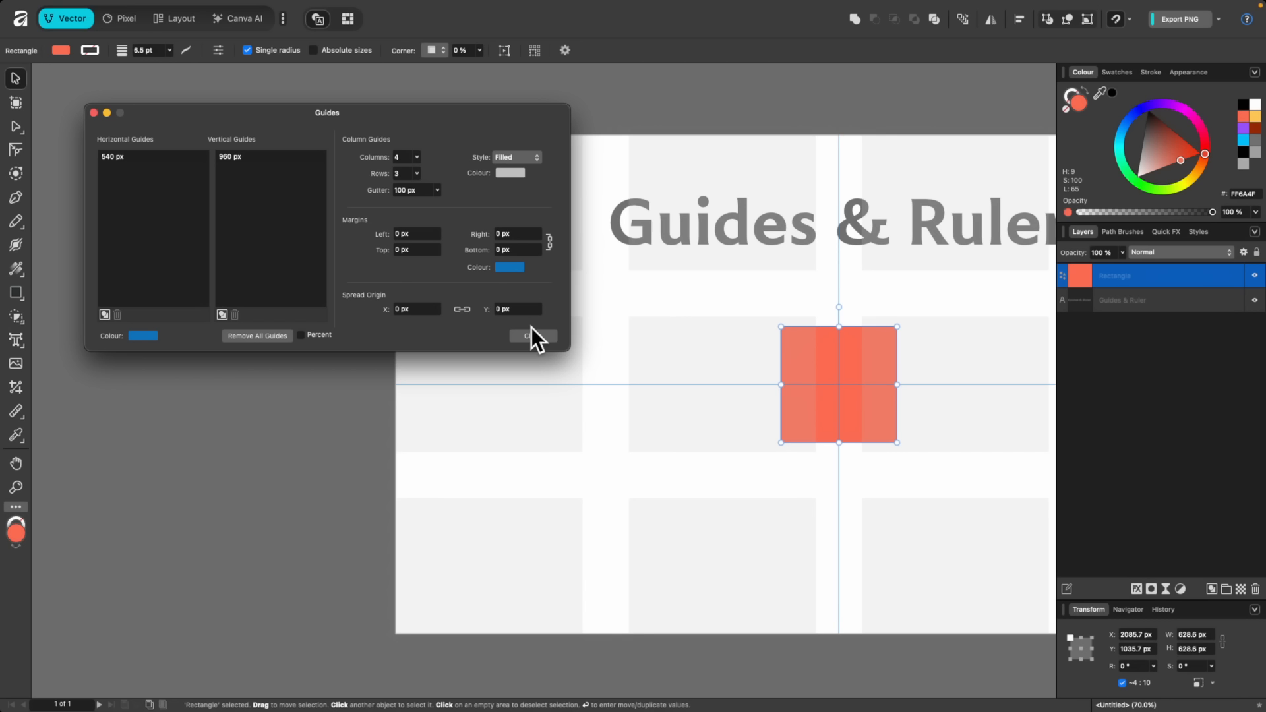
# Remove all horizontal and vertical guides, clear the column and row guides, and close the Guides settings
pyautogui.click(236, 315)
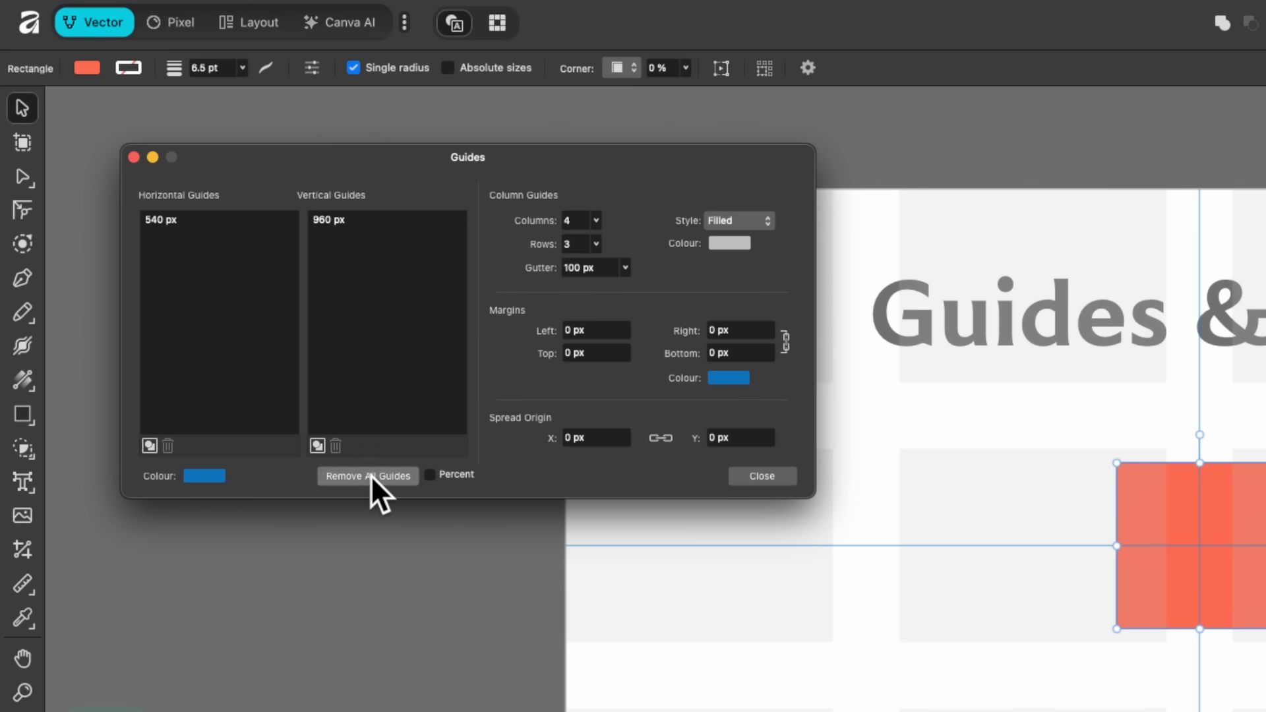
pyautogui.click(259, 336)
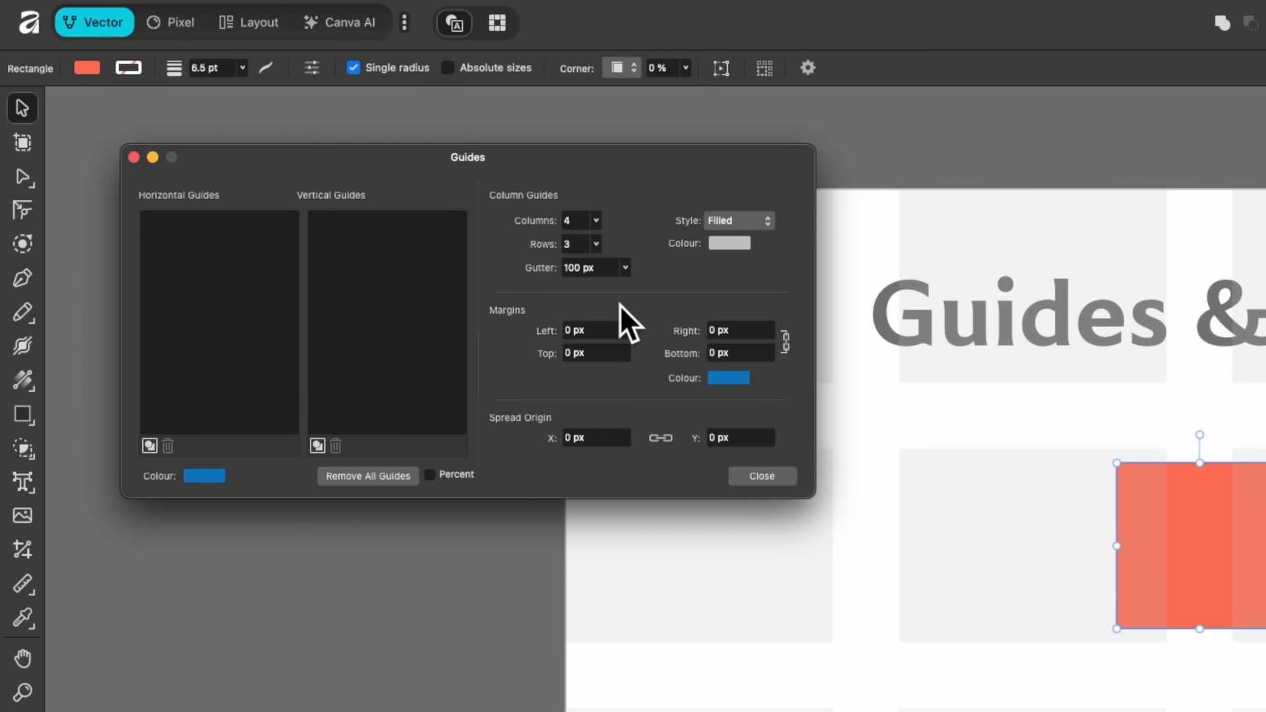
pyautogui.moveTo(596, 221); pyautogui.dragTo(552, 274)
pyautogui.click(762, 475)
pyautogui.press('super+0')
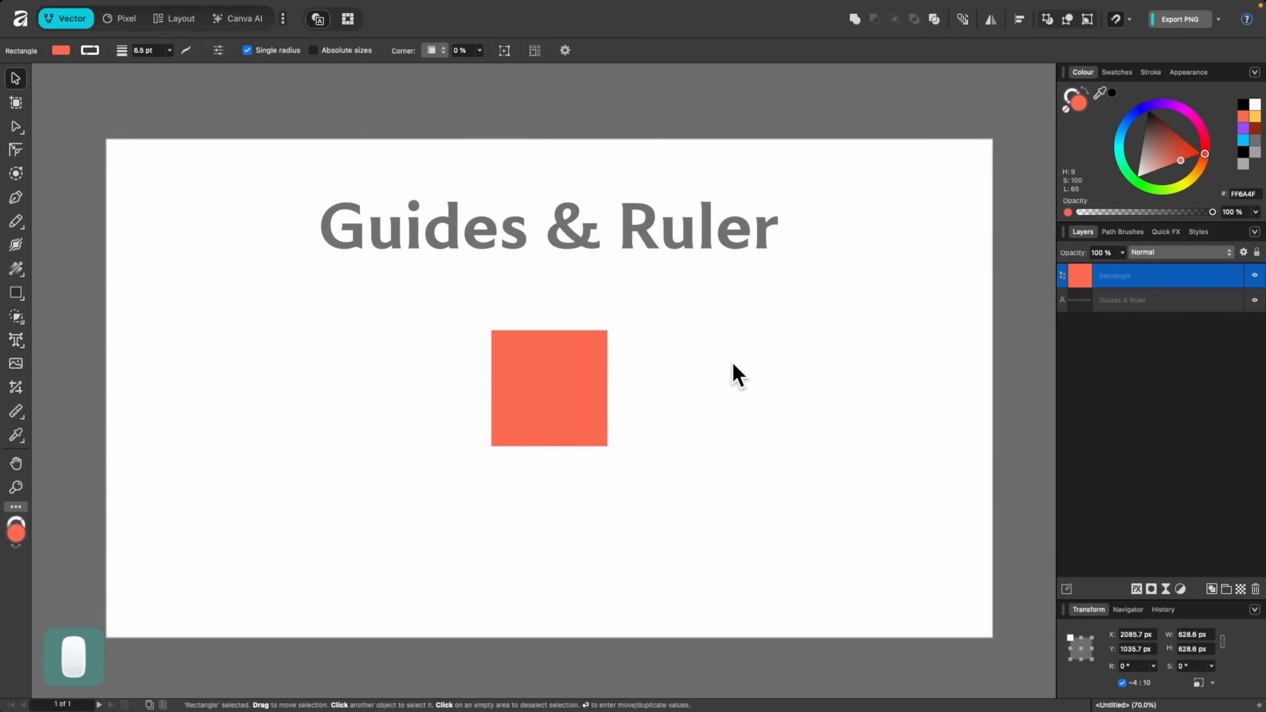
# Show the rulers around the canvas
pyautogui.moveTo(316, 1)
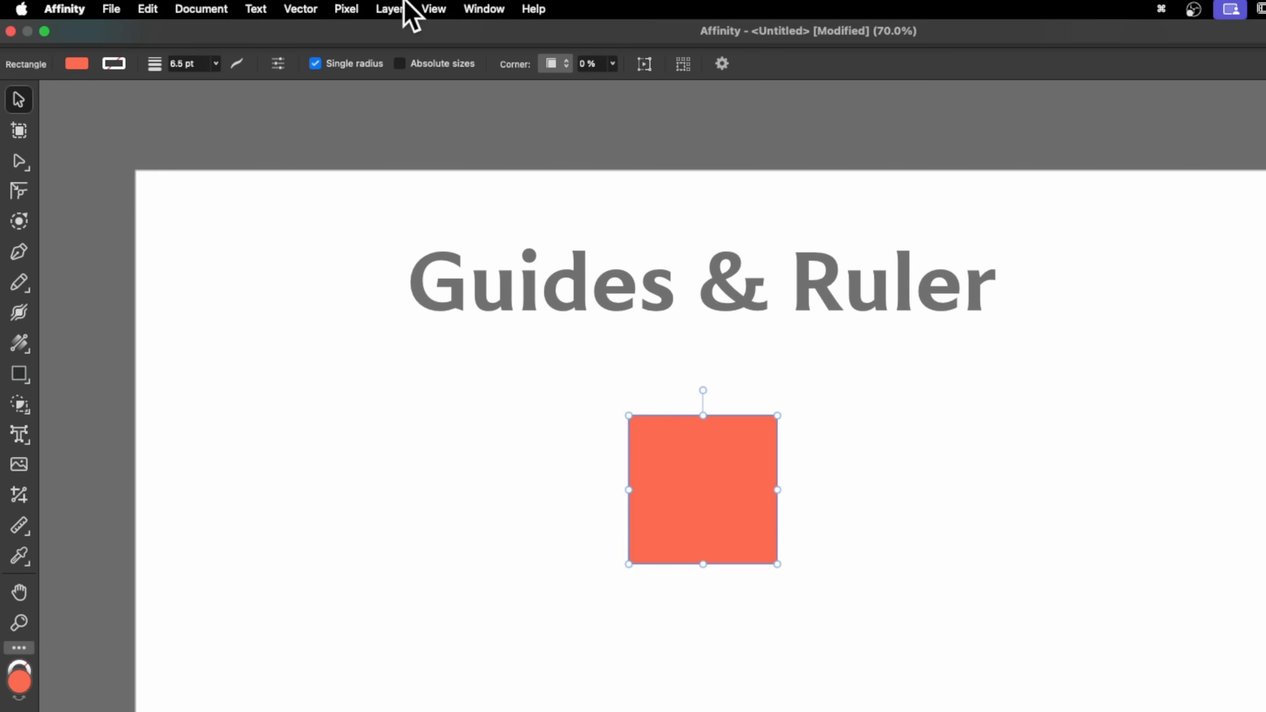
pyautogui.click(435, 8)
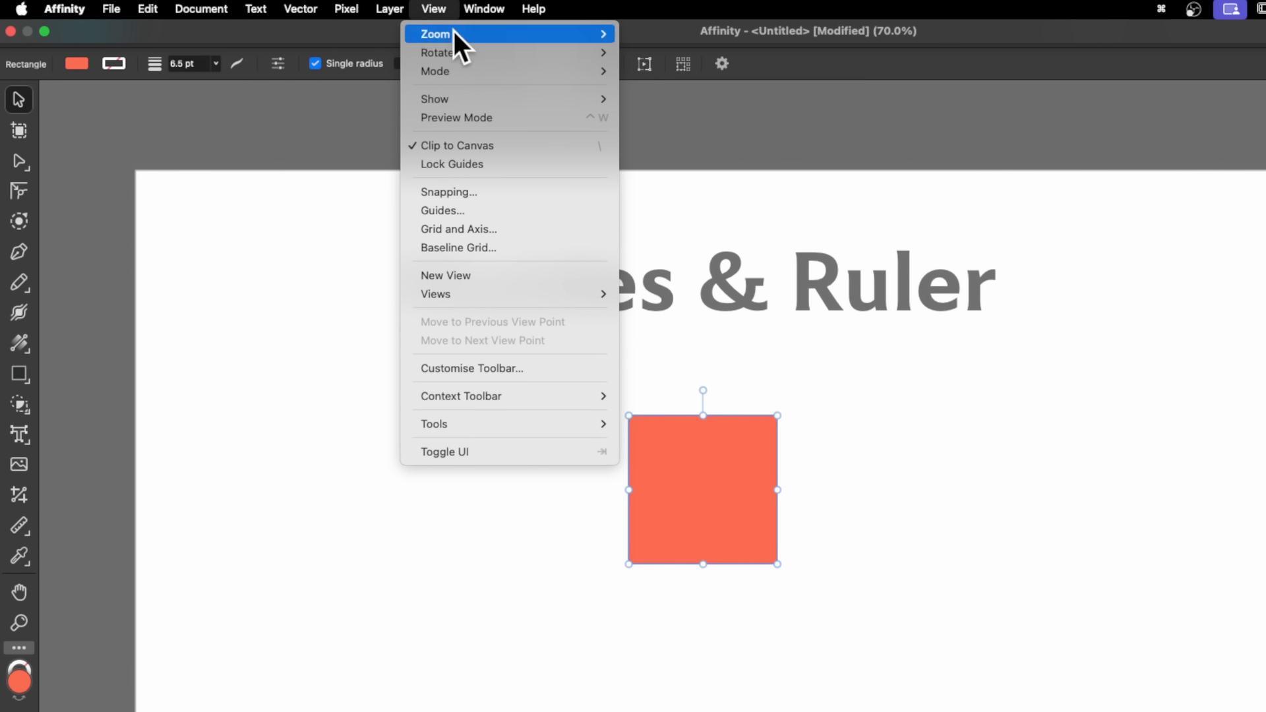
pyautogui.moveTo(476, 98)
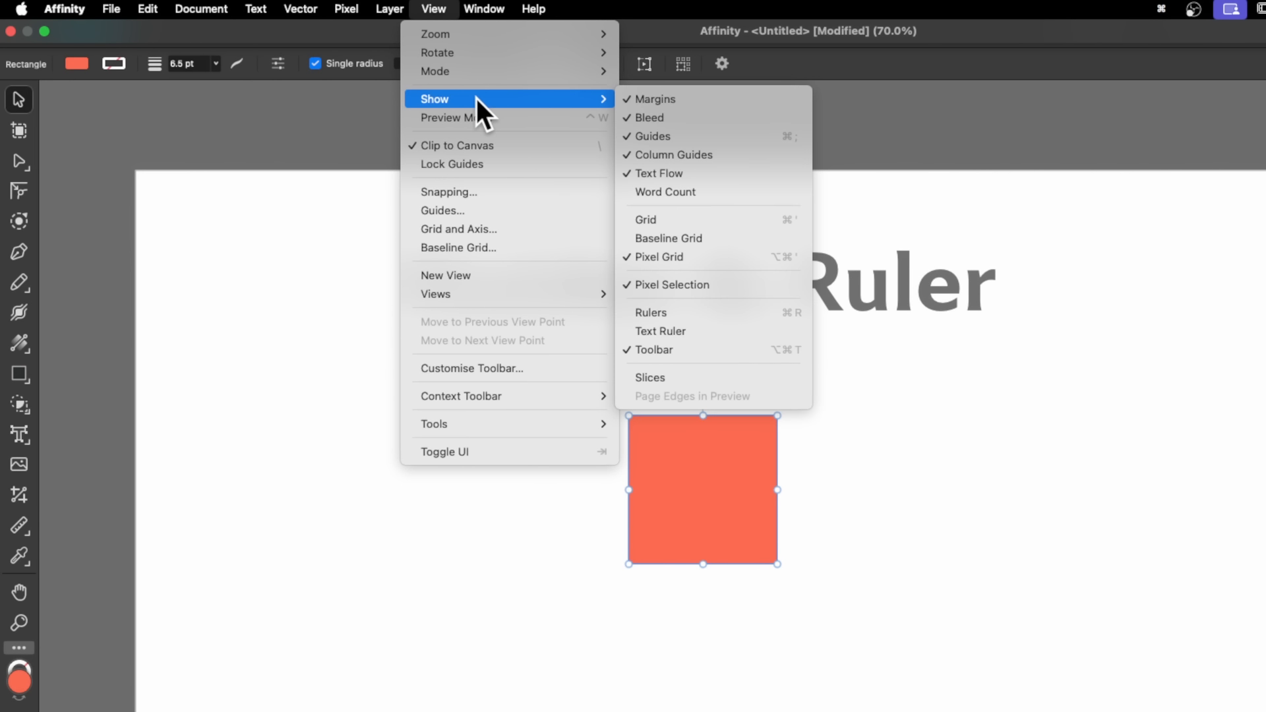
pyautogui.click(678, 314)
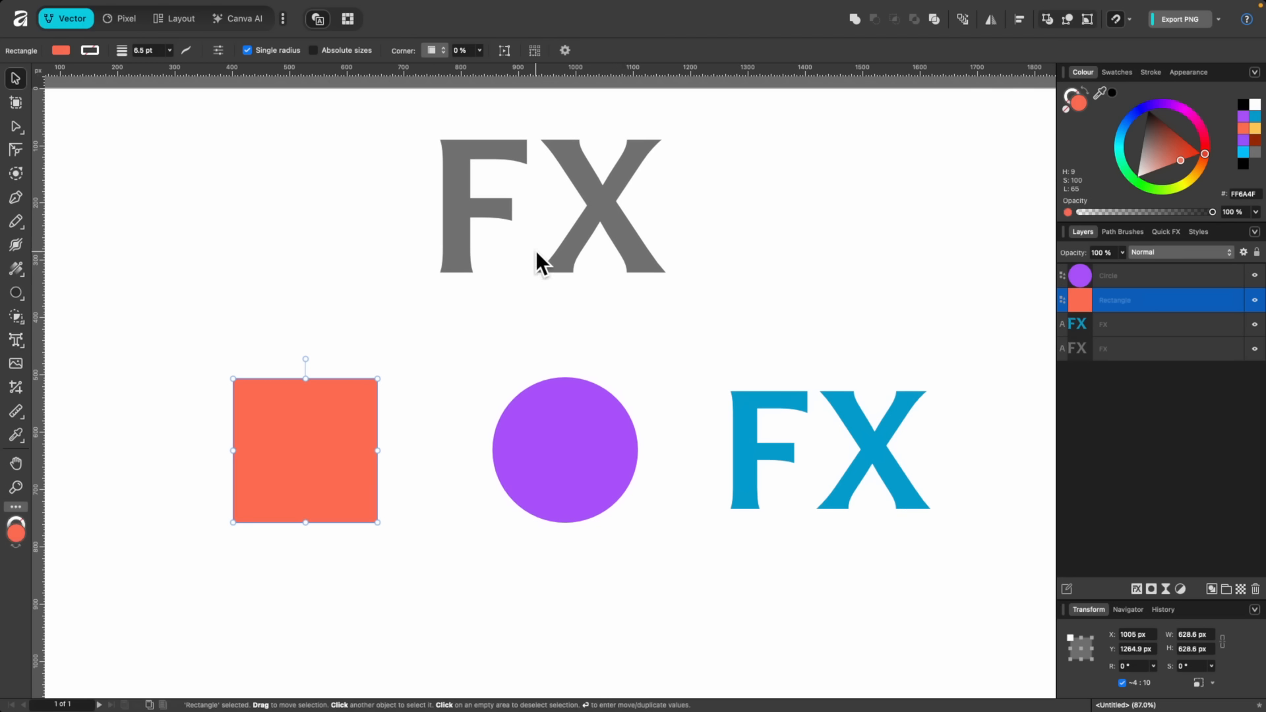
# Look over the Quick FX list for the orange square and open its full Layer Effects settings beside the shape
pyautogui.scroll(3, 322, 418)
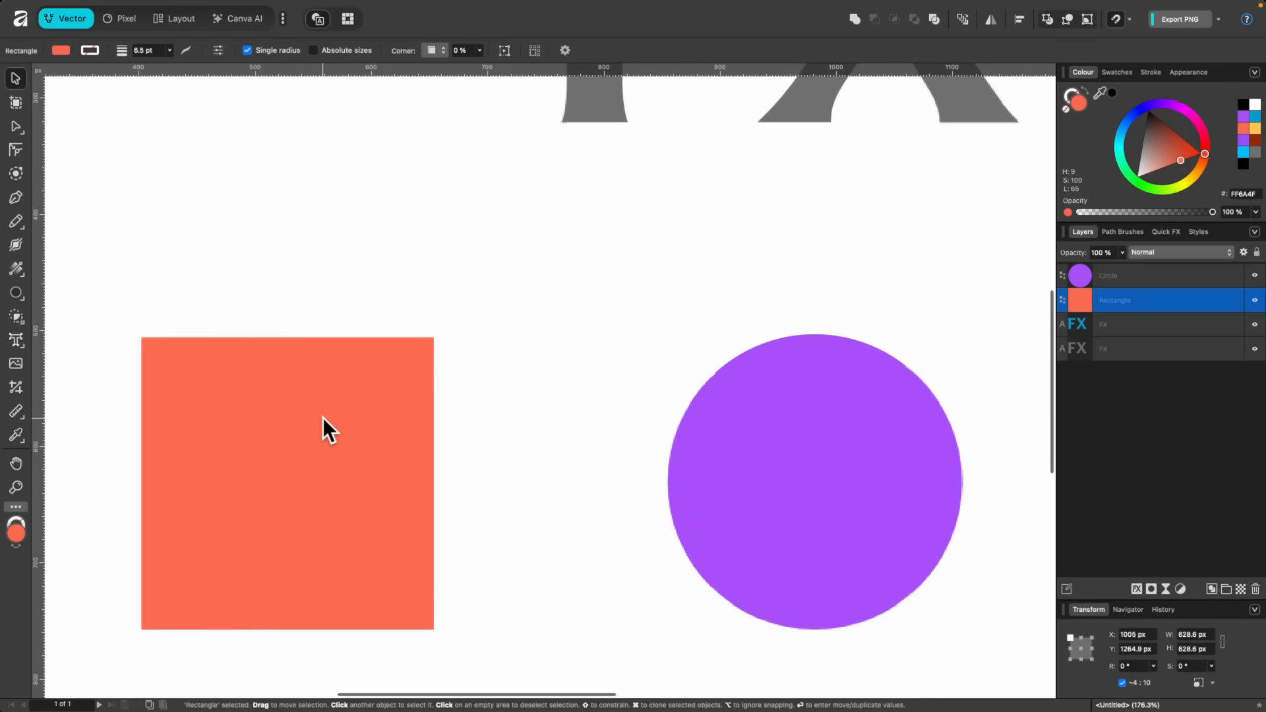
pyautogui.scroll(-2, 322, 417)
pyautogui.hscroll(-3, 322, 418)
pyautogui.scroll(2, 323, 418)
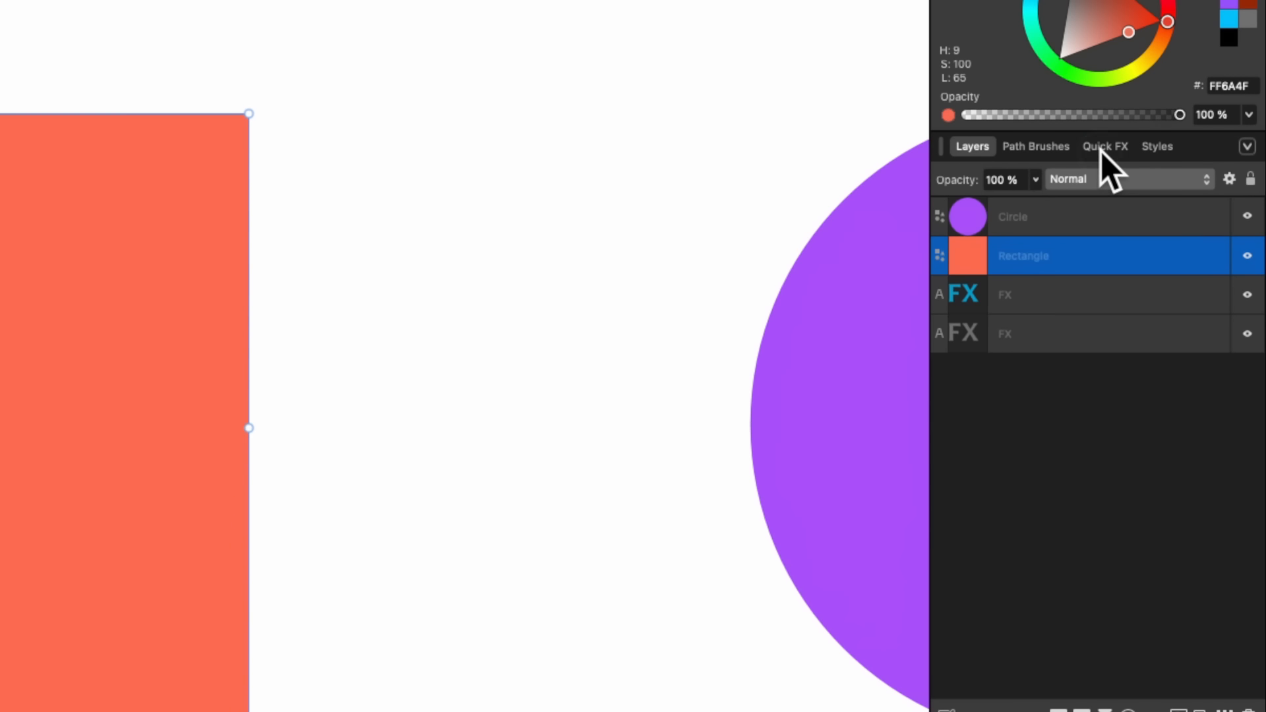
pyautogui.click(1163, 232)
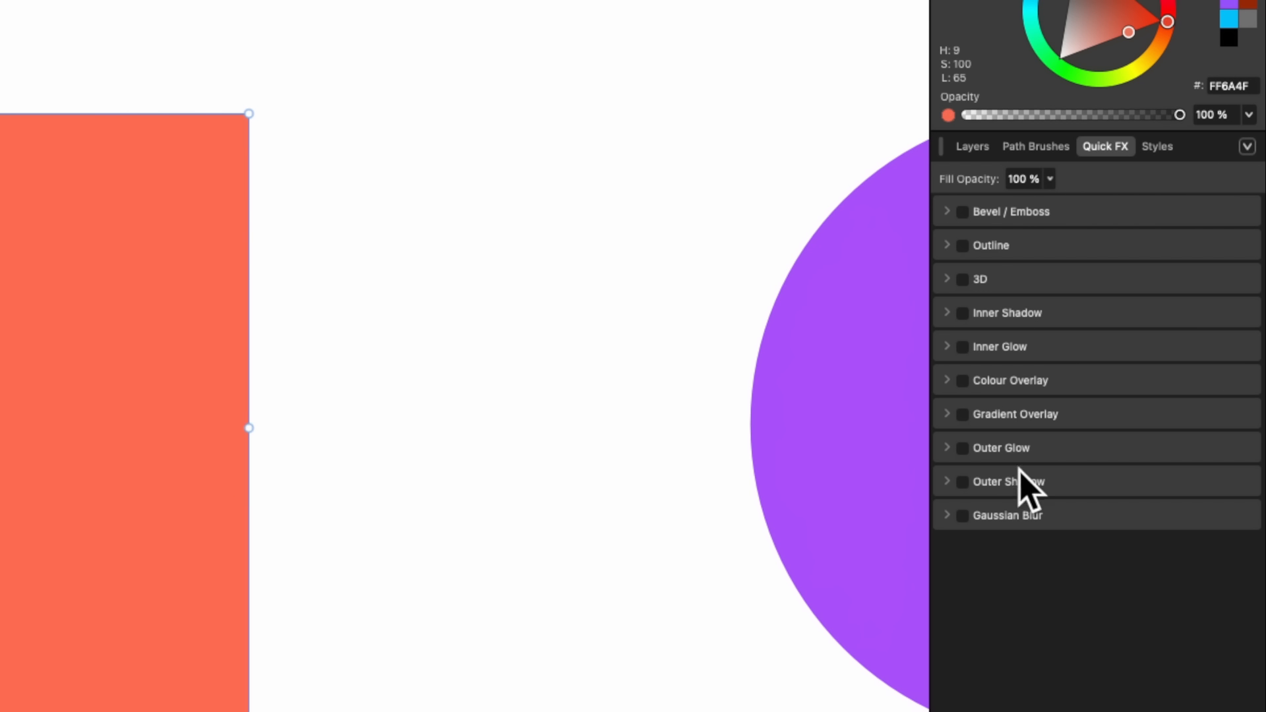
pyautogui.click(979, 146)
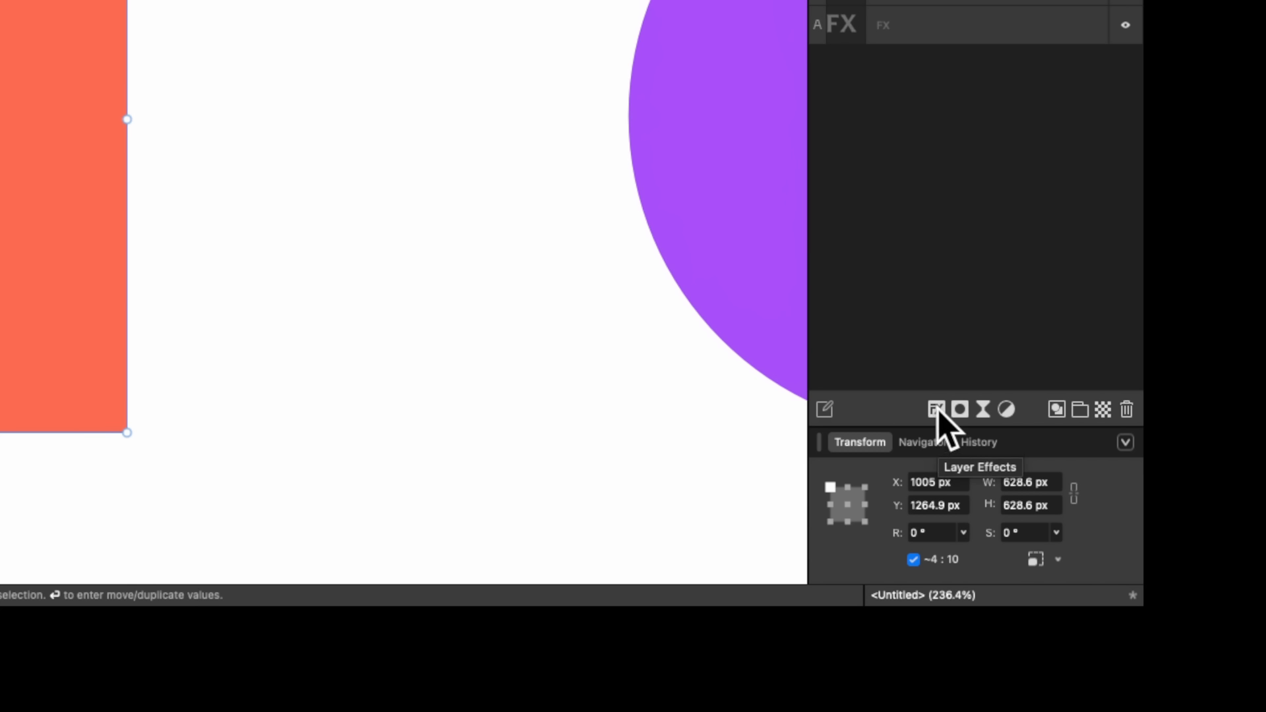
pyautogui.click(936, 410)
pyautogui.hscroll(-5, 627, 386)
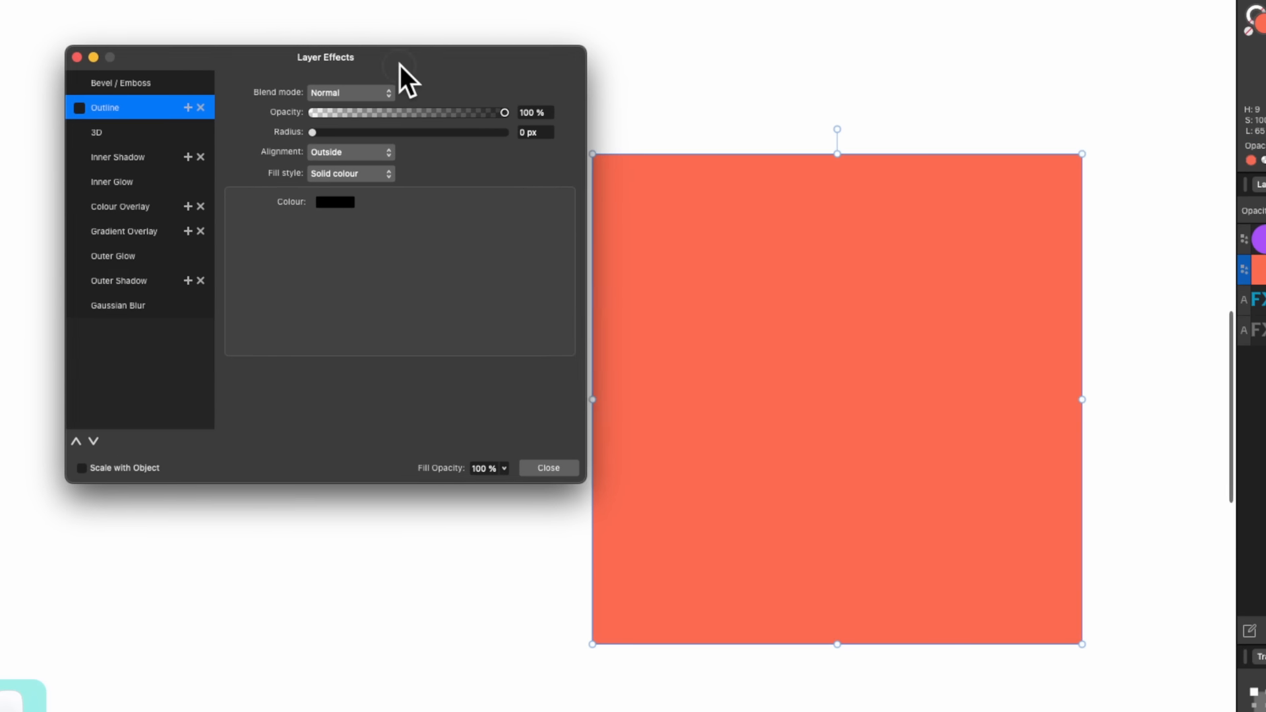
pyautogui.moveTo(386, 135); pyautogui.dragTo(375, 131)
# Enable Bevel / Emboss on the orange square, look at the bevel types, and keep the Inner type
pyautogui.click(121, 76)
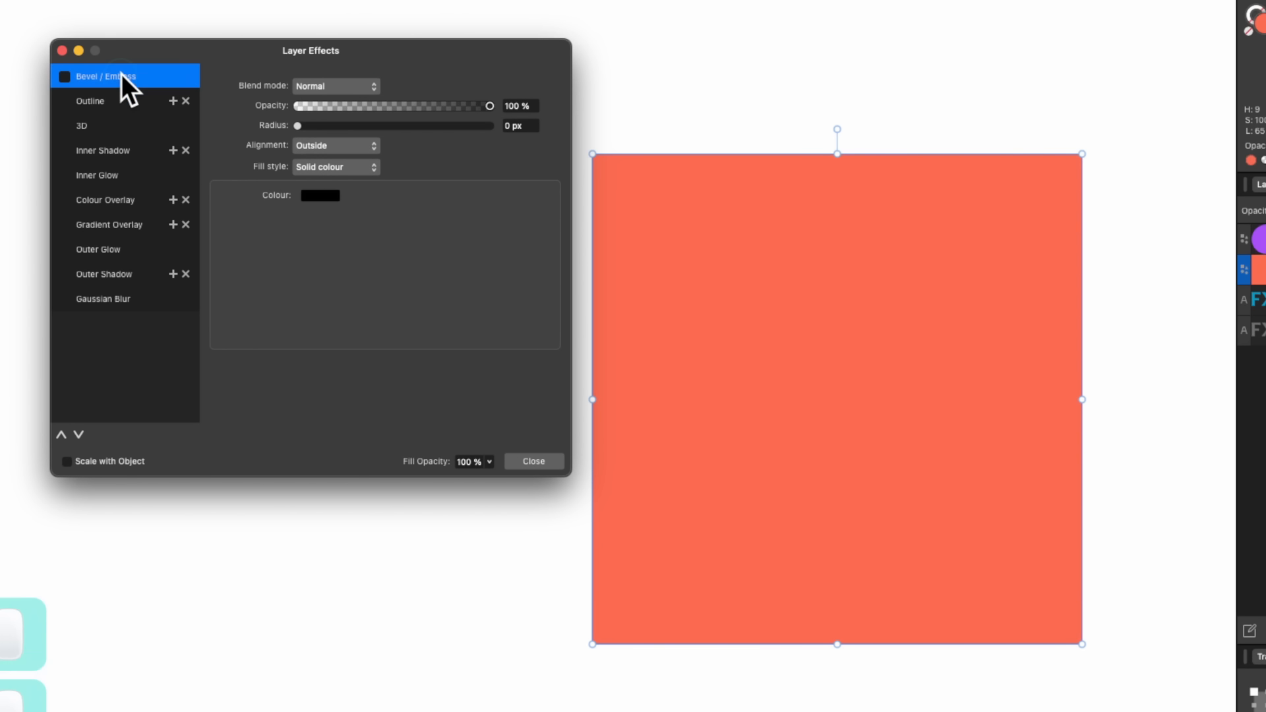
pyautogui.click(64, 76)
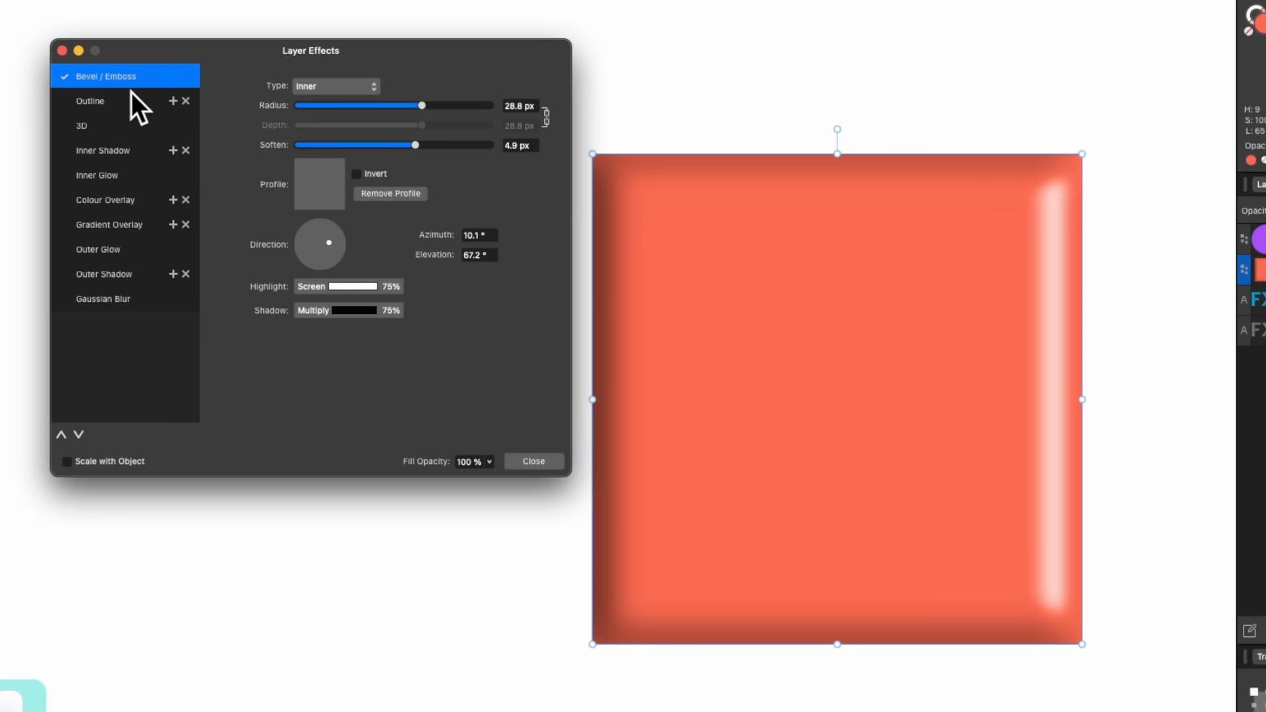
pyautogui.click(333, 87)
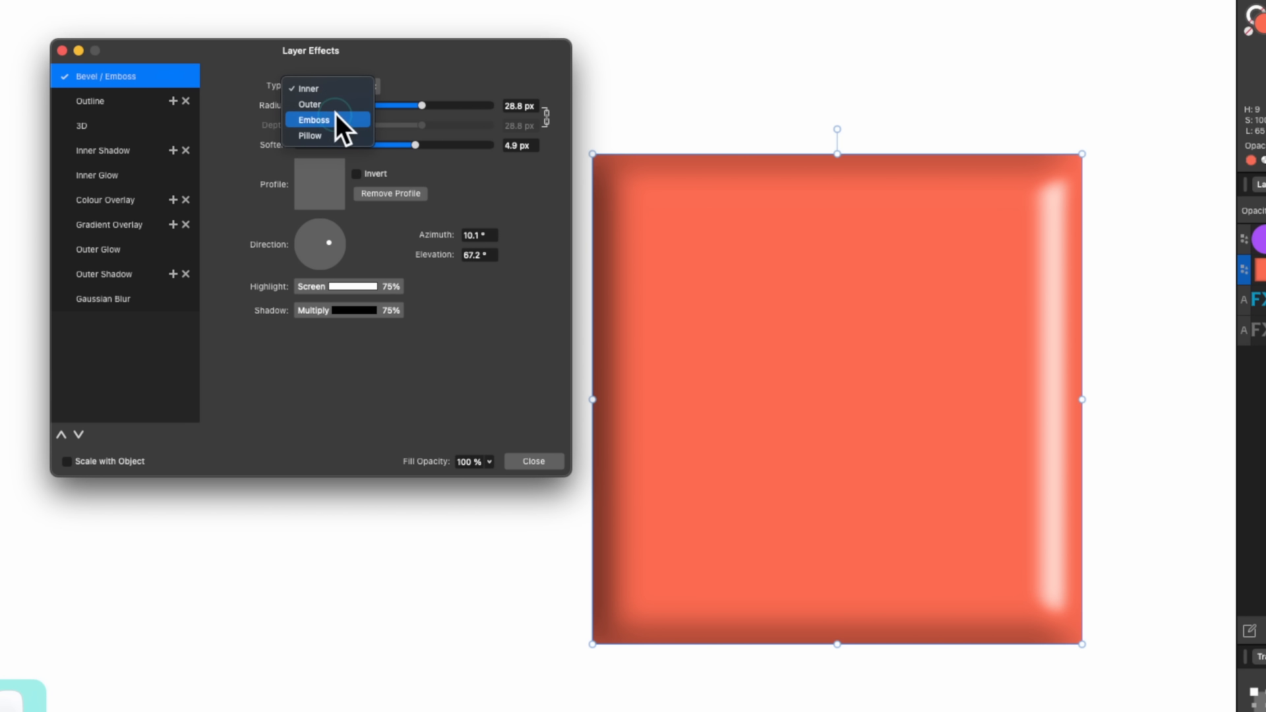
pyautogui.click(339, 91)
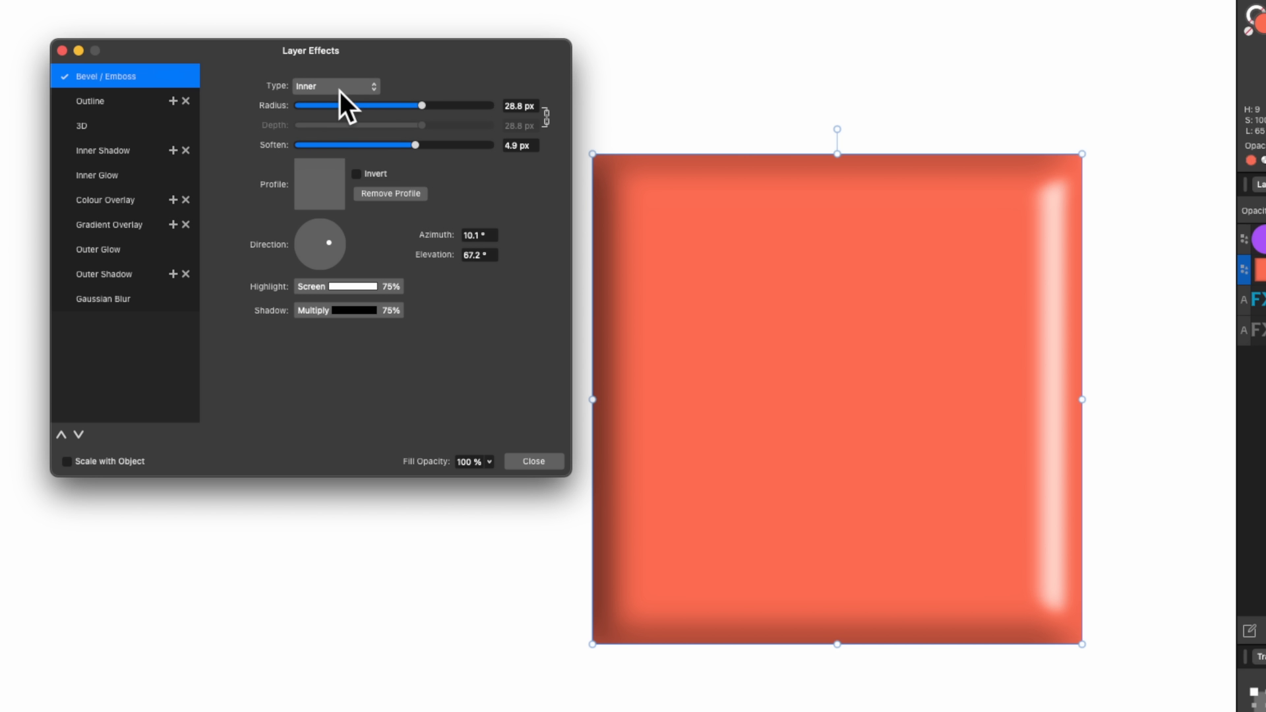
# Set the bevel radius to 20.8 px, soften to 1.1 px, azimuth to 69.5° and elevation to 73.1°, and apply the straight diagonal profile
pyautogui.moveTo(417, 106); pyautogui.dragTo(323, 155)
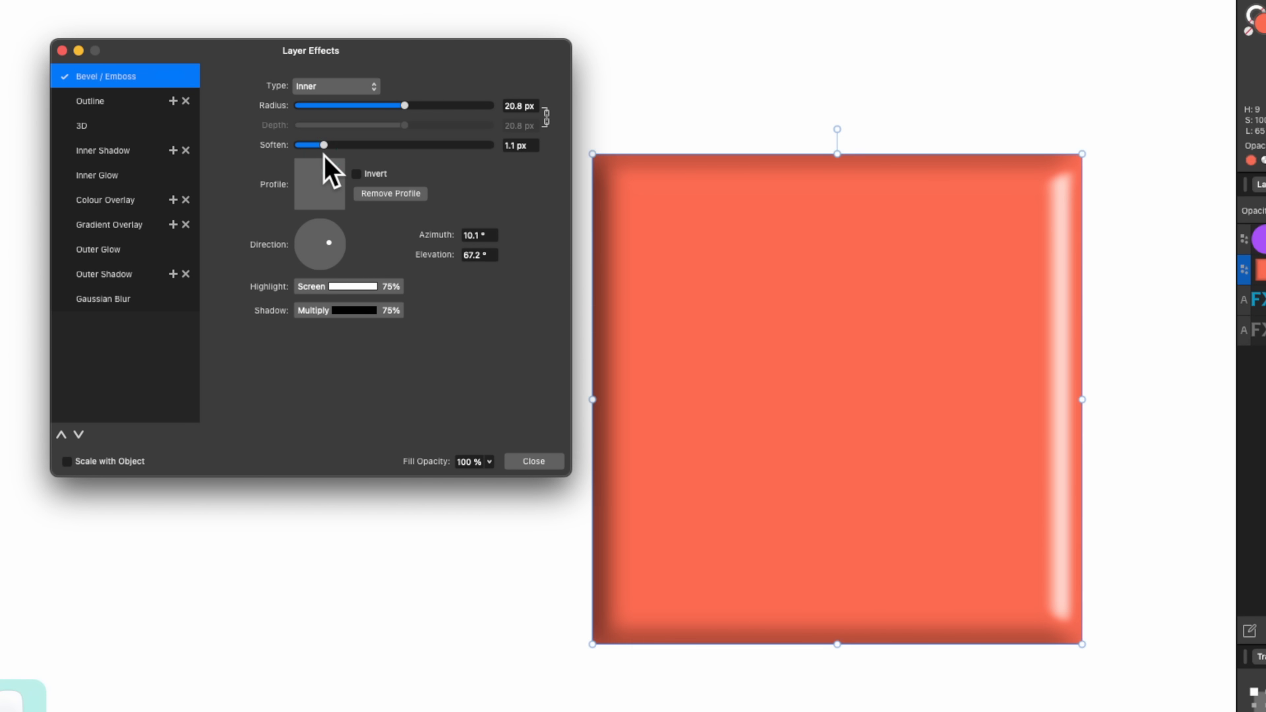
pyautogui.moveTo(334, 249)
pyautogui.mouseDown()
pyautogui.moveTo(319, 228)
pyautogui.moveTo(302, 247)
pyautogui.moveTo(331, 251)
pyautogui.moveTo(323, 236)
pyautogui.mouseUp()
pyautogui.click(318, 192)
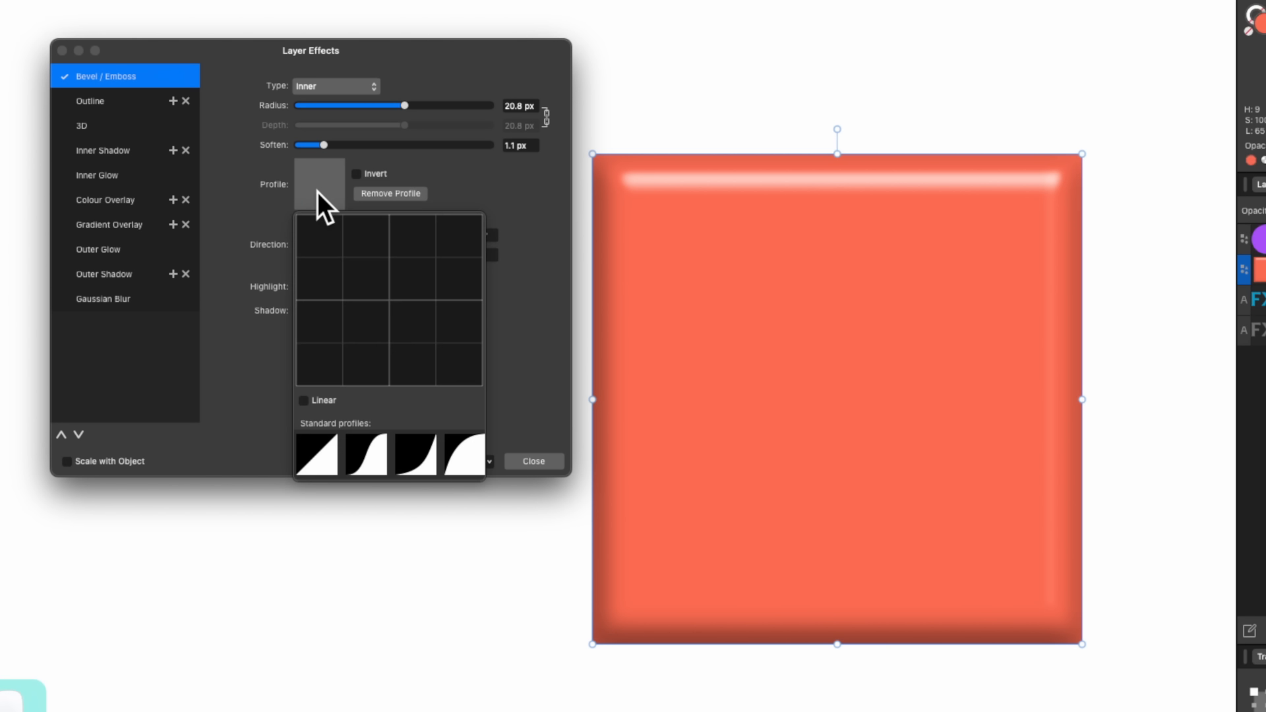
pyautogui.click(326, 446)
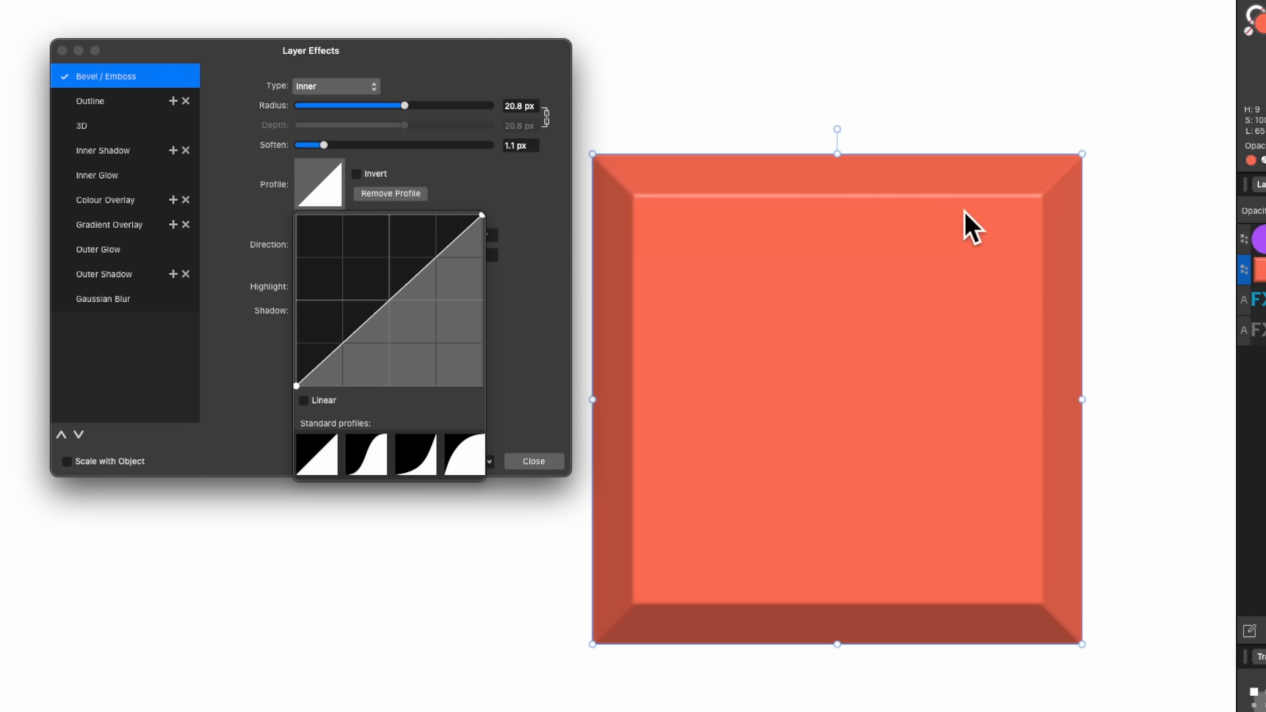
pyautogui.click(508, 176)
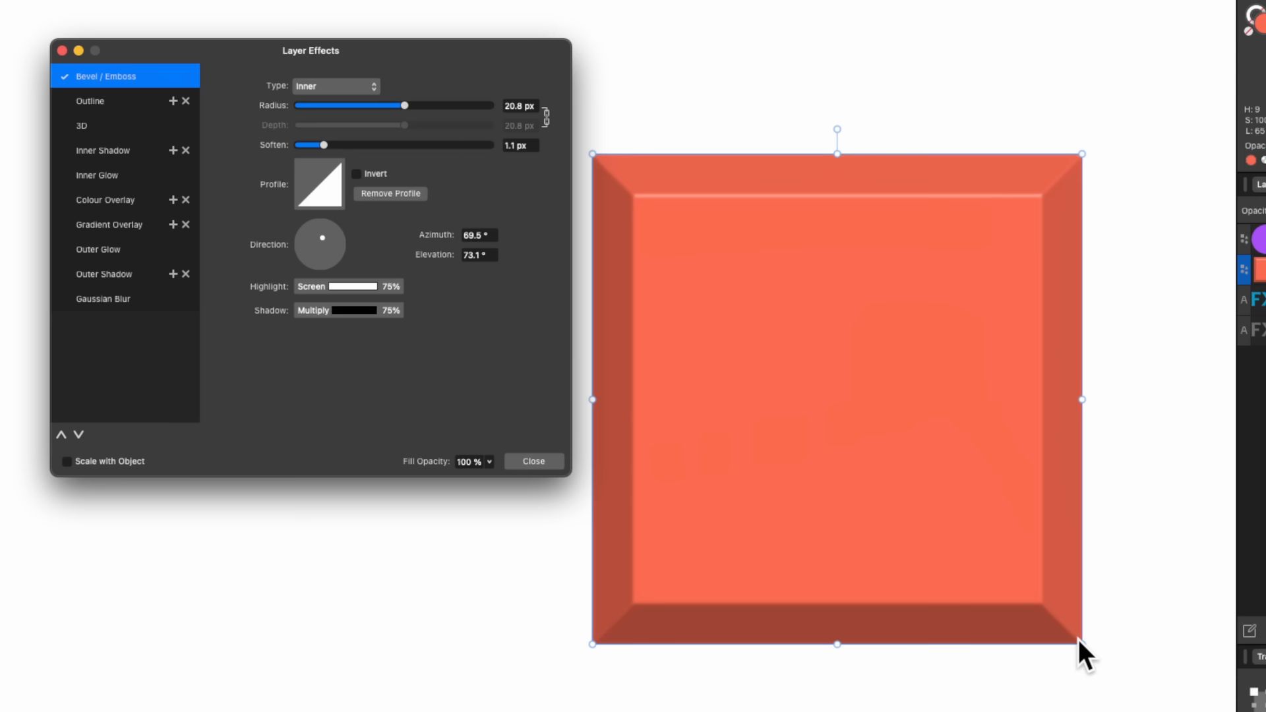
# Shrink the bevelled square from its lower-right corner without and with Scale with Object, and leave that option off
pyautogui.moveTo(1081, 643); pyautogui.dragTo(1048, 627)
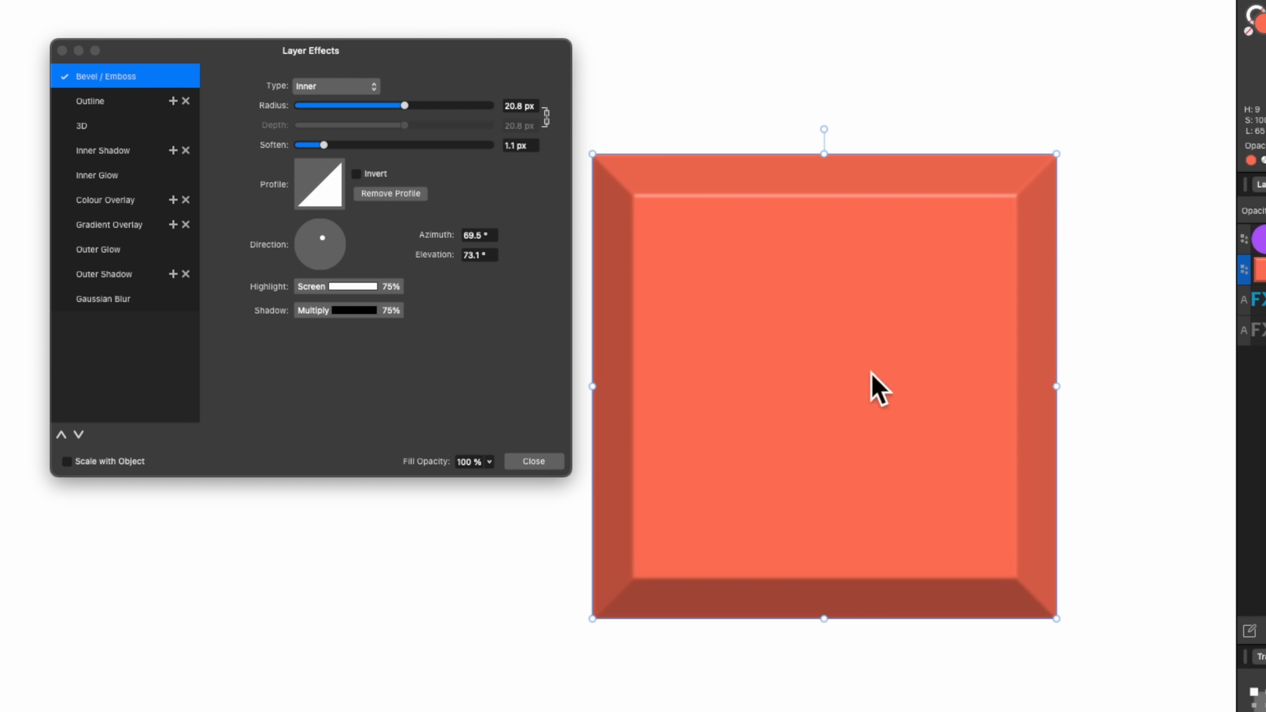
pyautogui.click(67, 461)
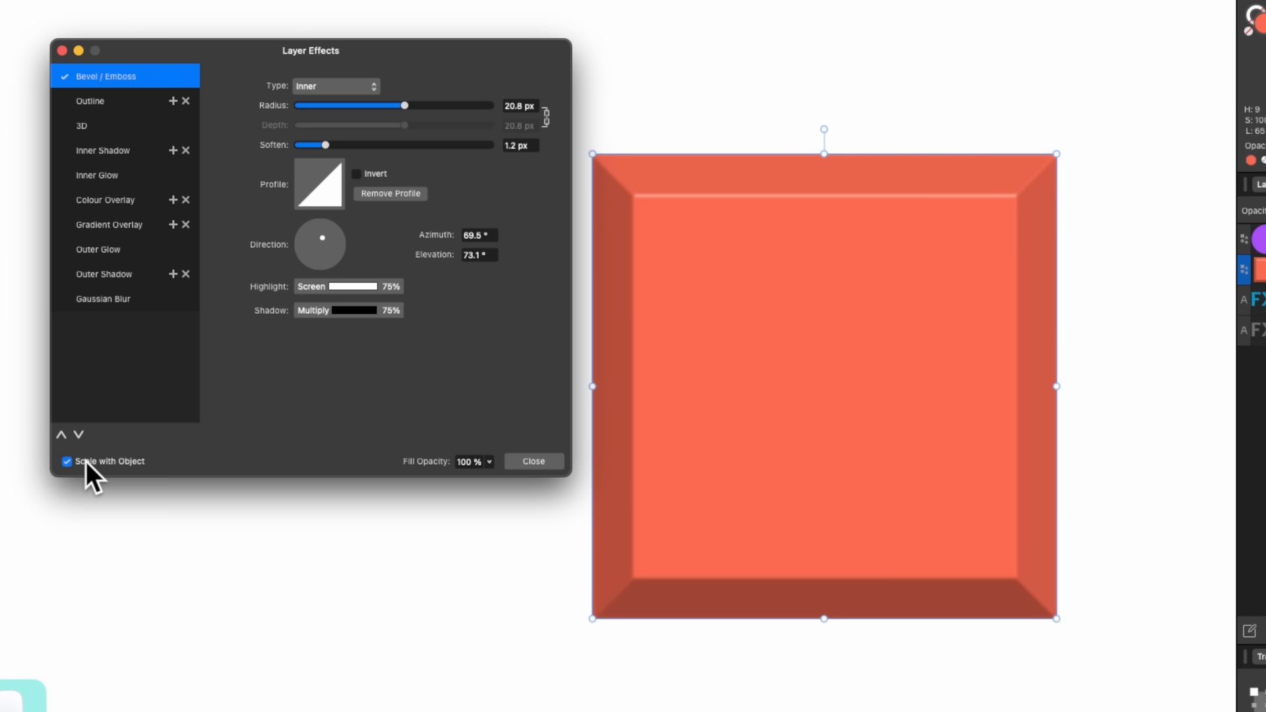
pyautogui.moveTo(1053, 618); pyautogui.dragTo(957, 597)
pyautogui.click(92, 461)
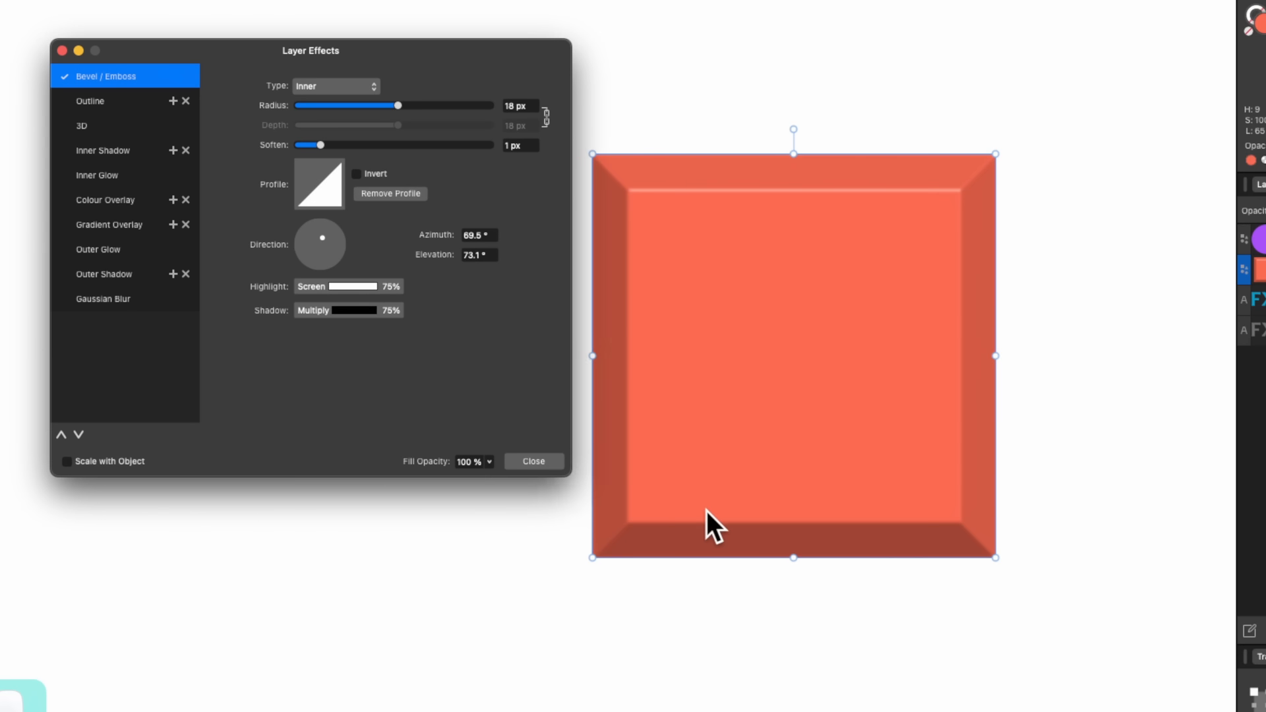
# Apply a 3D layer effect to the purple circle with a radius of 24.8 px, leaving Inner Glow off
pyautogui.hscroll(10, 706, 511)
pyautogui.hscroll(-4, 832, 438)
pyautogui.click(874, 422)
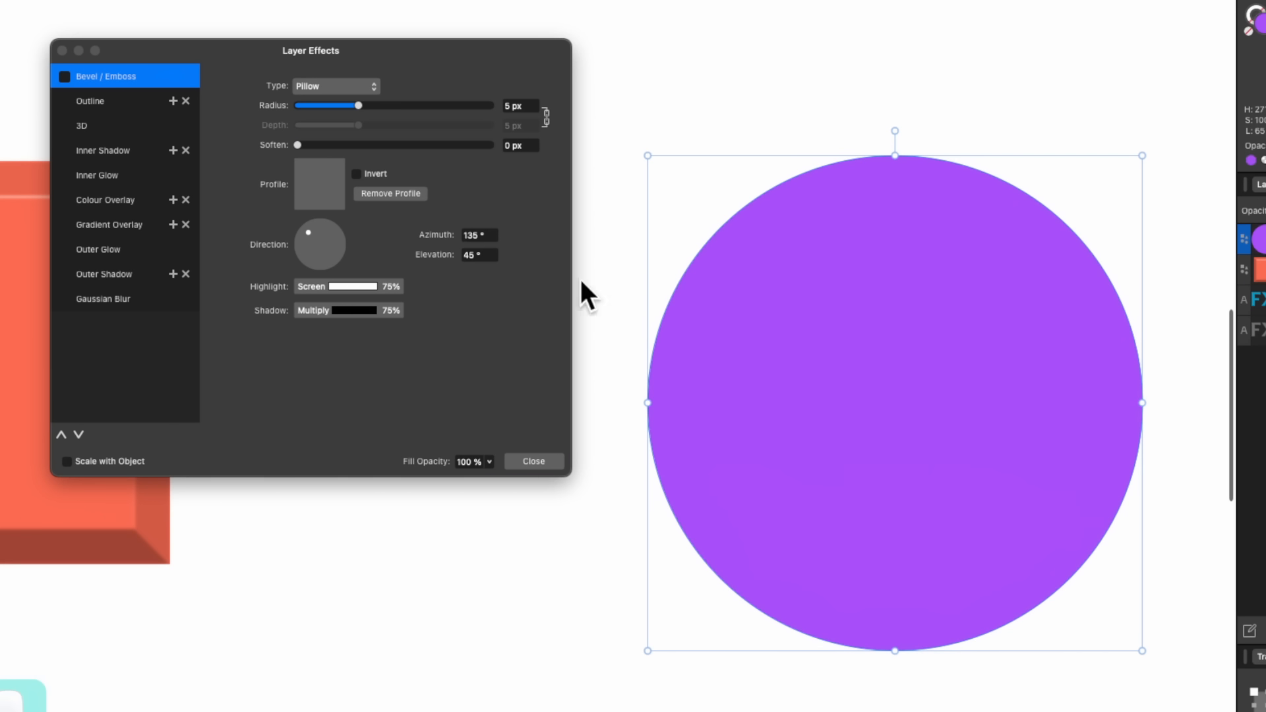
pyautogui.click(105, 176)
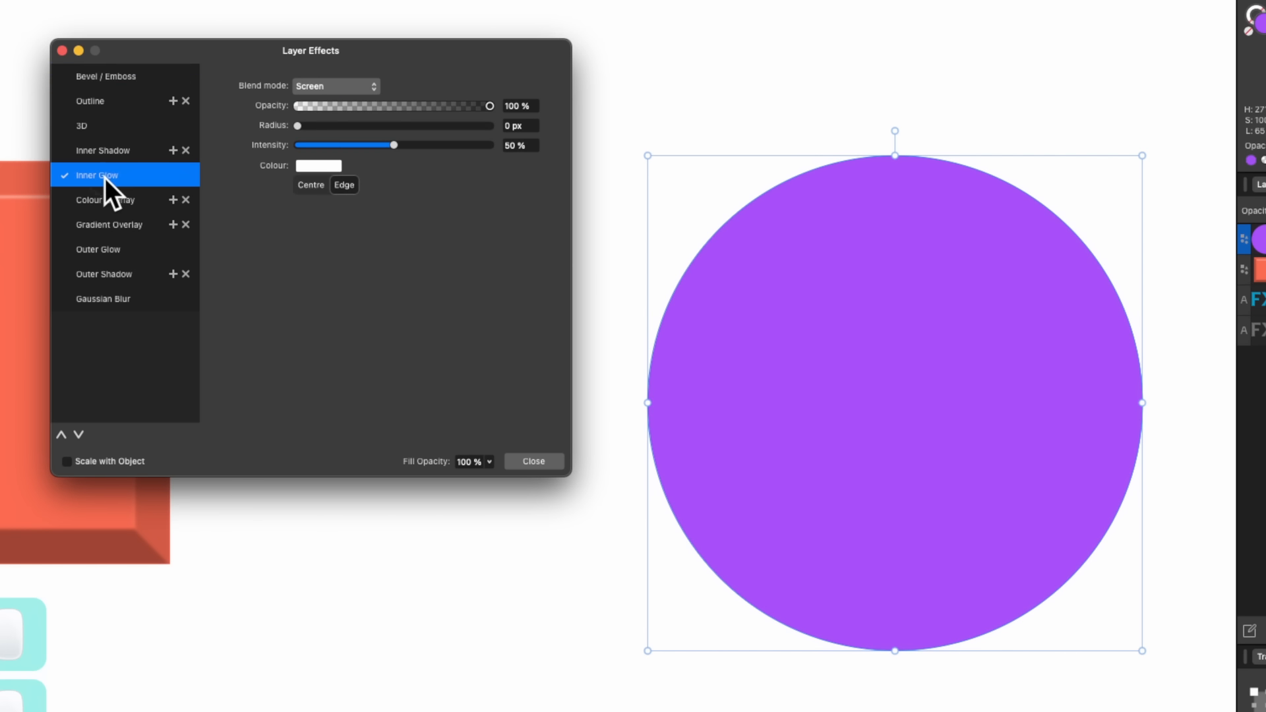
pyautogui.moveTo(308, 127); pyautogui.dragTo(283, 140)
pyautogui.click(69, 125)
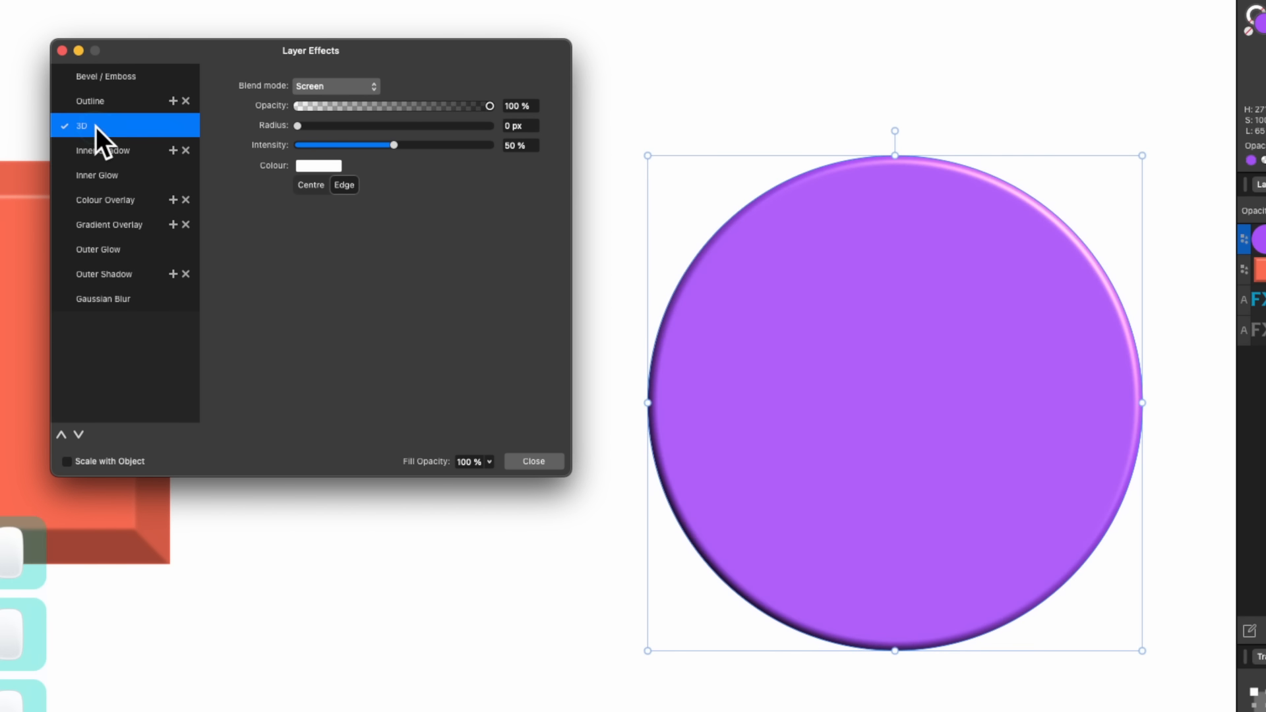
pyautogui.moveTo(352, 87)
pyautogui.mouseDown()
pyautogui.moveTo(517, 101)
pyautogui.moveTo(413, 109)
pyautogui.mouseUp()
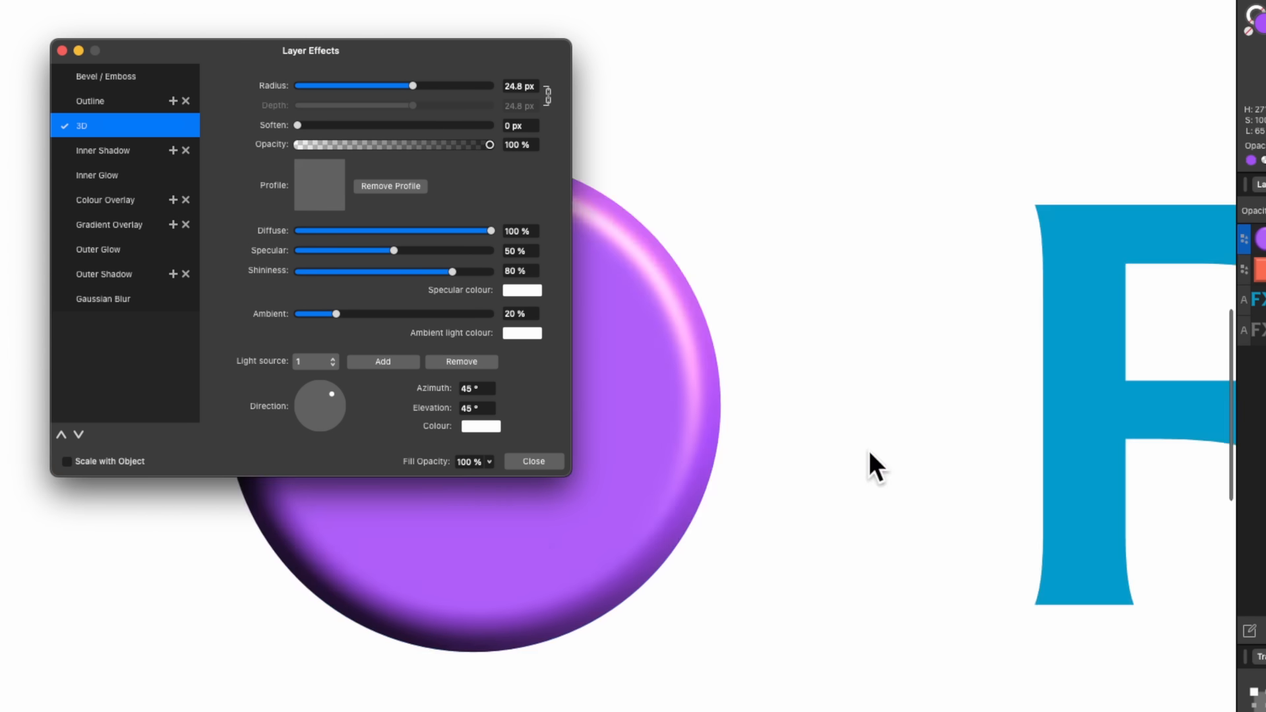
# Enable an Outer Shadow on the blue FX text and set its radius to 18.9 px
pyautogui.hscroll(-3, 974, 457)
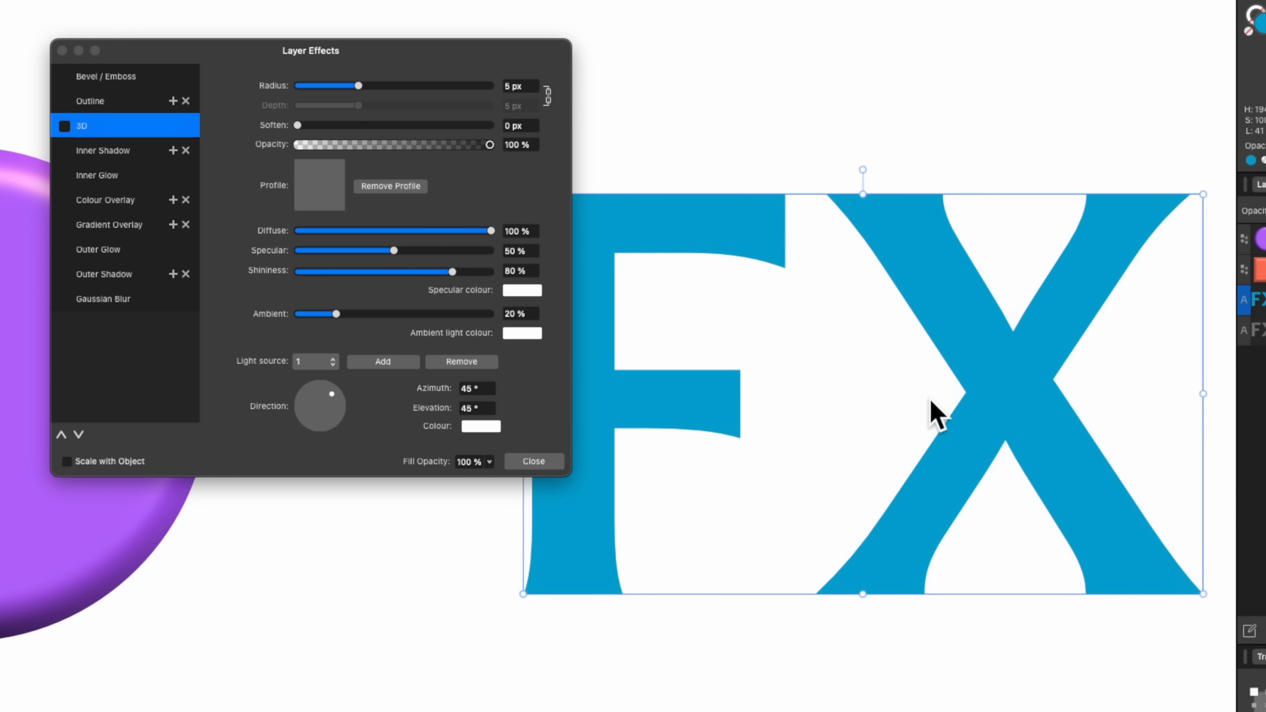
pyautogui.click(97, 272)
pyautogui.click(98, 272)
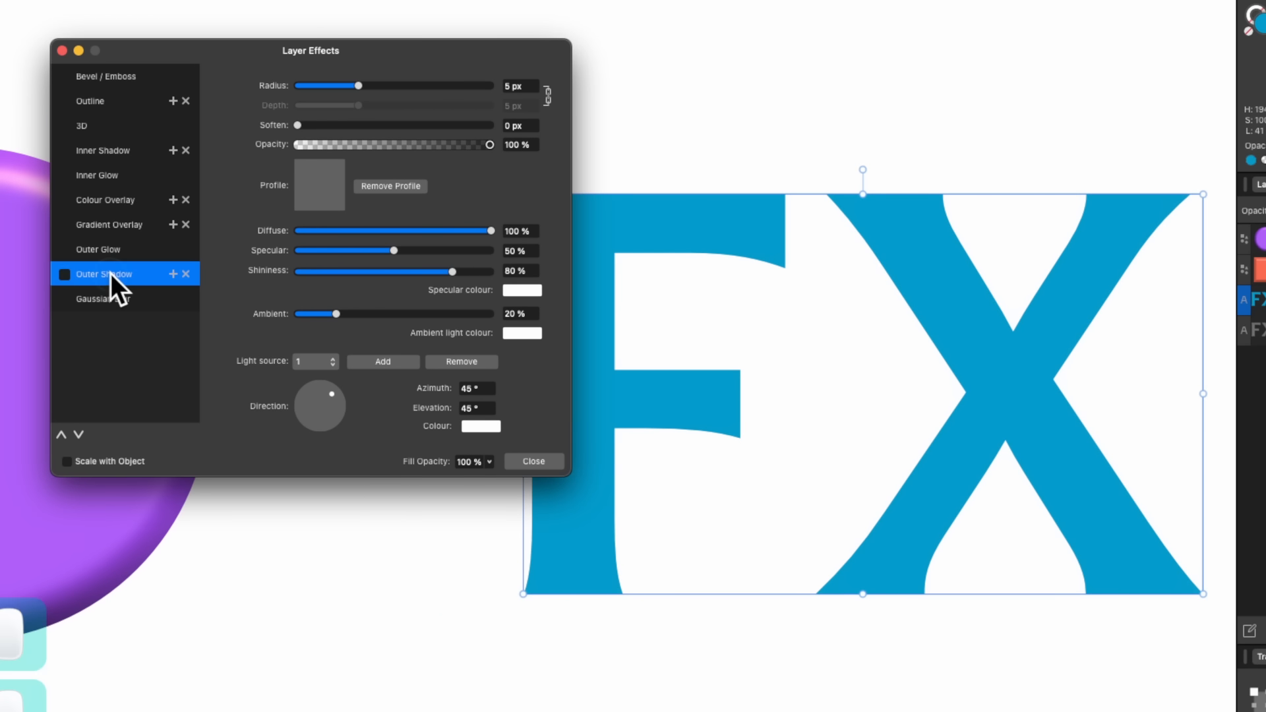
pyautogui.click(66, 275)
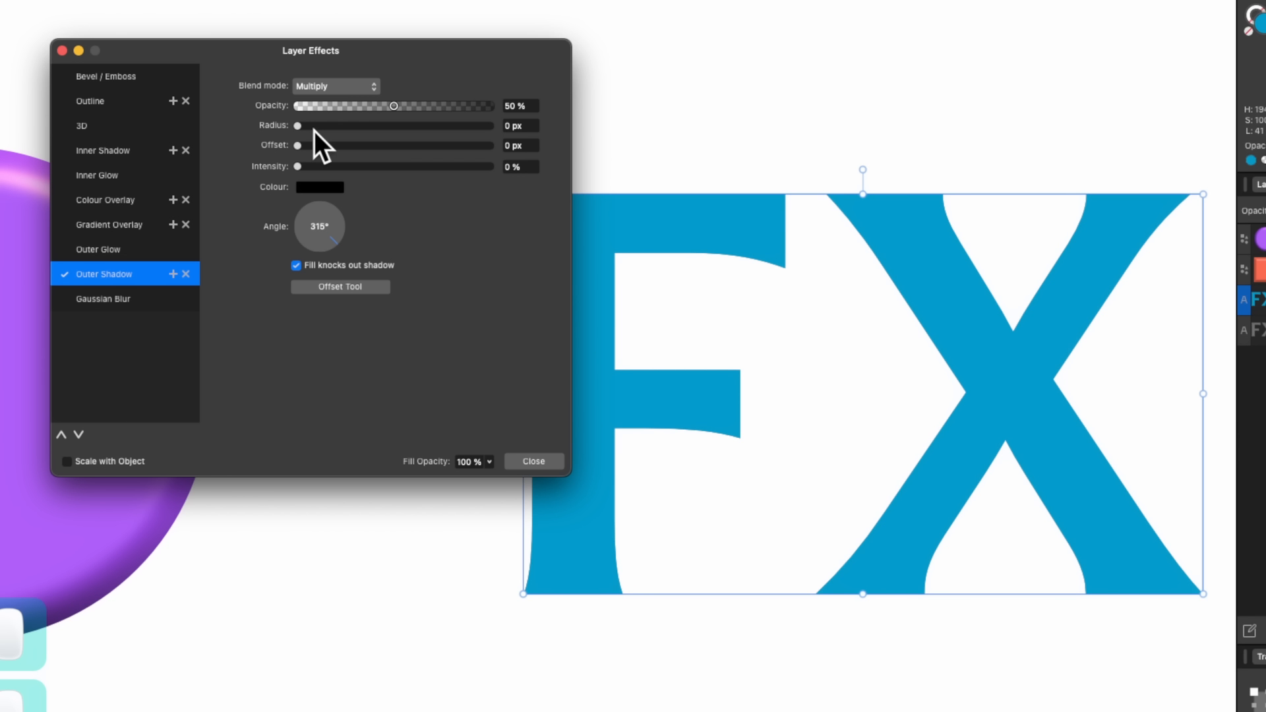
pyautogui.moveTo(314, 127); pyautogui.dragTo(401, 133)
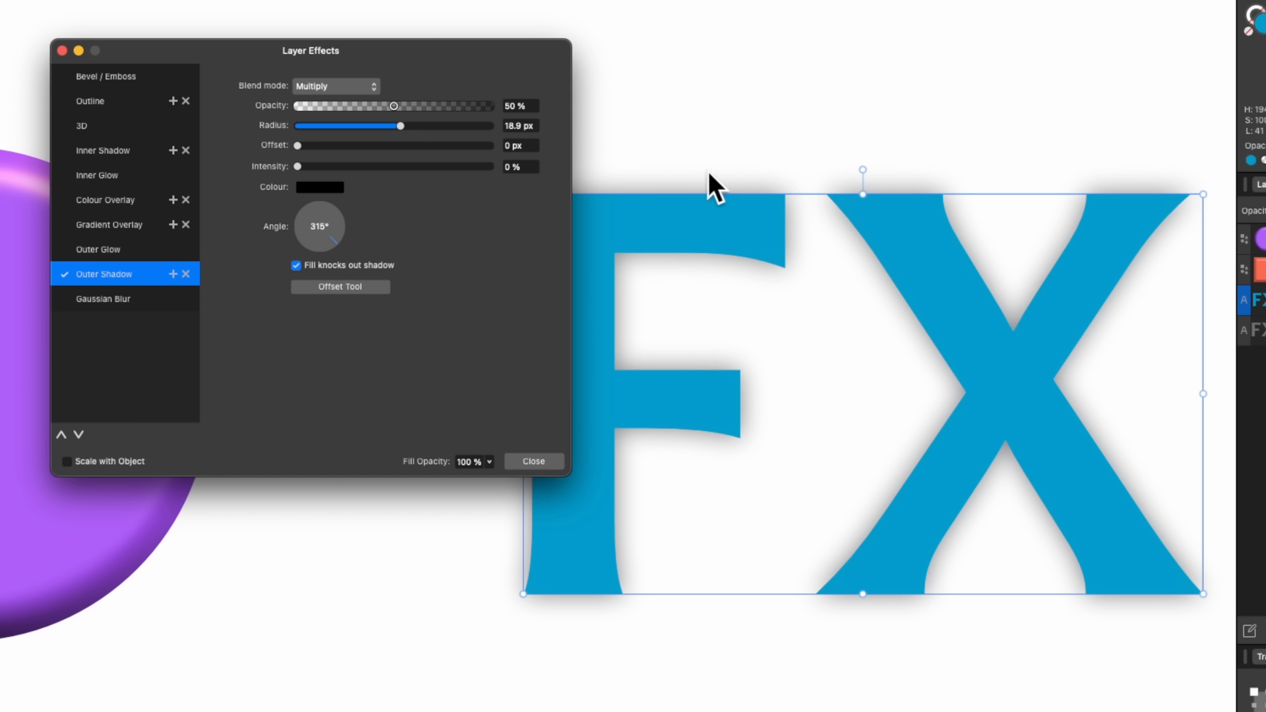
pyautogui.scroll(-2, 777, 209)
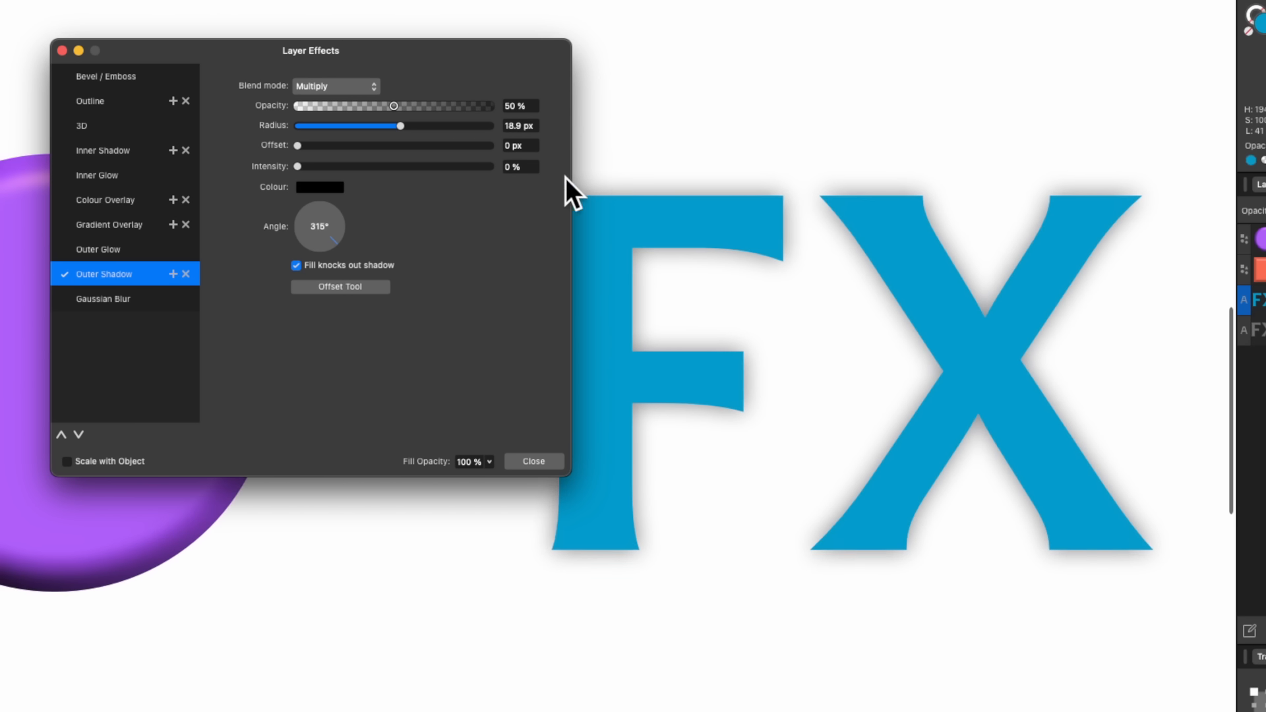
# Offset the FX text's outer shadow by about 26.6 px, adjust its angle, and close the layer effects
pyautogui.moveTo(298, 145); pyautogui.dragTo(399, 149)
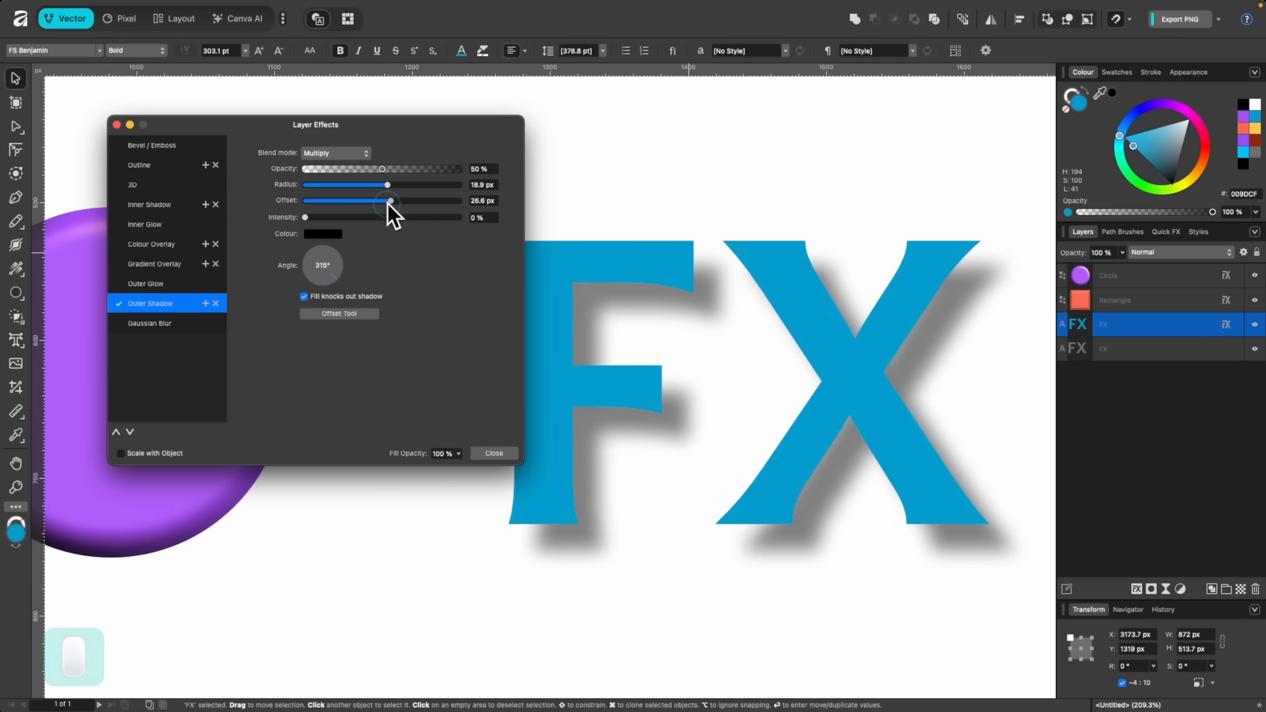
pyautogui.moveTo(388, 203)
pyautogui.mouseDown()
pyautogui.moveTo(402, 205)
pyautogui.moveTo(374, 202)
pyautogui.moveTo(392, 204)
pyautogui.mouseUp()
pyautogui.moveTo(326, 273); pyautogui.dragTo(354, 284)
pyautogui.click(494, 453)
# Try the Default styles Unicorn, Lunar, Scribbler, Squirm, Vintage and Halftone on the inverted purple triangle, and keep Phoenix
pyautogui.scroll(-5, 588, 469)
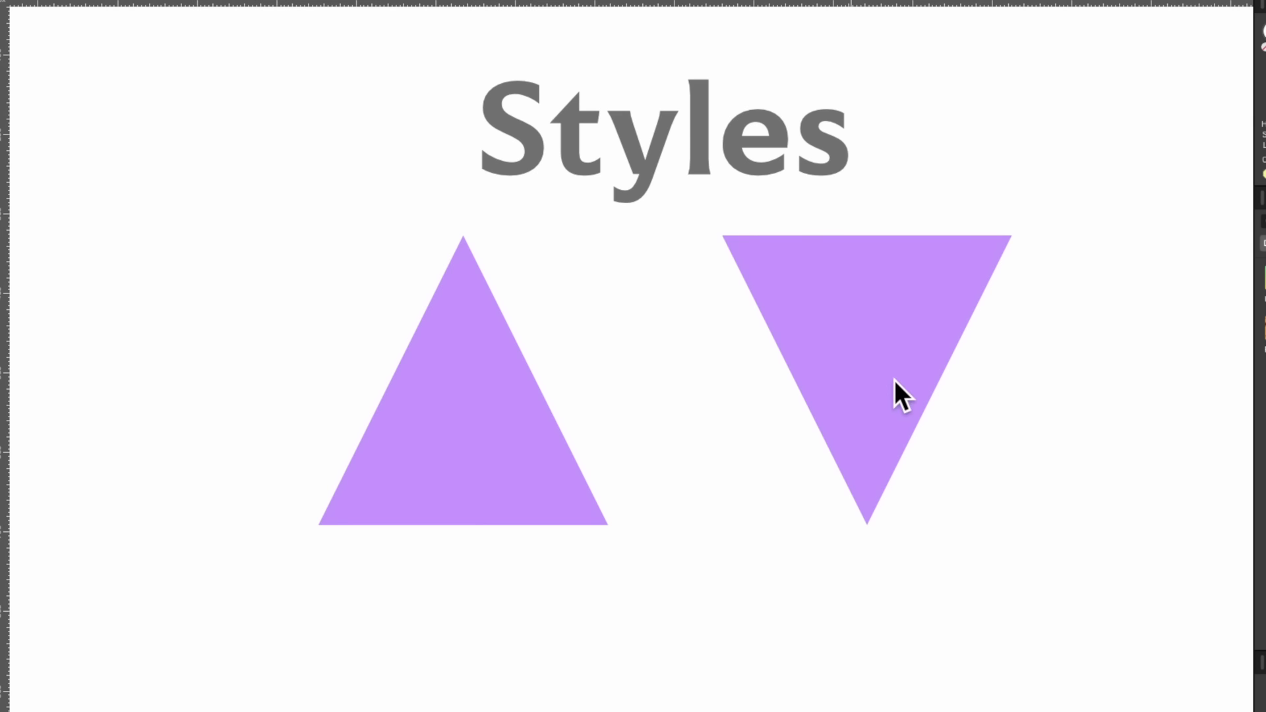
pyautogui.click(894, 380)
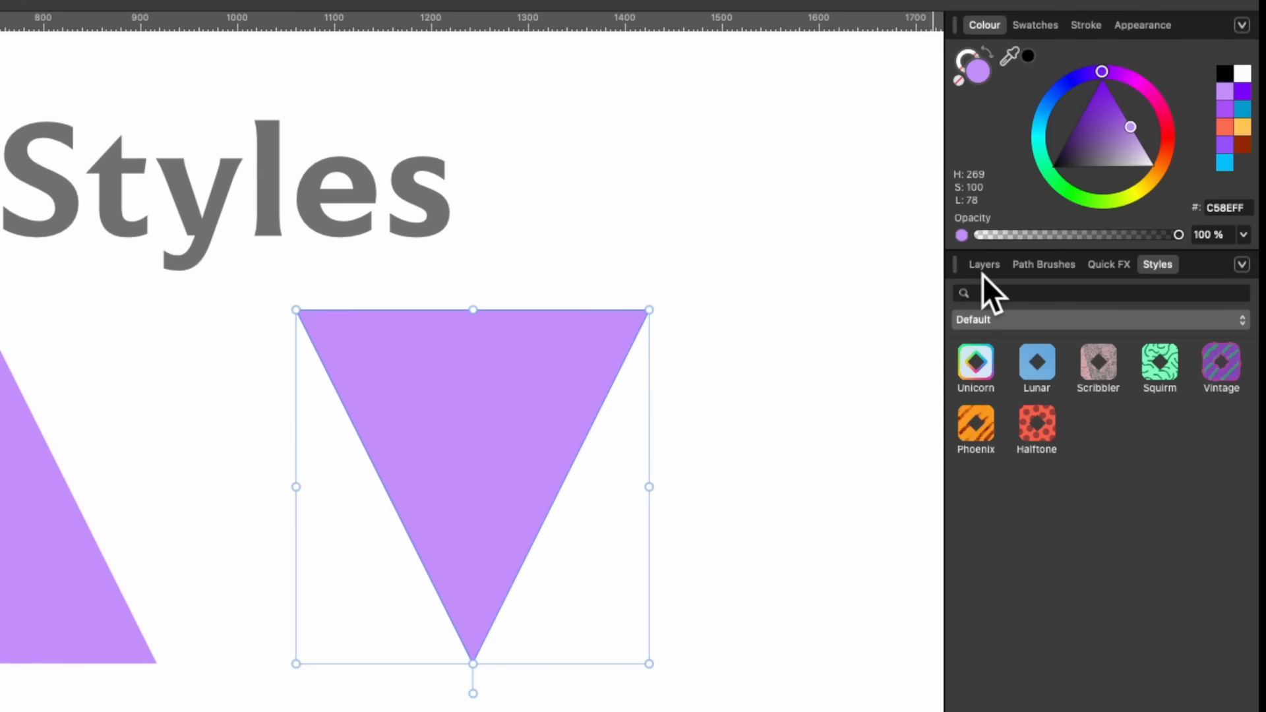
pyautogui.click(1082, 236)
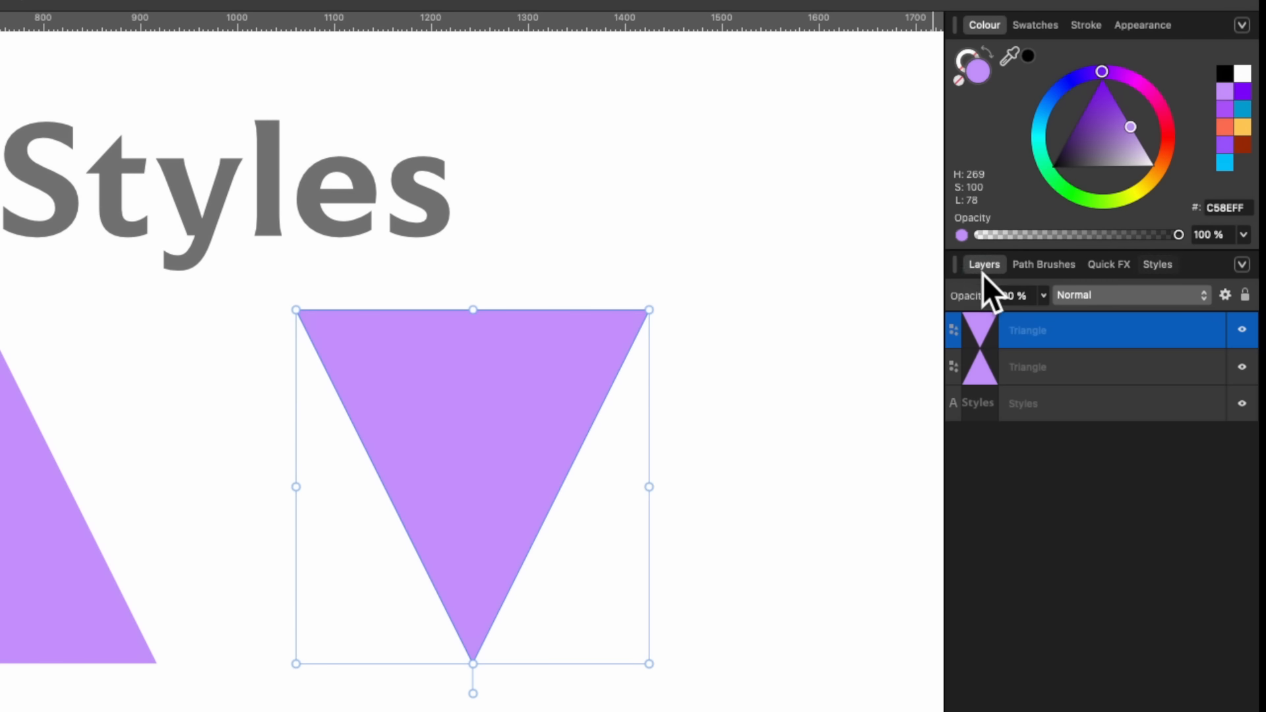
pyautogui.click(1159, 267)
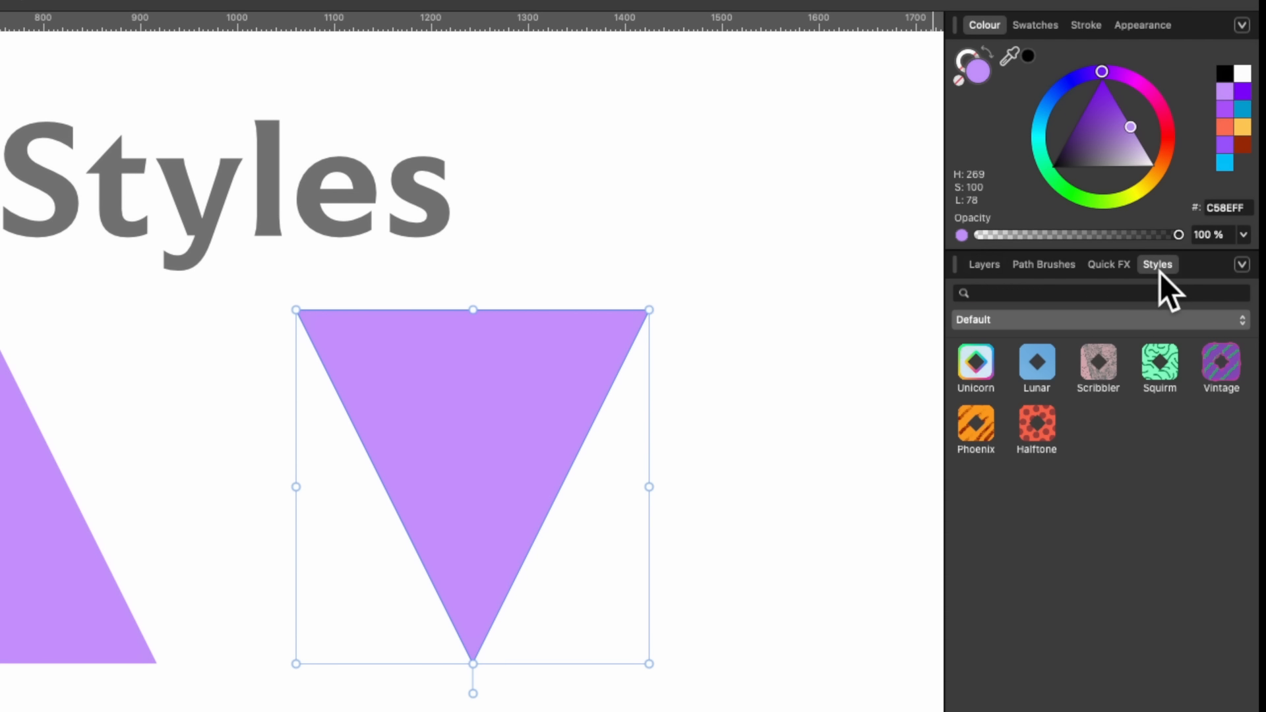
pyautogui.click(982, 357)
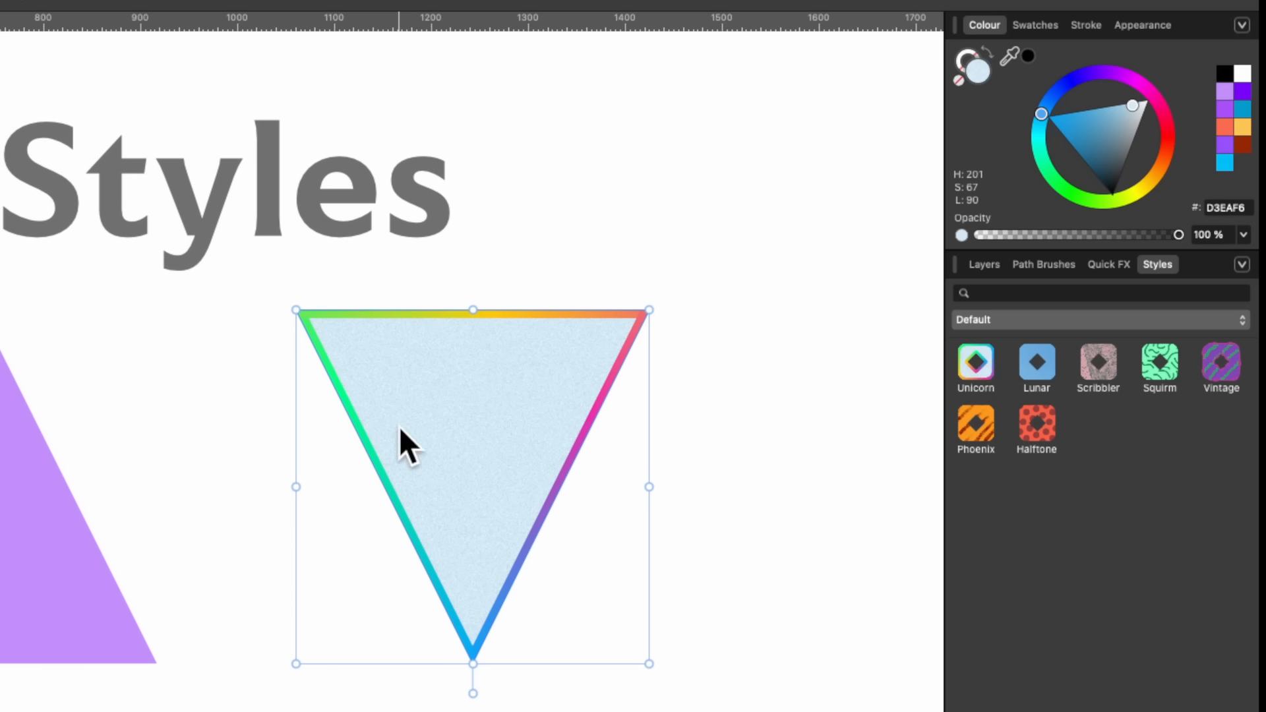
pyautogui.click(1040, 375)
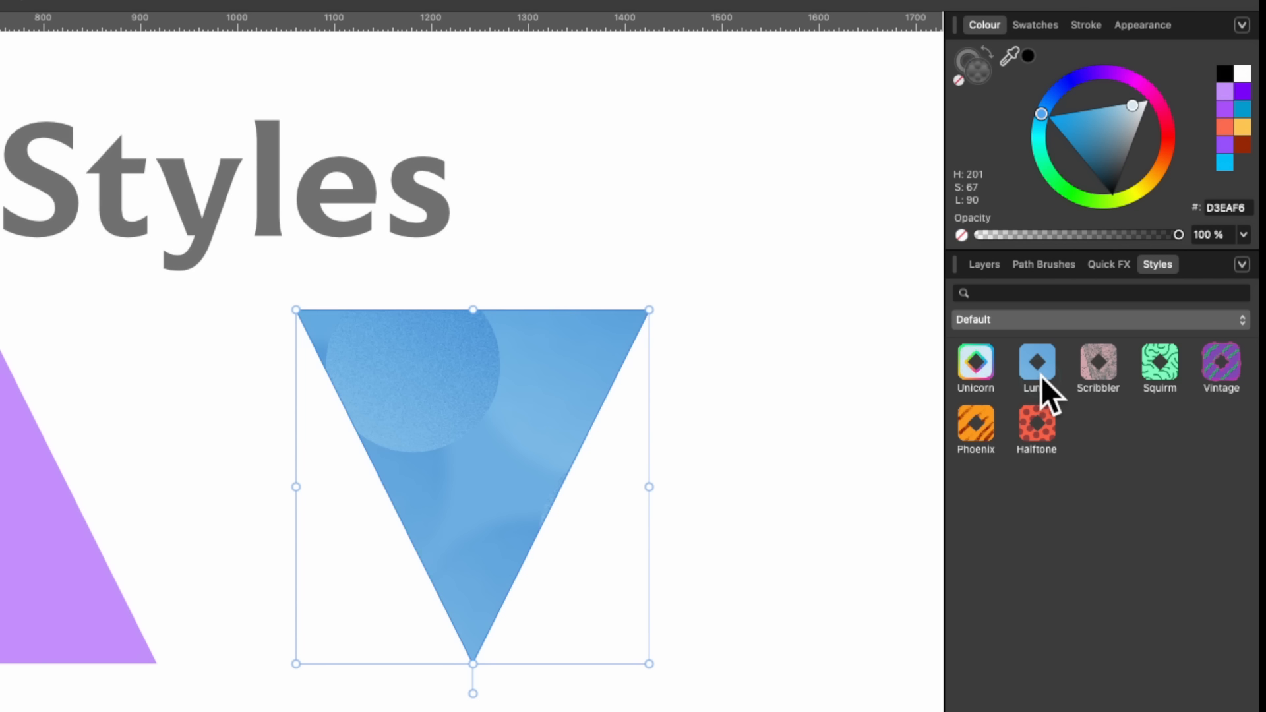
pyautogui.click(1113, 367)
pyautogui.click(1155, 373)
pyautogui.click(1210, 369)
pyautogui.click(1036, 412)
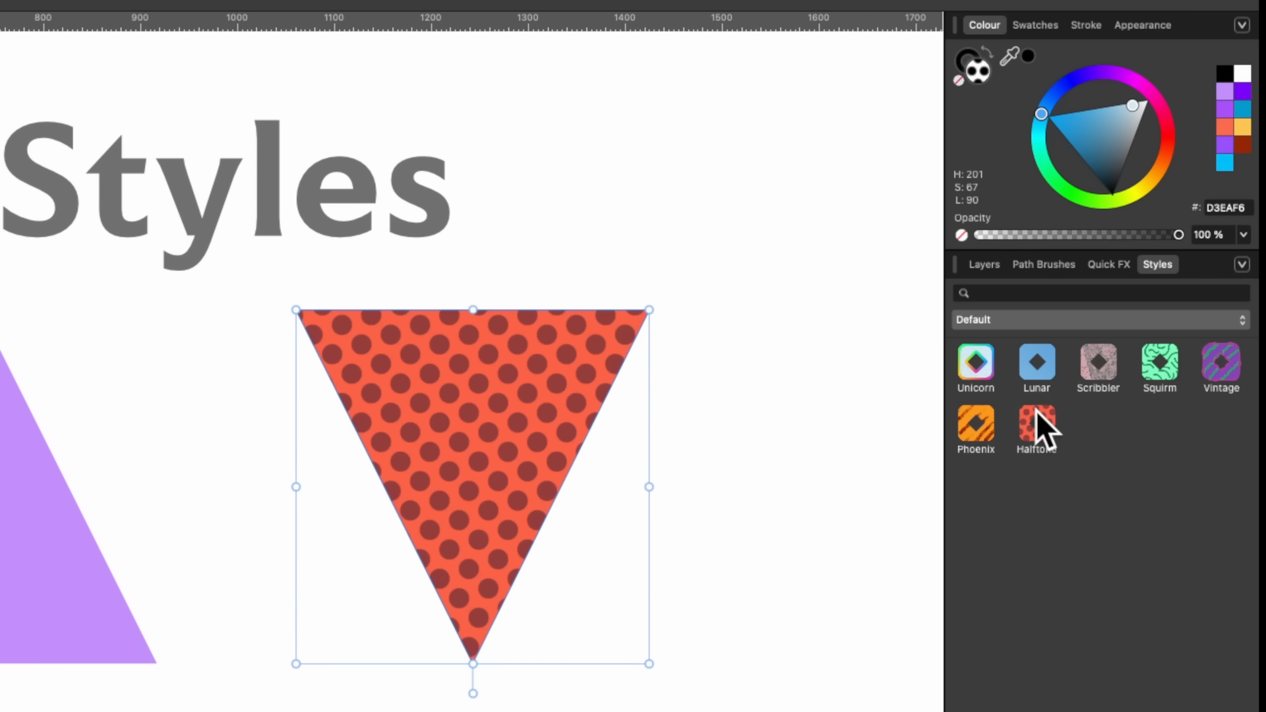
pyautogui.click(974, 431)
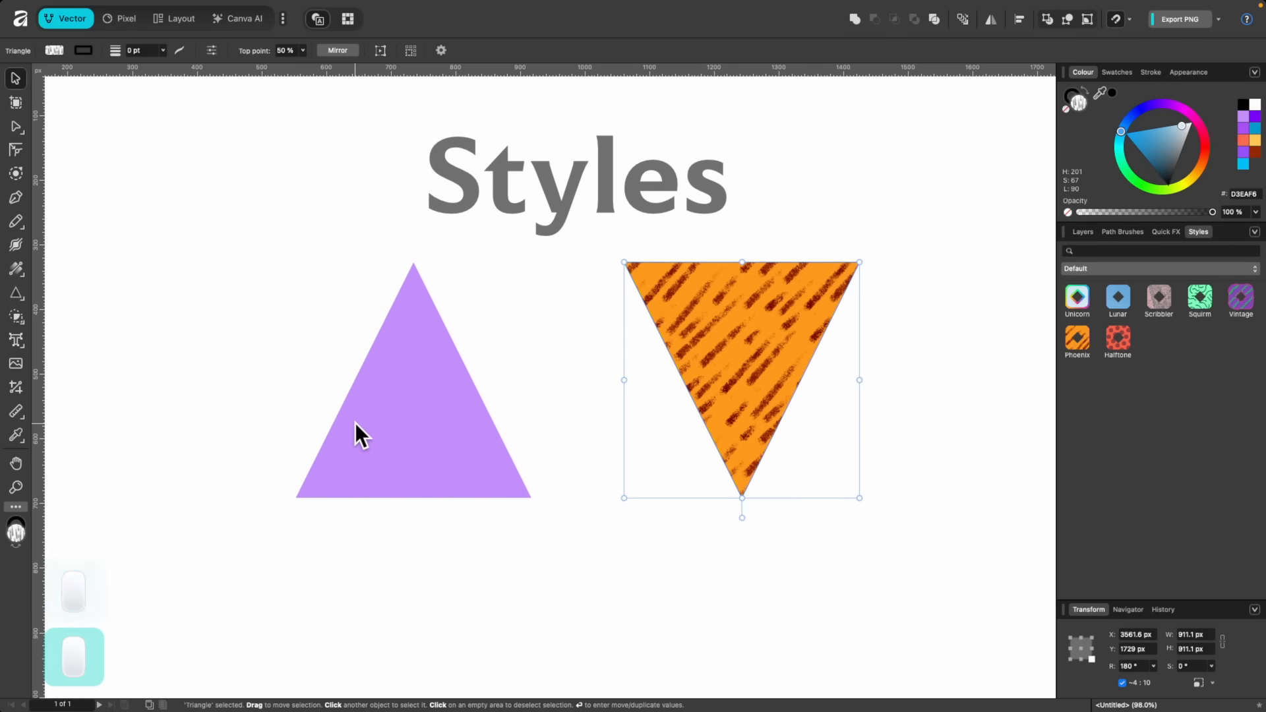
# Switch to Tropical Creator Kit Styles - Artistwright for the upright triangle and try Sky 1, Sky 2, Ocean 4 and Grass 1
pyautogui.click(356, 433)
pyautogui.click(1085, 270)
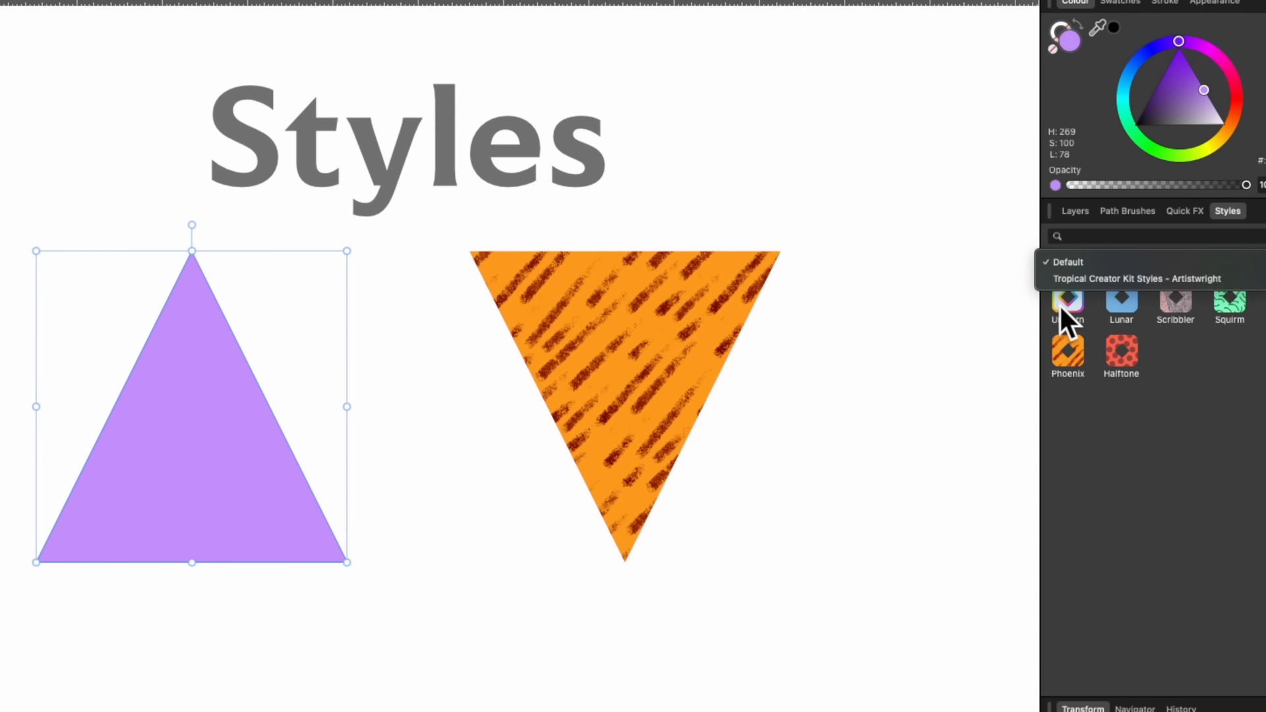
pyautogui.click(1087, 279)
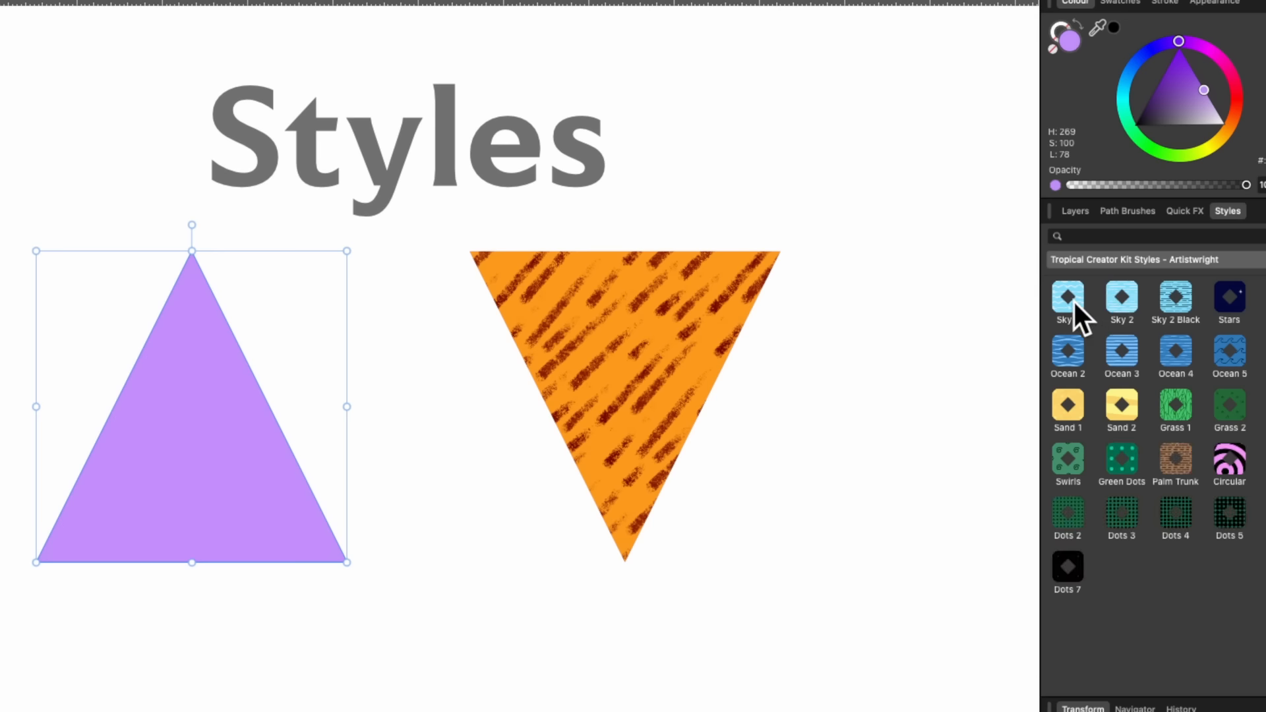
pyautogui.click(1069, 298)
pyautogui.click(1125, 298)
pyautogui.click(1174, 353)
pyautogui.click(1177, 402)
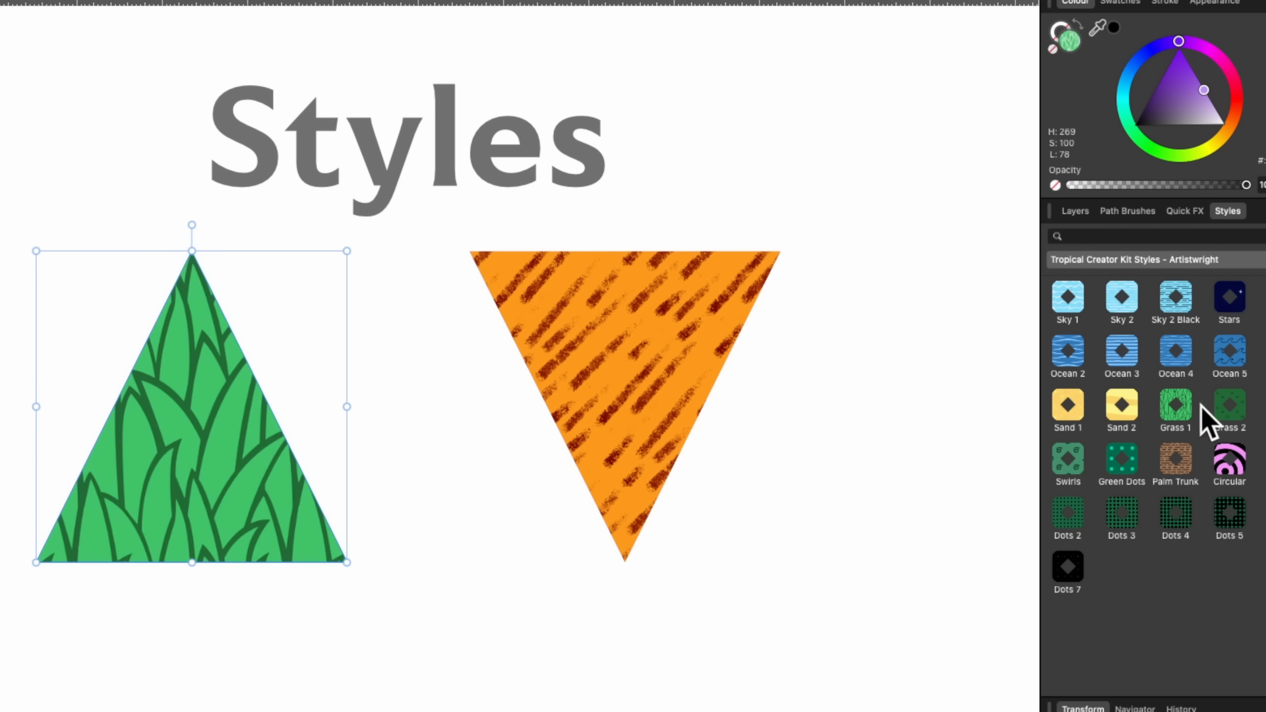
# Try the Grass 2, Circular, Palm Trunk, Green Dots and Swirls styles on the upright triangle, and keep Dots 2
pyautogui.click(1229, 405)
pyautogui.click(1229, 461)
pyautogui.click(1172, 463)
pyautogui.click(1122, 461)
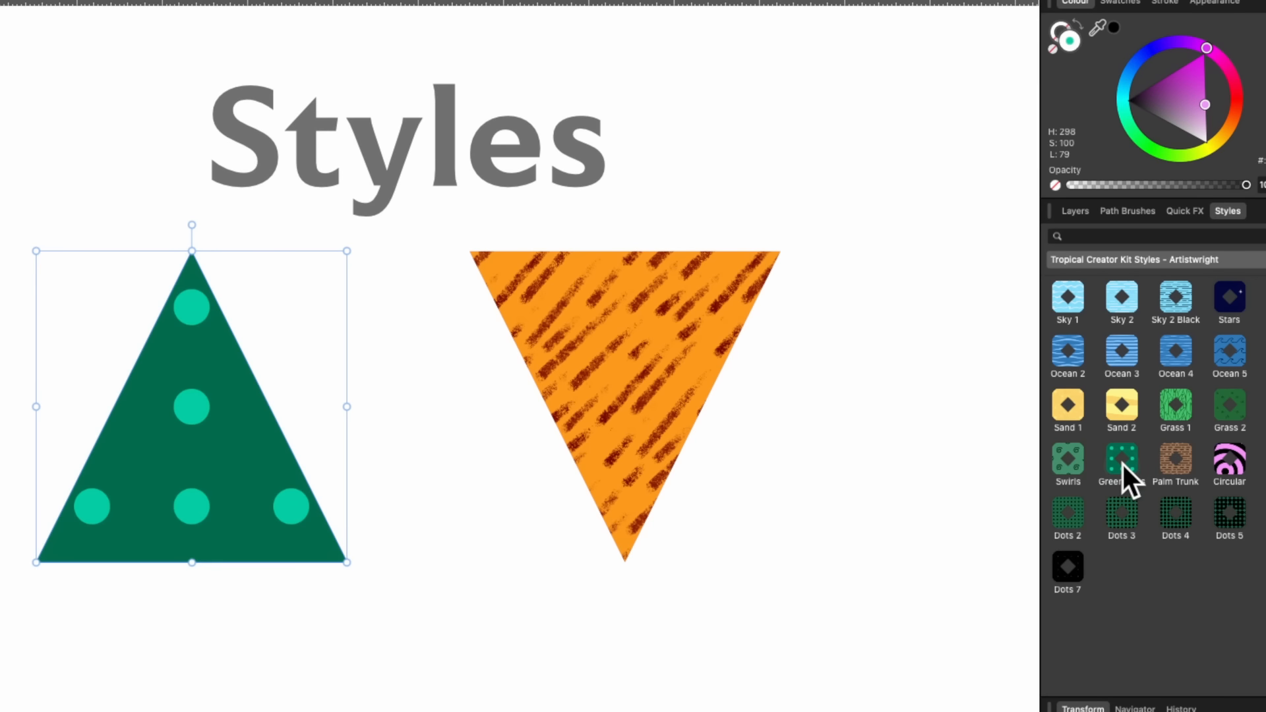
pyautogui.click(1068, 463)
pyautogui.click(1070, 515)
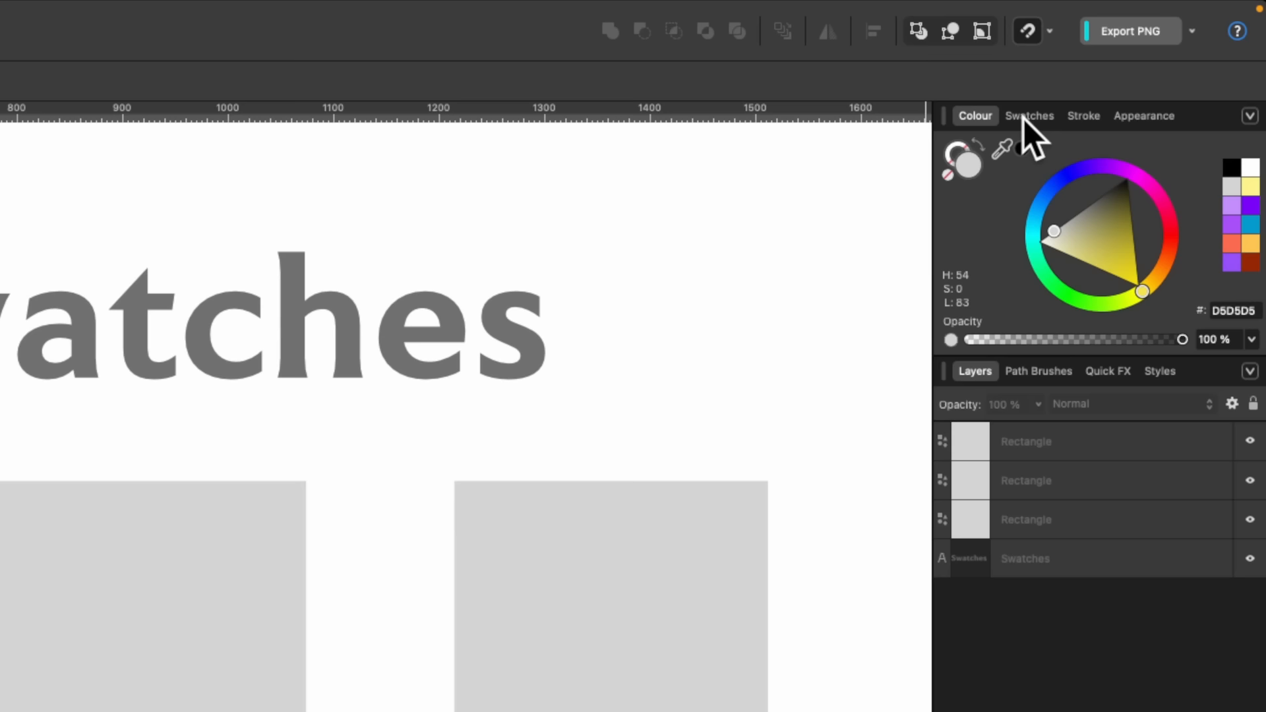
# Fill the three grey squares from the Colours swatches: right one red, middle one lime green, left one muted green
pyautogui.click(1026, 117)
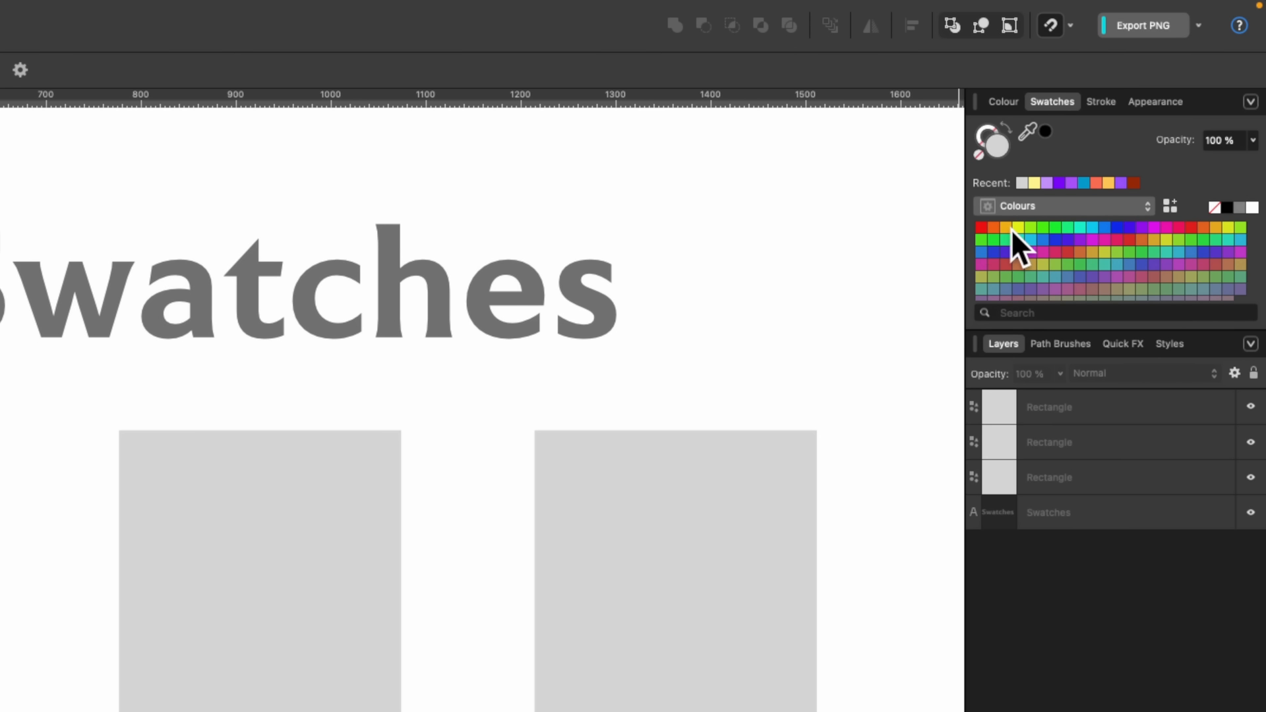
pyautogui.click(722, 495)
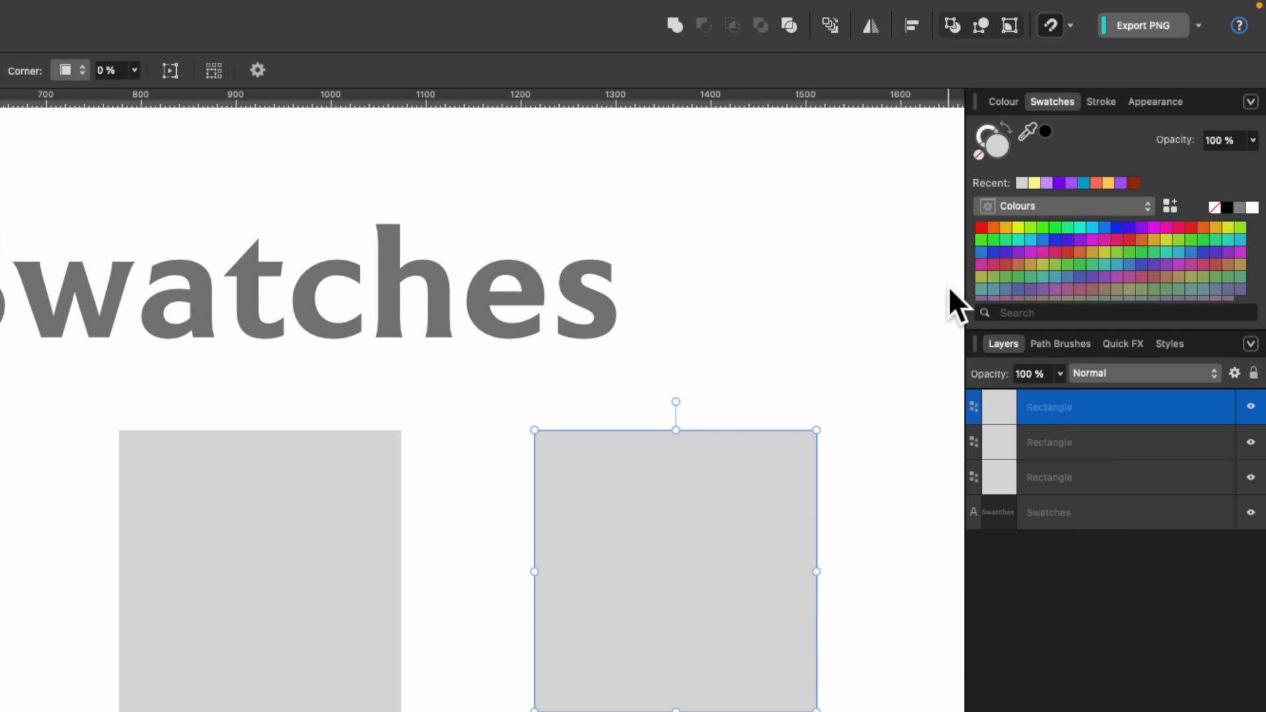
pyautogui.click(981, 228)
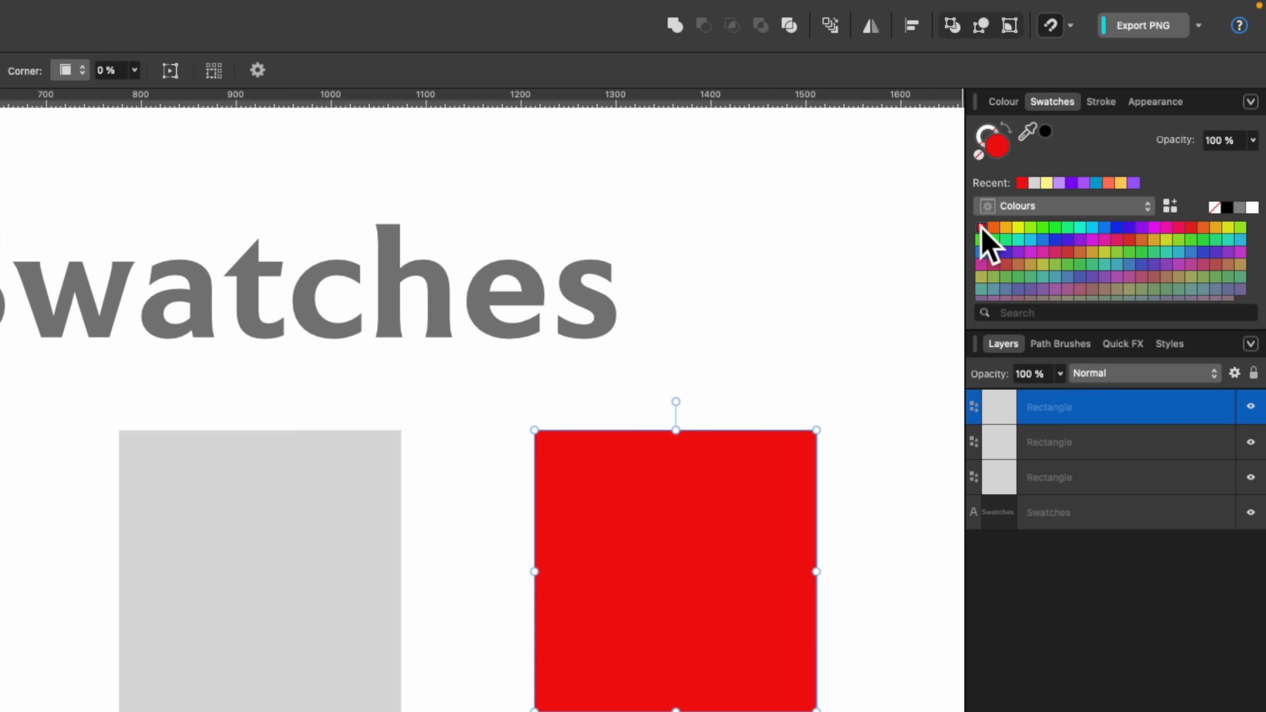
pyautogui.click(331, 542)
pyautogui.click(1029, 227)
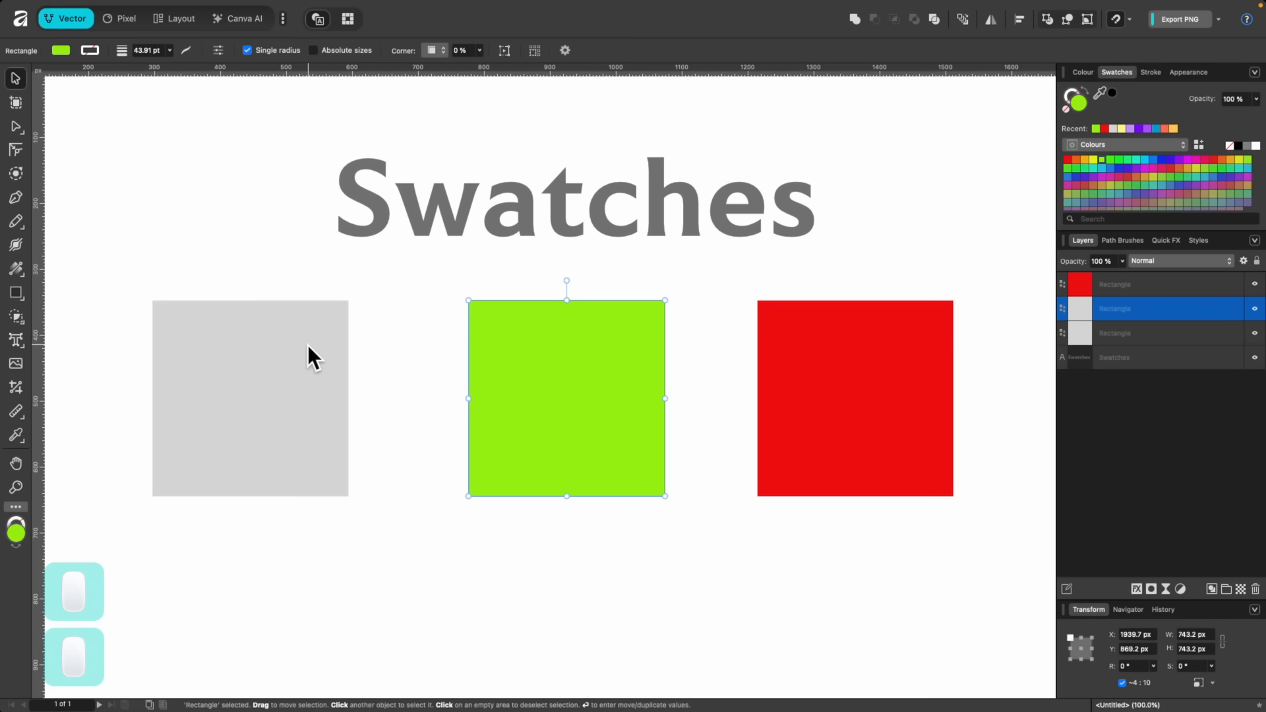
pyautogui.click(308, 345)
pyautogui.click(1158, 179)
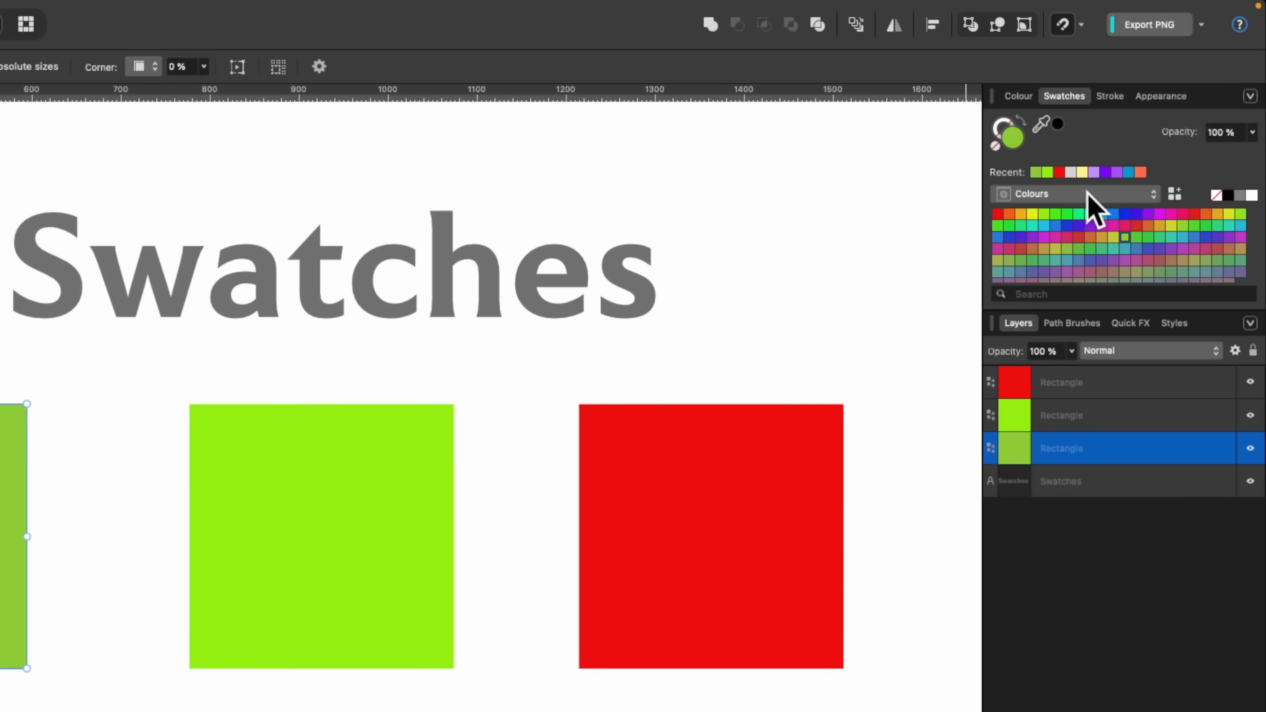
# Look through the Gradients, Greys and AW Frosting swatch palettes, return to Colours, and open the palette management options
pyautogui.click(1081, 193)
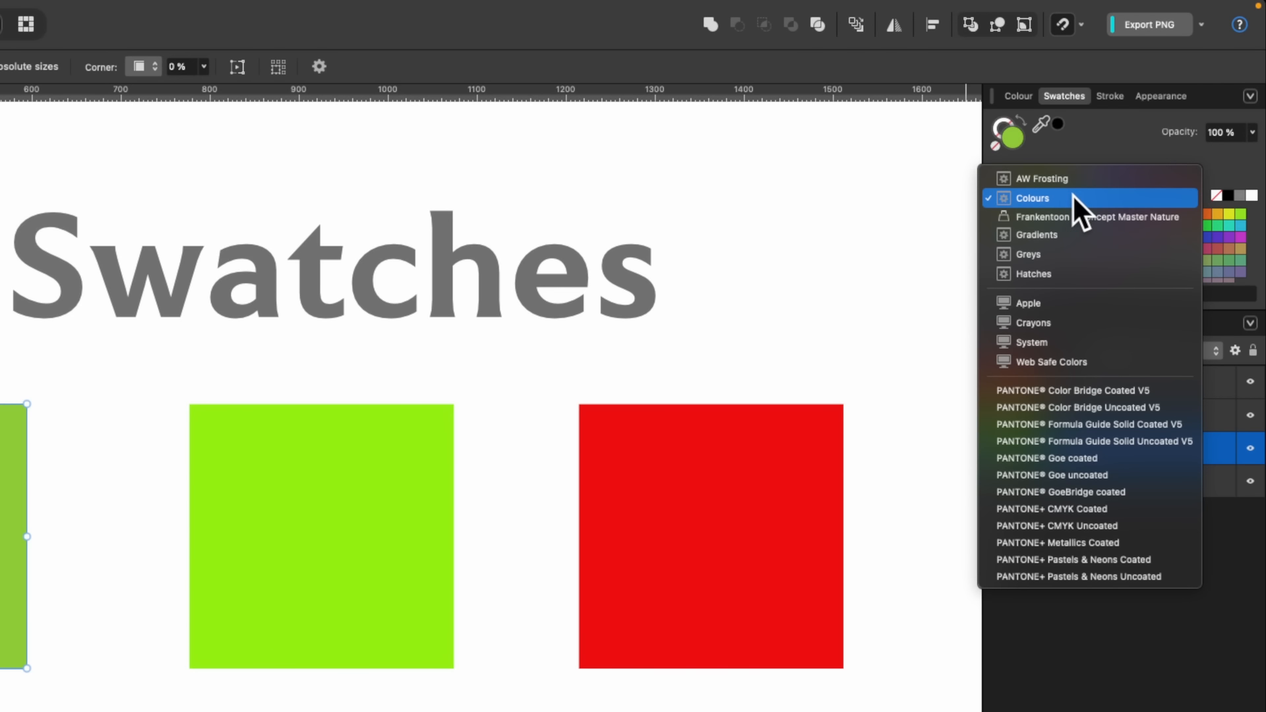
pyautogui.click(1082, 236)
pyautogui.click(1086, 191)
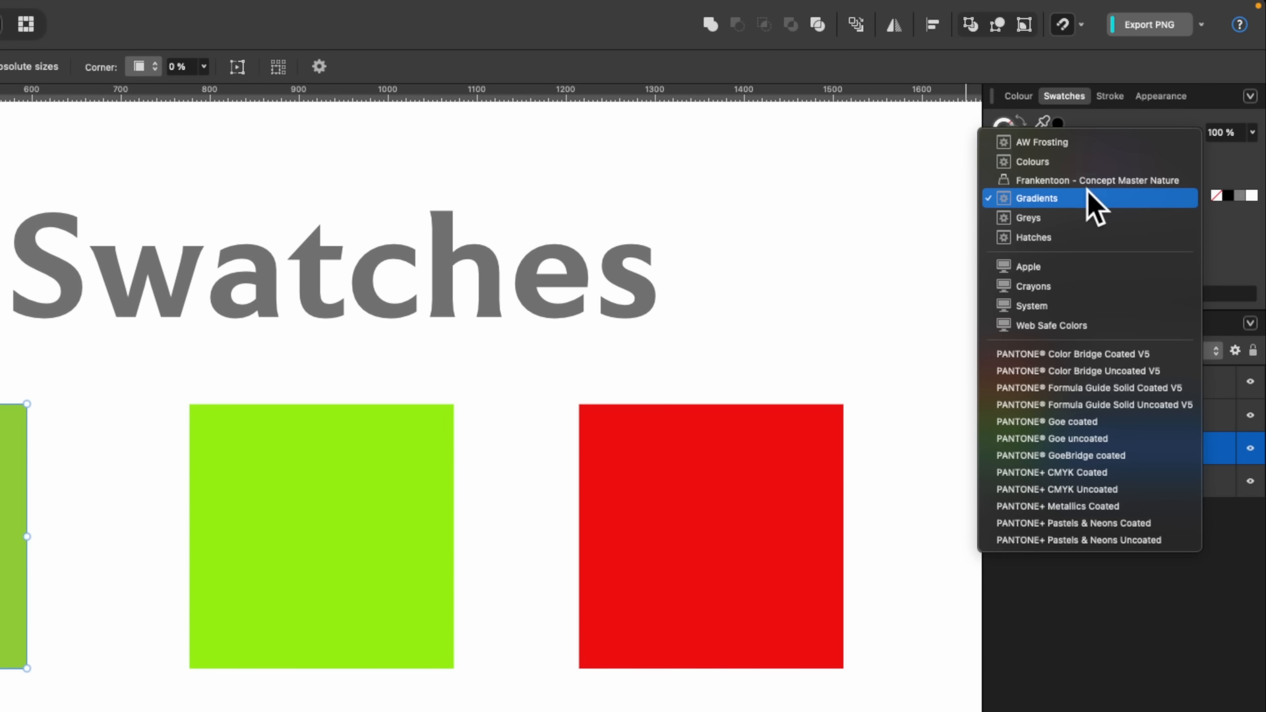
pyautogui.click(1083, 217)
pyautogui.click(1096, 192)
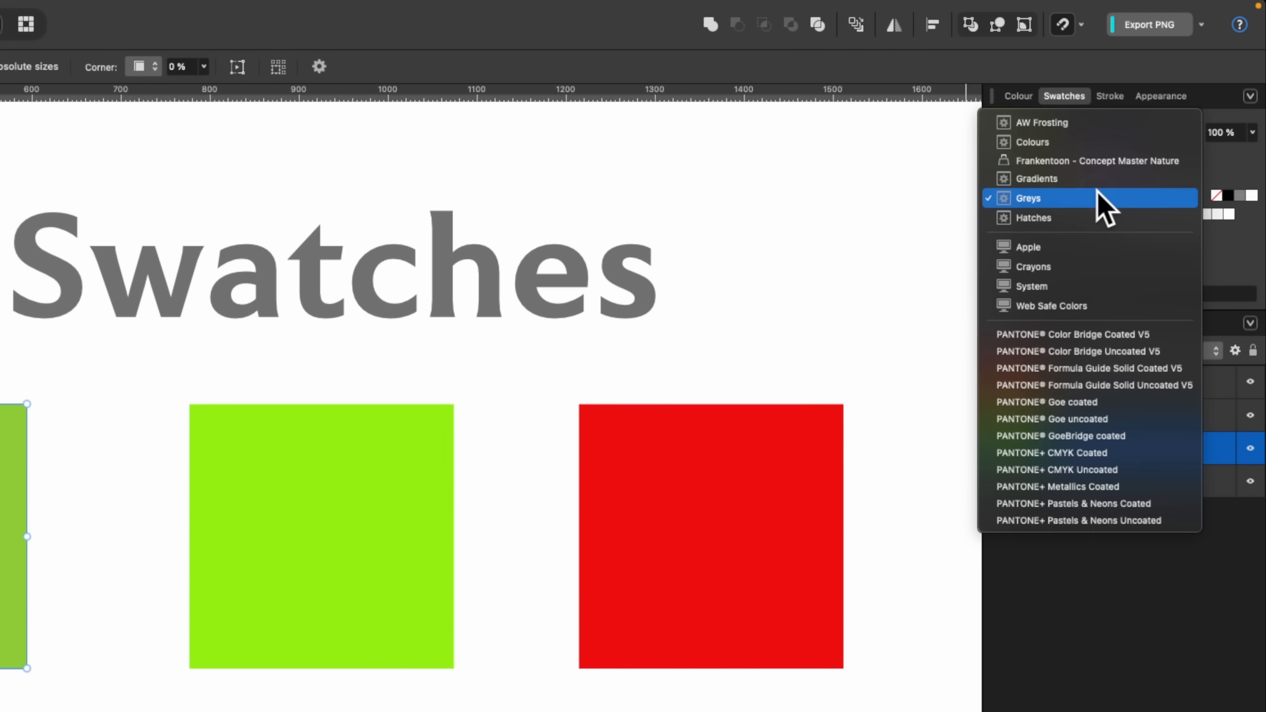
pyautogui.click(1094, 124)
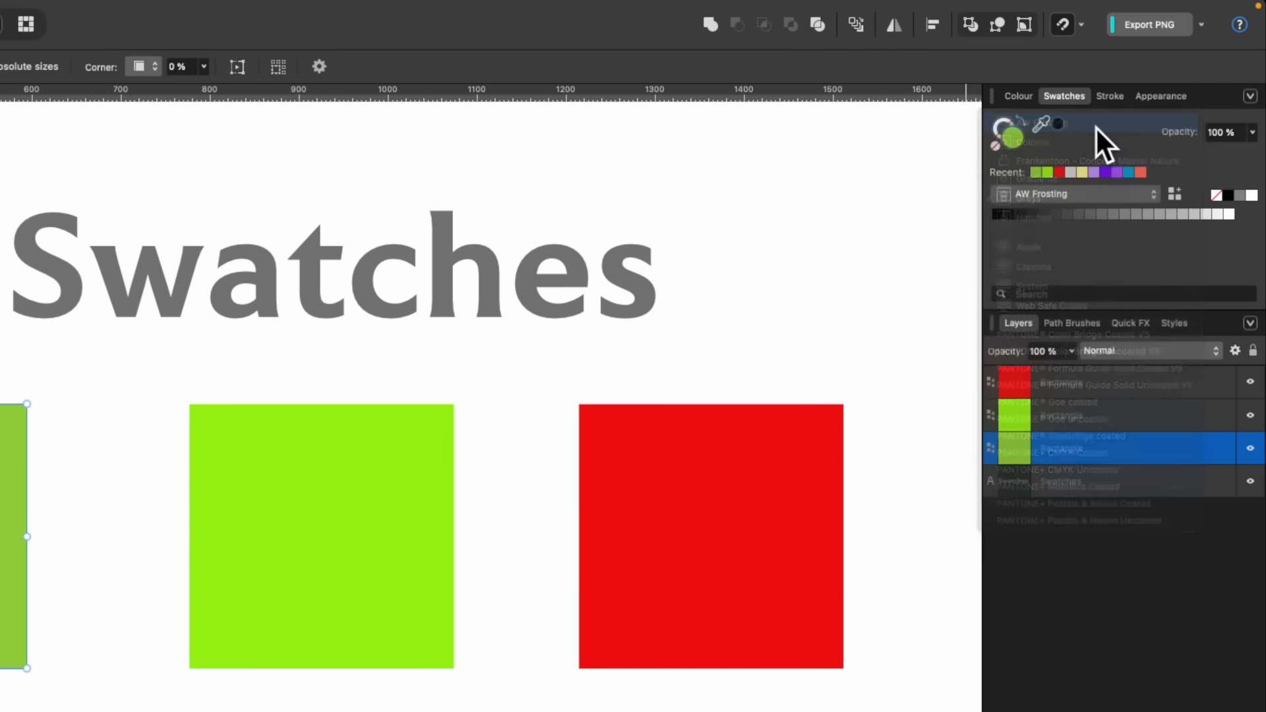
pyautogui.click(1072, 193)
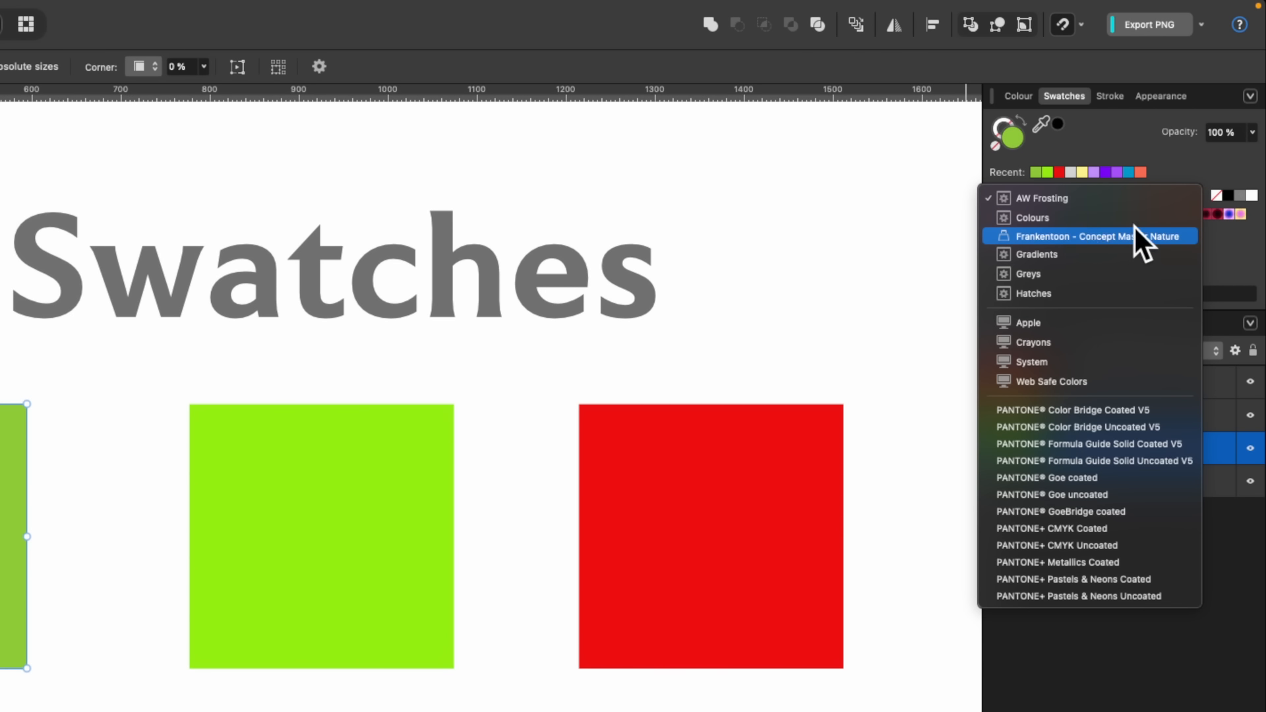
pyautogui.click(1110, 221)
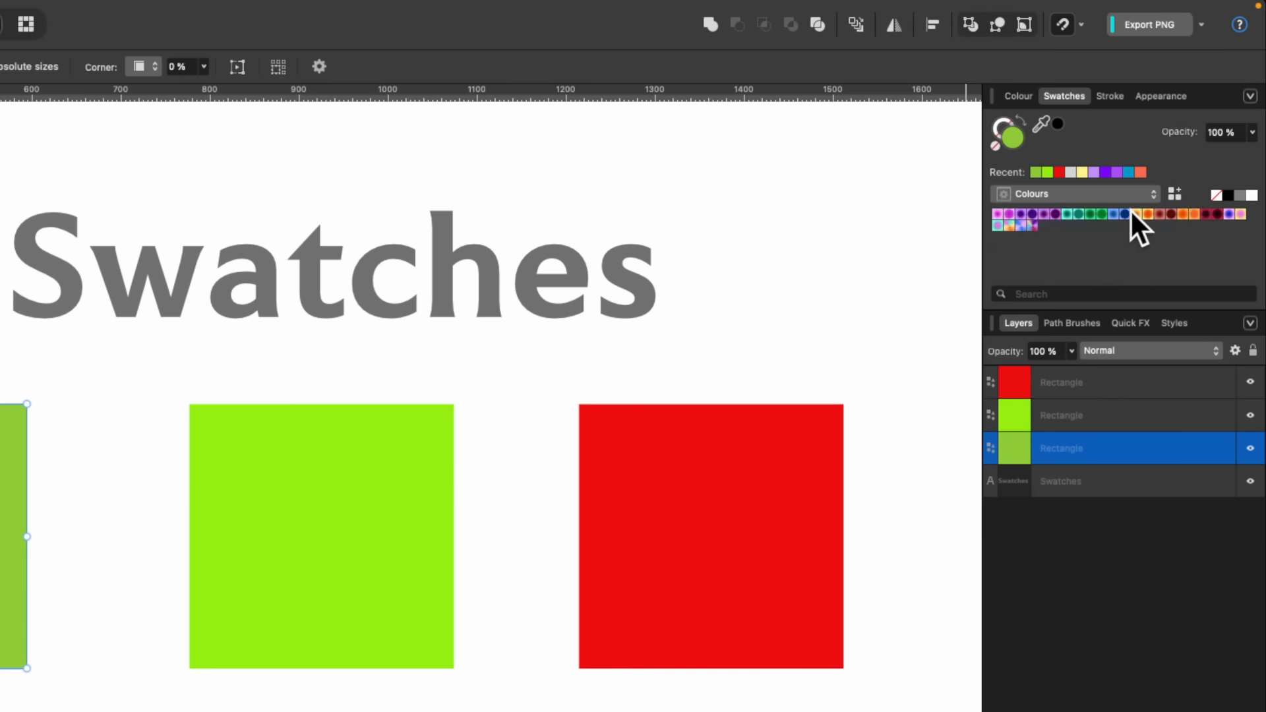
pyautogui.click(1250, 97)
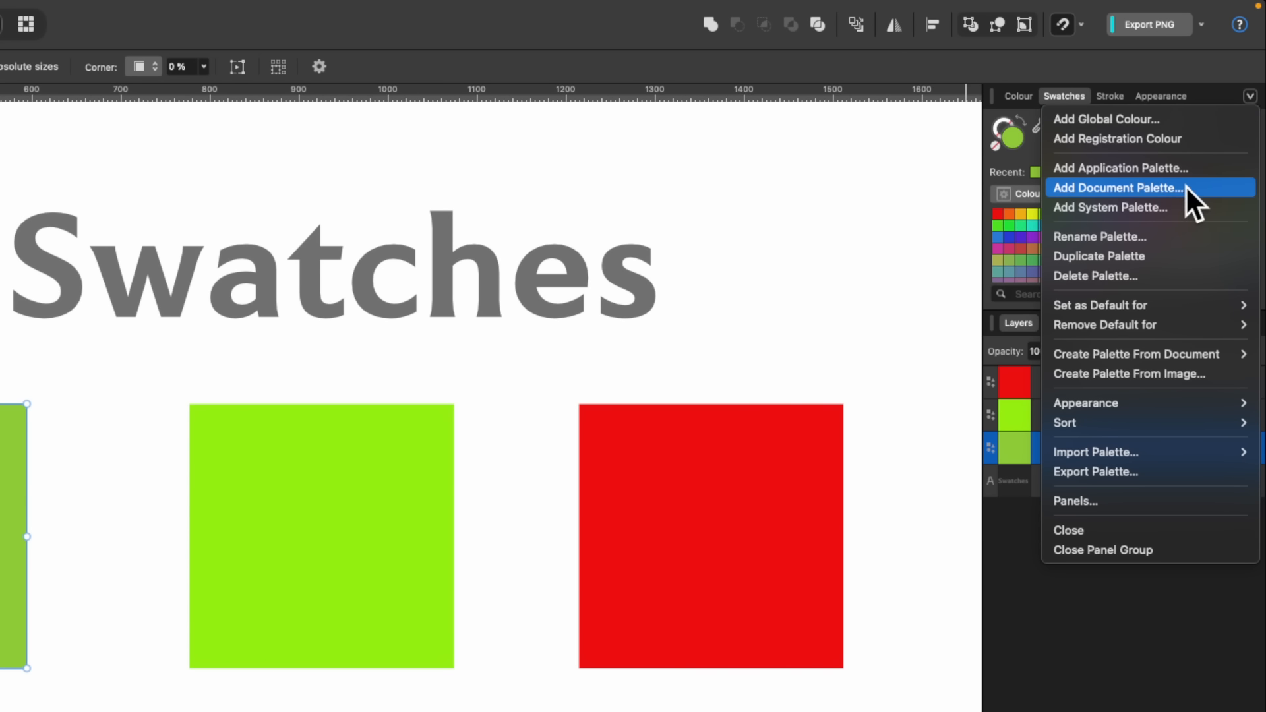
# Bring up the Appearance settings, select the purple circle, and add a second stroke to it
pyautogui.click(848, 215)
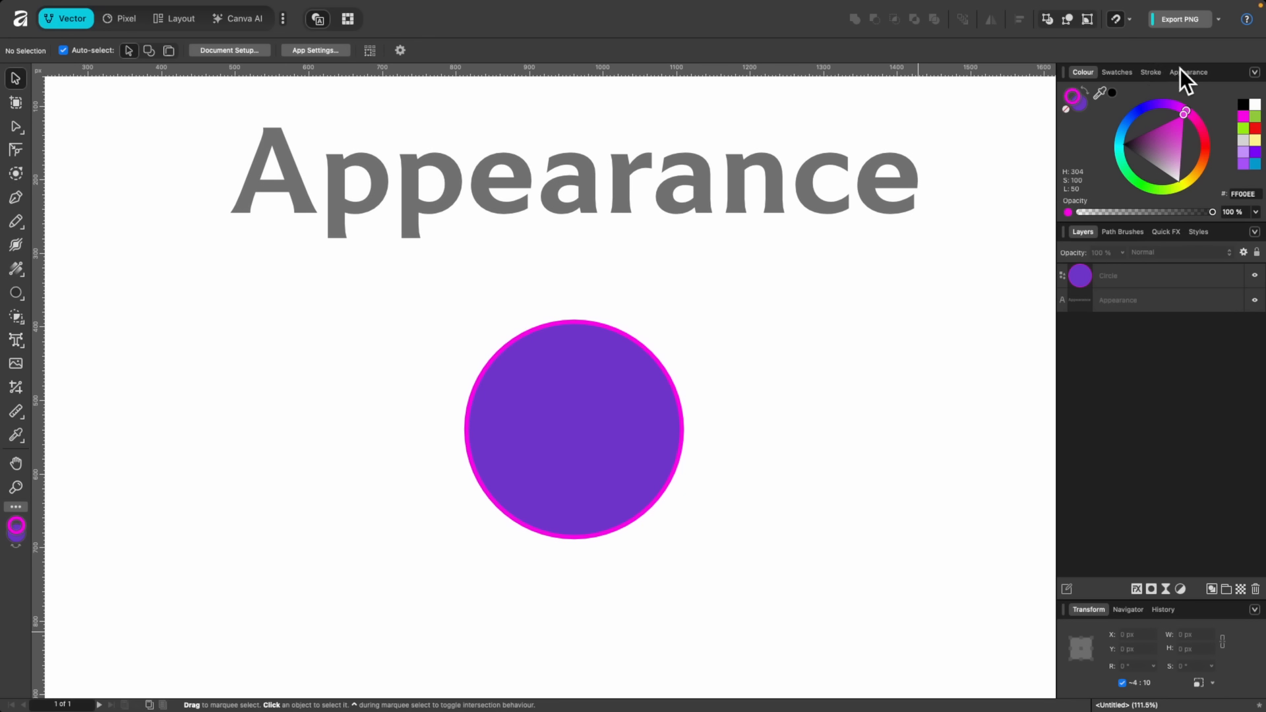
pyautogui.click(1179, 74)
pyautogui.scroll(6, 442, 513)
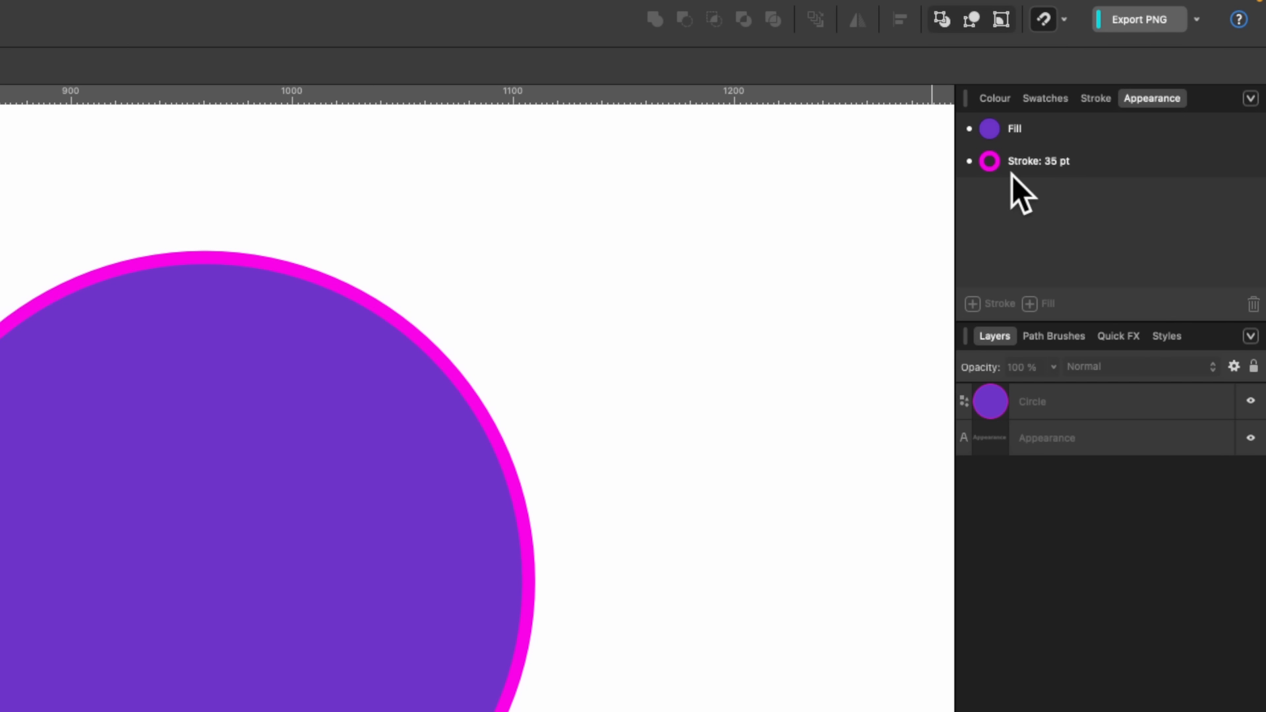
pyautogui.click(303, 556)
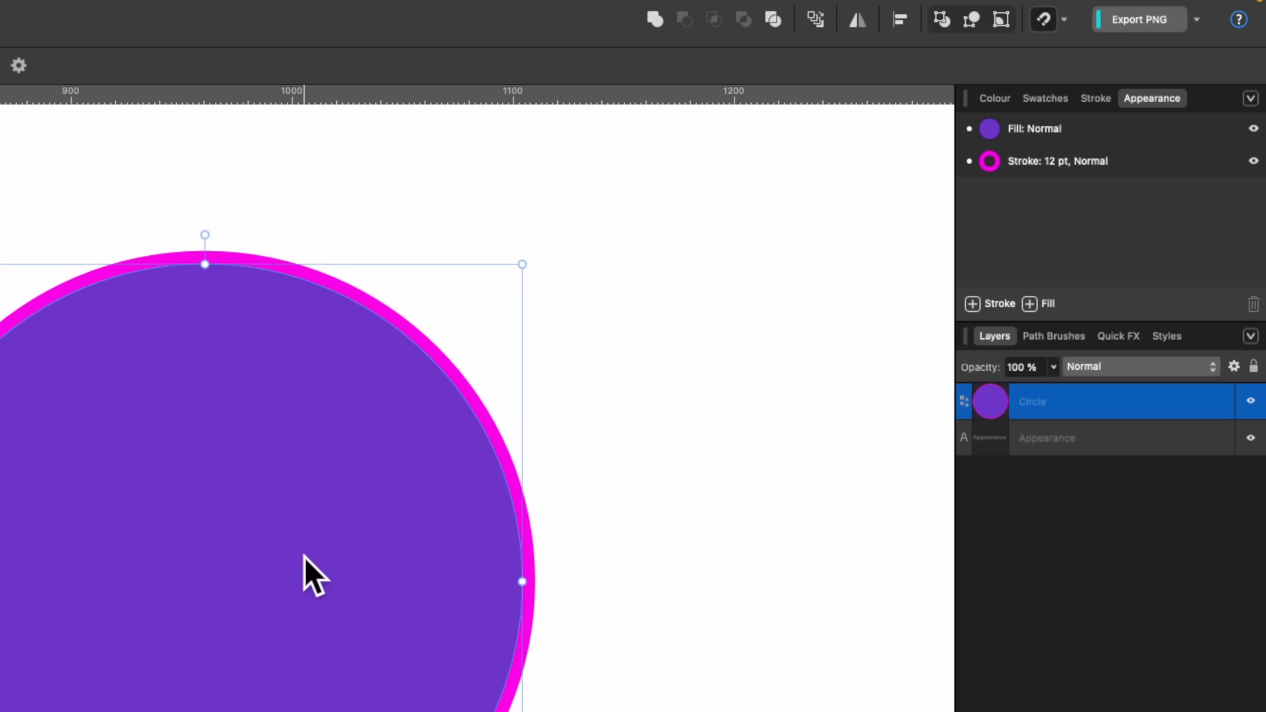
pyautogui.click(973, 303)
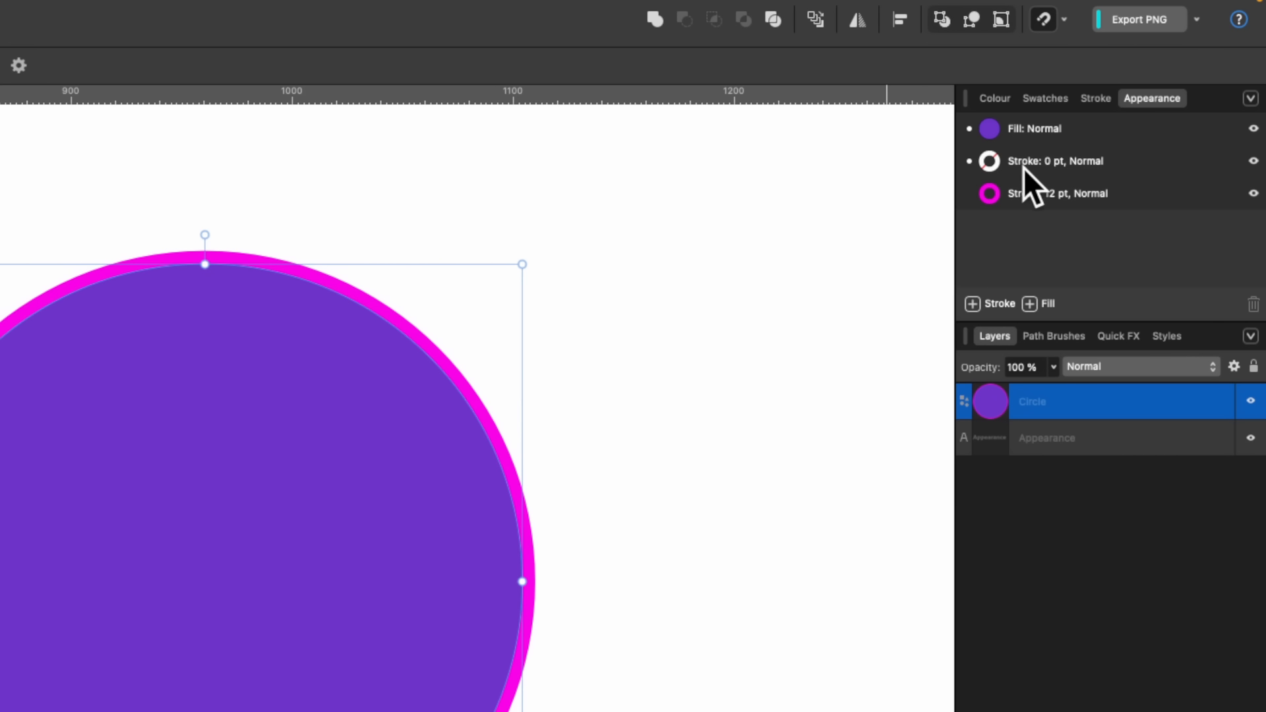
# Colour the purple circle's new stroke blue and set its width to 28 pt
pyautogui.click(1053, 161)
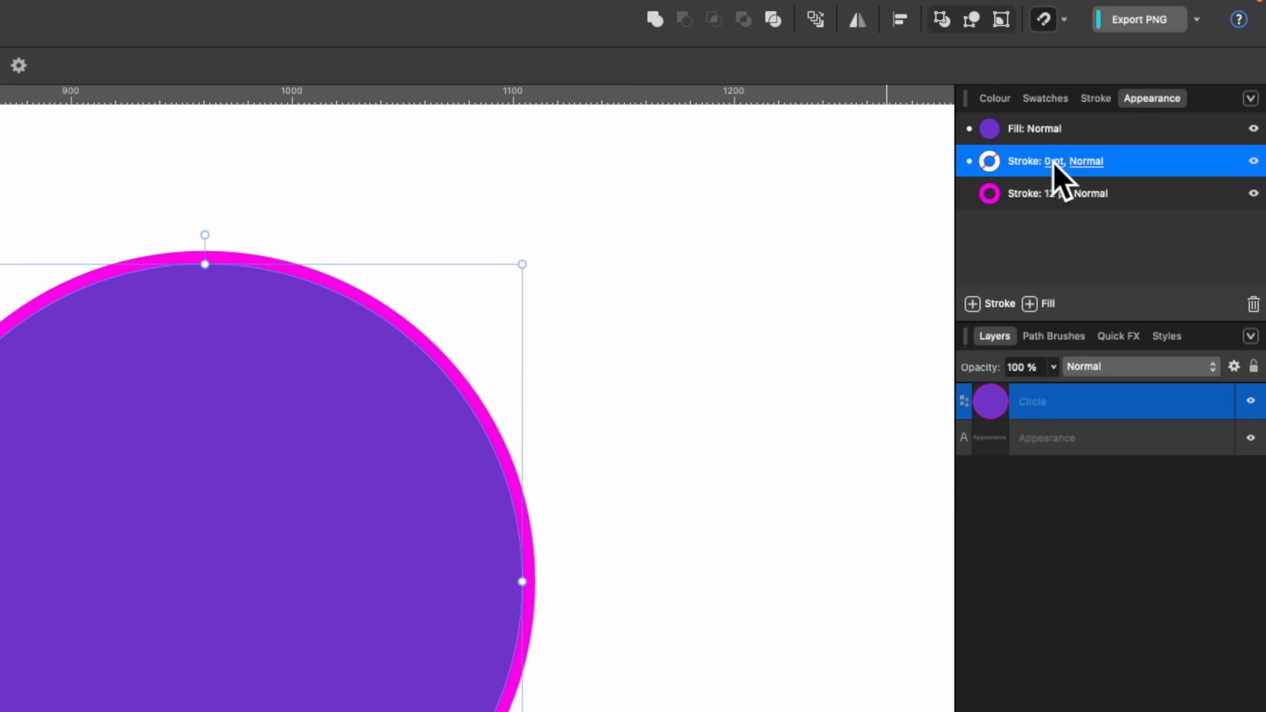
pyautogui.moveTo(968, 227)
pyautogui.mouseDown()
pyautogui.moveTo(1010, 225)
pyautogui.moveTo(919, 290)
pyautogui.moveTo(936, 275)
pyautogui.mouseUp()
pyautogui.click(995, 164)
pyautogui.click(1062, 161)
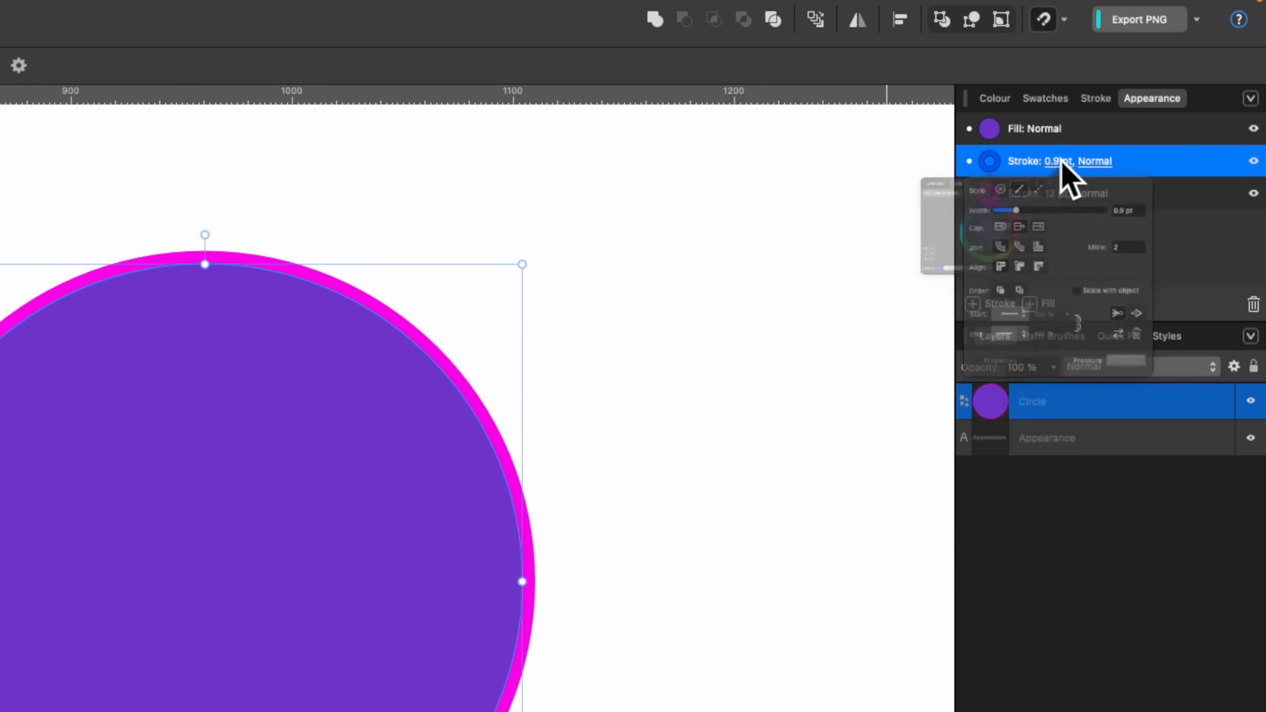
pyautogui.moveTo(1004, 231); pyautogui.dragTo(1069, 228)
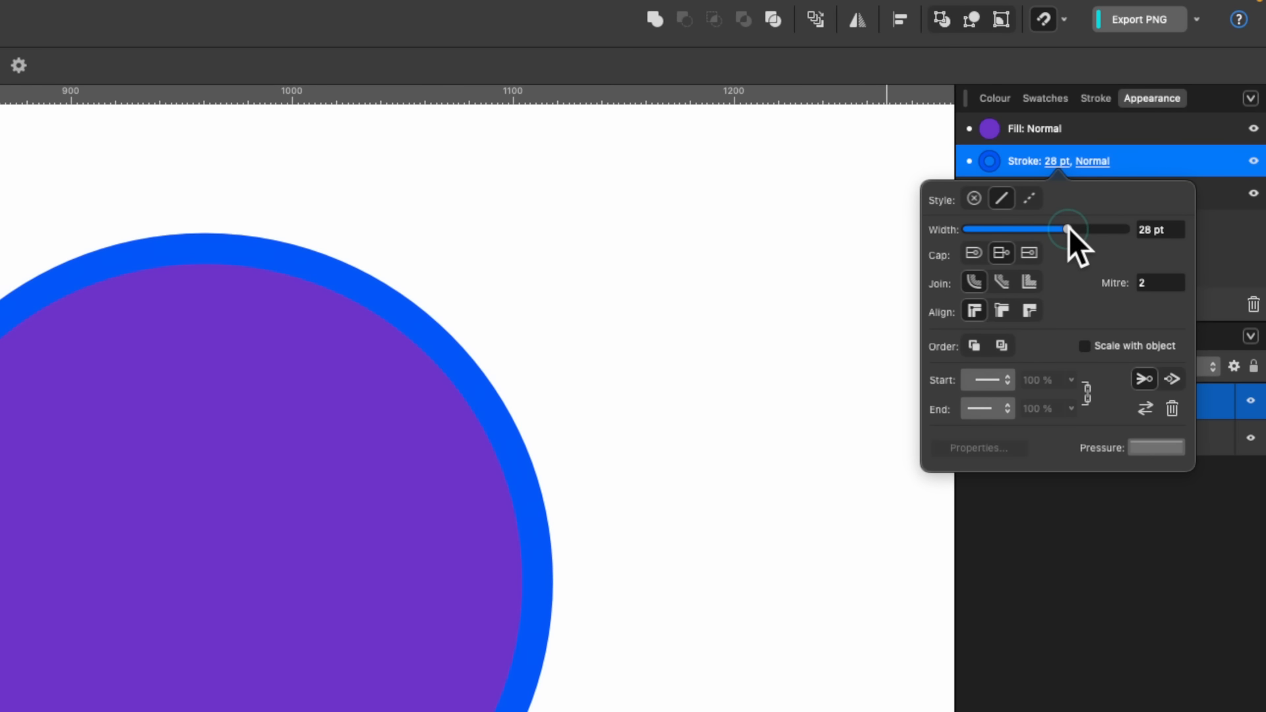
pyautogui.click(1141, 171)
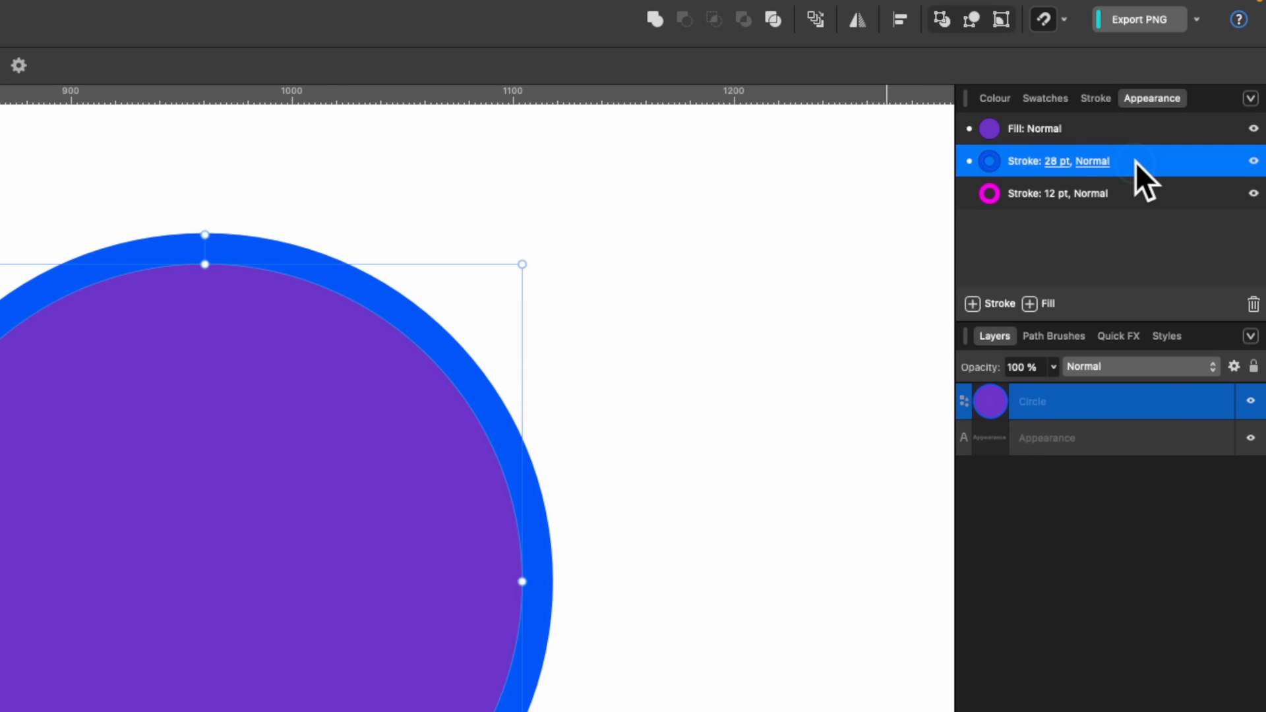
# Reorder the circle's strokes so the blue one sits beneath the 12 pt magenta one, and inspect both rings
pyautogui.moveTo(1135, 161); pyautogui.dragTo(1122, 207)
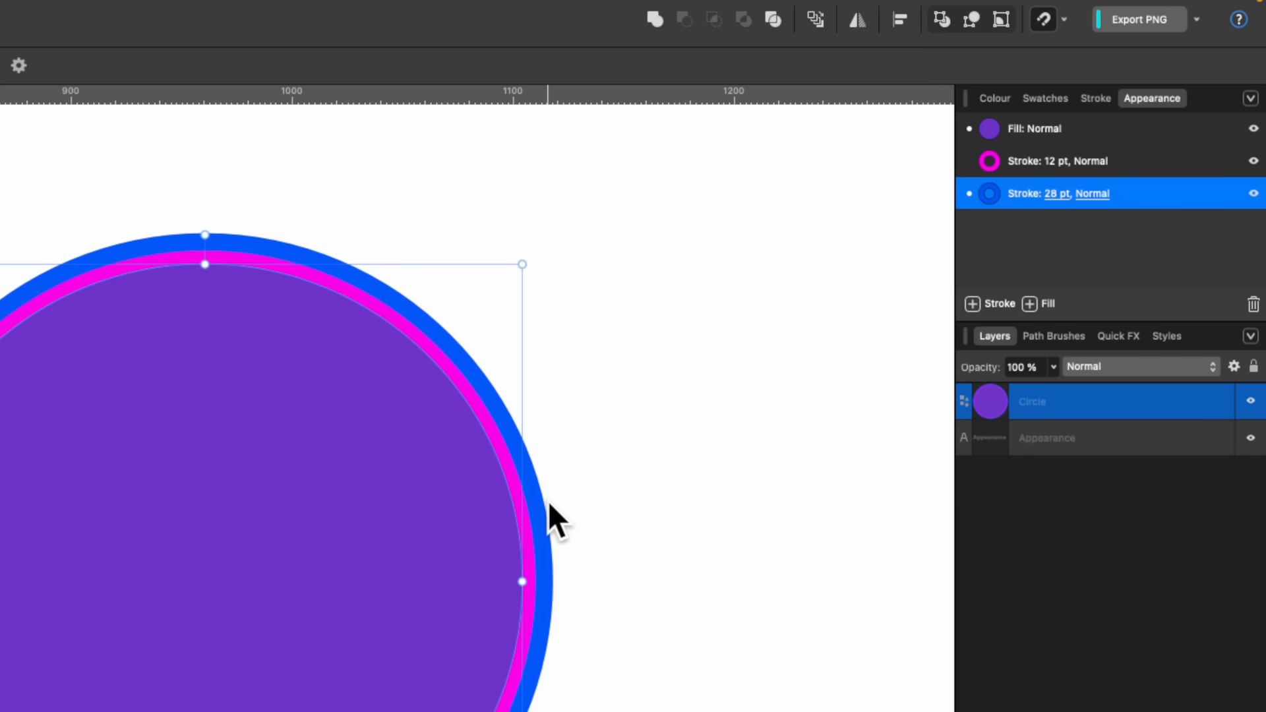
pyautogui.scroll(2, 548, 497)
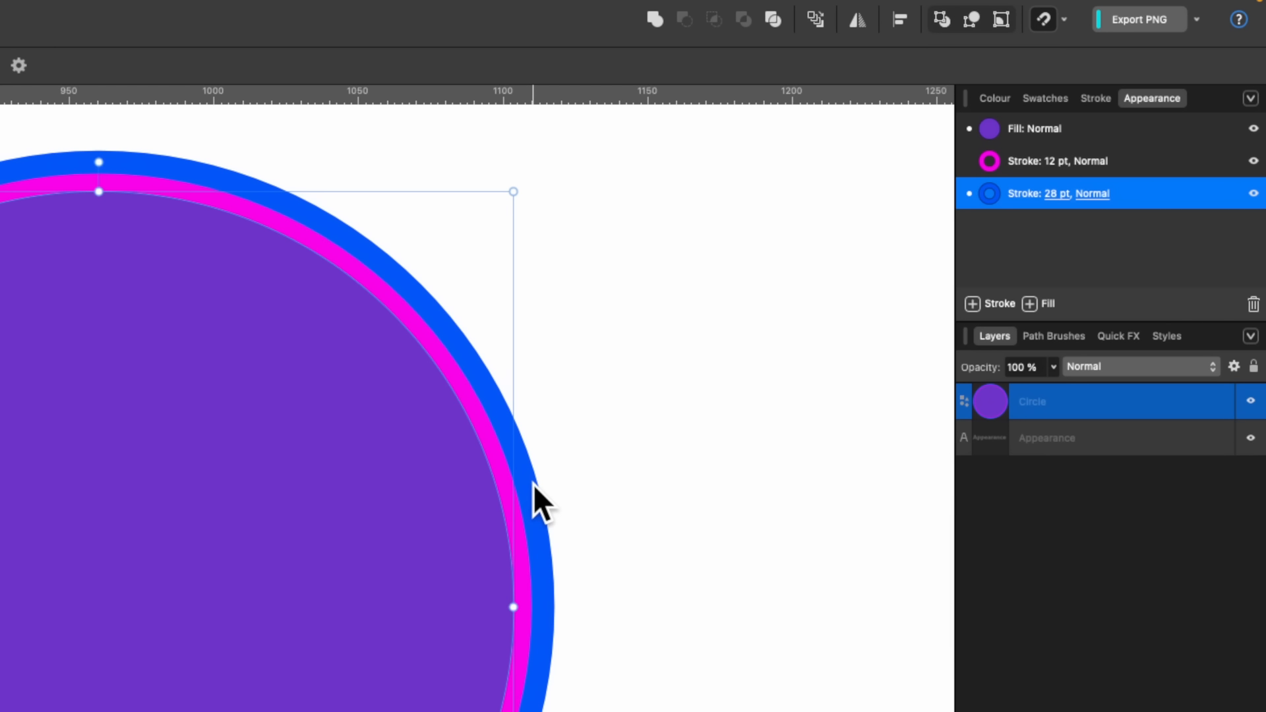
pyautogui.scroll(-3, 534, 482)
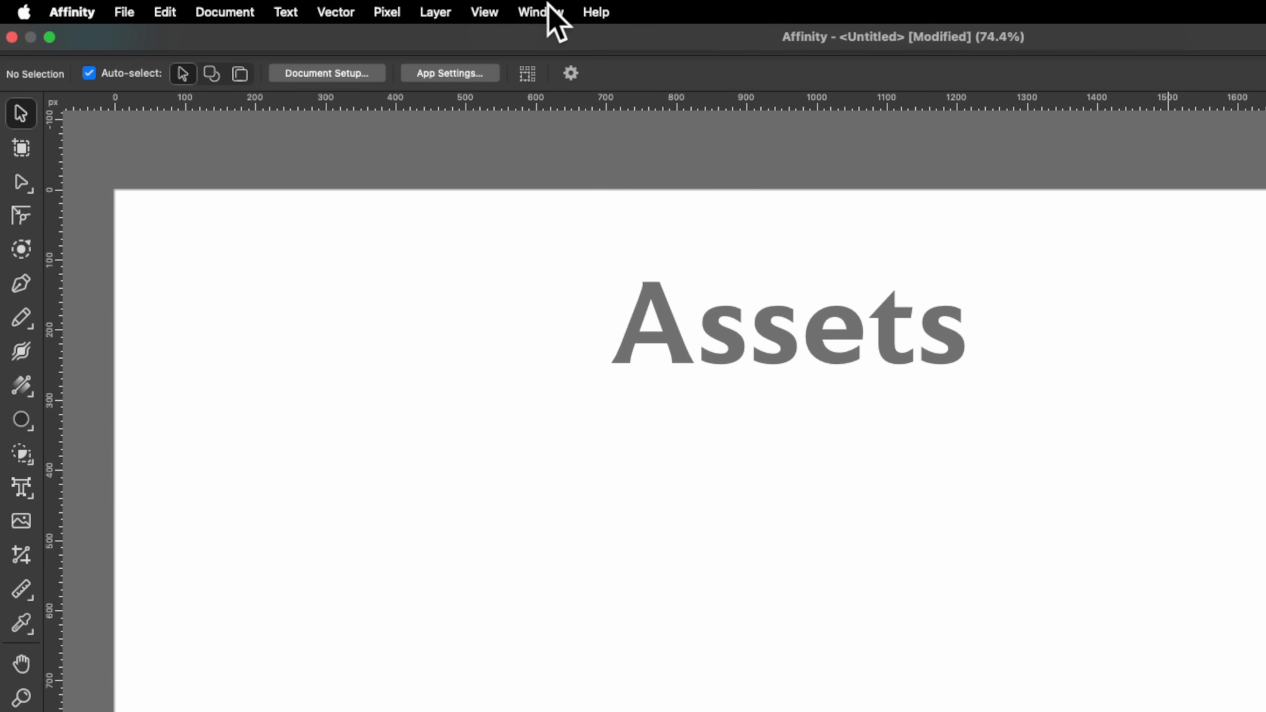
# Show the floating Assets panel near the page's left edge and keep the Affinity V3 asset category
pyautogui.click(385, 5)
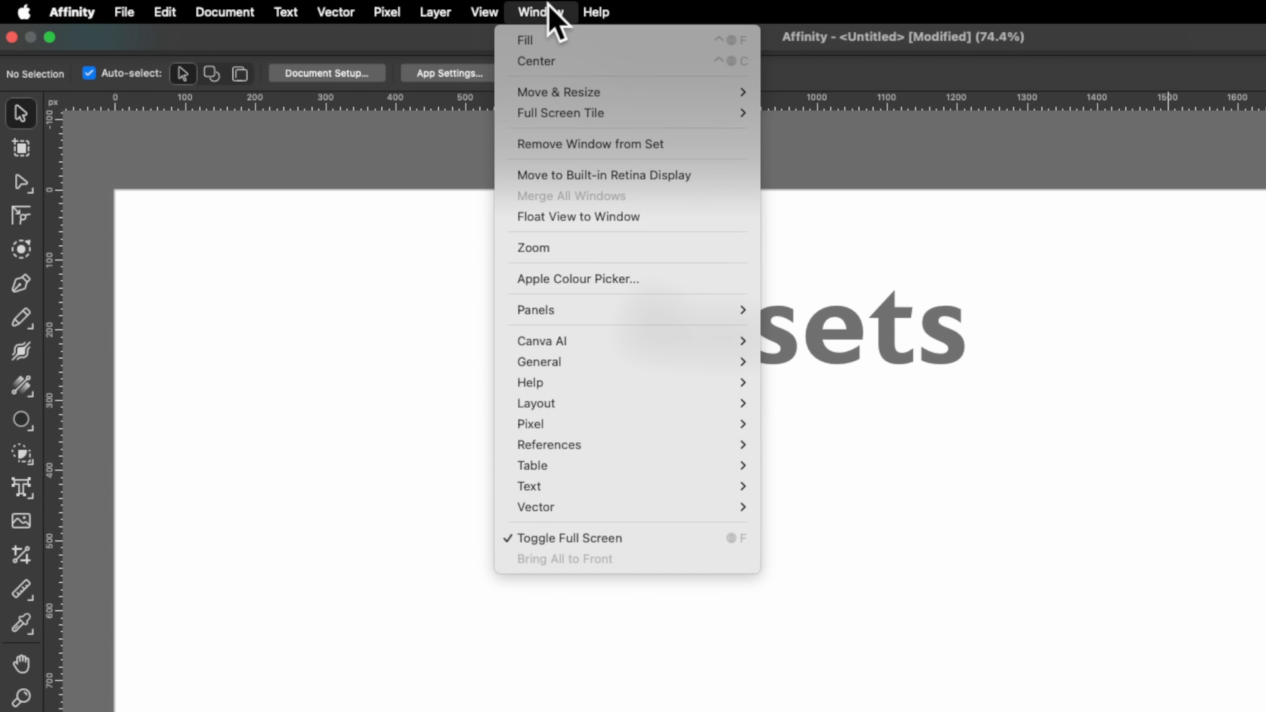
pyautogui.moveTo(612, 357)
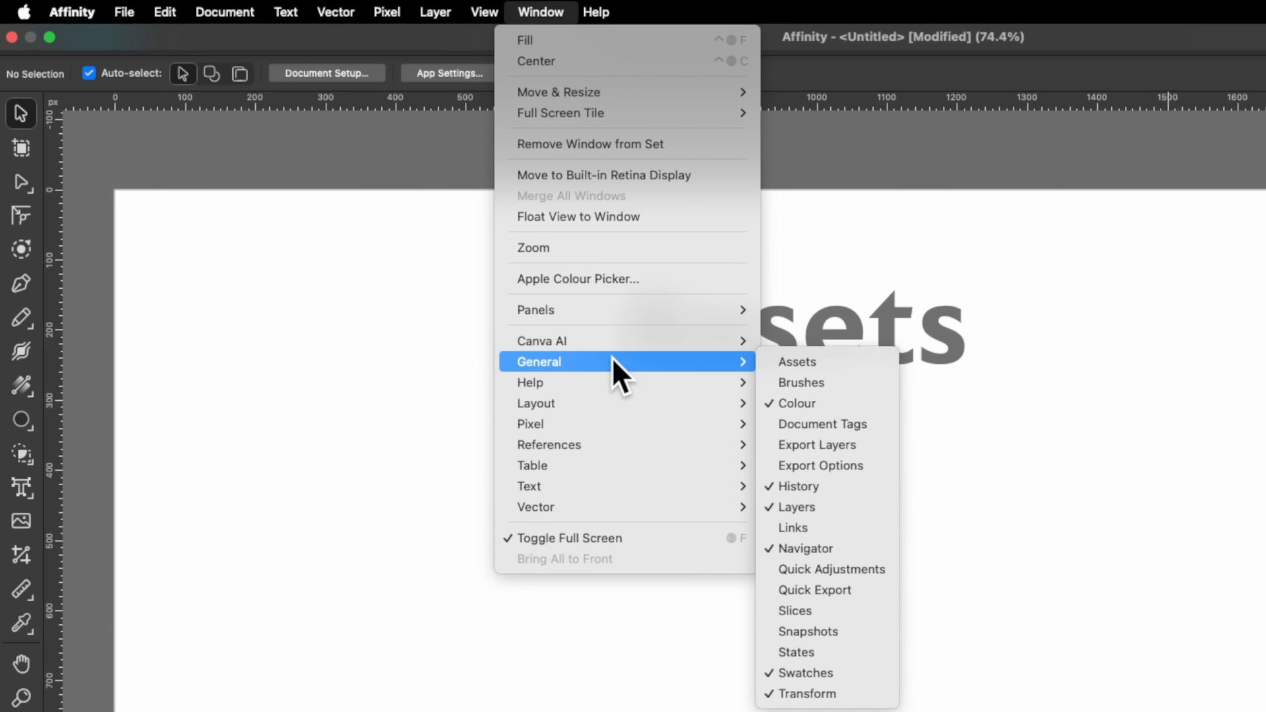
pyautogui.click(786, 363)
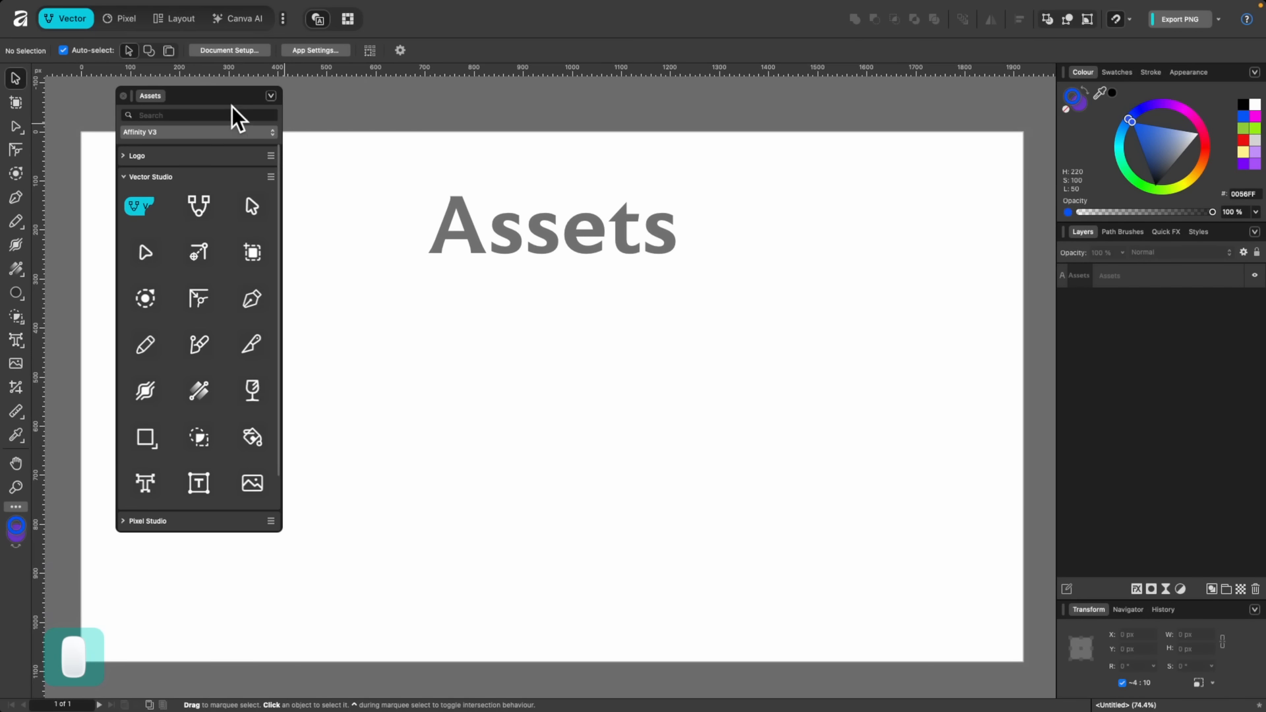
pyautogui.click(328, 145)
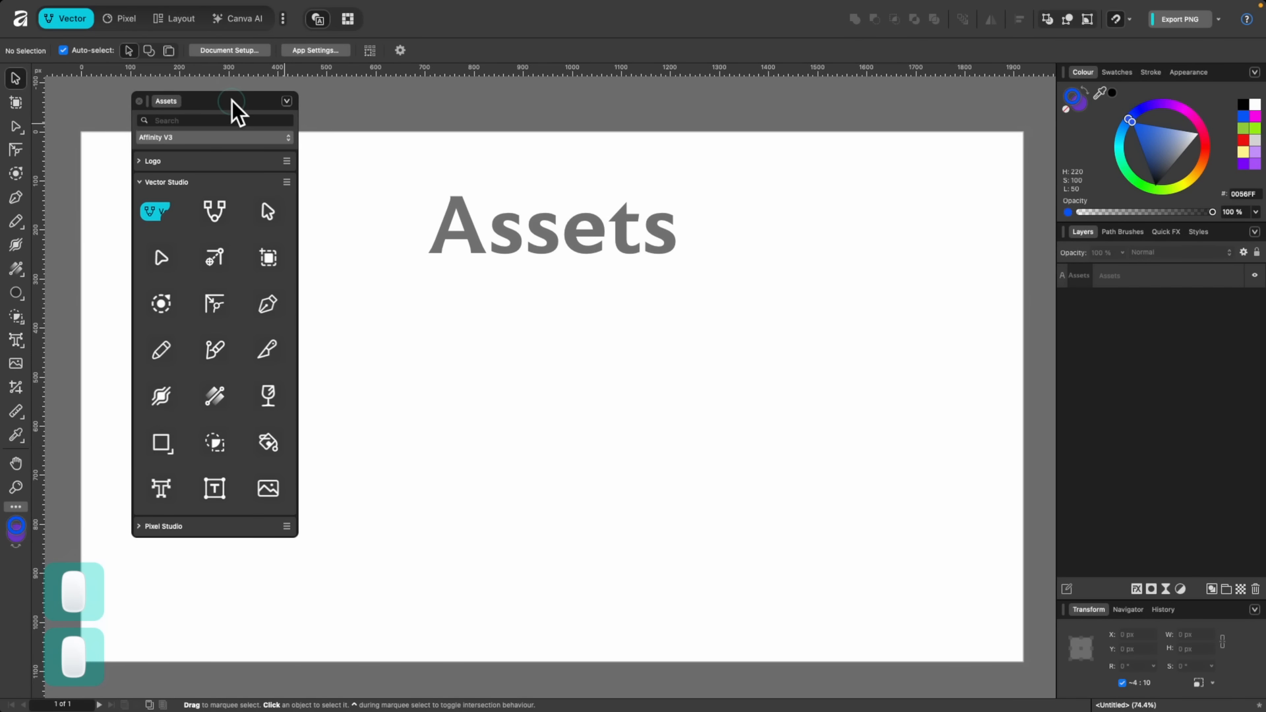
pyautogui.moveTo(231, 100); pyautogui.dragTo(215, 101)
pyautogui.click(277, 197)
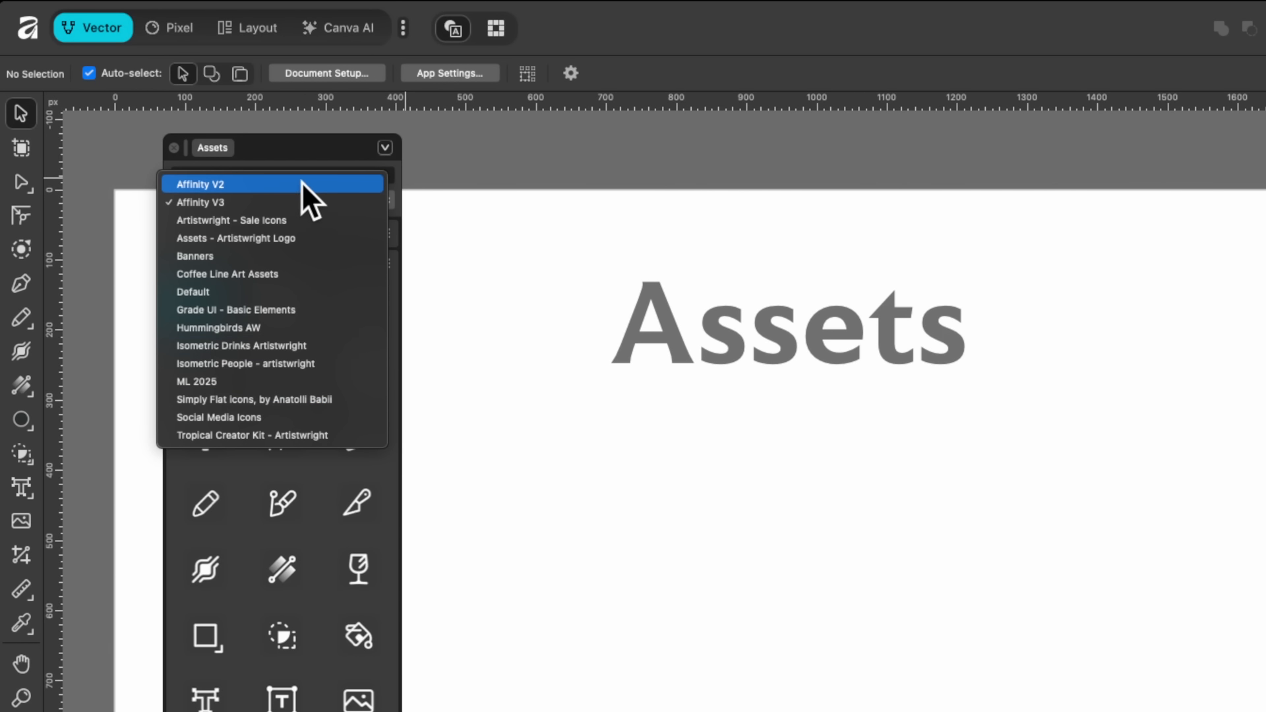
pyautogui.click(299, 202)
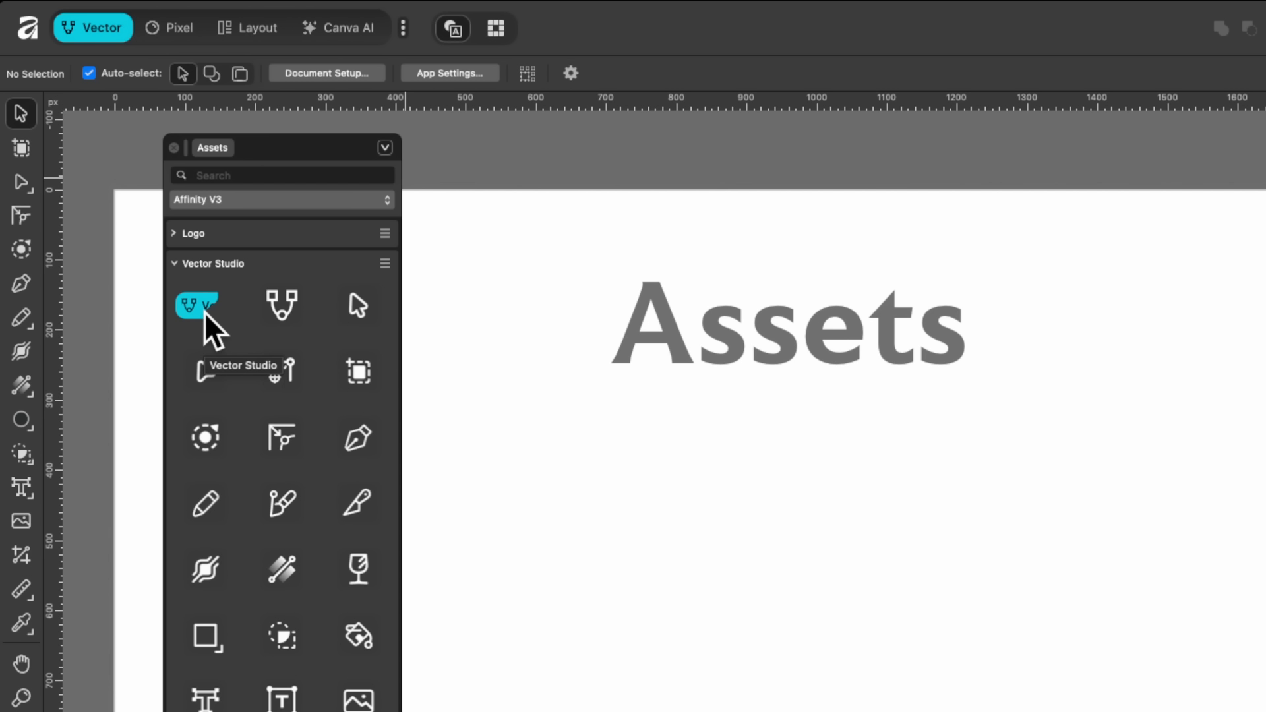
# Place the Vector Studio asset on the page below the Assets heading and scale it down proportionally
pyautogui.moveTo(205, 315); pyautogui.dragTo(829, 608)
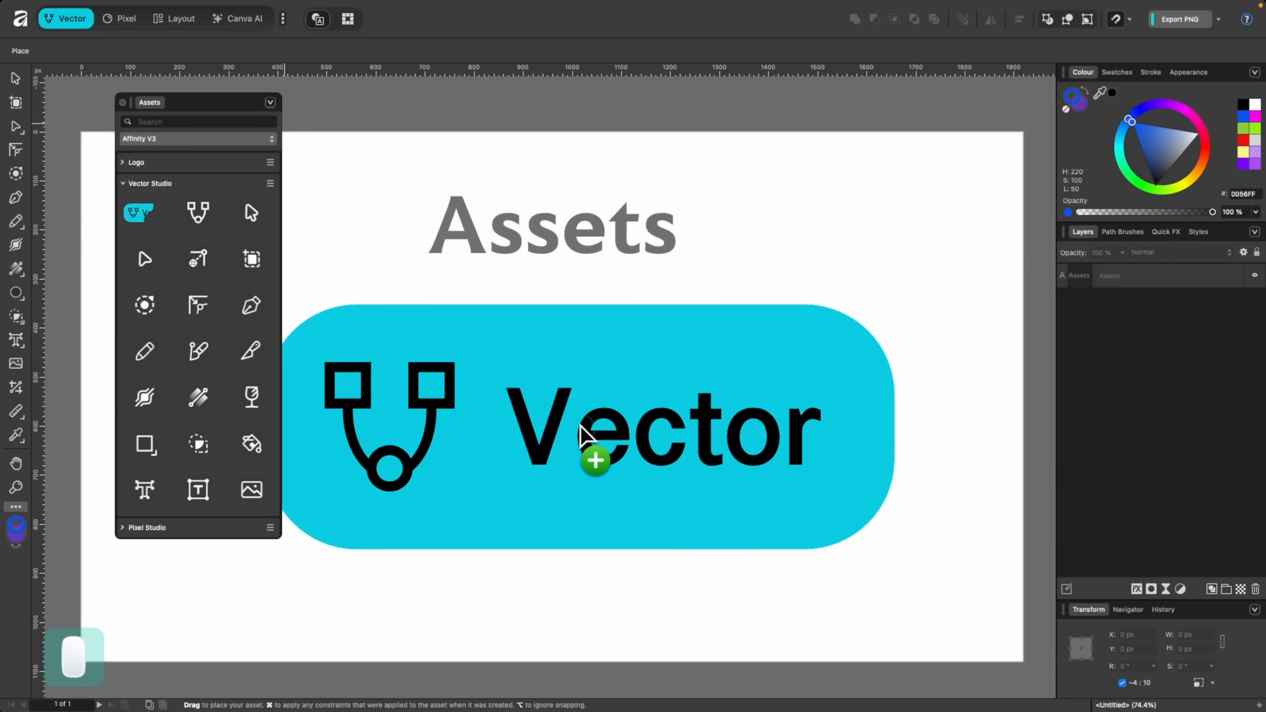
pyautogui.moveTo(580, 425); pyautogui.dragTo(590, 435)
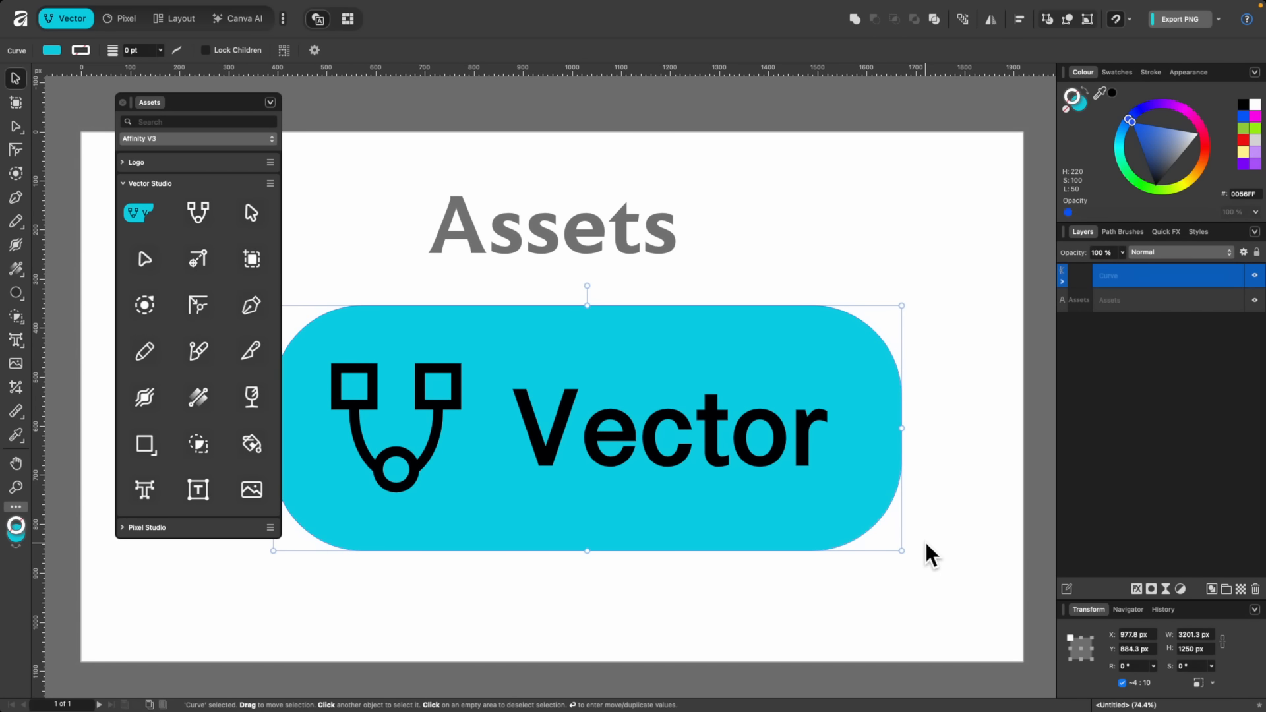
pyautogui.moveTo(901, 550); pyautogui.dragTo(635, 410)
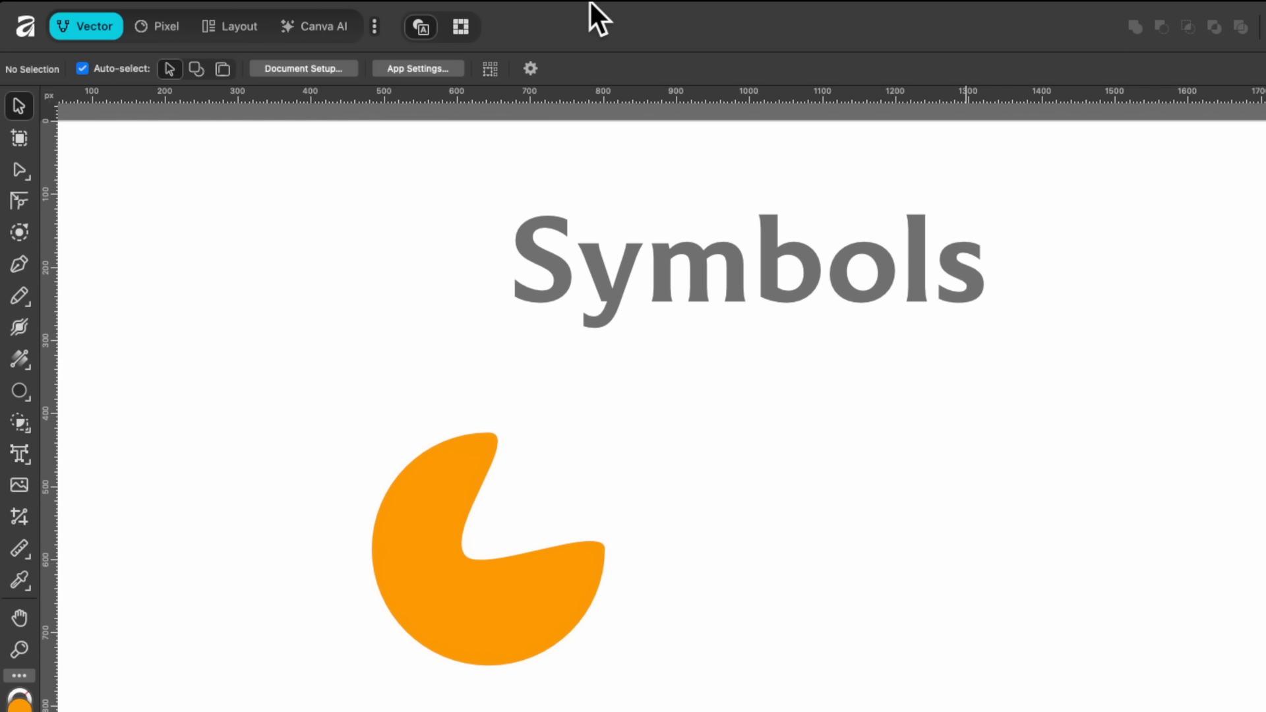
# Show the Symbols panel beside the Symbols heading and create a symbol from the orange shape group
pyautogui.moveTo(587, 2)
pyautogui.click(514, 8)
pyautogui.moveTo(580, 469)
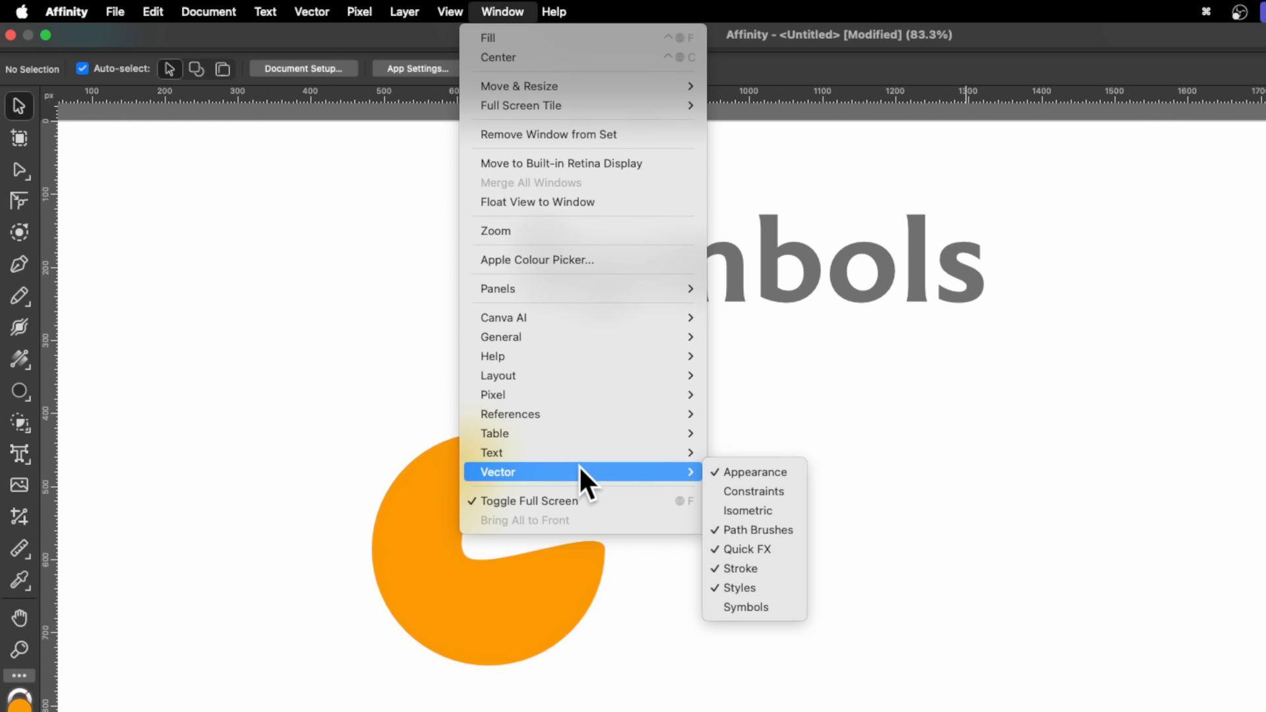
pyautogui.click(750, 603)
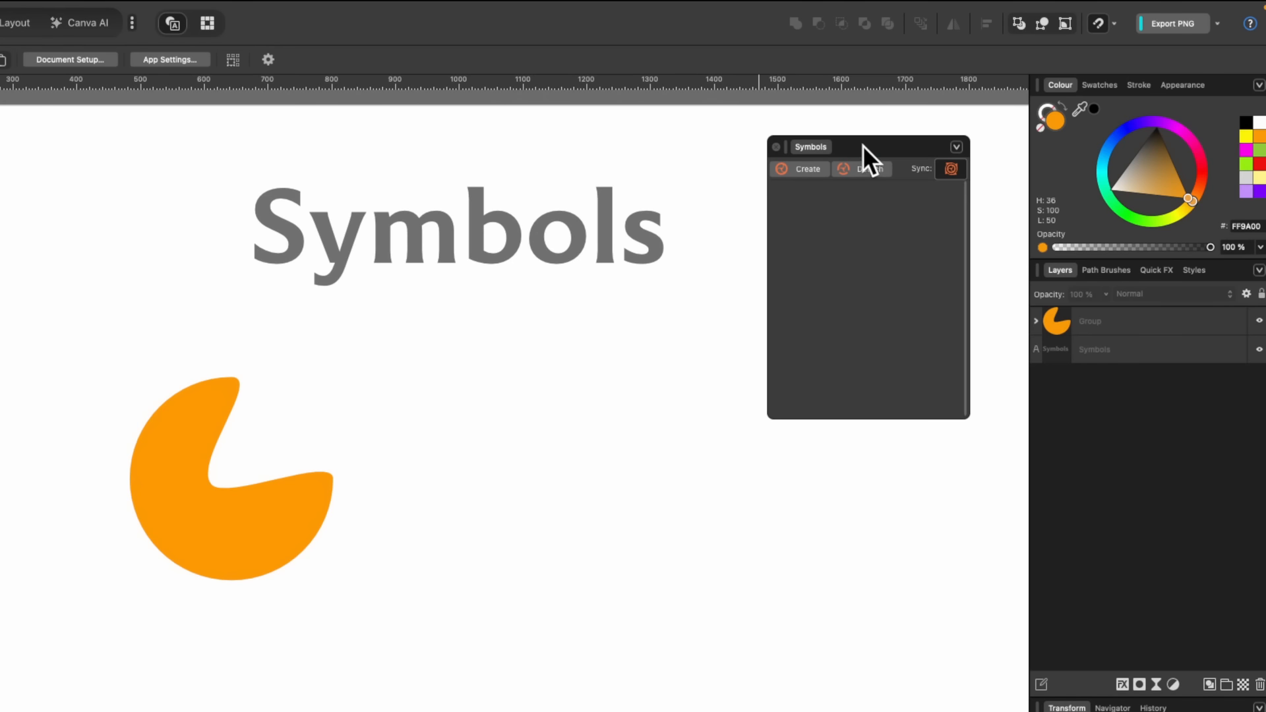
pyautogui.moveTo(1212, 177); pyautogui.dragTo(1189, 215)
pyautogui.click(487, 592)
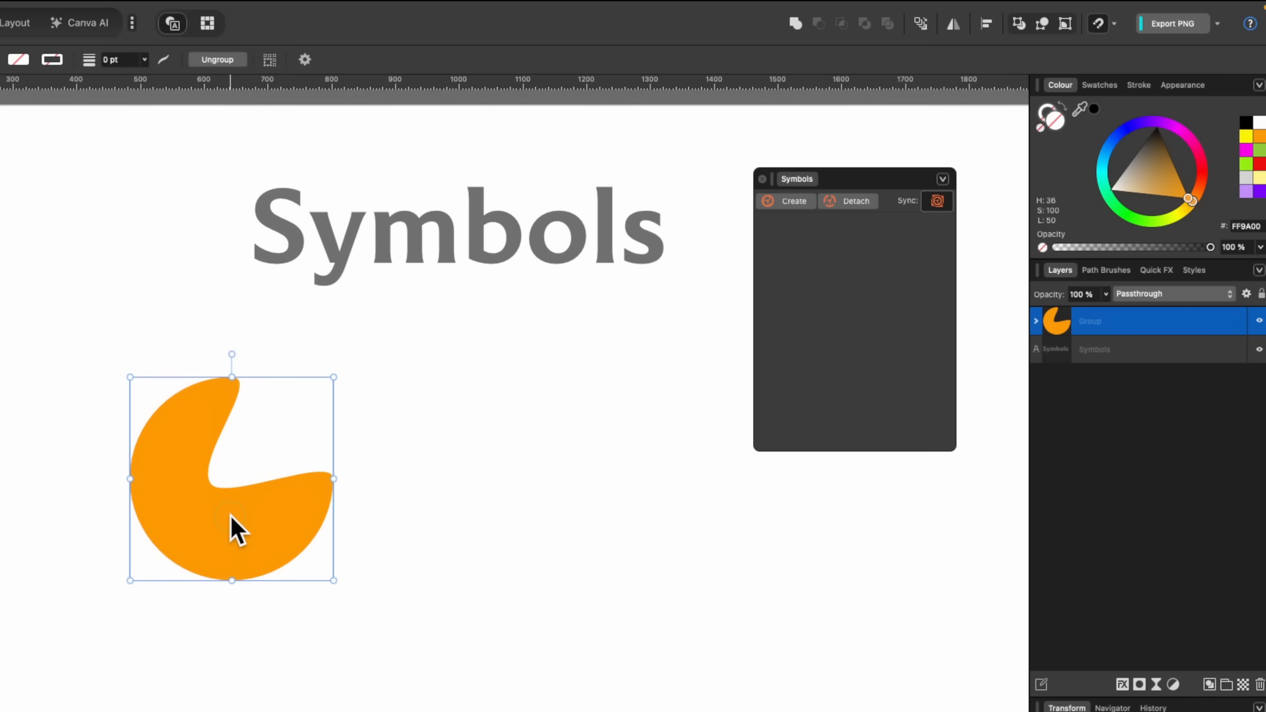
pyautogui.click(790, 201)
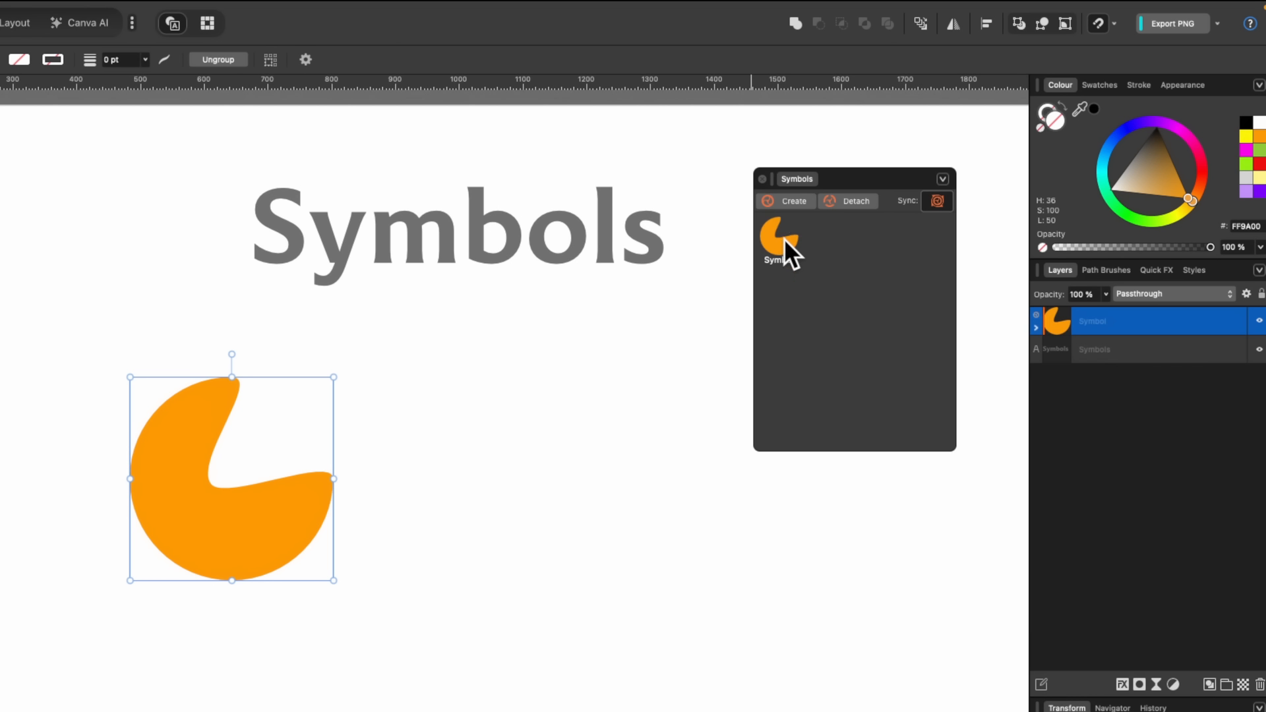
# Place two more instances of the orange symbol beside the original, and change the original instance's colour
pyautogui.moveTo(785, 238); pyautogui.dragTo(574, 476)
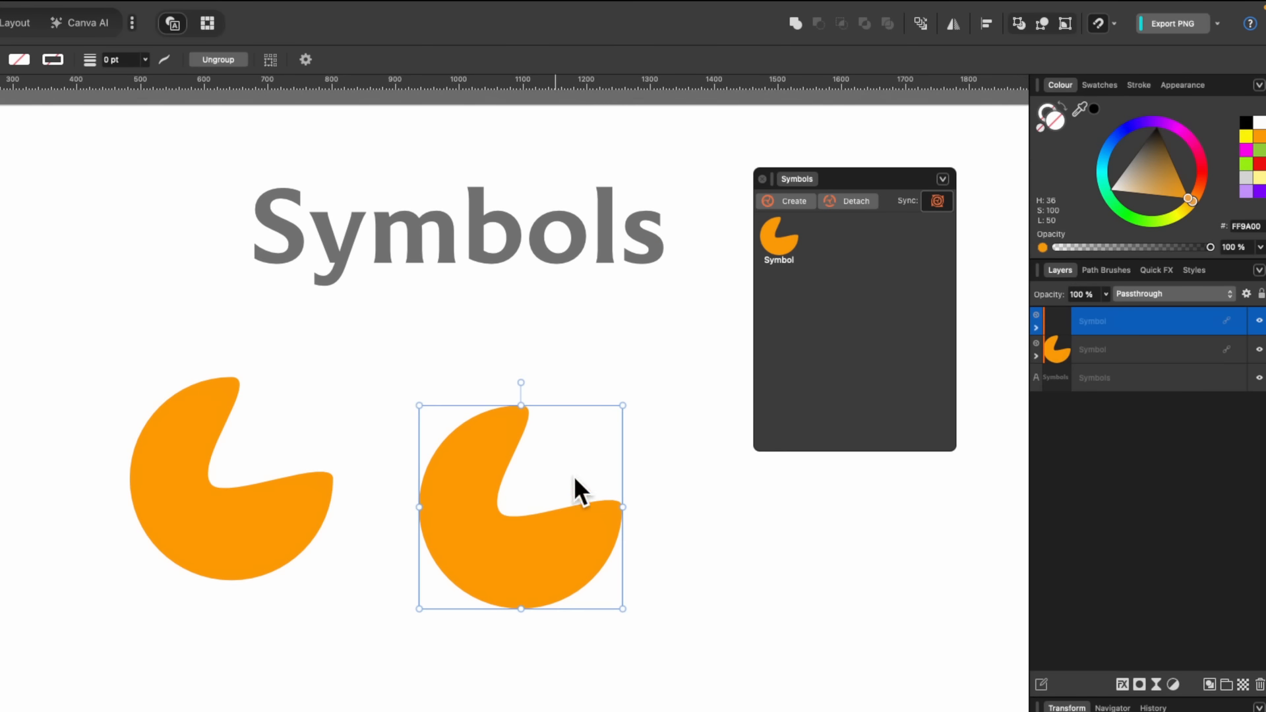
pyautogui.moveTo(781, 244); pyautogui.dragTo(739, 582)
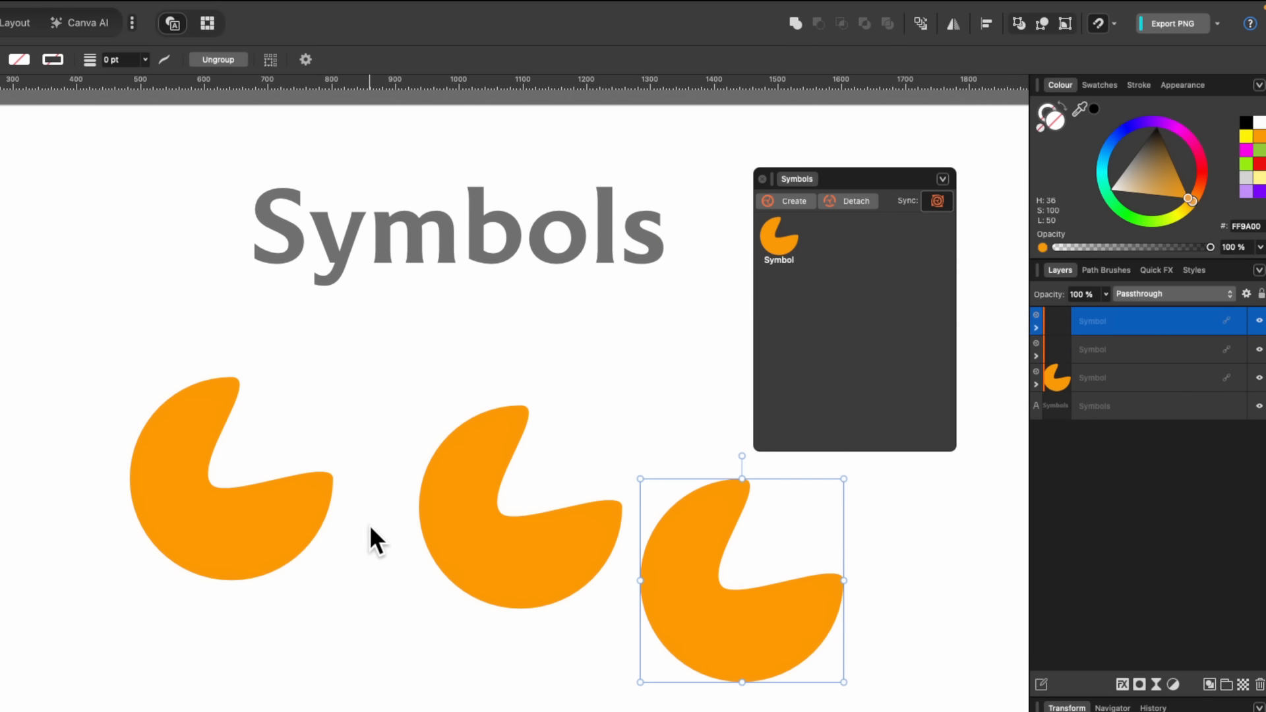
pyautogui.click(312, 524)
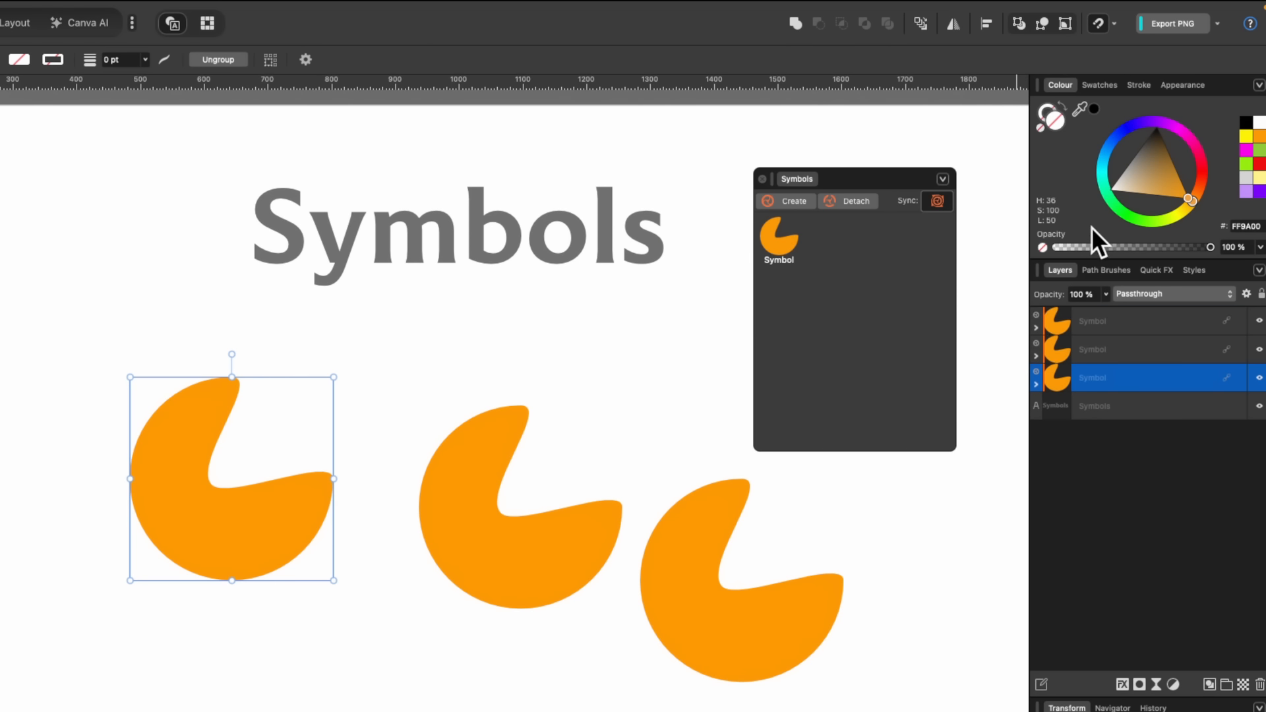
pyautogui.moveTo(1192, 186); pyautogui.dragTo(1129, 197)
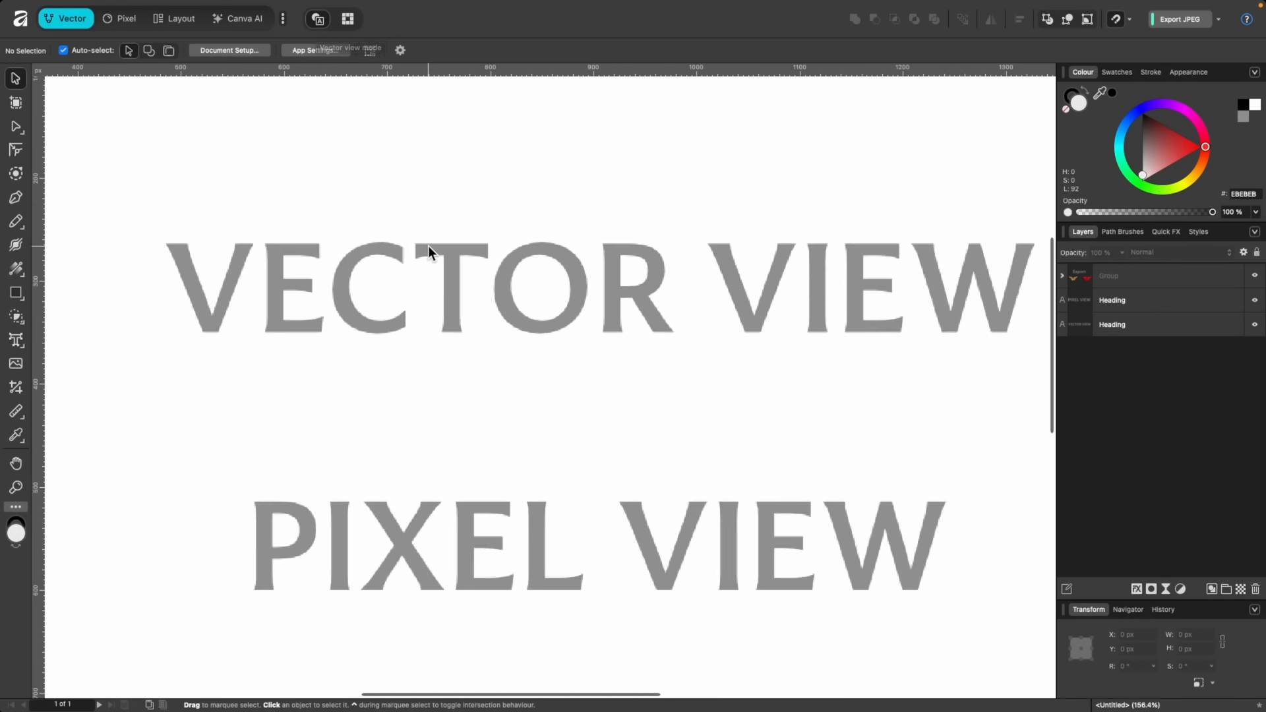
# Examine the letter edges of the VECTOR VIEW heading up close in vector view mode
pyautogui.scroll(5, 736, 429)
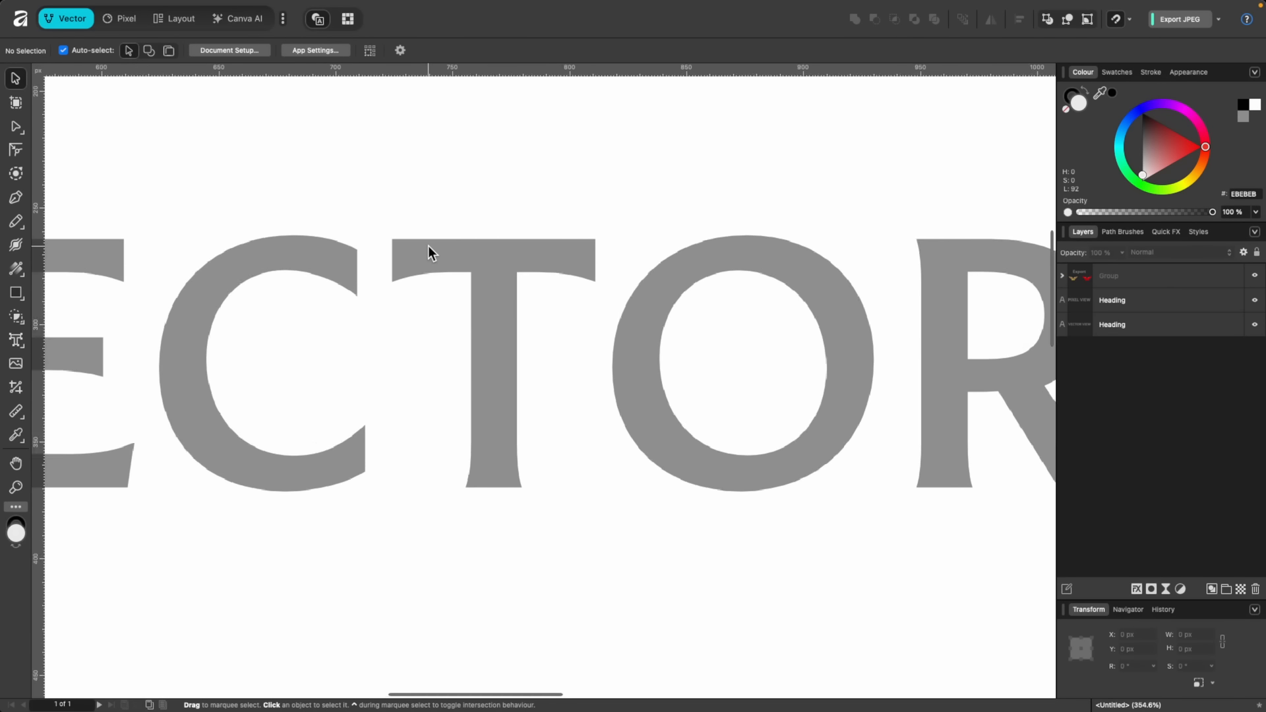
pyautogui.scroll(3, 428, 246)
pyautogui.hscroll(-10, 428, 246)
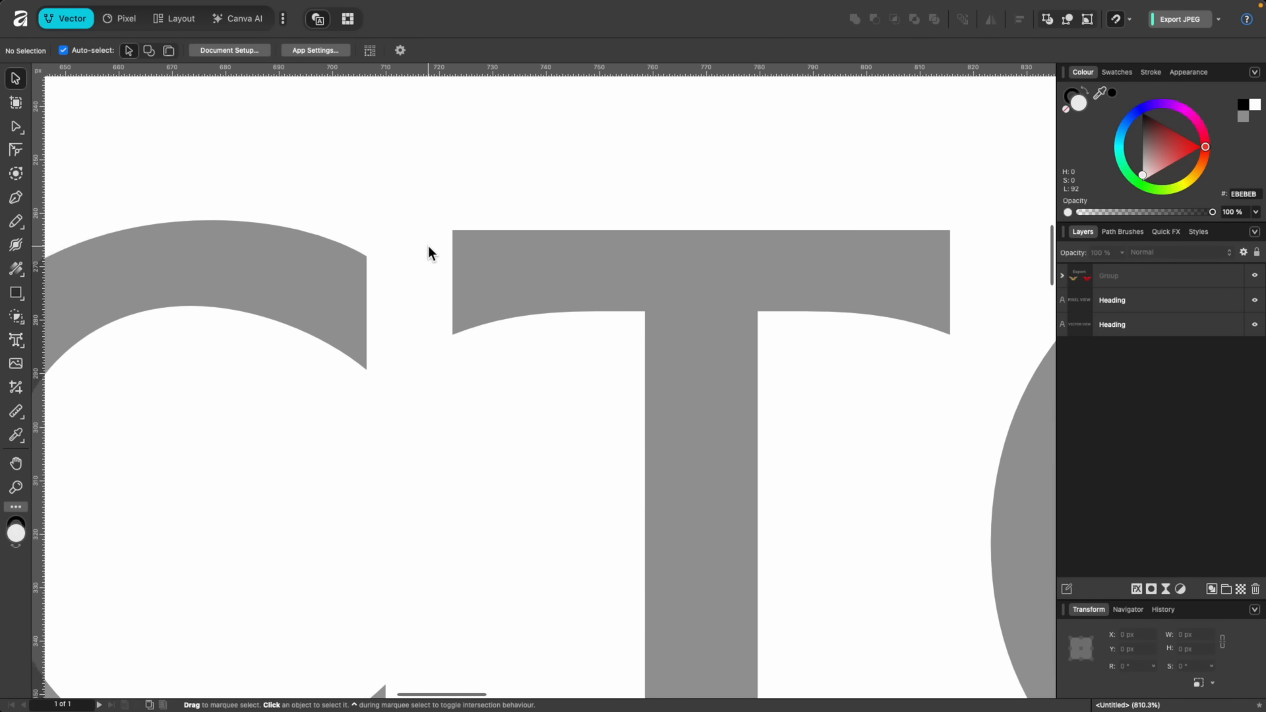
pyautogui.scroll(-3, 429, 247)
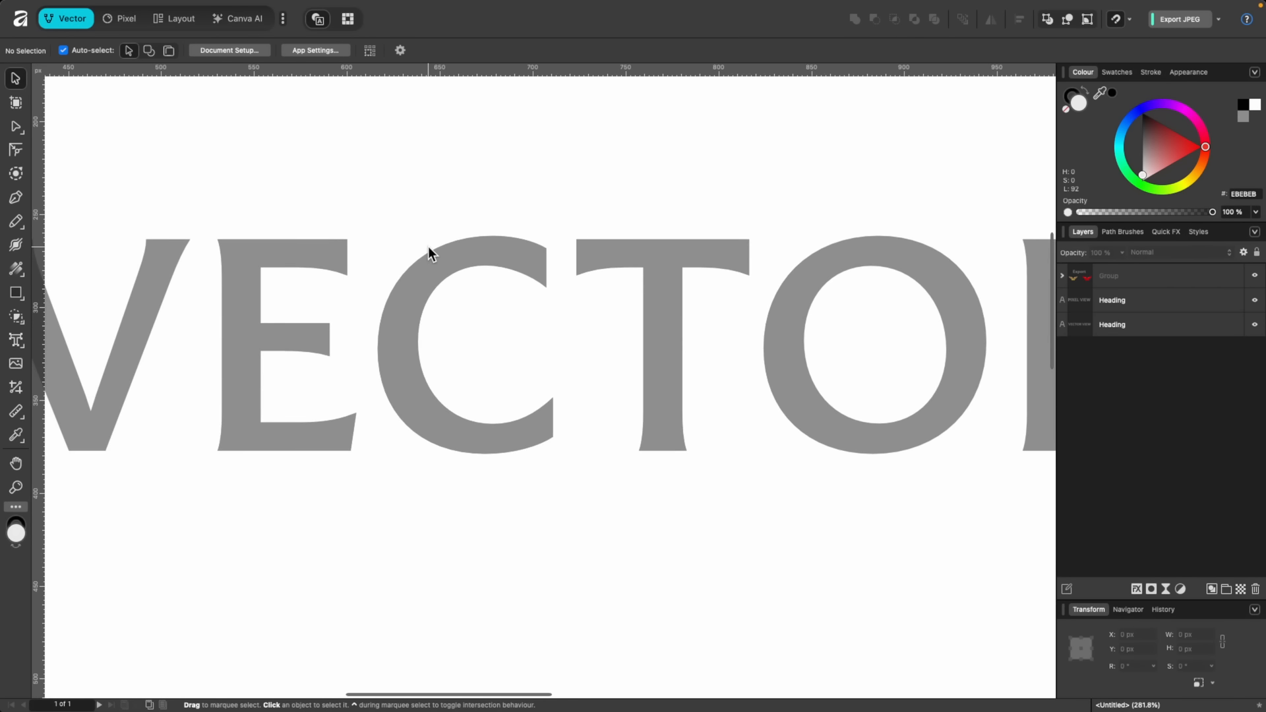
pyautogui.scroll(-5, 429, 247)
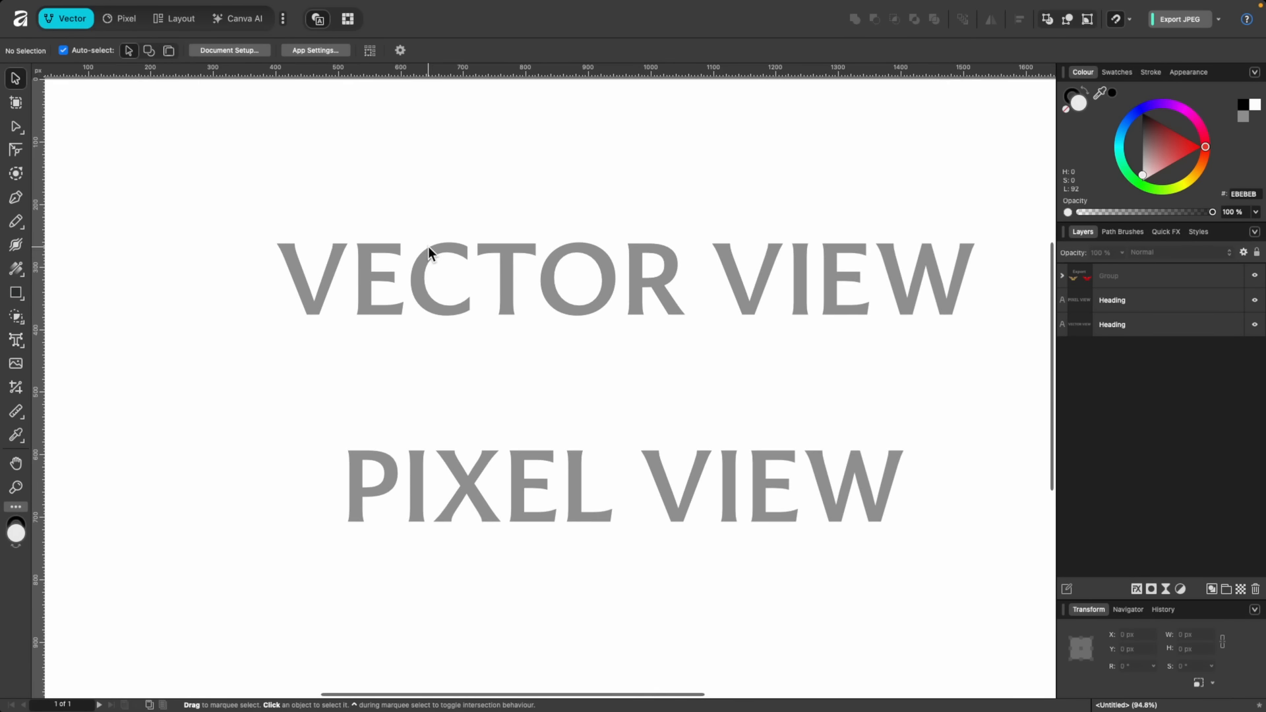
pyautogui.scroll(1, 429, 246)
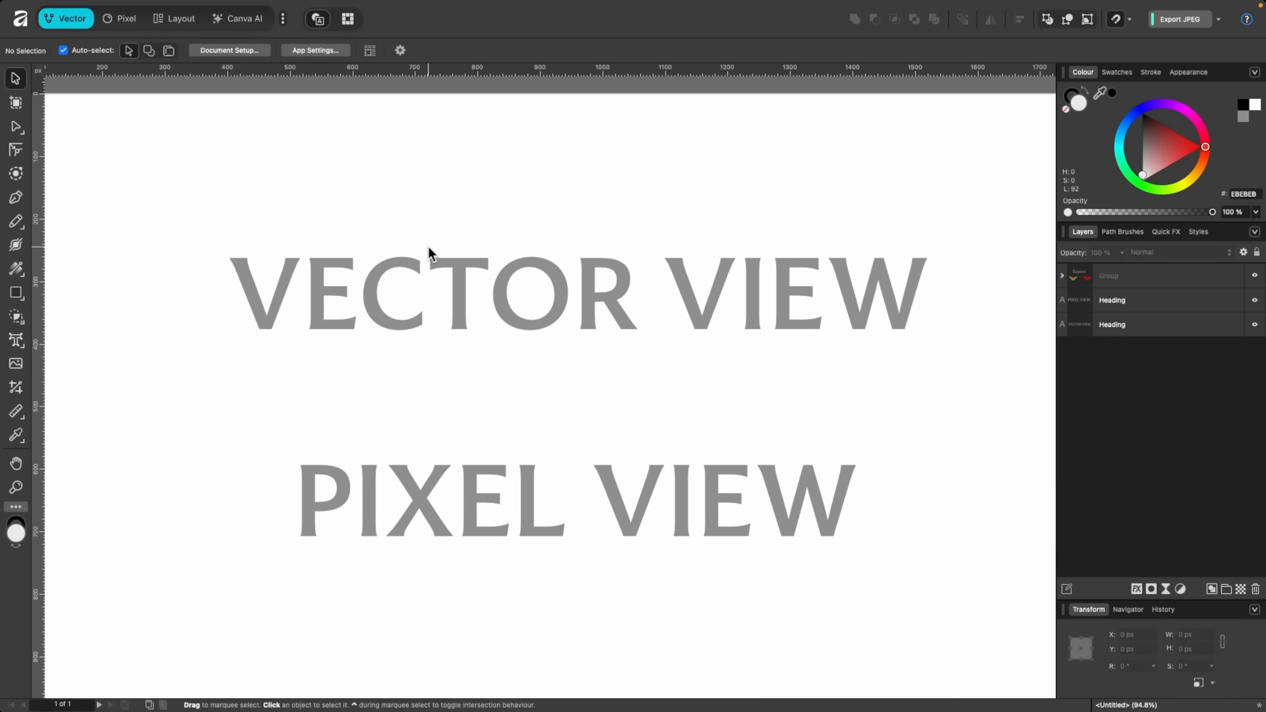
pyautogui.scroll(-1, 429, 247)
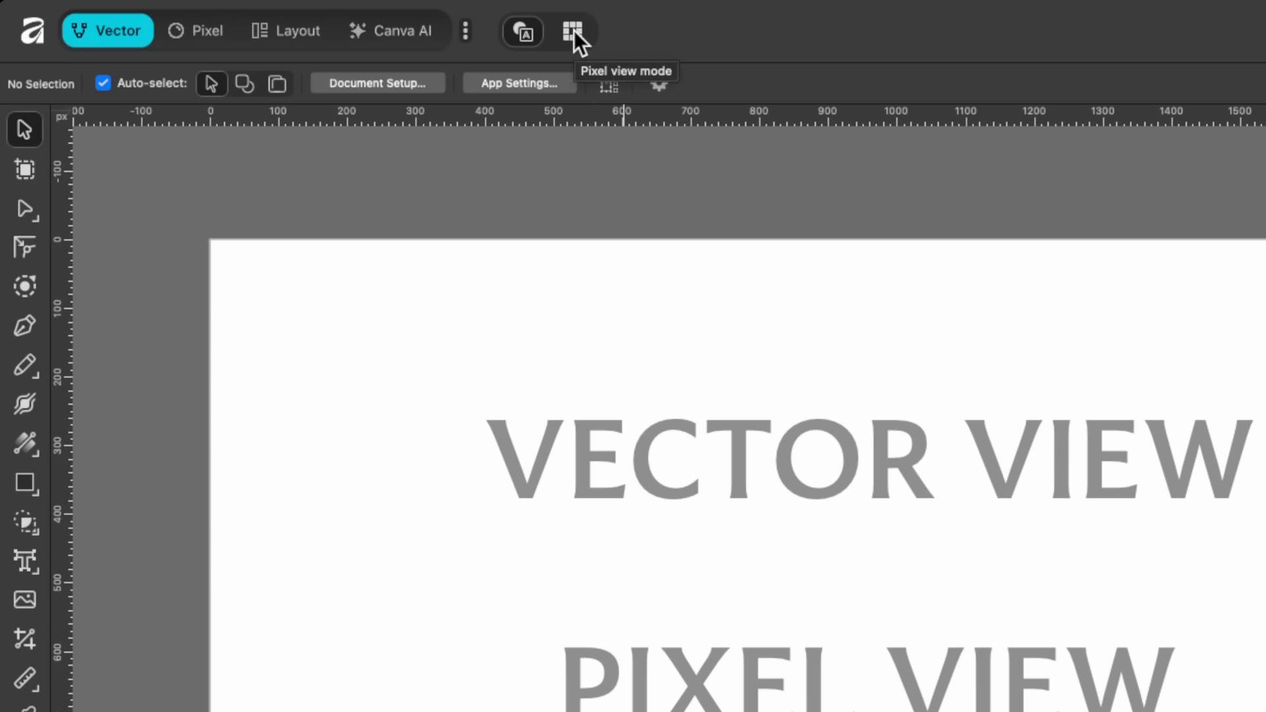
# Switch the document display to pixel view mode
pyautogui.click(573, 30)
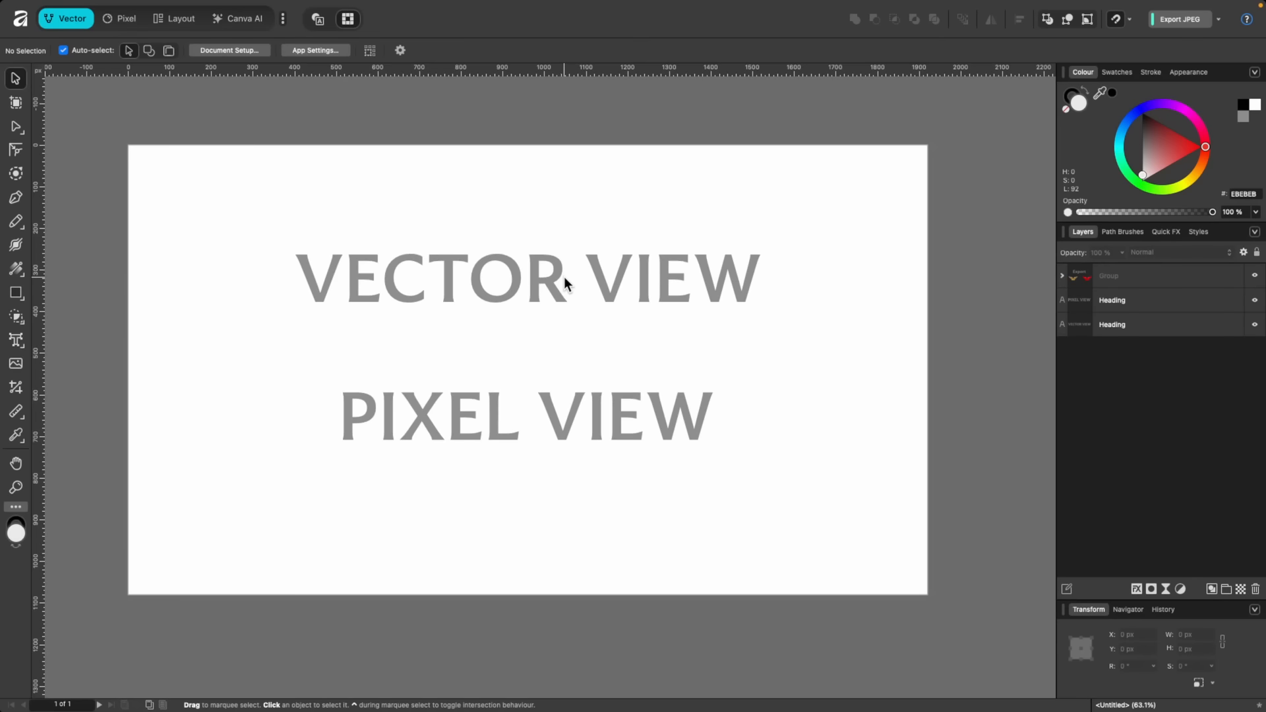
# Examine the letter edges of the VECTOR VIEW heading up close in pixel view mode, and switch back to vector view mode
pyautogui.scroll(10, 563, 275)
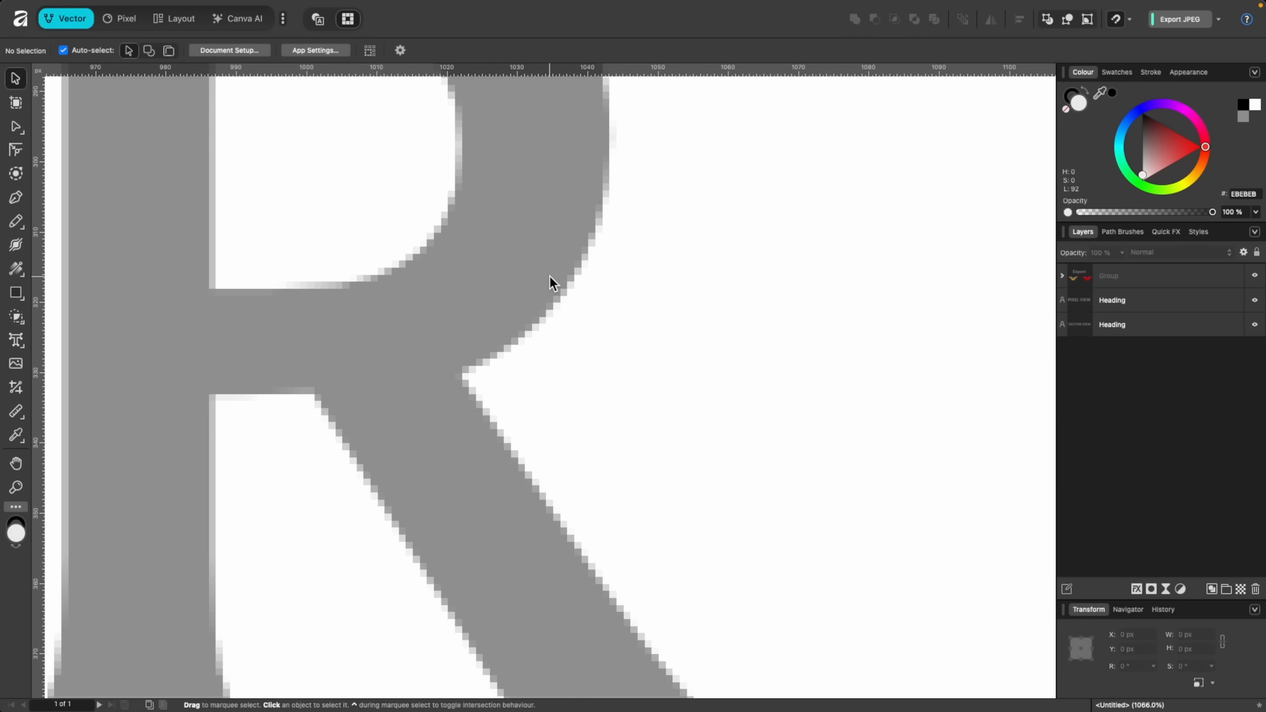
pyautogui.scroll(-10, 548, 275)
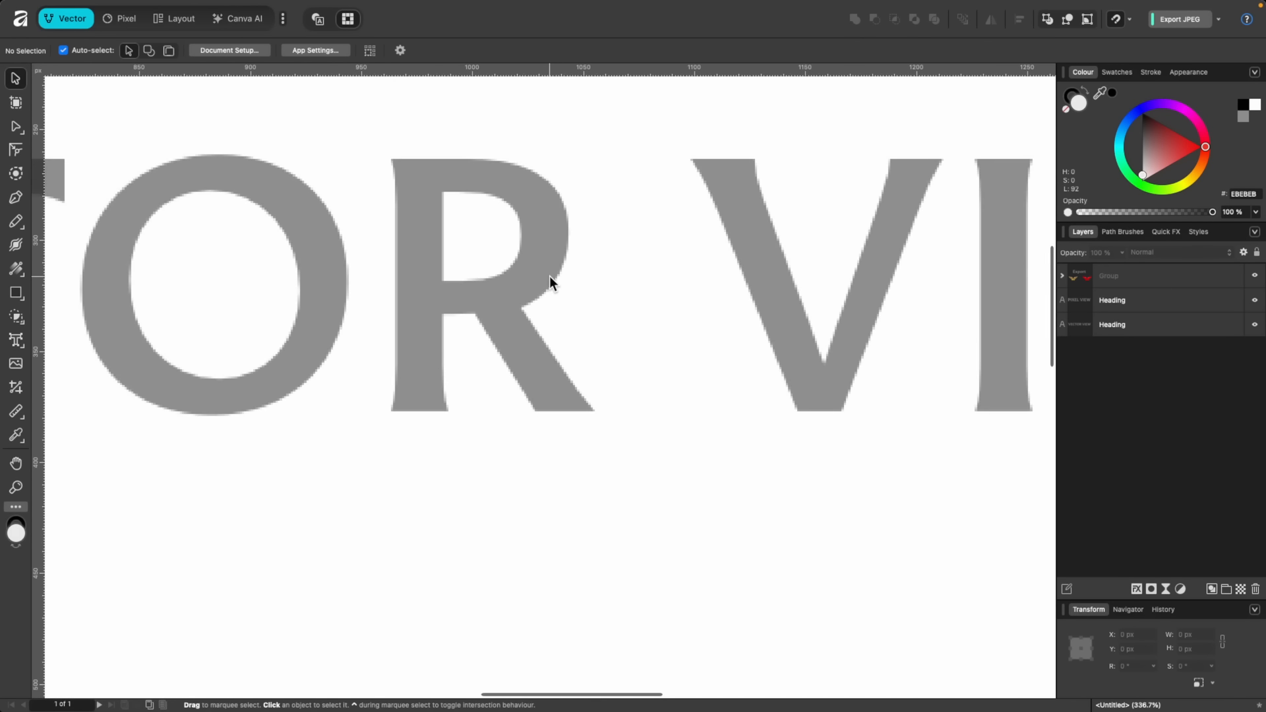
pyautogui.scroll(5, 549, 275)
pyautogui.hscroll(-3, 549, 275)
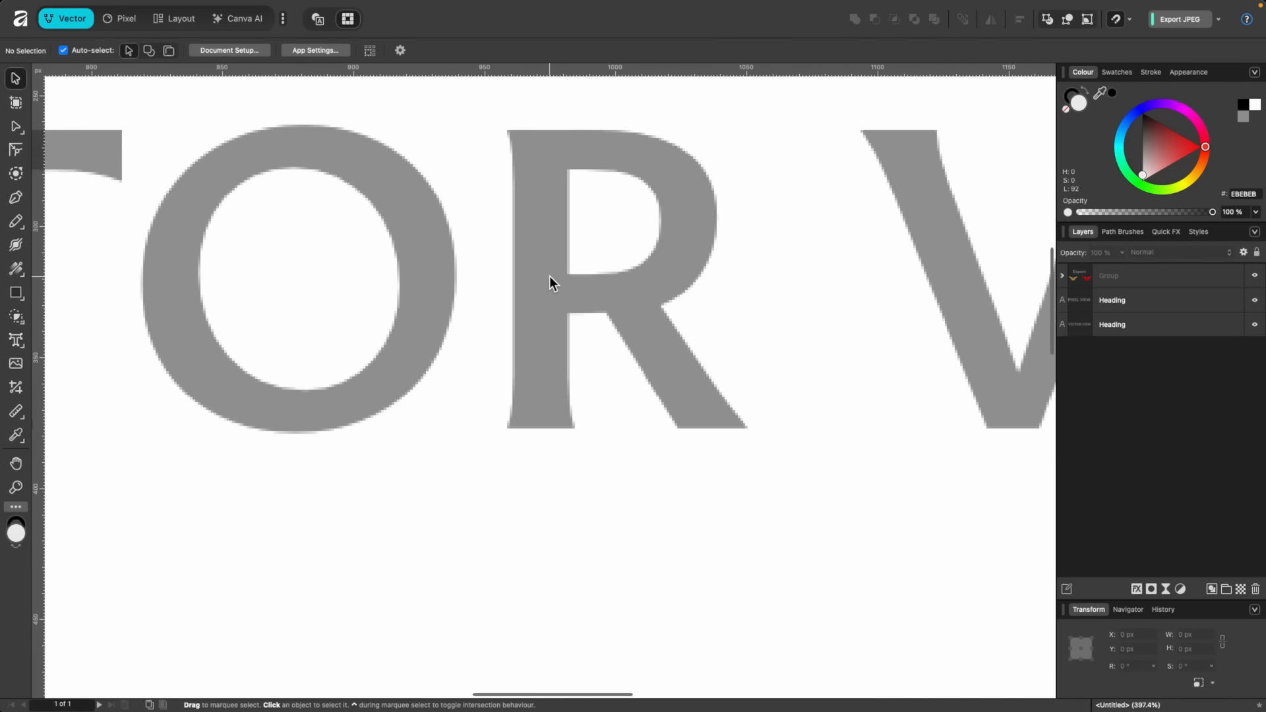
pyautogui.scroll(2, 467, 262)
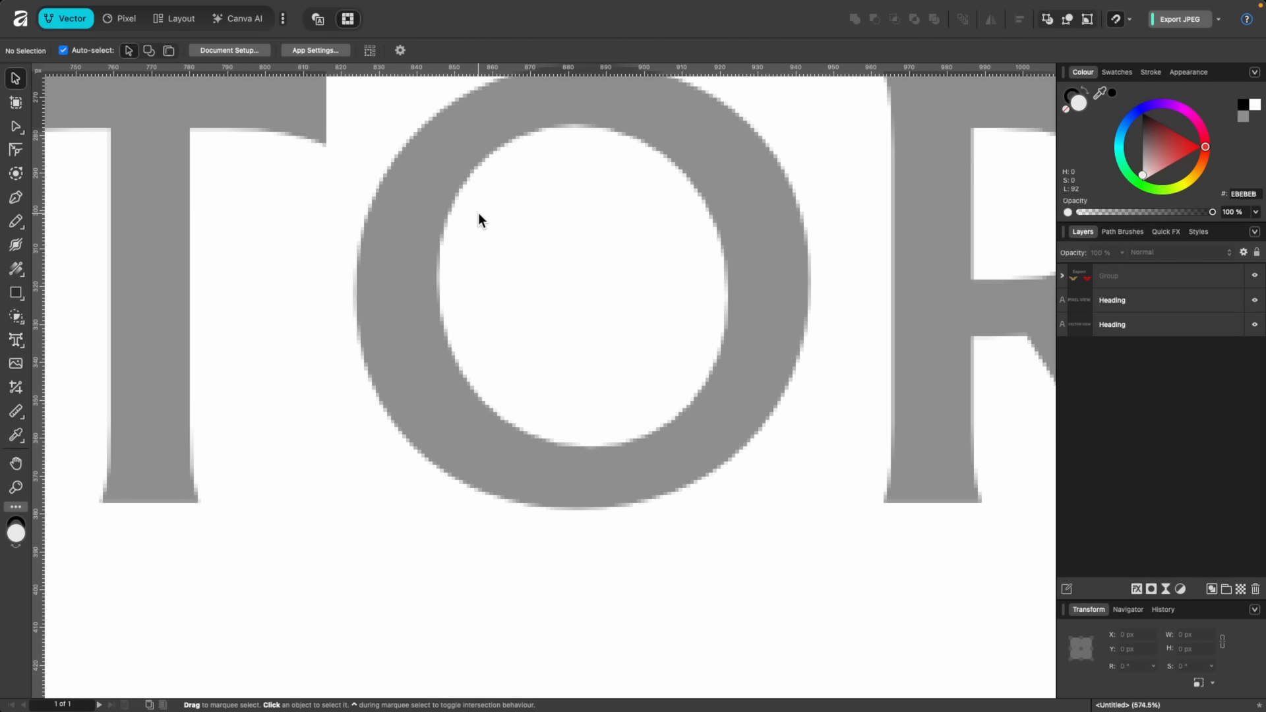
pyautogui.click(320, 23)
pyautogui.scroll(-4, 529, 342)
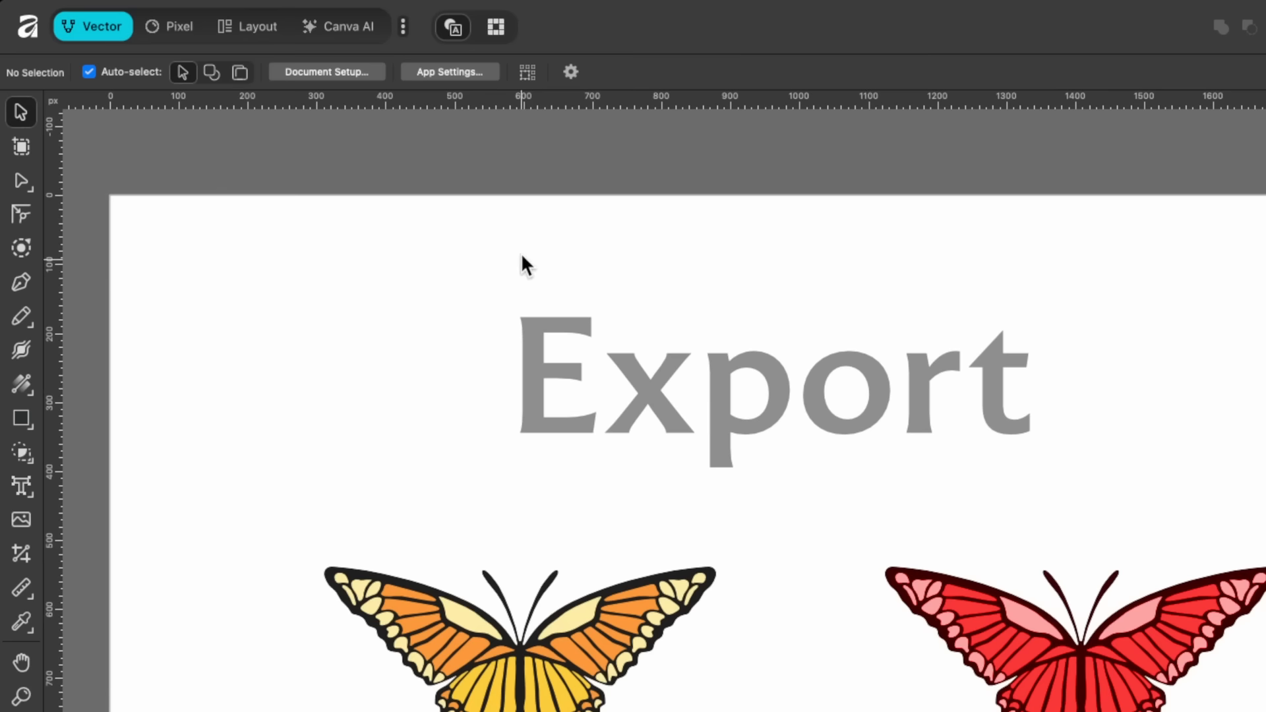
# Review the PNG and JPEG (Best quality) presets in the full Export dialog, and close it without exporting
pyautogui.moveTo(174, 1)
pyautogui.click(124, 6)
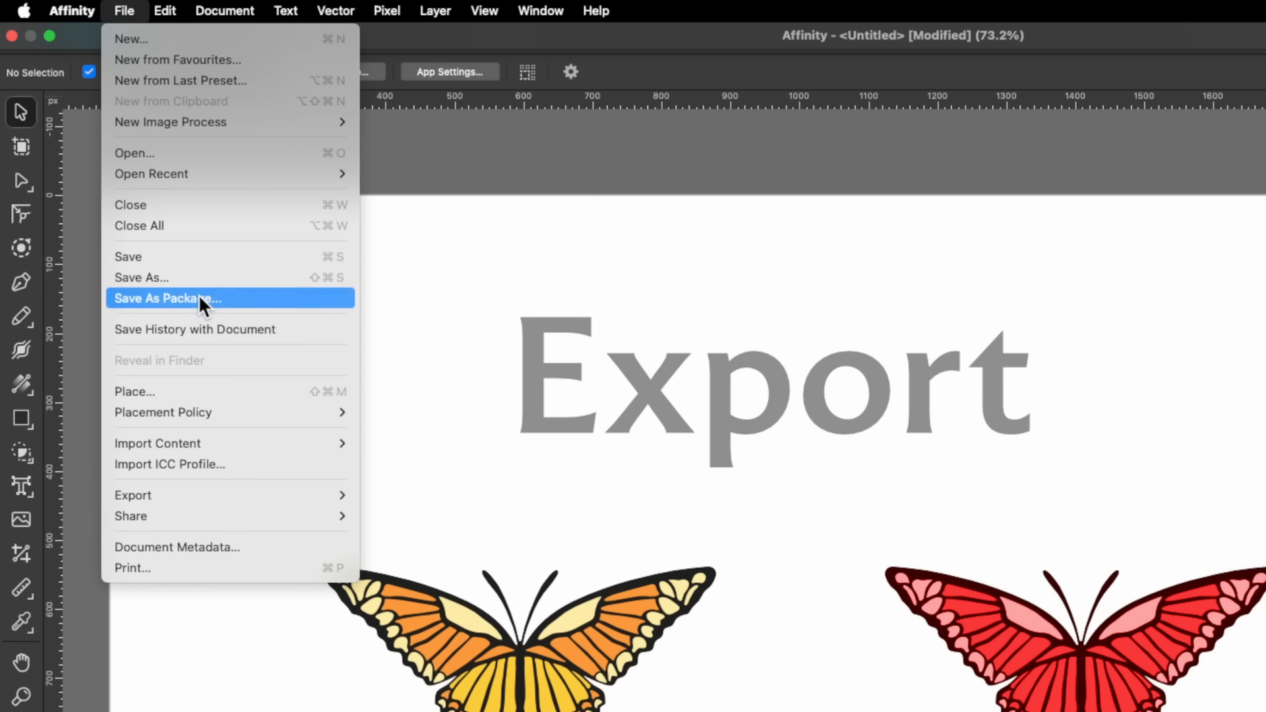
pyautogui.moveTo(212, 496)
pyautogui.click(382, 497)
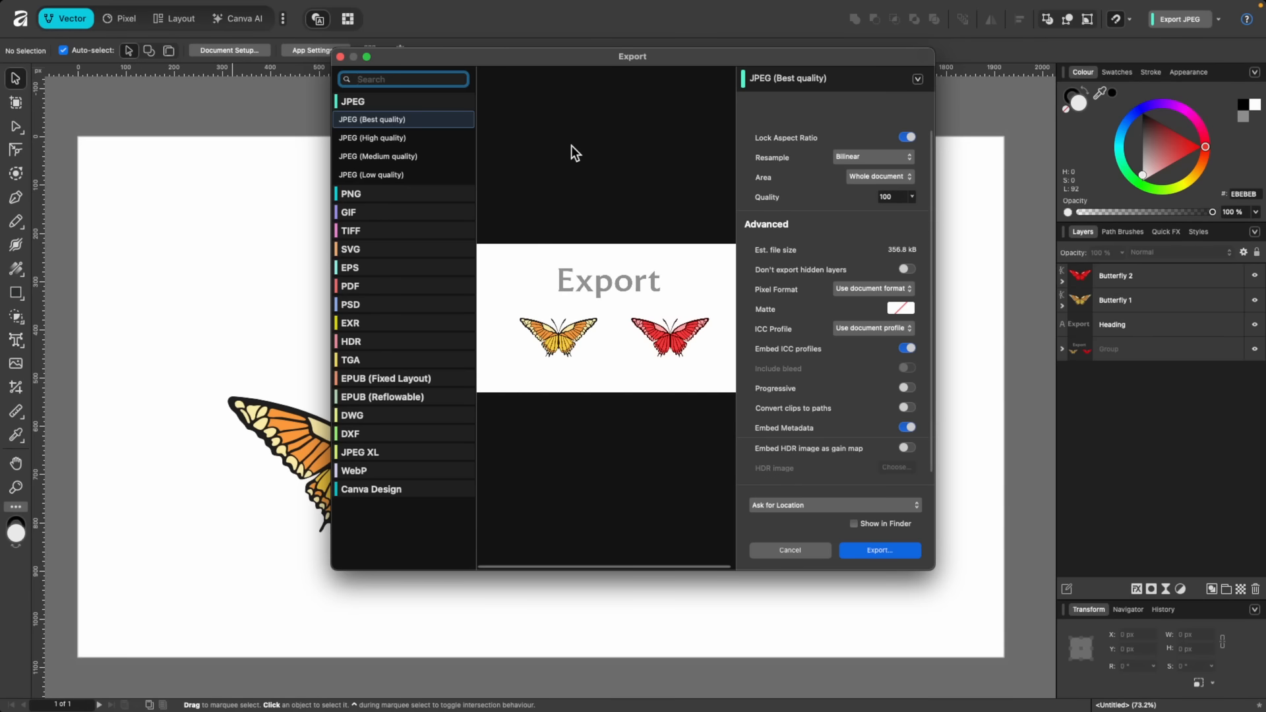
pyautogui.moveTo(594, 58); pyautogui.dragTo(535, 82)
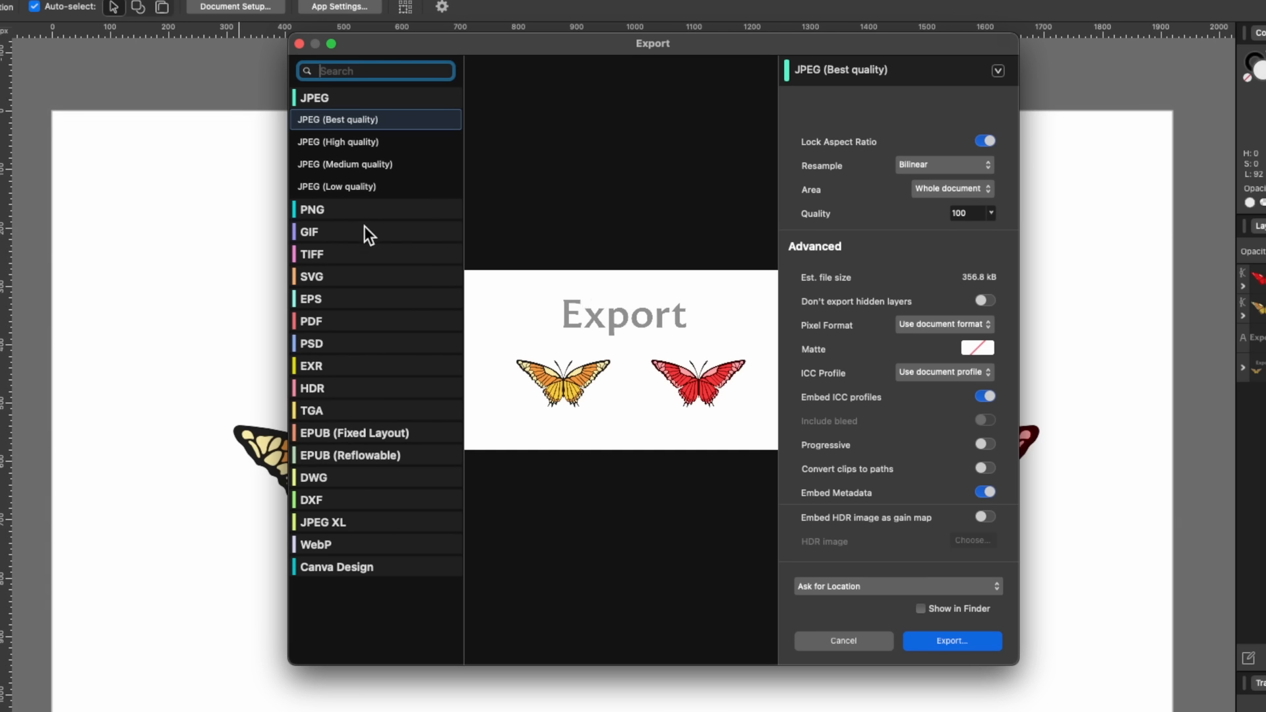
pyautogui.click(362, 210)
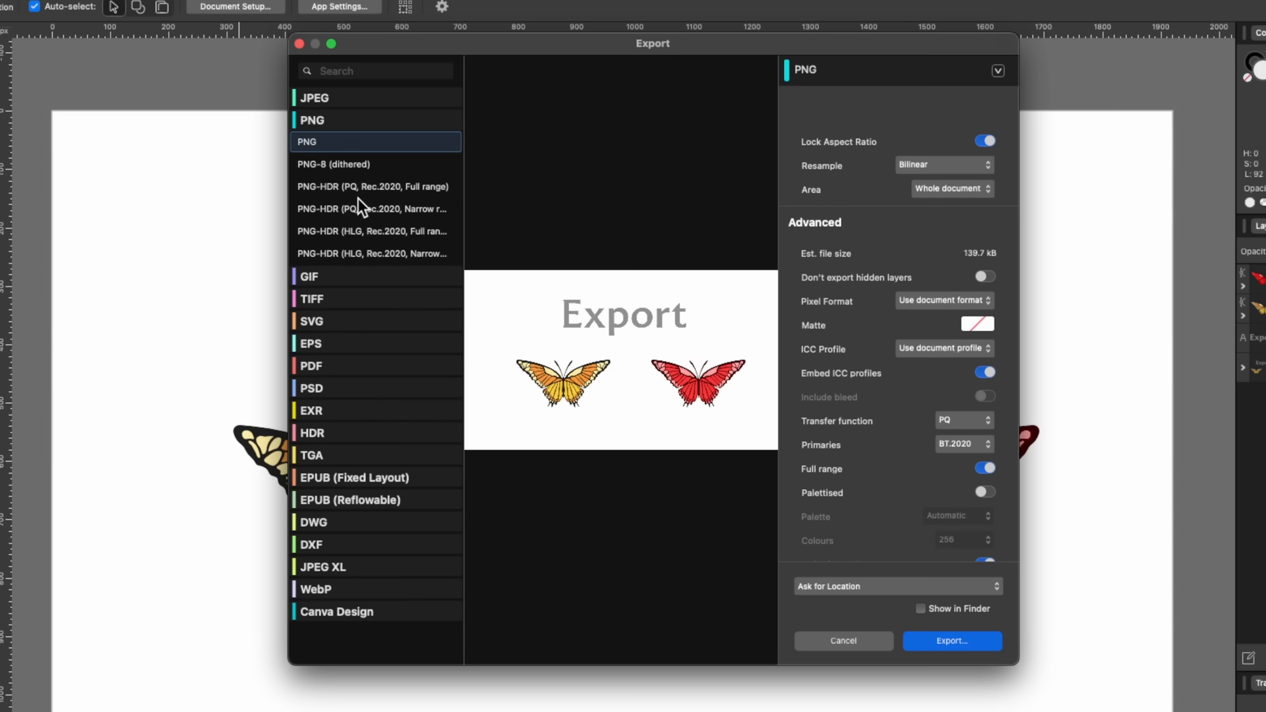
pyautogui.click(330, 98)
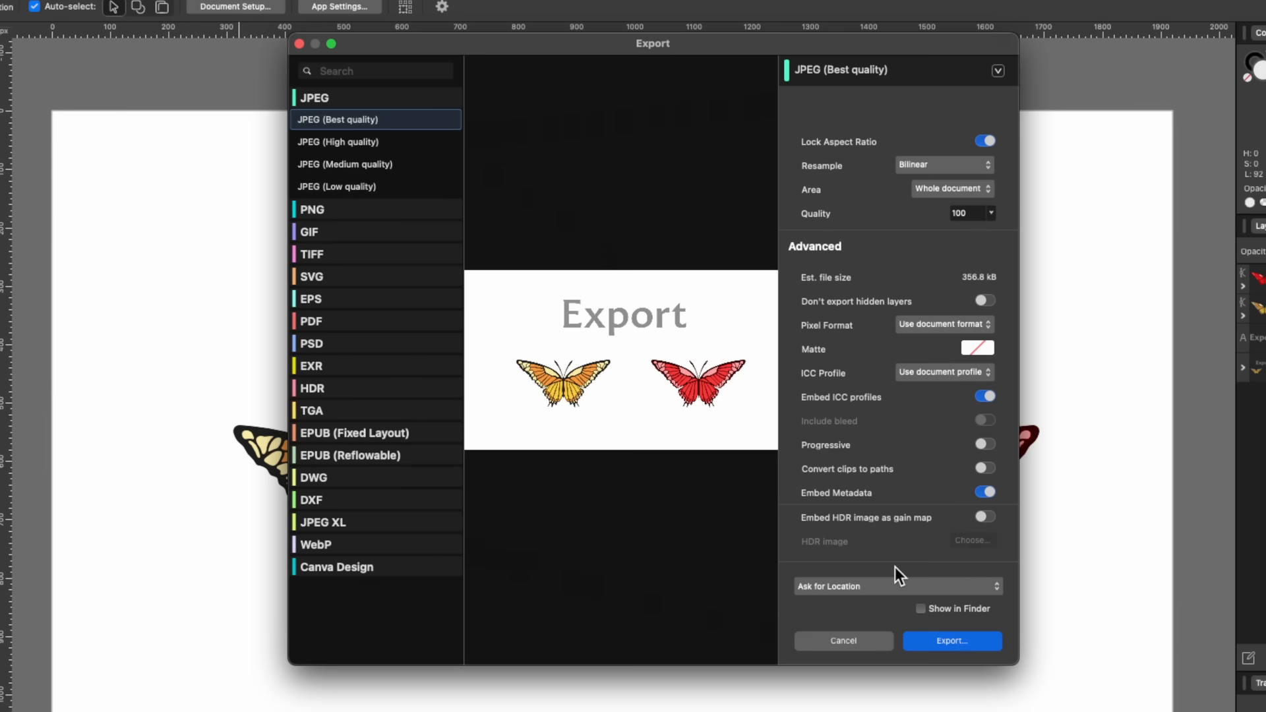
pyautogui.click(839, 641)
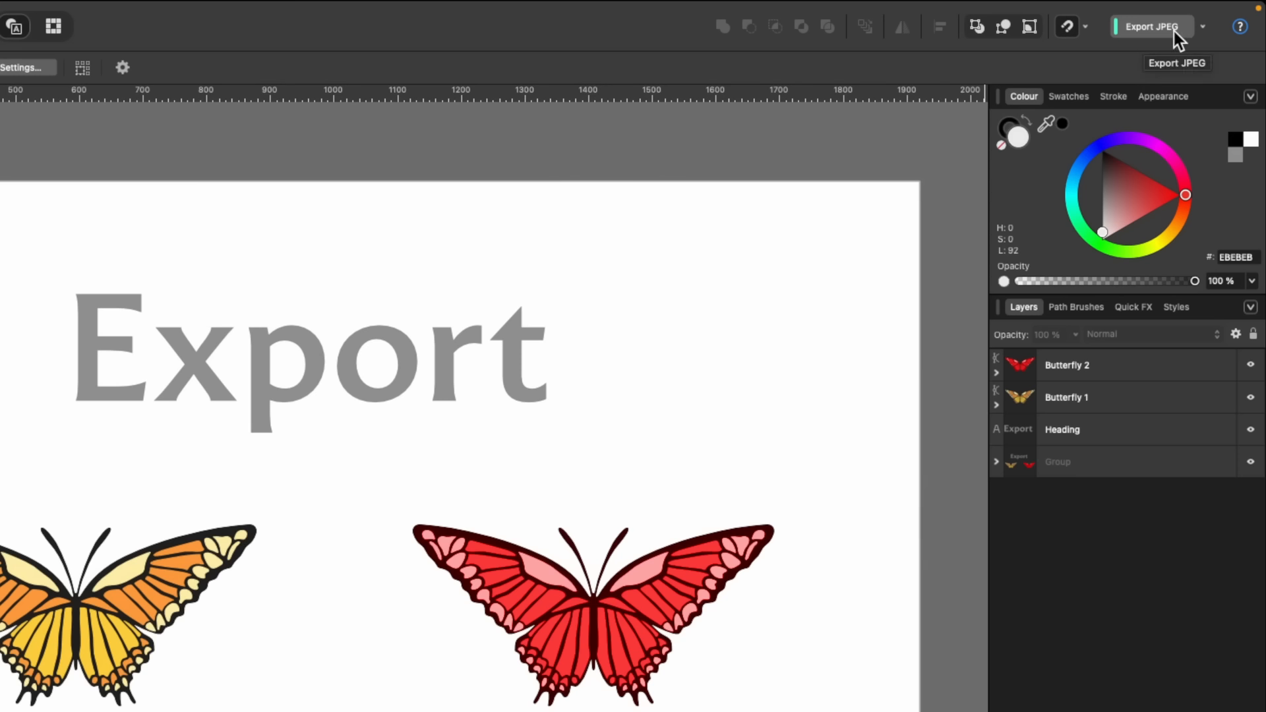
# Look through the quick export options and the list of file formats that can be added to them
pyautogui.click(1203, 29)
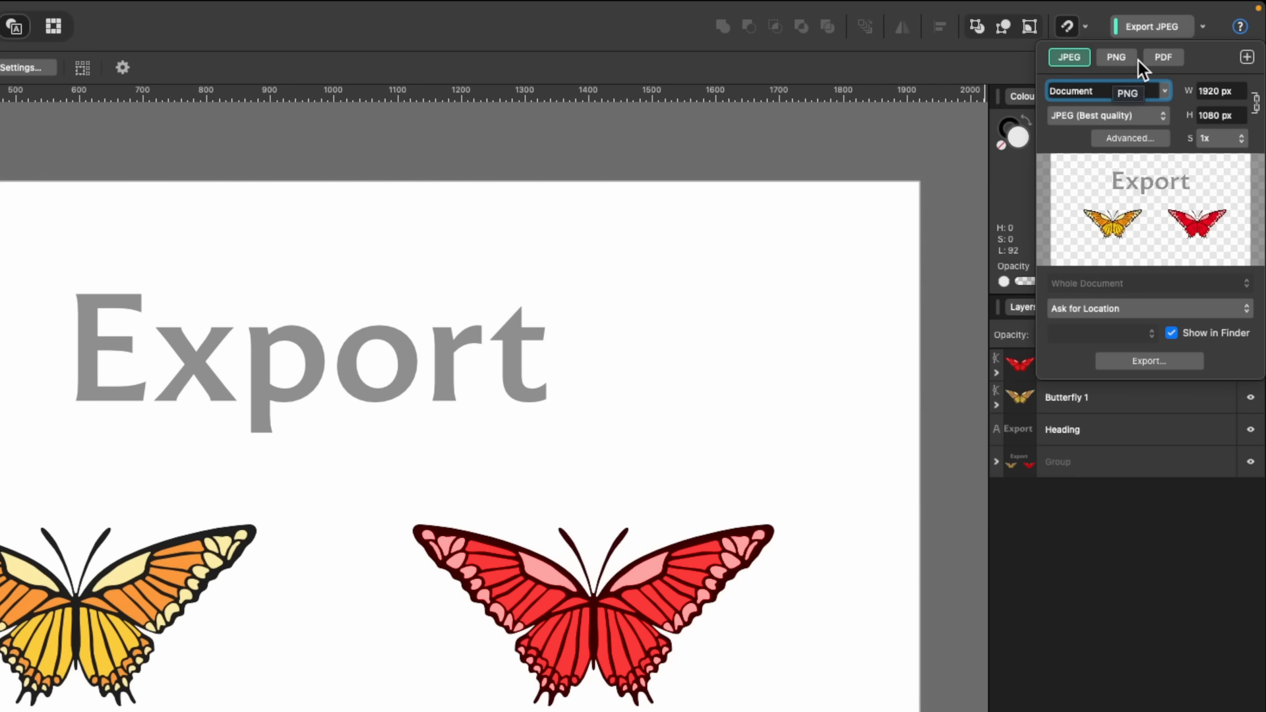
pyautogui.click(1247, 58)
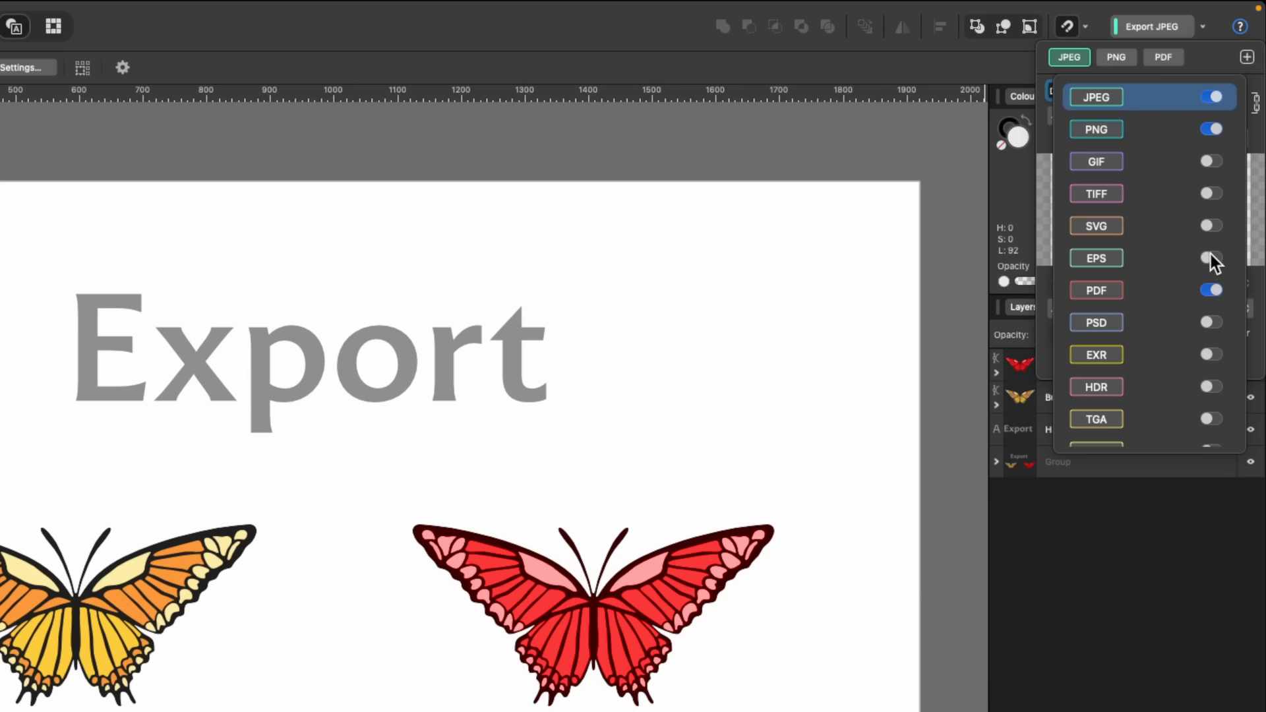
pyautogui.scroll(-5, 1178, 346)
pyautogui.scroll(5, 1178, 345)
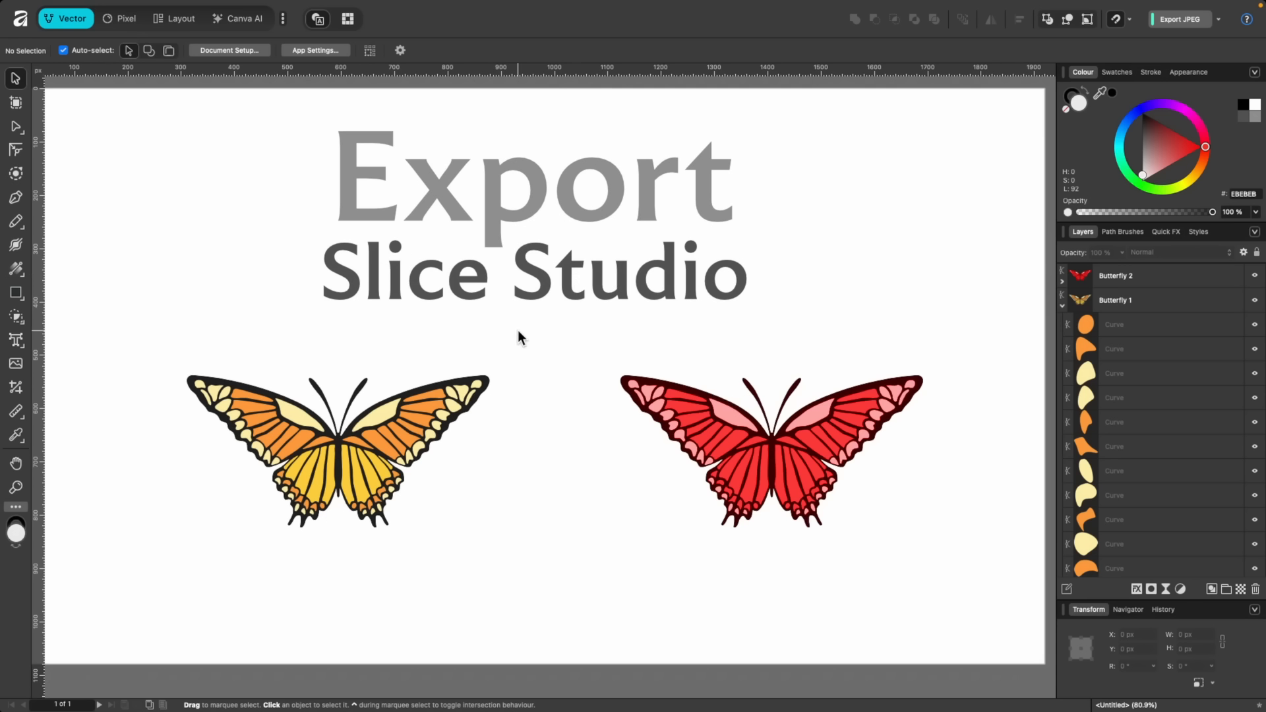
# Select the orange butterfly and the red butterfly in turn below the Slice Studio heading
pyautogui.click(461, 389)
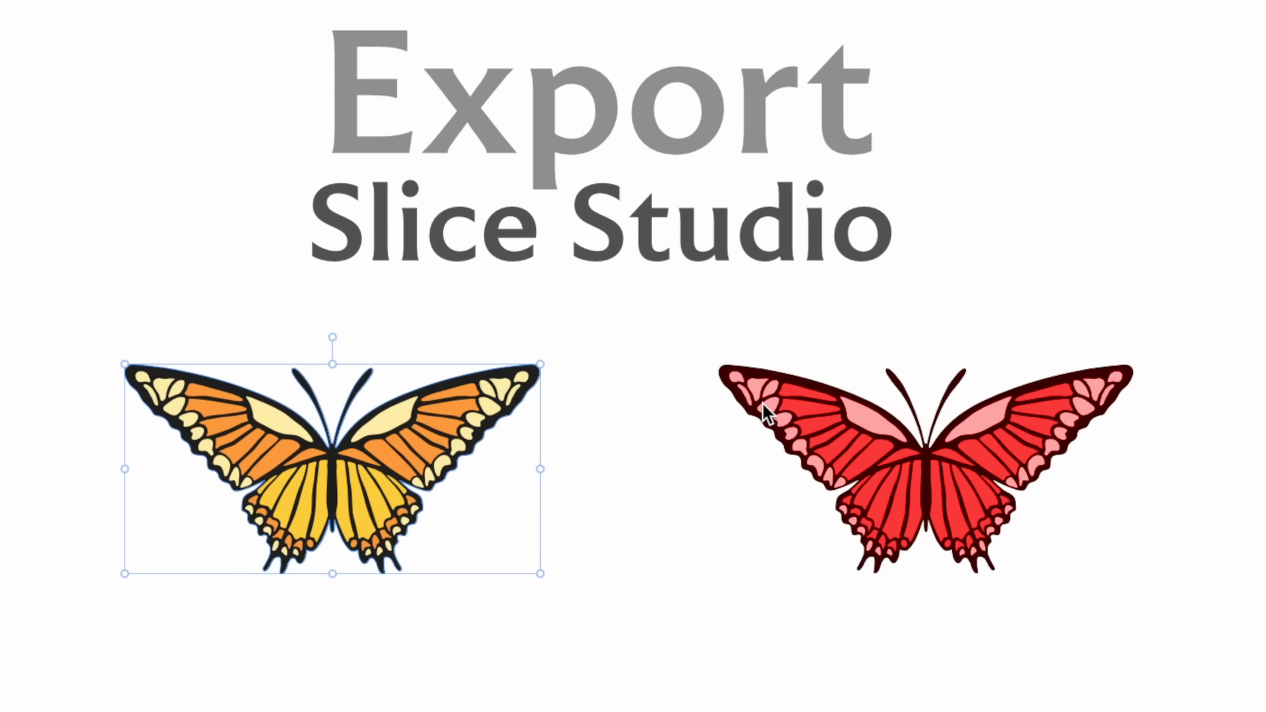
pyautogui.click(646, 407)
pyautogui.click(444, 417)
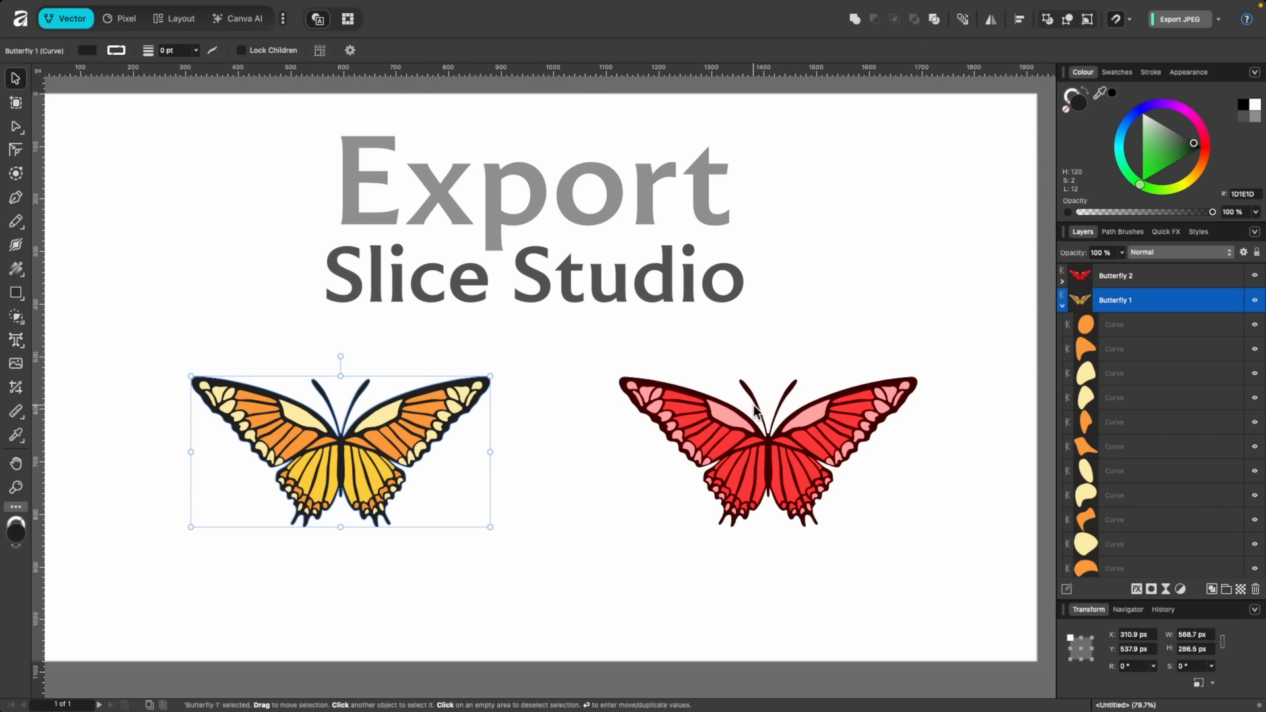
pyautogui.click(721, 425)
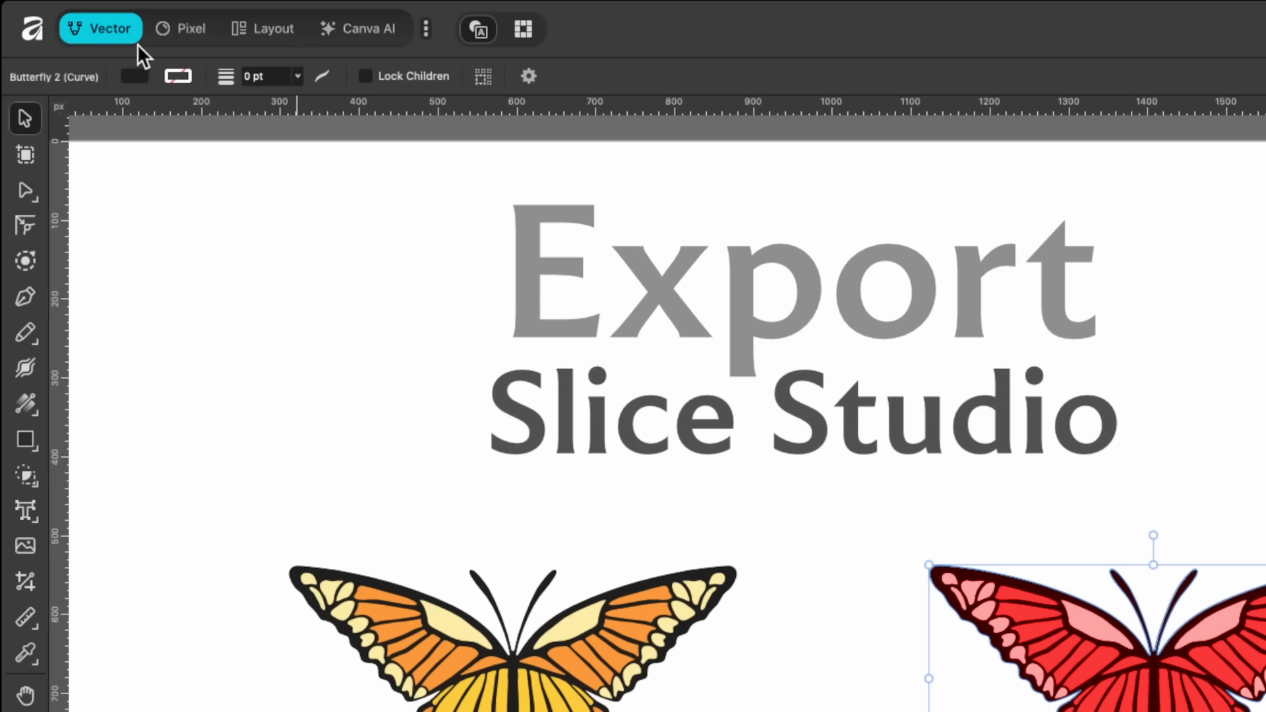
# Enable the Slice studio in the list of available studios and switch to it
pyautogui.click(426, 28)
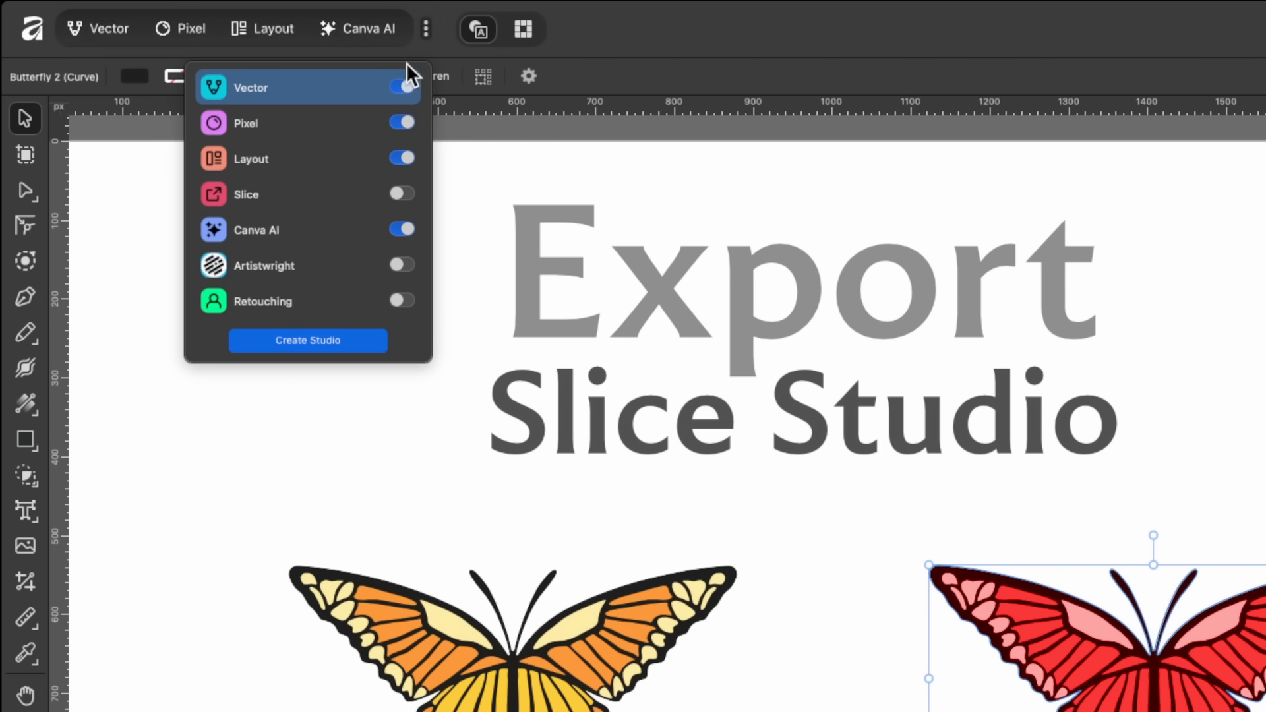
pyautogui.click(402, 194)
pyautogui.click(349, 28)
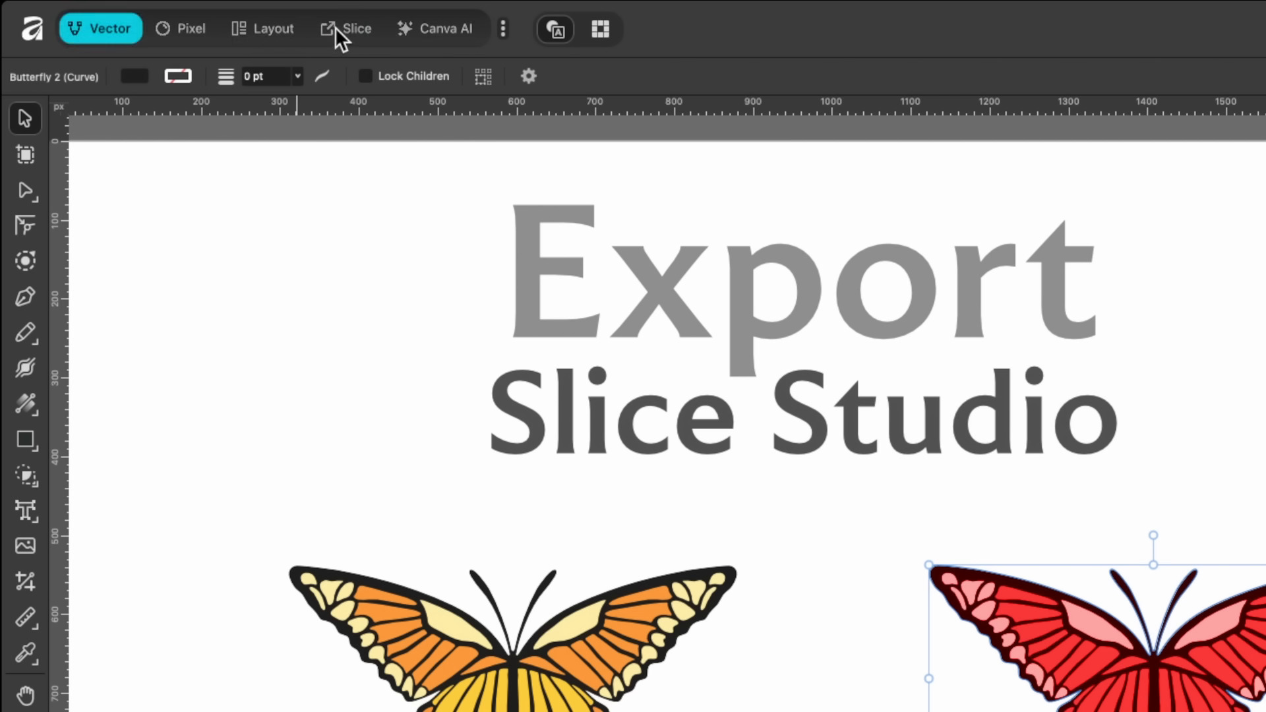
pyautogui.click(347, 29)
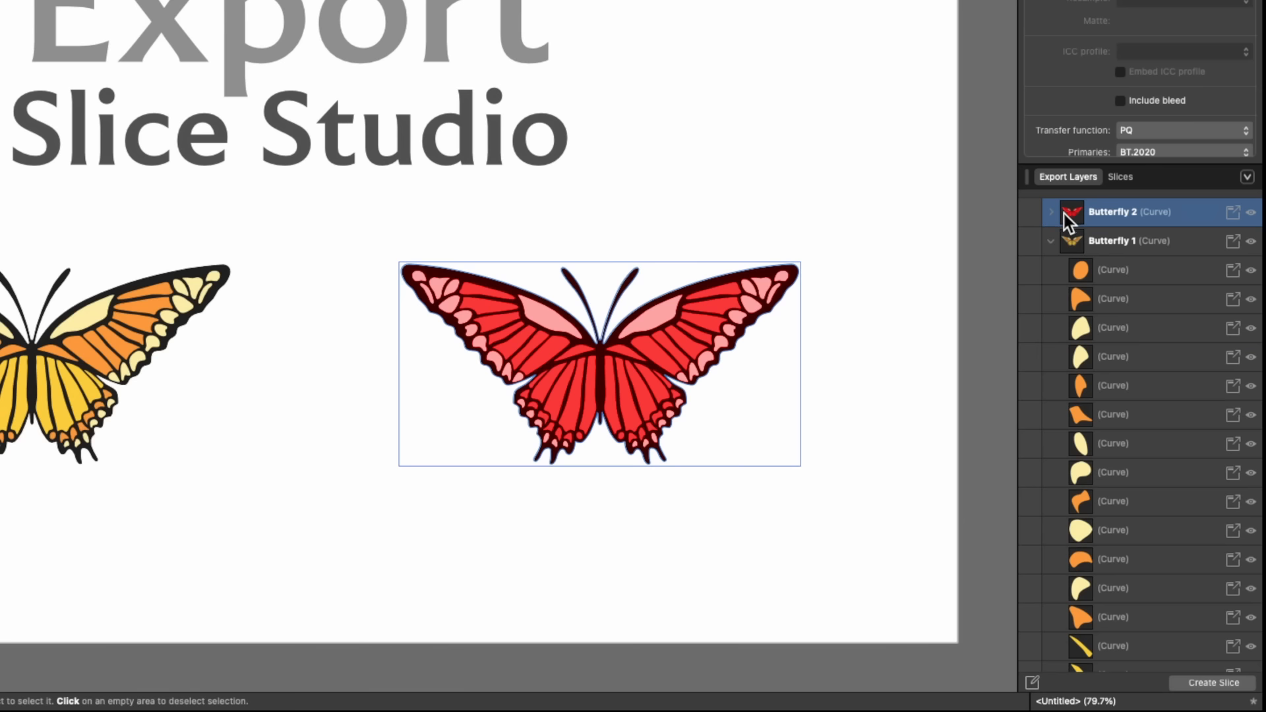
# Collapse the Butterfly 1 layer and create slices from the Butterfly 1 and Butterfly 2 export layers
pyautogui.click(1050, 242)
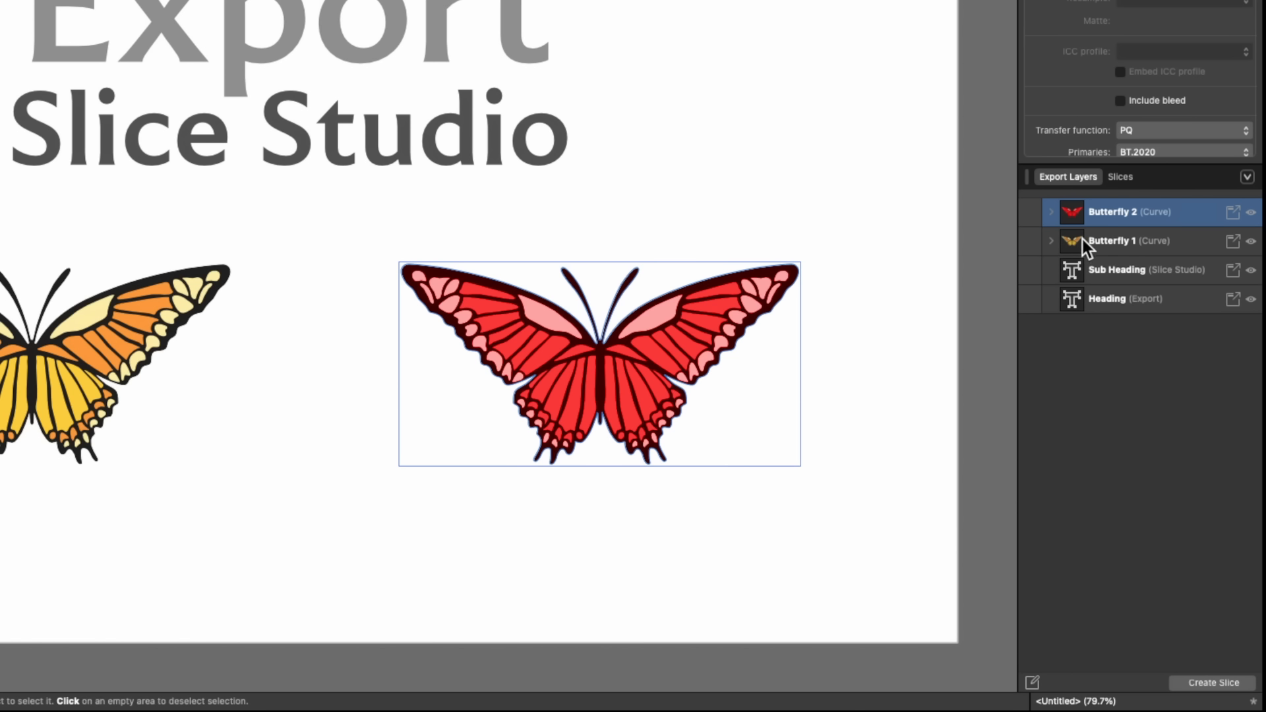
pyautogui.click(1186, 238)
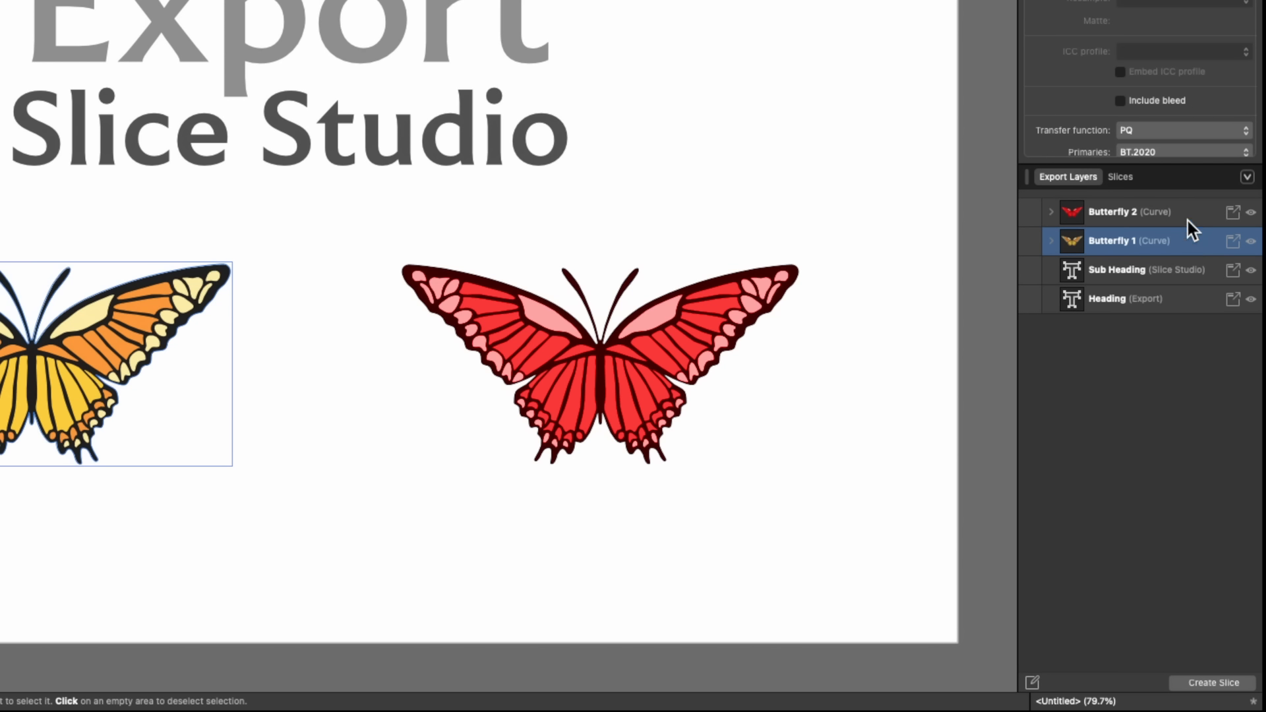
pyautogui.click(1188, 212)
pyautogui.click(1191, 243)
pyautogui.click(1188, 219)
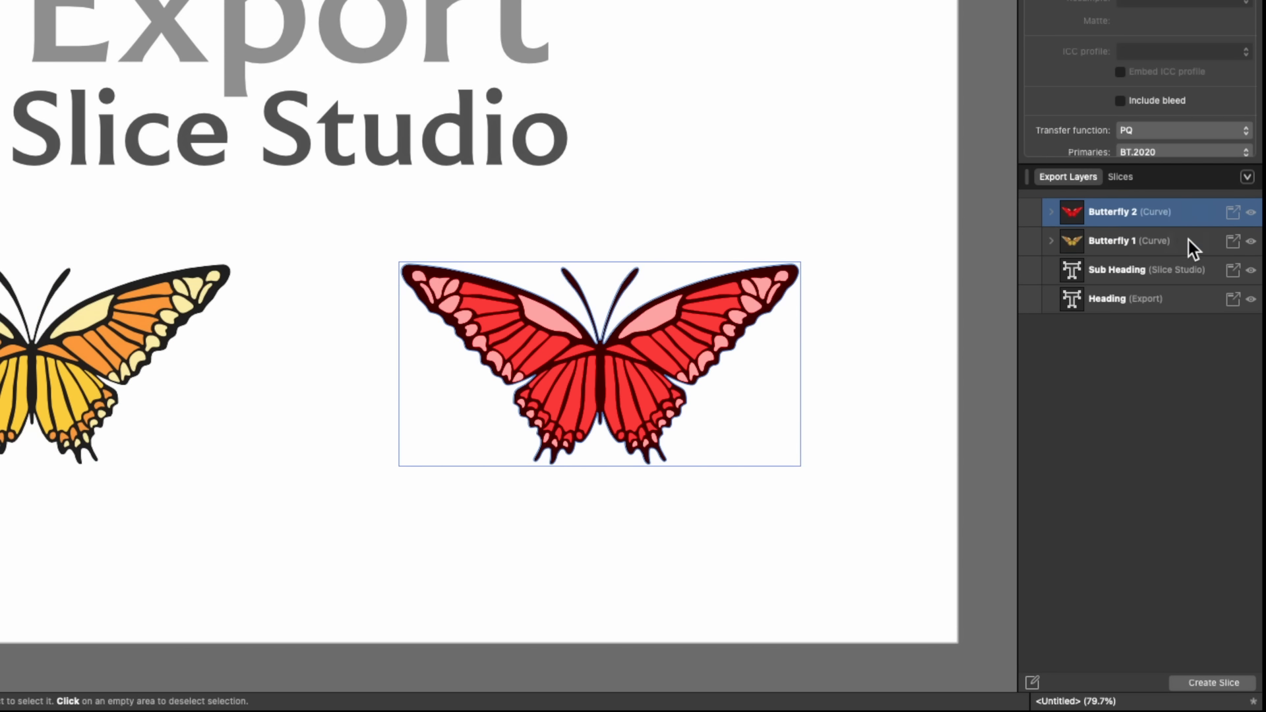
pyautogui.keyDown('shift'); pyautogui.click(1188, 240); pyautogui.keyUp('shift')
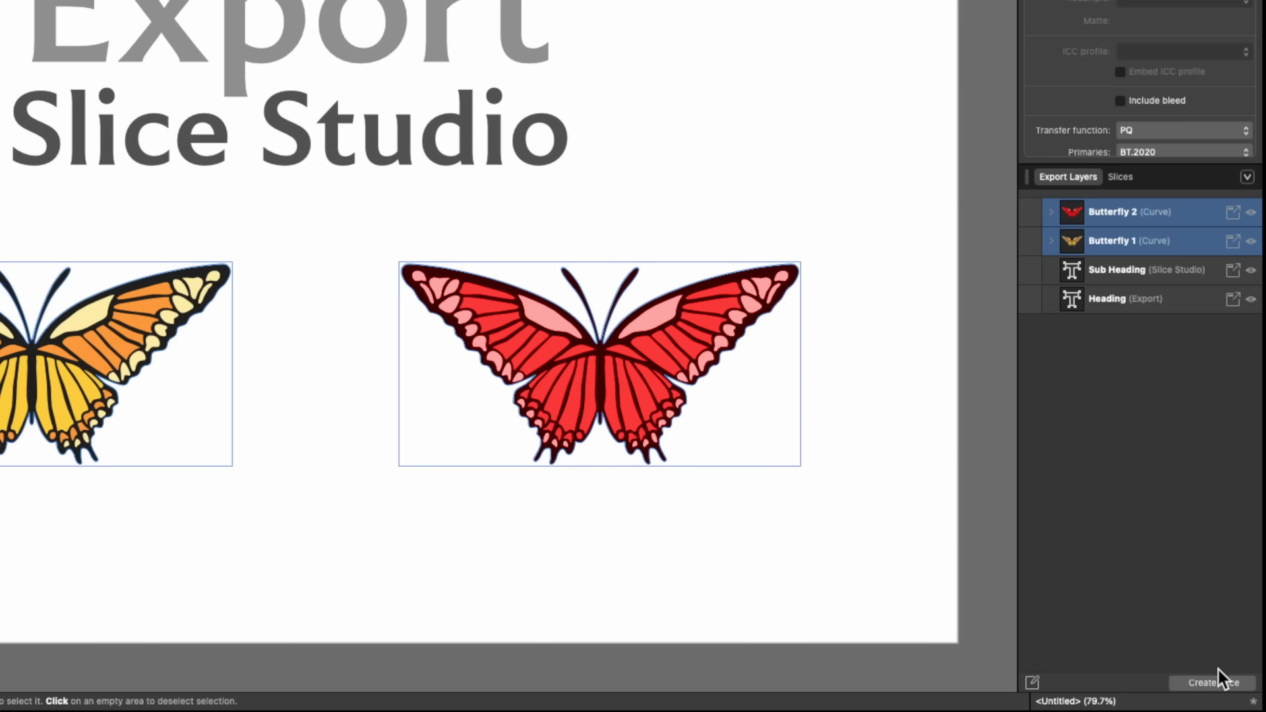
pyautogui.click(1215, 686)
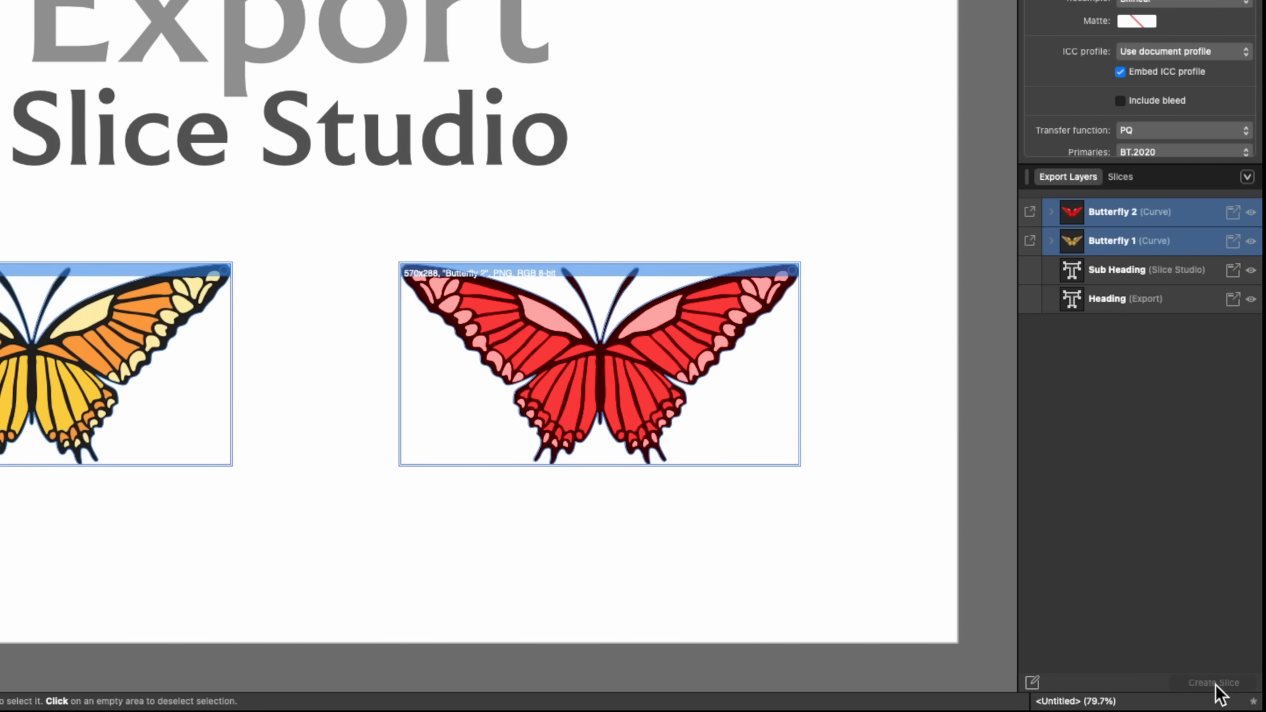
# In the slices list, keep the background slice's PNG format and add a second export format set to JPEG (Best quality)
pyautogui.click(1122, 177)
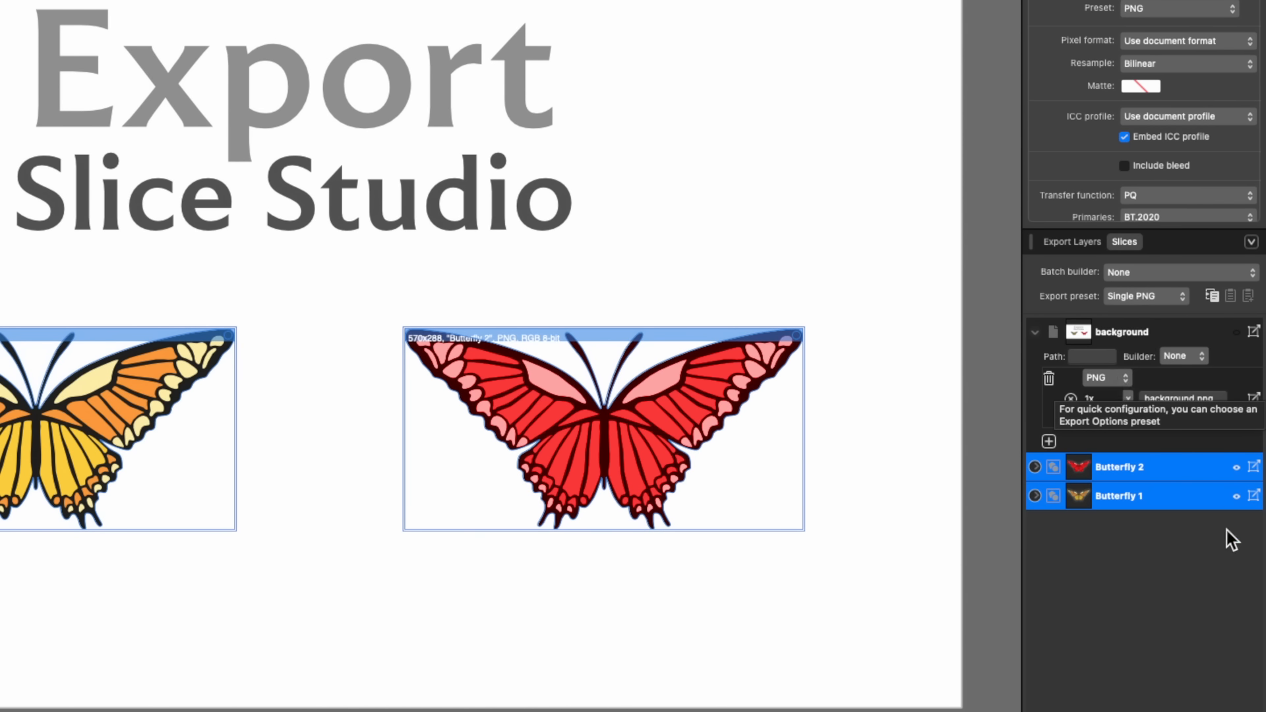
pyautogui.click(1123, 377)
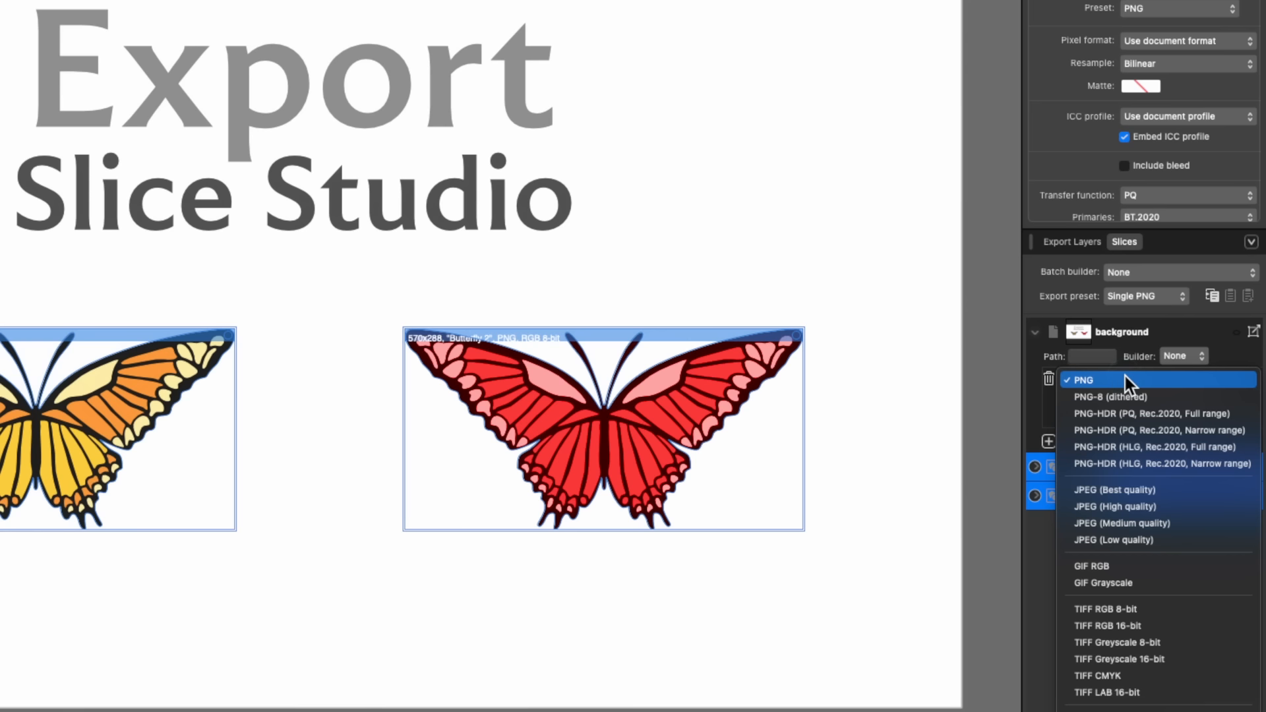
pyautogui.click(1117, 380)
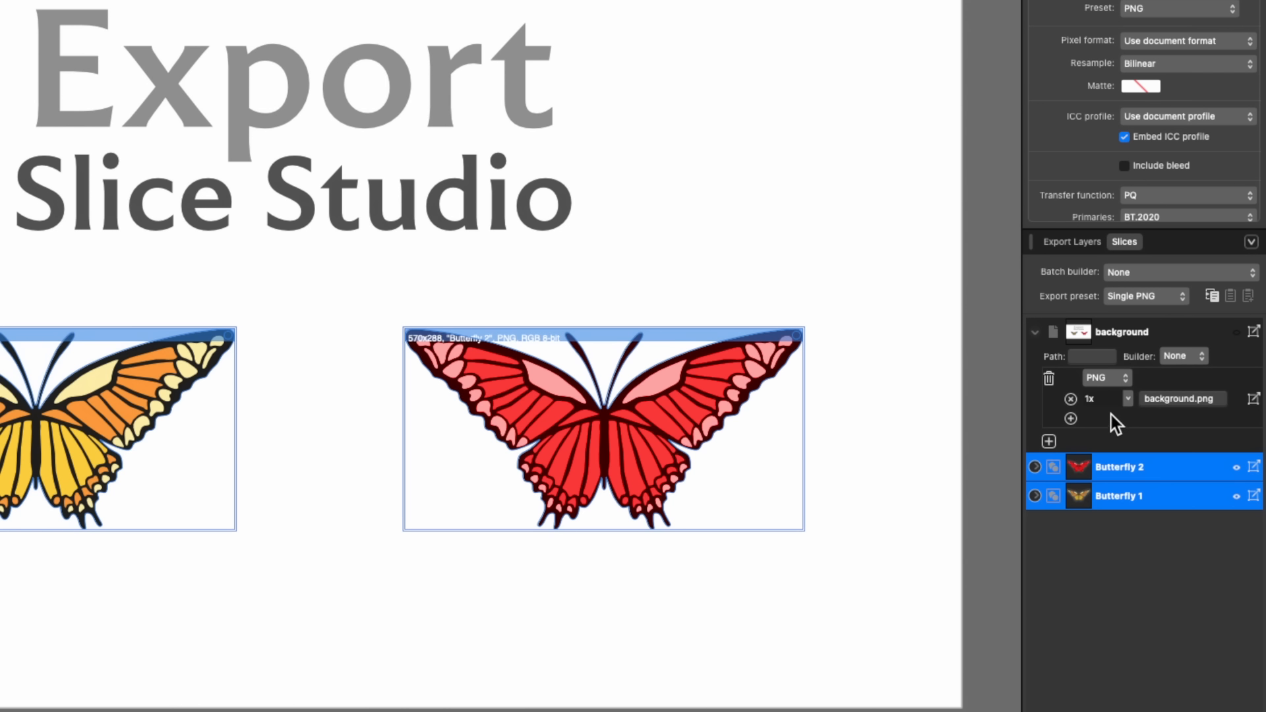
pyautogui.click(1048, 441)
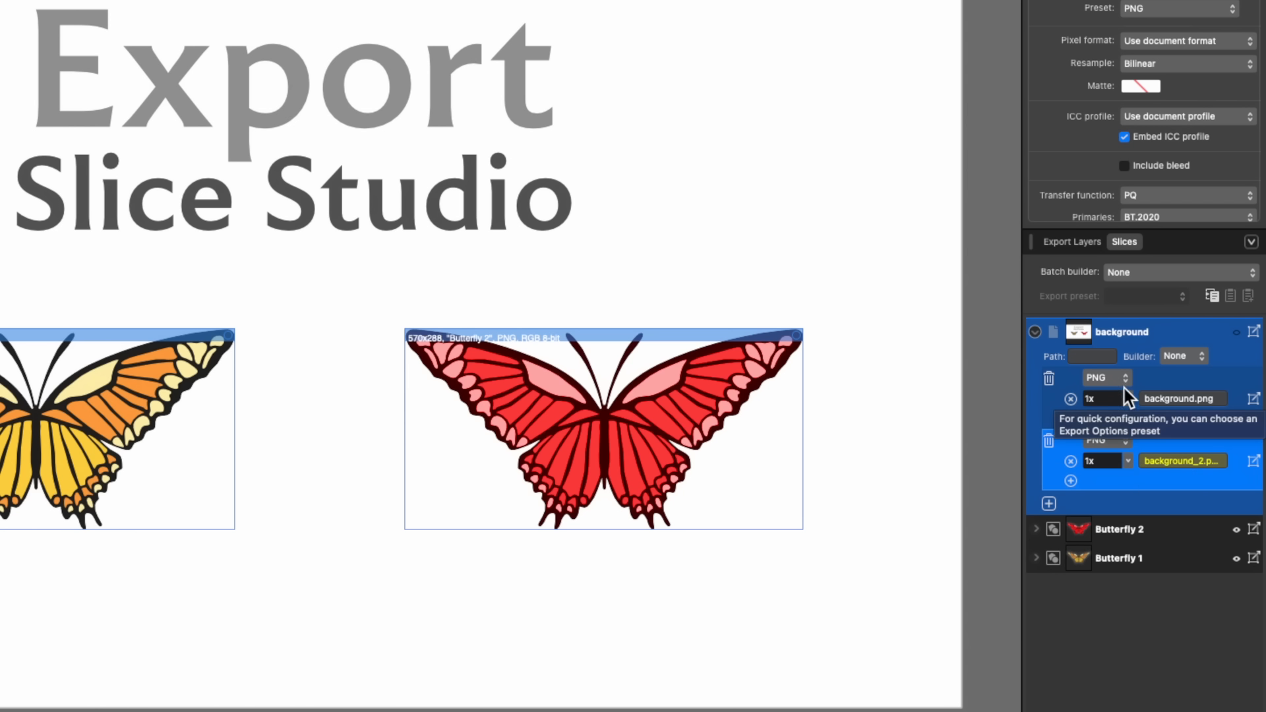
pyautogui.click(1118, 437)
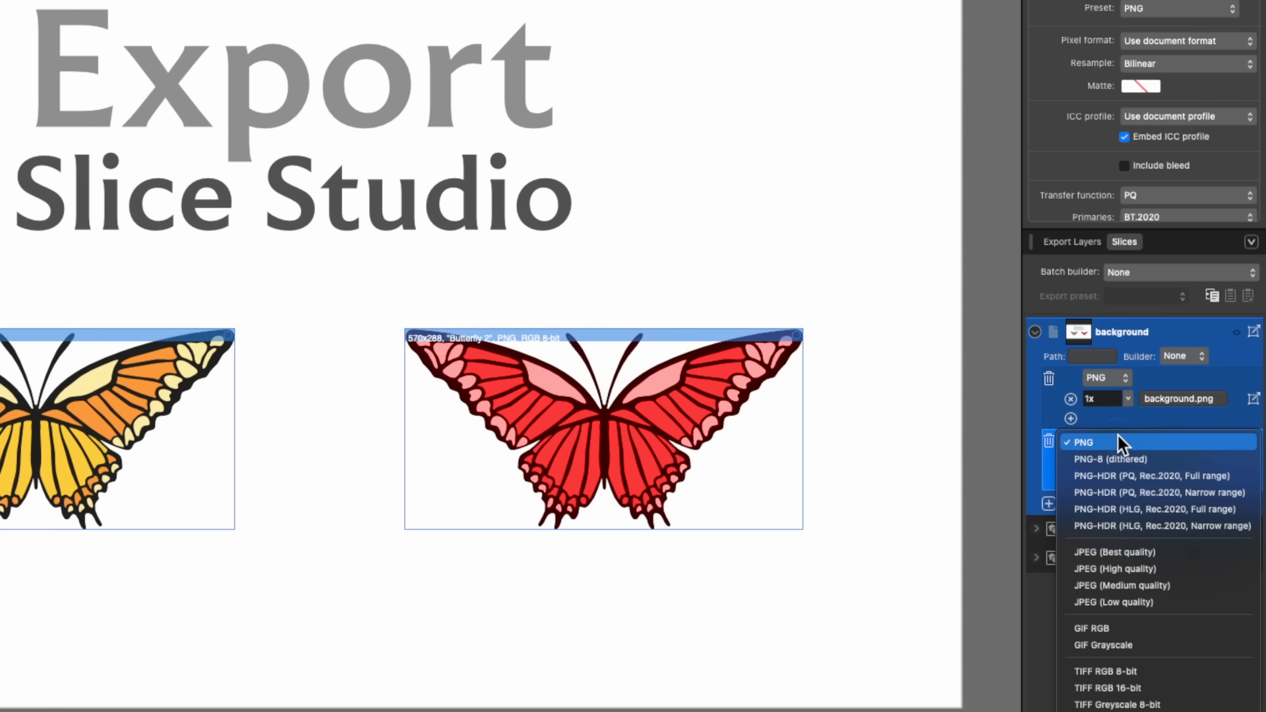
pyautogui.click(1127, 551)
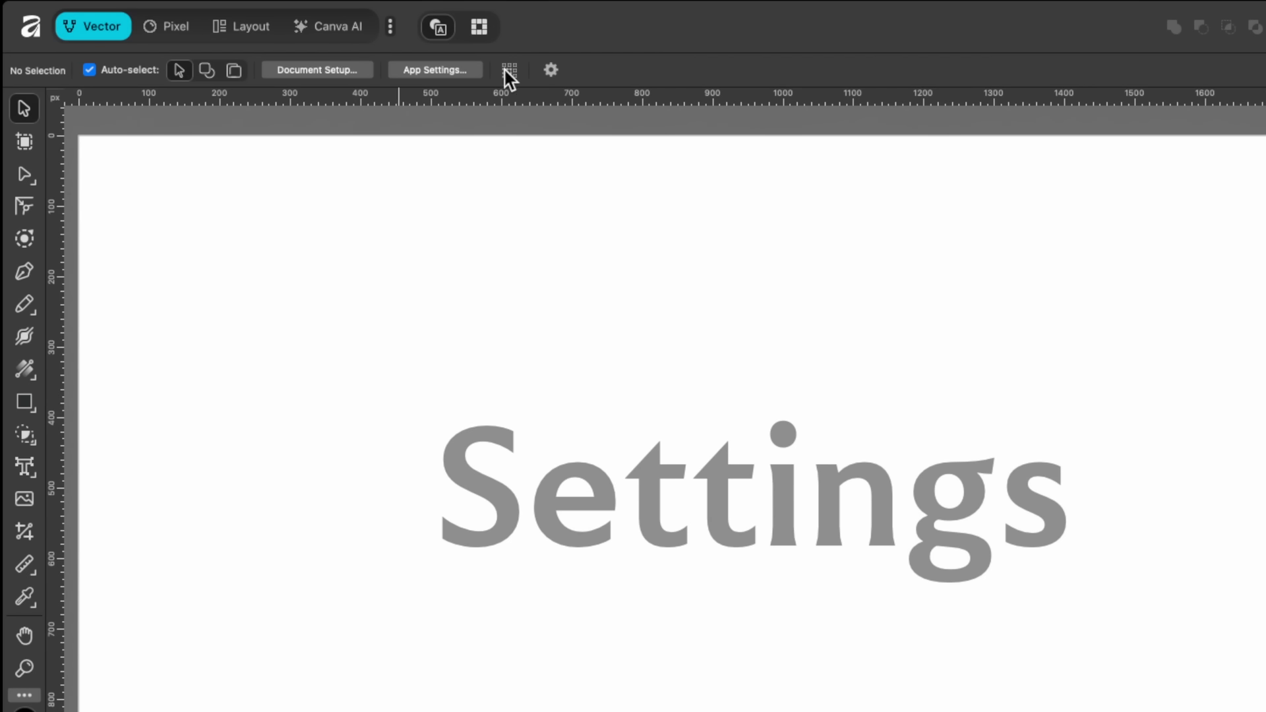
# Try a darker background grey level in the User Interface app settings, and restore the mid-grey level
pyautogui.click(425, 69)
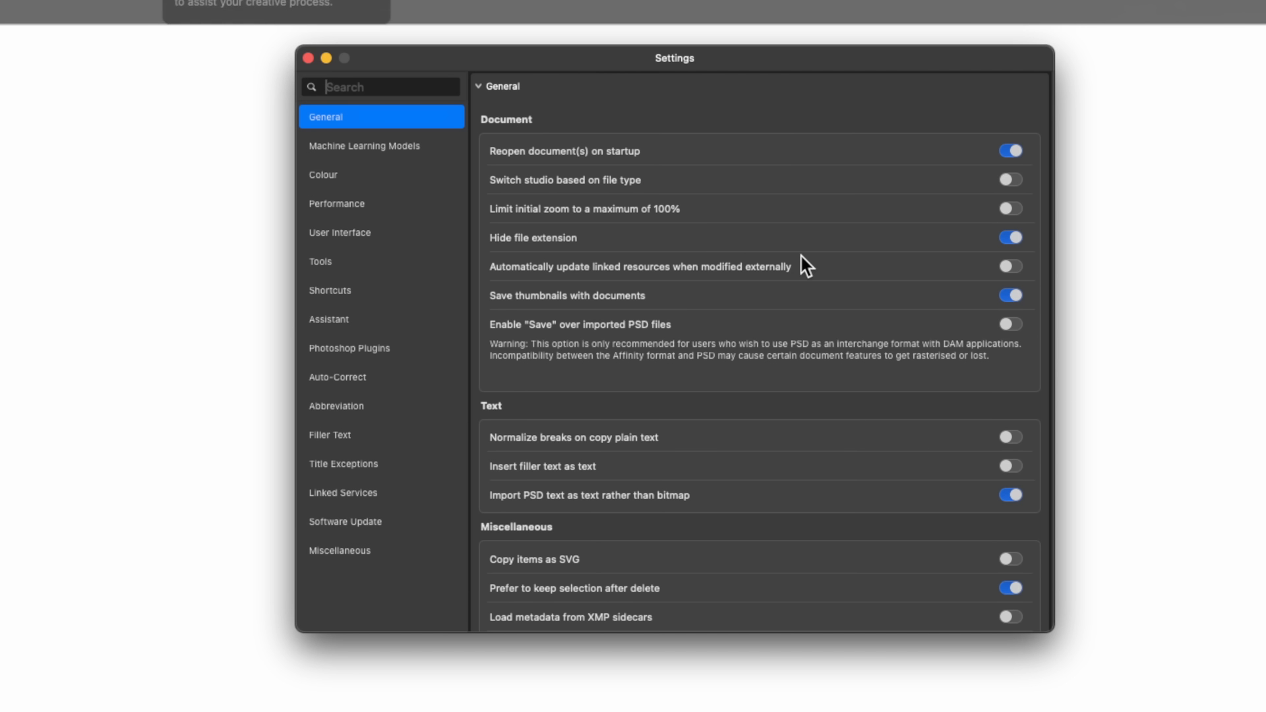
pyautogui.click(386, 237)
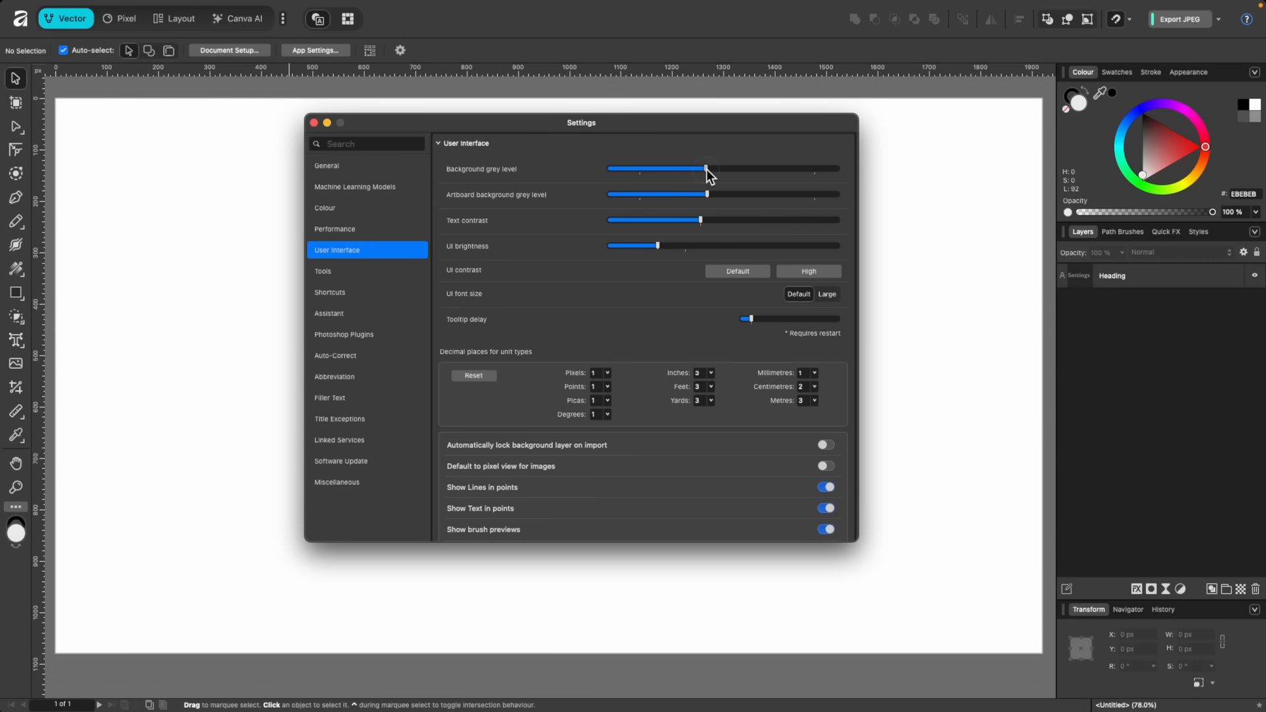
pyautogui.moveTo(706, 169); pyautogui.dragTo(640, 169)
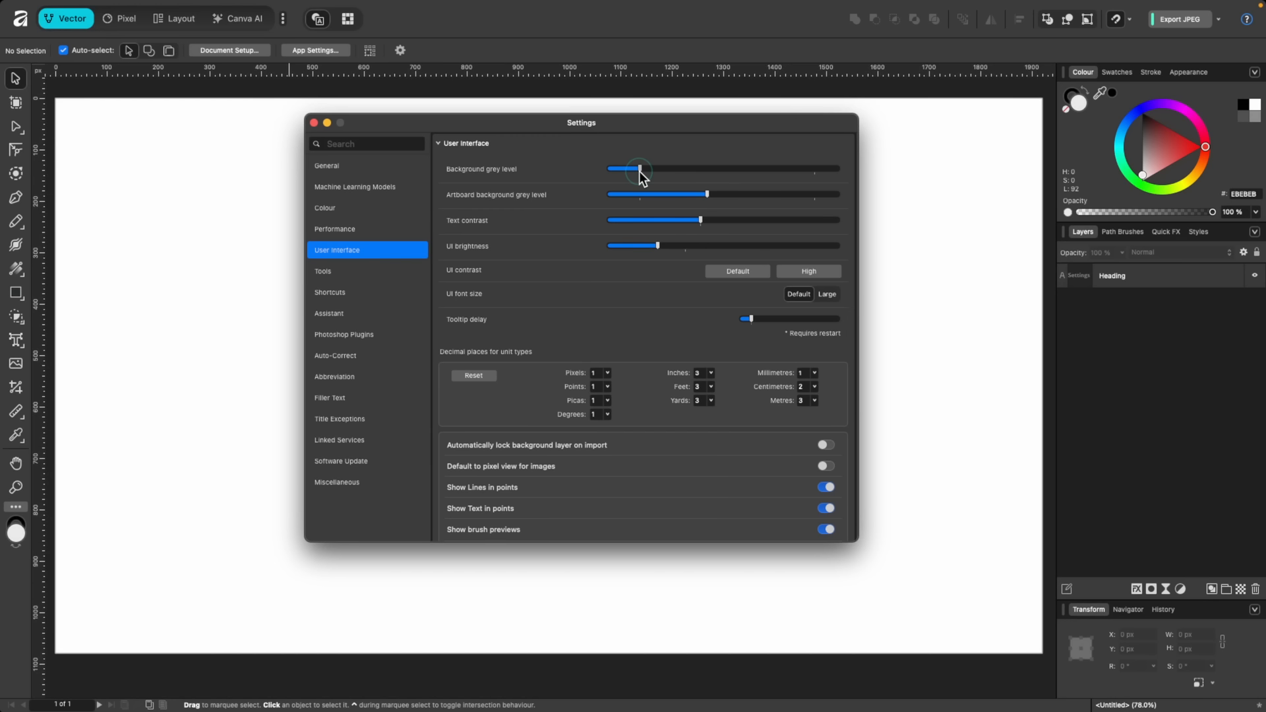
pyautogui.moveTo(640, 170); pyautogui.dragTo(700, 170)
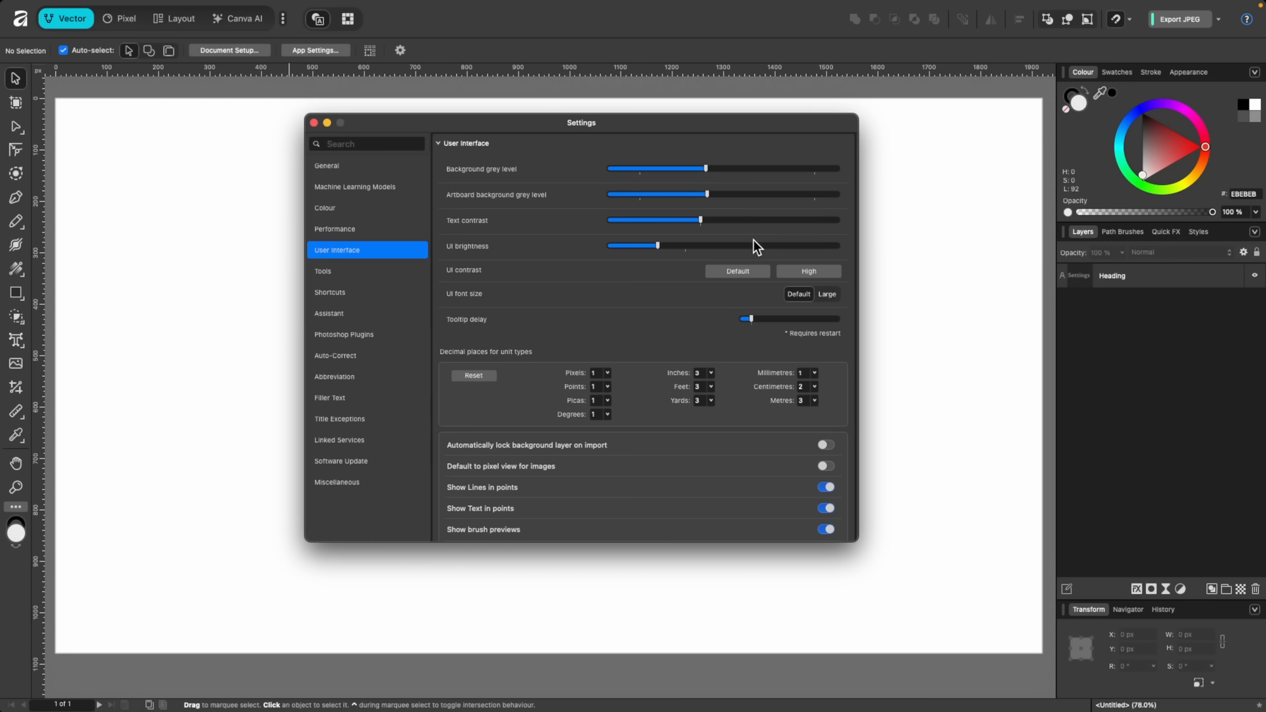
# Open the Shortcuts app settings, keep the Vector studio, and review the File category's shortcuts down to the Export and Print commands
pyautogui.scroll(-5, 580, 356)
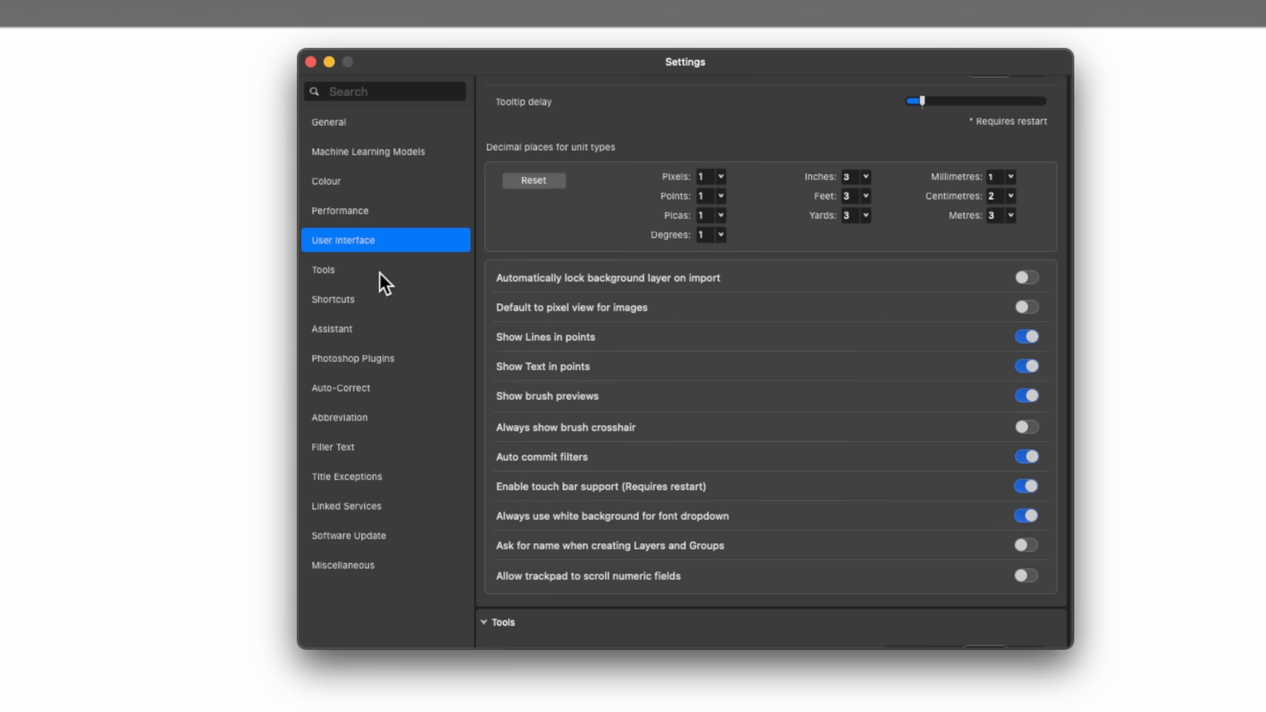
pyautogui.click(491, 410)
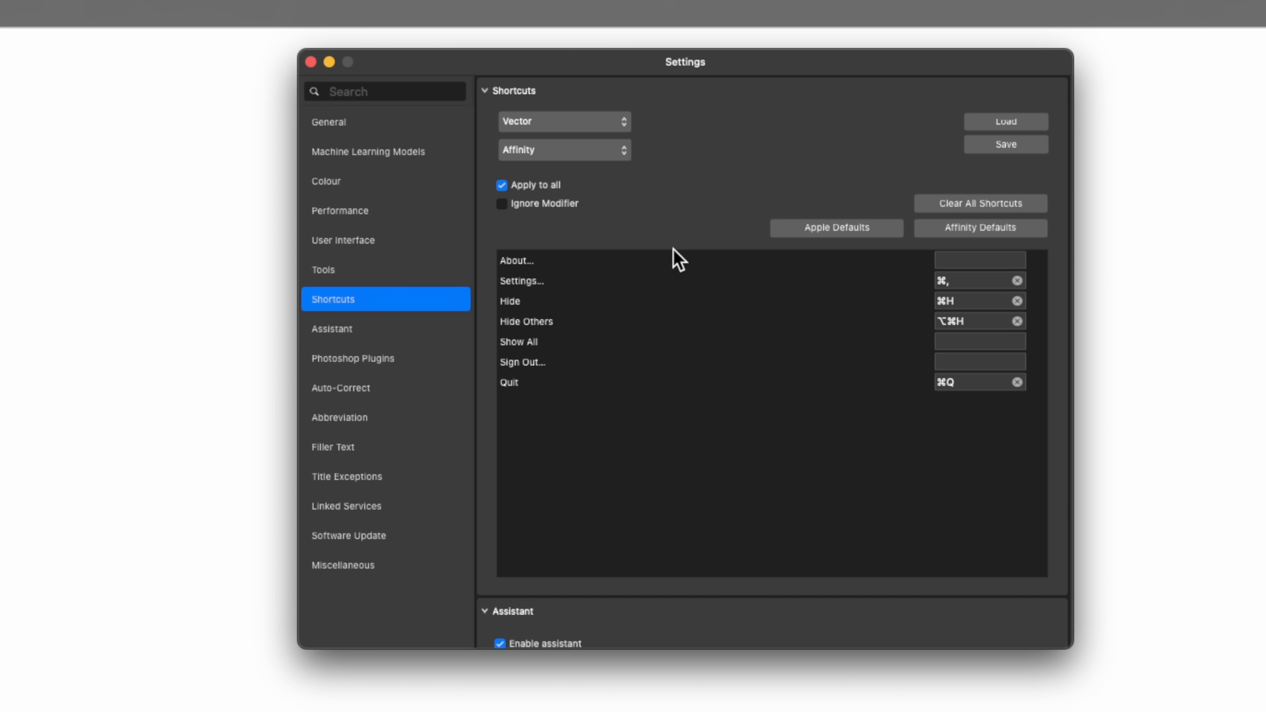
pyautogui.click(569, 121)
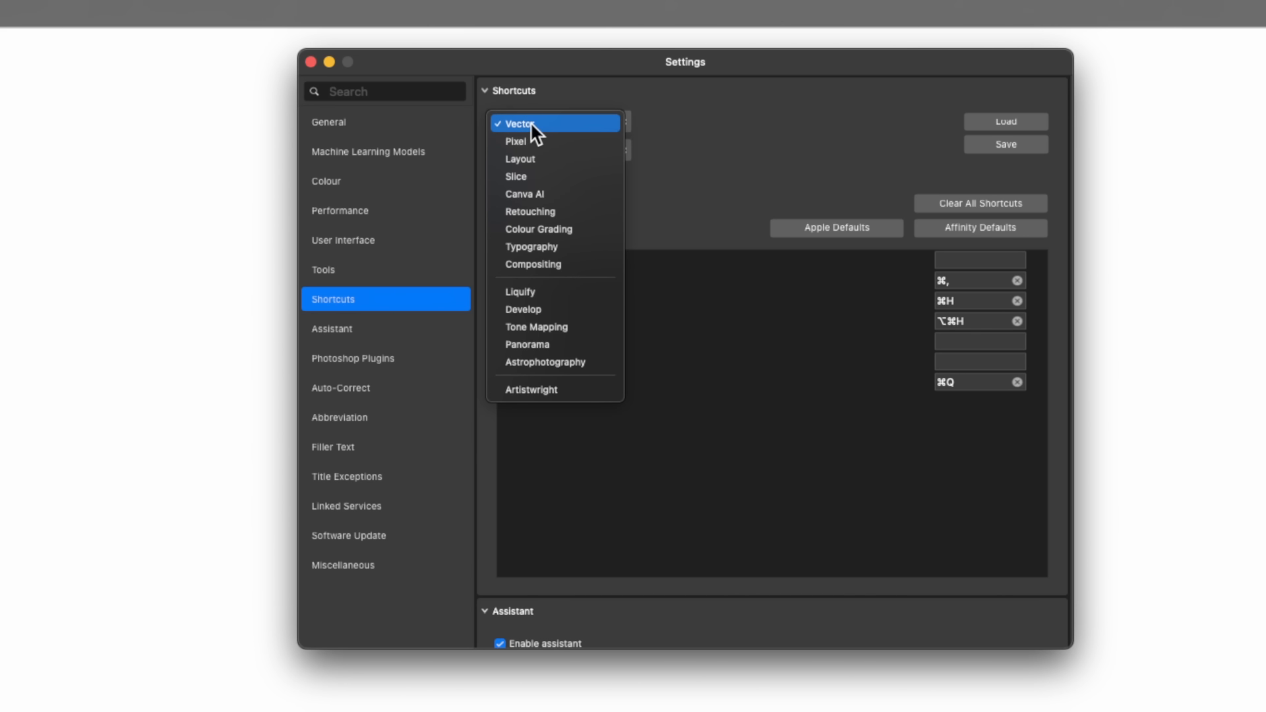
pyautogui.click(563, 120)
pyautogui.click(565, 149)
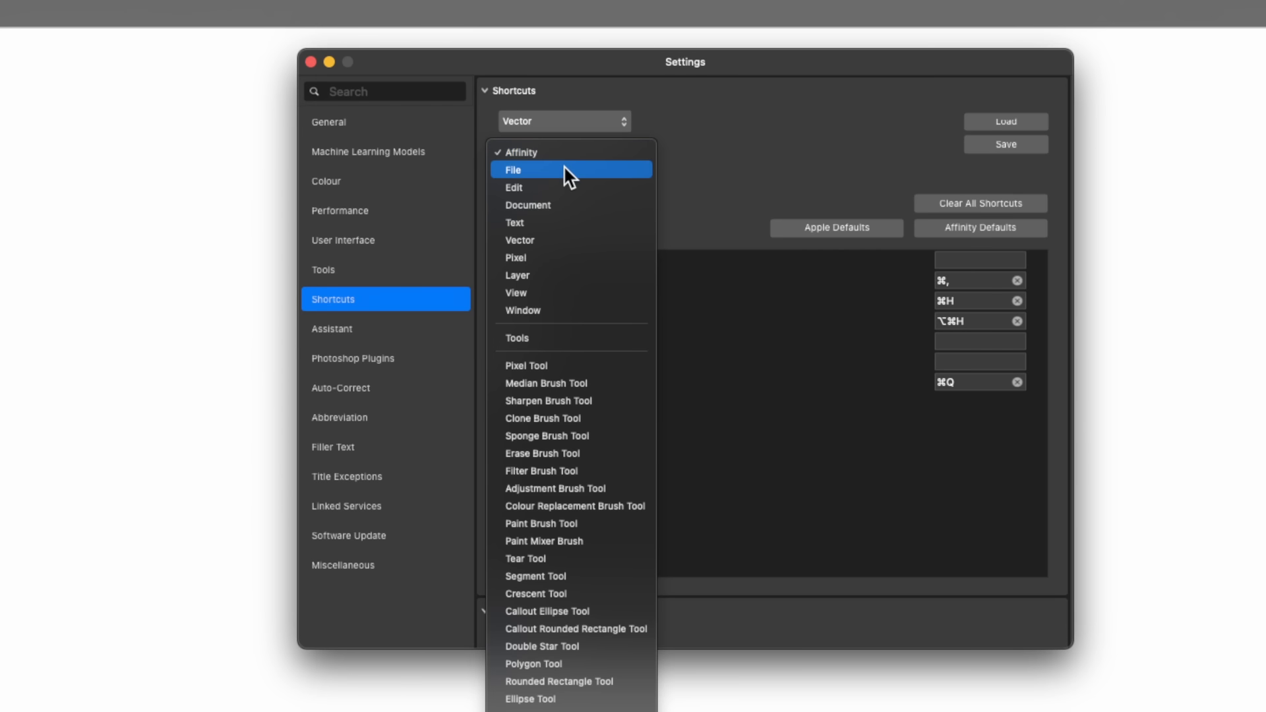
pyautogui.click(565, 170)
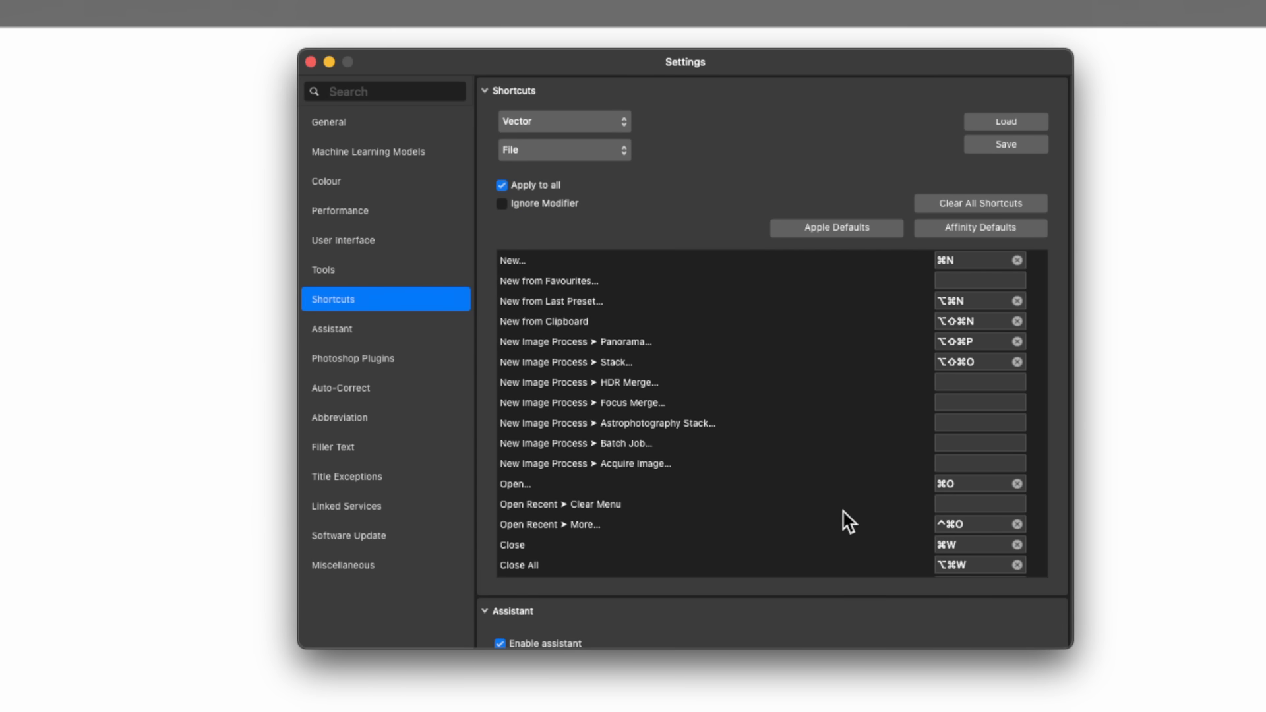
pyautogui.scroll(-10, 844, 523)
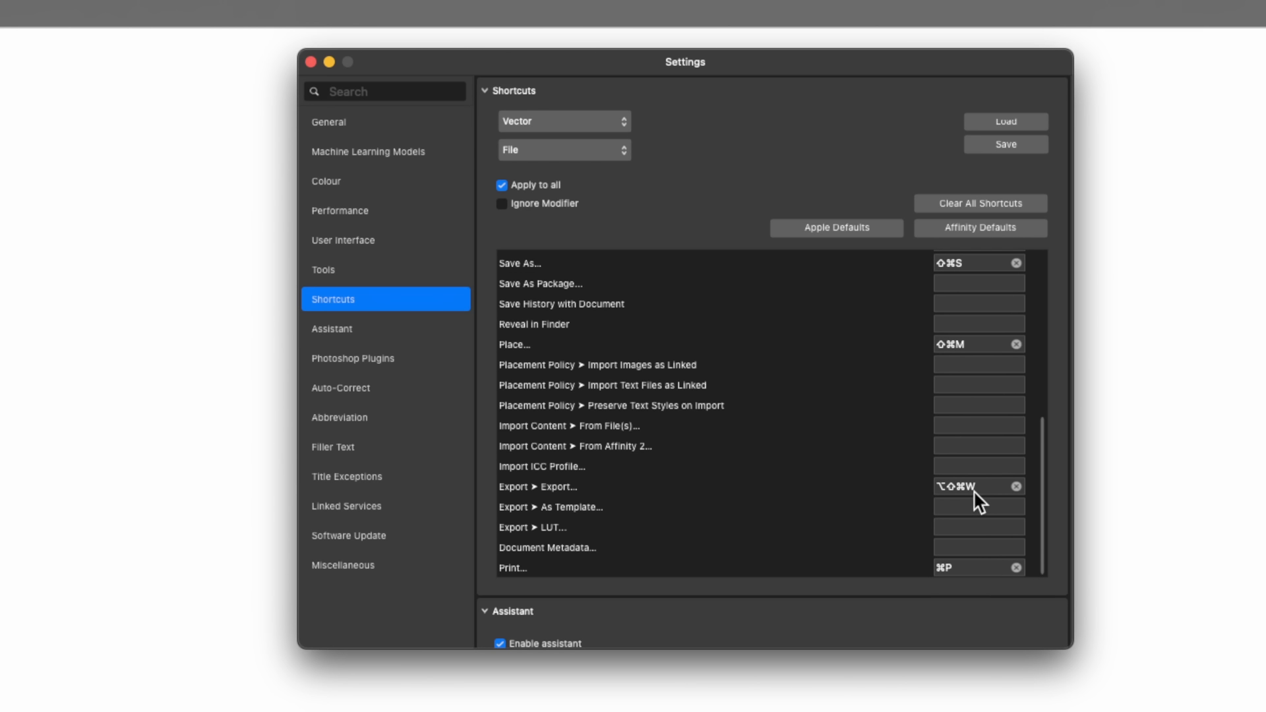